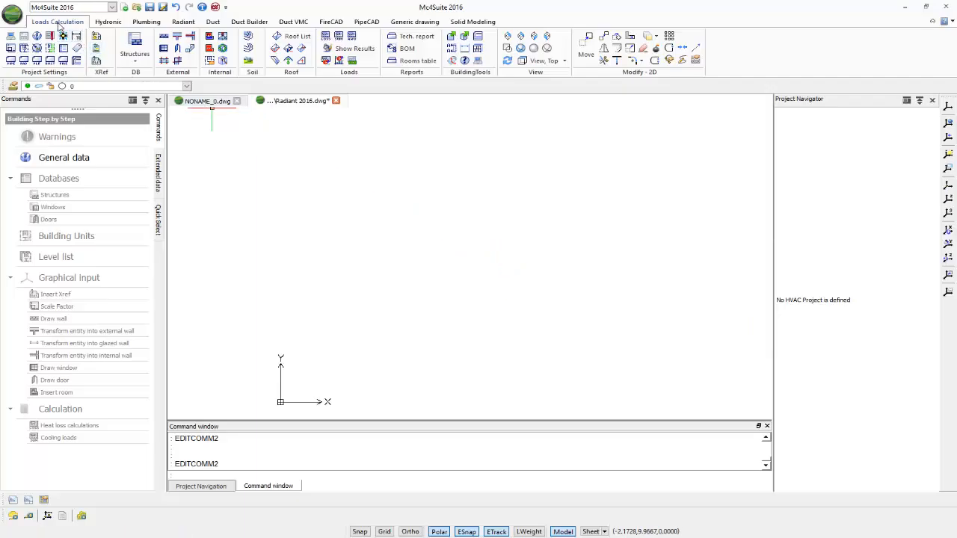
left_click(110, 23)
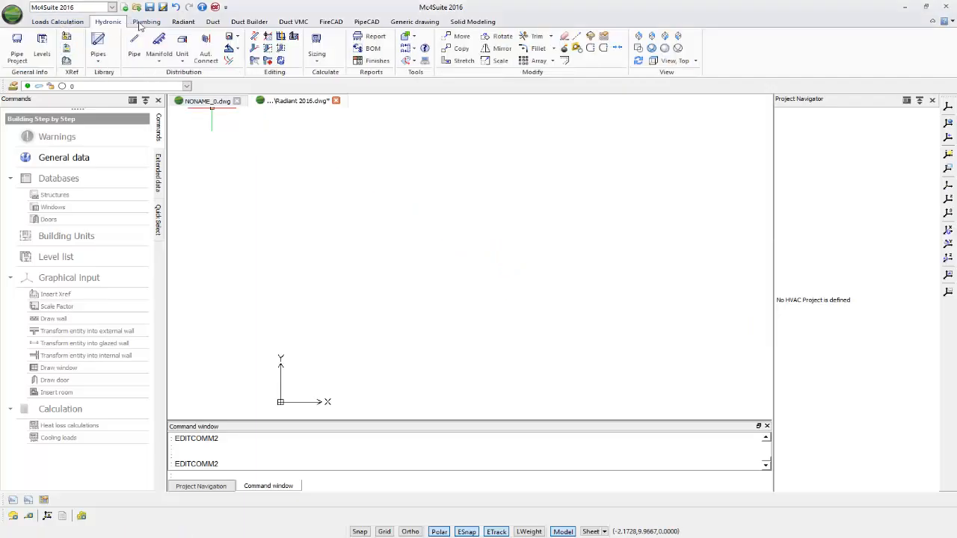
left_click(146, 22)
left_click(183, 23)
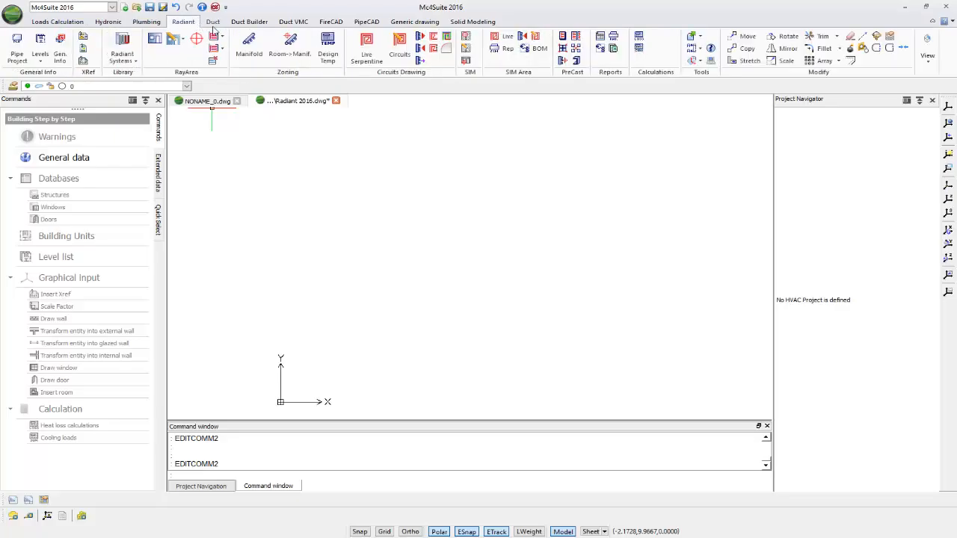
left_click(78, 23)
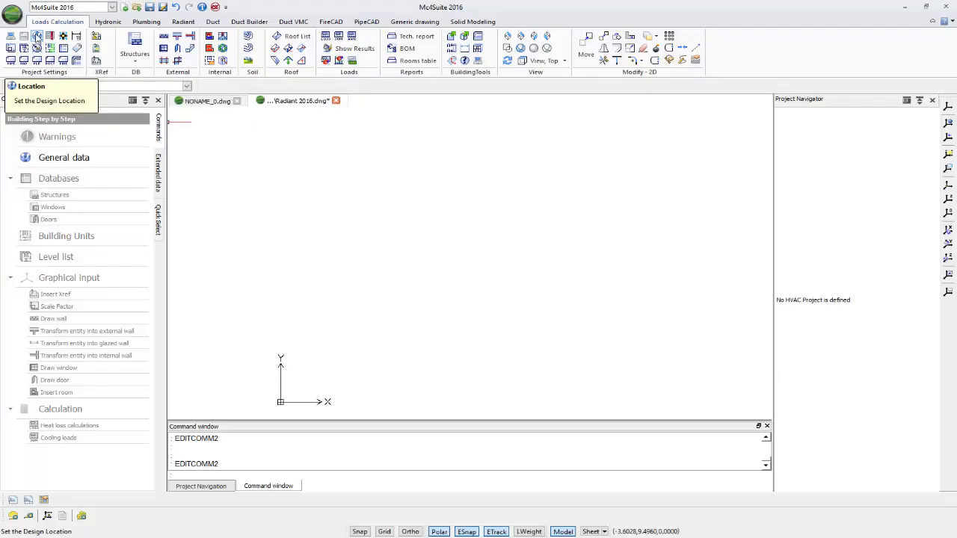
Step: Open the design location database and filter the locations by nation USA and state District of Columbia
left_click(36, 38)
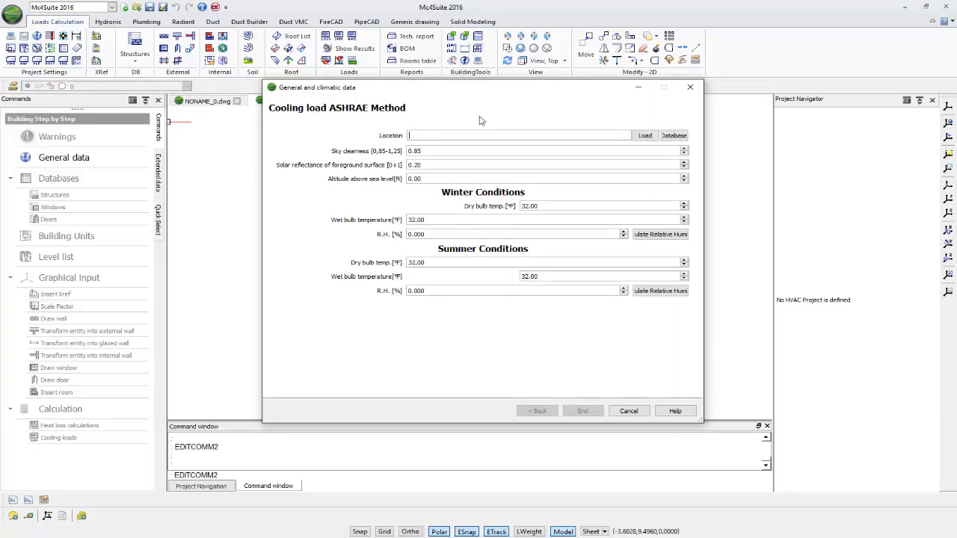
left_click(675, 136)
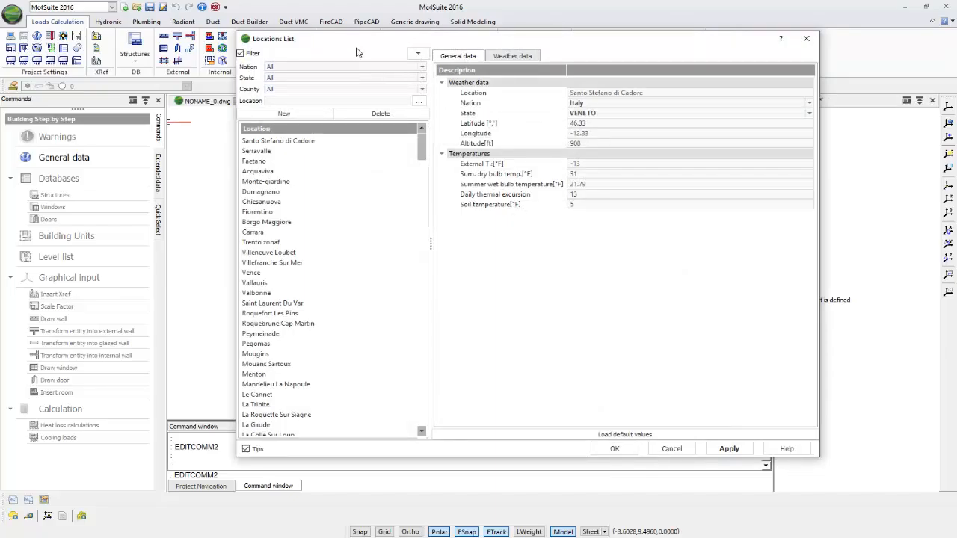
left_click(422, 68)
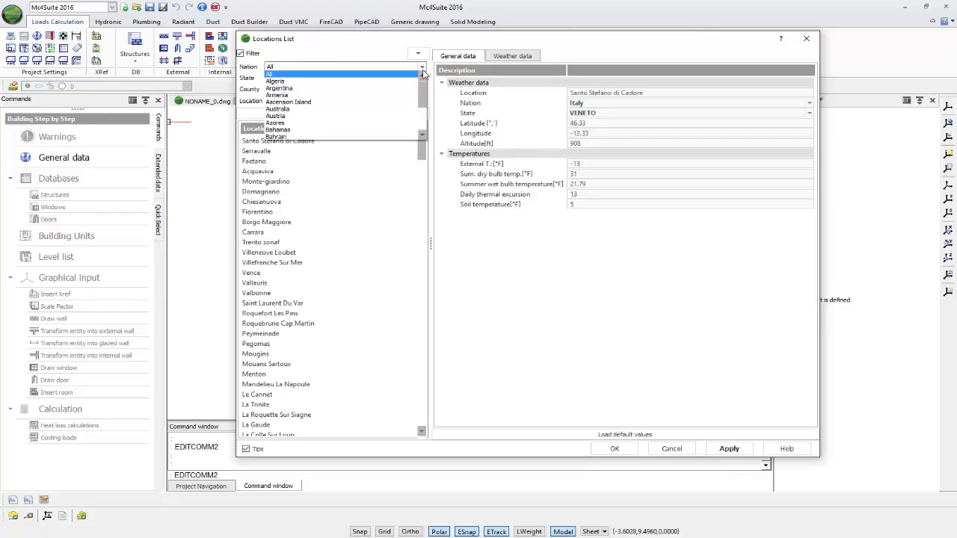
left_click_drag(422, 91, 422, 104)
left_click(366, 68)
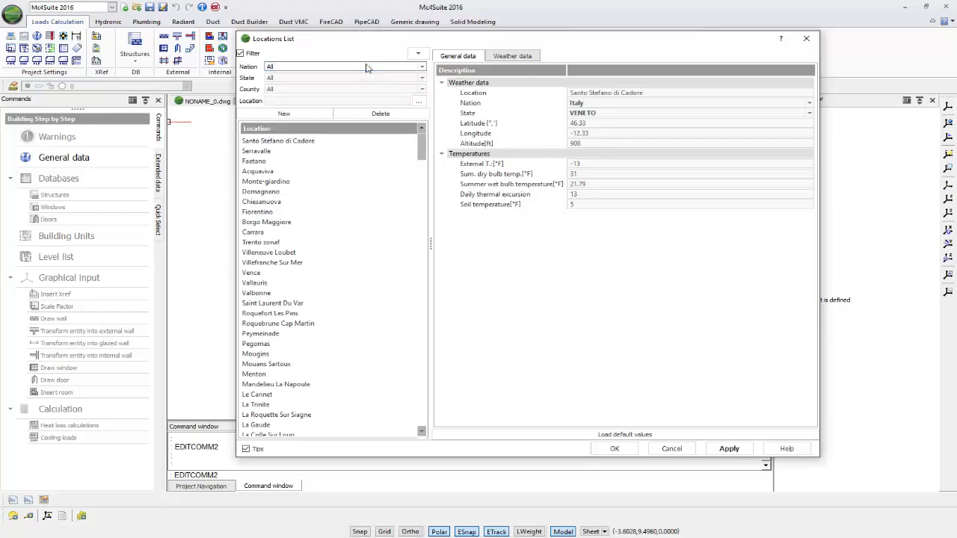
left_click(367, 68)
key("u")
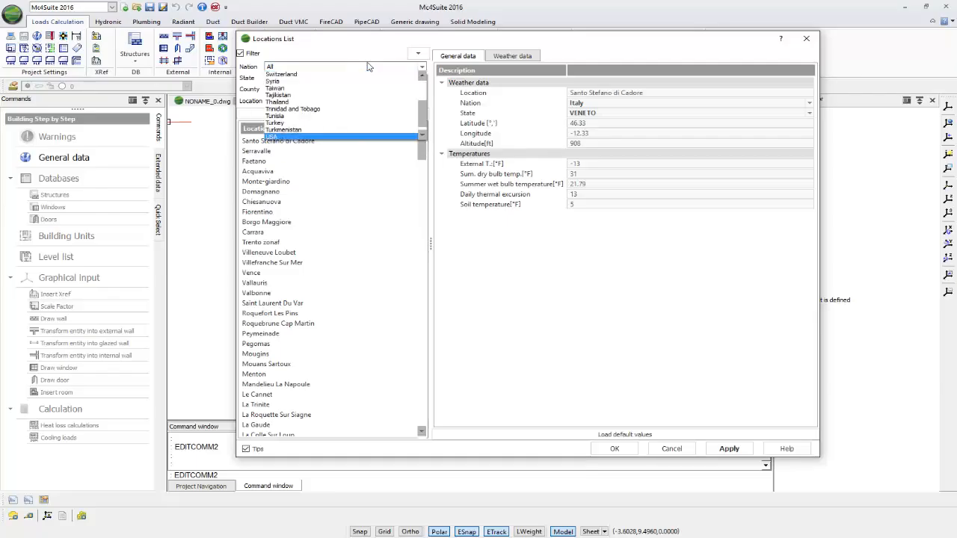
left_click(329, 138)
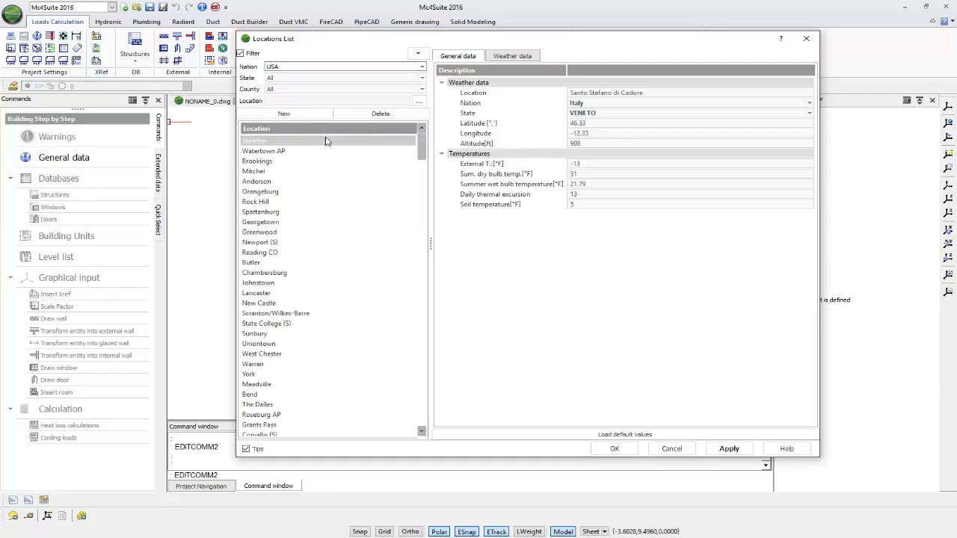
left_click(422, 78)
mouse_move(421, 95)
left_mouse_down()
mouse_move(424, 123)
mouse_move(422, 95)
left_mouse_up()
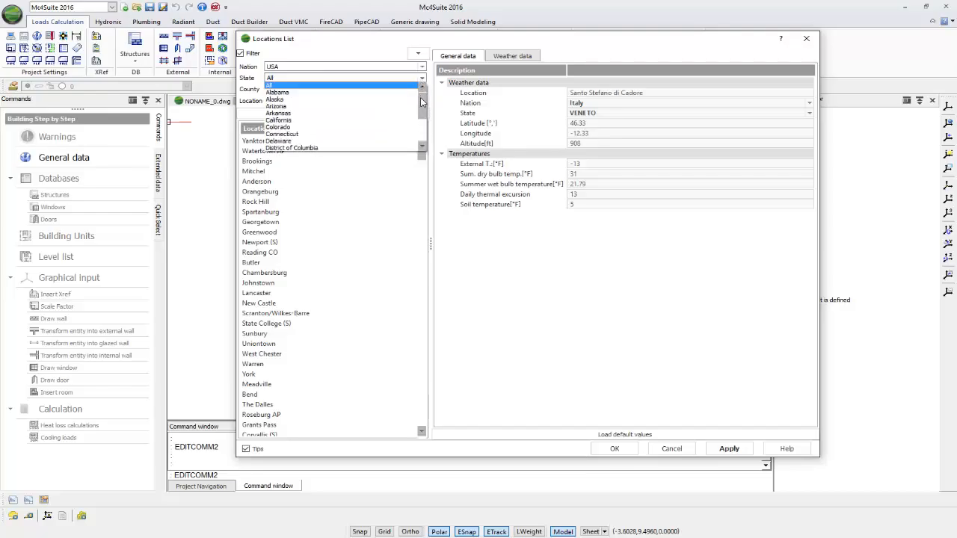
left_click(321, 148)
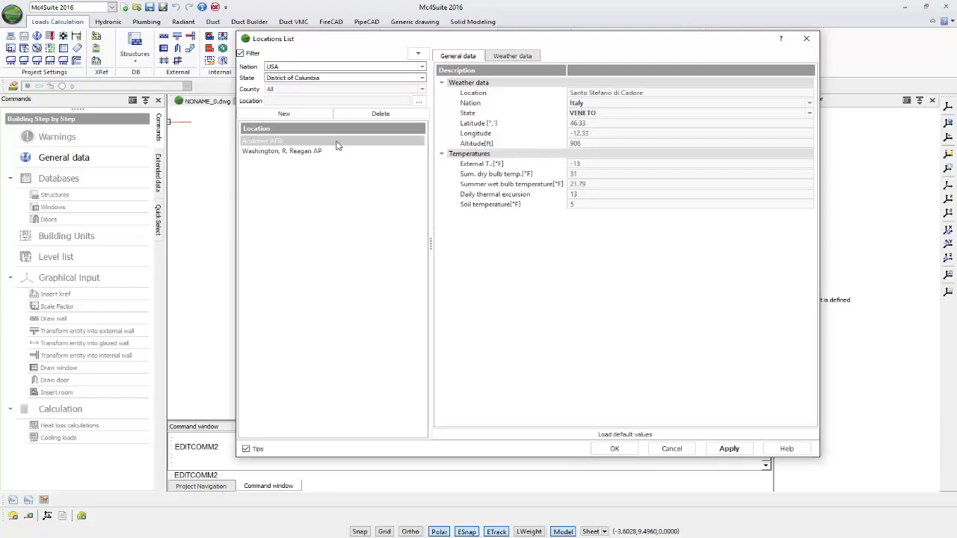
Step: Choose Washington, R. Reagan AP, view its weather data, apply it as the design location and finish the general and climatic data
left_click(298, 153)
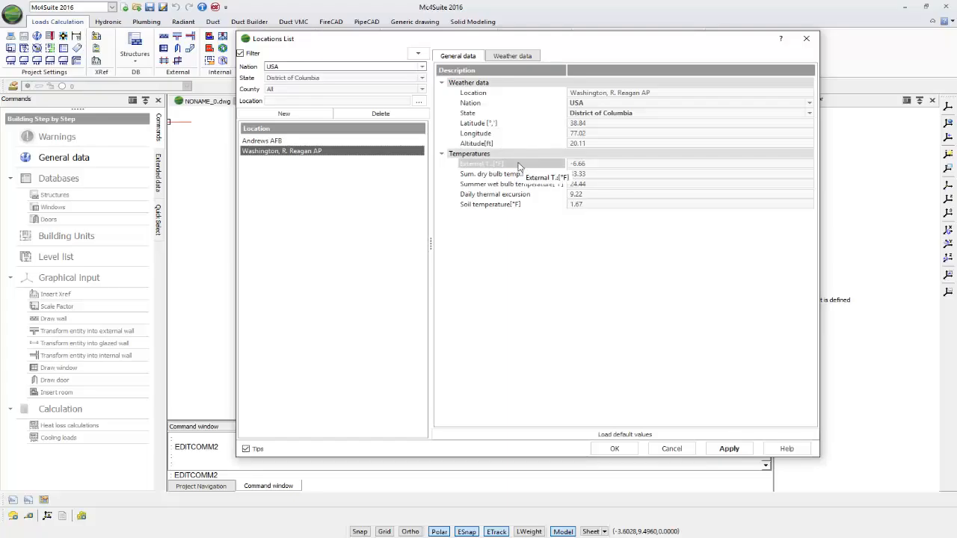
left_click(513, 56)
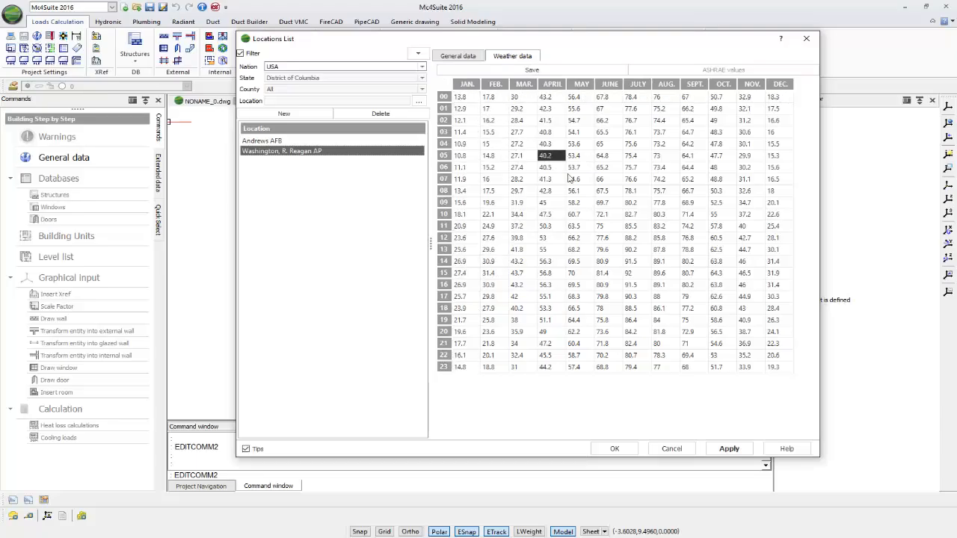
left_click(729, 448)
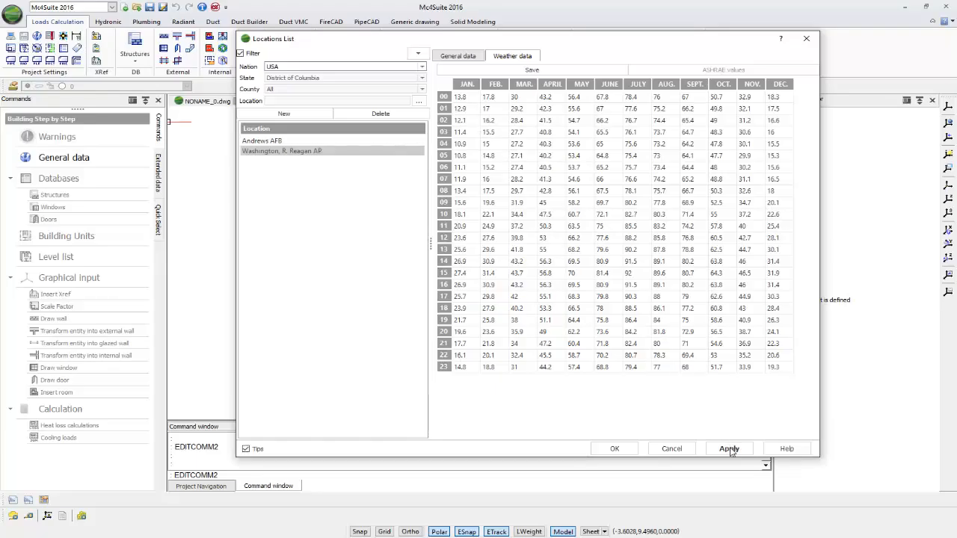
left_click(613, 450)
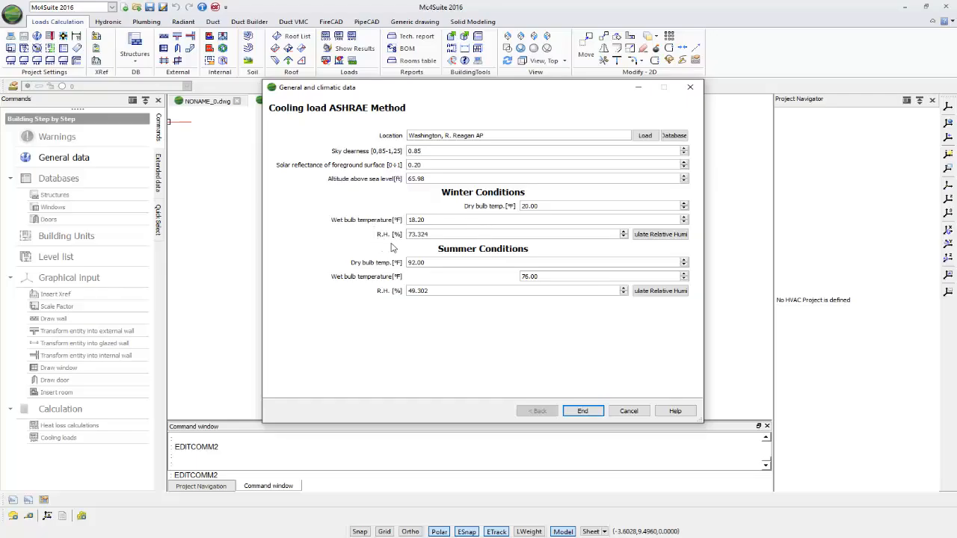
left_click(582, 411)
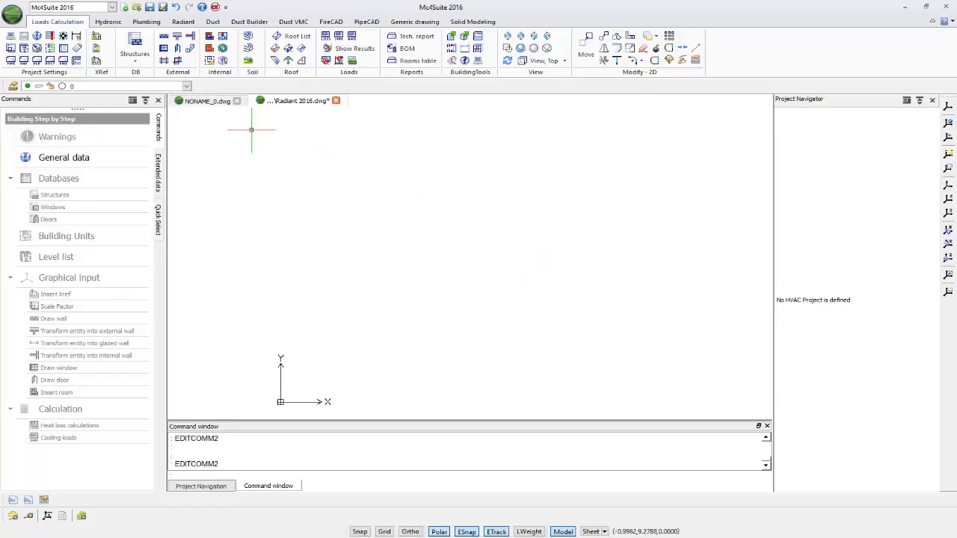
Step: Open the building structures, sort the MC4 database by description and add the 8" Block/R19 outdoor wall to the project
left_click(137, 60)
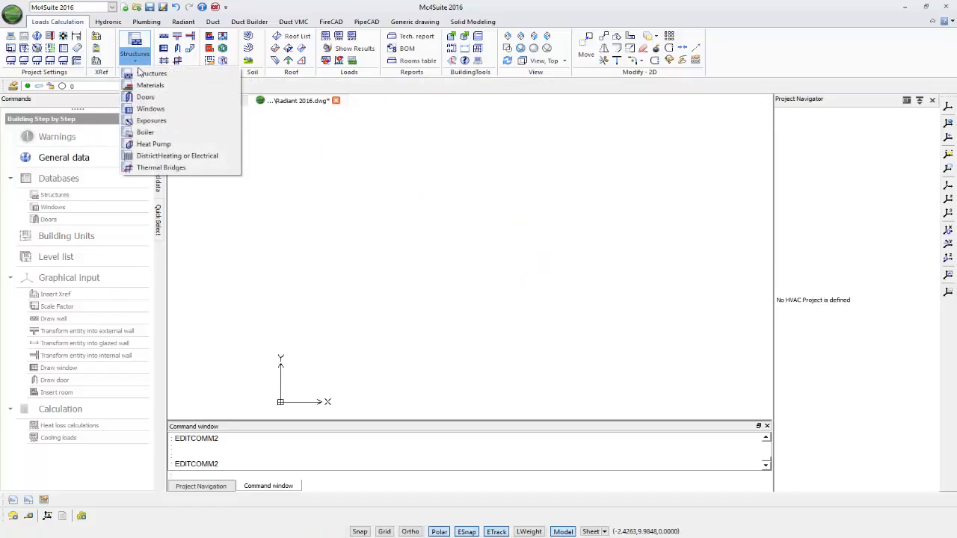
left_click(153, 75)
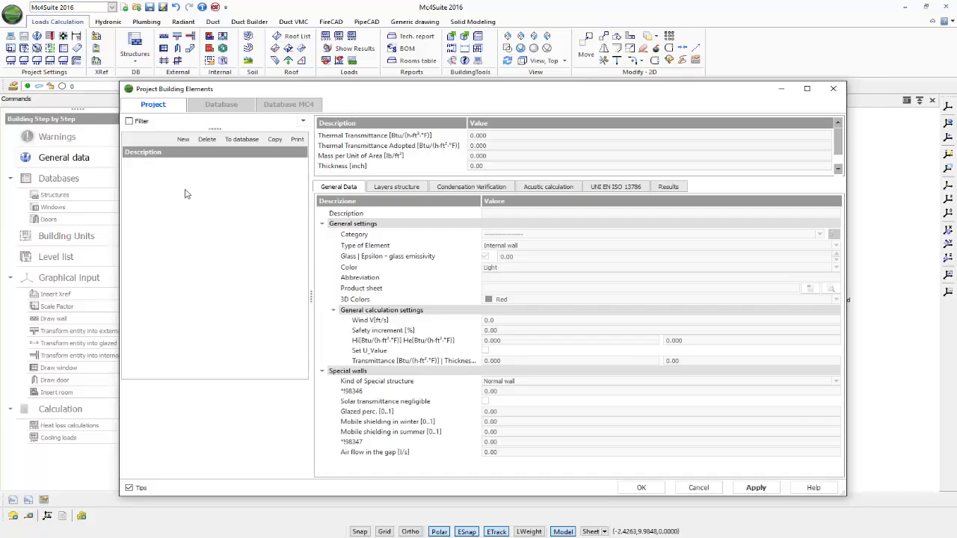
left_click(285, 105)
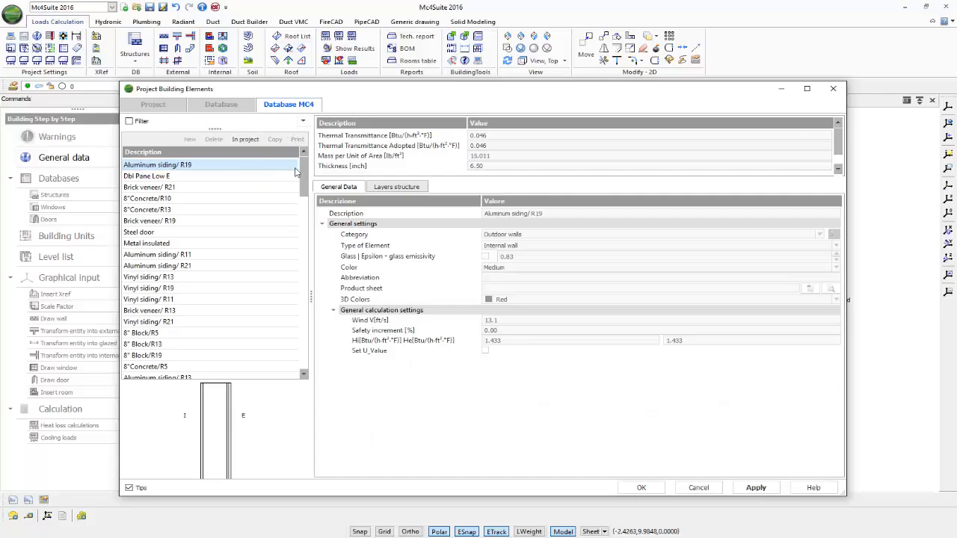
left_click(163, 153)
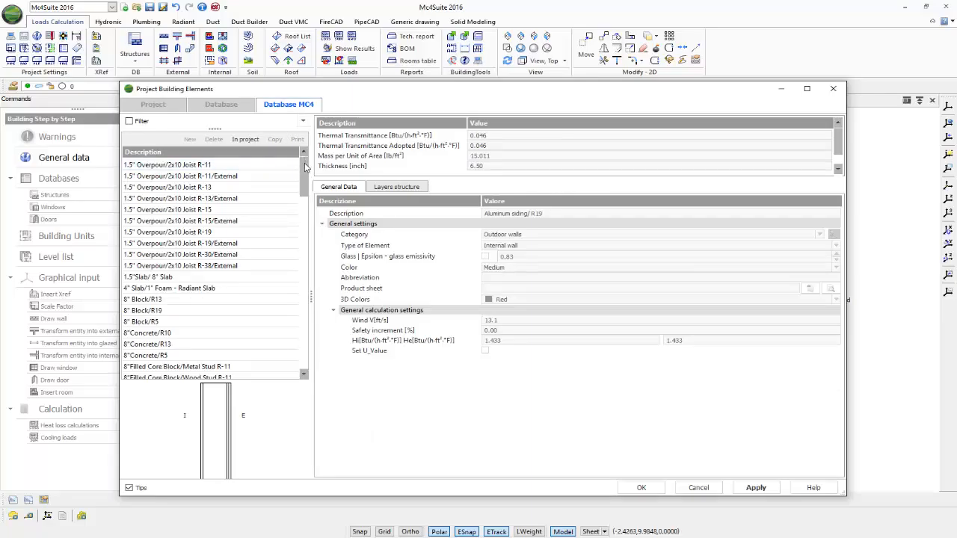
left_click_drag(305, 167, 321, 193)
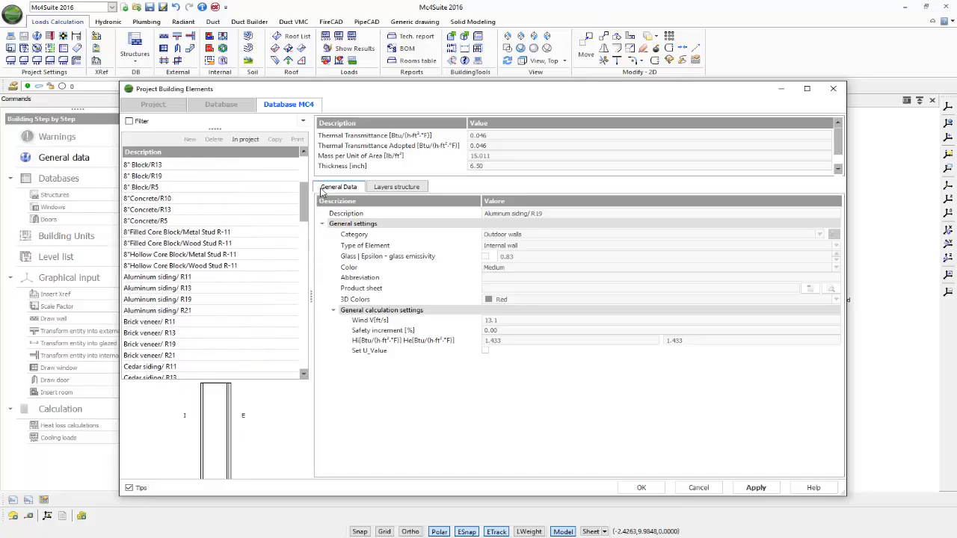
left_click(159, 177)
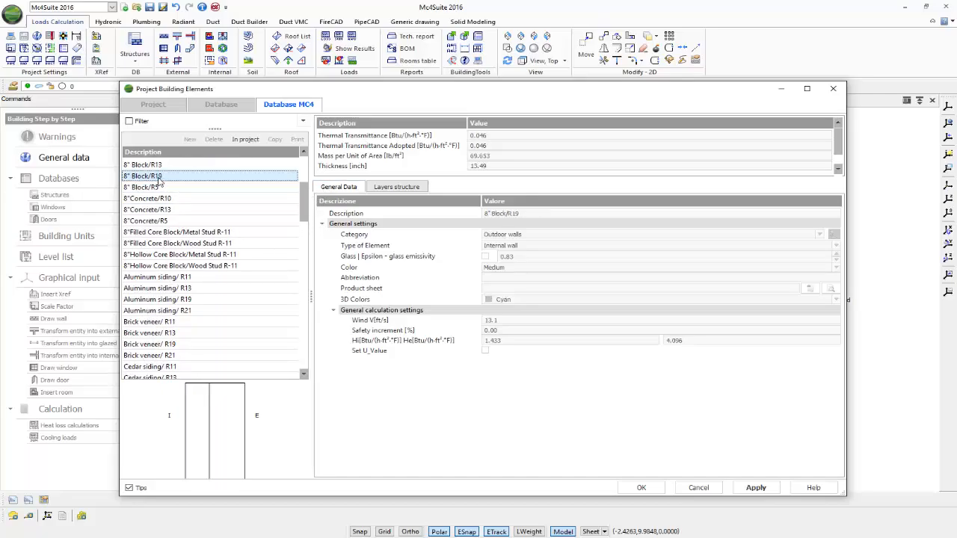
left_click(245, 140)
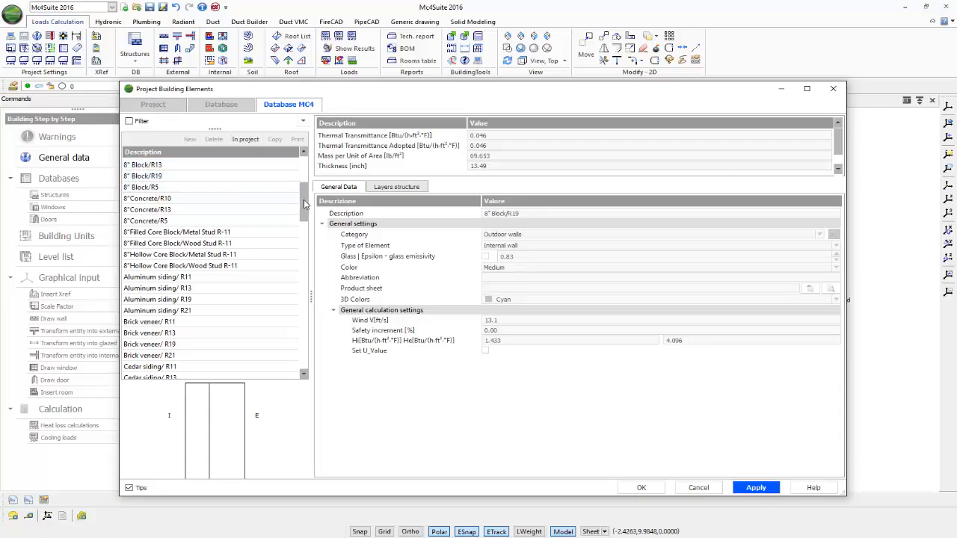
Step: Add the Ceiling: Gypsum/Joist R-38-Attic structure from the MC4 database to the project
left_click(304, 374)
left_click(303, 374)
left_click(303, 374)
left_click(304, 374)
left_click(303, 374)
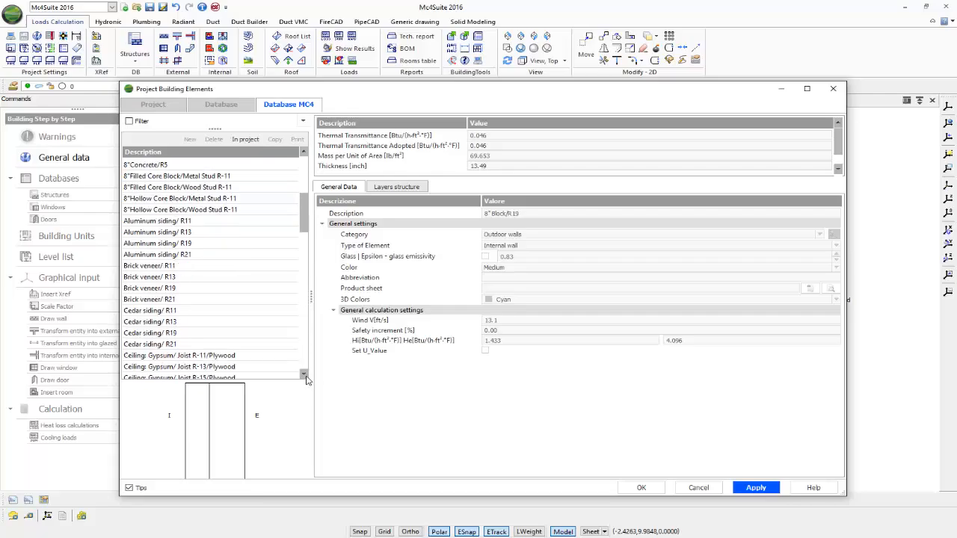
left_click(303, 374)
left_click(304, 373)
left_click(303, 373)
left_click(304, 373)
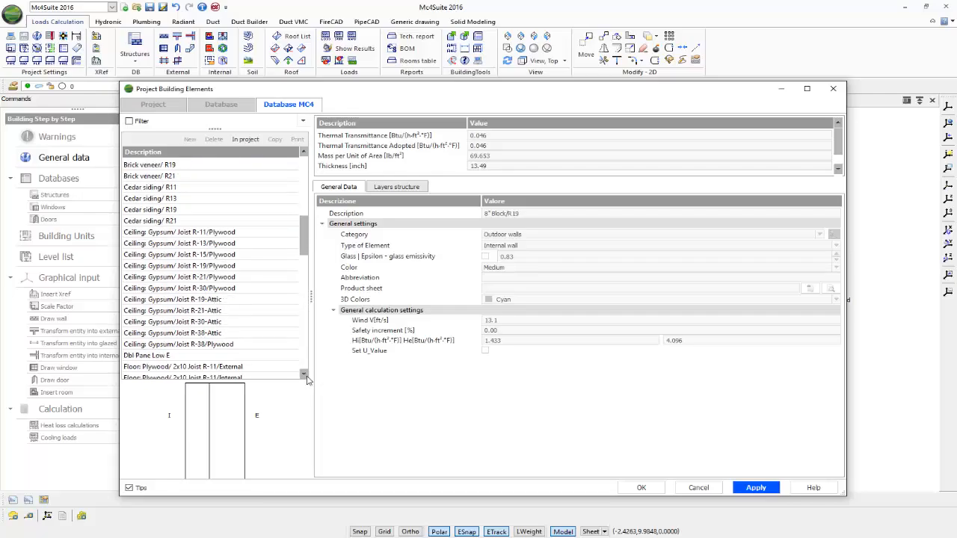
left_click(222, 334)
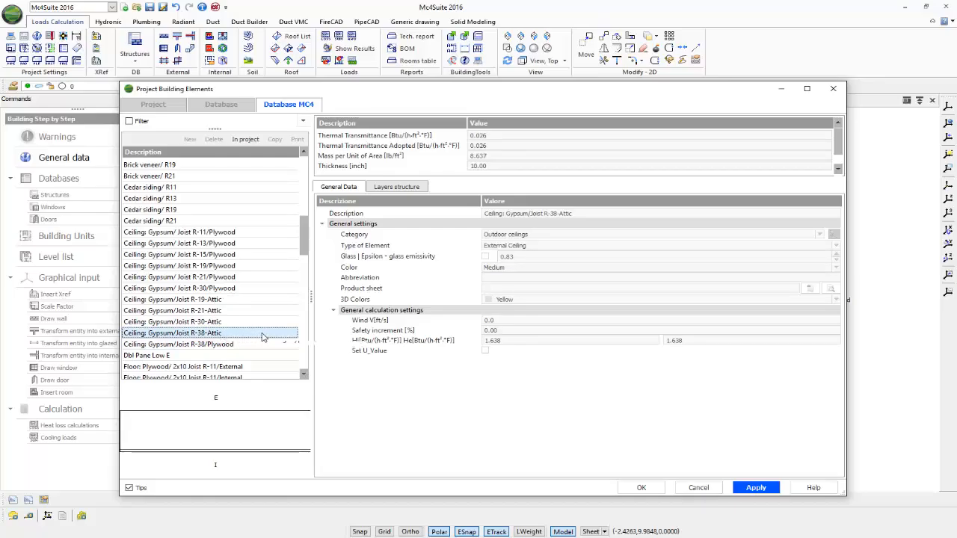
Step: Add the Floor: Plywood/ 2x10 Joist R-19/Internal structure from the MC4 database to the project
left_click(304, 376)
left_click(304, 376)
left_click(305, 376)
left_click(304, 376)
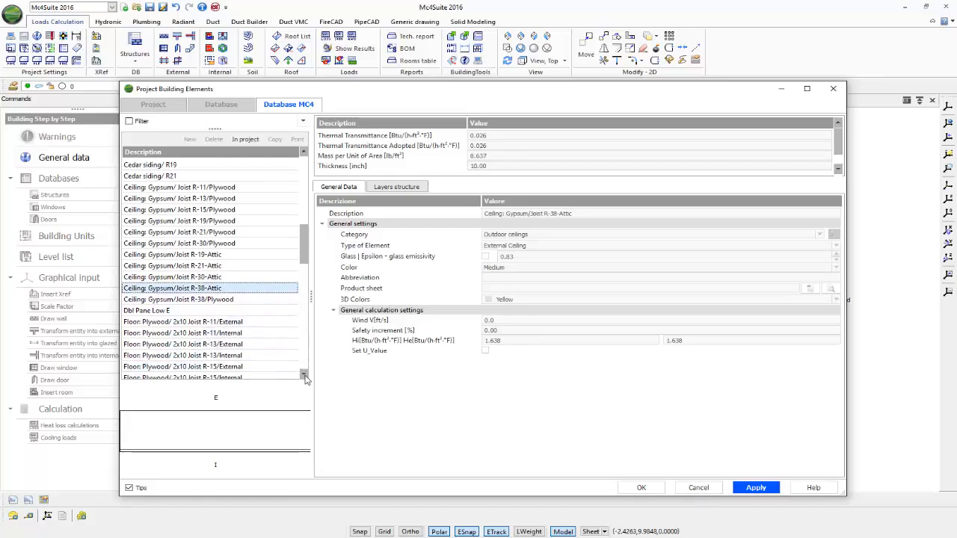
left_click(304, 376)
left_click(304, 376)
left_click(304, 376)
left_click(304, 376)
left_click(305, 376)
left_click(304, 376)
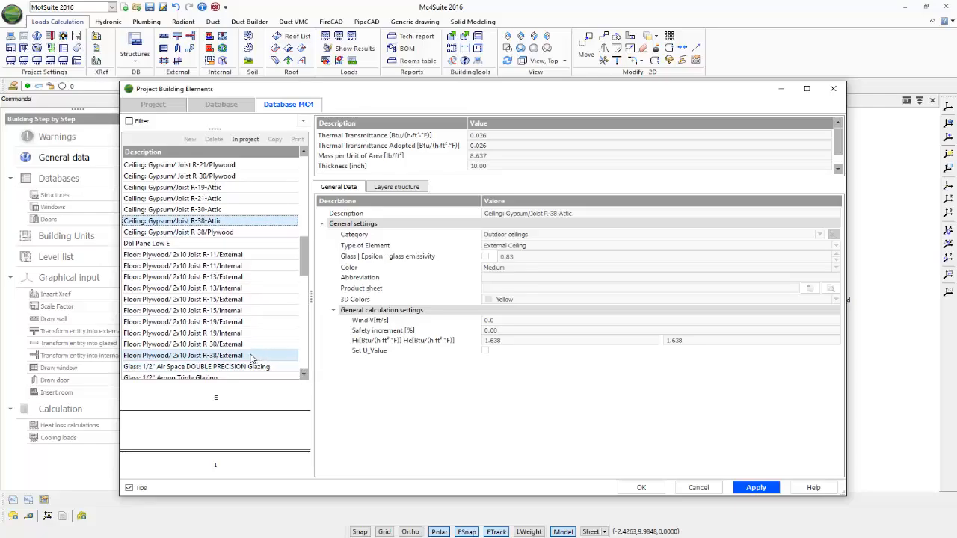
left_click(238, 337)
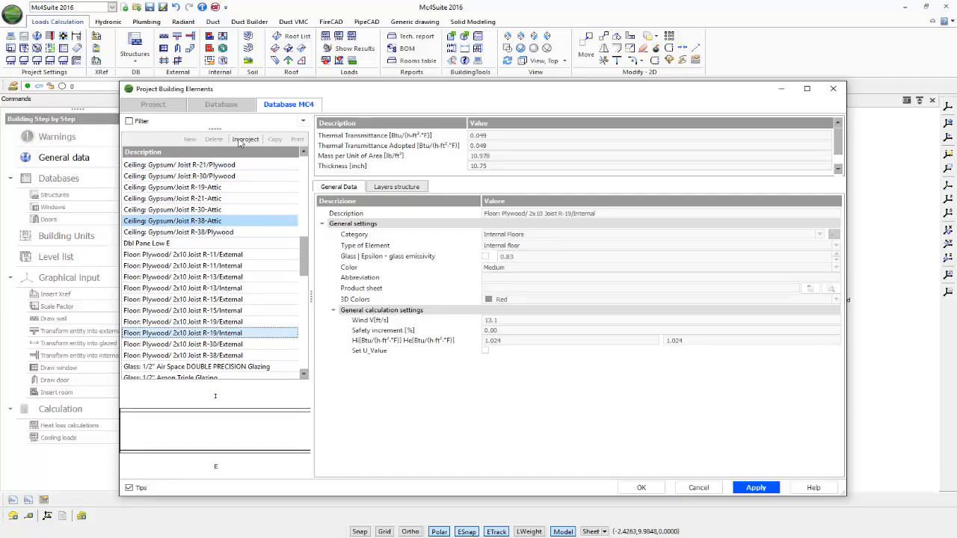
Step: Add the Interior Wall/2x6 Metal/R-0.92 partition from the MC4 database to the project
left_click(304, 374)
left_click(304, 374)
left_click(304, 373)
left_click(304, 374)
left_click(304, 374)
left_click(304, 374)
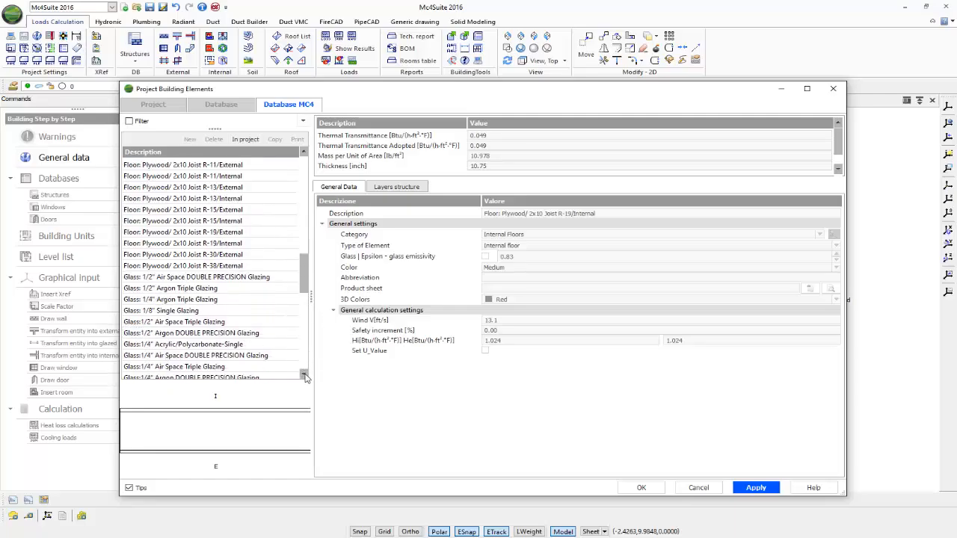
left_click(304, 374)
left_click(304, 373)
left_click(304, 377)
left_click(305, 377)
left_click(304, 378)
left_click(305, 378)
left_click(304, 377)
left_click(304, 377)
left_click(304, 377)
left_click(304, 377)
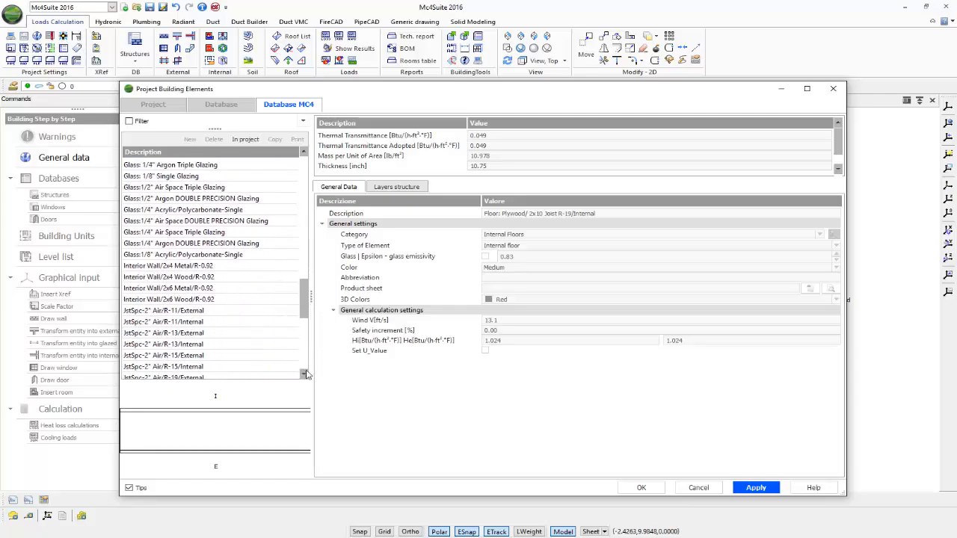
right_click(223, 289)
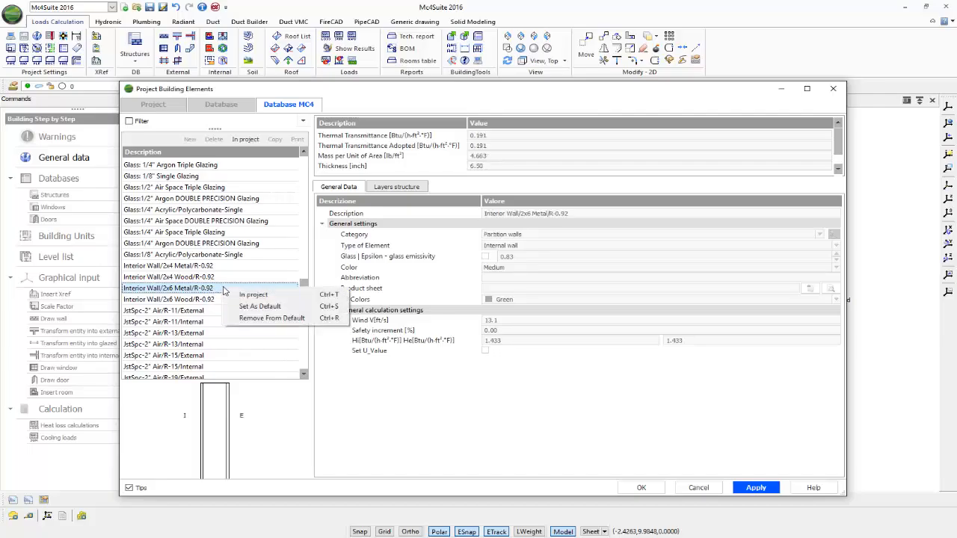
left_click(274, 300)
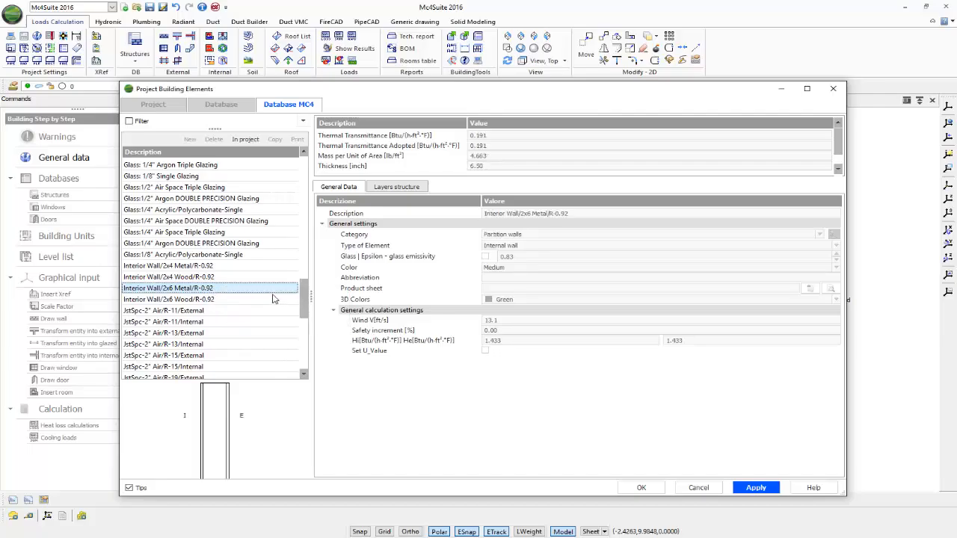
Step: Review the structures added to the project and show the general data of the gypsum R-38 attic ceiling
left_click(160, 107)
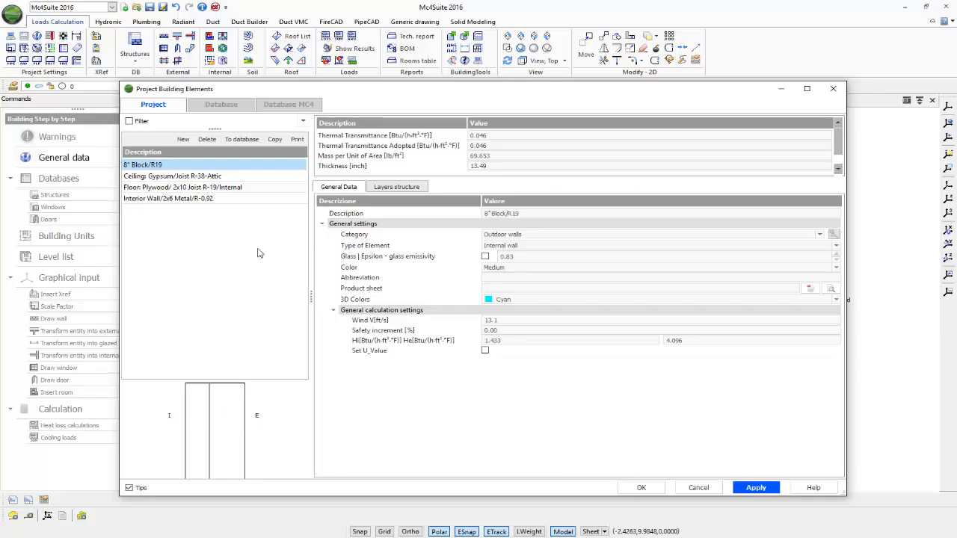
left_click(193, 176)
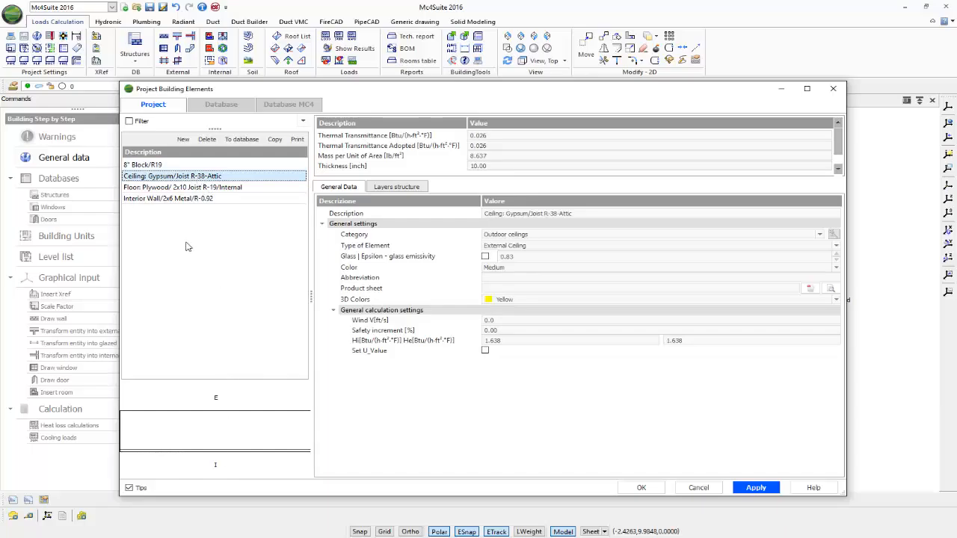
Step: Set the element type of the 8" Block/R19 structure to External wall
left_click(160, 165)
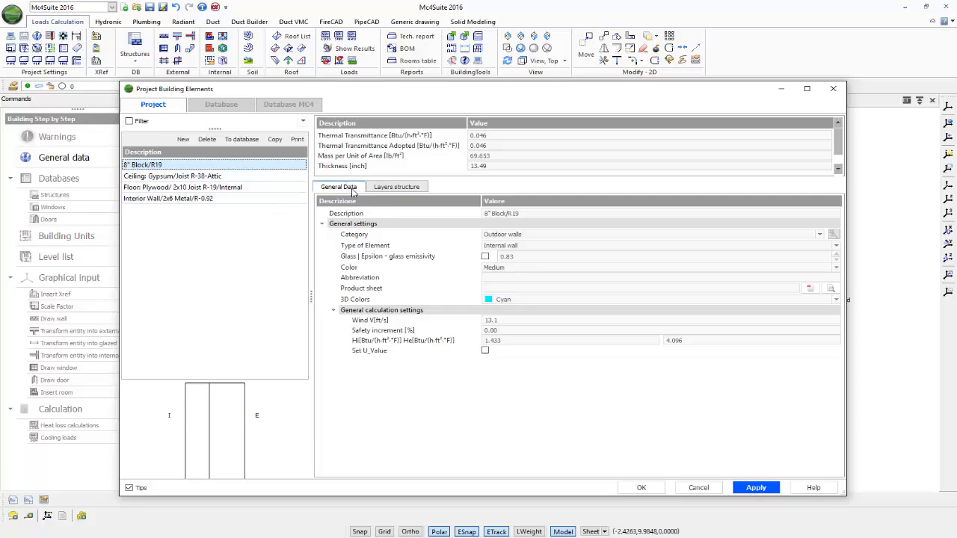
left_click(524, 234)
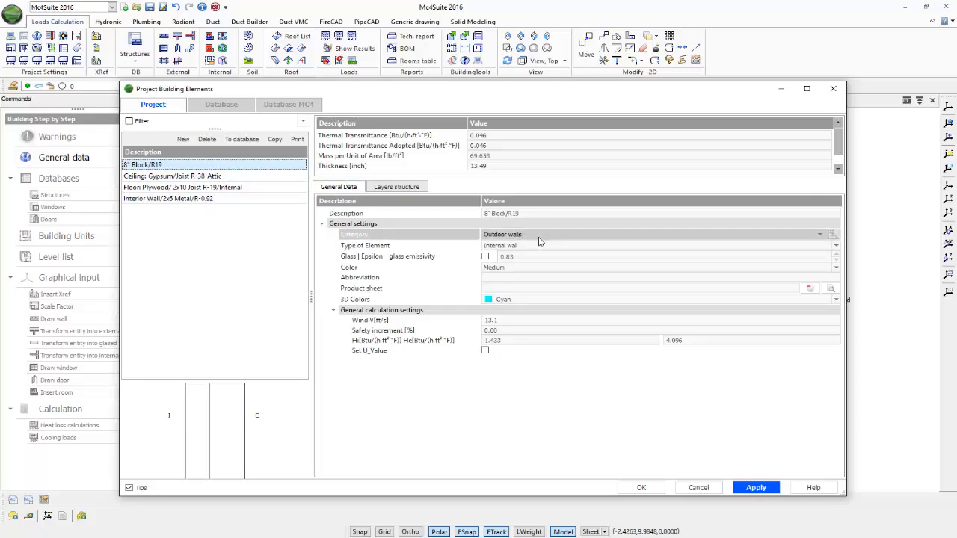
left_click(540, 245)
left_click(555, 245)
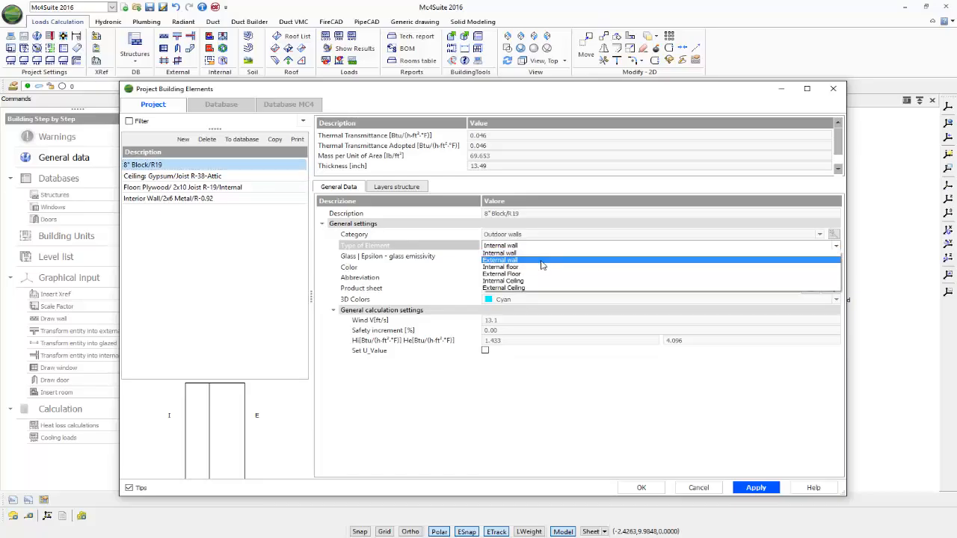
left_click(542, 261)
left_click(557, 291)
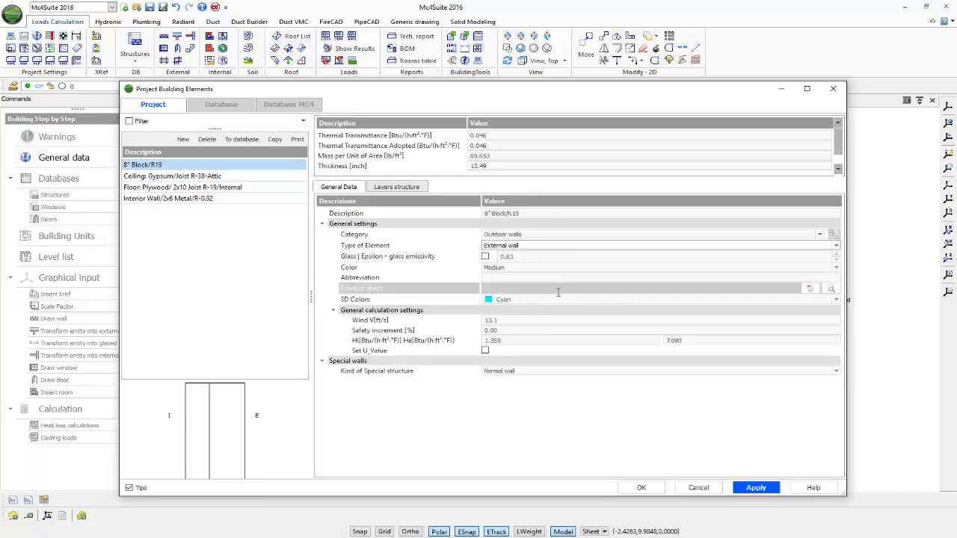
Step: Check the available surface color and 3D color options of the 8" Block/R19 wall
left_click(561, 269)
left_click(559, 271)
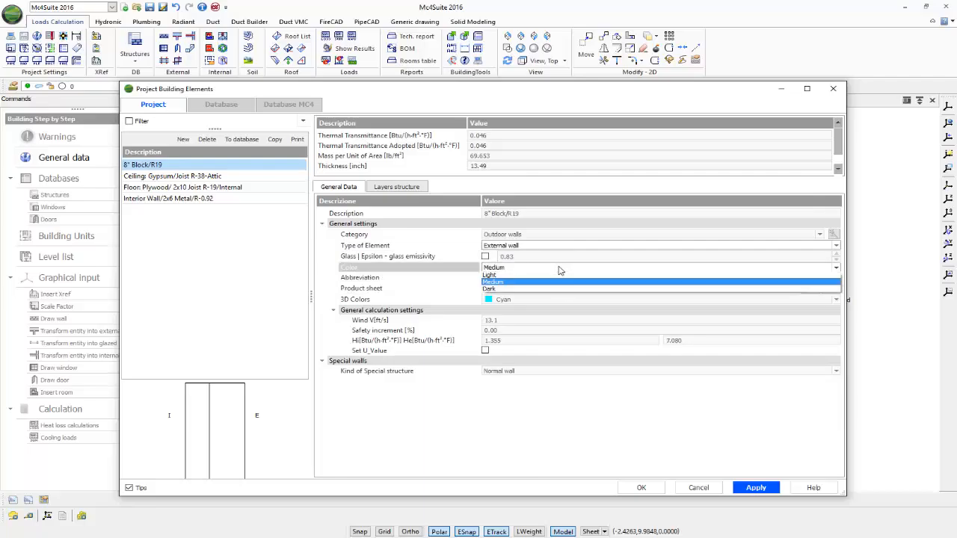
left_click(560, 269)
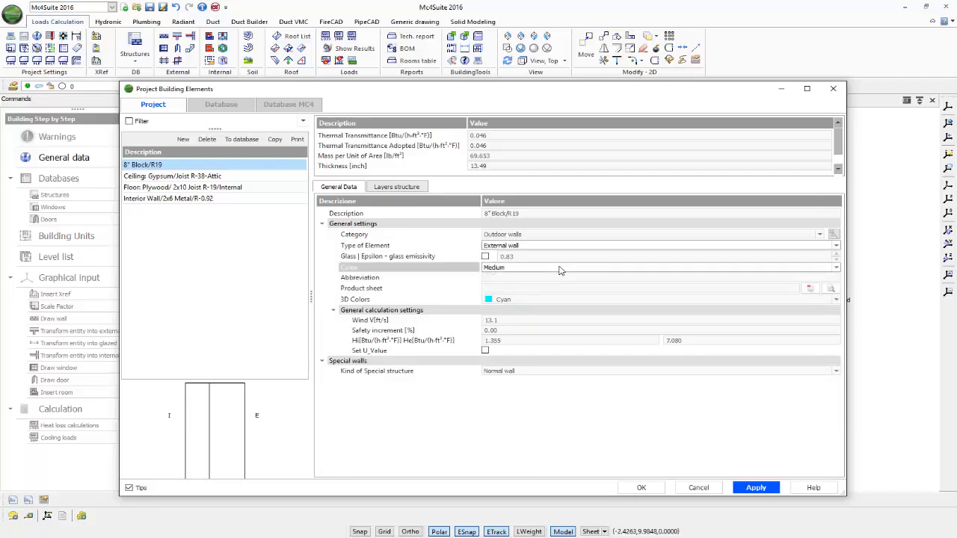
left_click(506, 302)
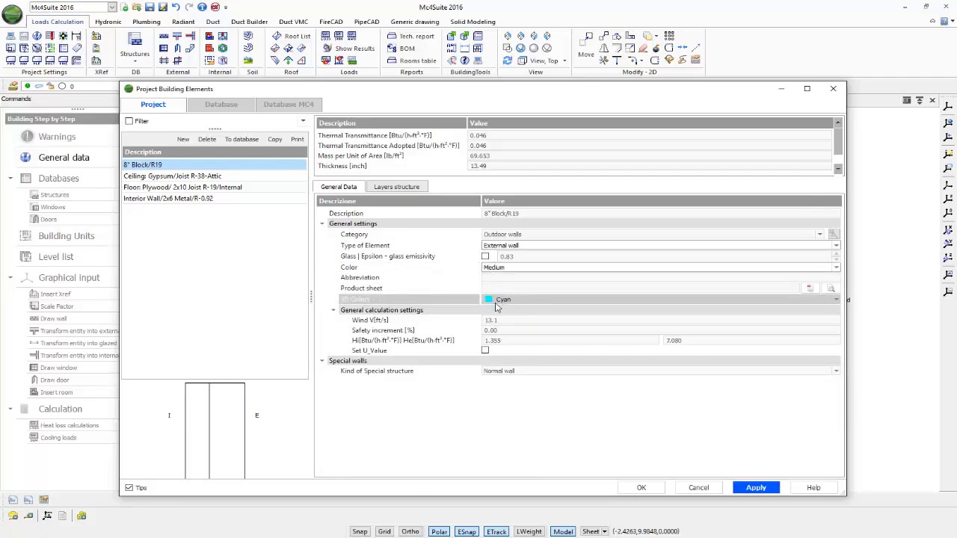
left_click(536, 302)
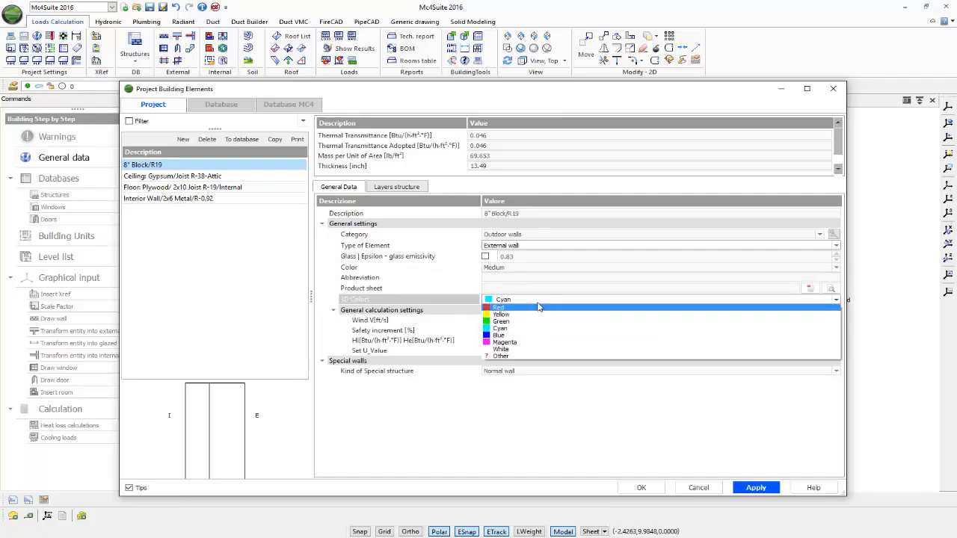
left_click(540, 300)
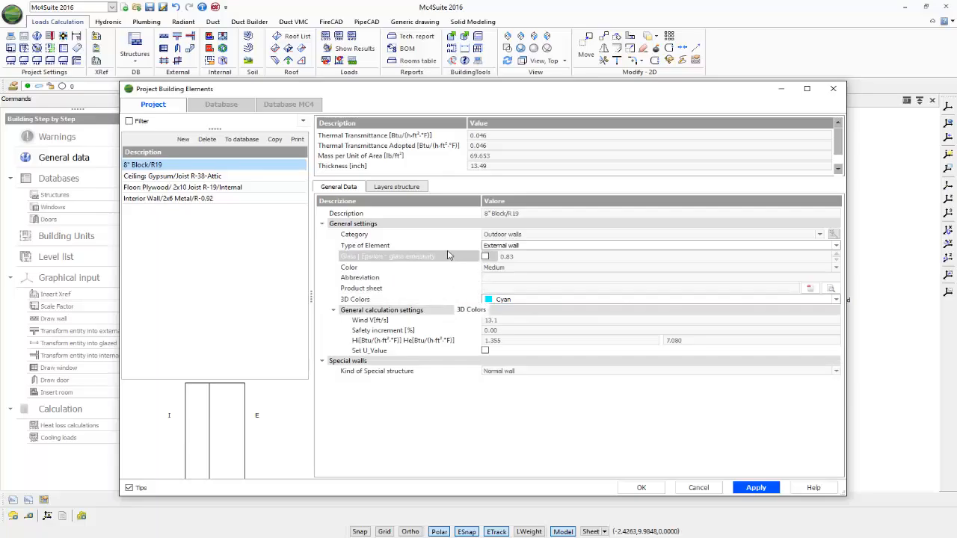
Step: Show the layer structure of the 8" Block/R19 wall with readable layer codes and descriptions, and examine its layers
left_click(401, 190)
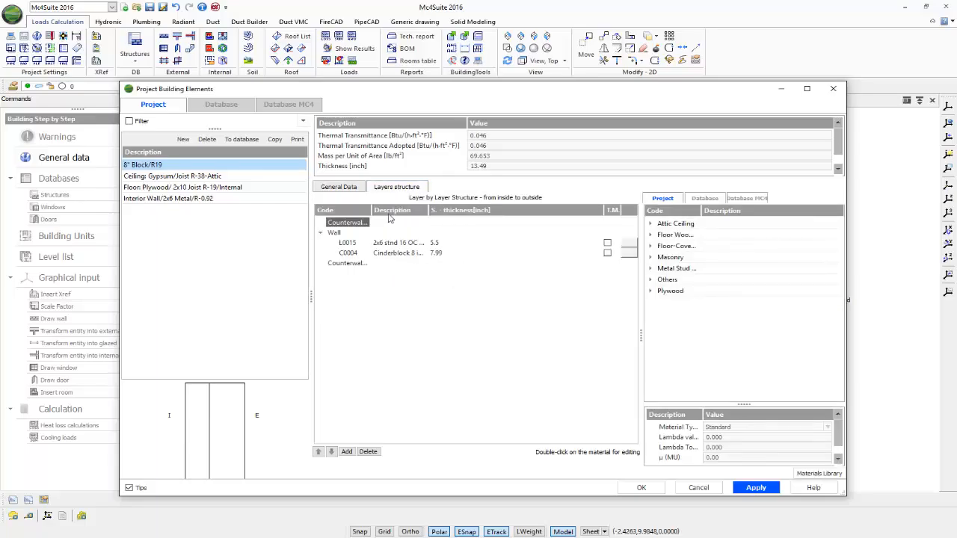
left_click_drag(380, 216, 500, 216)
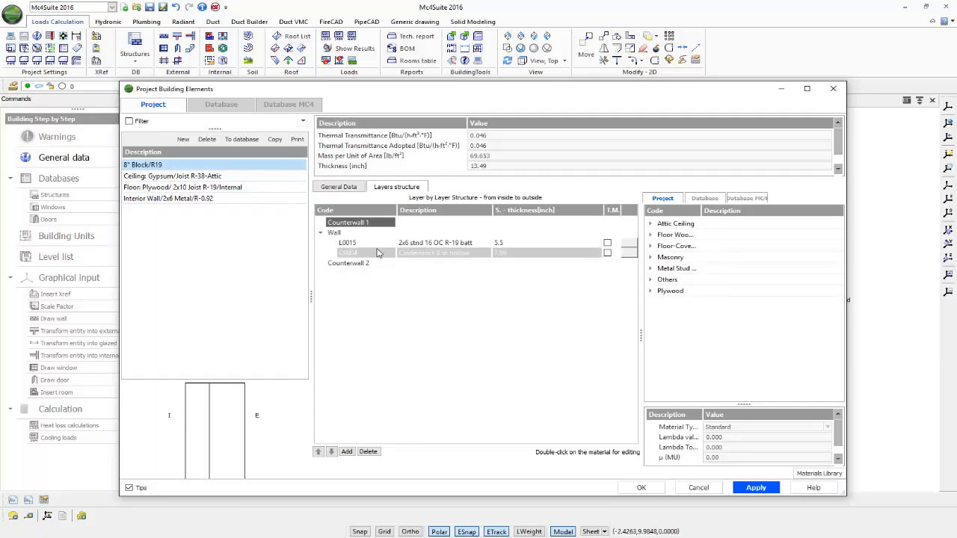
left_click_drag(415, 248, 409, 249)
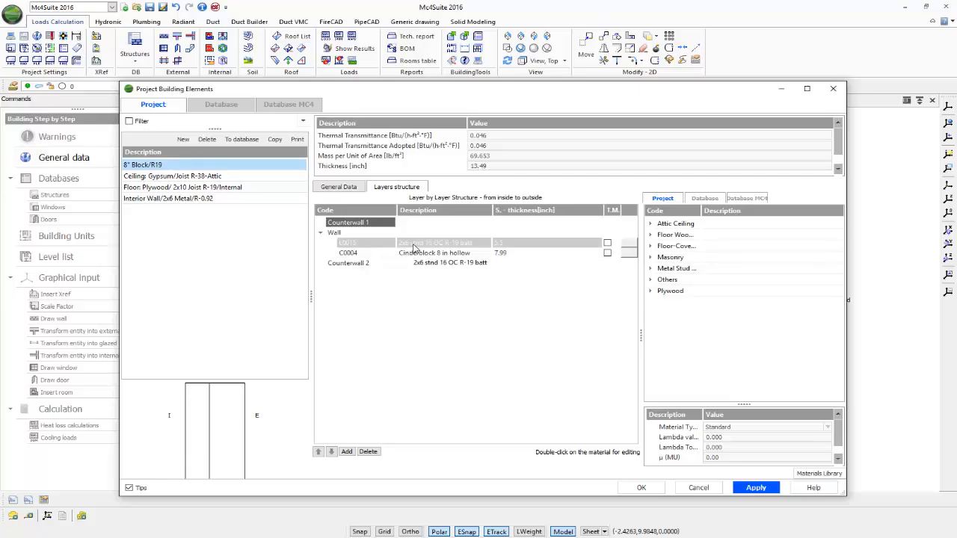
left_click_drag(413, 247, 438, 240)
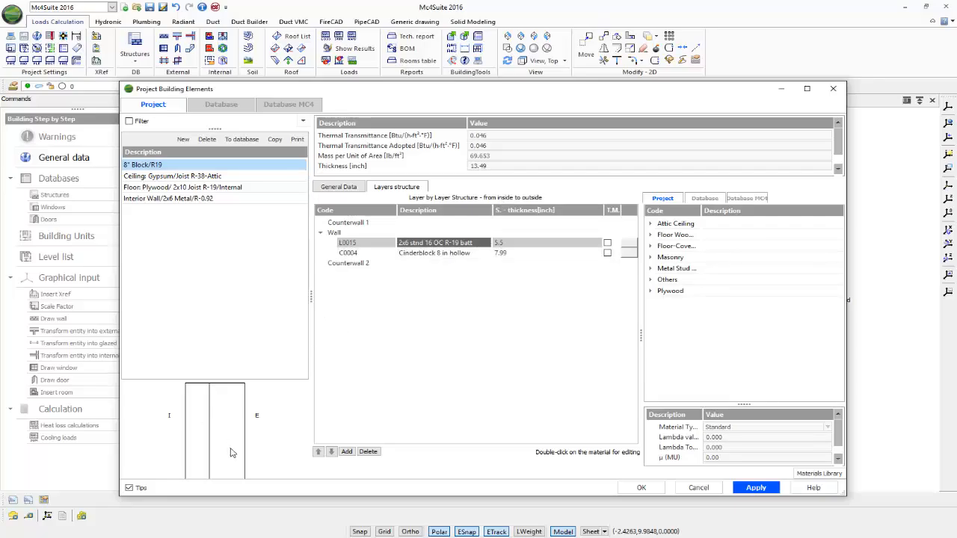
Step: Add the Plywood 3/4 material from the project's Plywood category as a layer of the 8" Block/R19 wall
left_click(650, 292)
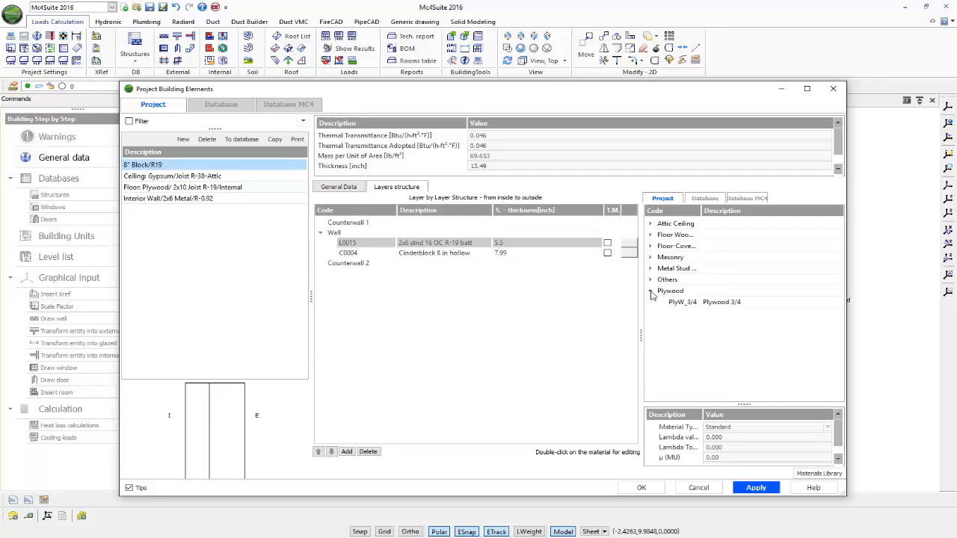
left_click(678, 302)
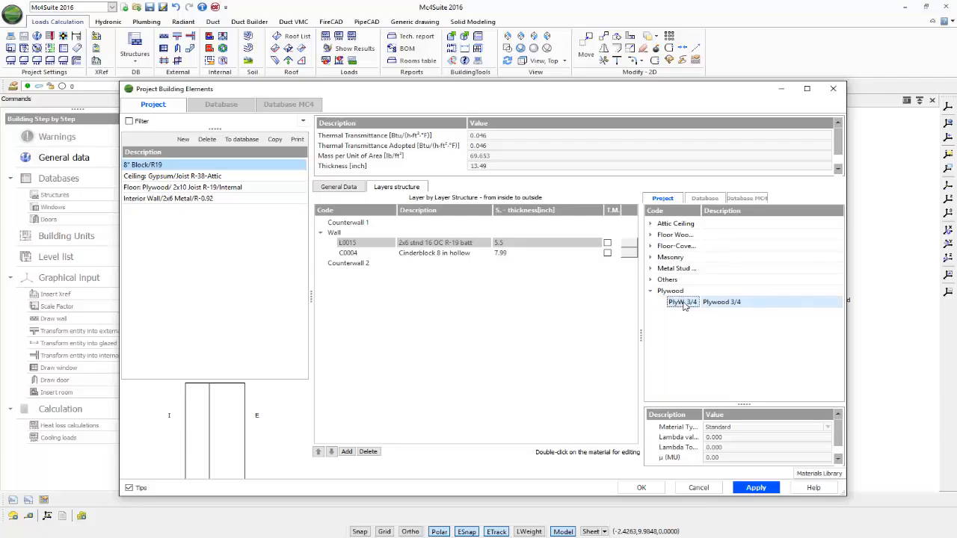
left_click_drag(679, 305, 715, 310)
left_click_drag(714, 306, 490, 259)
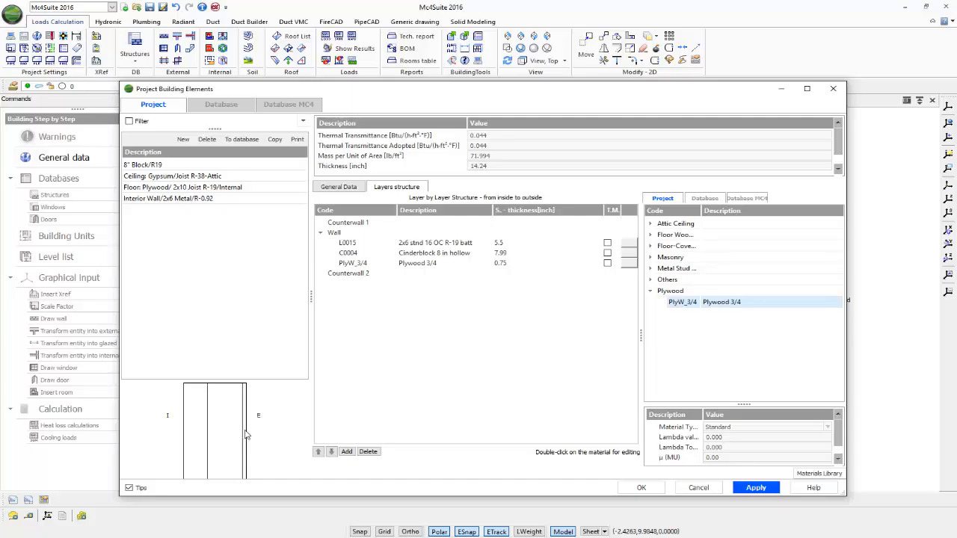
Step: Move the Plywood 3/4 layer up two places, to the inside face of the wall
left_click(411, 264)
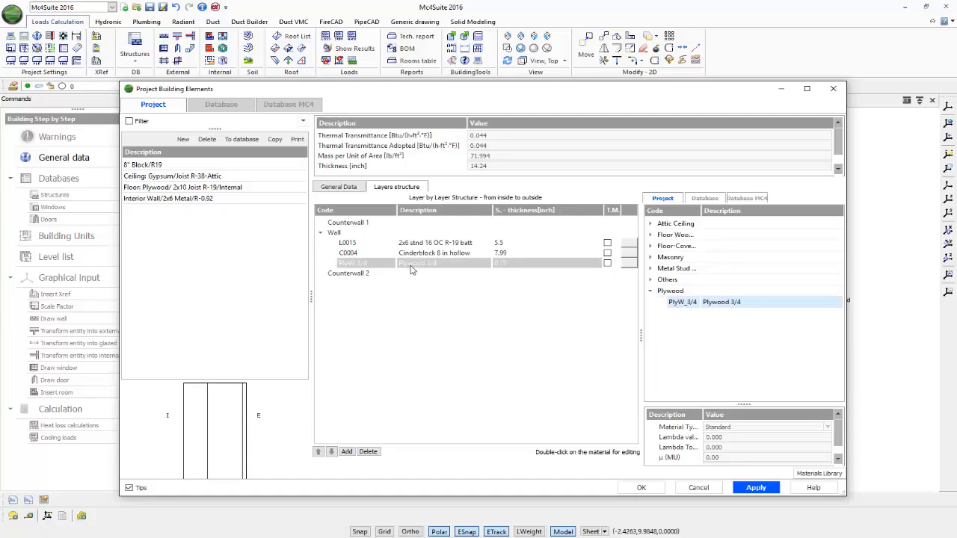
left_click(318, 451)
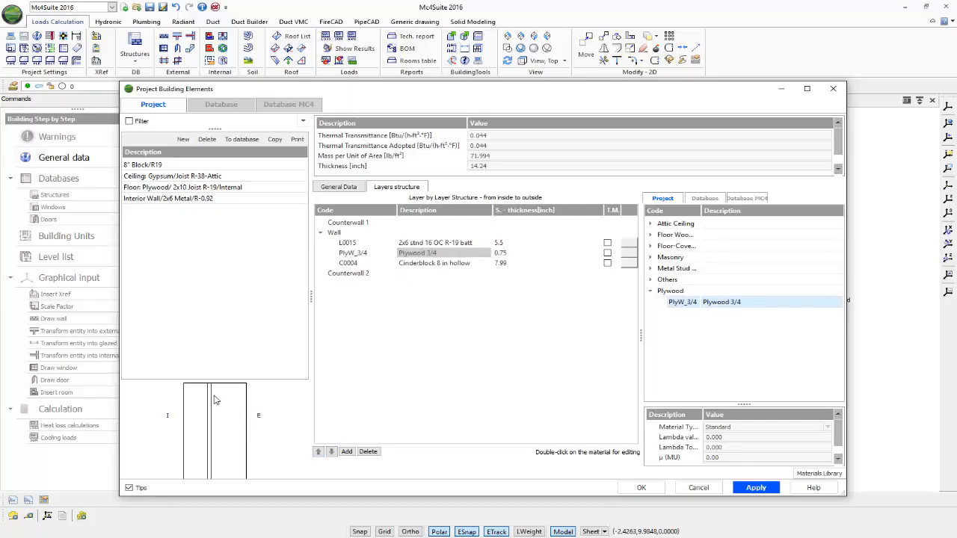
left_click(318, 452)
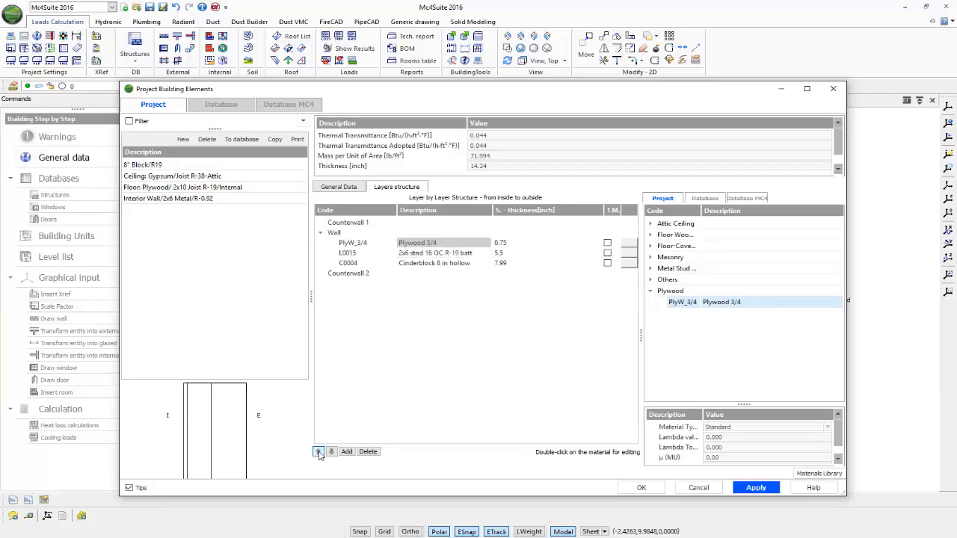
Step: Delete the Plywood 3/4 layer from the 8" Block/R19 wall
left_click(416, 243)
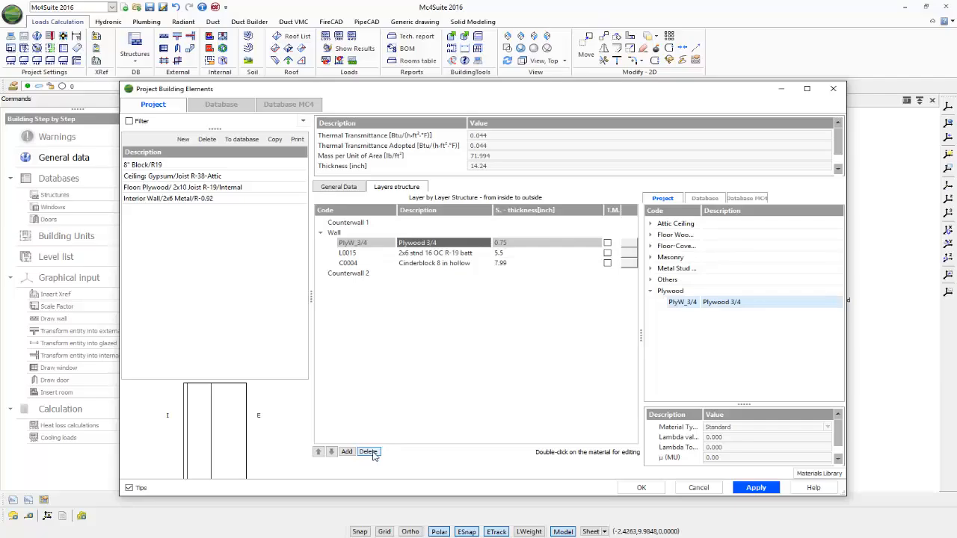
left_click(372, 452)
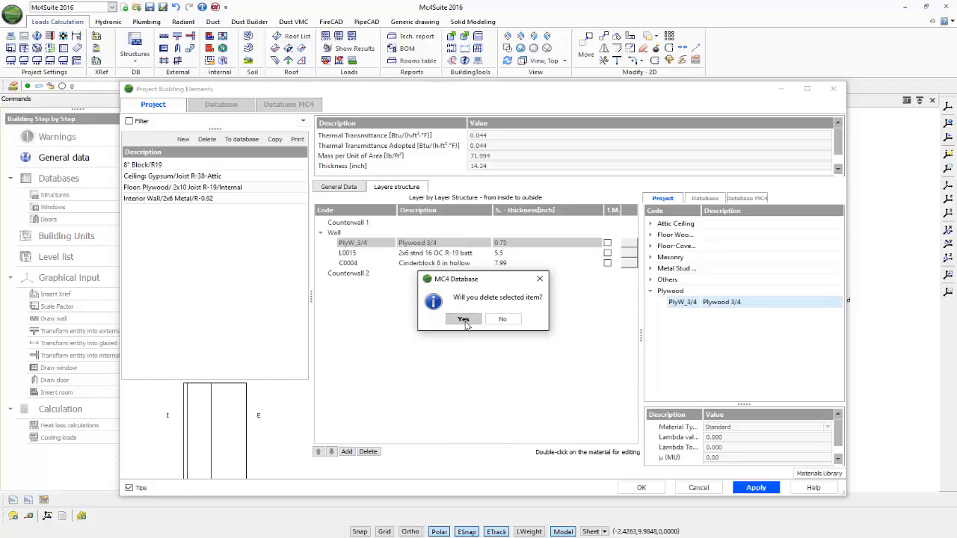
left_click(463, 319)
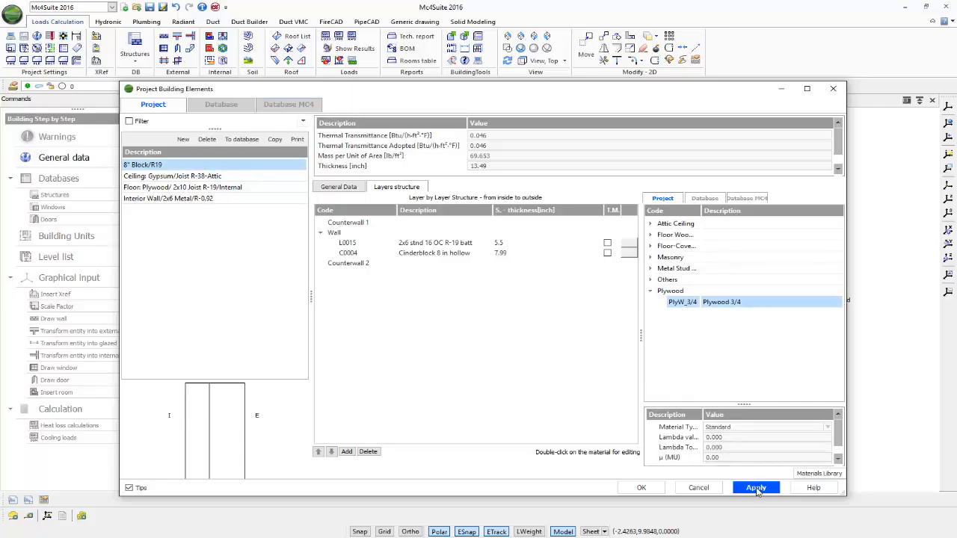
Step: Save the project building elements and create a floor level named Main, added on top
left_click(639, 488)
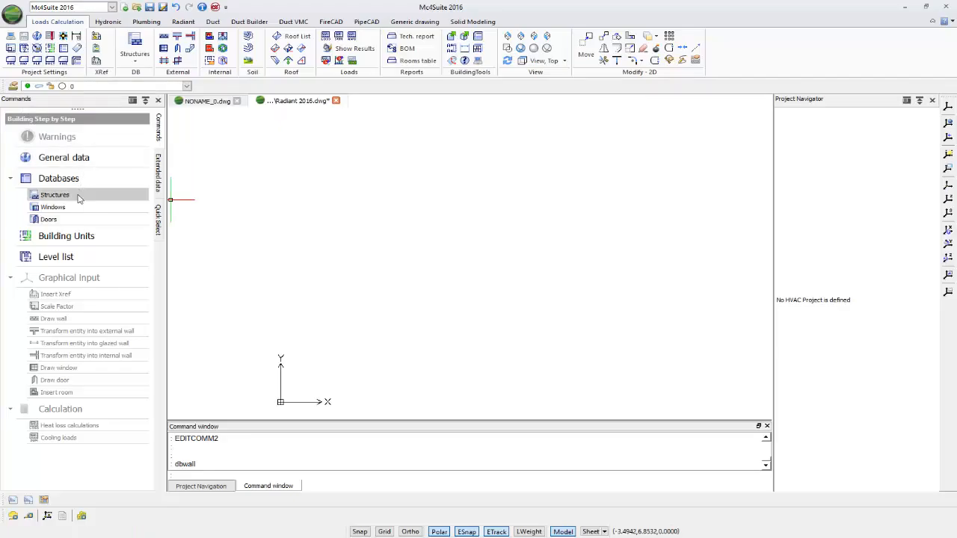
left_click(68, 257)
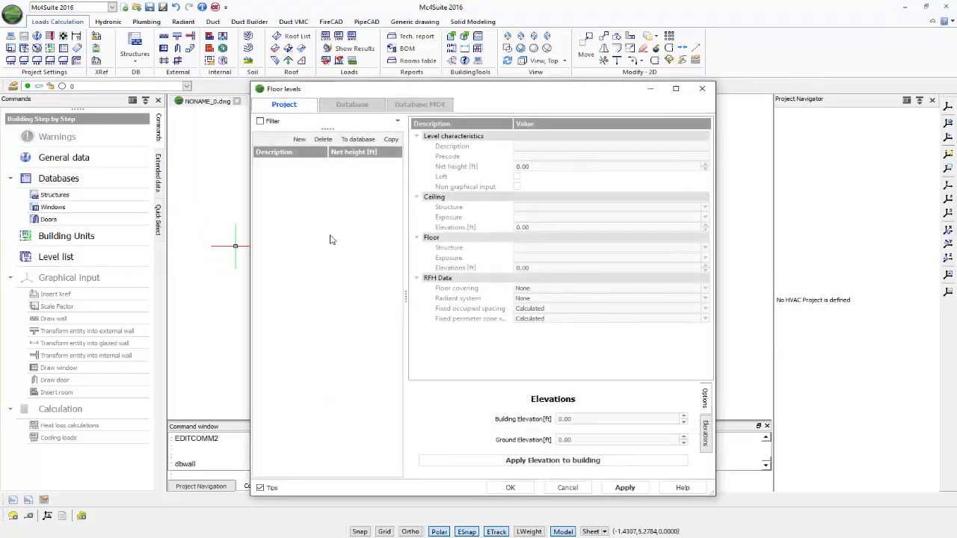
left_click(299, 141)
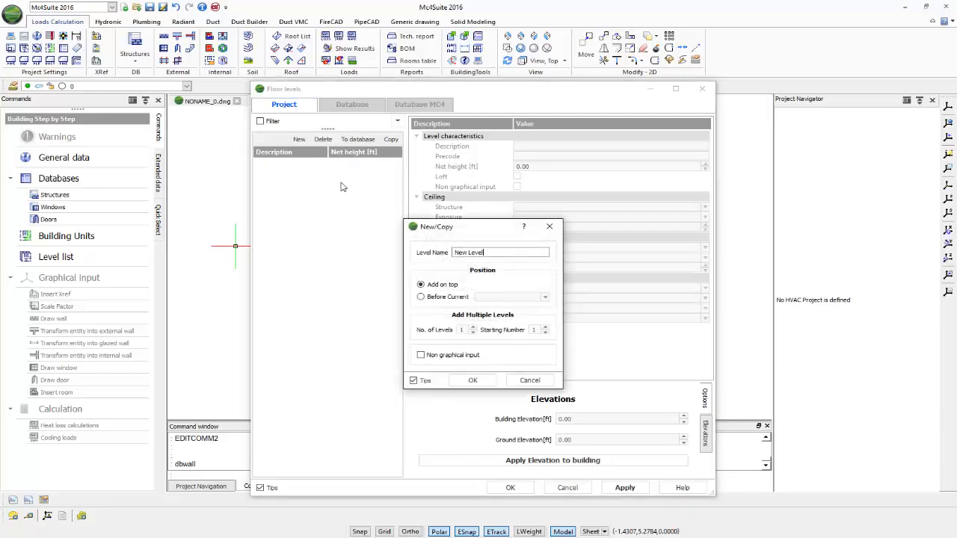
left_click_drag(500, 253, 432, 256)
type("Main")
left_click(469, 380)
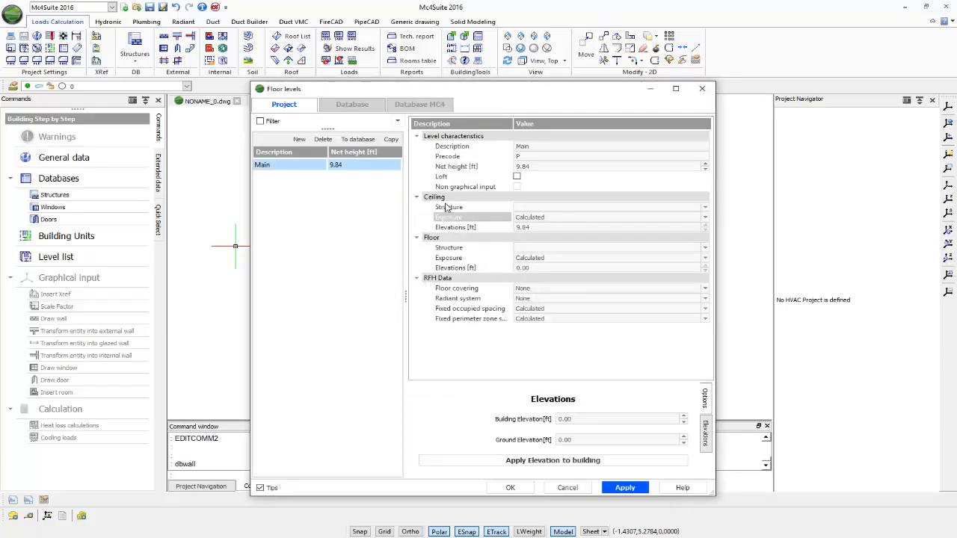
Step: Set the net height of the Main level to 9 ft
left_click(432, 167)
left_click(565, 148)
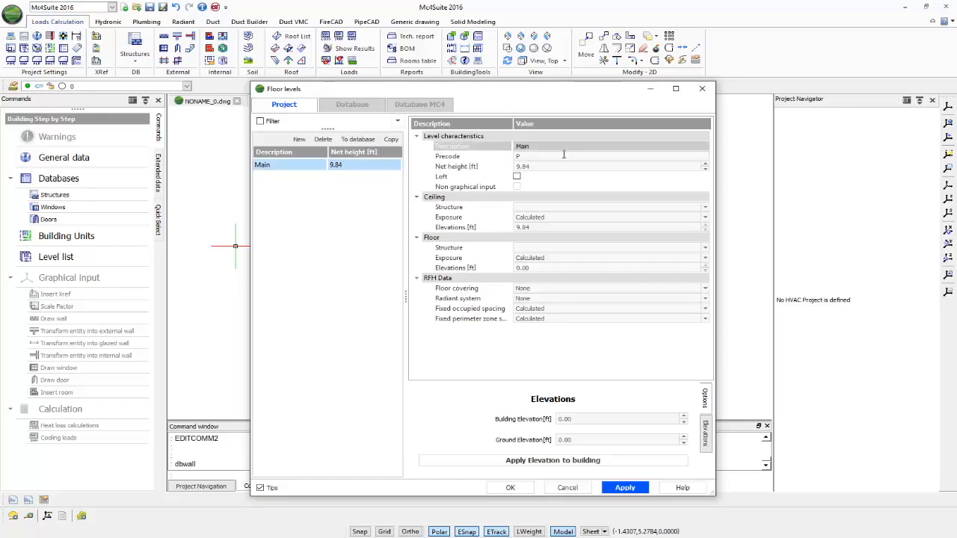
left_click(563, 155)
left_click(567, 167)
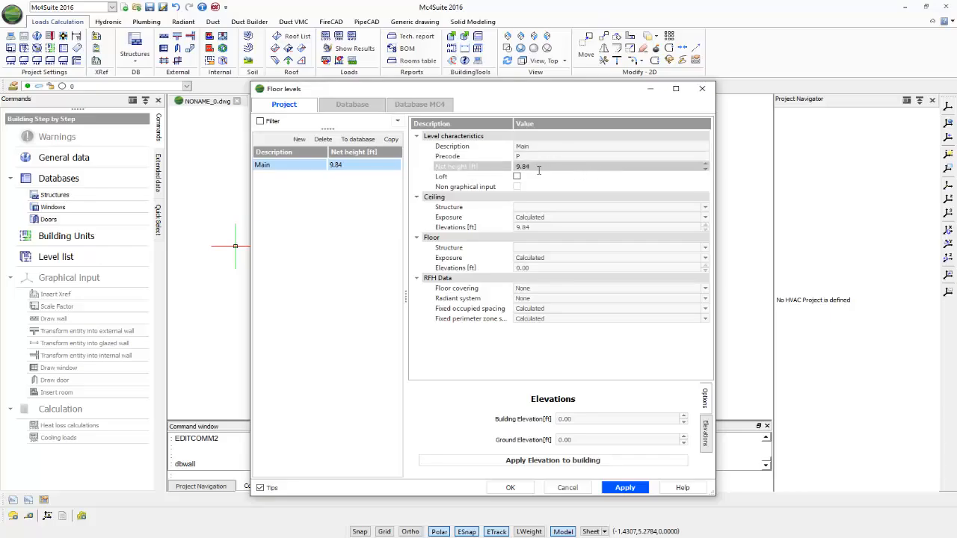
left_click(539, 169)
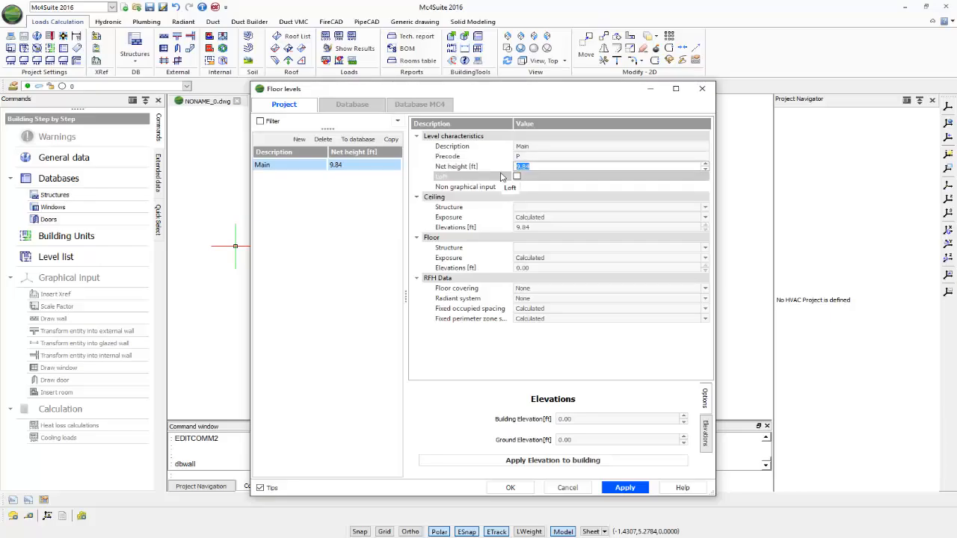
type("10")
key("Return")
type("9")
key("Return")
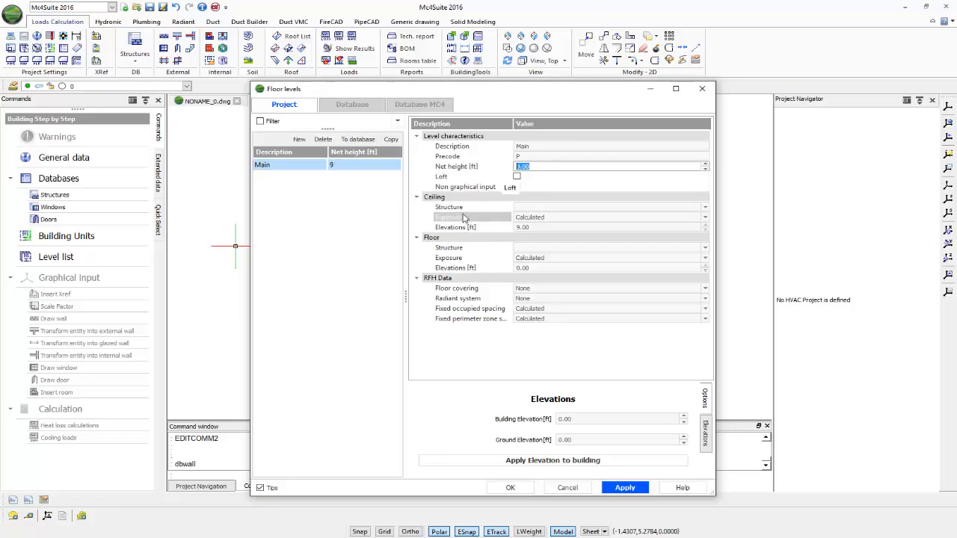
Step: Assign the Ceiling: Gypsum/Joist R-38-Attic structure to the Main level's ceiling, with Conditioned Space as its exposure
left_click(705, 209)
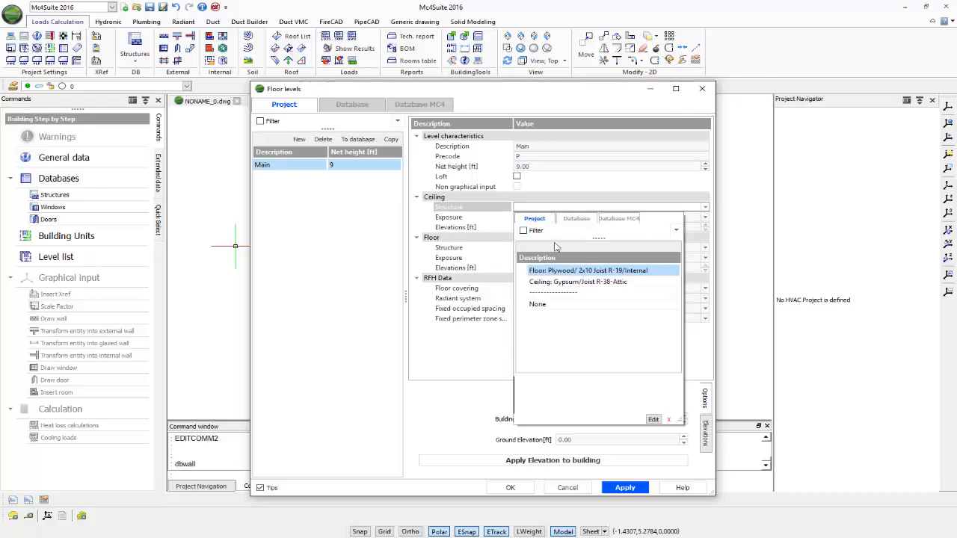
left_click(561, 282)
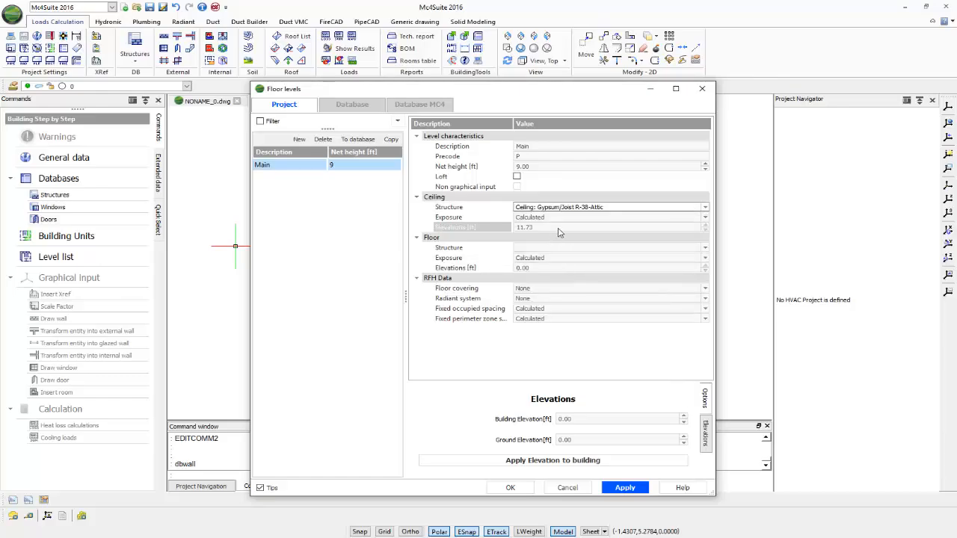
left_click(579, 218)
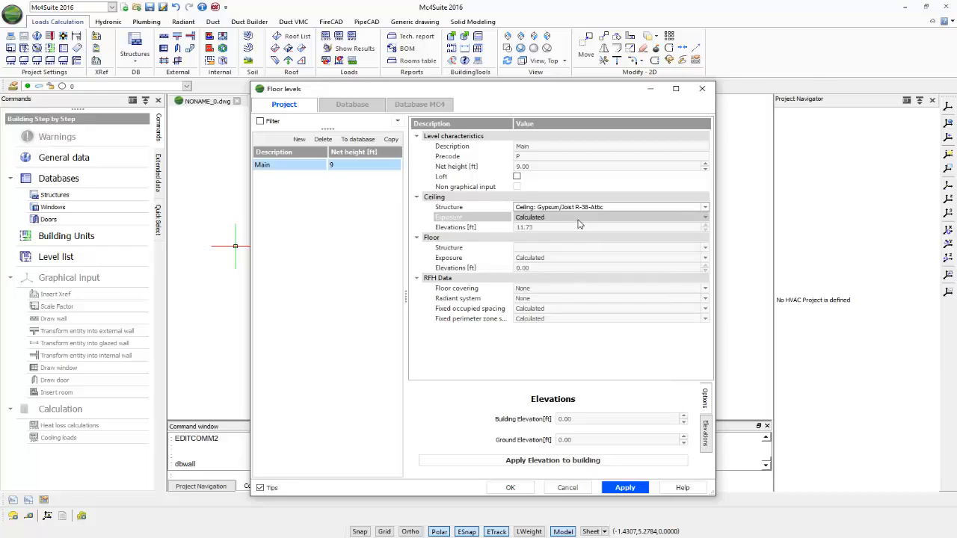
left_click(576, 219)
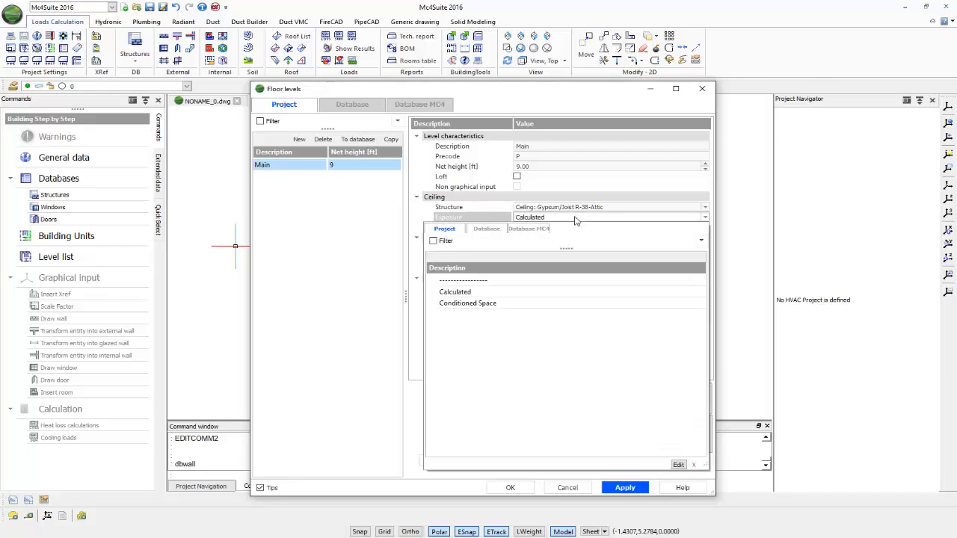
left_click(500, 306)
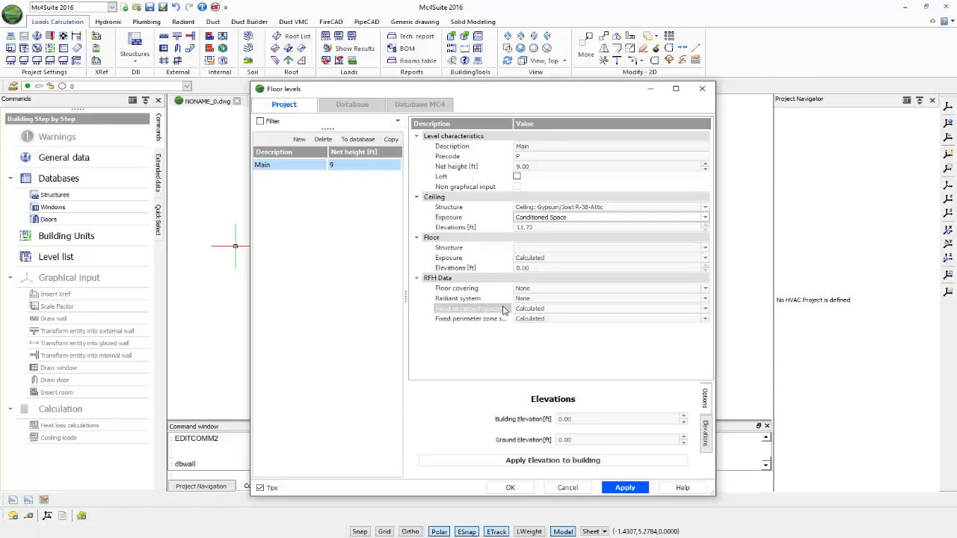
Step: Assign the Floor: Plywood/ 2x10 Joist R-19/Internal structure to the Main level's floor, with Slab On Grade w/ R-10 Insulation as its exposure
left_click(636, 249)
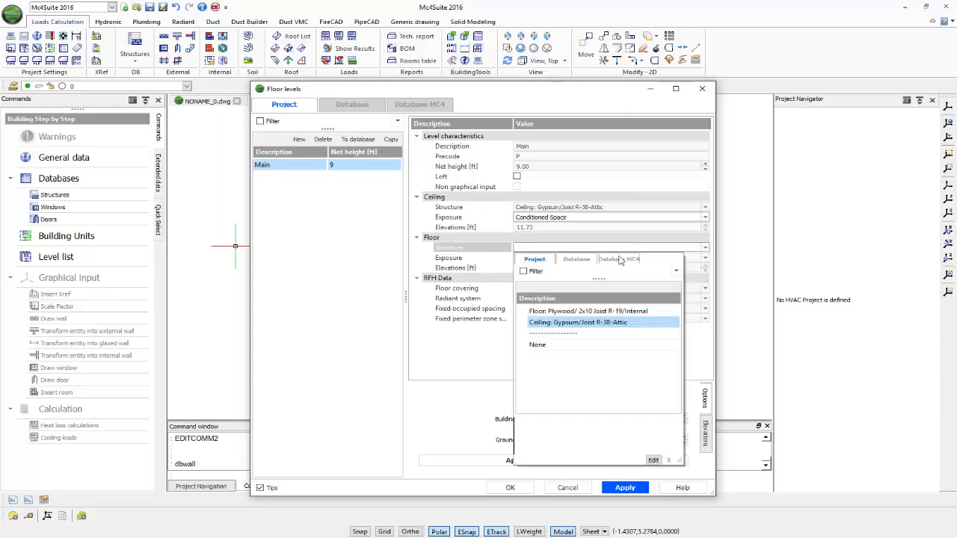
left_click(574, 316)
left_click(570, 261)
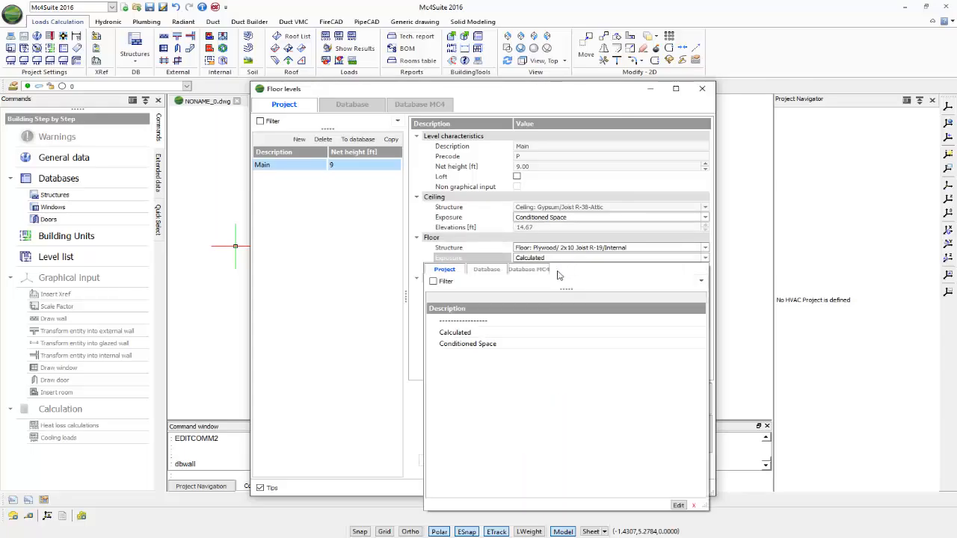
left_click(525, 270)
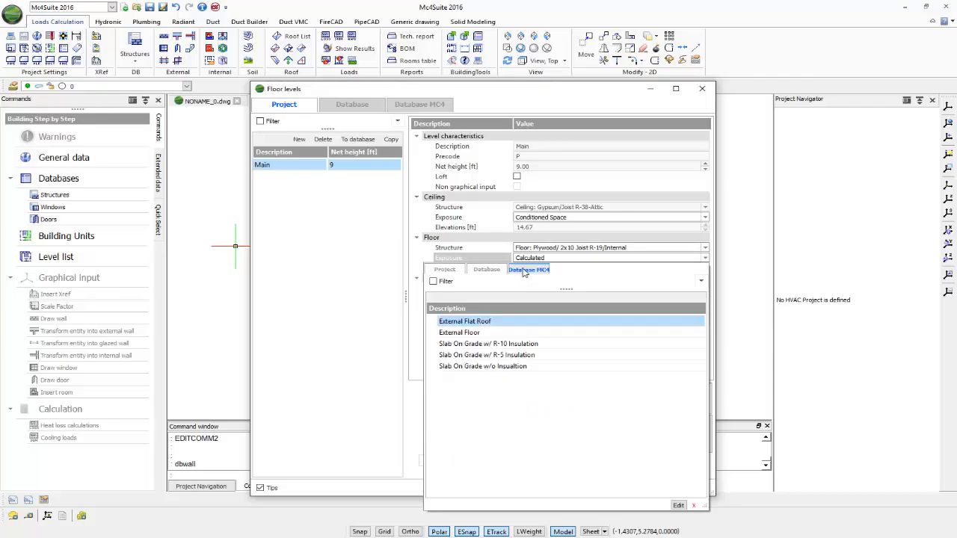
left_click(535, 345)
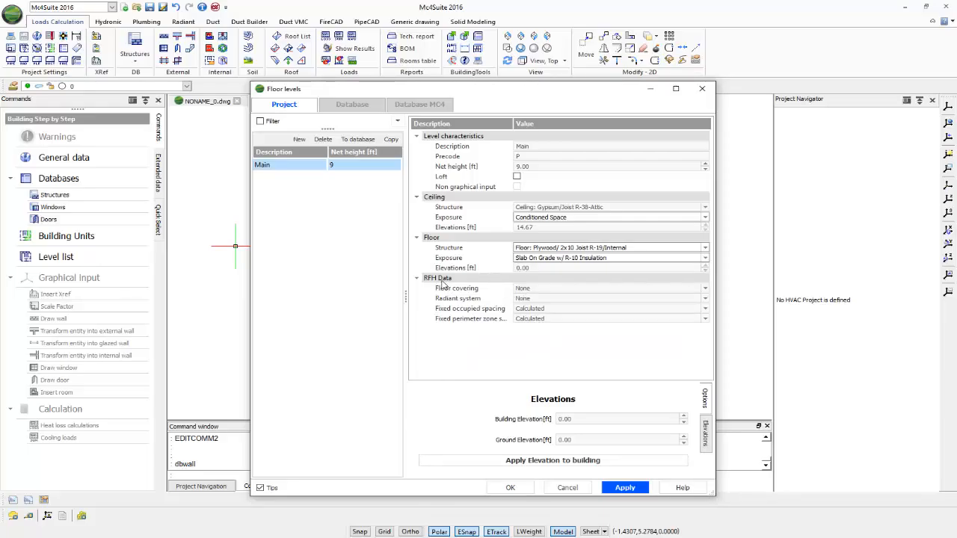
Step: Set the Main level's floor covering to Carpet Acrylic Level Loop 1/4" from the MC4 database
left_click(705, 290)
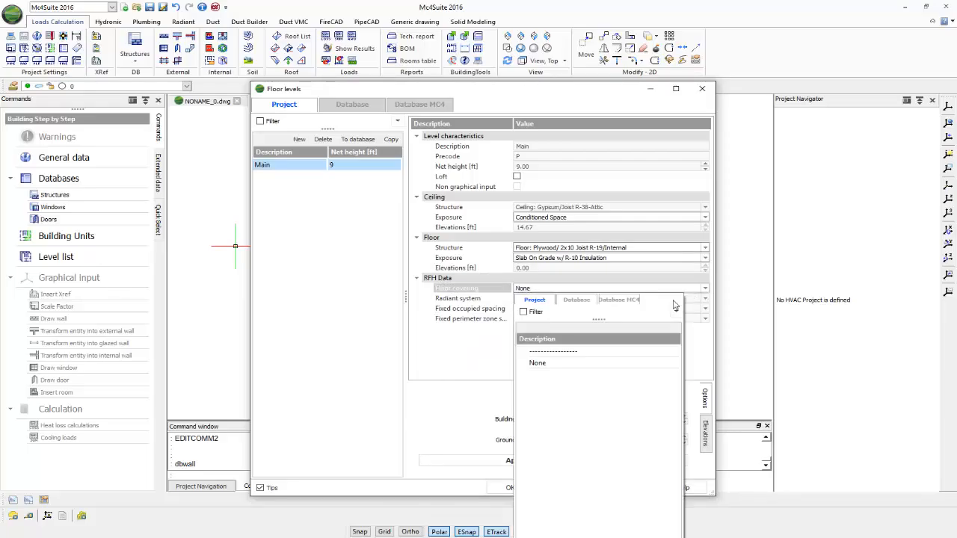
left_click(620, 302)
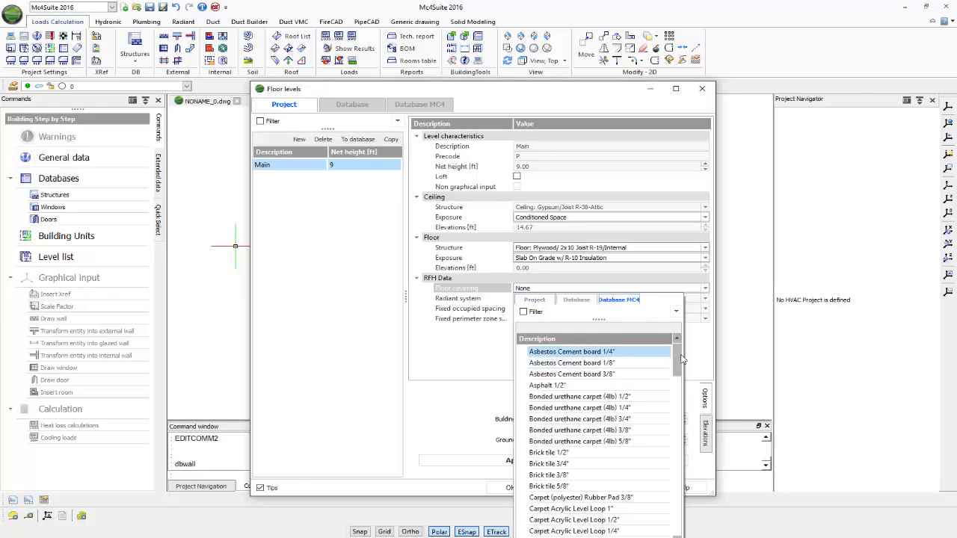
left_click_drag(677, 356, 697, 351)
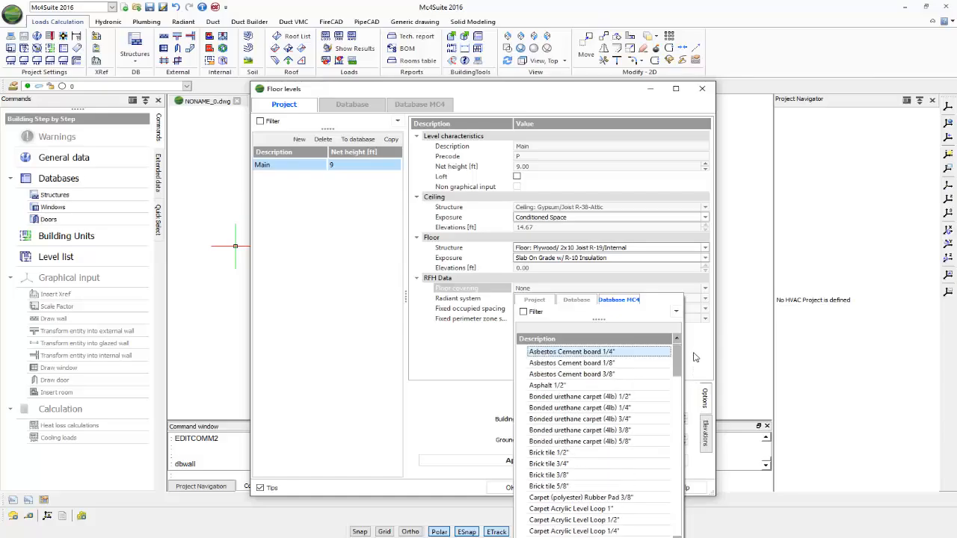
left_click(599, 531)
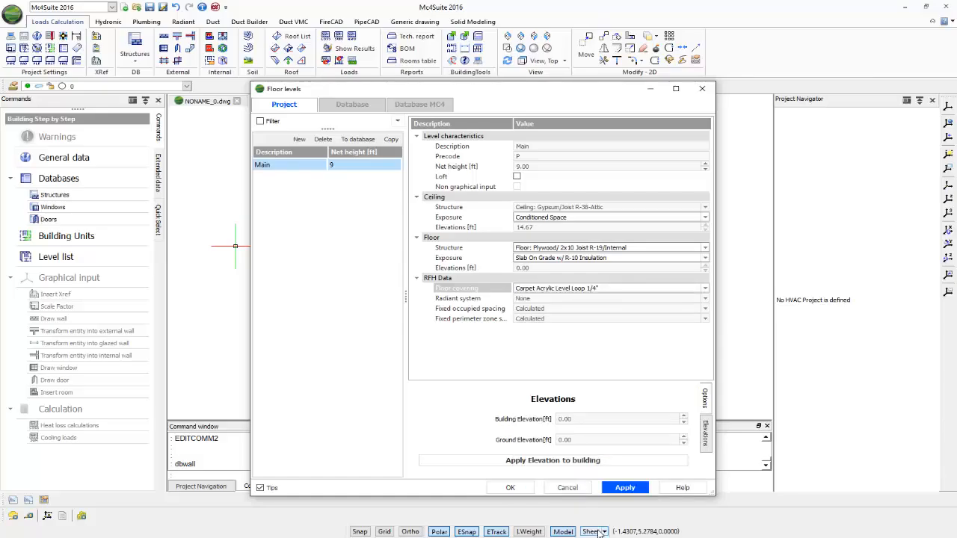
Step: Filter the MC4 radiant systems by manufacturer VIEGA and assign SLAB ON/BELOW GRADE - 12"Slab-1/2" ViegaPEX Barrier to the Main level
left_click(549, 300)
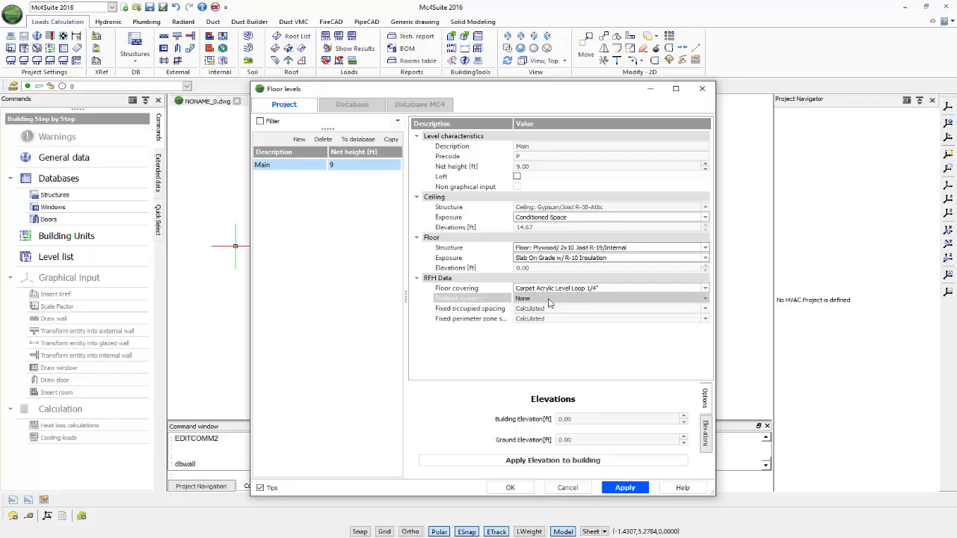
left_click(549, 299)
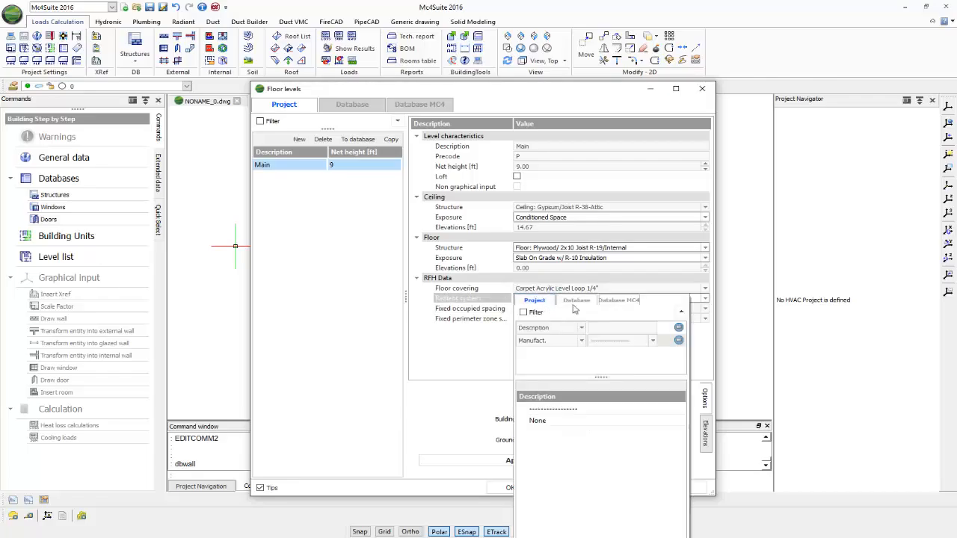
left_click(620, 300)
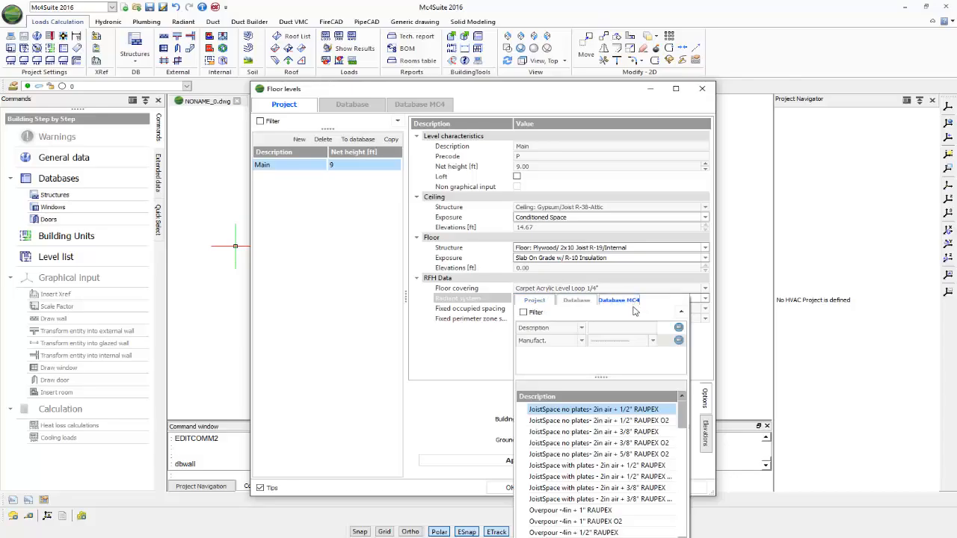
left_click(648, 340)
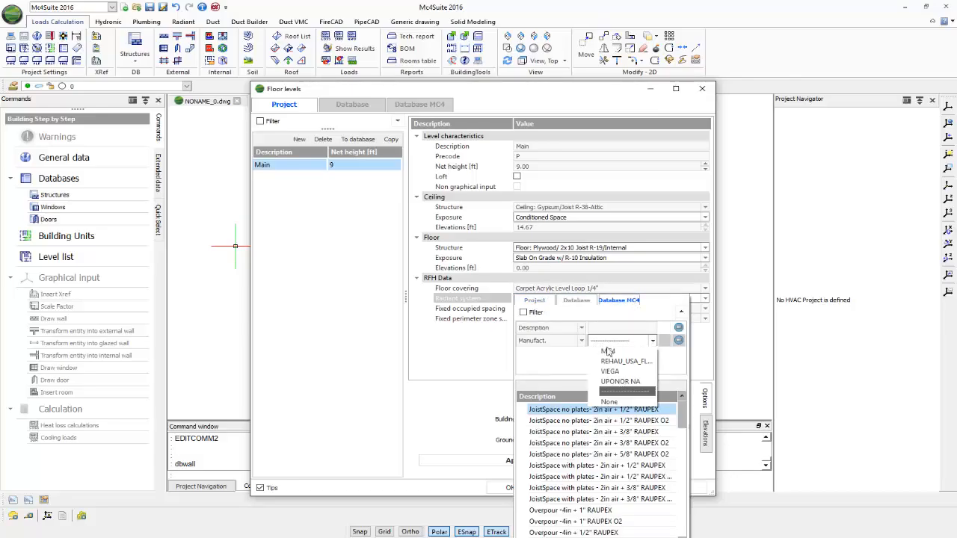
left_click(617, 371)
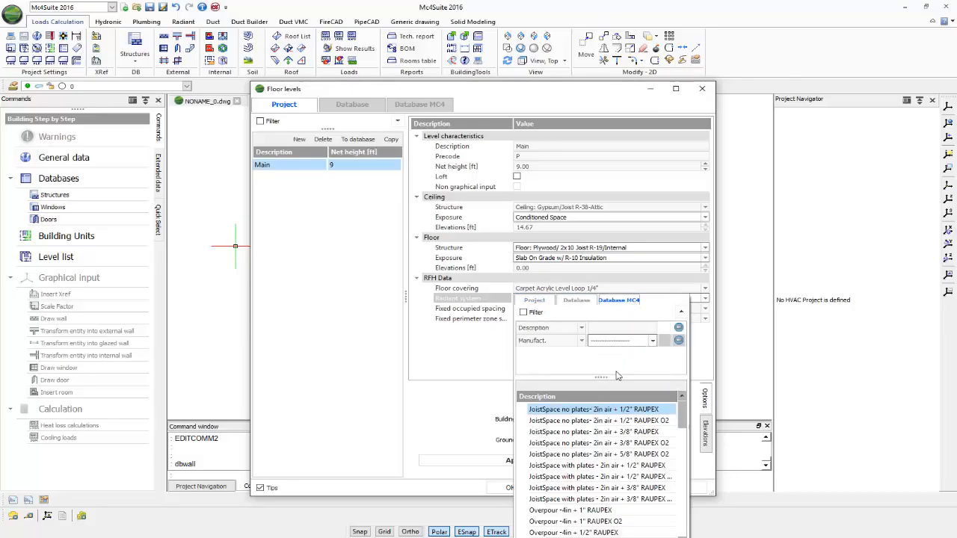
left_click(523, 312)
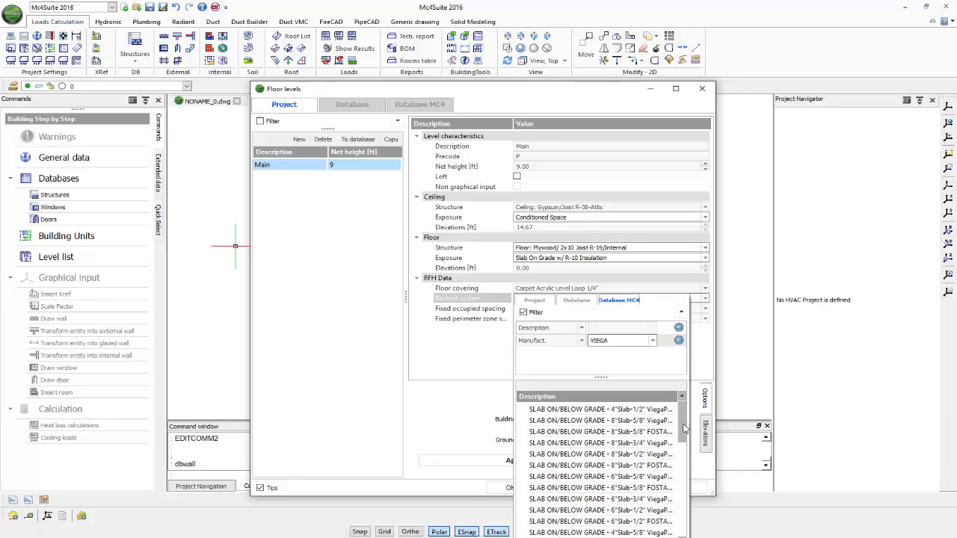
left_click_drag(684, 430, 684, 472)
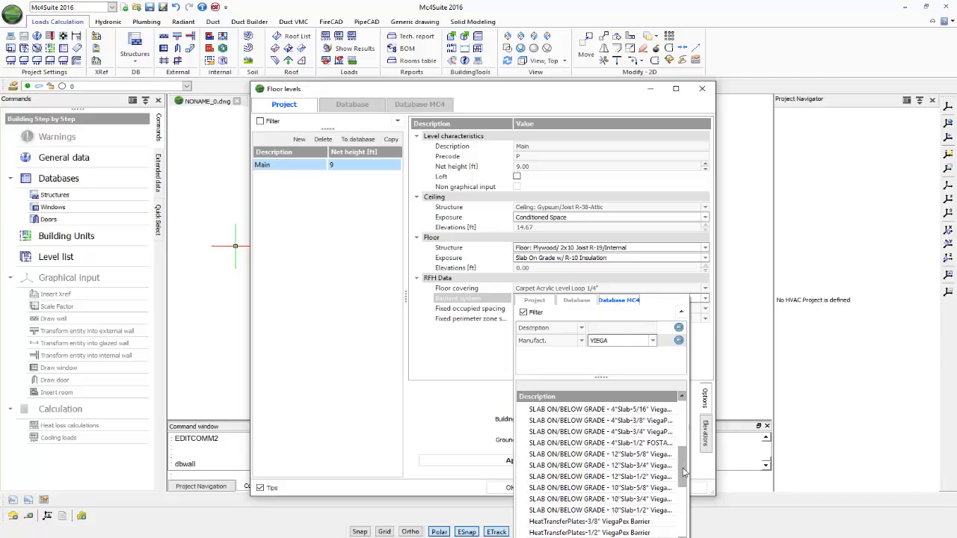
left_click(586, 476)
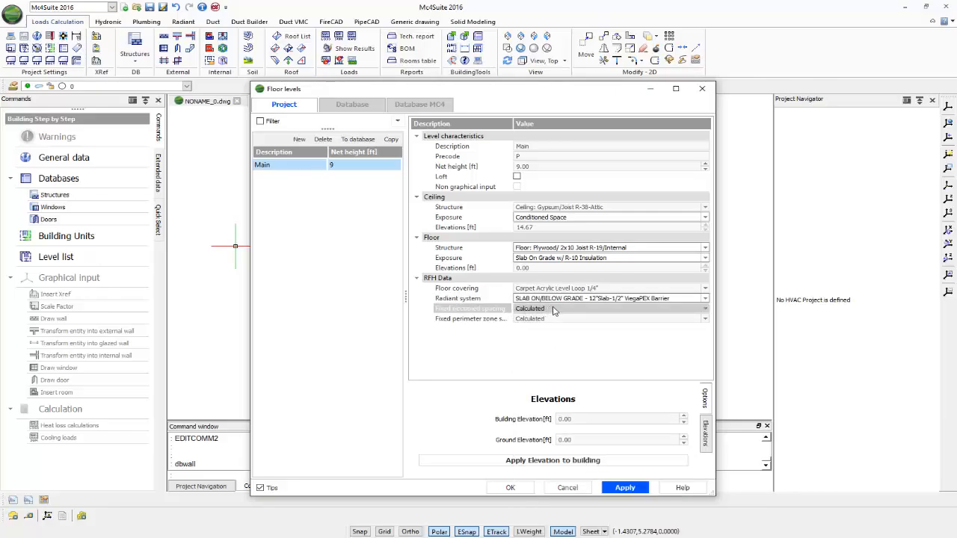
Step: Set both the fixed occupied spacing and the fixed perimeter zone spacing of the Main level to 6
left_click(705, 310)
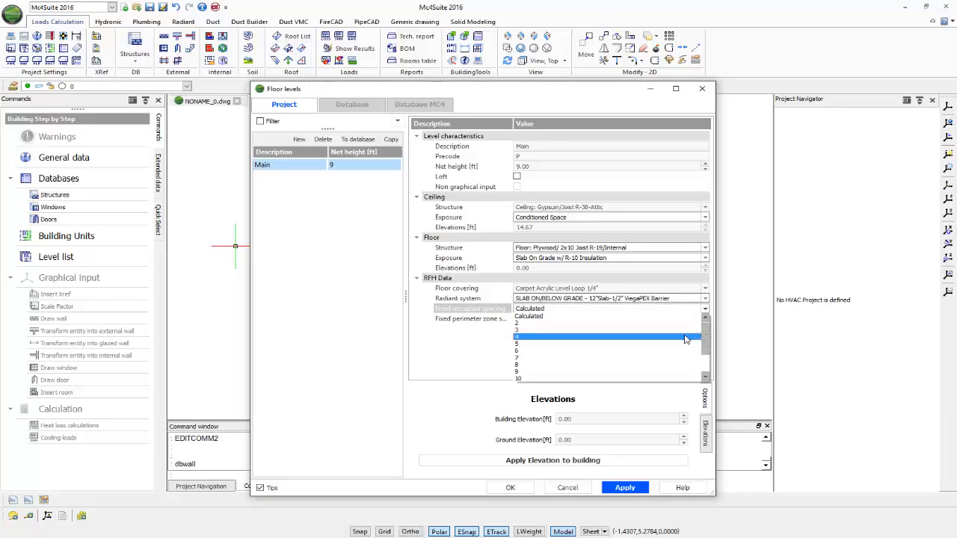
left_click(686, 351)
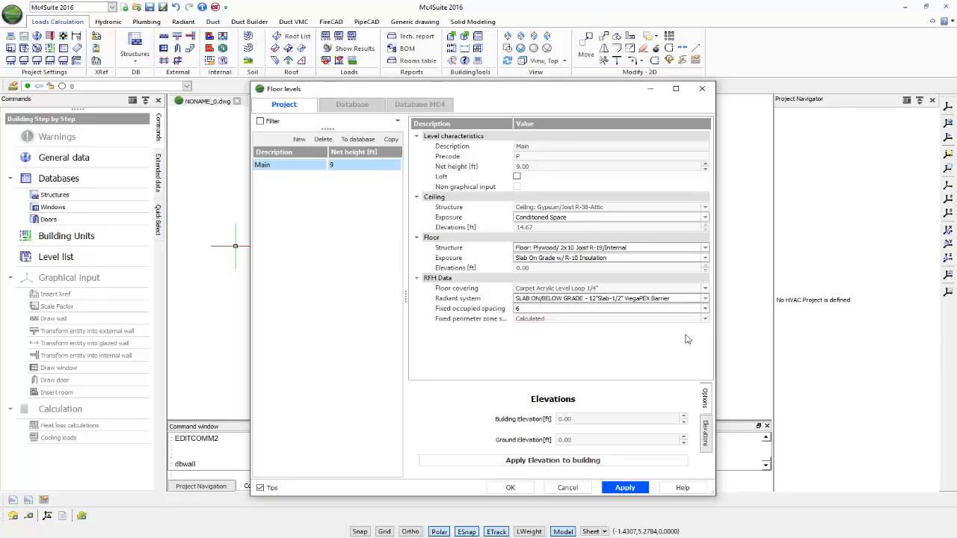
left_click(704, 319)
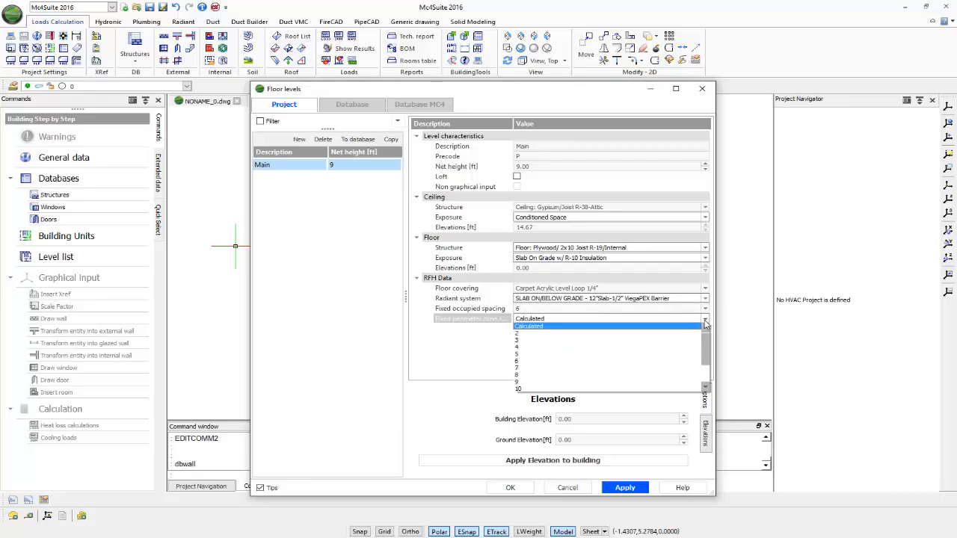
key("6")
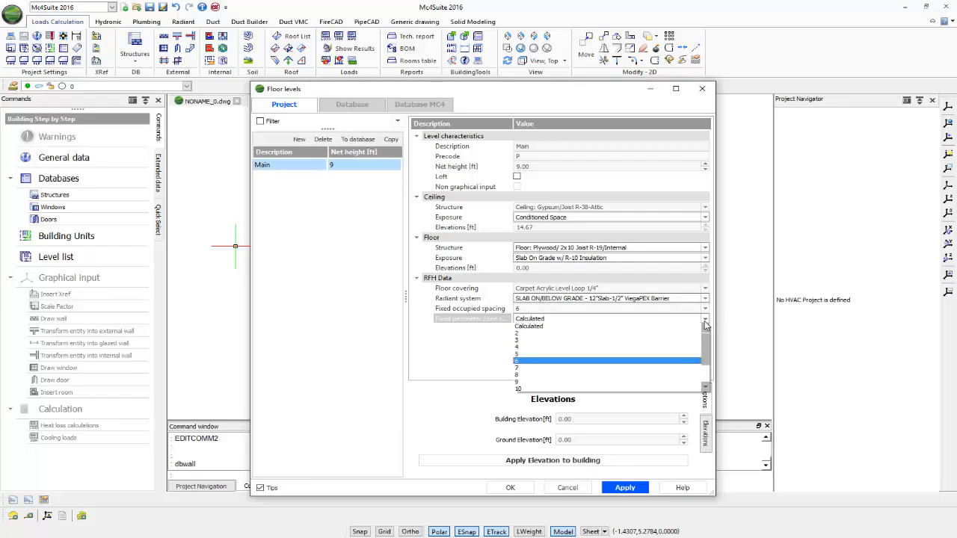
key("Return")
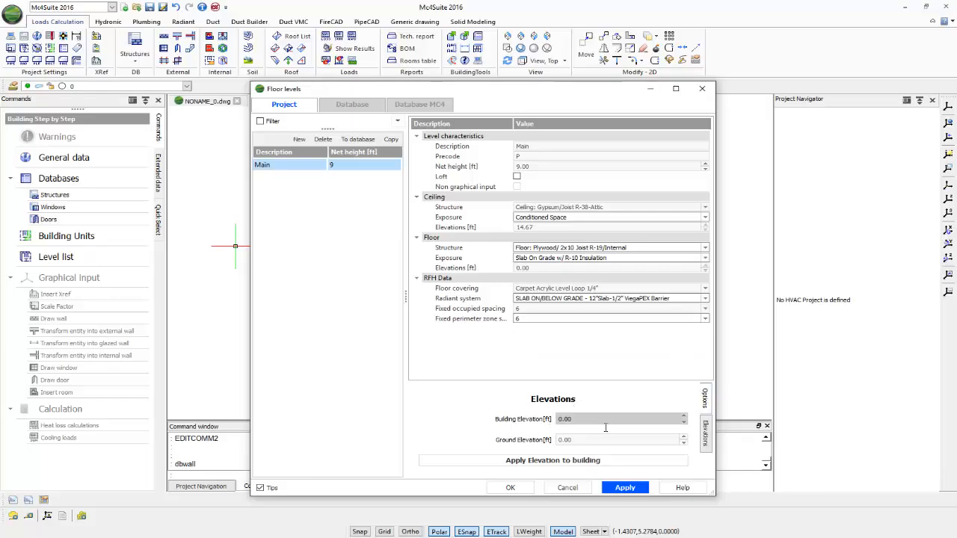
Step: Review the Main level's elevation diagram and save the floor level settings
left_click(683, 416)
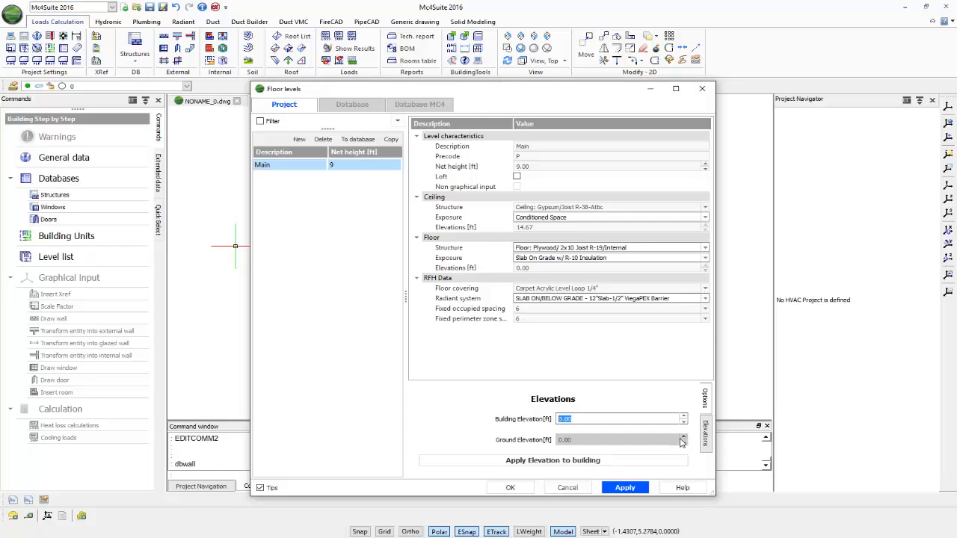
left_click(707, 438)
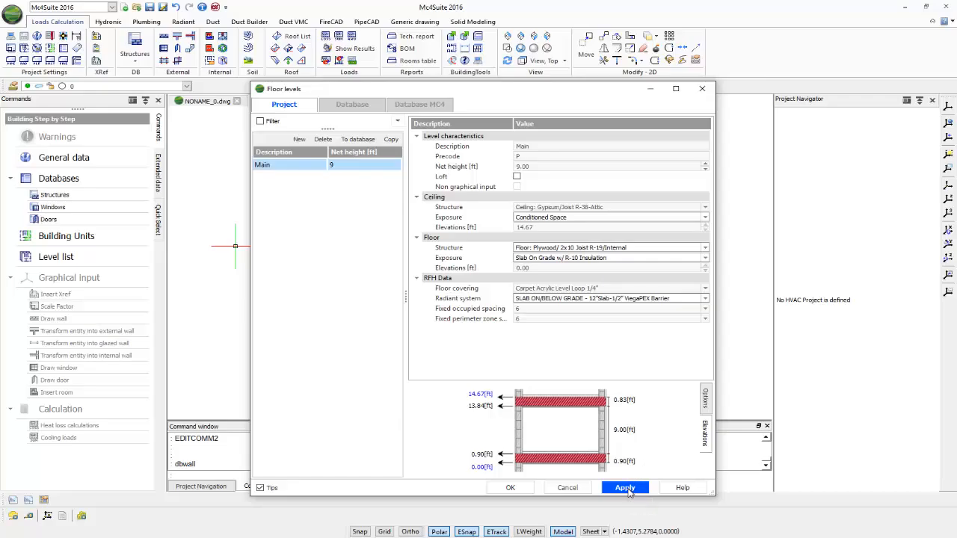
left_click(510, 488)
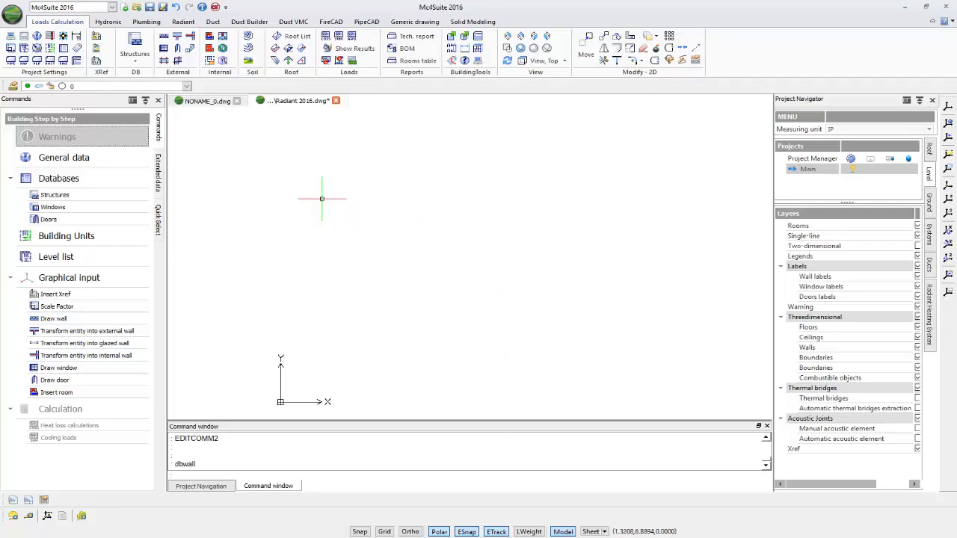
Step: Choose First Floor.dwg from the Dwg training folder as the external reference drawing for the Main level
left_click(97, 39)
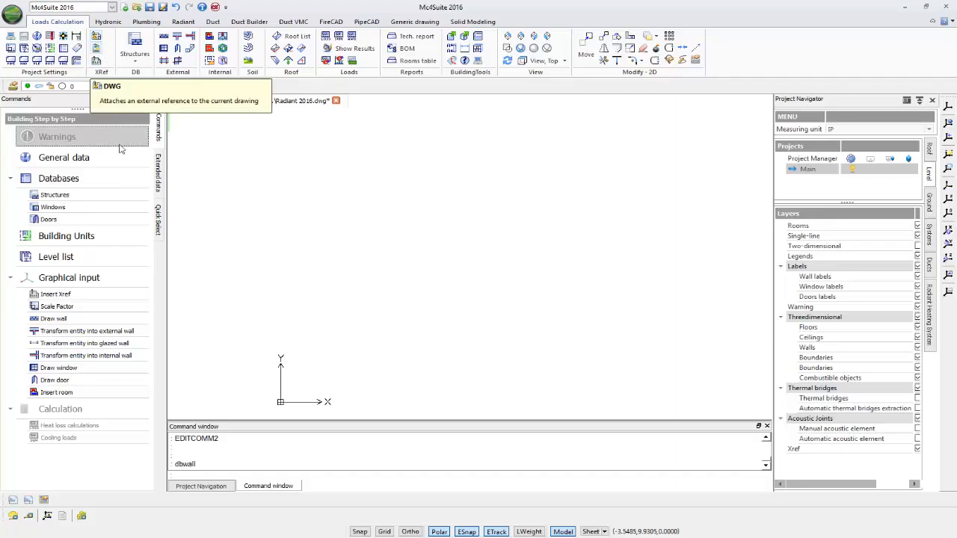
left_click(67, 296)
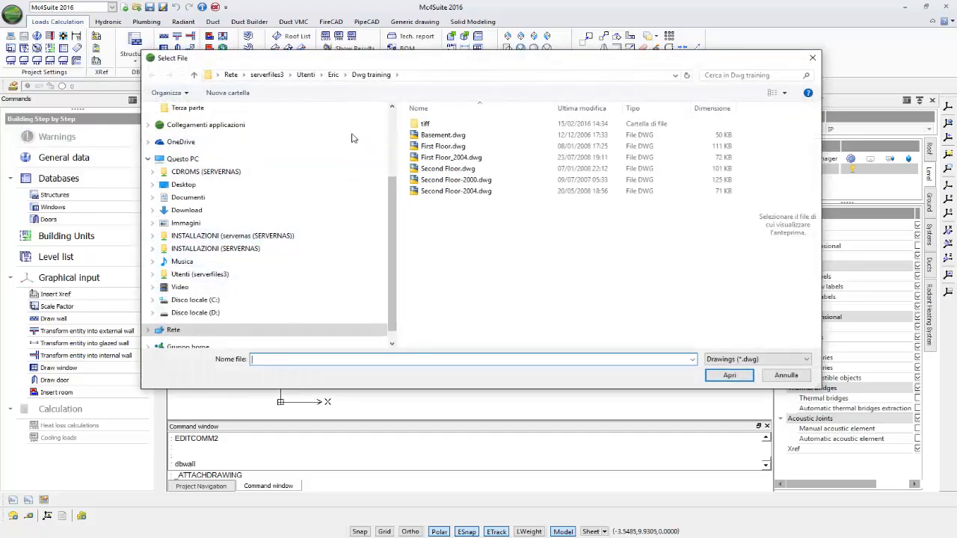
left_click(443, 146)
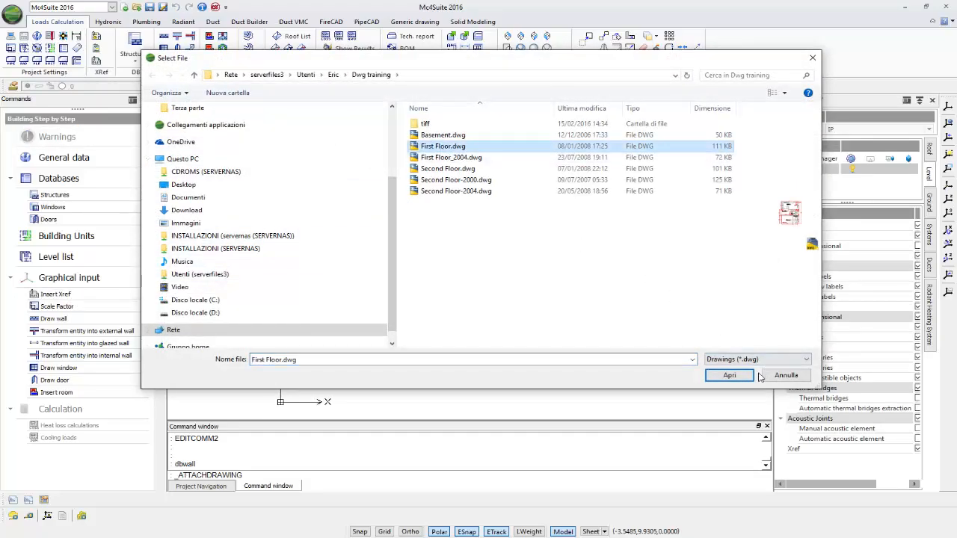
left_click(730, 375)
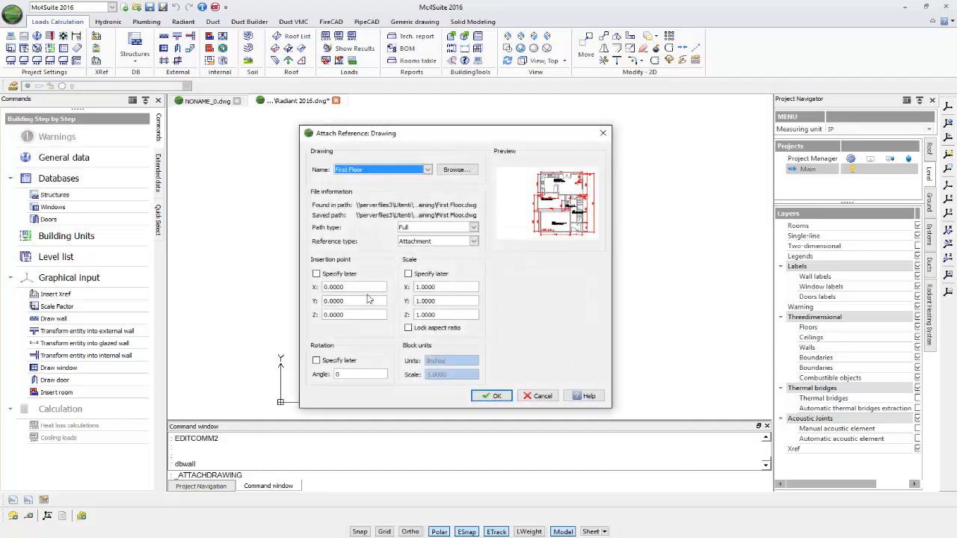
Step: Attach the First Floor reference with its insertion point at X 100 and Y 100
left_click(345, 290)
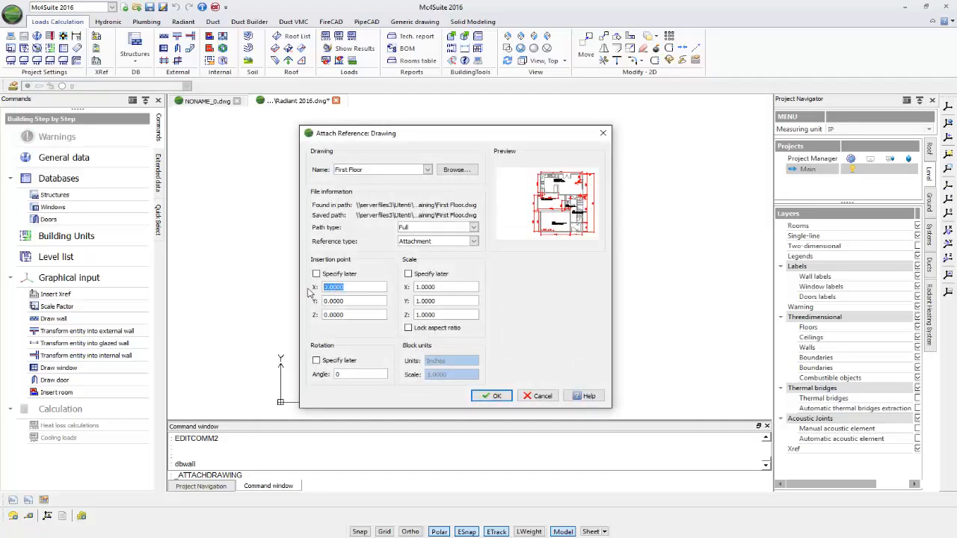
type("100")
key("Tab")
type("100")
left_click(491, 396)
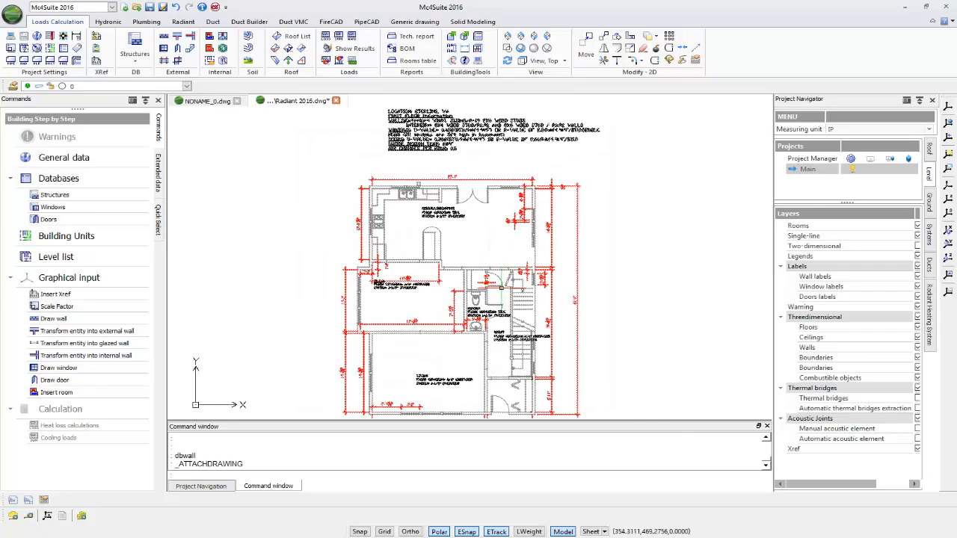
middle_click_drag(501, 274, 511, 227)
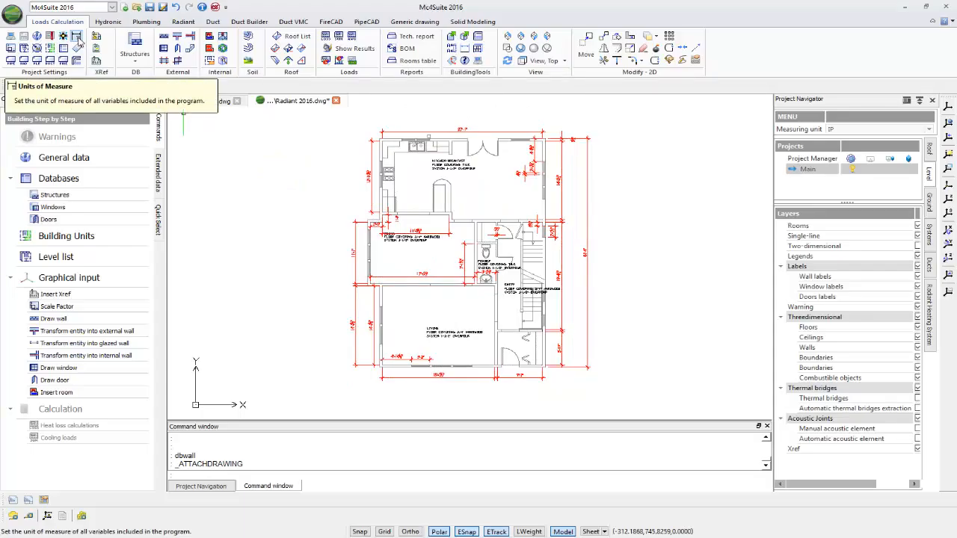
Step: In the IP measuring unit set, choose inch as the unit of measure for Scale
left_click(930, 131)
left_click(908, 160)
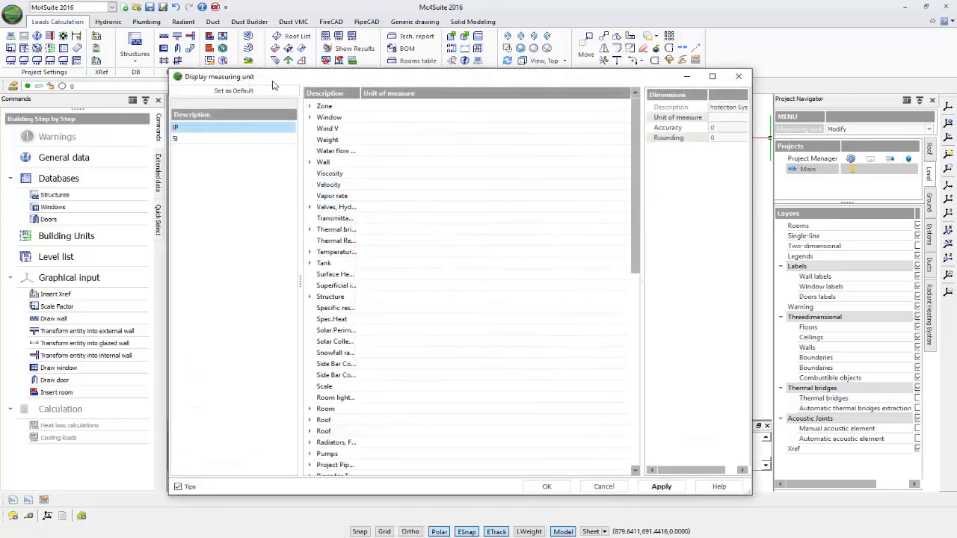
left_click(192, 132)
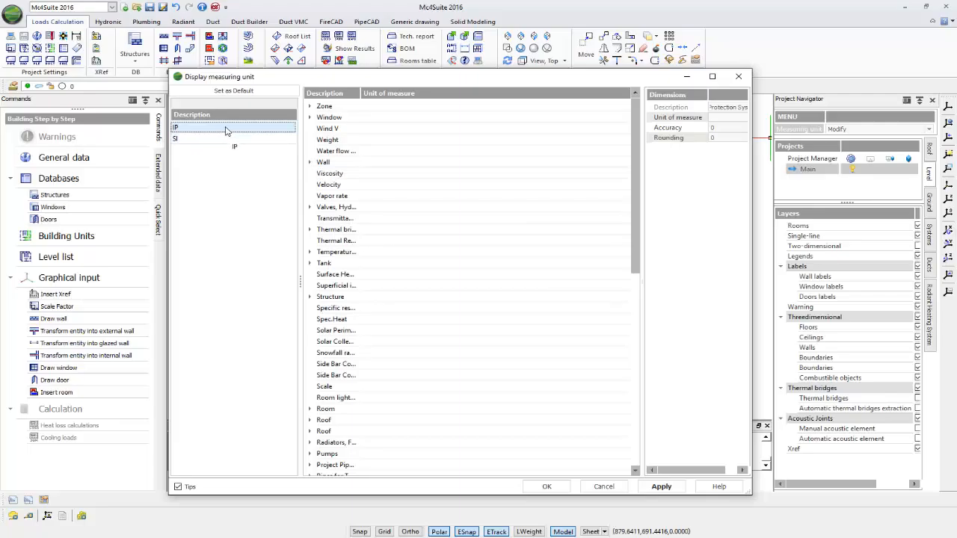
left_click(327, 388)
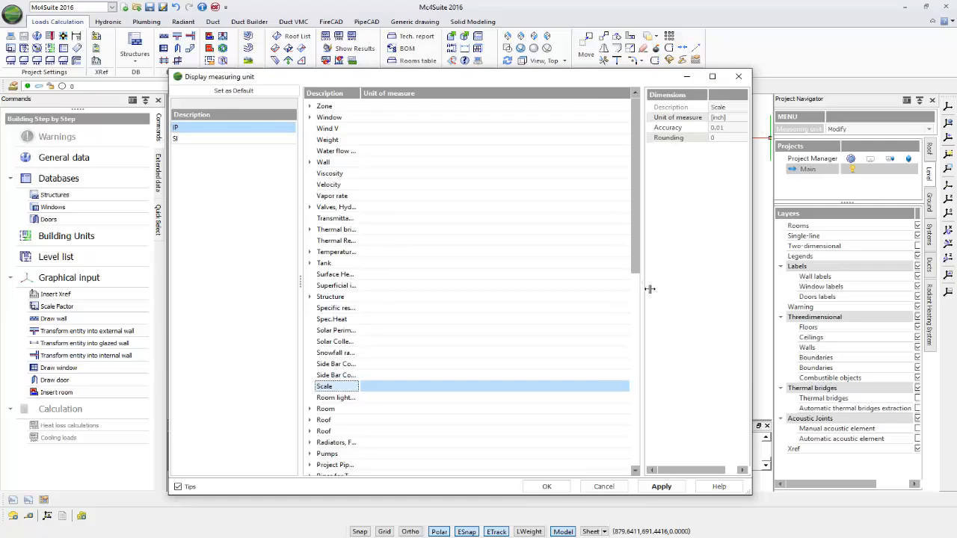
left_click_drag(650, 290, 602, 289)
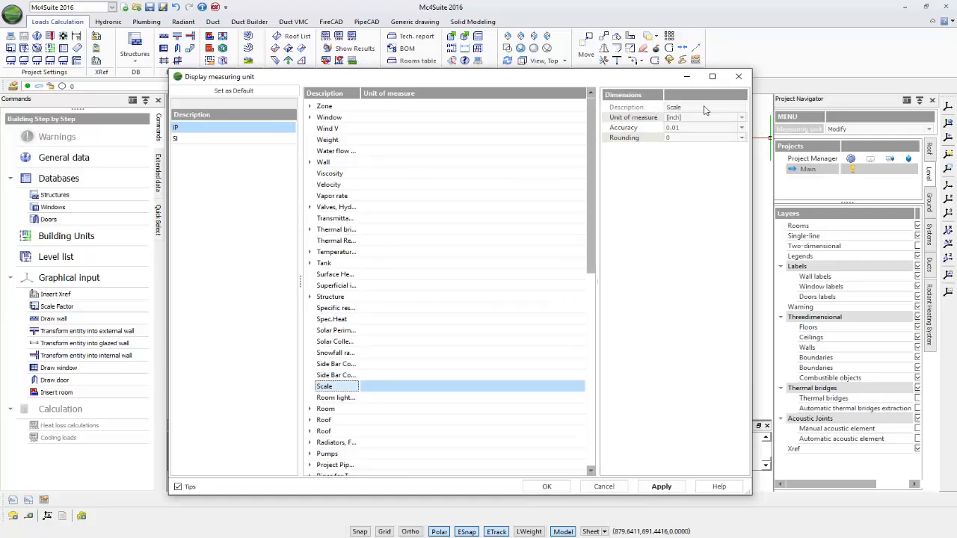
left_click(741, 117)
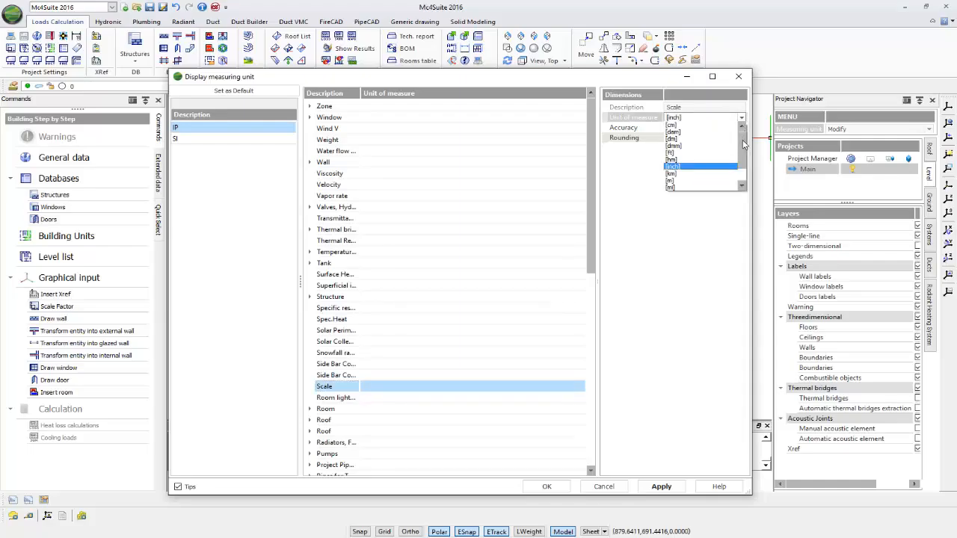
left_click_drag(744, 145, 744, 156)
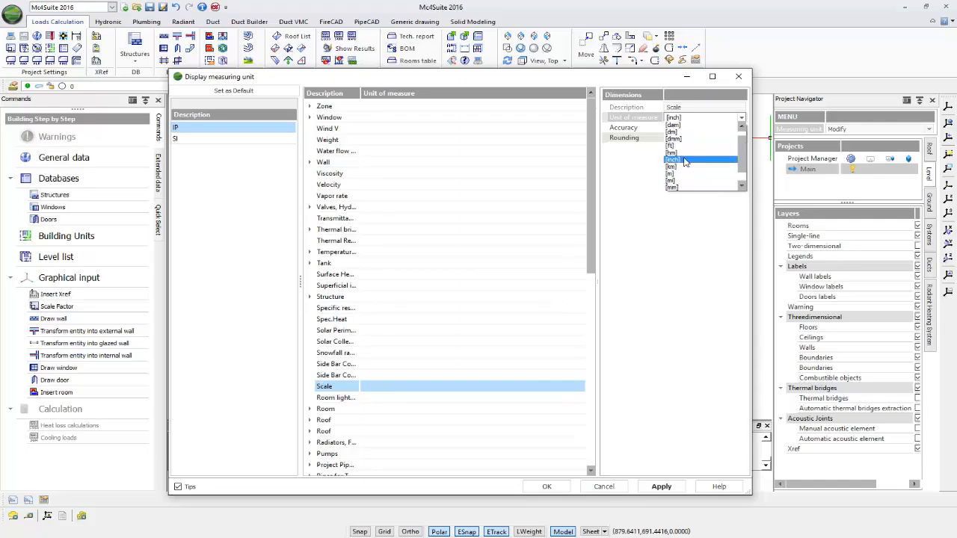
left_click(676, 166)
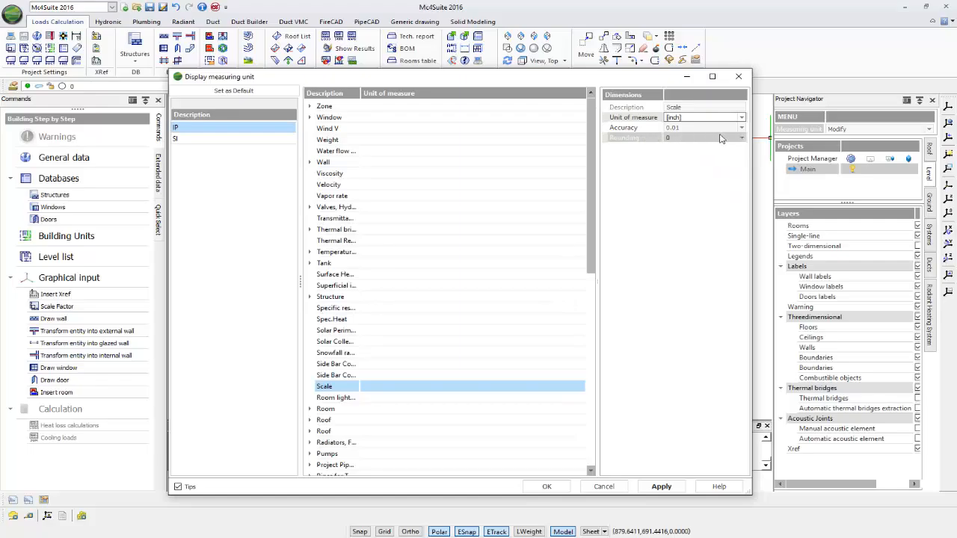
Step: Keep the Scale accuracy at 0.01 and rounding at 0, then apply and accept the measuring unit settings
left_click(742, 128)
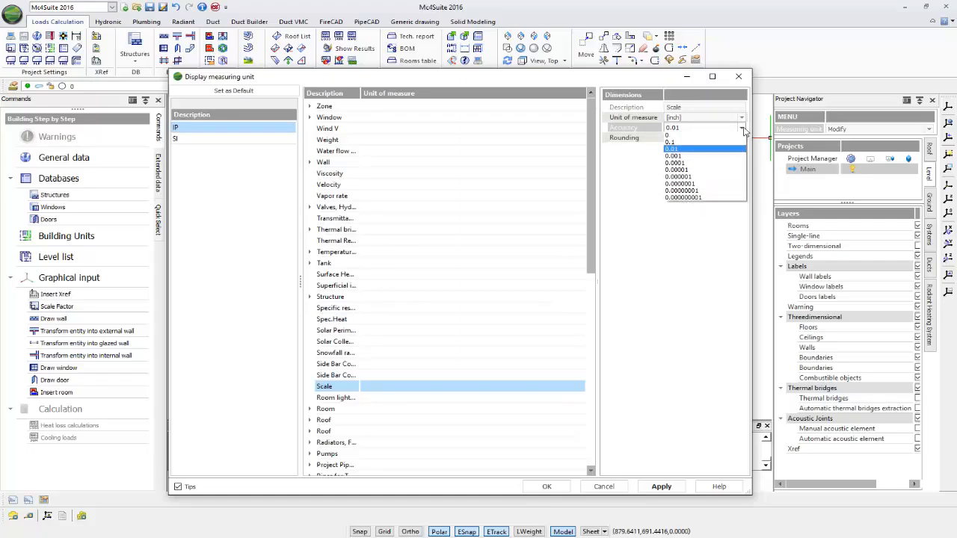
left_click(742, 130)
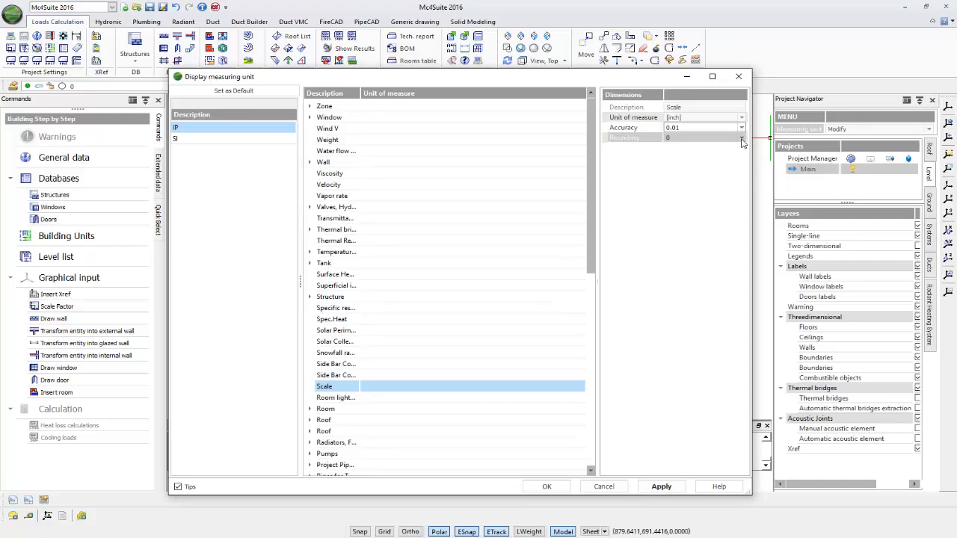
left_click(742, 140)
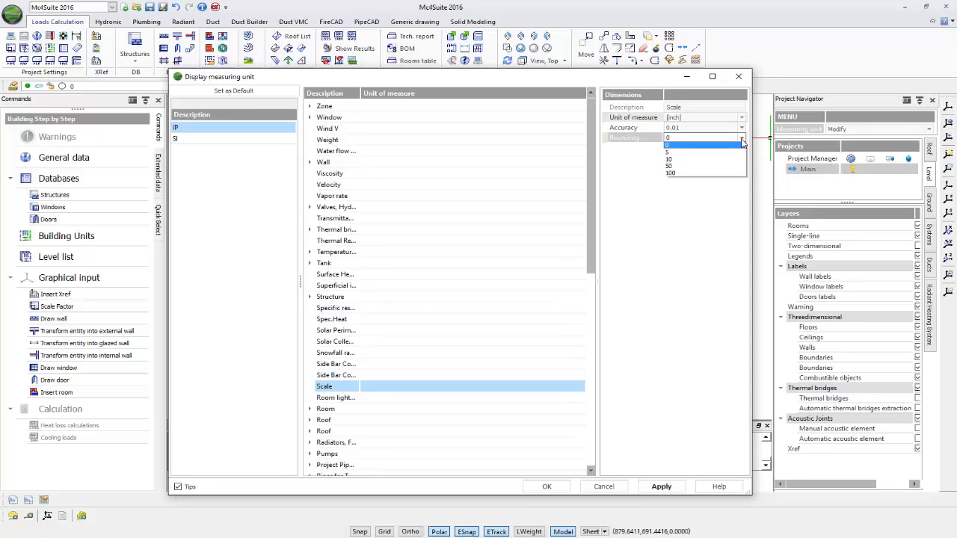
left_click(742, 143)
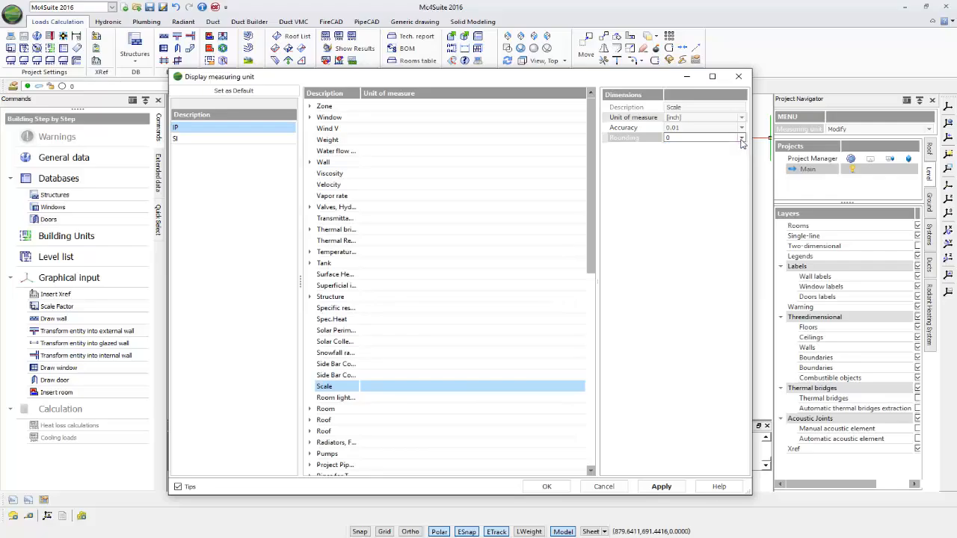
left_click(661, 487)
left_click(545, 488)
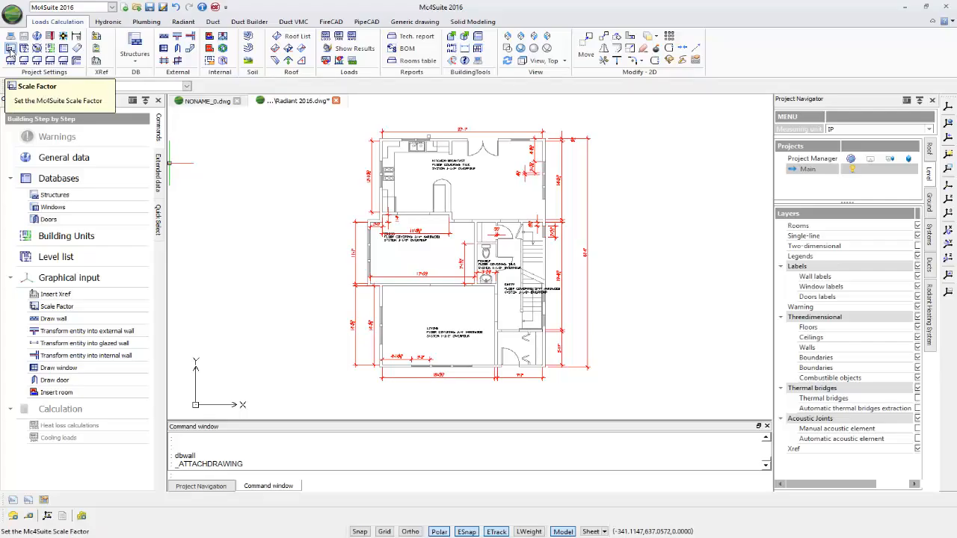
Step: Set the scale factor from the 2'-0" wall segment by the dining room, using a real dimension of 24.00 inches and accepting the calculated scale
left_click(51, 308)
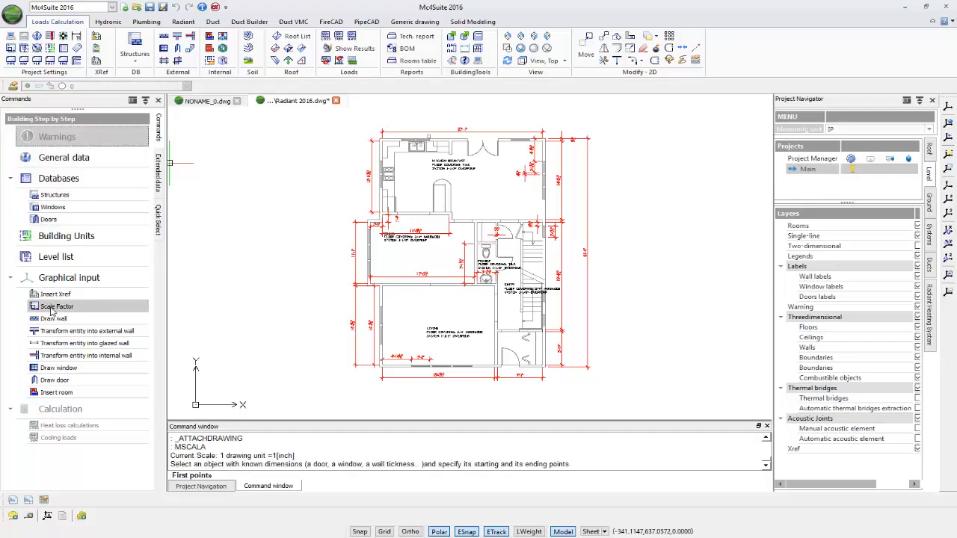
scroll(378, 232, "up", 5)
scroll(377, 232, "up", 3)
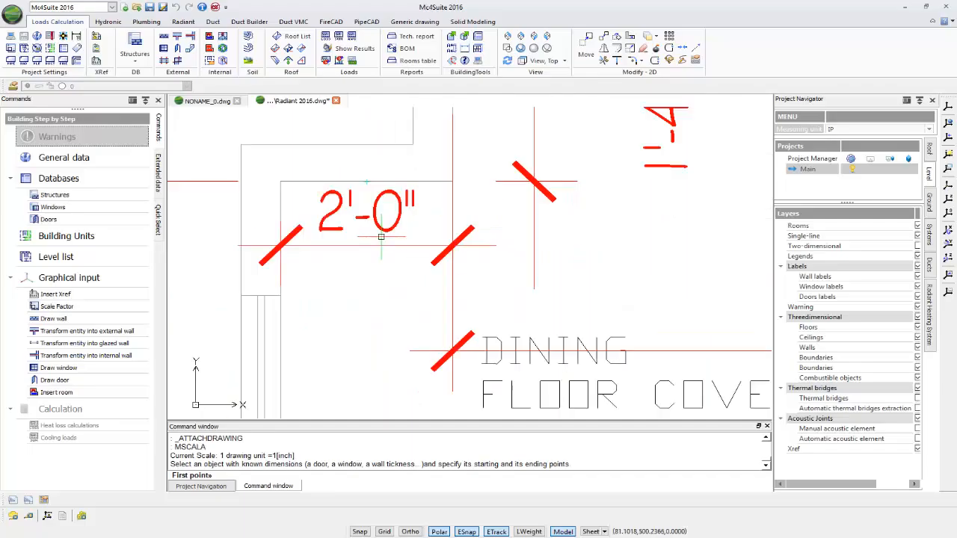
left_click(453, 181)
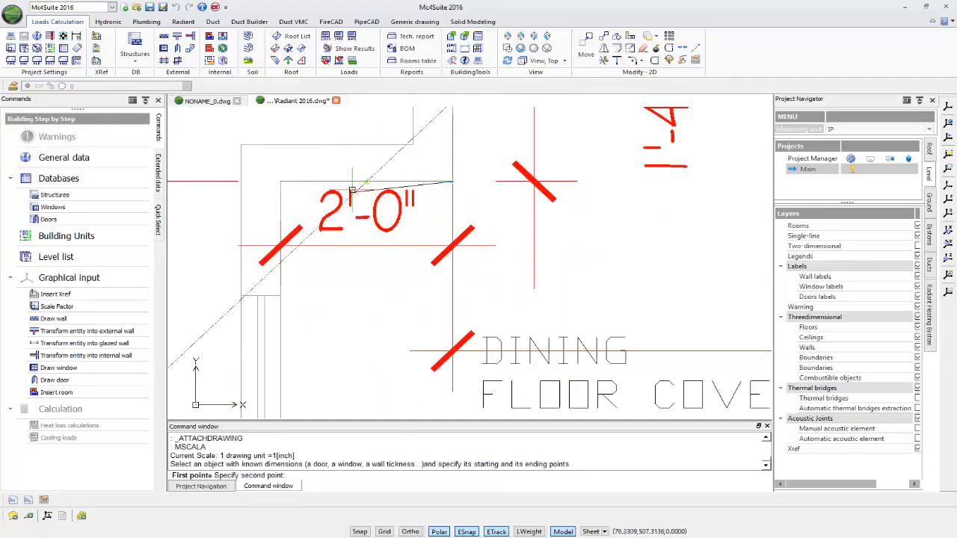
left_click(281, 181)
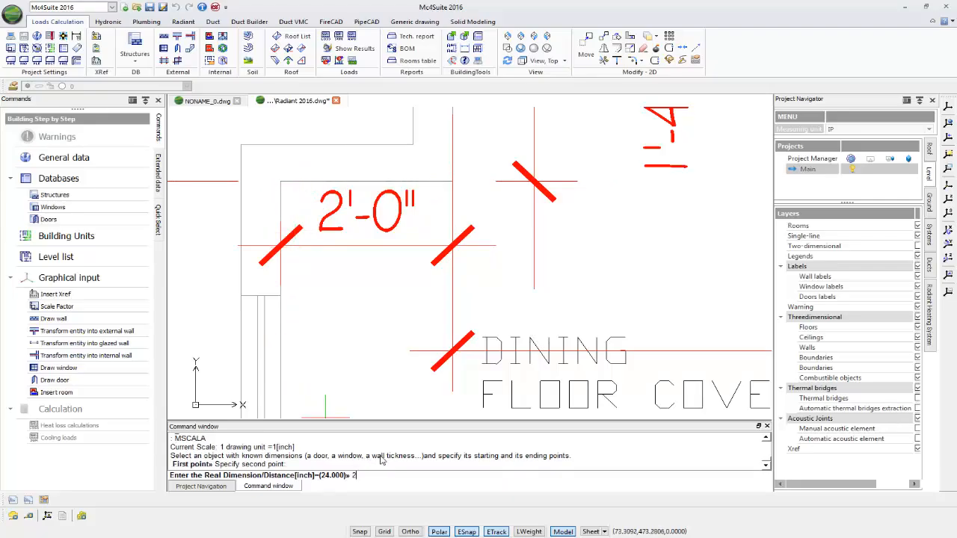
key("Return")
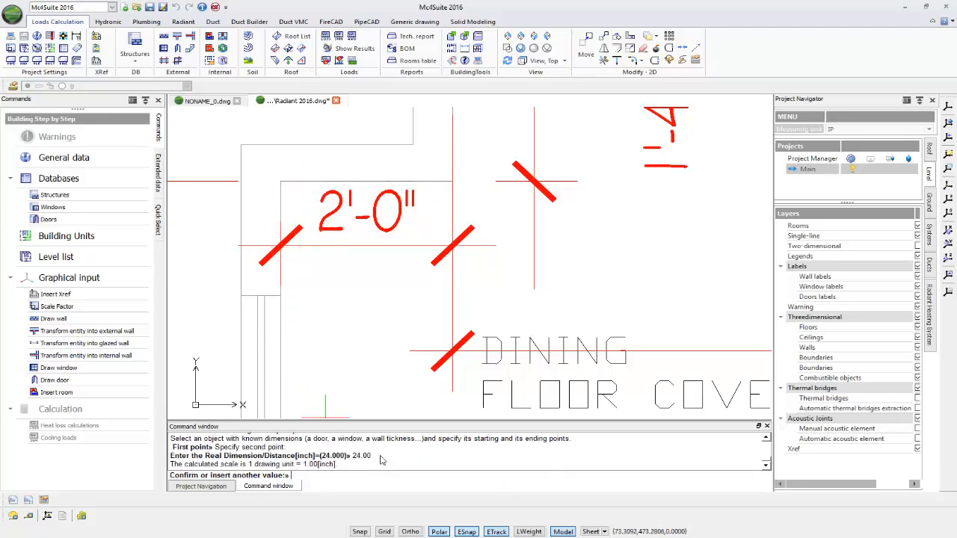
key("Return")
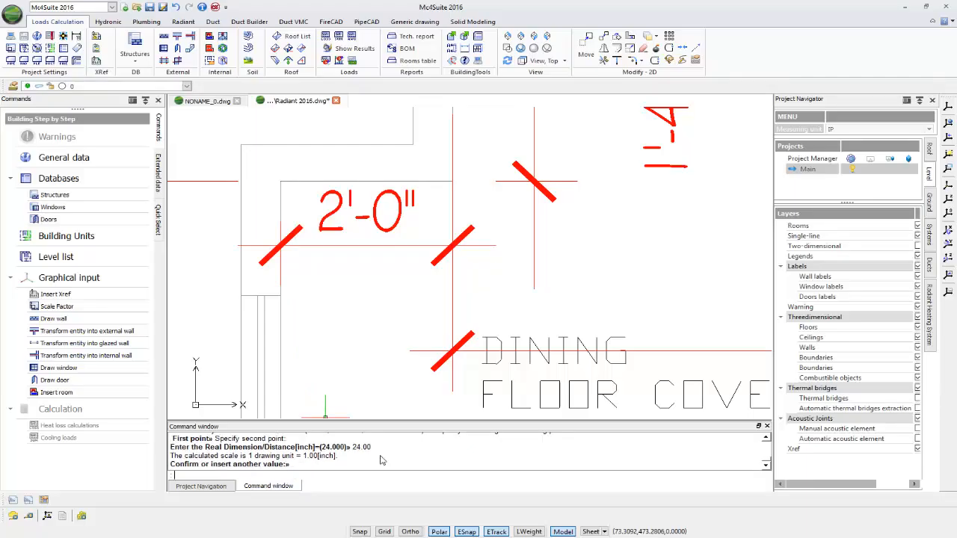
Step: Hide the First Floor|text and First Floor|Dimensions layers
middle_click(402, 227)
middle_click(402, 228)
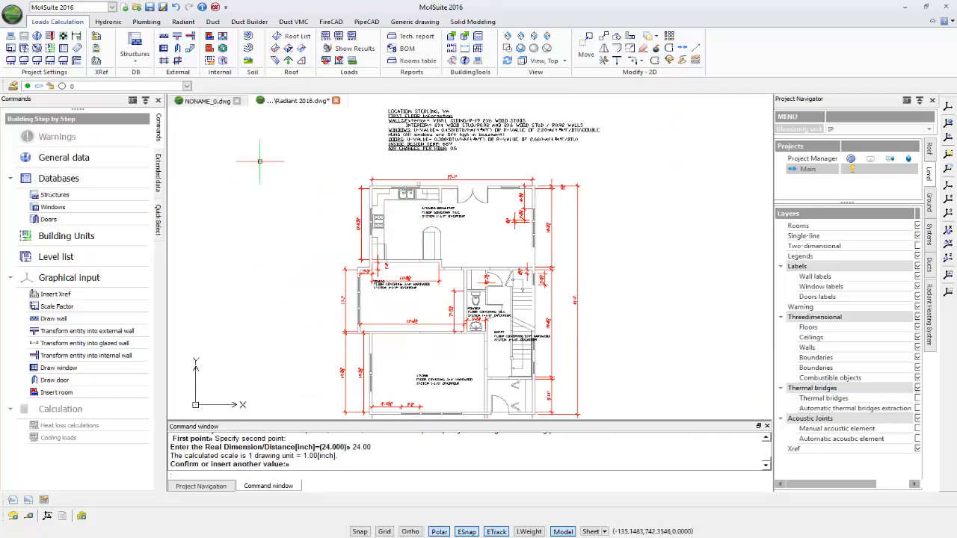
left_click(14, 86)
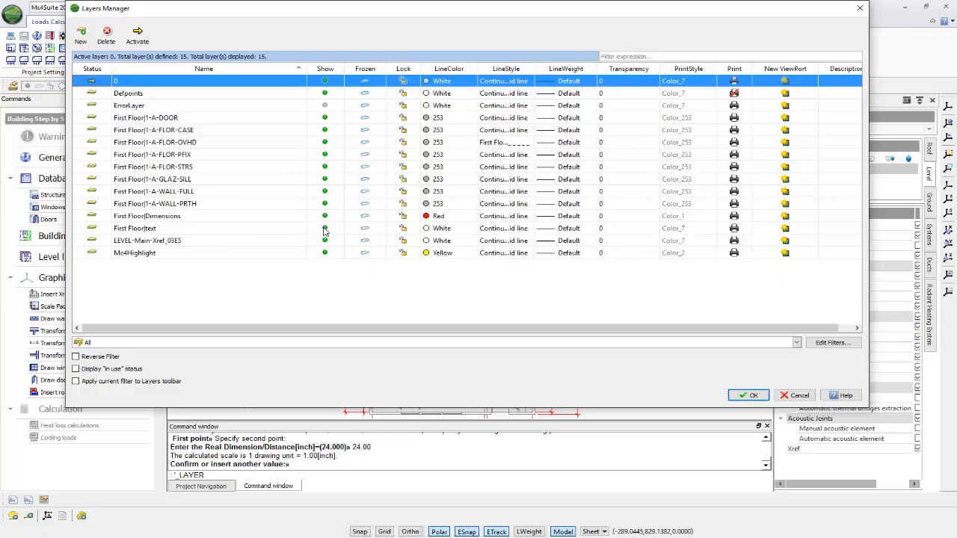
left_click(325, 230)
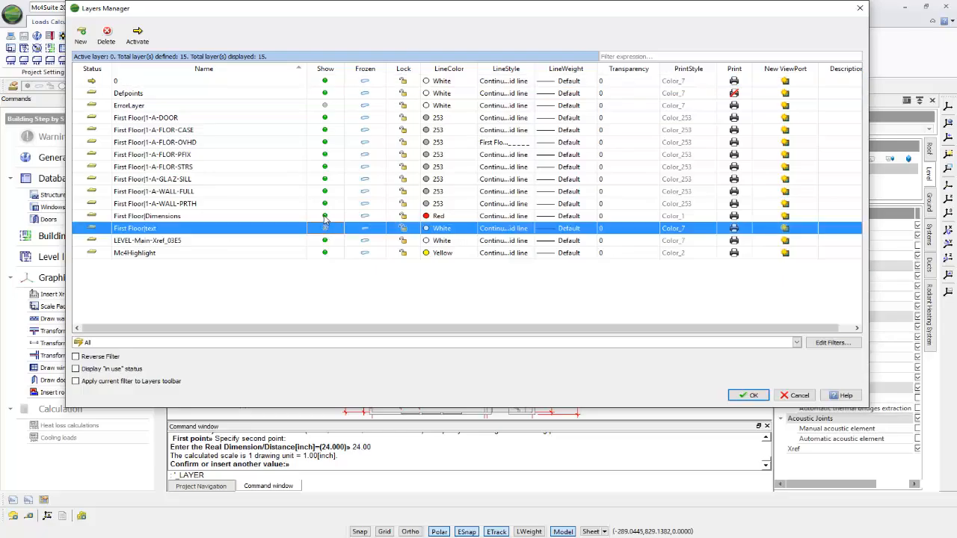
left_click(325, 218)
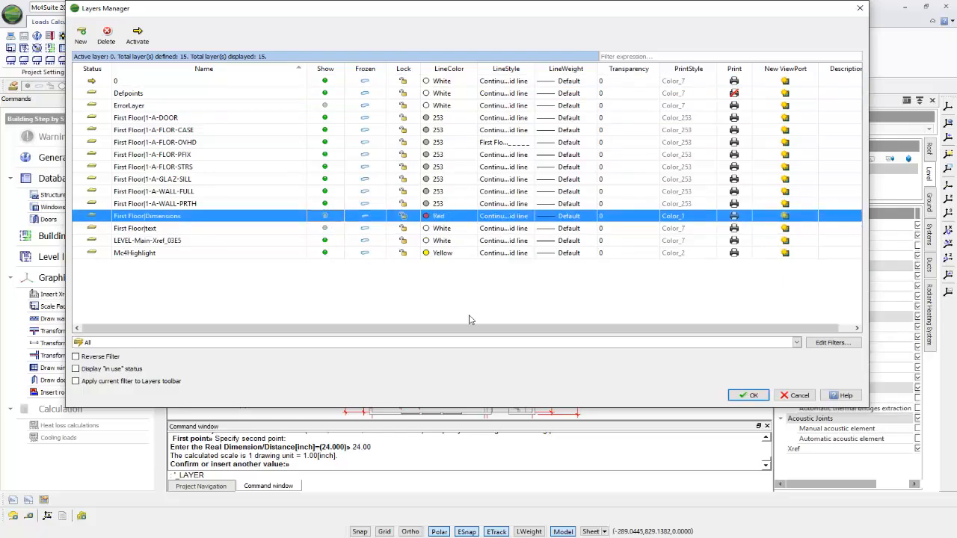
left_click(750, 395)
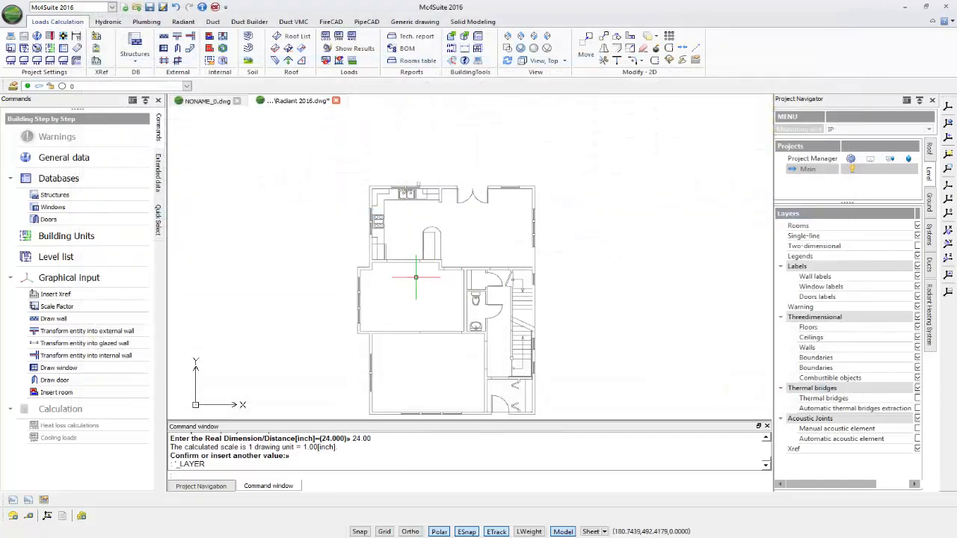
Step: Start transforming entities into external walls, with 8" Block/R19 as the Structure 1 wall structure
middle_click_drag(420, 297, 427, 264)
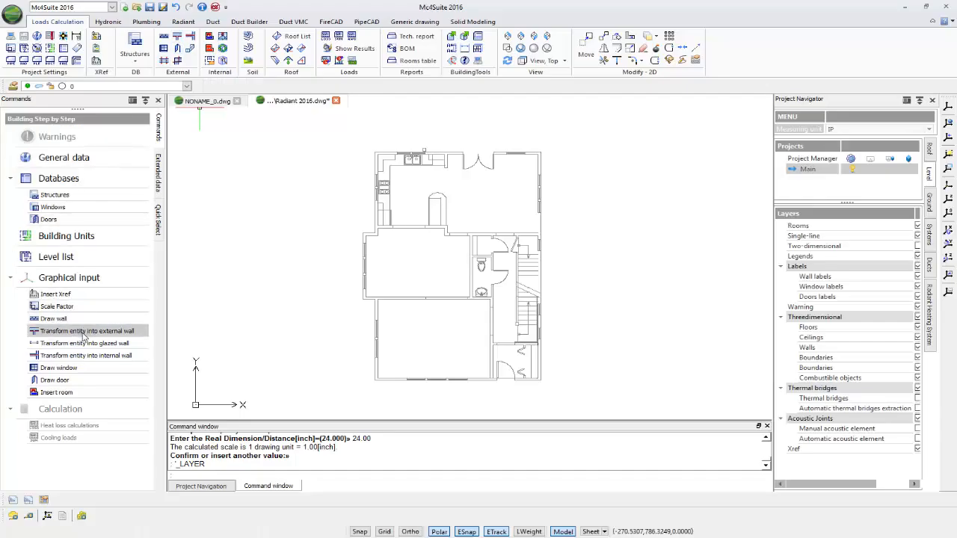
left_click(179, 37)
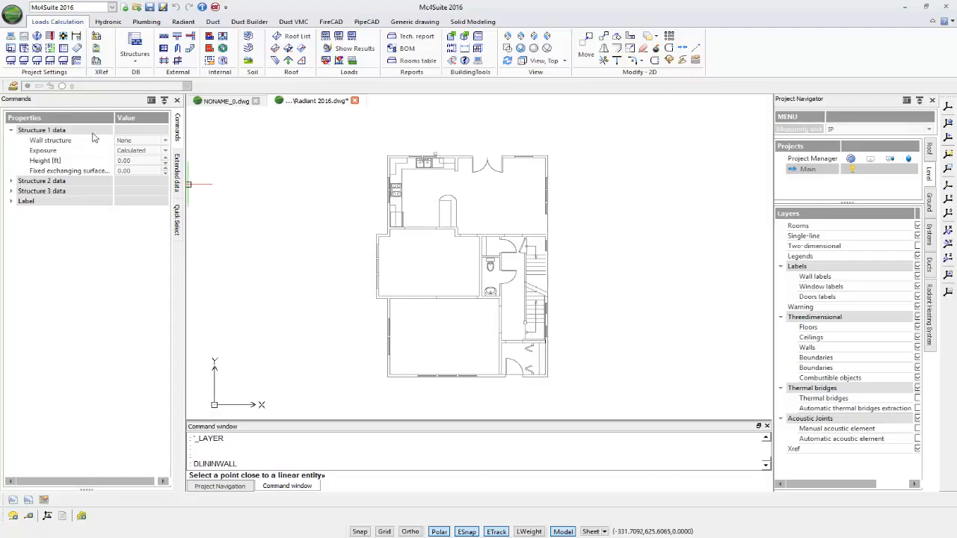
left_click(123, 141)
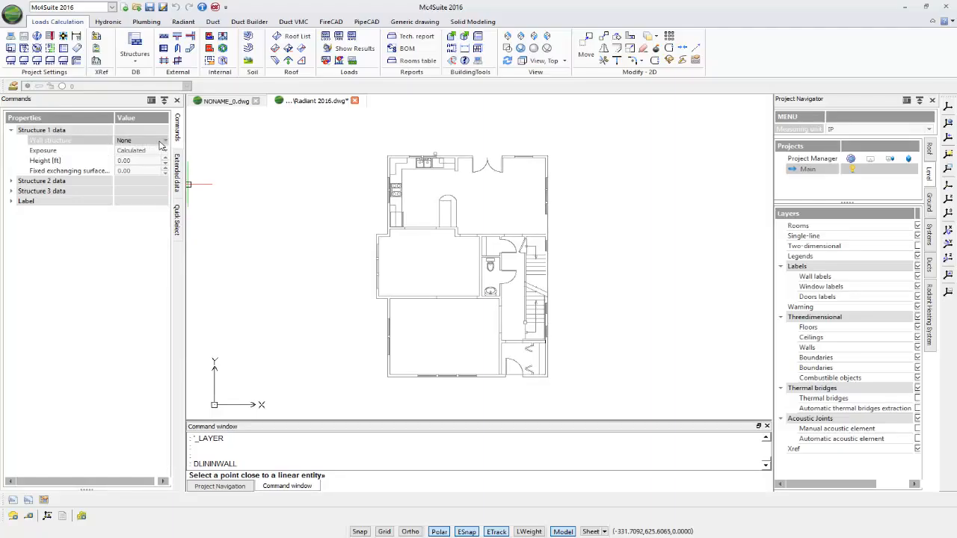
left_click(166, 142)
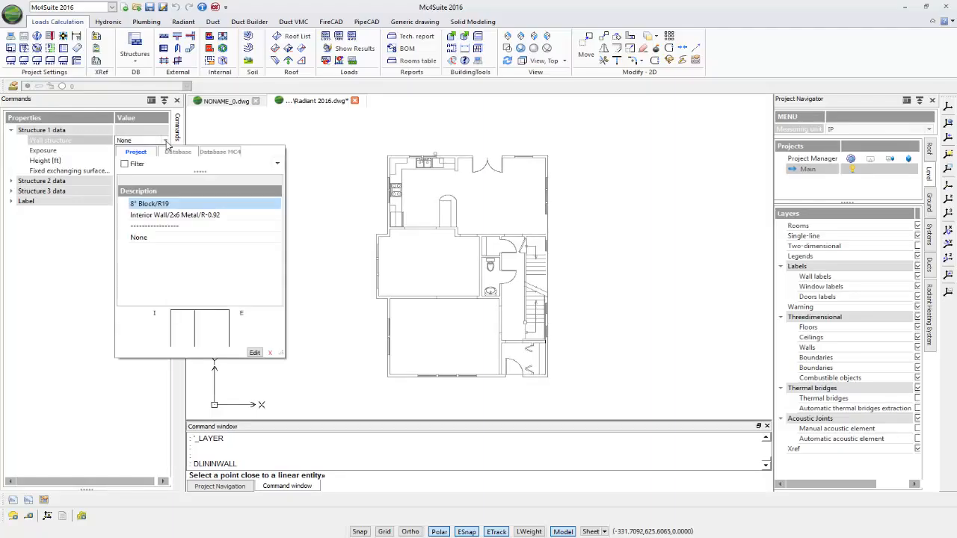
left_click(168, 205)
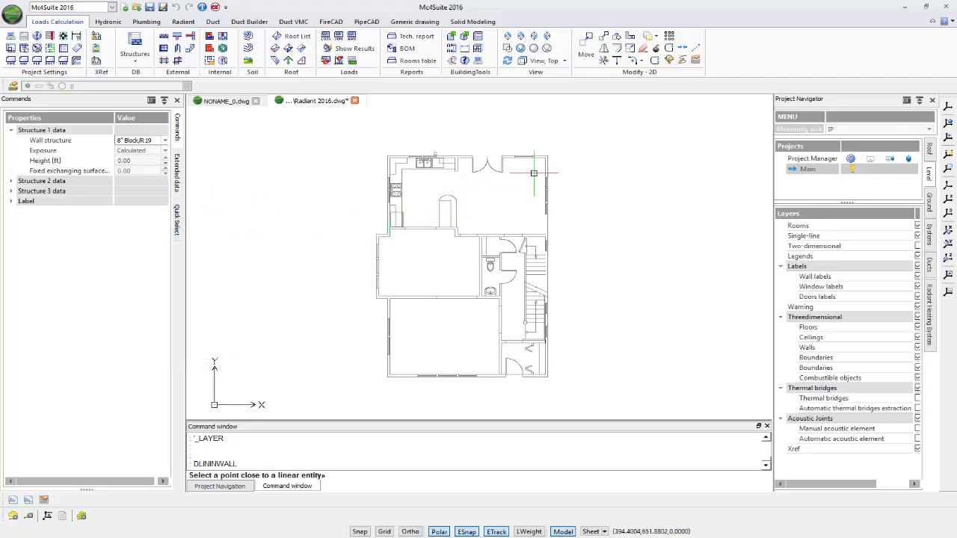
Step: Transform the inner wall lines at the plan's upper-right corner and at the bottom room's lower-left corner into external walls
scroll(538, 172, "up", 3)
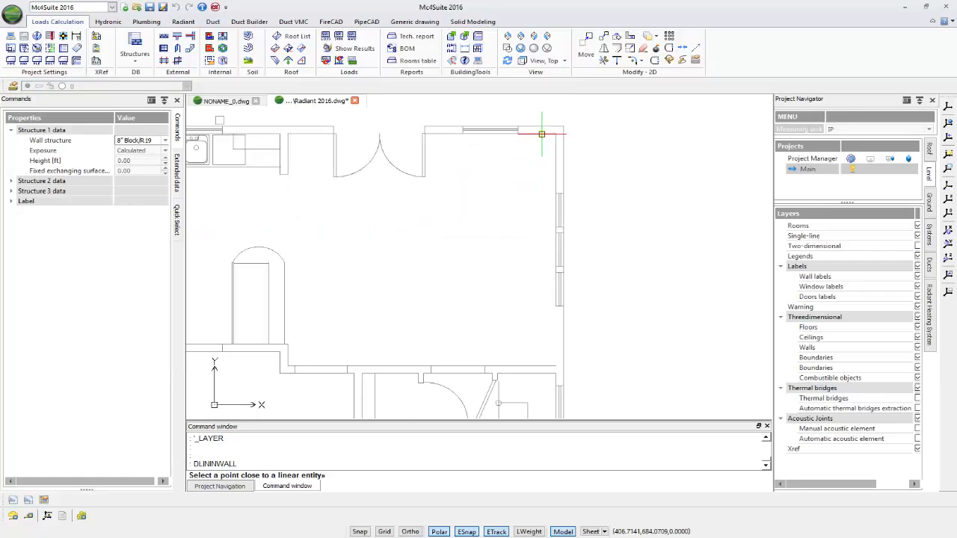
left_click(541, 134)
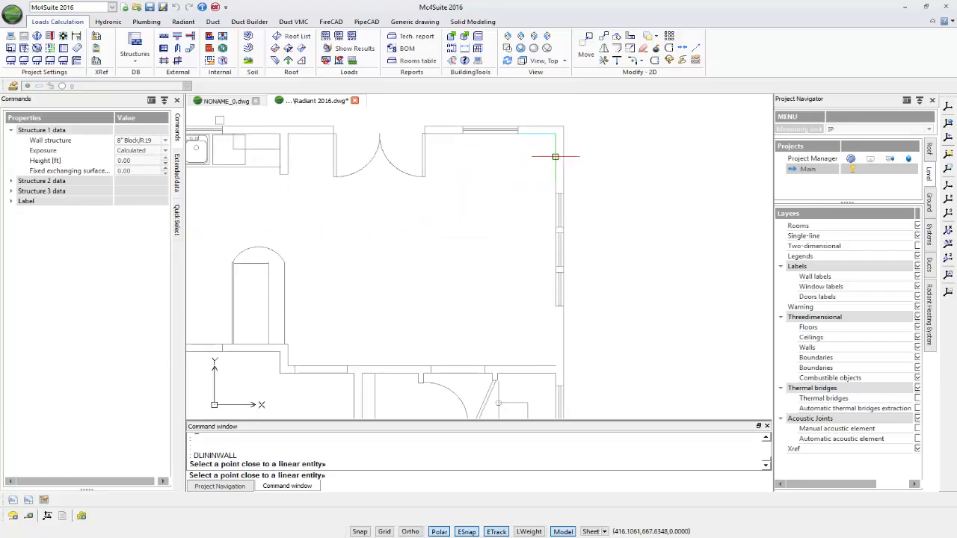
left_click(555, 156)
scroll(520, 187, "down", 3)
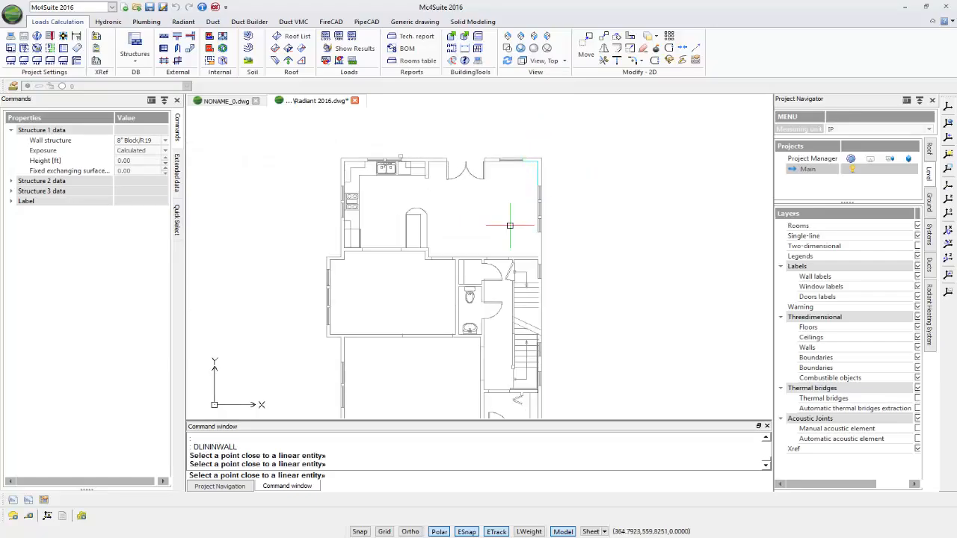
middle_click_drag(509, 225, 527, 179)
scroll(448, 274, "up", 5)
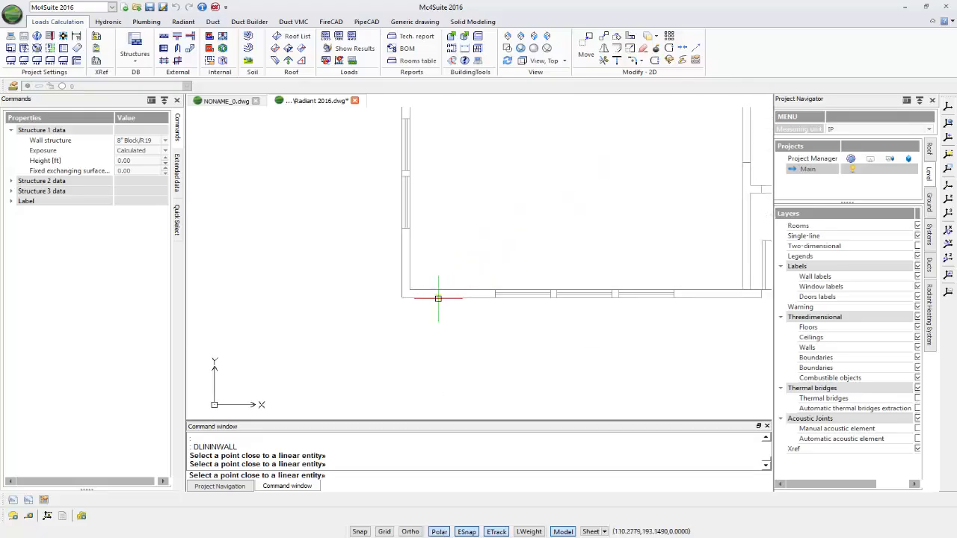
left_click(430, 286)
left_click(414, 271)
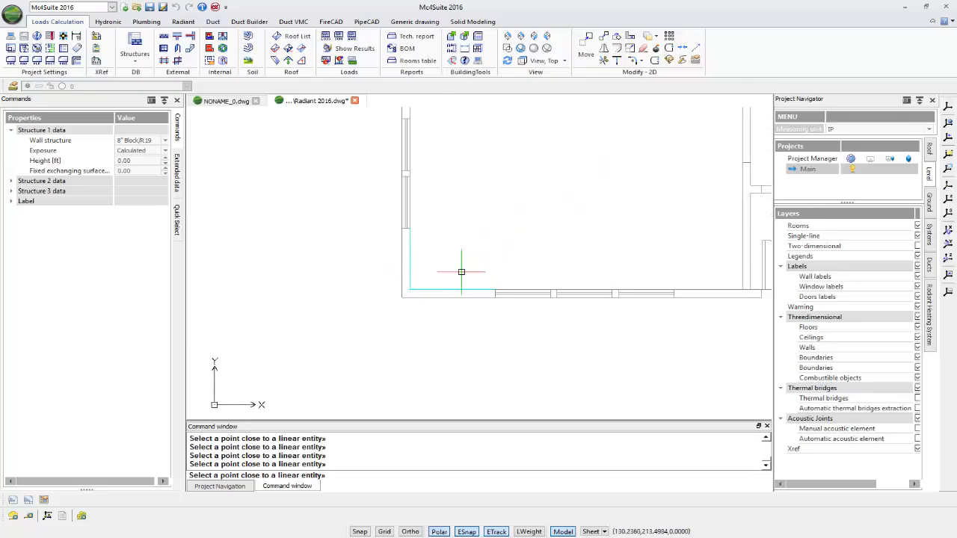
Step: Transform the inner wall lines at the middle room's two left corners and the short jog below the kitchen into external walls
scroll(461, 272, "down", 4)
scroll(496, 282, "up", 5)
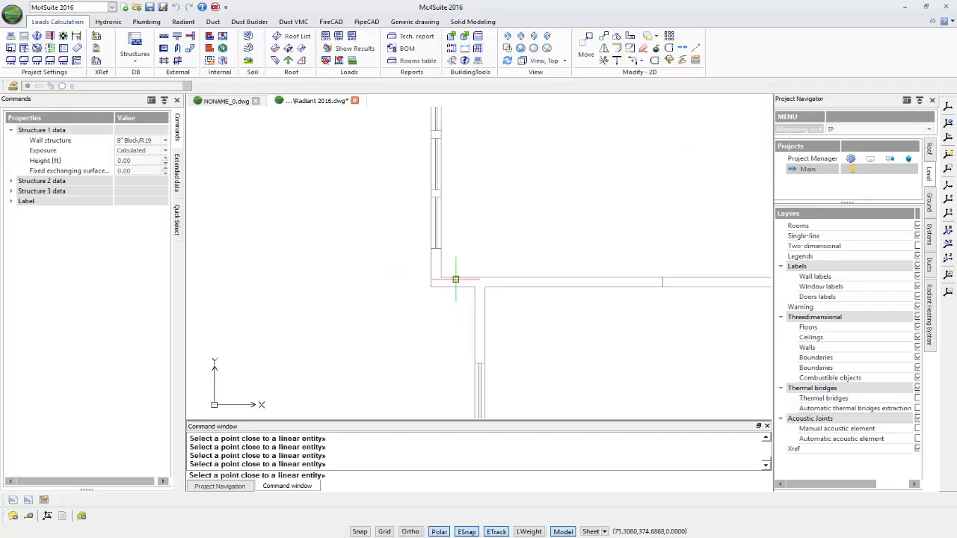
scroll(487, 279, "down", 3)
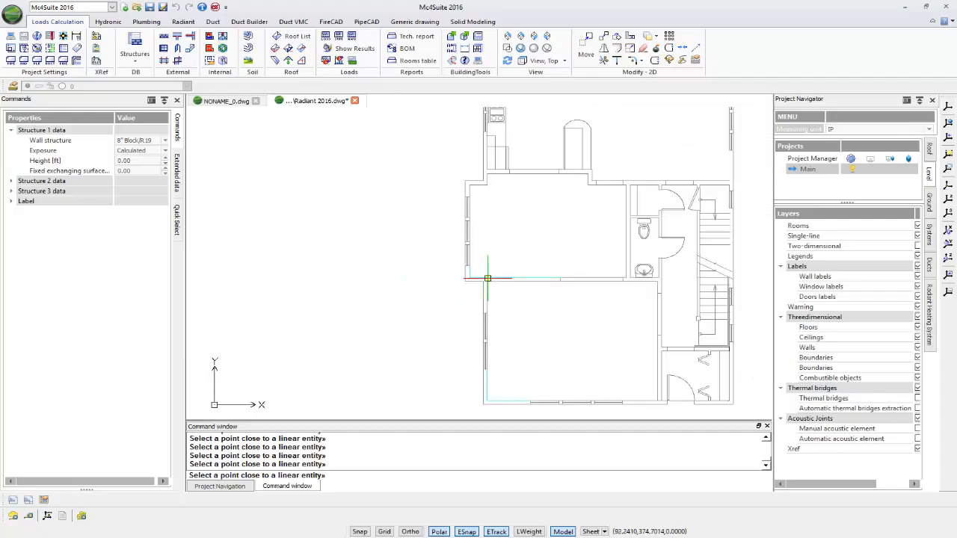
scroll(482, 185, "up", 4)
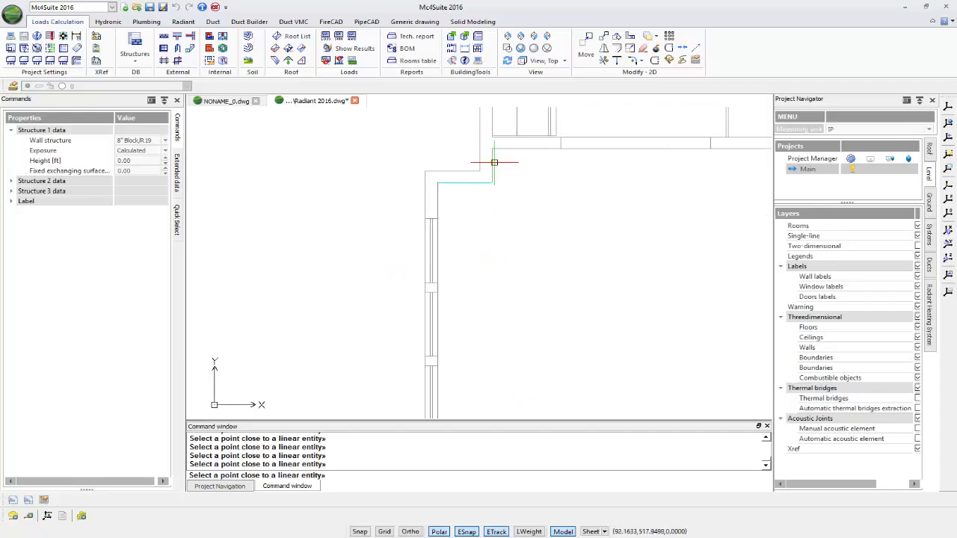
scroll(508, 180, "down", 3)
key("Escape")
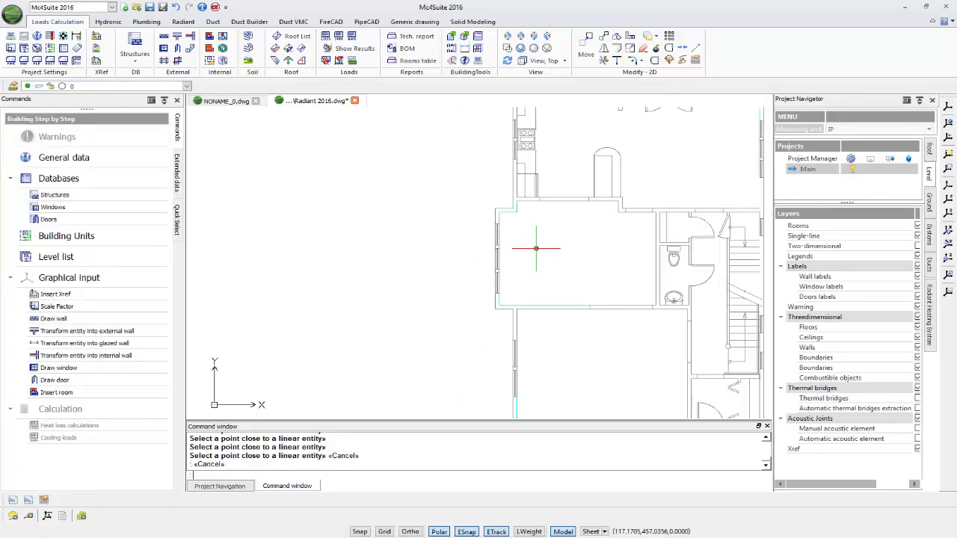
Step: Fillet the middle room's left external wall with its upper and lower walls, and the lower wall with the bottom room's left wall
type("f")
key("Return")
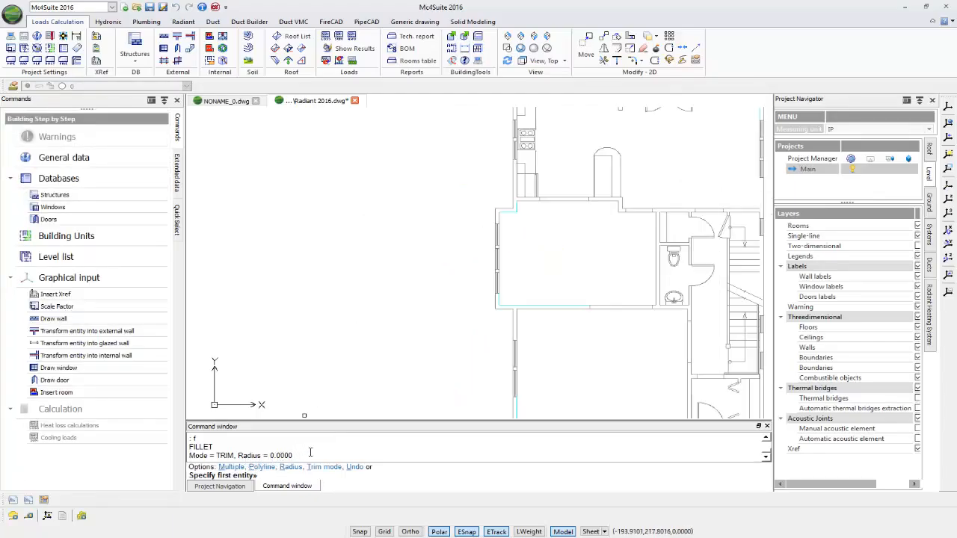
left_click(511, 212)
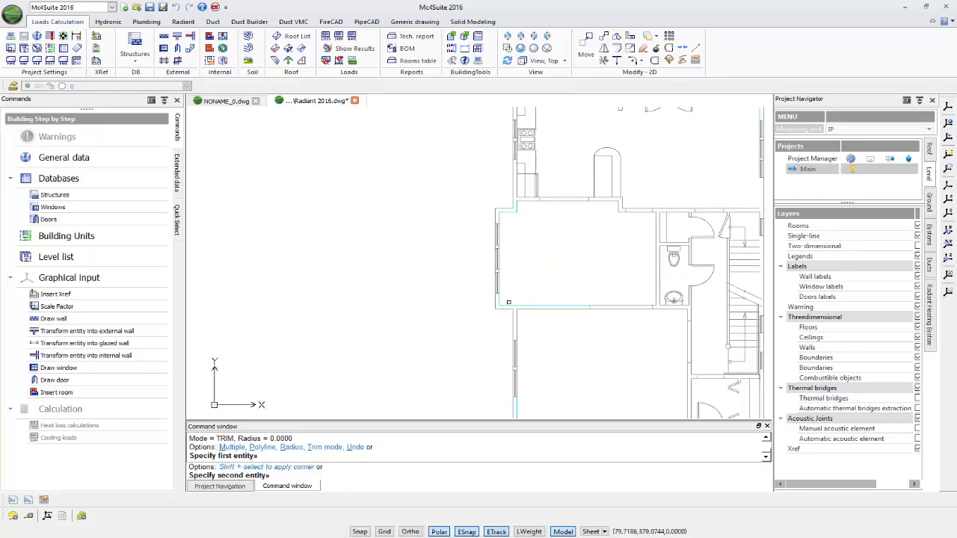
left_click(502, 302)
key("Return")
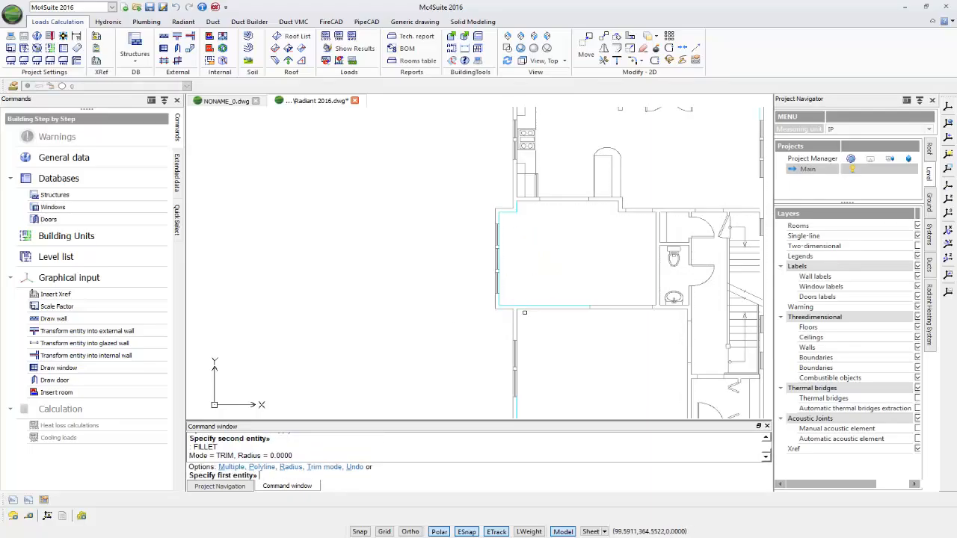
left_click(505, 304)
middle_click_drag(442, 363, 447, 229)
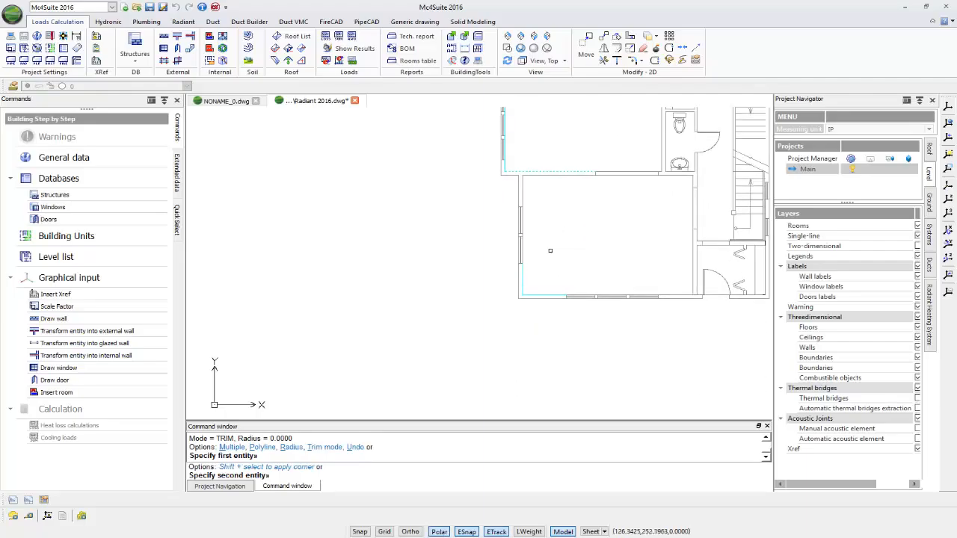
left_click(522, 283)
Step: Fillet the remaining external wall corners around the bottom room, stair side and kitchen to close the building outline
key("Return")
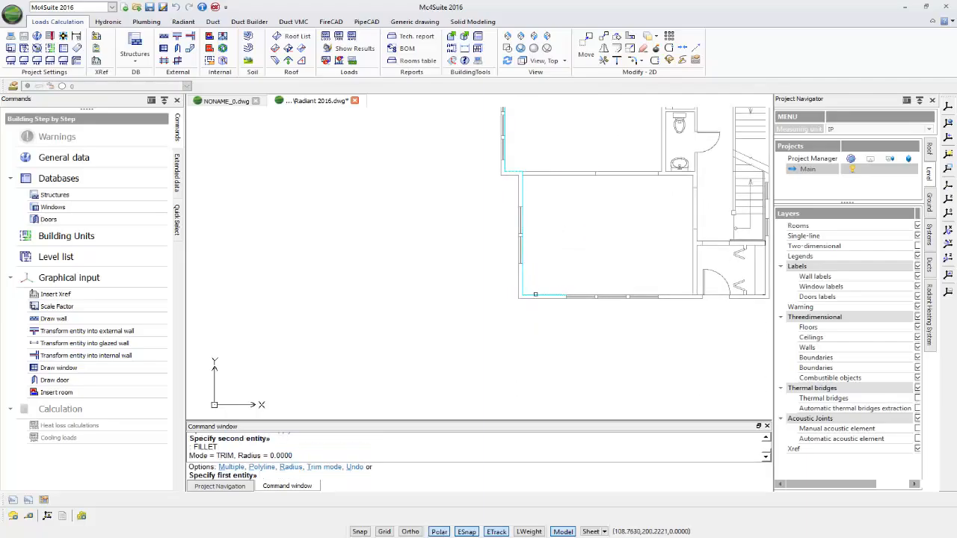
left_click(526, 287)
left_click(522, 247)
key("Return")
left_click(550, 295)
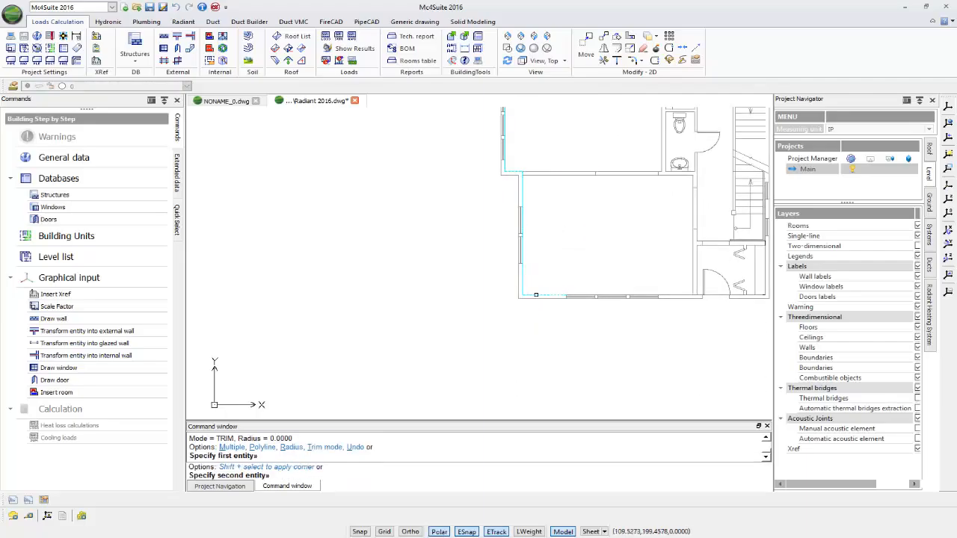
scroll(550, 282, "down", 2)
left_click(661, 124)
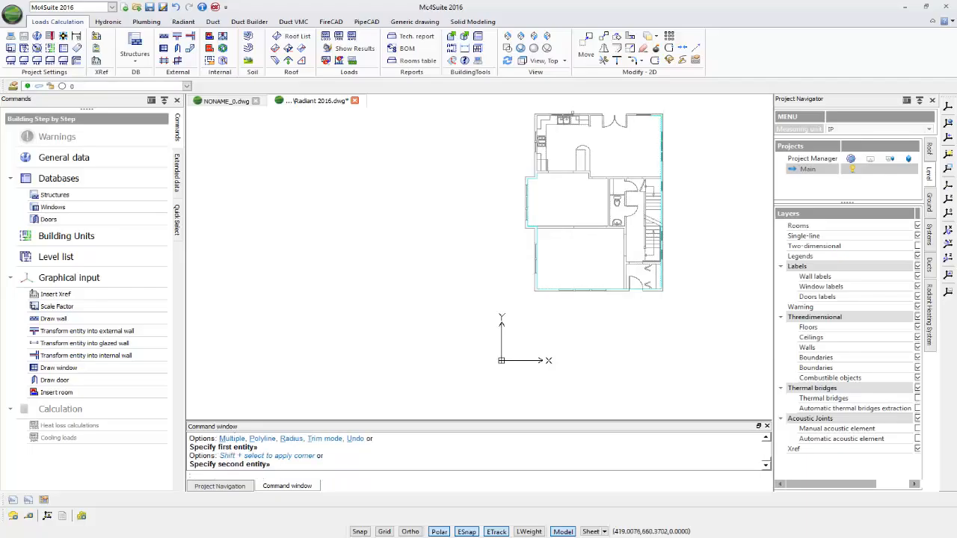
key("Return")
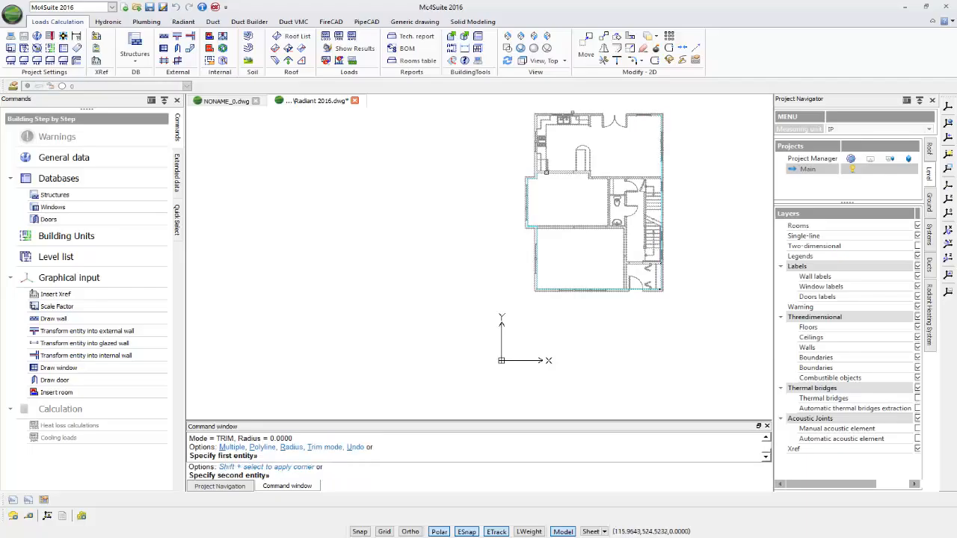
left_click(538, 175)
middle_click(560, 193)
middle_click(560, 193)
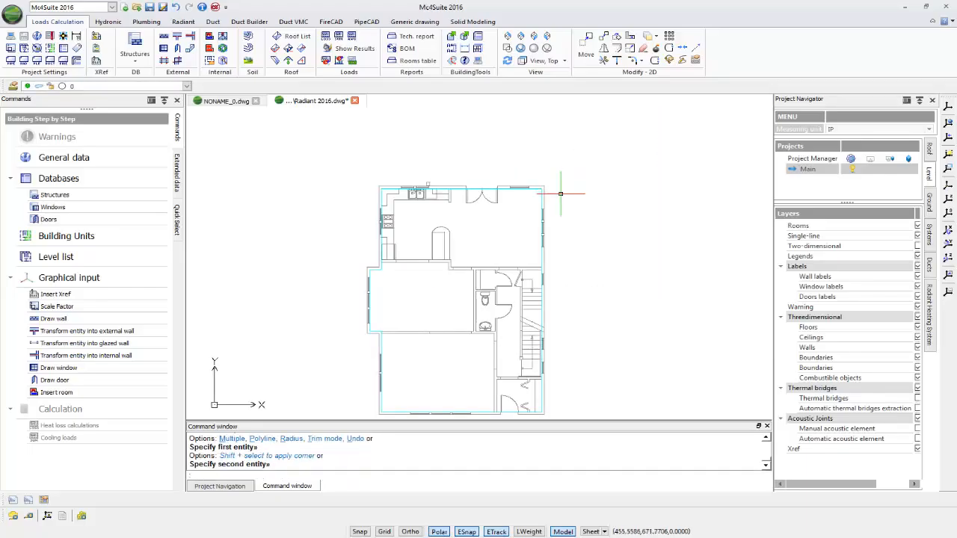
middle_click_drag(541, 375, 554, 326)
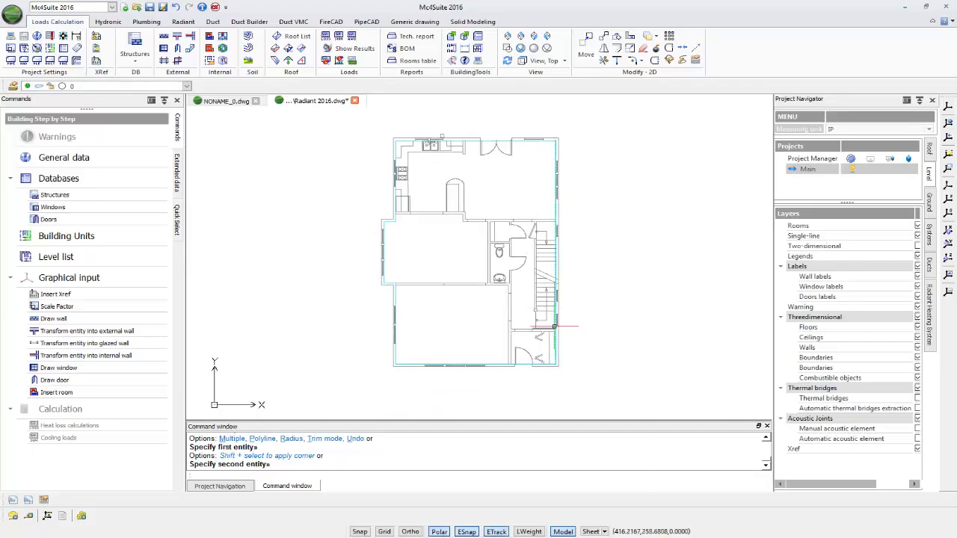
left_click(529, 531)
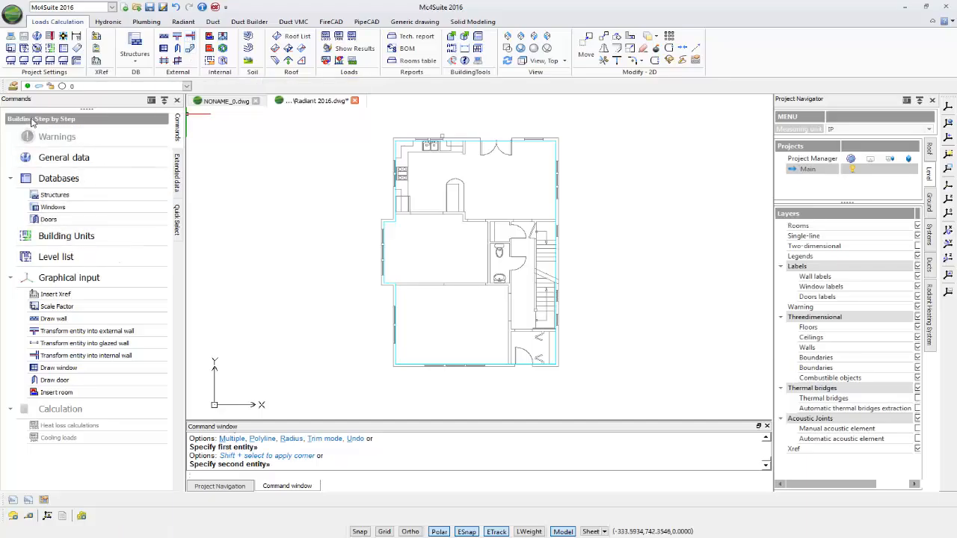
Step: Start transforming entities into internal walls, with Interior Wall/2x6 Metal/R-0.92 as the Structure 1 wall structure
left_click(83, 358)
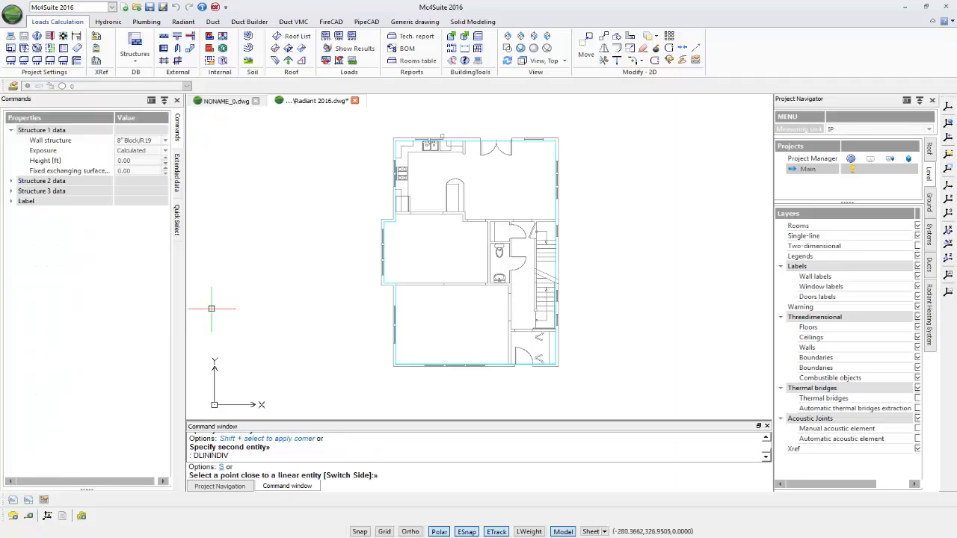
left_click(165, 141)
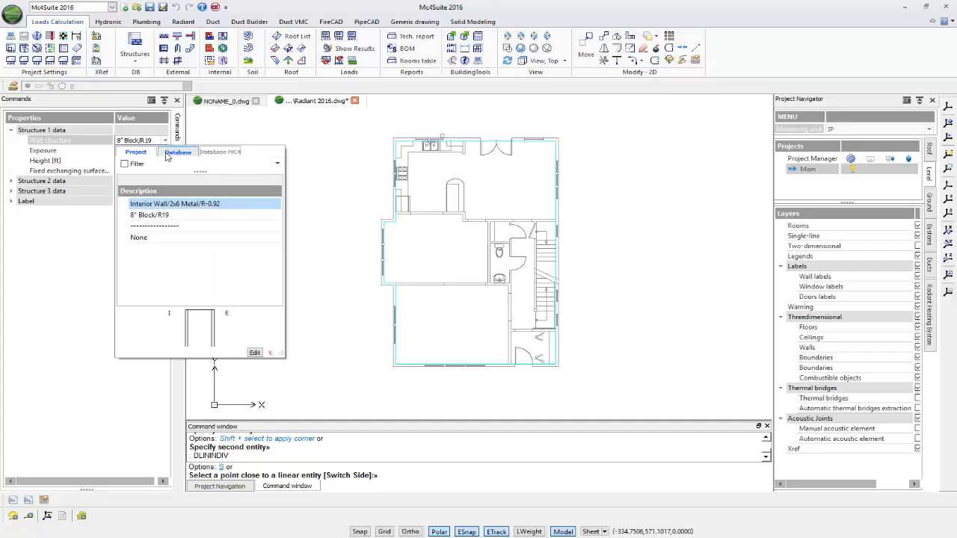
left_click(171, 205)
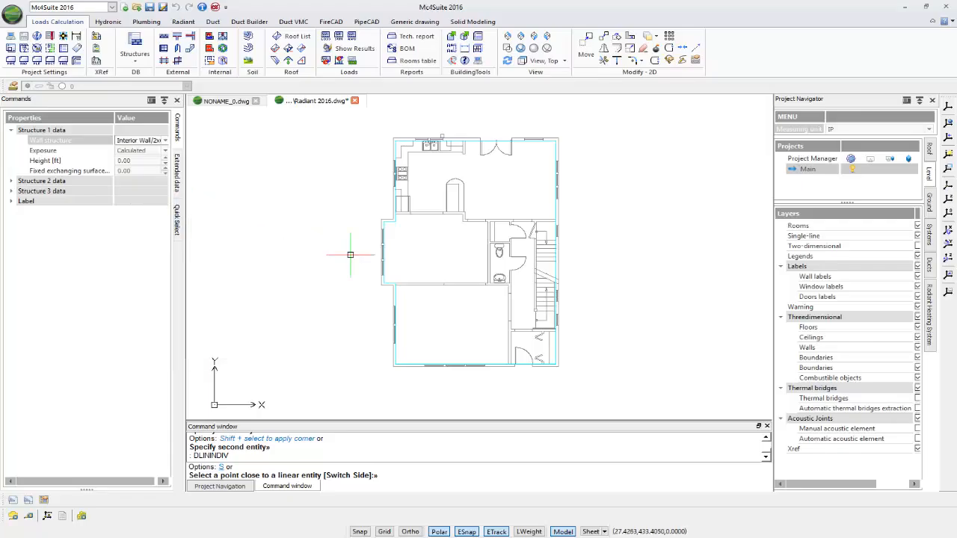
Step: Transform the stepped wall lines between the kitchen and the middle room into internal walls, switching the side for the upper segment
scroll(454, 231, "up", 5)
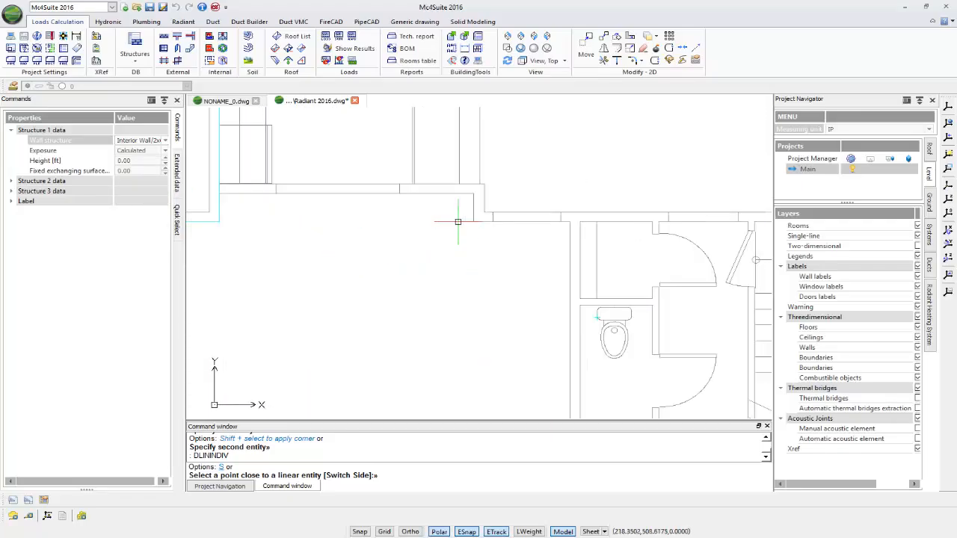
left_click(477, 202)
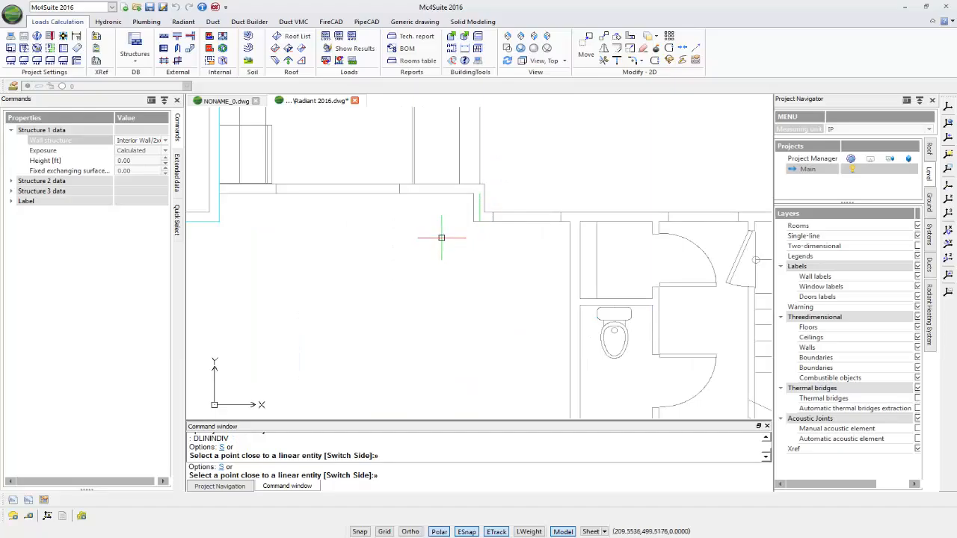
scroll(451, 217, "up", 4)
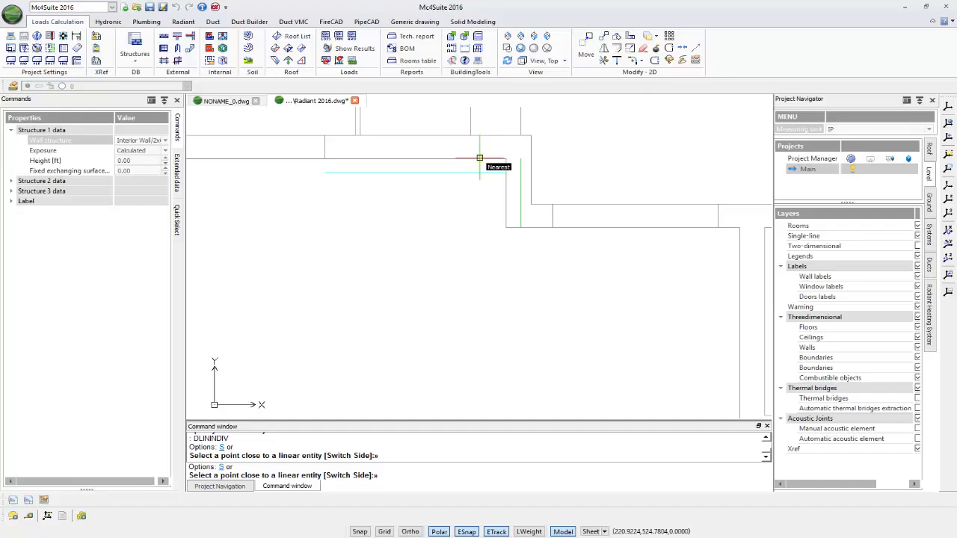
key("Return")
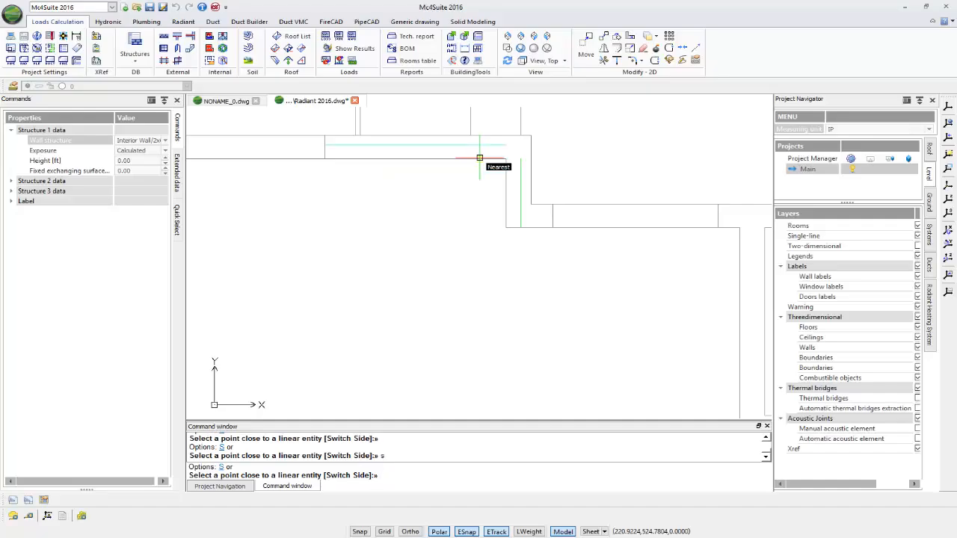
left_click(479, 158)
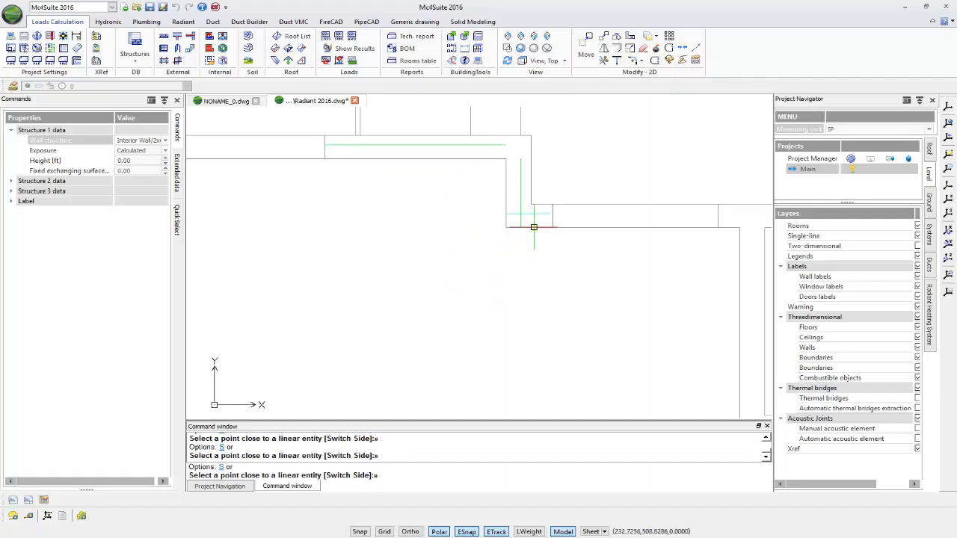
Step: Transform the wall line between the middle room and the bathroom into an internal wall on the switched side
scroll(516, 280, "down", 2)
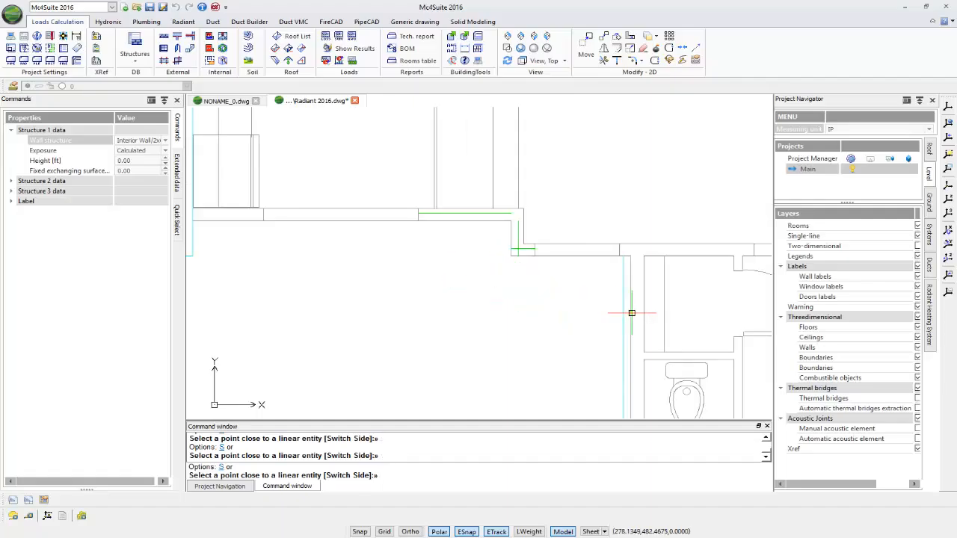
type("s")
key("Return")
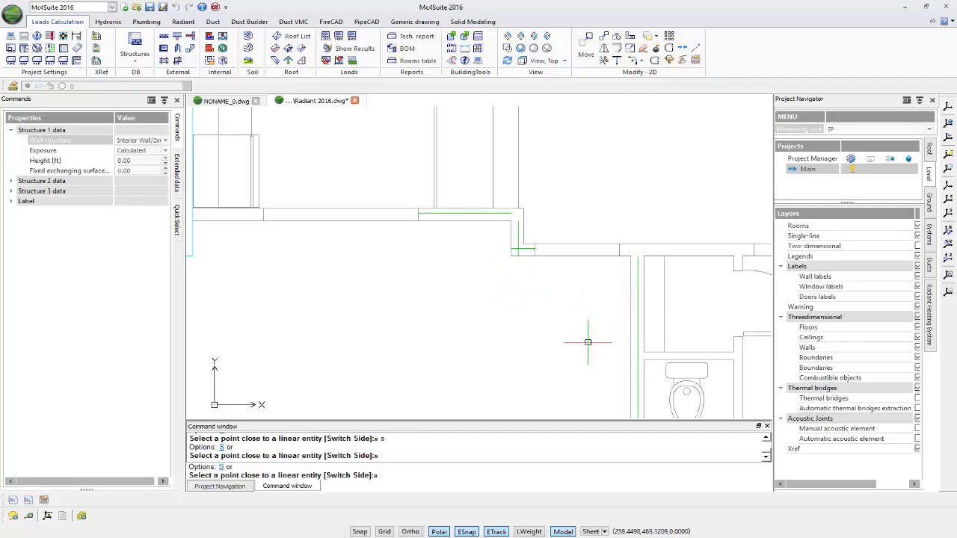
Step: Switch the wall side and transform the lines behind the toilet and along the bathroom's door side into internal walls
scroll(588, 342, "up", 4)
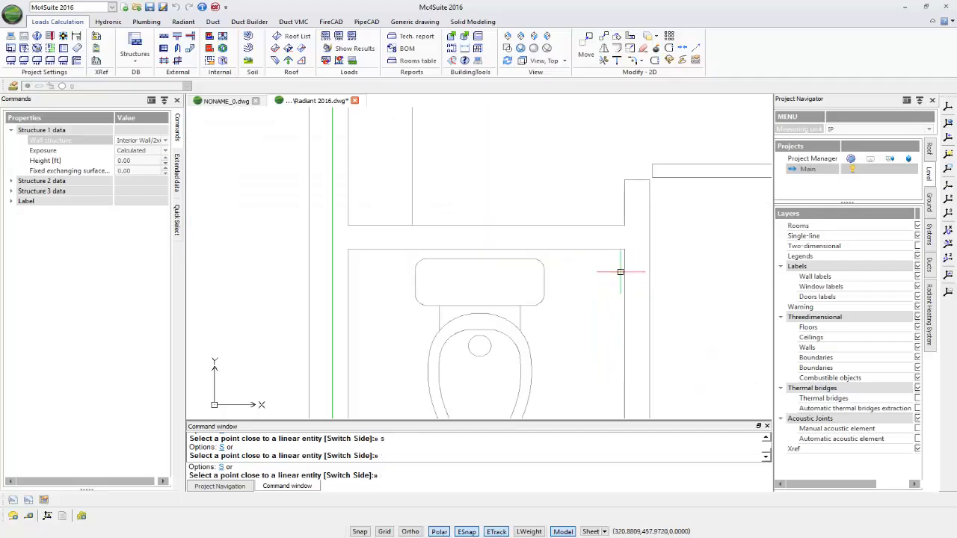
type("s")
key("Return")
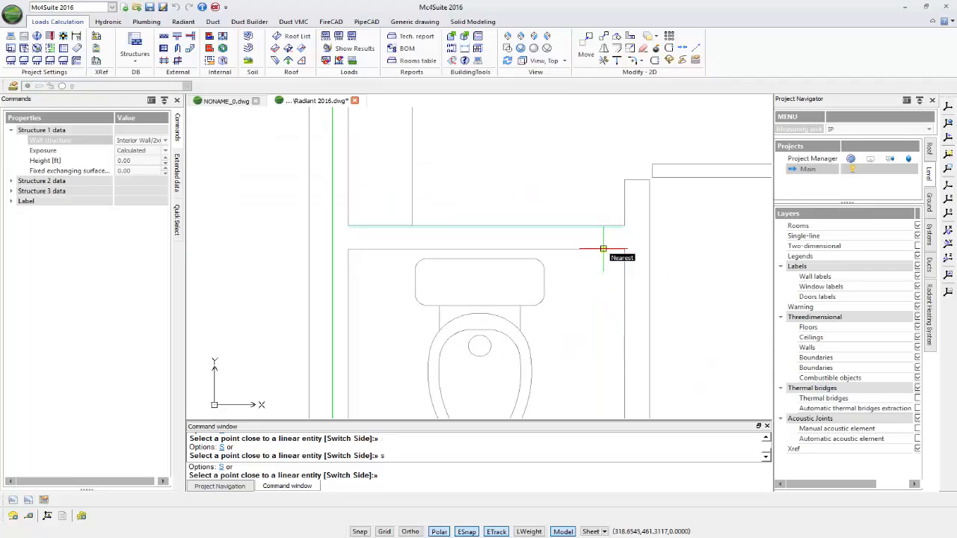
left_click(603, 248)
left_click(624, 282)
scroll(617, 300, "down", 4)
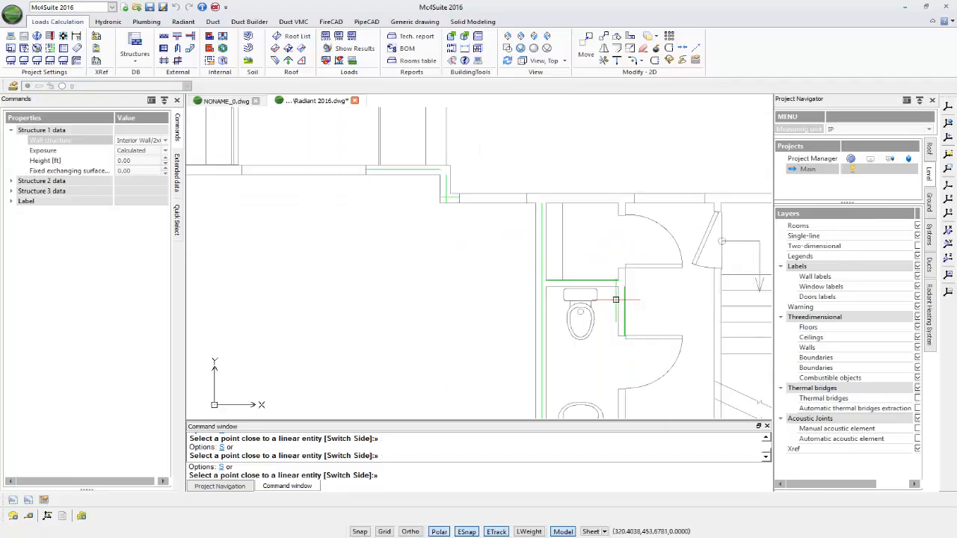
Step: Transform the wall lines below the bathroom sink and along the hallway just south of the bathroom into internal walls
middle_click_drag(619, 357, 623, 179)
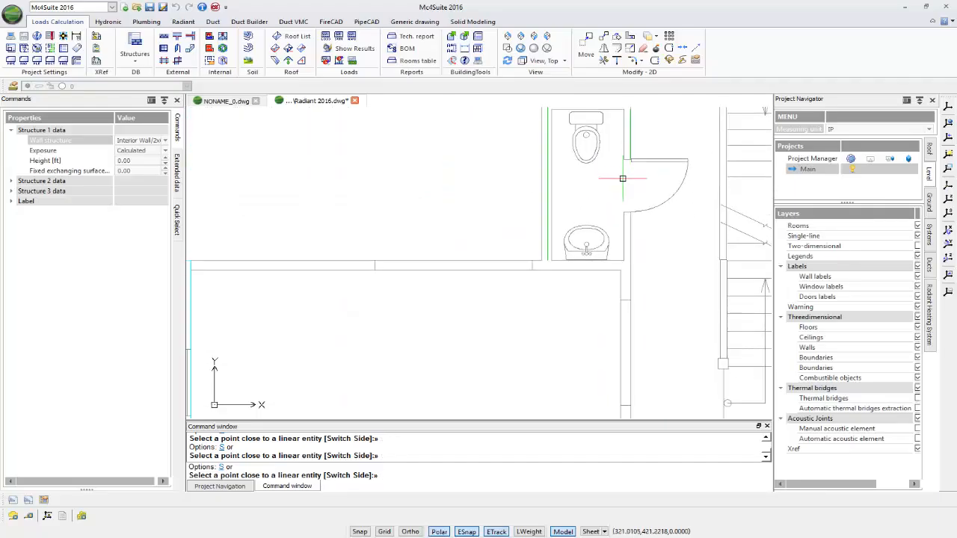
left_click(606, 269)
scroll(620, 286, "up", 3)
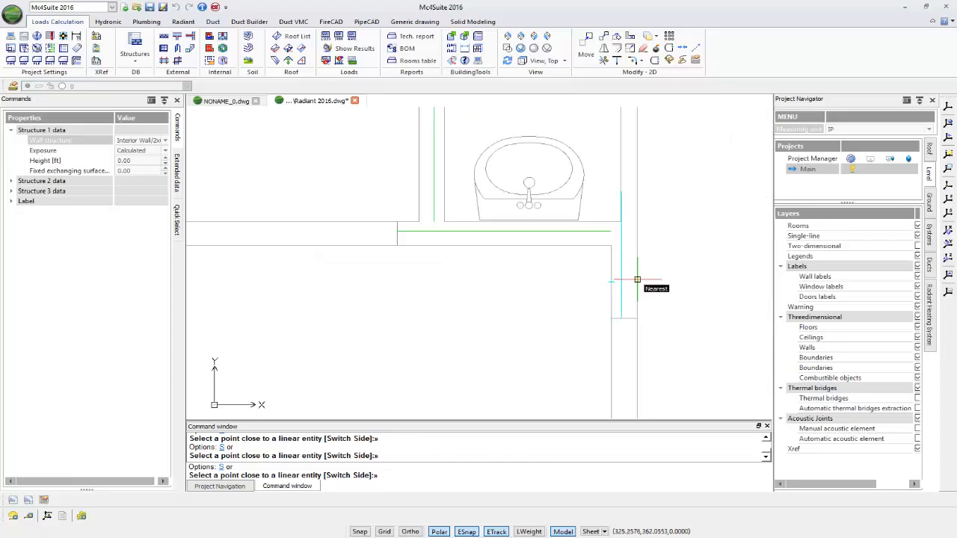
left_click(637, 280)
Step: Transform the wall line between the staircase and the entry closet into an internal wall on the switched side, and end the command
scroll(651, 283, "down", 5)
middle_click_drag(681, 341, 529, 247)
scroll(568, 275, "up", 5)
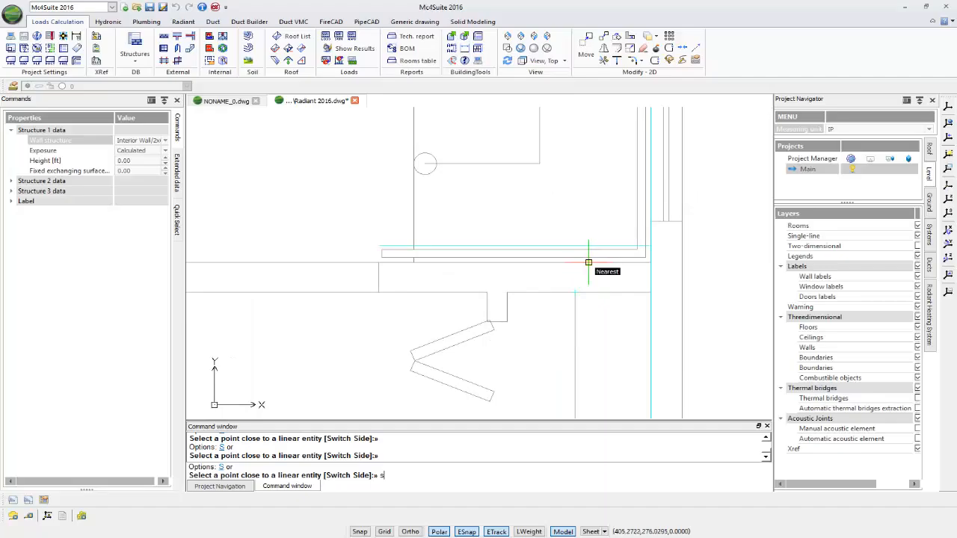
key("Return")
scroll(588, 269, "down", 3)
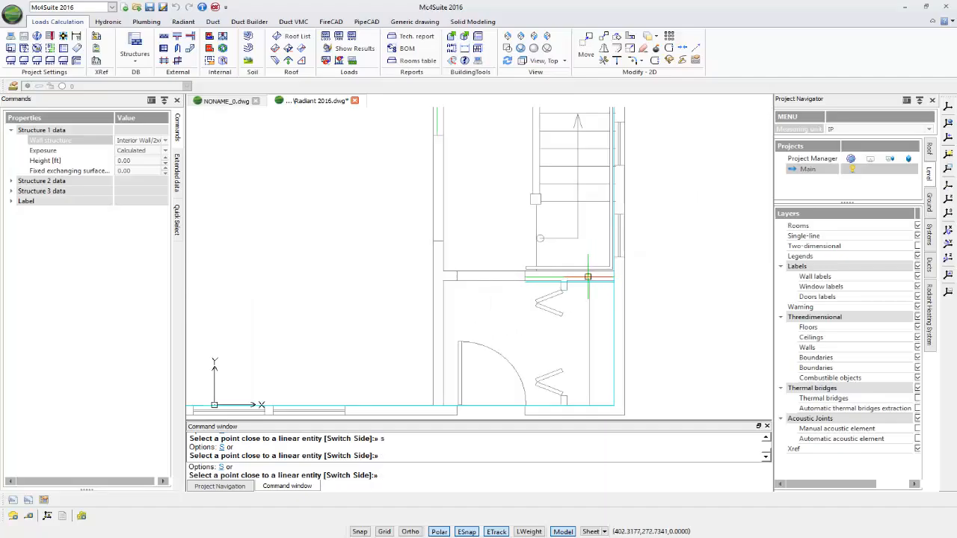
key("Escape")
key("Escape")
Step: Fillet the hallway's internal wall with the wall below the stairs and with the wall below the bathroom sink
type("f")
key("Return")
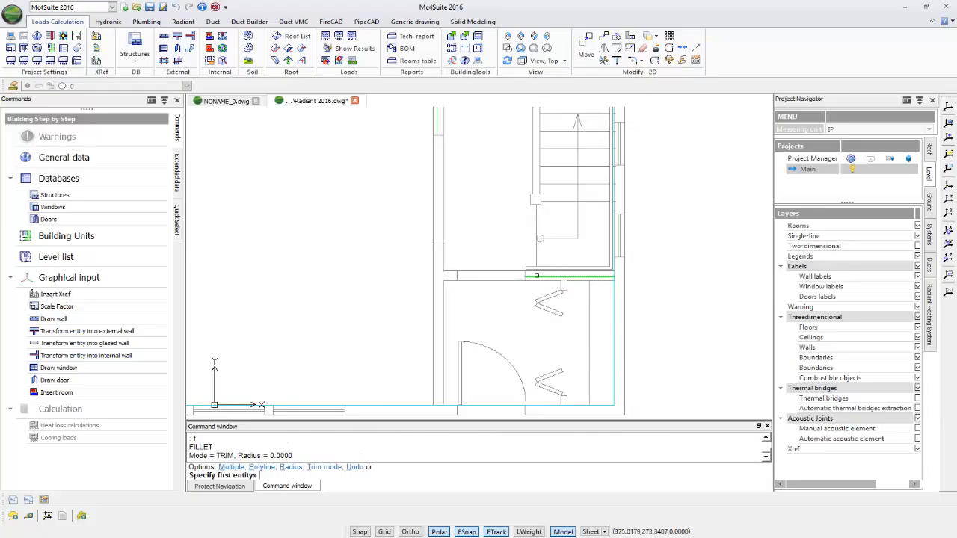
left_click(536, 276)
middle_click_drag(497, 196, 541, 264)
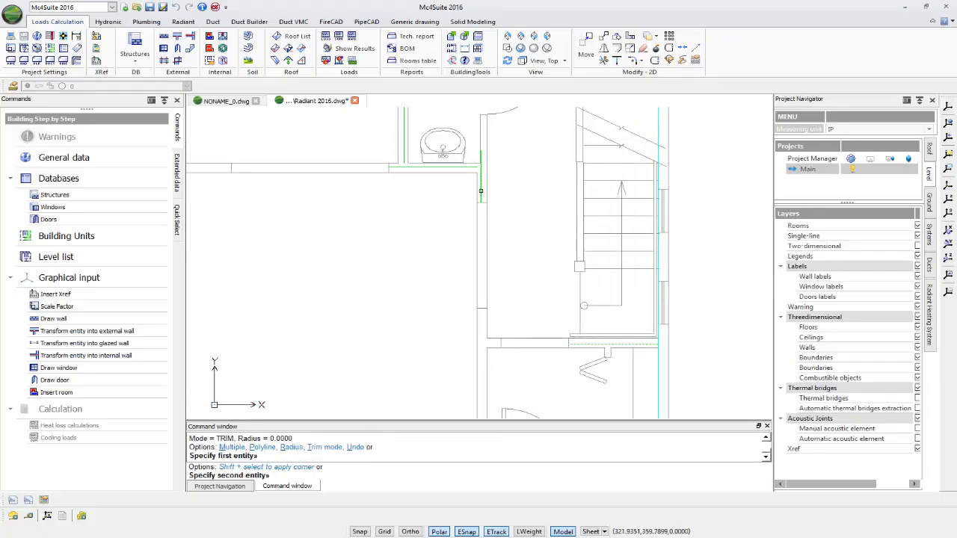
left_click(480, 191)
key("Return")
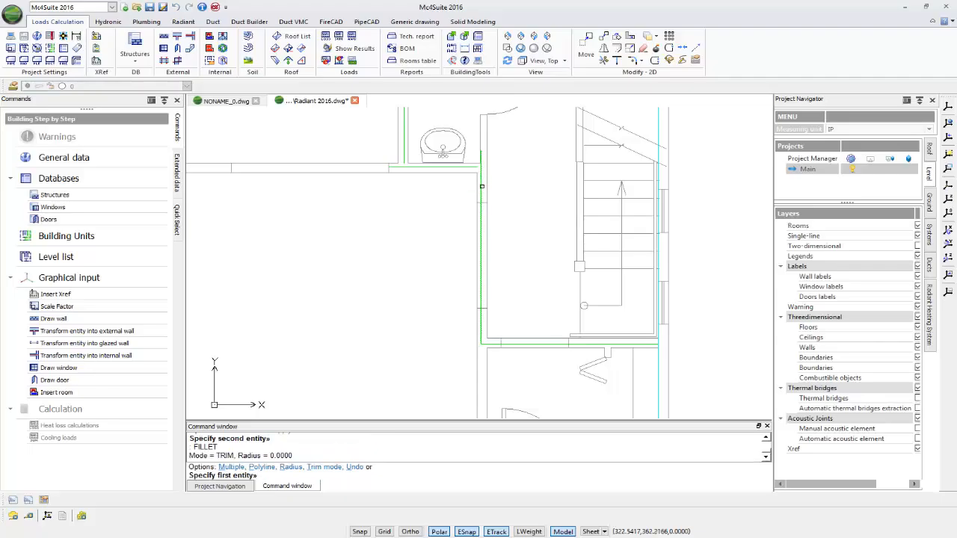
left_click(482, 186)
left_click(472, 165)
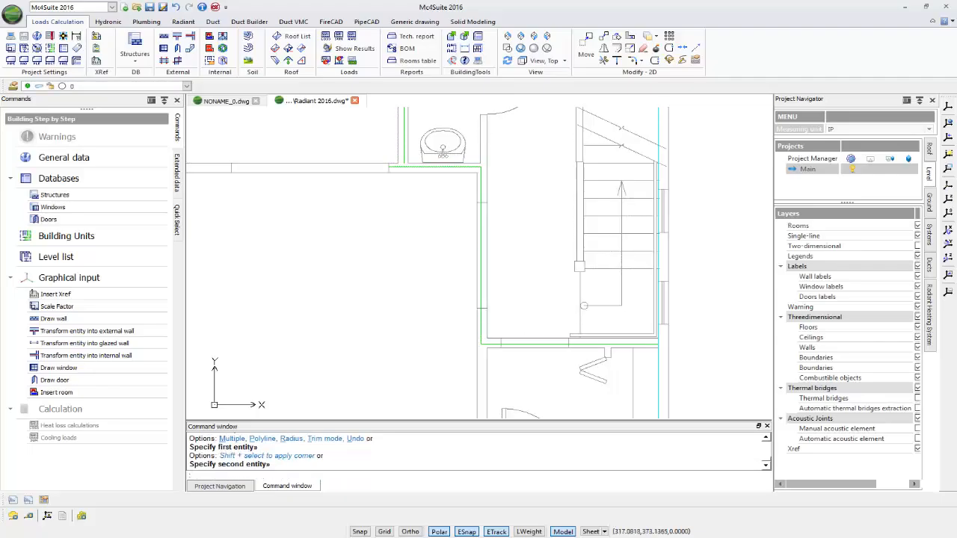
Step: Fillet the internal wall below the sink with the bathroom's middle-room wall and with its door-side wall
key("Return")
left_click(459, 167)
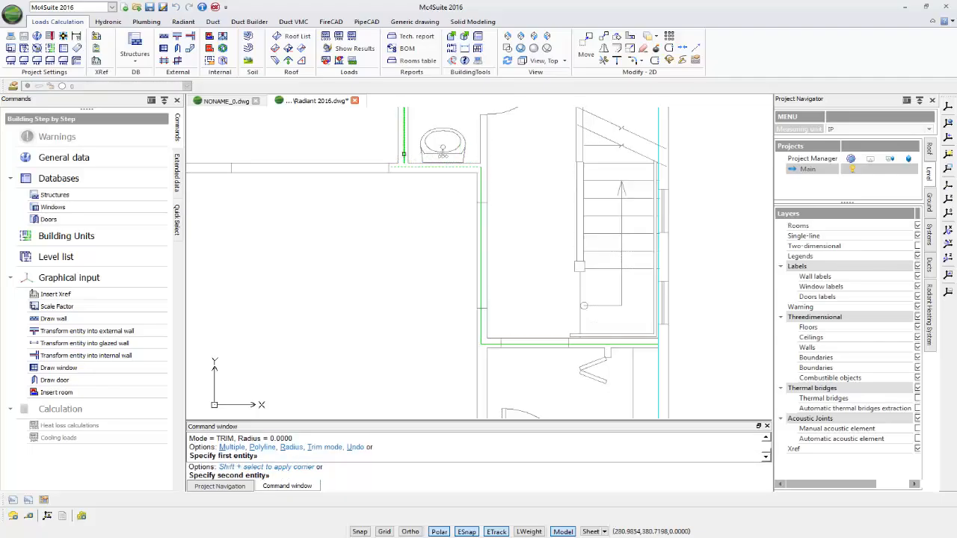
left_click(404, 154)
key("Return")
left_click(468, 165)
middle_click_drag(491, 145, 501, 281)
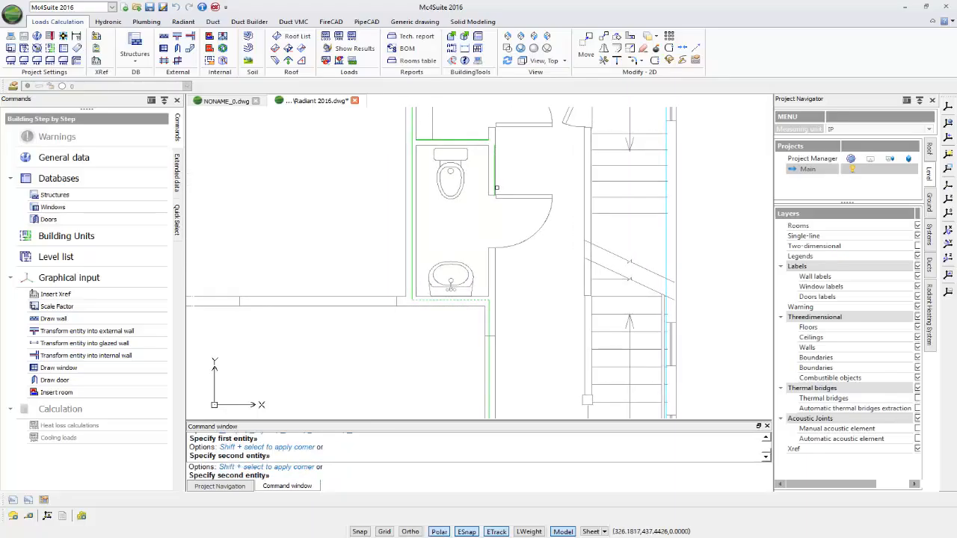
left_click(494, 185)
key("Return")
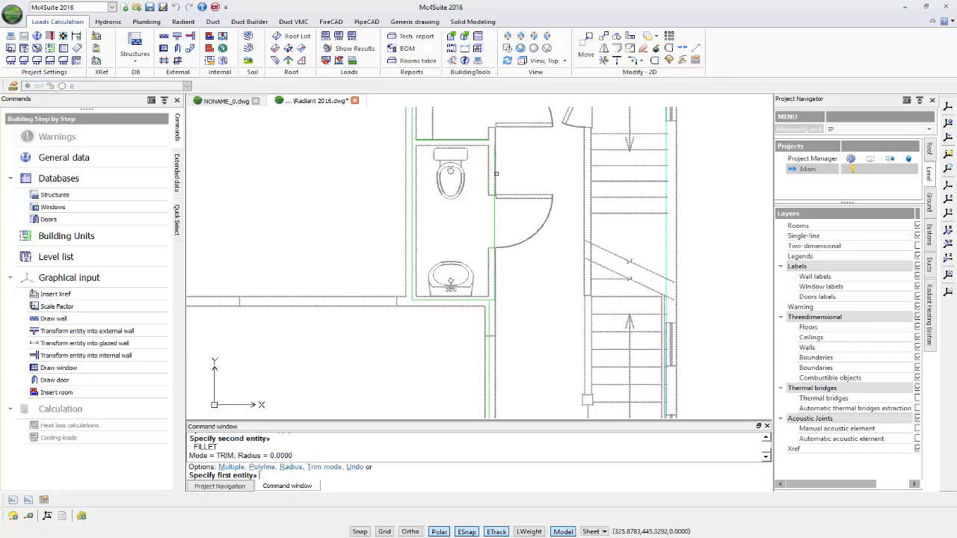
Step: Fillet the internal wall behind the toilet with the bathroom's door-side wall and with its middle-room wall
left_click(495, 173)
left_click(478, 140)
left_click(494, 154)
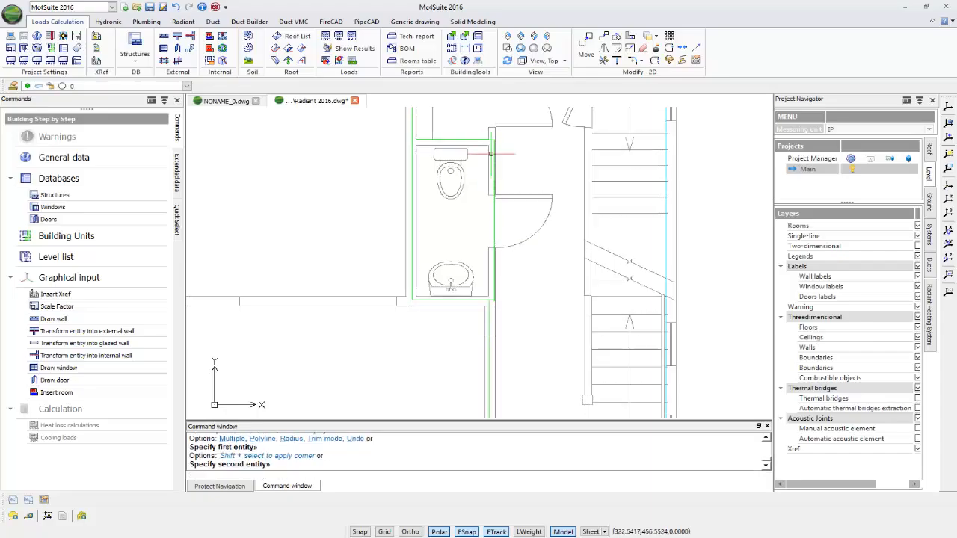
key("Return")
left_click(451, 139)
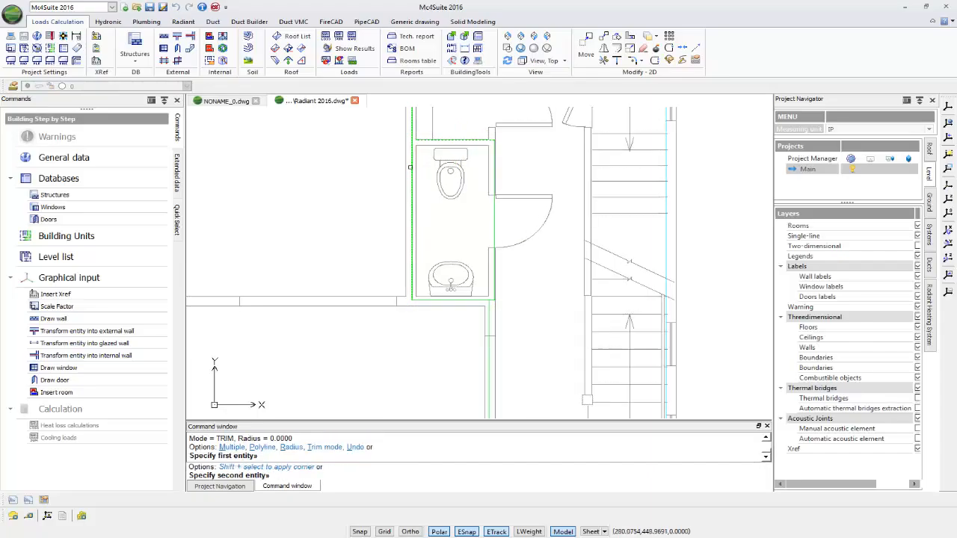
left_click(411, 166)
middle_click_drag(441, 157, 492, 326)
Step: Fillet the middle-room wall beside the bathroom with the lower stepped wall, and the short stepped wall with the upper one
key("Return")
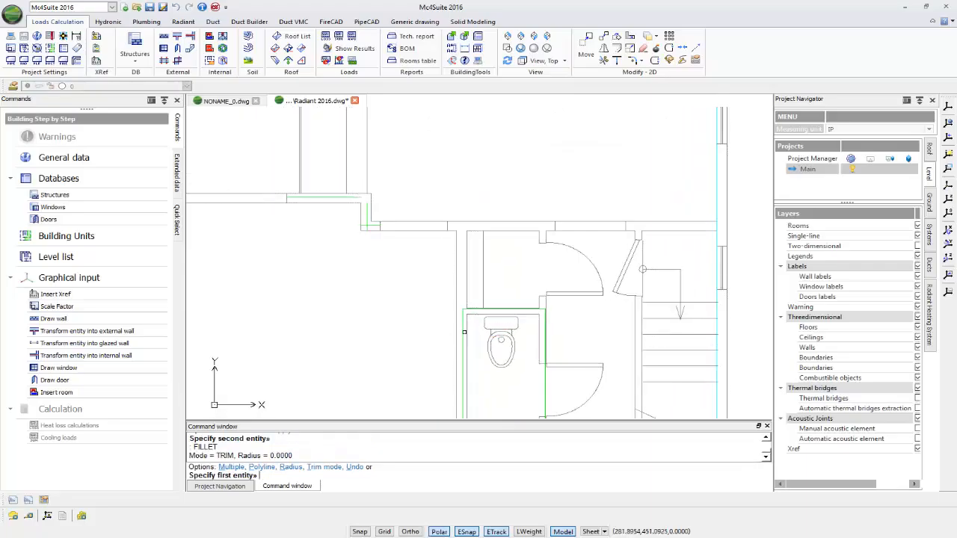
left_click(463, 333)
left_click(382, 222)
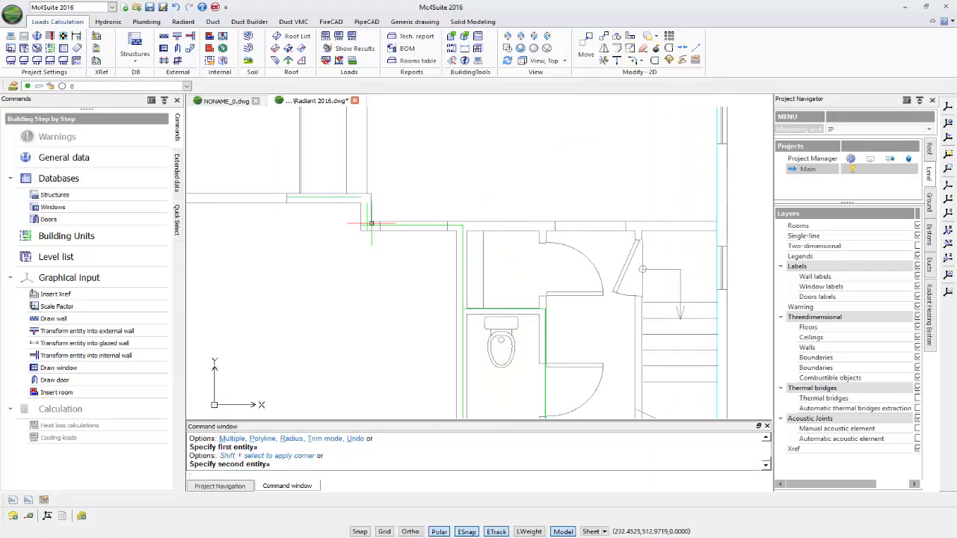
key("Return")
left_click(367, 216)
left_click(359, 198)
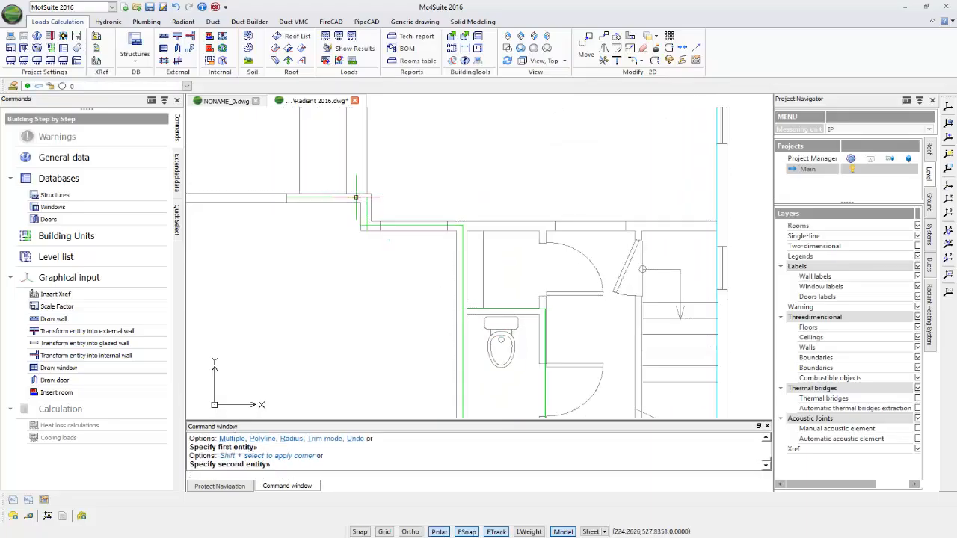
Step: Fillet the lower stepped wall with the bathroom's door-side wall to enclose the closet above the bathroom, and end the command
key("Return")
left_click(453, 224)
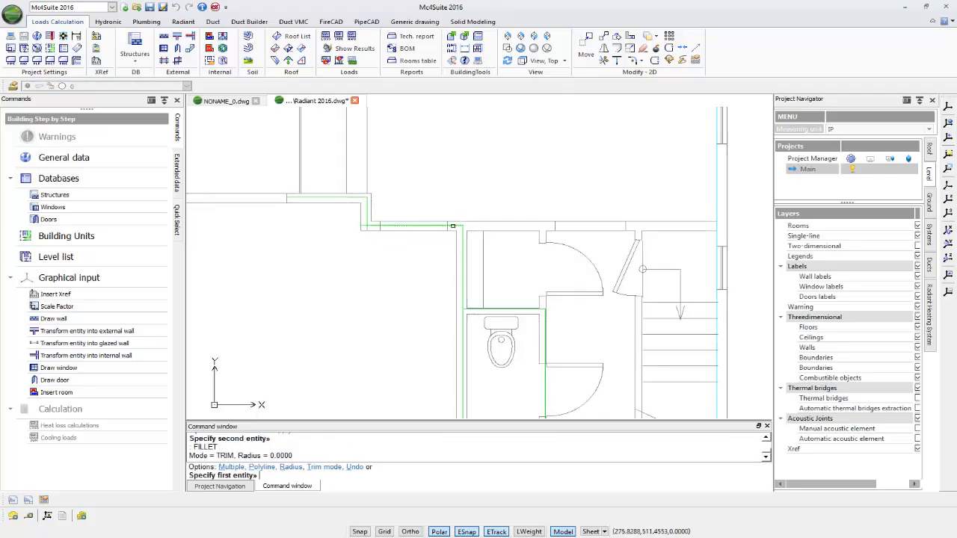
left_click(545, 334)
key("Return")
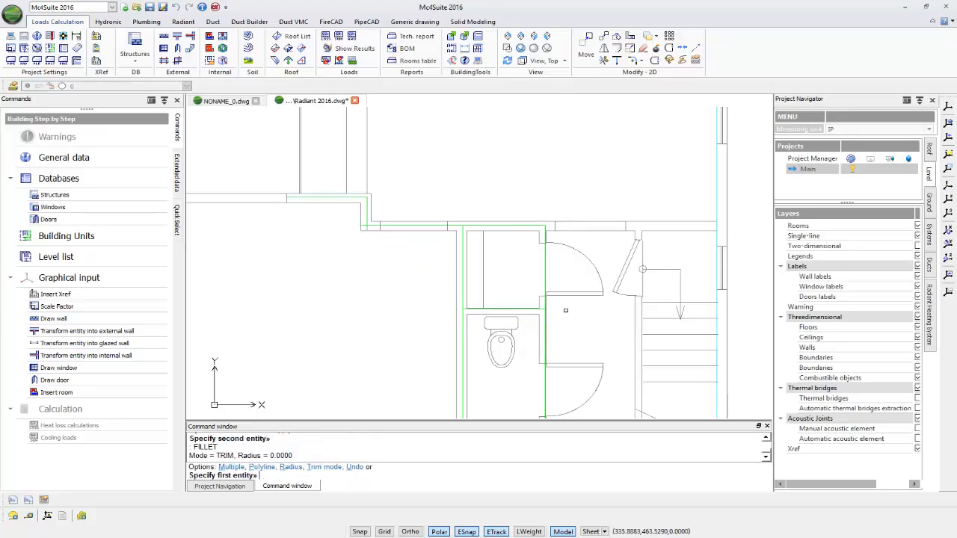
key("Escape")
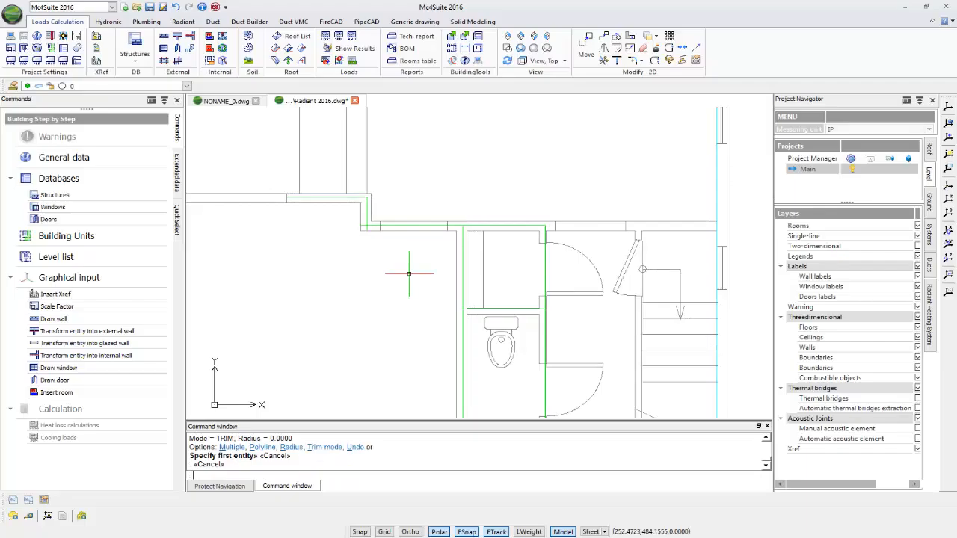
Step: Delete the short leftover wall pieces at the lower corner of the stepped wall near the kitchen
left_click(353, 237)
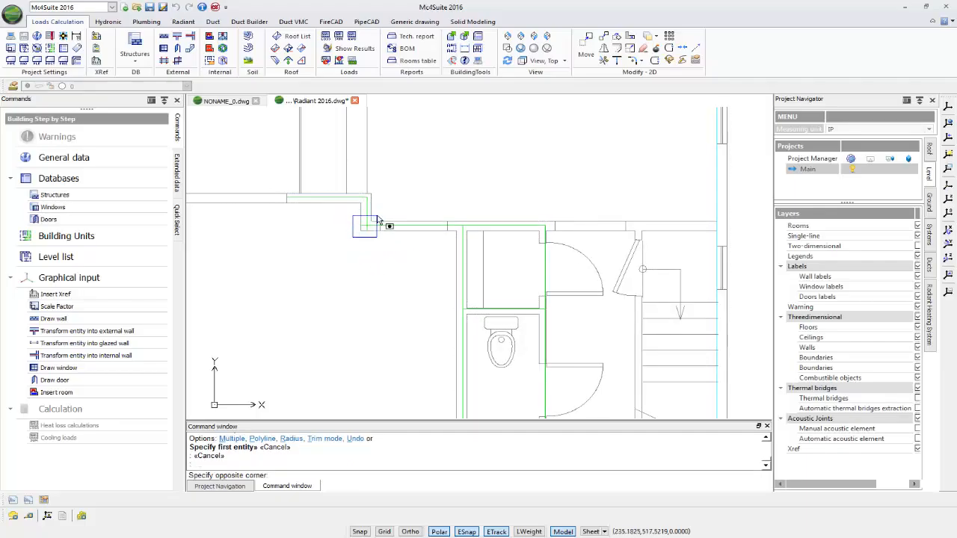
left_click(377, 216)
key("Delete")
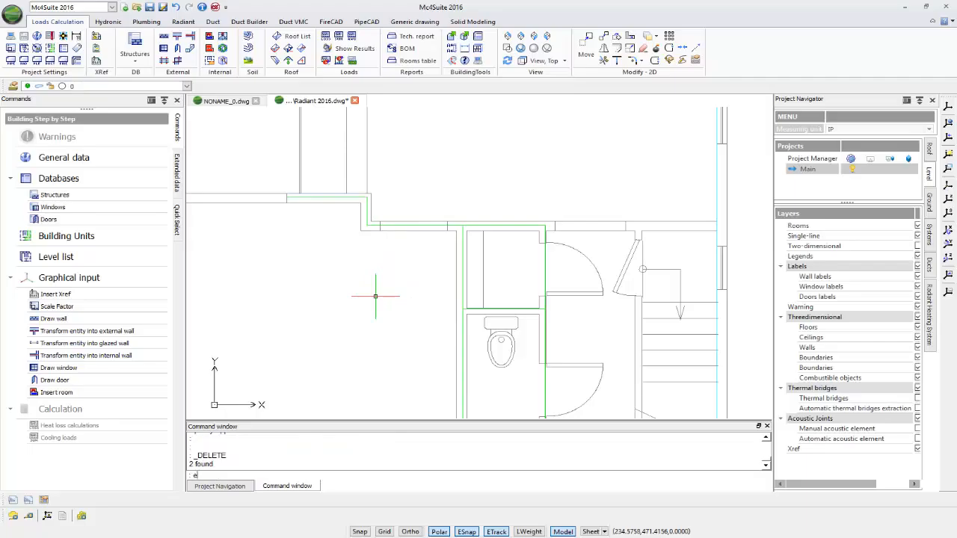
Step: Extend the stepped kitchen walls and the wall between the middle and front rooms to the external walls on both sides
type("ex")
key("Return")
scroll(500, 245, "down", 3)
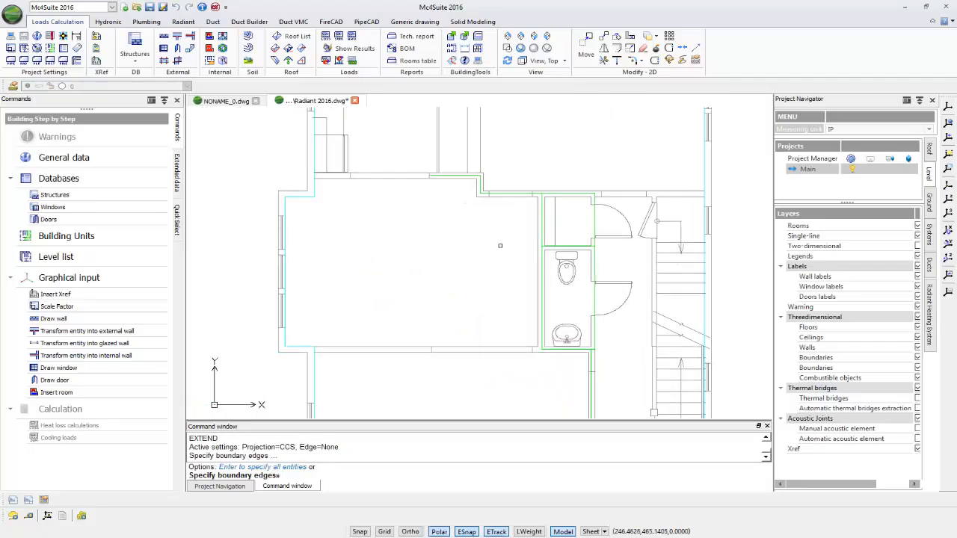
left_click(313, 190)
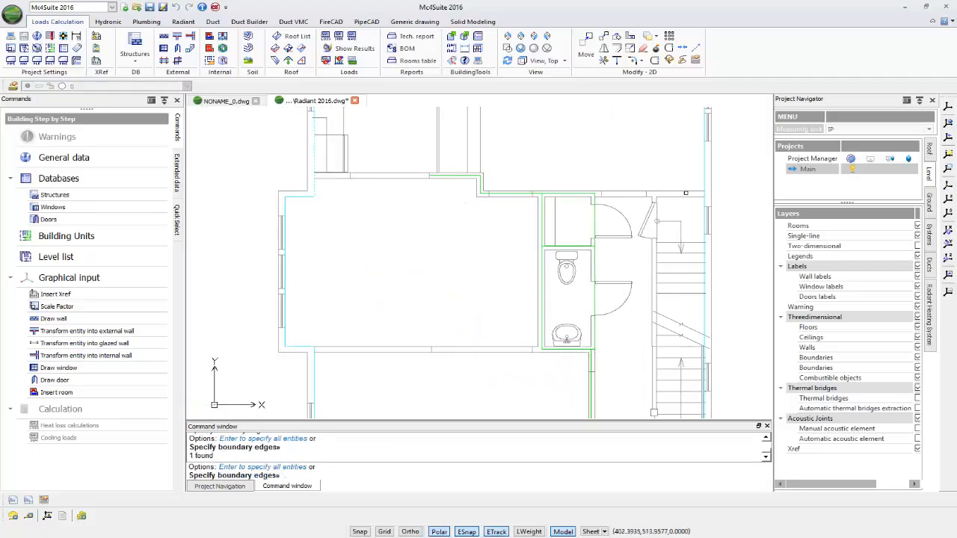
left_click(703, 171)
key("Return")
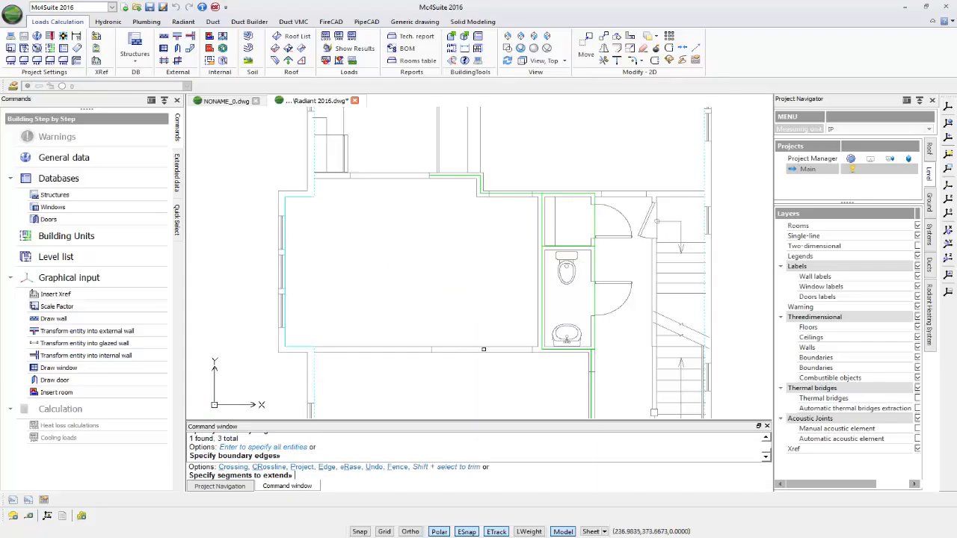
left_click(550, 349)
left_click(441, 179)
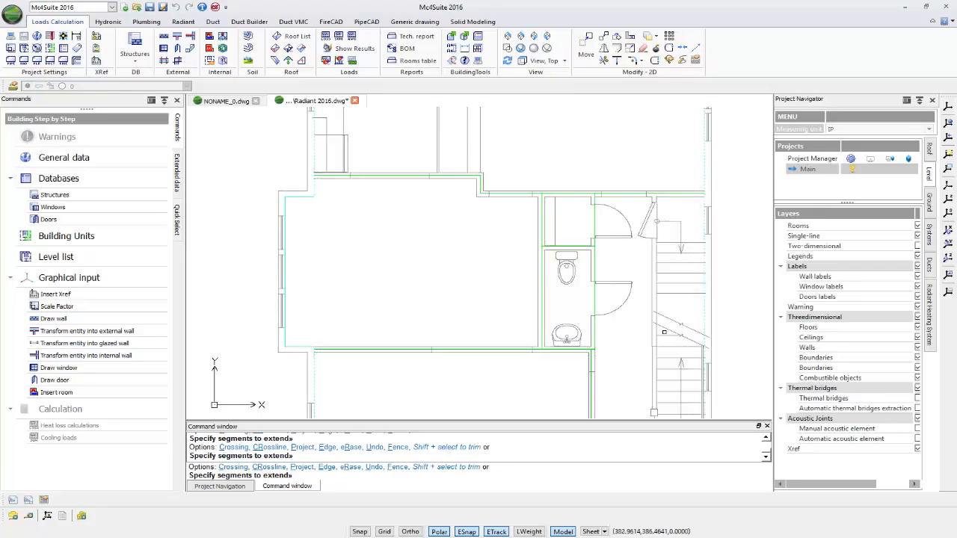
middle_click_drag(620, 381, 591, 142)
key("Return")
Step: Extend the hallway's internal wall down to the external wall beside the entry door
key("Return")
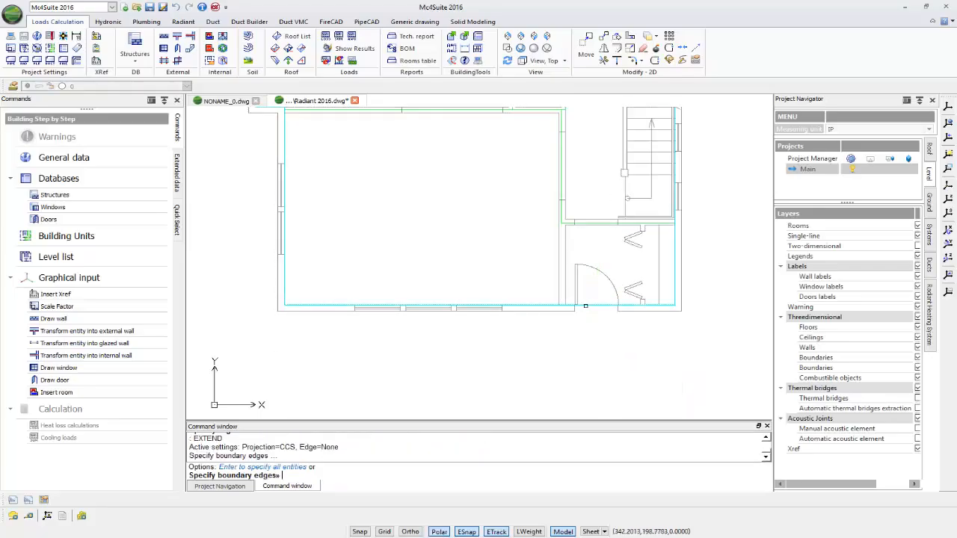
left_click(586, 305)
key("Return")
left_click(559, 215)
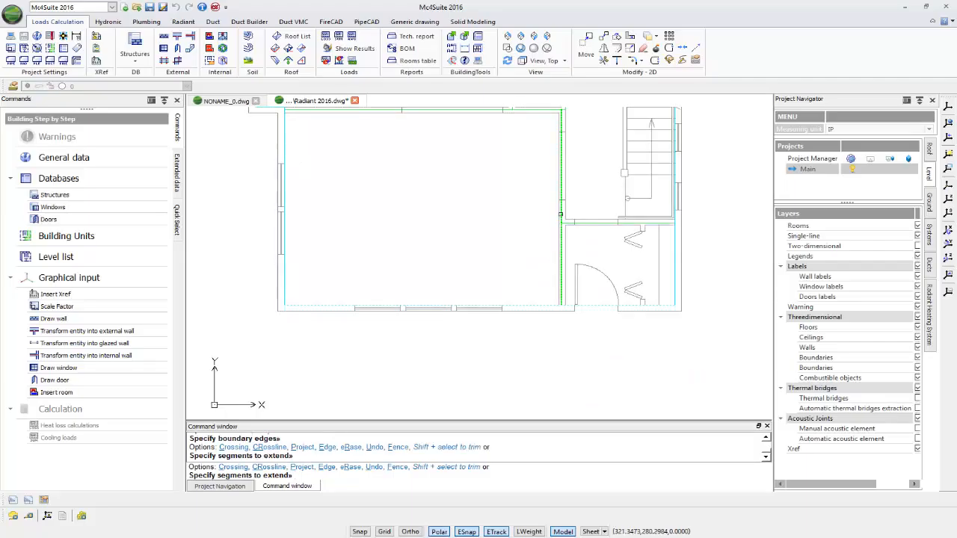
Step: Check the front external wall segments on both sides of the hallway wall junction by selecting each, leaving both deselected
left_click(596, 305)
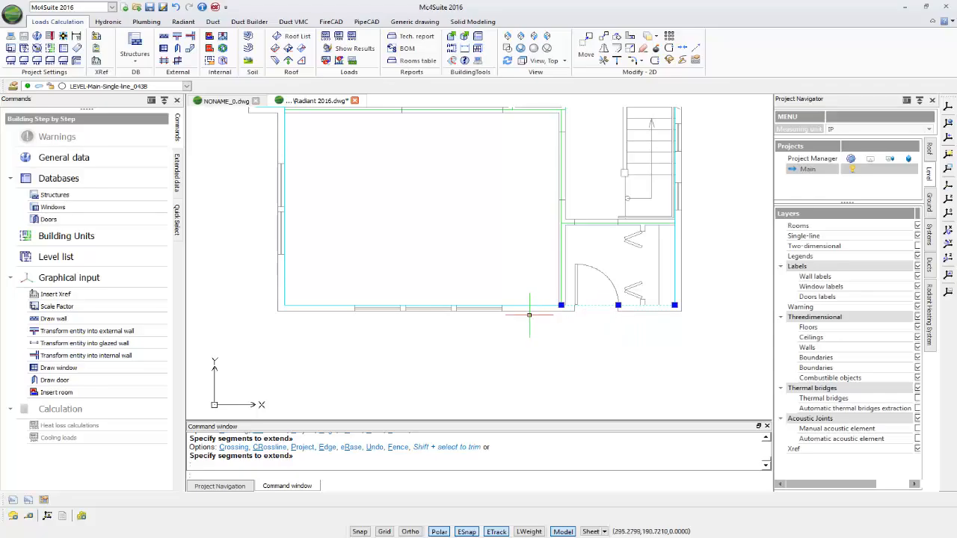
key("Escape")
left_click(527, 307)
key("Escape")
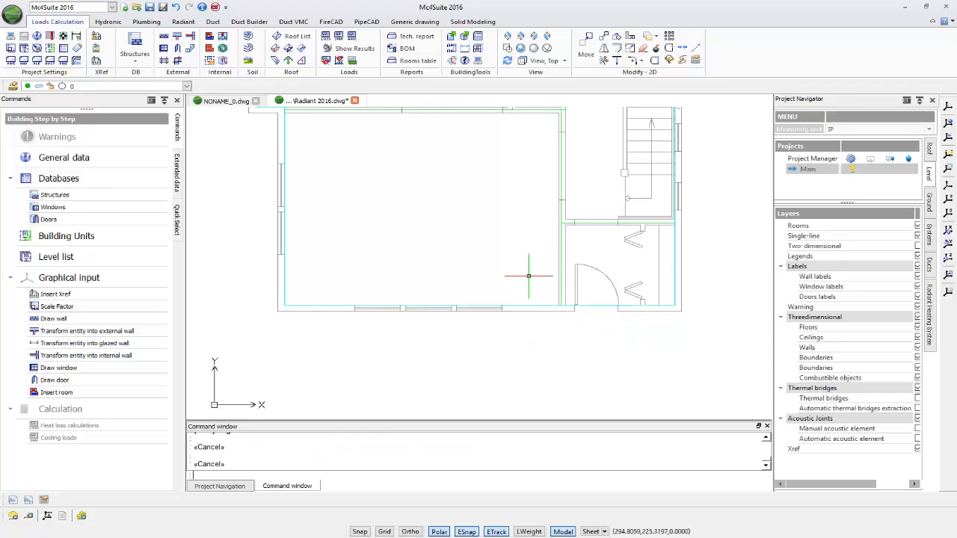
Step: Show line weights temporarily to inspect the external and internal walls across the whole floor plan
left_click(528, 532)
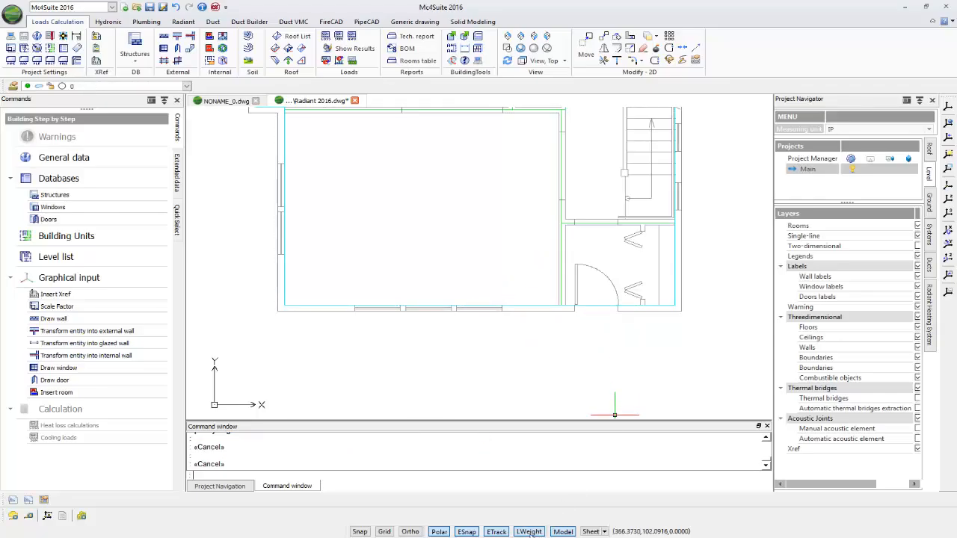
scroll(511, 270, "down", 3)
mouse_move(460, 243)
middle_mouse_down()
mouse_move(518, 315)
mouse_move(520, 360)
middle_mouse_up()
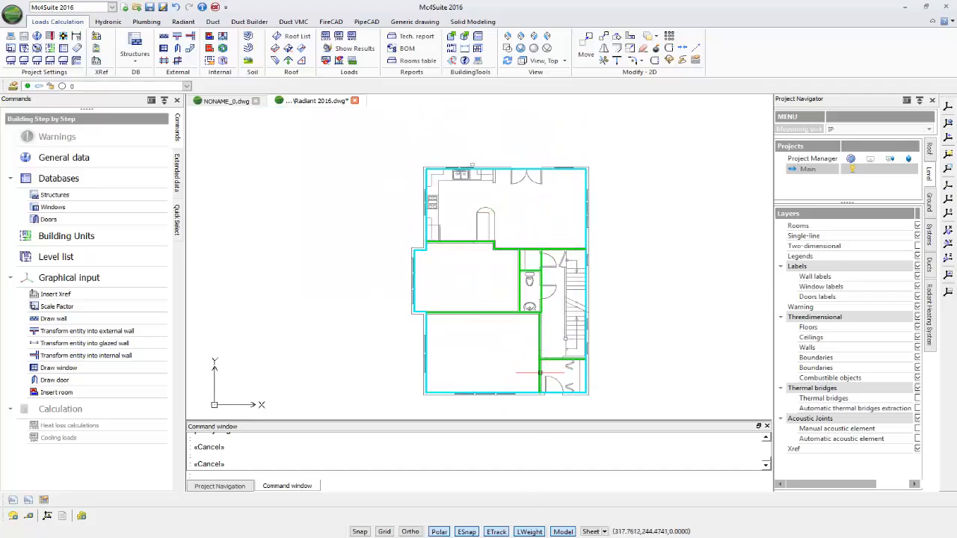
left_click(528, 531)
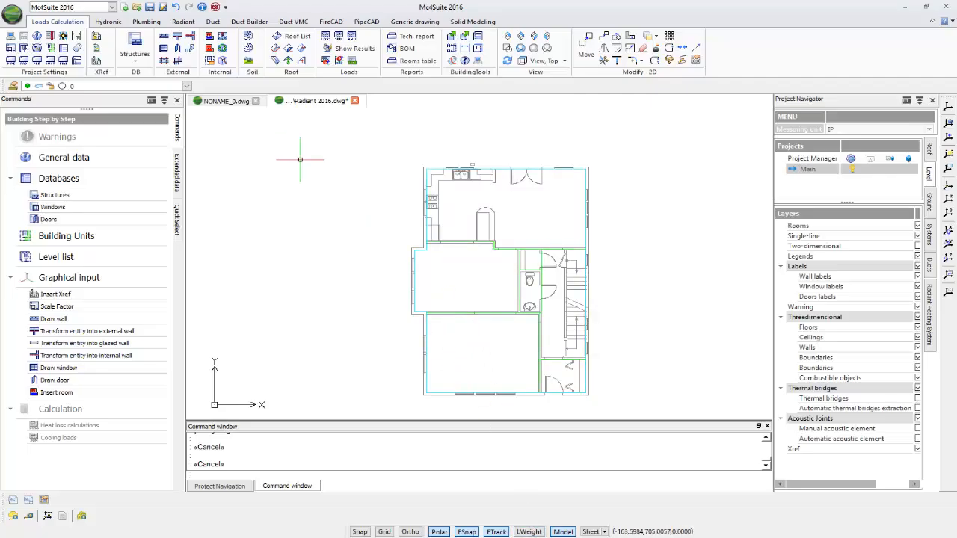
Step: Open the Windows Library of the project
left_click(134, 59)
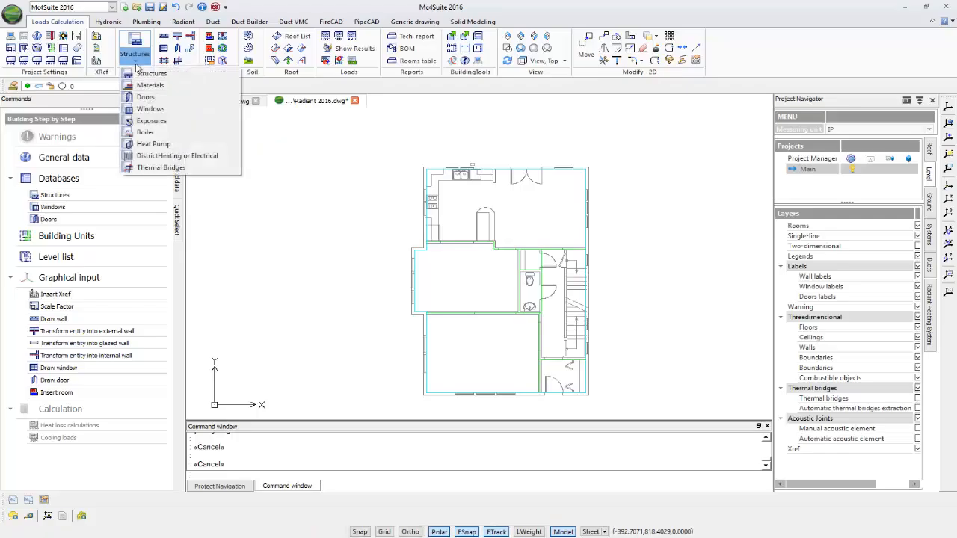
left_click(148, 109)
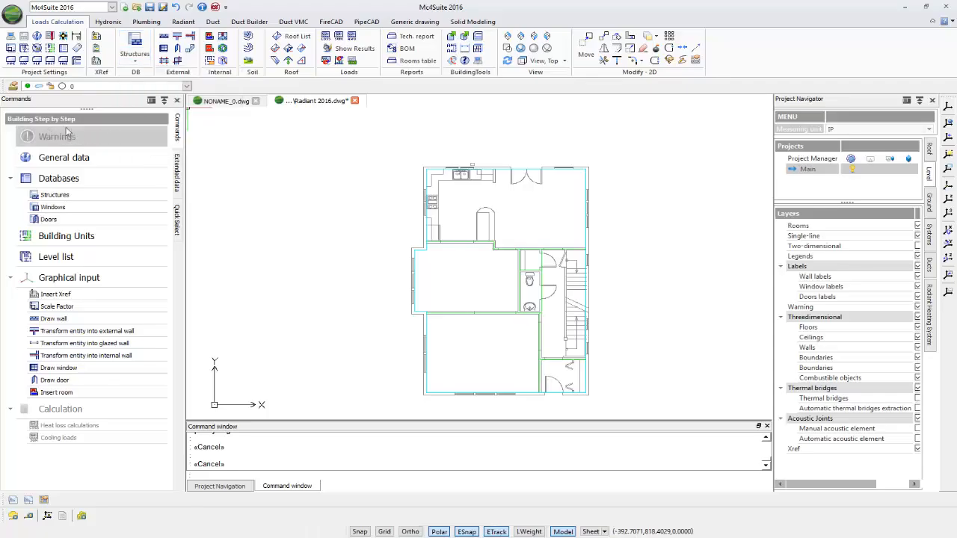
left_click(54, 208)
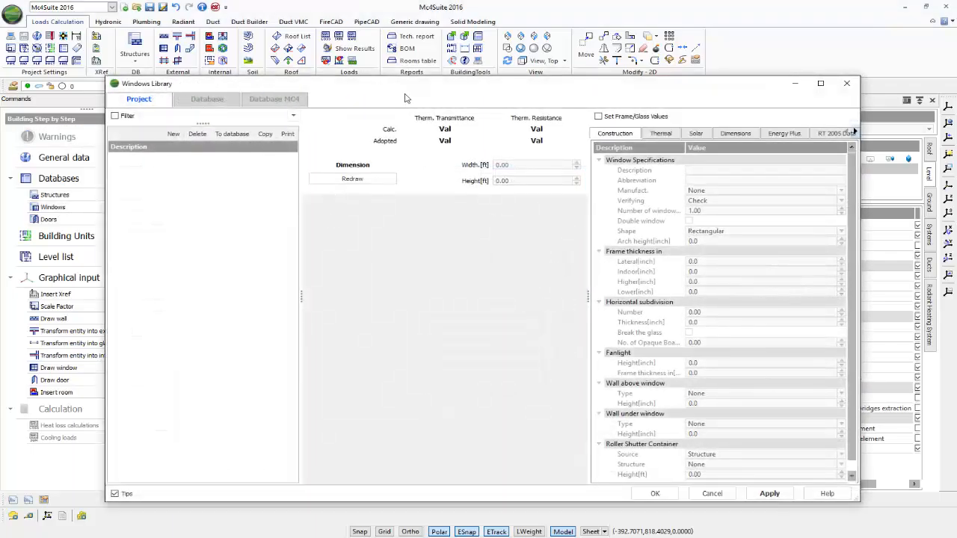
Step: Examine the predefined MC4 database window types, including operable, double hung, casement, French door, fixed glass and sliding glass door entries
left_click_drag(406, 96, 411, 57)
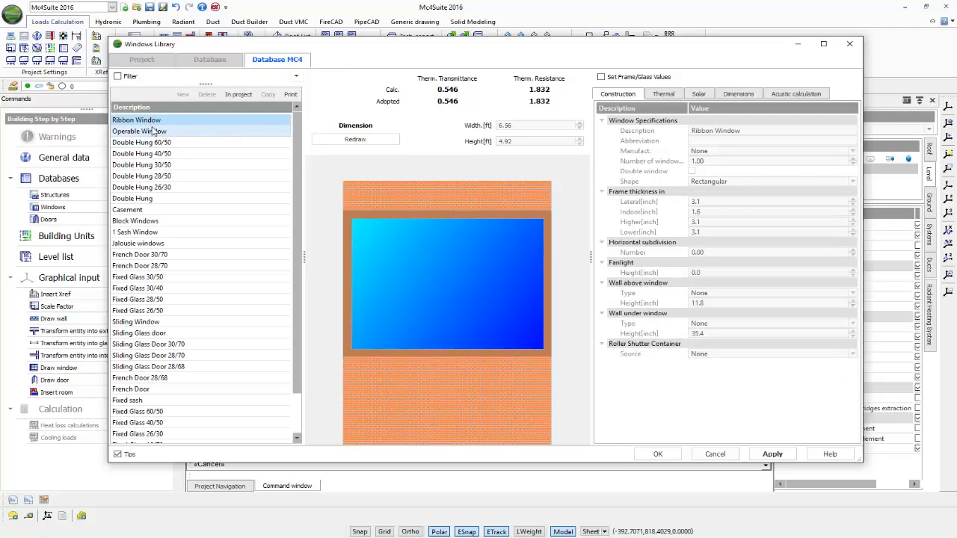
left_click(153, 131)
left_click(157, 177)
left_click(156, 210)
left_click(153, 255)
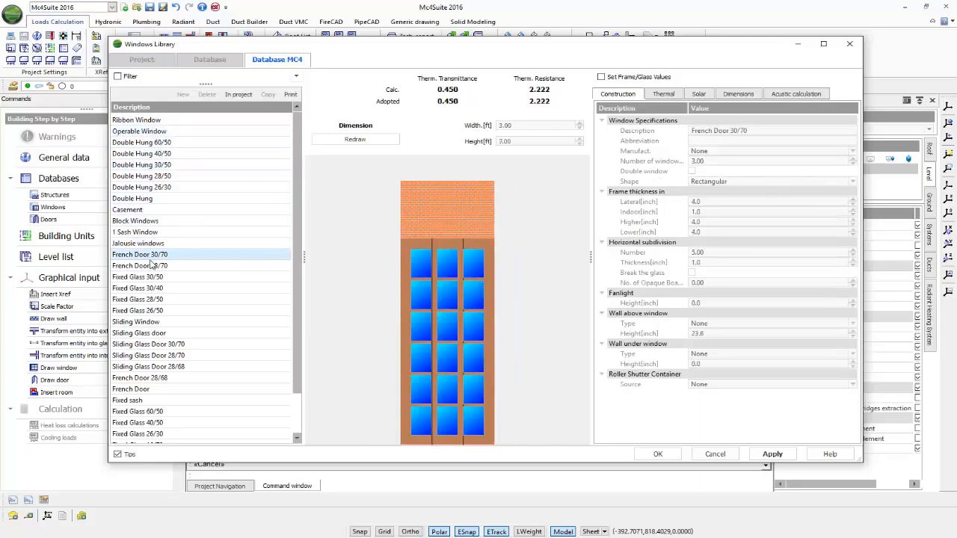
left_click(149, 277)
left_click(150, 299)
left_click(150, 344)
left_click(150, 378)
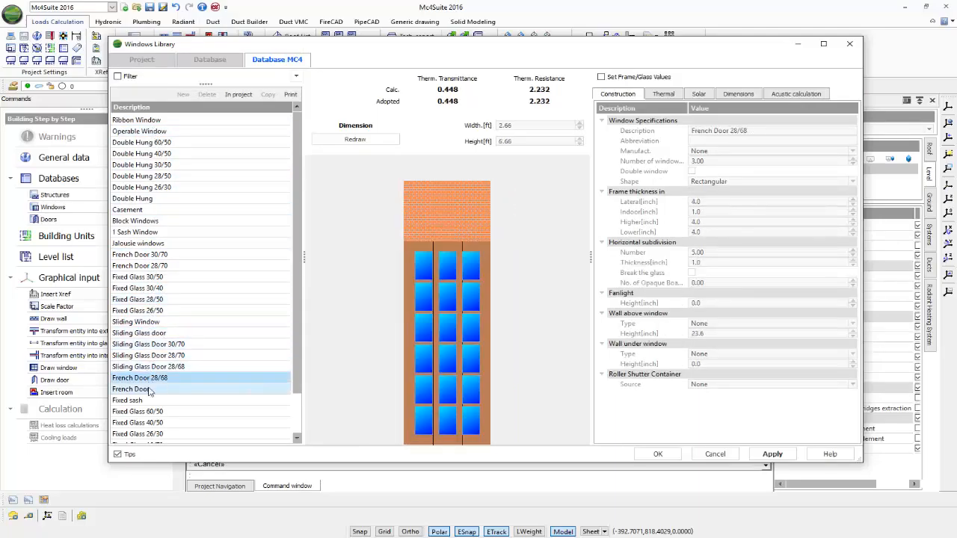
Step: Add the 1 Sash Window from the MC4 database to the project's windows and select it there
left_click(153, 233)
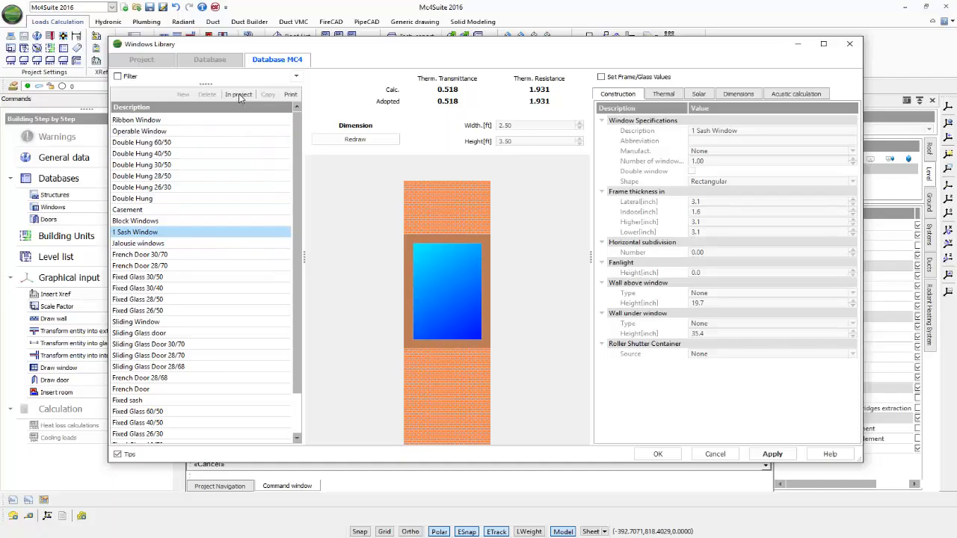
left_click(142, 60)
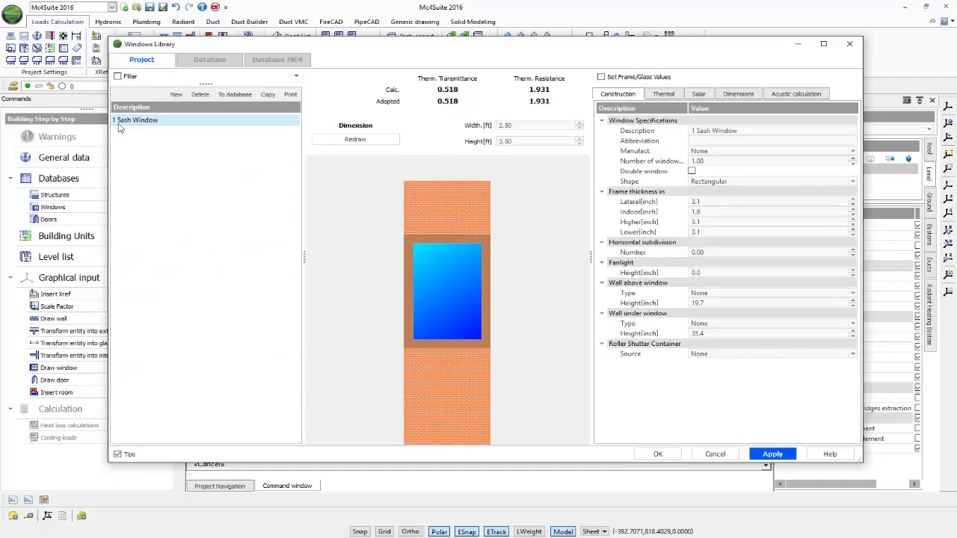
left_click(182, 122)
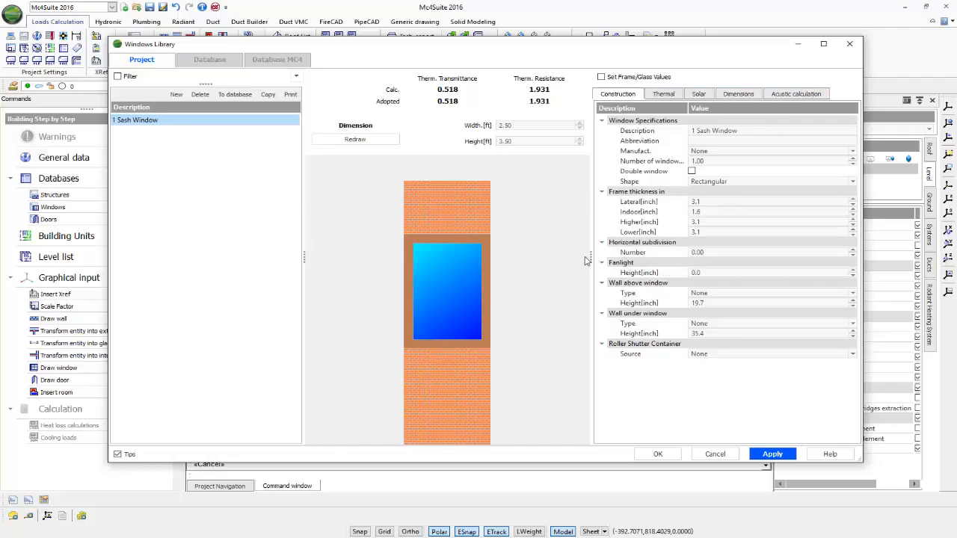
Step: Check the manufacturers available for the 1 Sash Window in the project and MC4 database, leaving the manufacturer as None
left_click(598, 232)
left_click(735, 140)
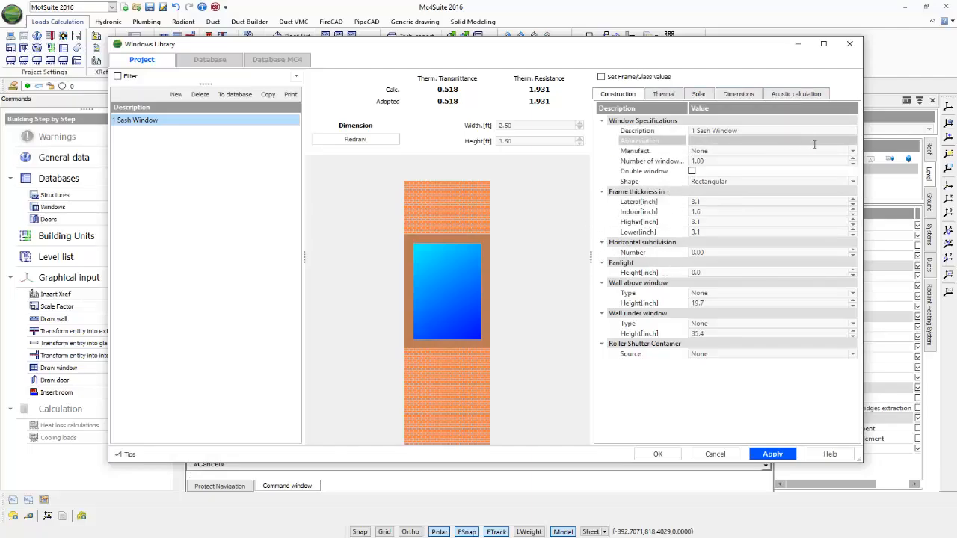
left_click(852, 151)
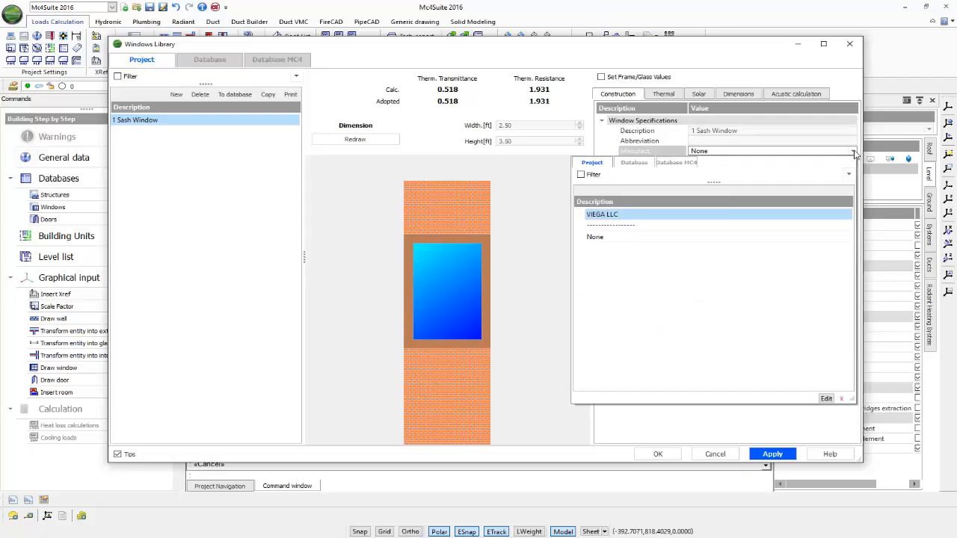
left_click(676, 163)
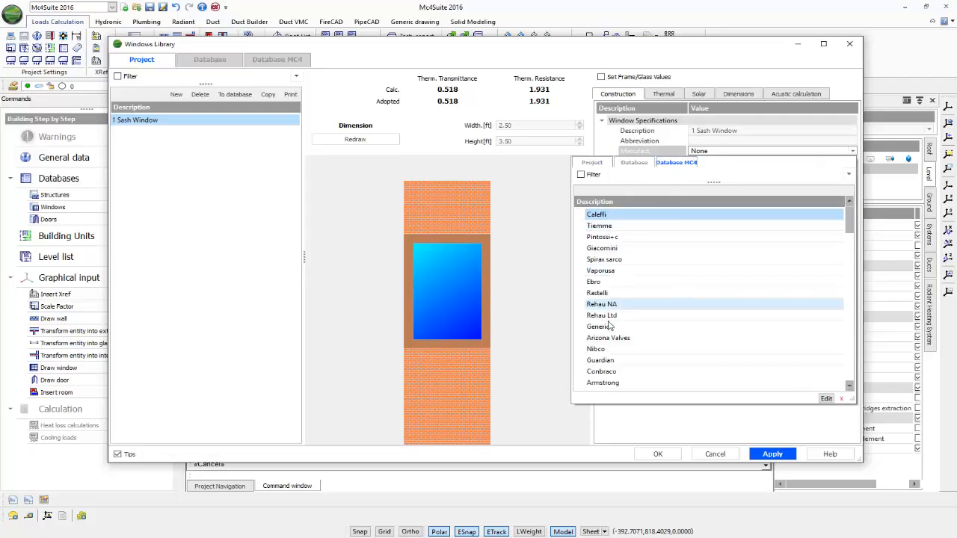
key("Escape")
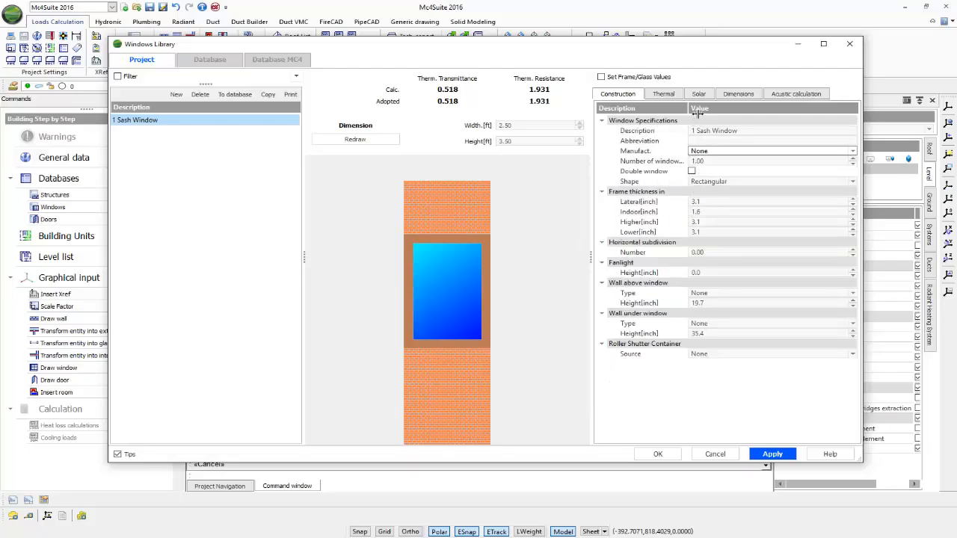
Step: Try the wing count, double window and shape options of the 1 Sash Window, leaving 1.00 wing, double window off and Rectangular
left_click_drag(691, 110, 714, 110)
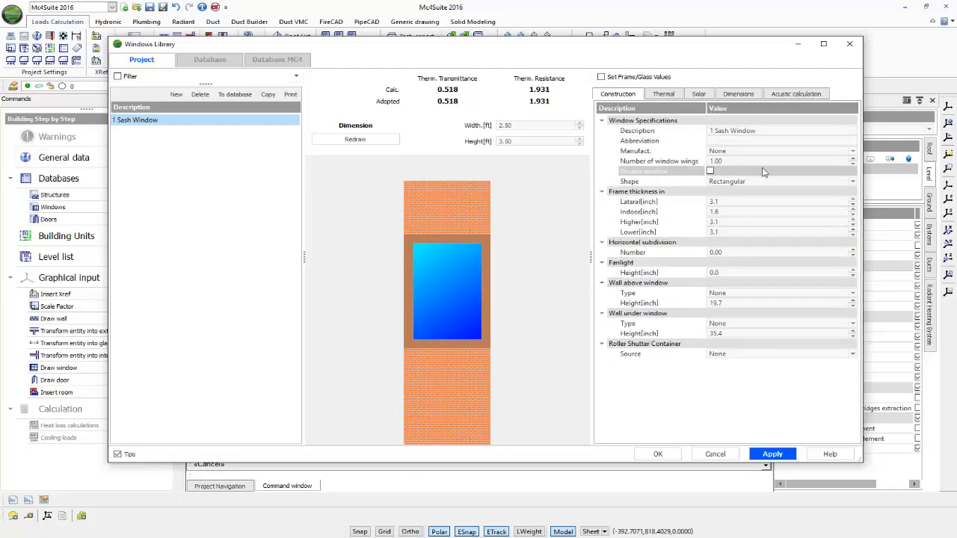
left_click(853, 159)
left_click(852, 163)
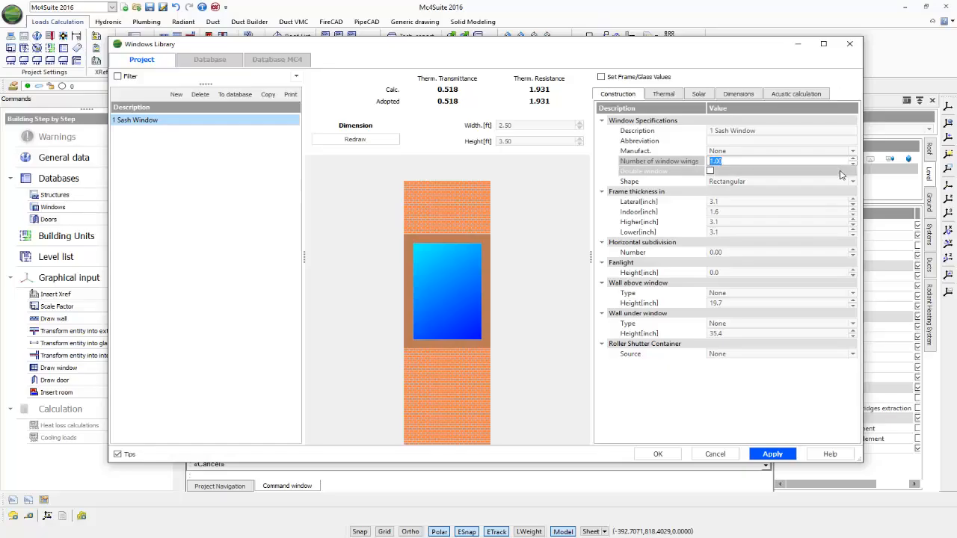
left_click(710, 171)
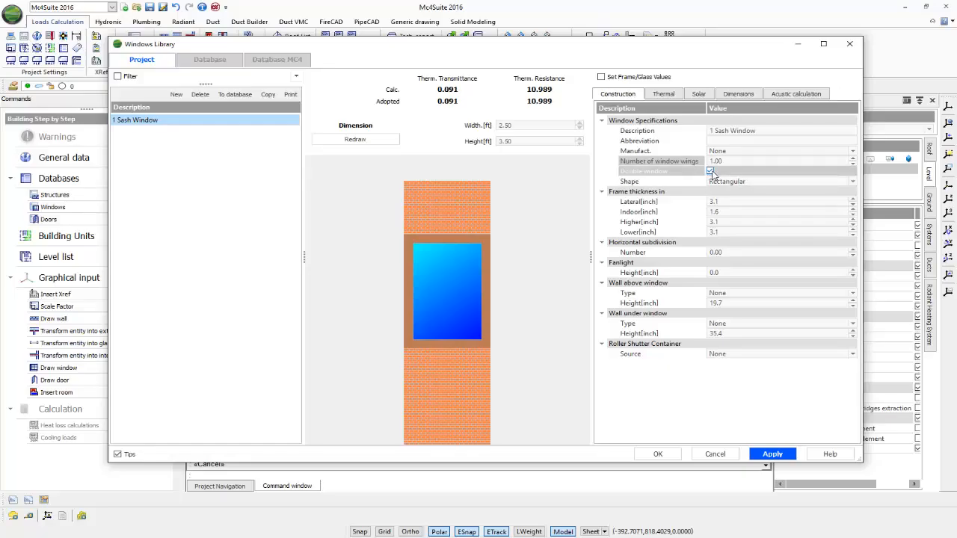
left_click(710, 171)
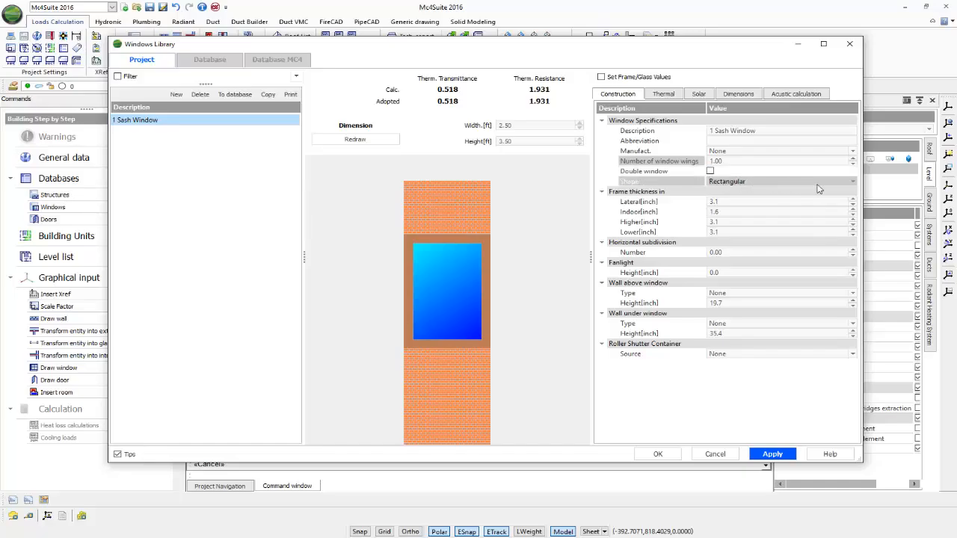
left_click(852, 182)
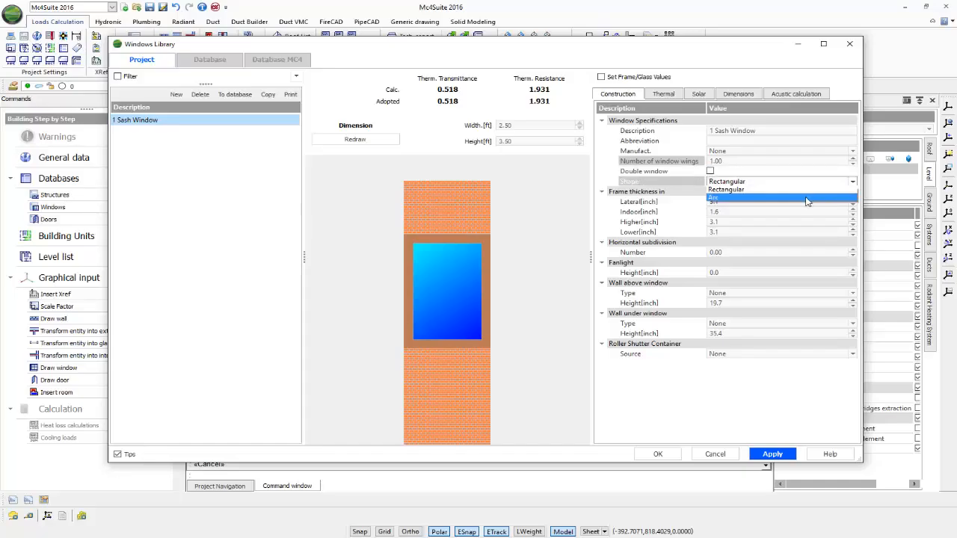
left_click(812, 191)
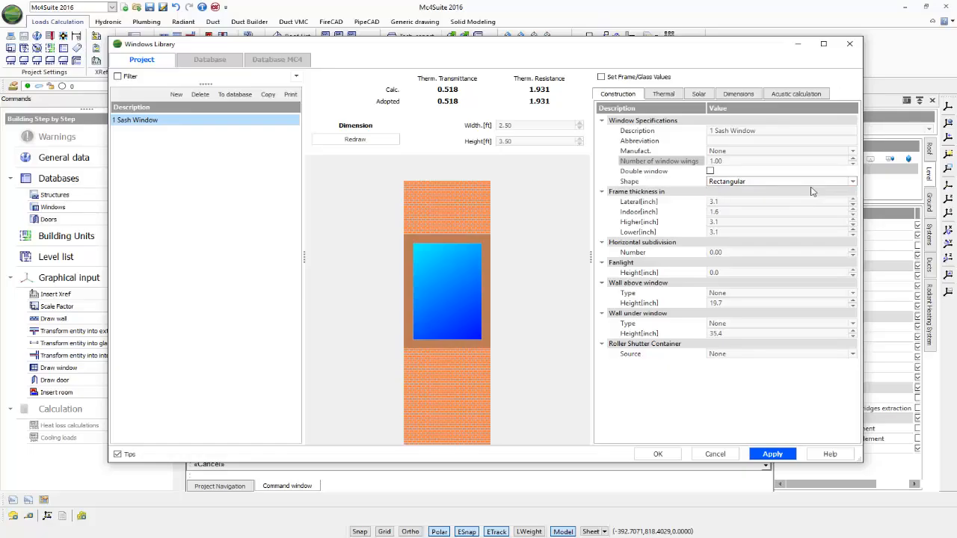
Step: Review the window's frame thickness and try one horizontal subdivision, resetting the number to 0
left_click(739, 204)
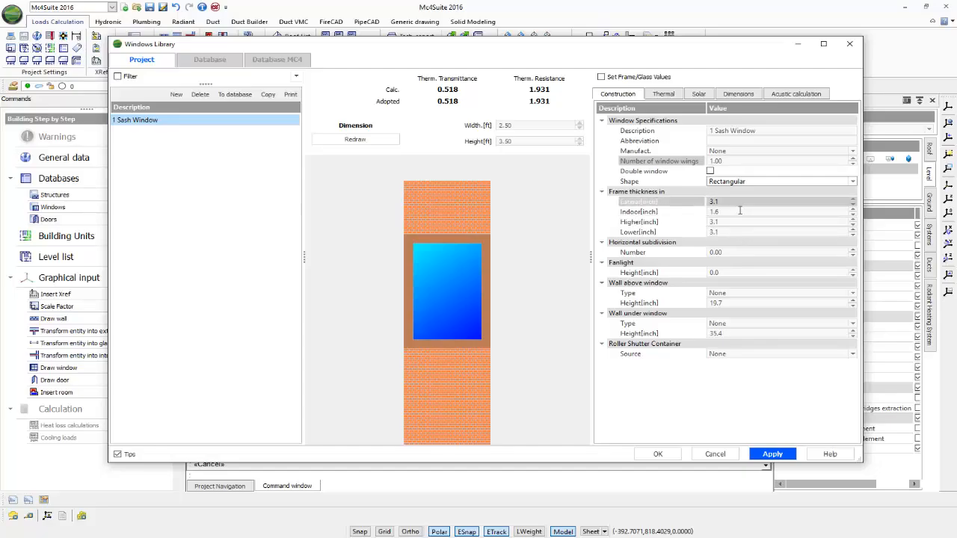
left_click(671, 254)
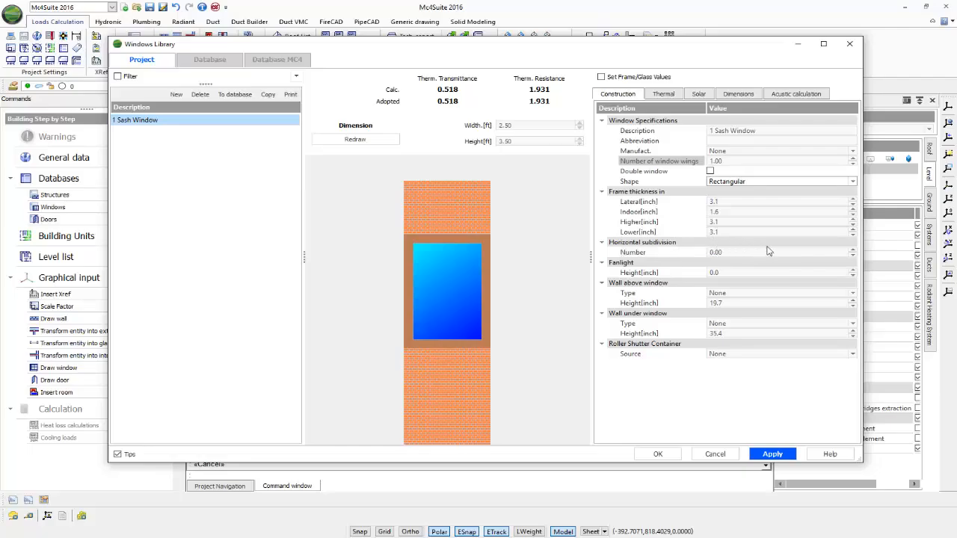
left_click(853, 250)
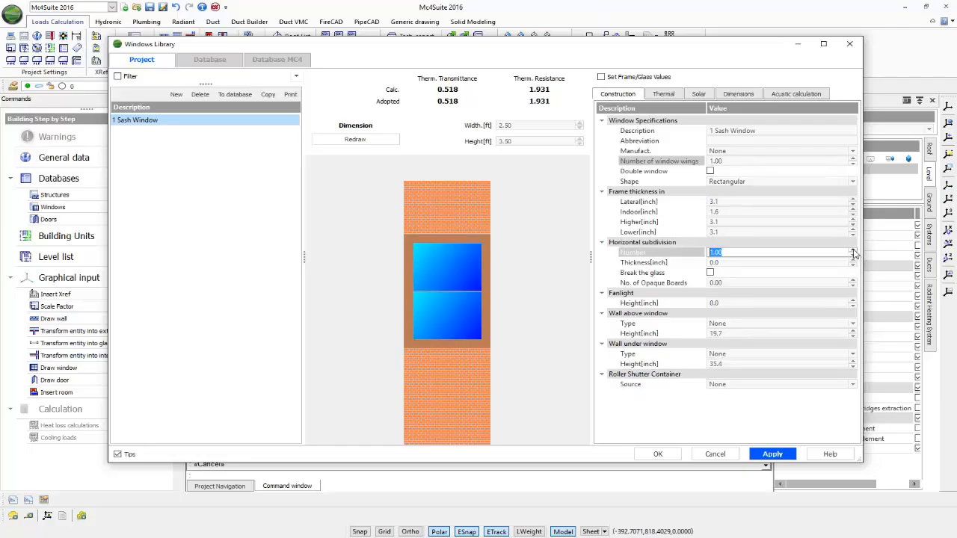
left_click(853, 256)
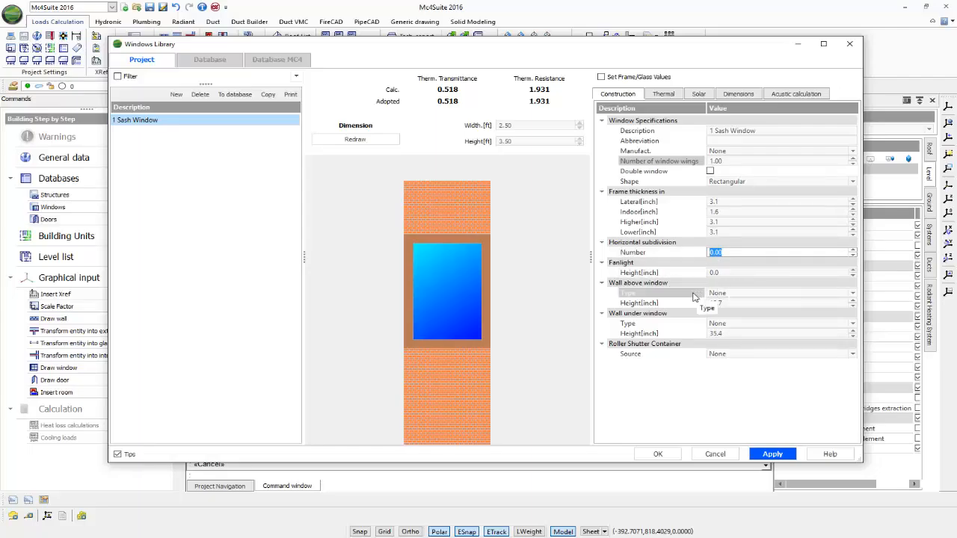
Step: Set both the wall above and the wall under the 1 Sash Window to type 8" Block/R19
left_click(853, 294)
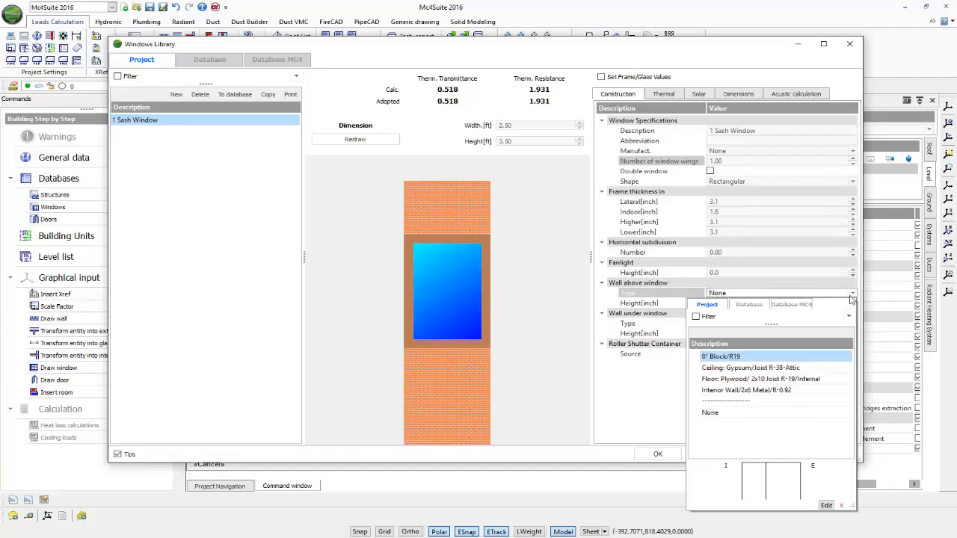
left_click_drag(728, 362, 727, 358)
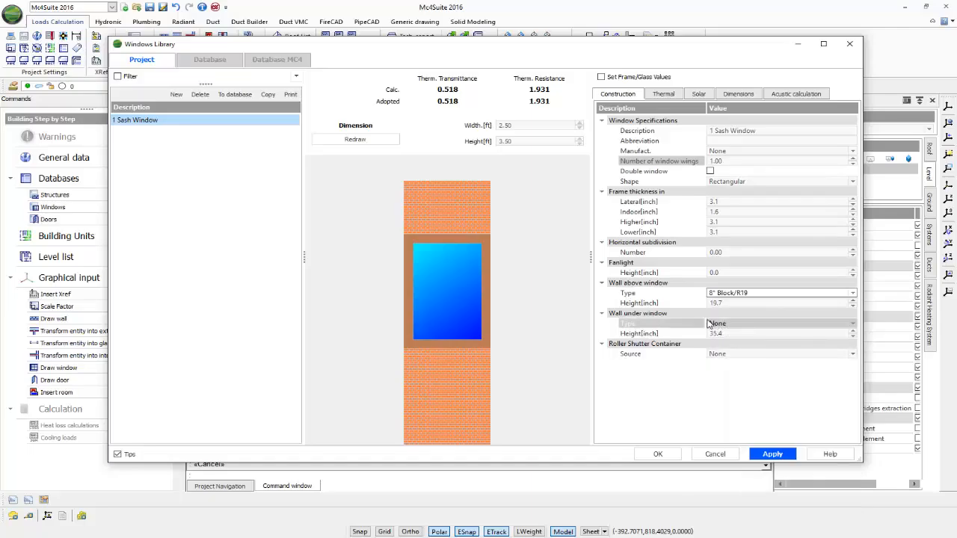
left_click(723, 324)
left_click(665, 325)
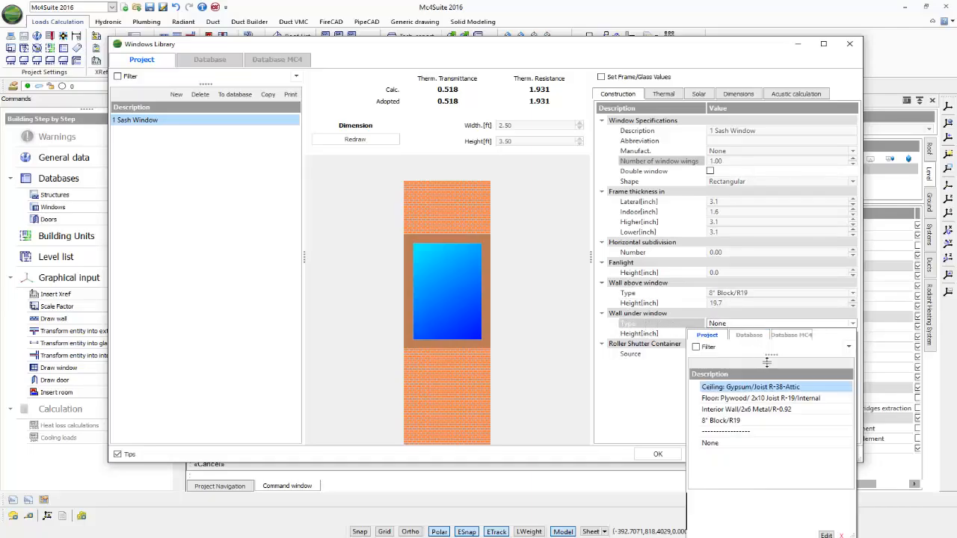
left_click(729, 422)
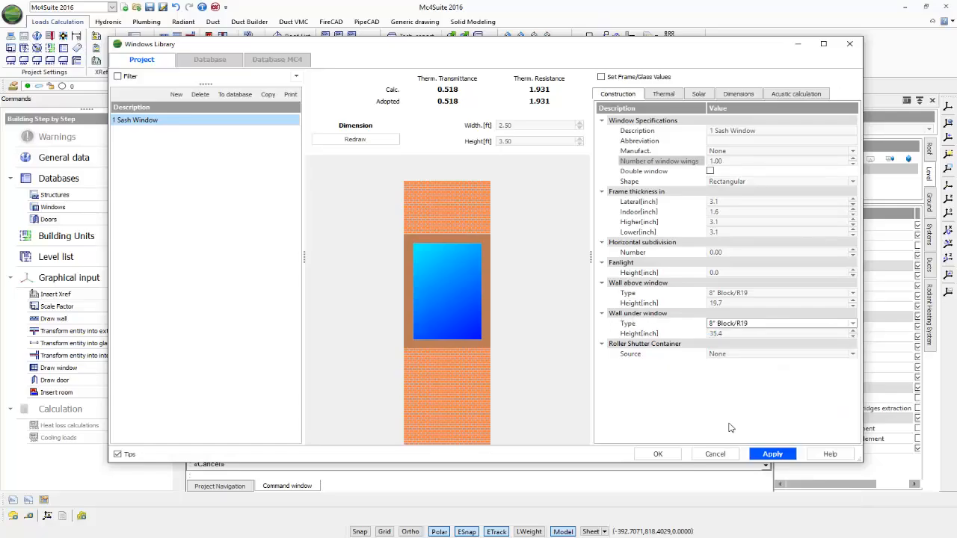
Step: Set the roller shutter container's source to Standards and its height to 0.50 ft
left_click(639, 356)
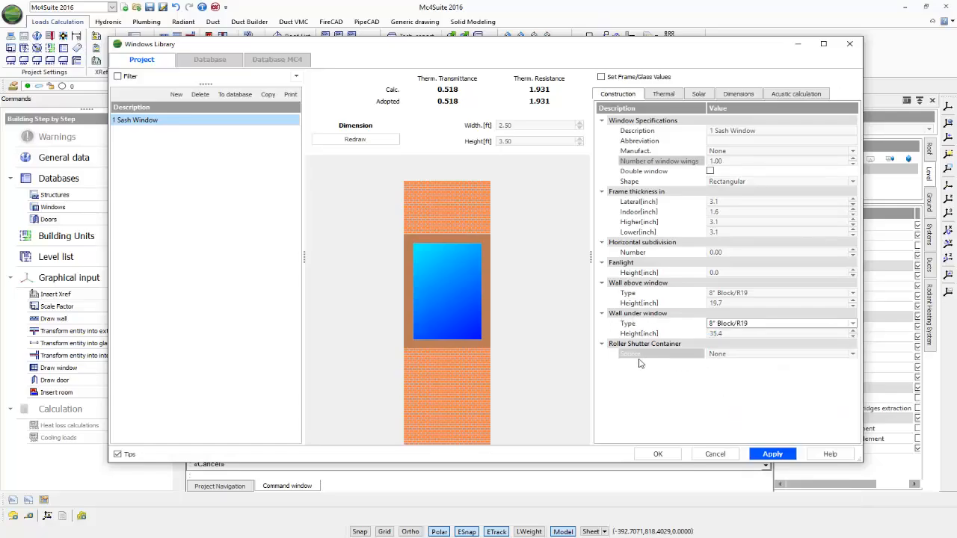
left_click(754, 357)
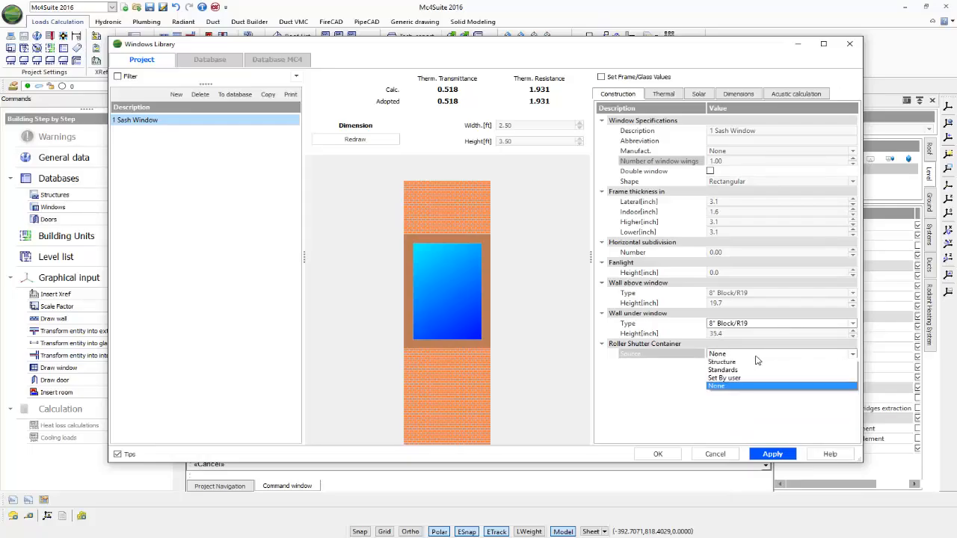
left_click(753, 370)
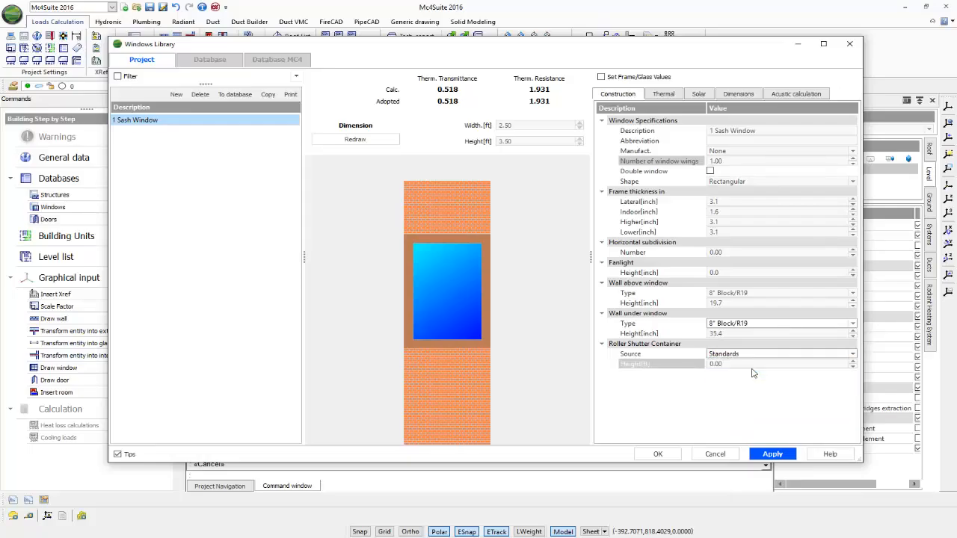
left_click(812, 365)
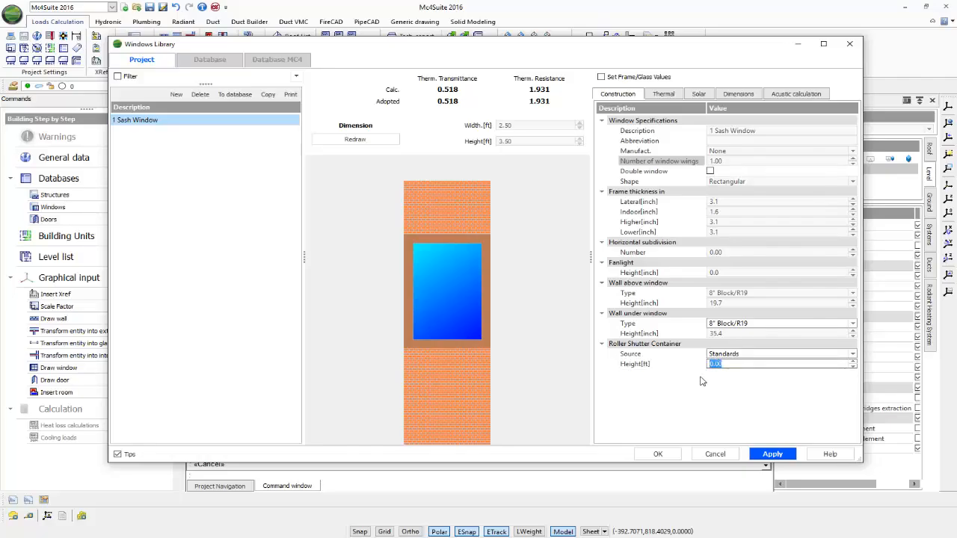
type("0.")
key("Return")
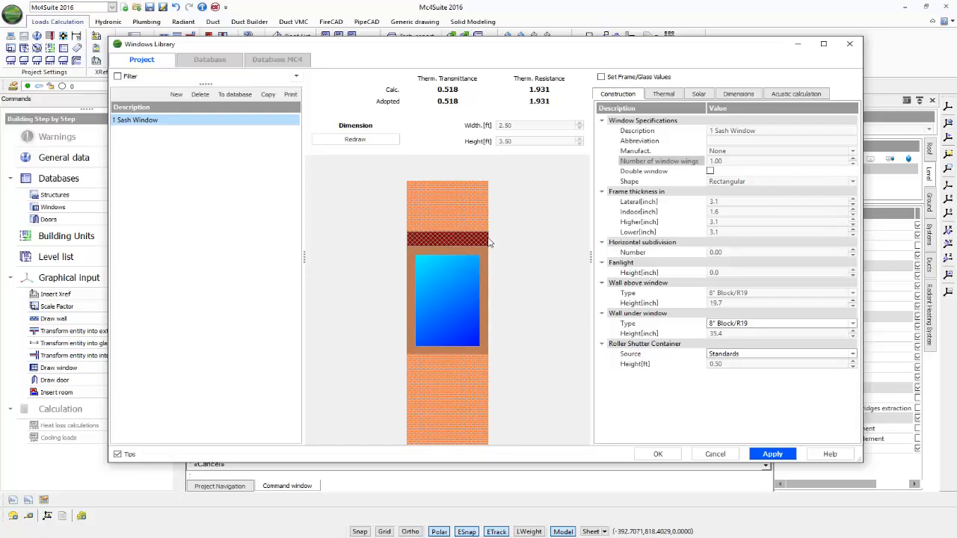
Step: Set the glass source in the 1 Sash Window's thermal properties to Standards
left_click(663, 94)
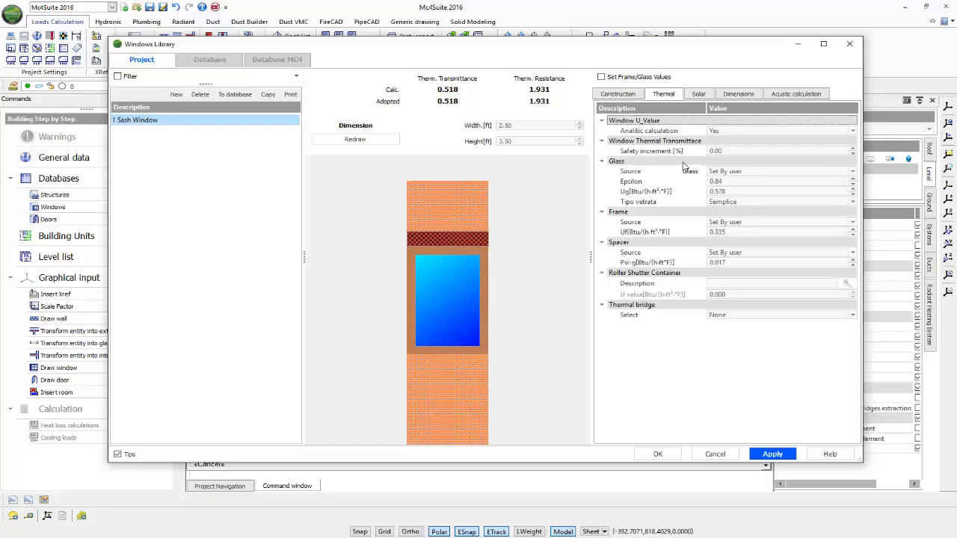
left_click(851, 174)
left_click(851, 172)
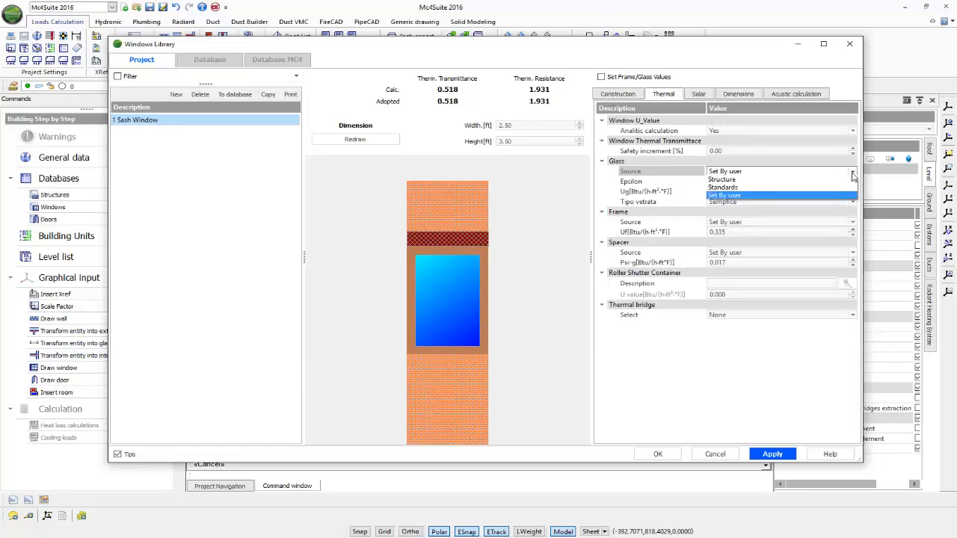
left_click(842, 189)
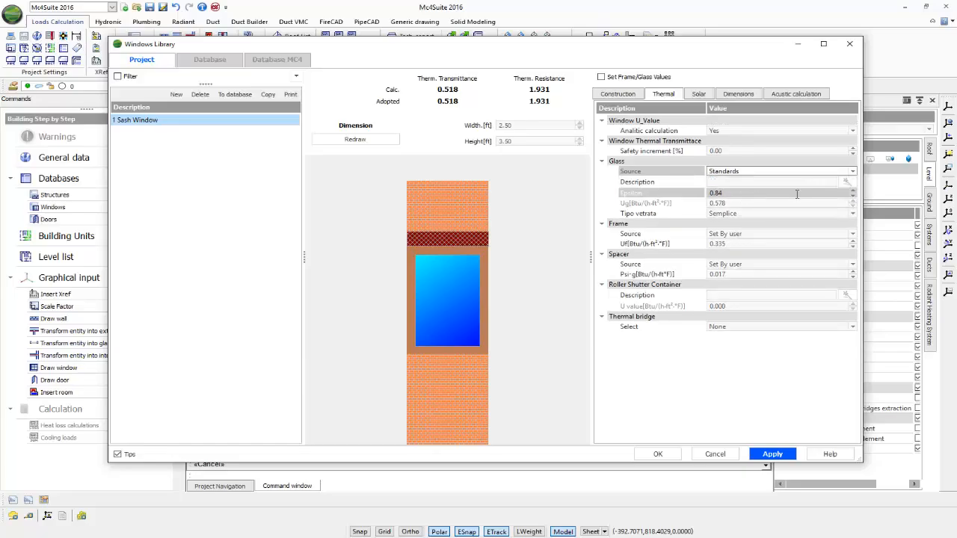
Step: Define the glass as triple glazing with two panes coated, emissivity <= 0.05, and the air-filled 1/8"-1/2"-1/8"-1/2"-1/8" dimensions
left_click(847, 185)
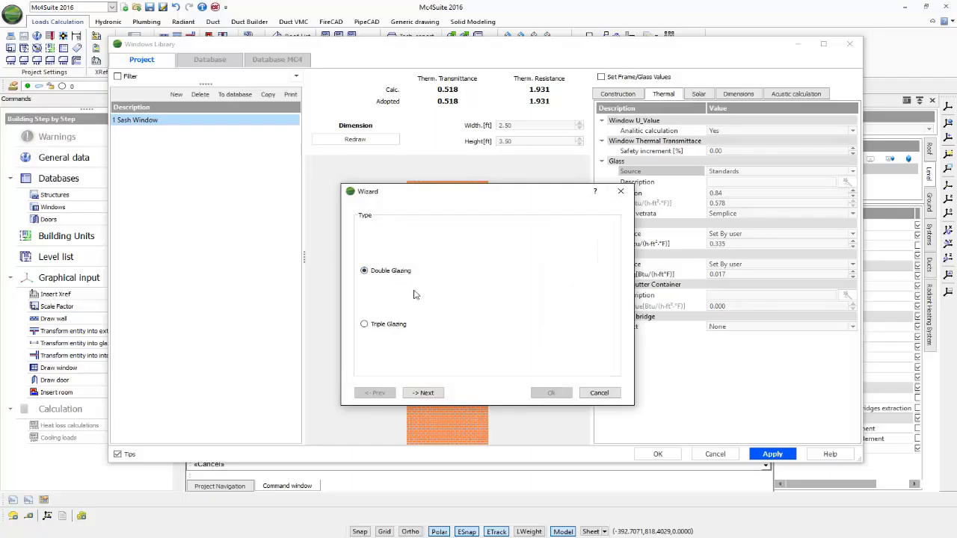
left_click(400, 330)
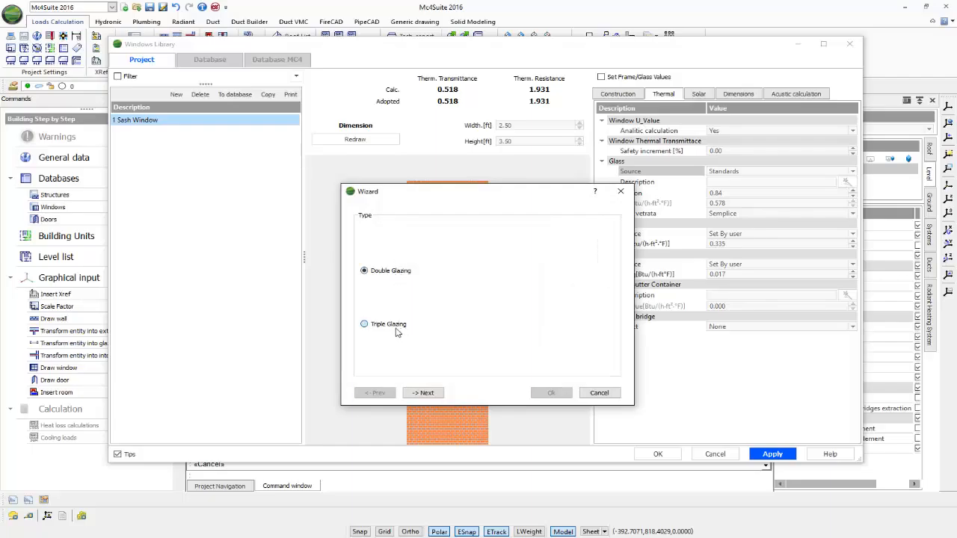
left_click(425, 394)
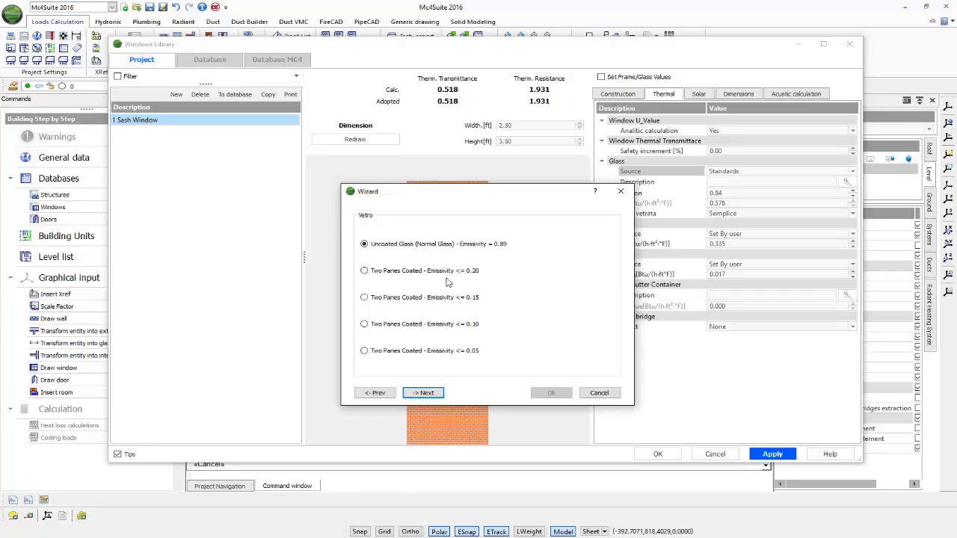
left_click(408, 351)
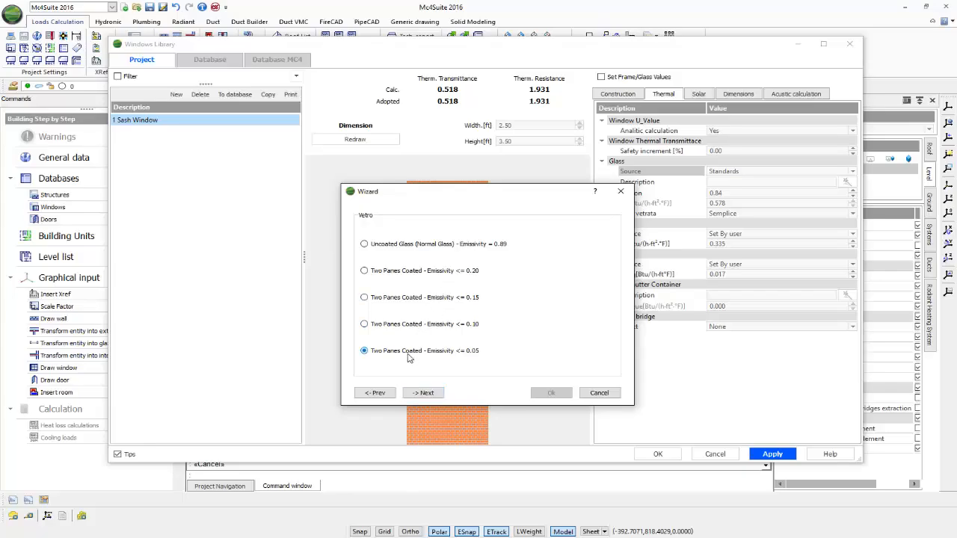
left_click(423, 394)
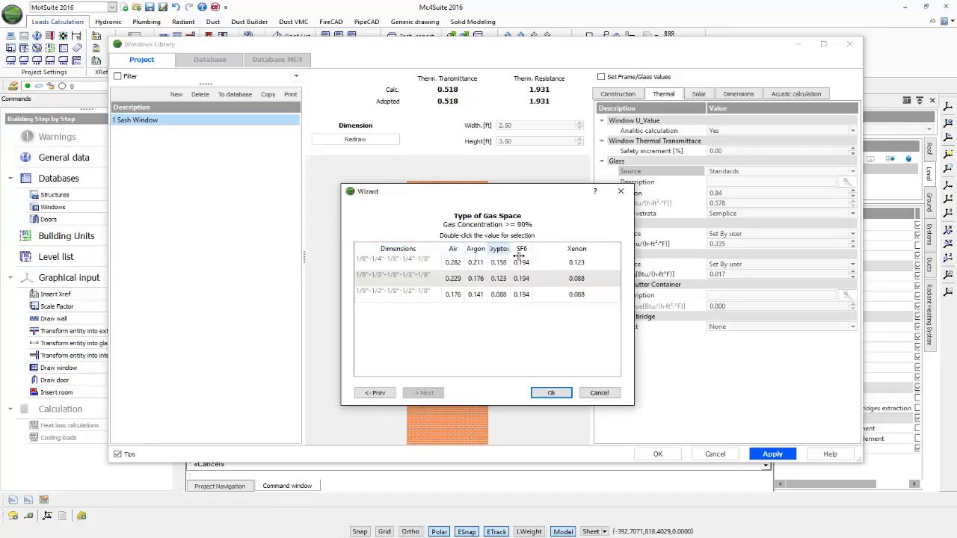
left_click_drag(512, 252, 532, 255)
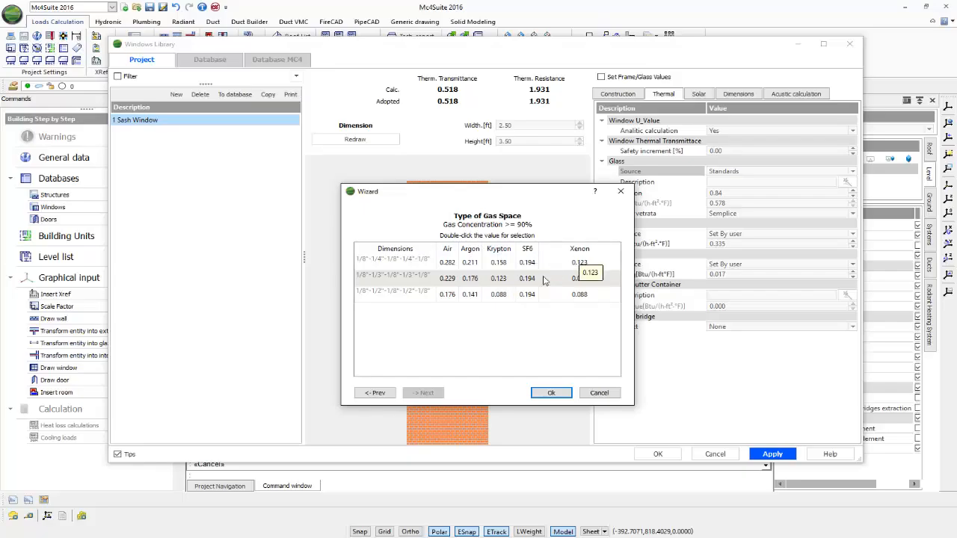
left_click(450, 296)
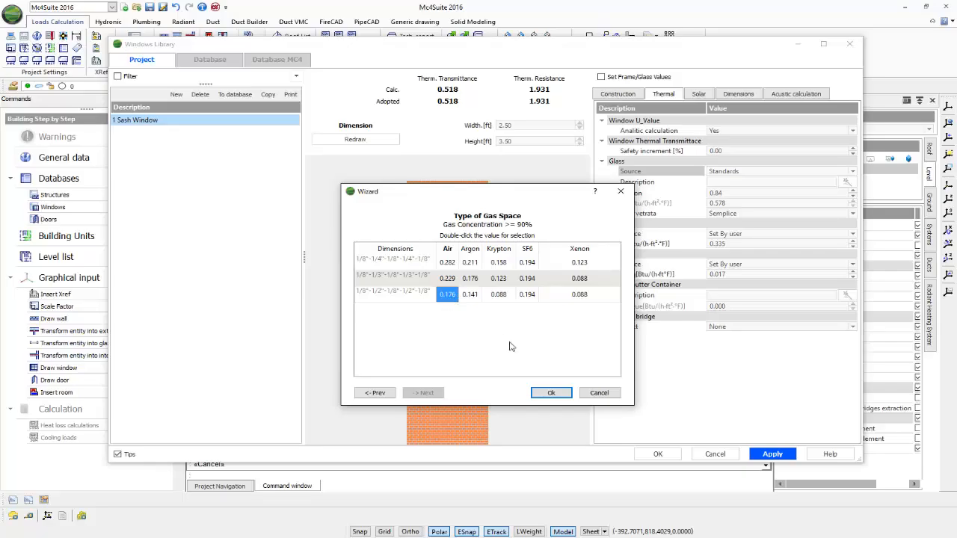
left_click(551, 393)
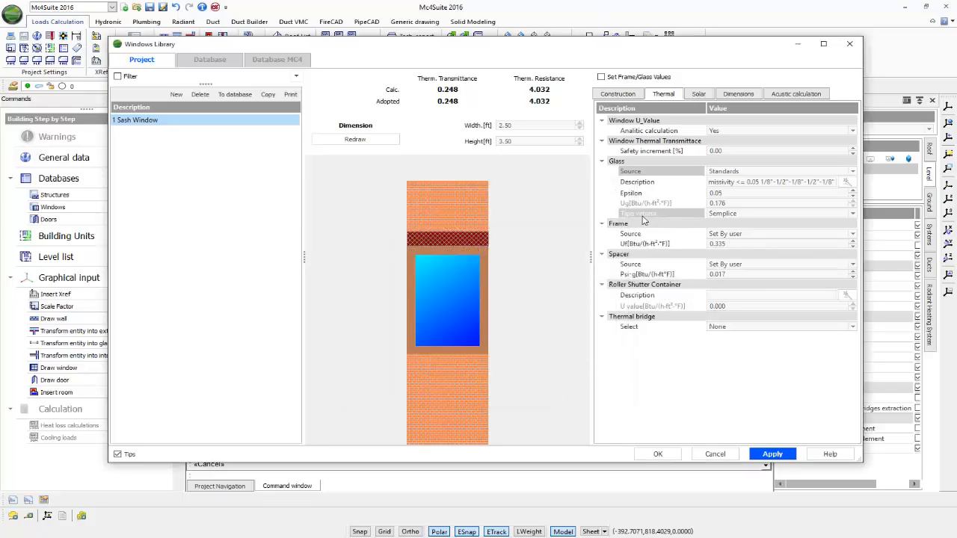
Step: Set the glazing type to Tripla and the frame to Softwood, d= 6" from the Standards source
left_click(853, 215)
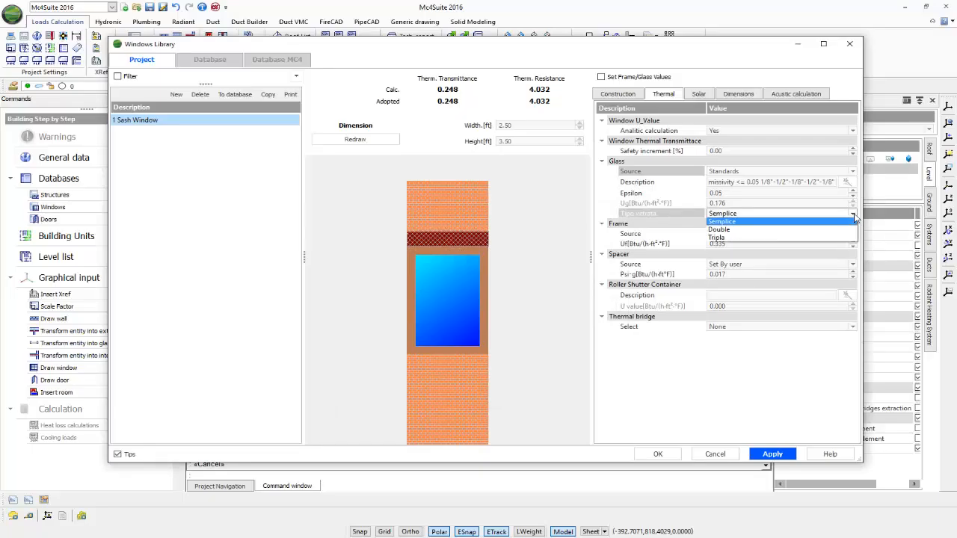
left_click(830, 238)
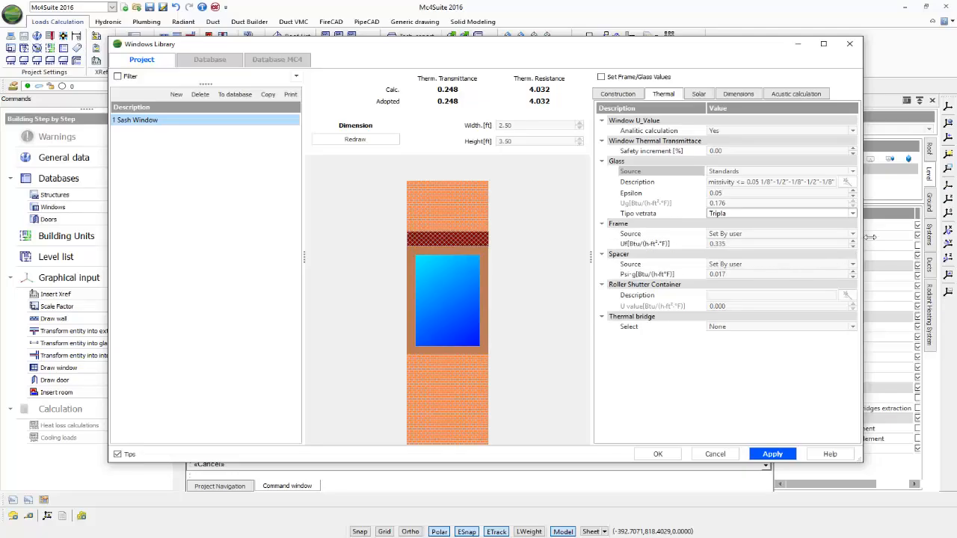
left_click(837, 235)
left_click(838, 249)
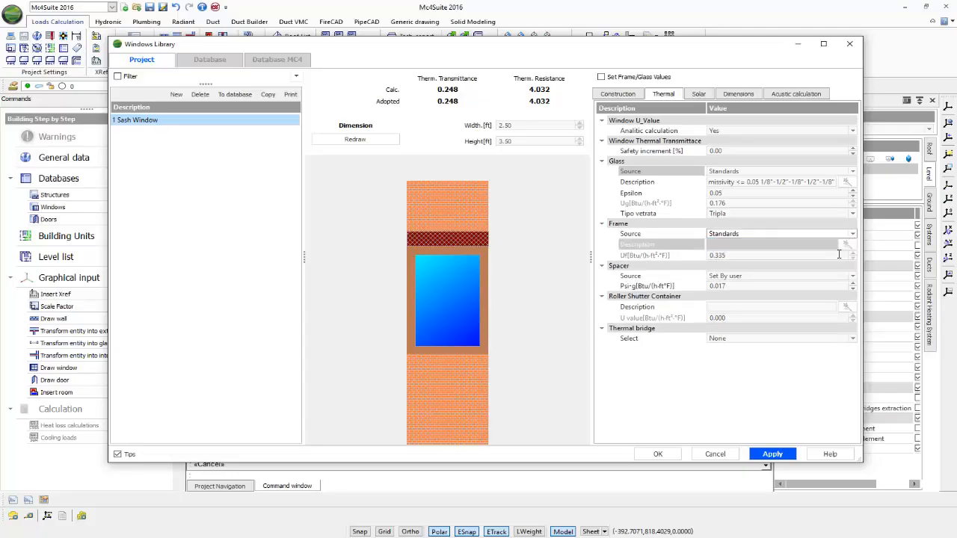
left_click(847, 245)
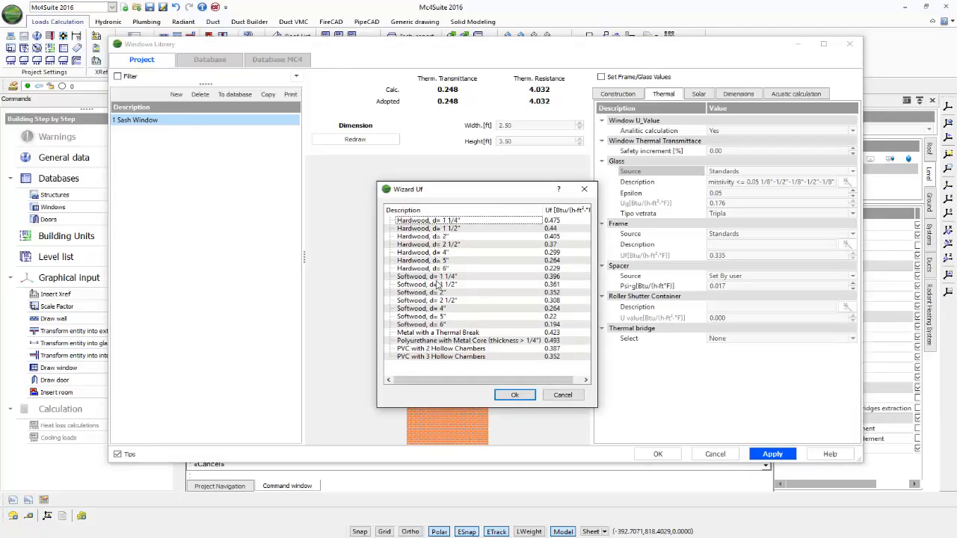
left_click(434, 326)
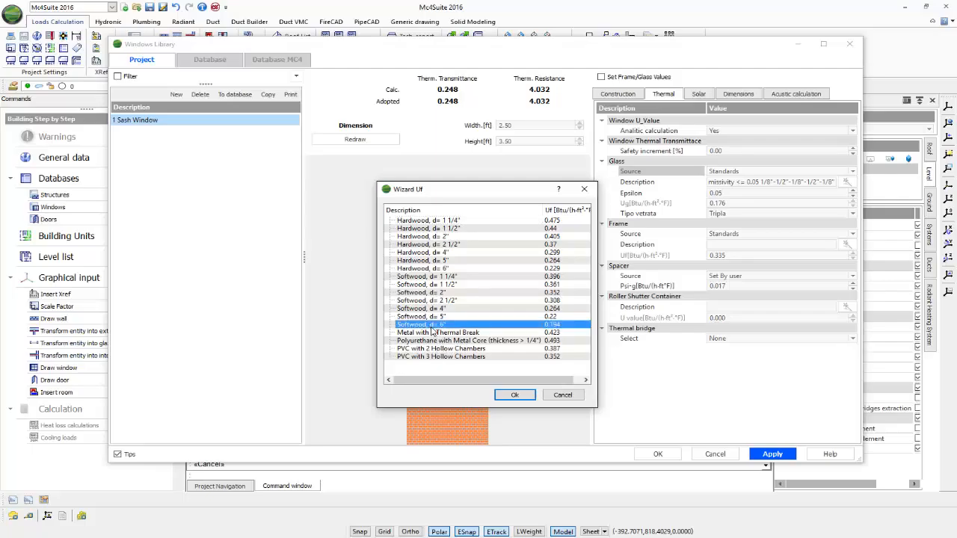
left_click(515, 395)
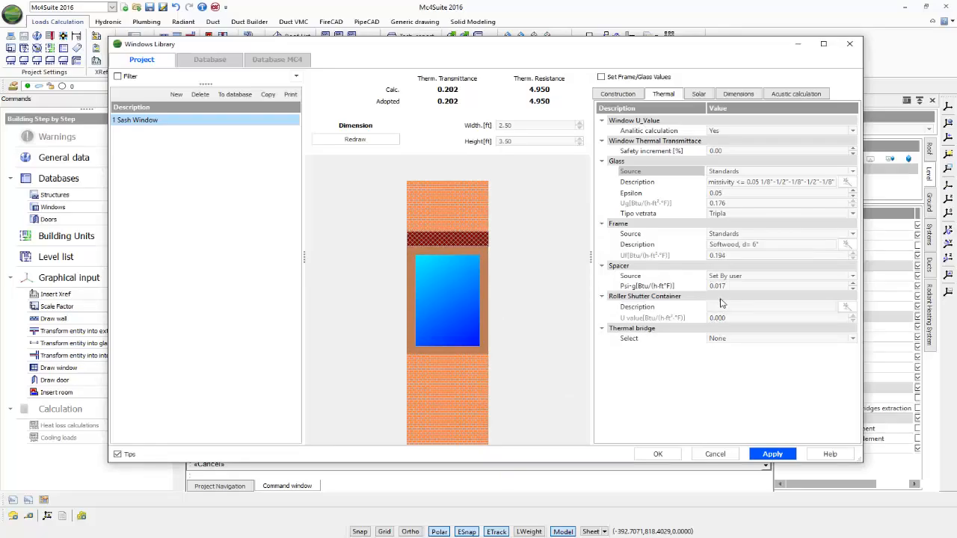
Step: Assign the Insulated Roller Shutter Container entry to the window's roller shutter container
left_click(752, 306)
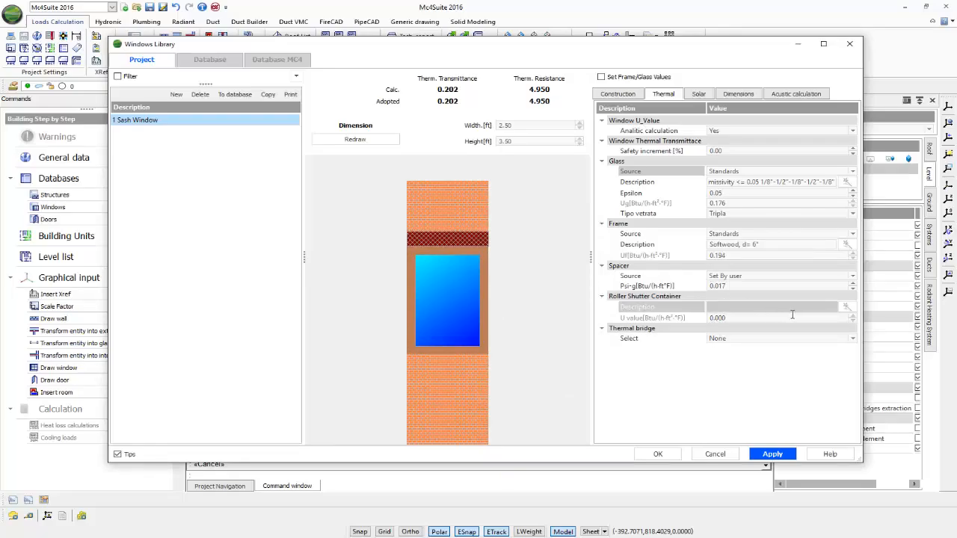
left_click(848, 308)
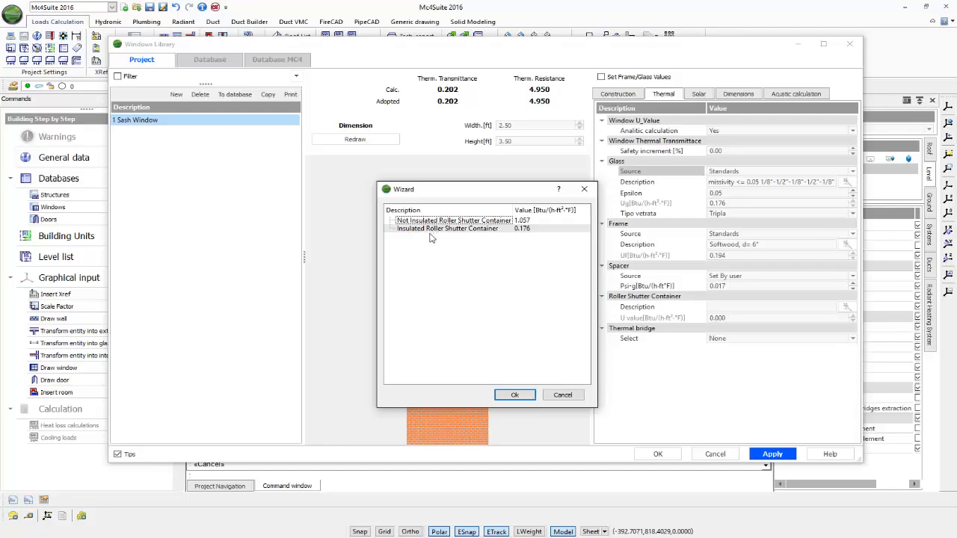
left_click(431, 230)
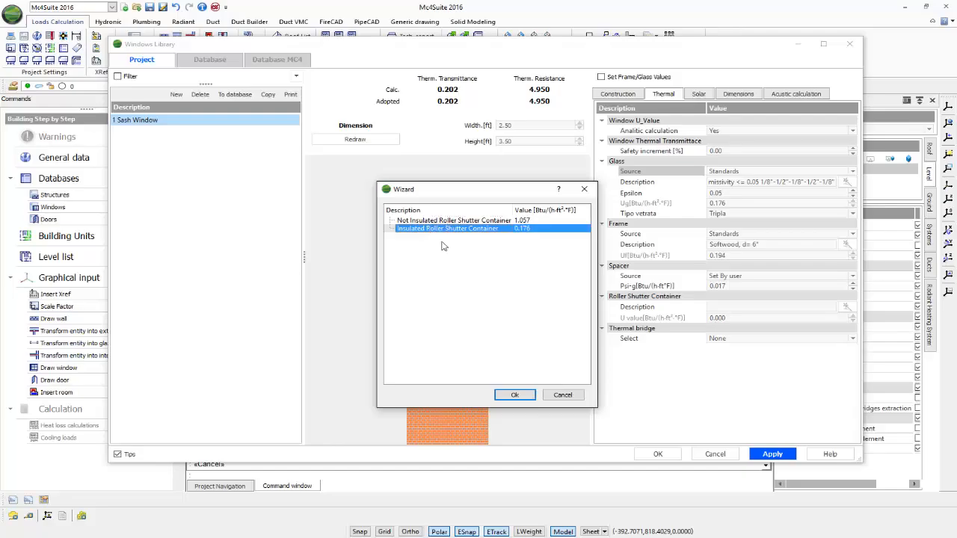
left_click(515, 395)
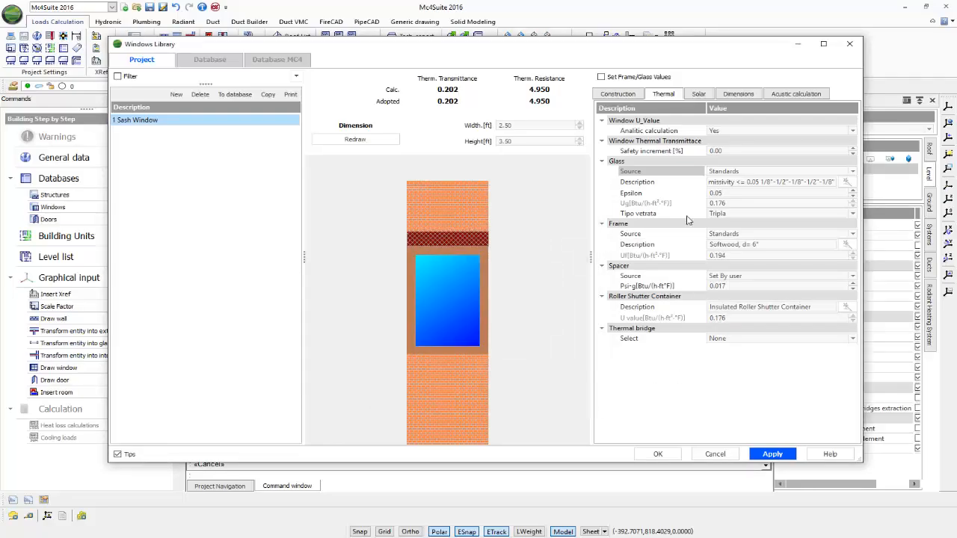
Step: Set the window's glass and shade shading factor to 0.4, for insulating glazing with heat absorbing roller shade out od
left_click(699, 95)
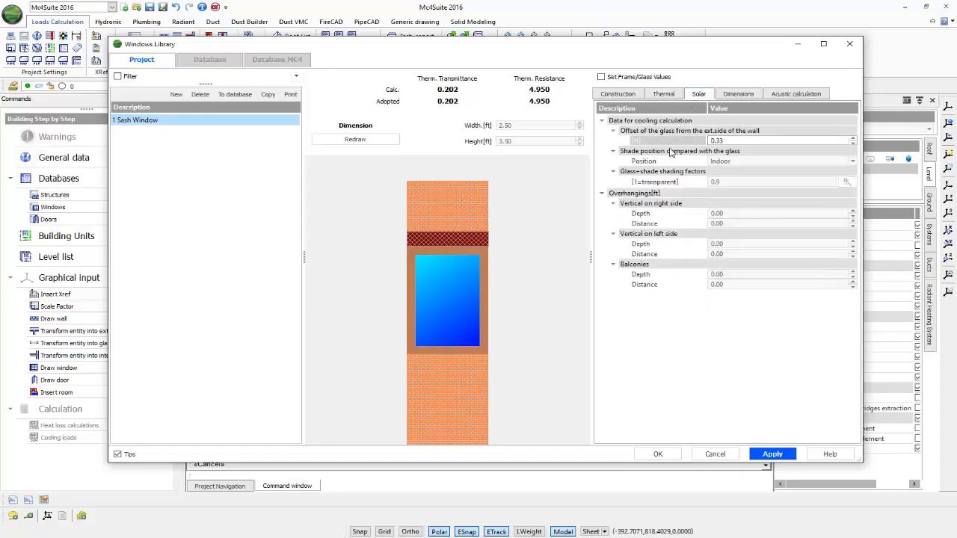
left_click(855, 186)
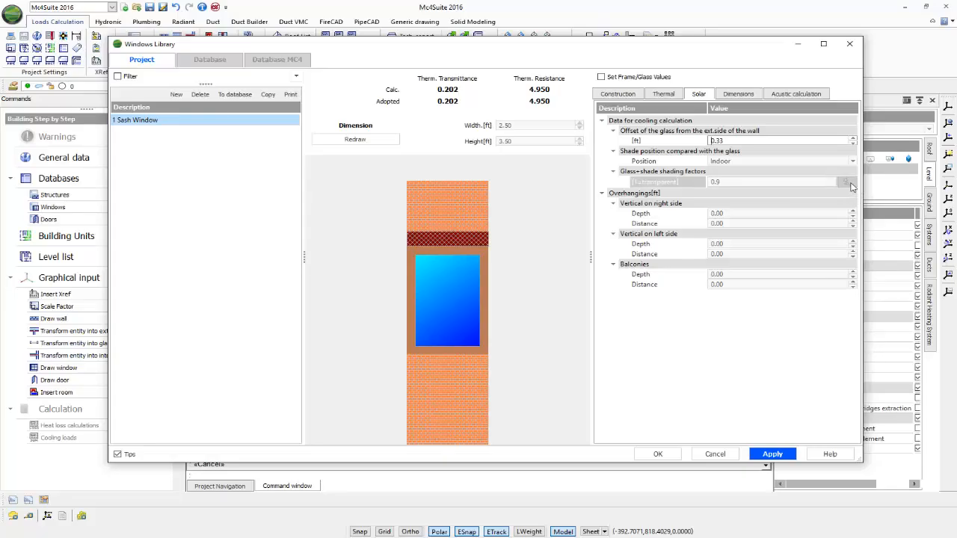
left_click(848, 183)
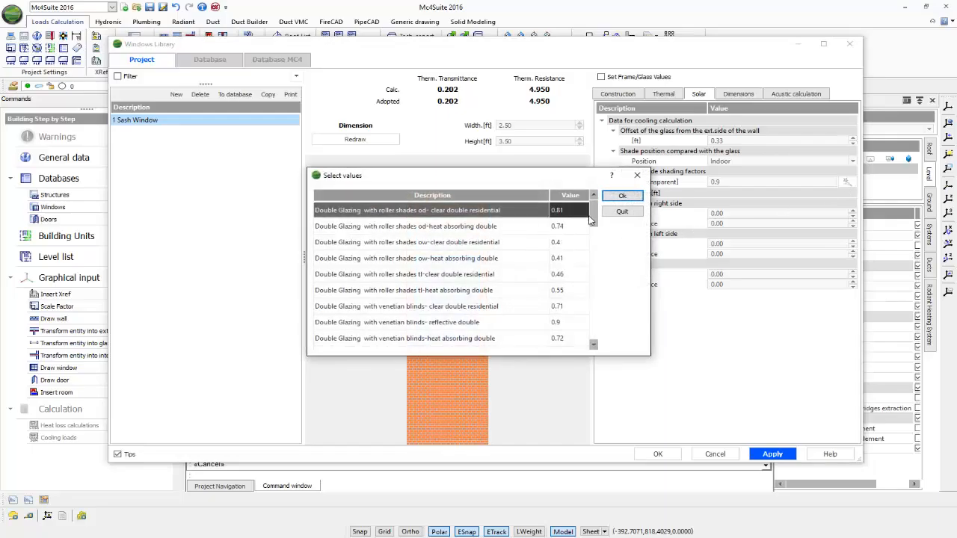
left_click_drag(592, 222, 593, 252)
left_click(469, 245)
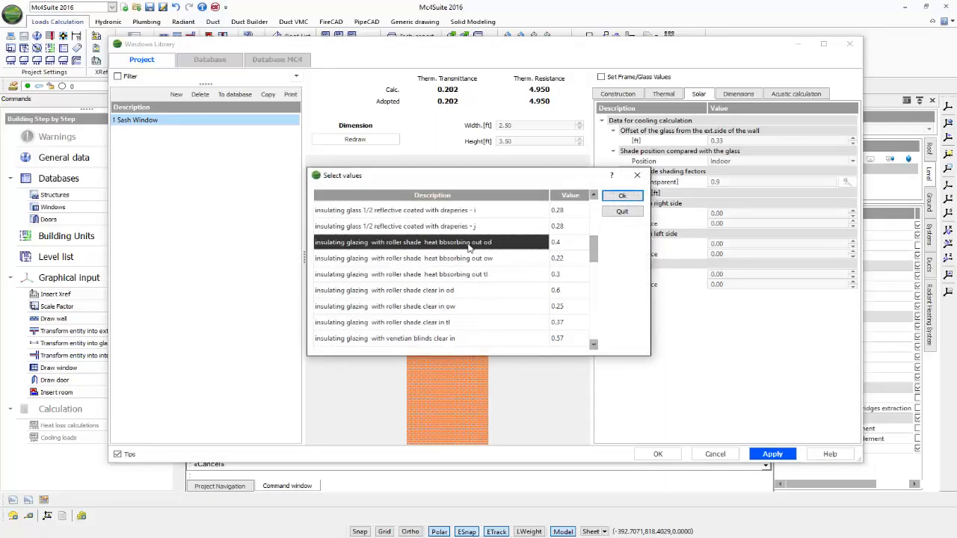
left_click(622, 196)
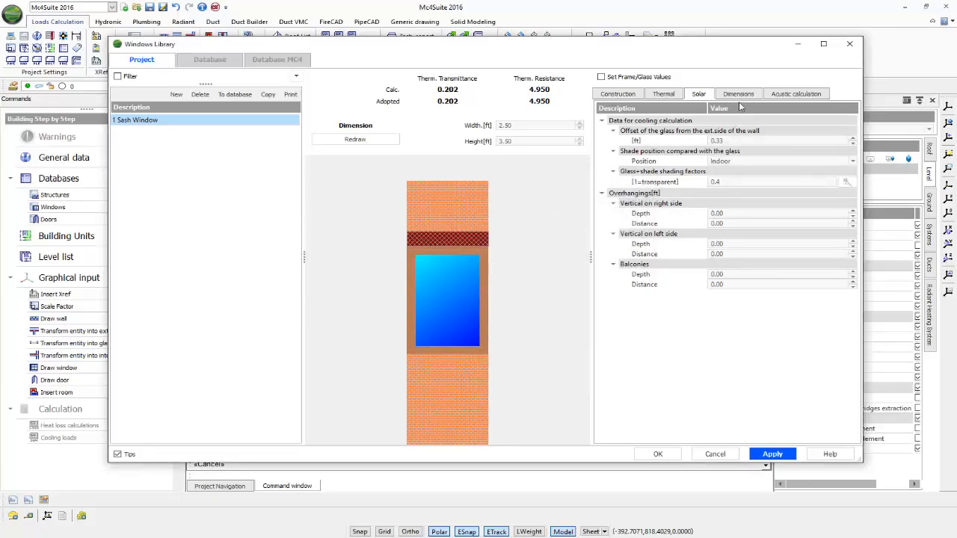
Step: Try a width of 5.78 ft for the 1 Sash Window, returning it to 2.50 ft
left_click(737, 94)
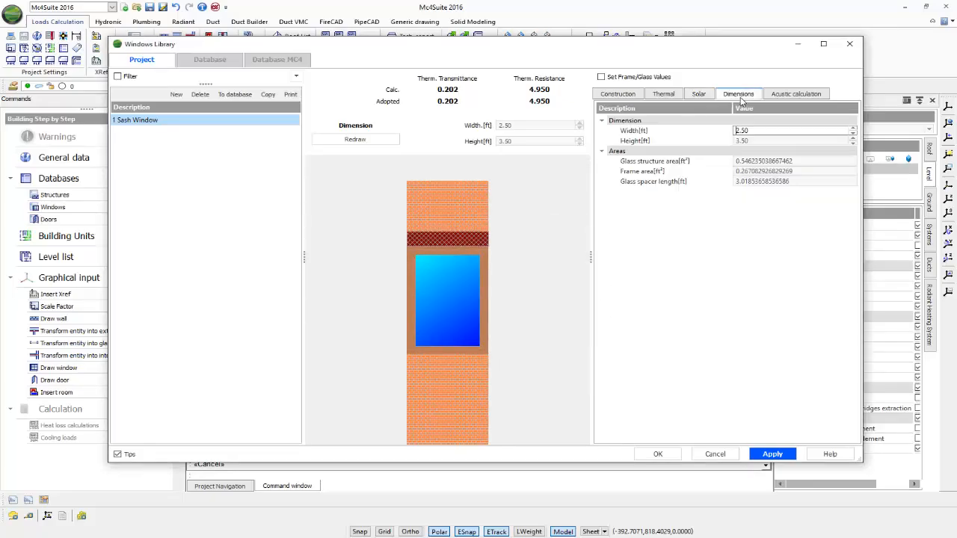
left_click(854, 131)
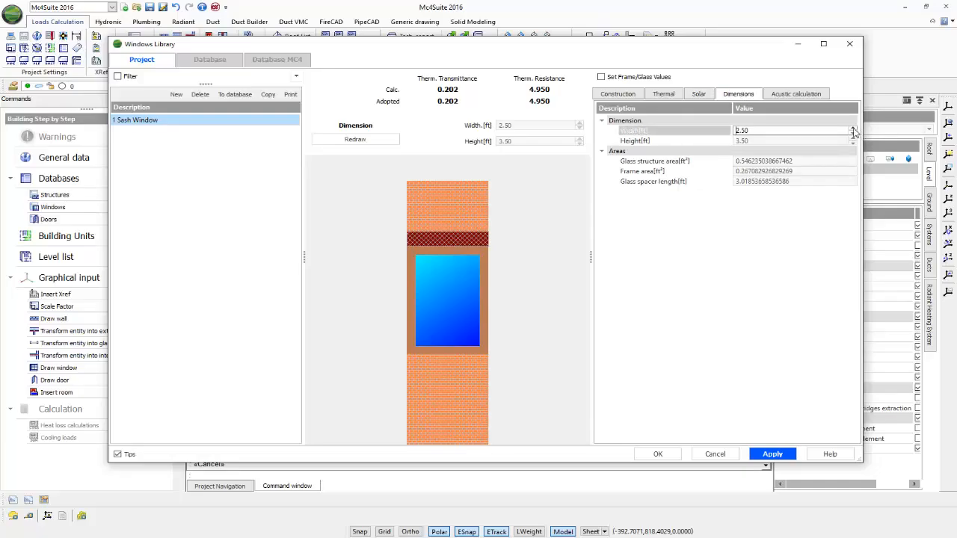
left_click(852, 130)
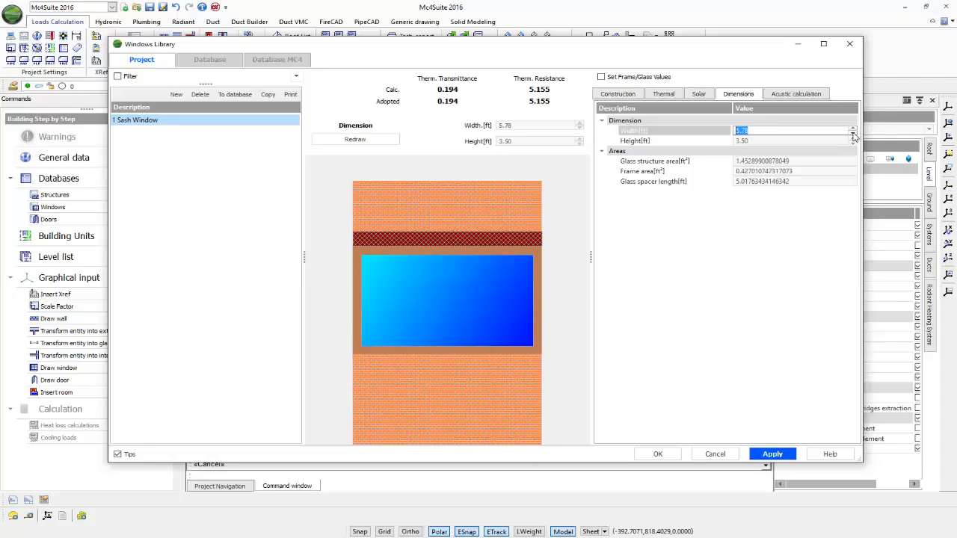
left_click(853, 135)
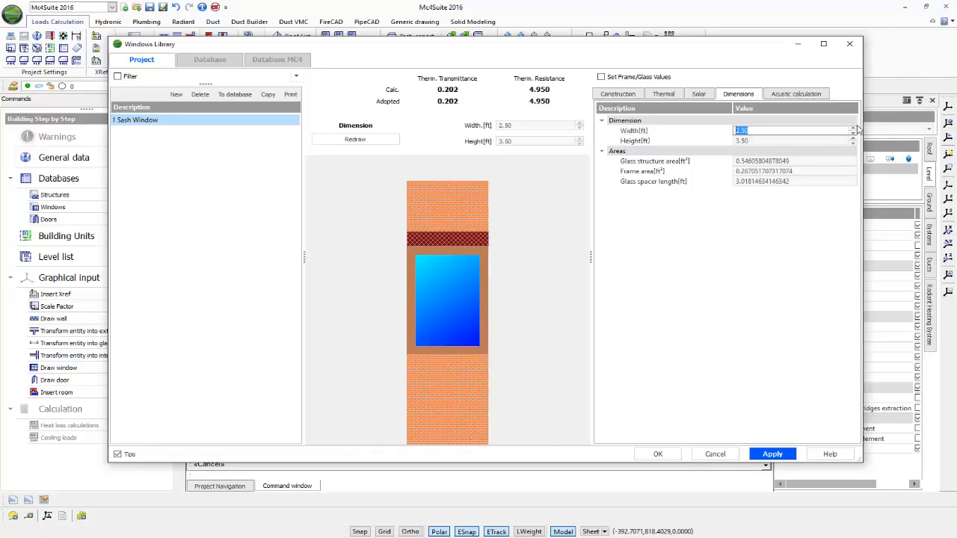
Step: Review the window's acoustic calculation data and dimensions, and save the window definition to the project library
left_click(800, 95)
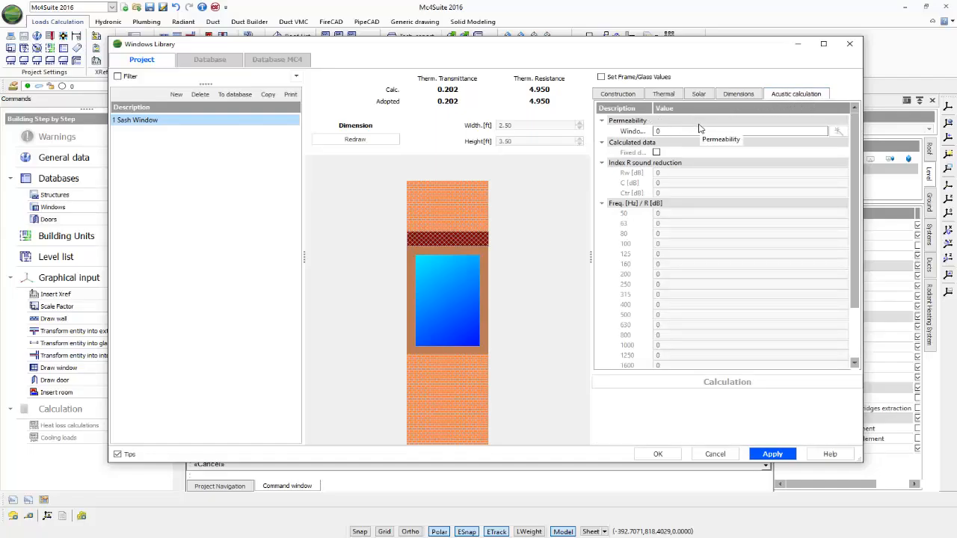
left_click(737, 96)
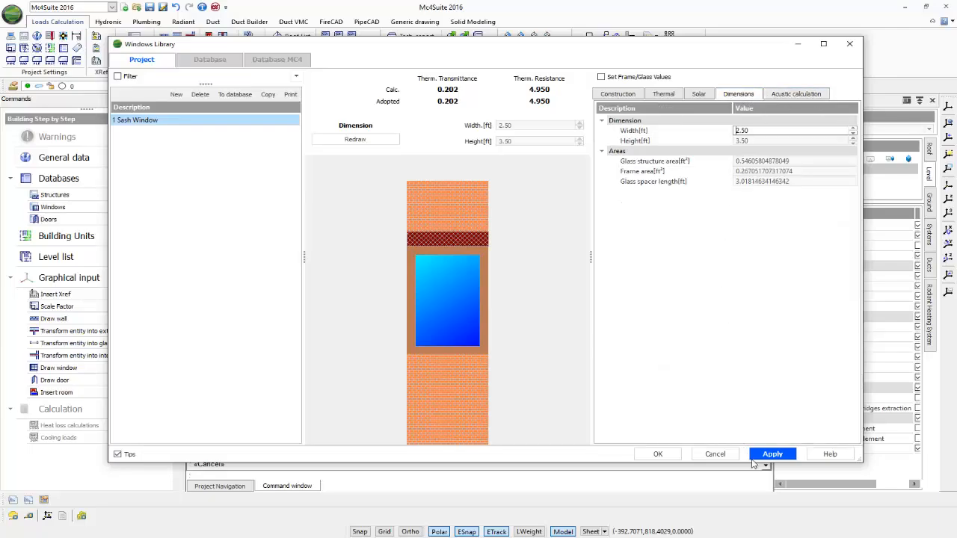
left_click(658, 453)
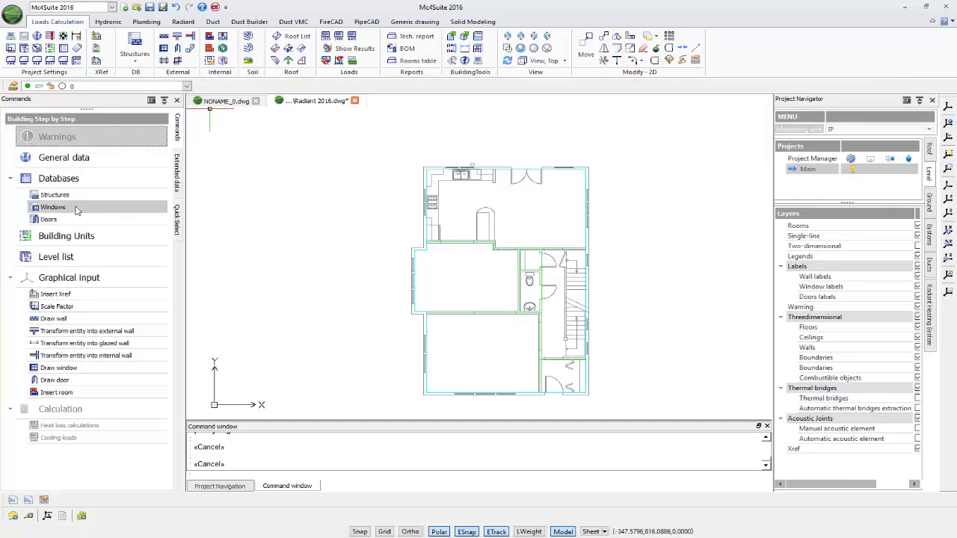
Step: Place a 1 Sash Window on the upper exterior wall at the opening between the double doors and the right corner
left_click(75, 371)
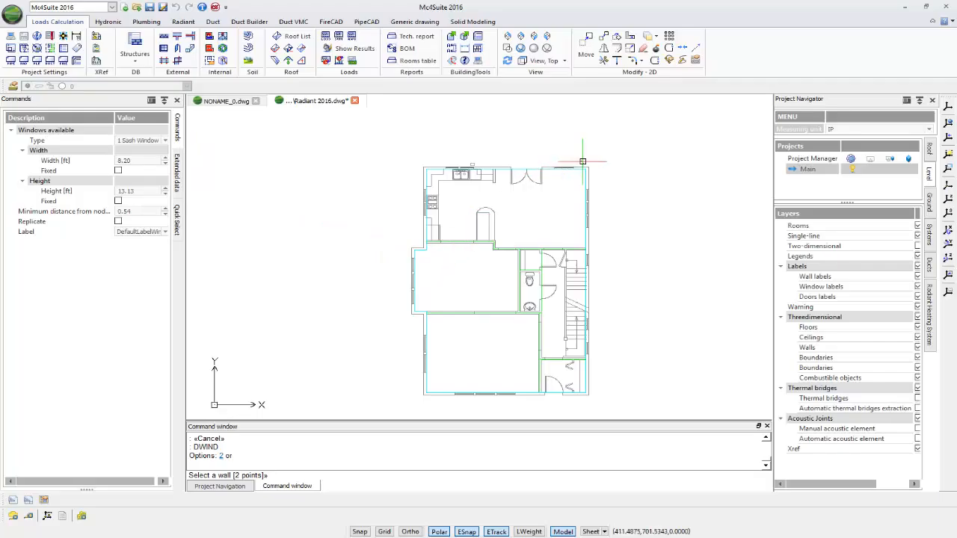
scroll(583, 161, "up", 3)
scroll(551, 196, "up", 2)
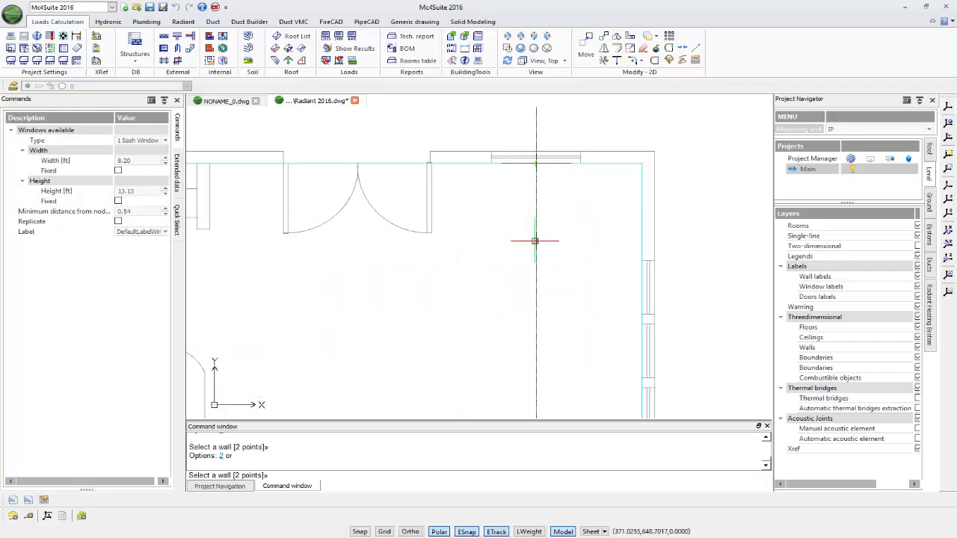
key("Escape")
Step: Stretch both ends of the placed window to match the edges of the opening drawn on the floor plan
scroll(586, 202, "up", 2)
scroll(559, 187, "up", 1)
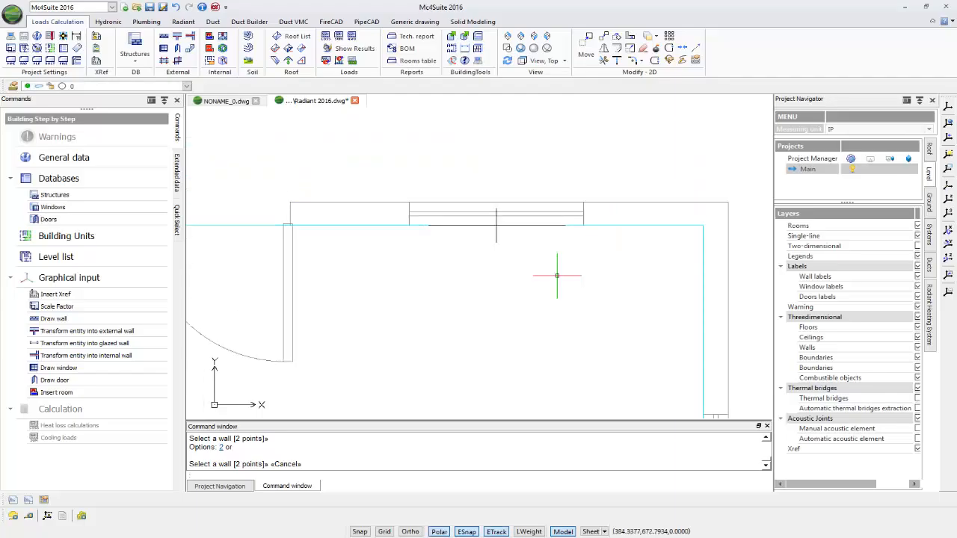
left_click(495, 240)
left_click(496, 211)
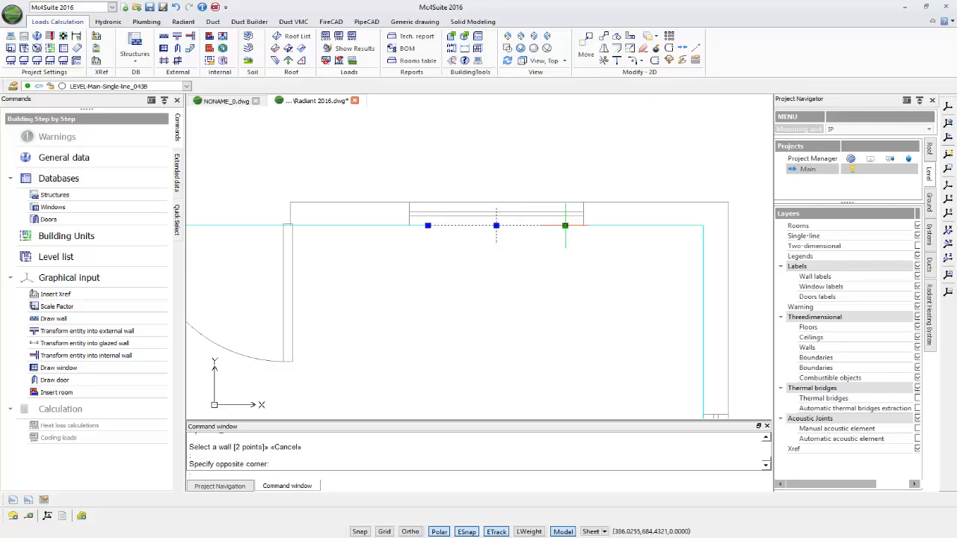
left_click(565, 225)
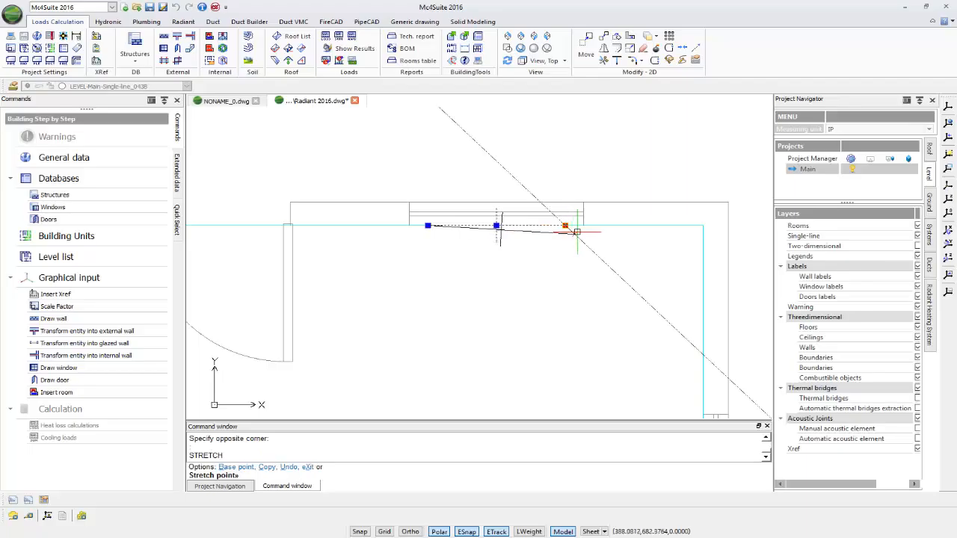
left_click(583, 225)
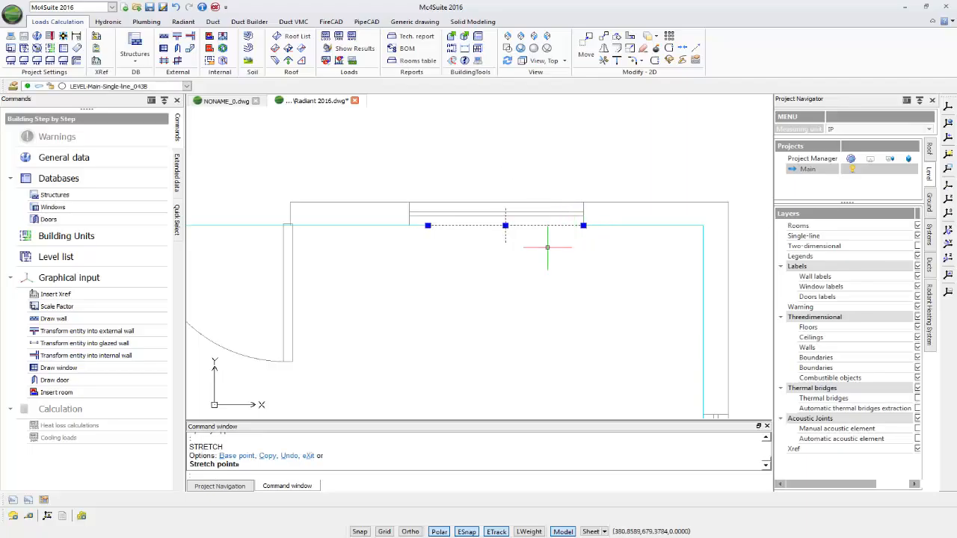
left_click(427, 225)
left_click(409, 225)
key("Escape")
Step: Draw a 1 Sash Window with the 2 points option across the uppermost opening of the right exterior wall
scroll(461, 271, "down", 5)
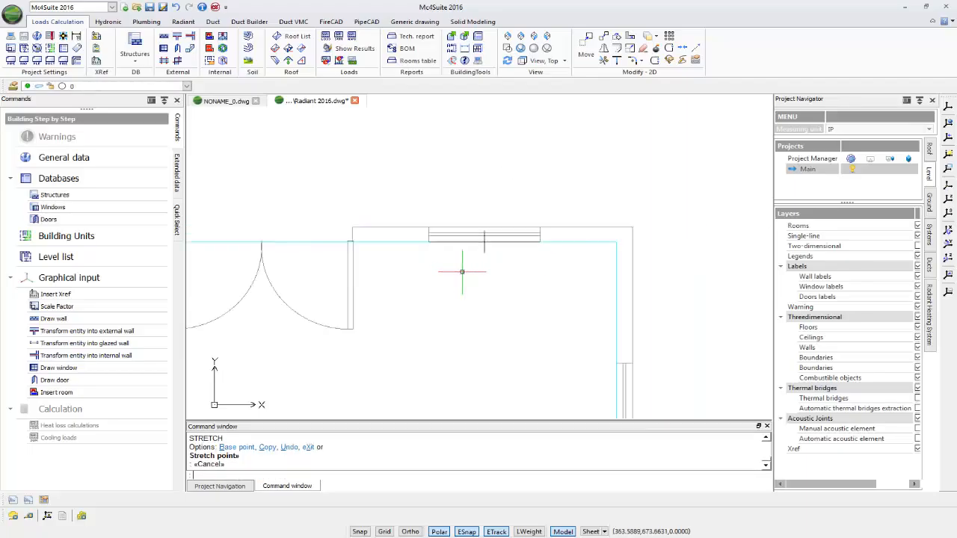
middle_click_drag(471, 312, 498, 243)
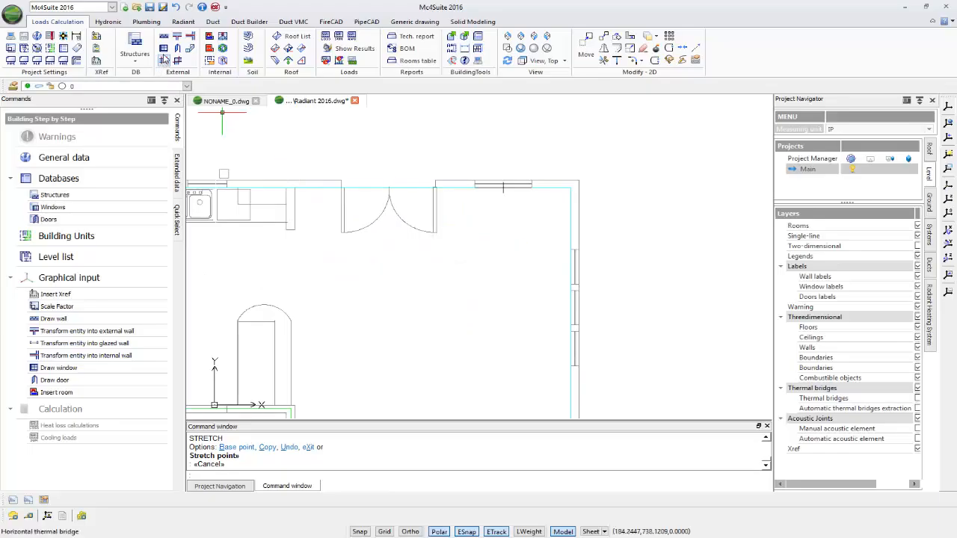
left_click(164, 60)
right_click(467, 261)
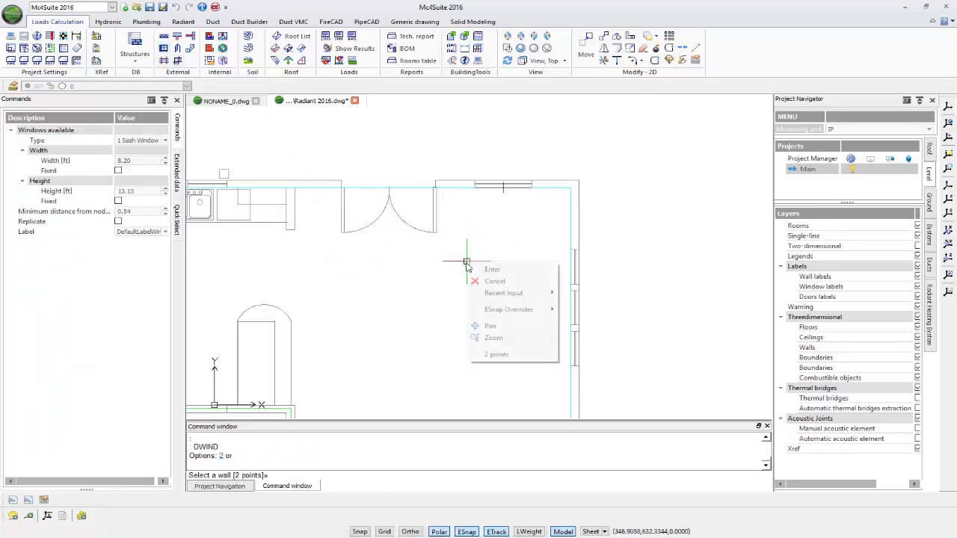
left_click(482, 354)
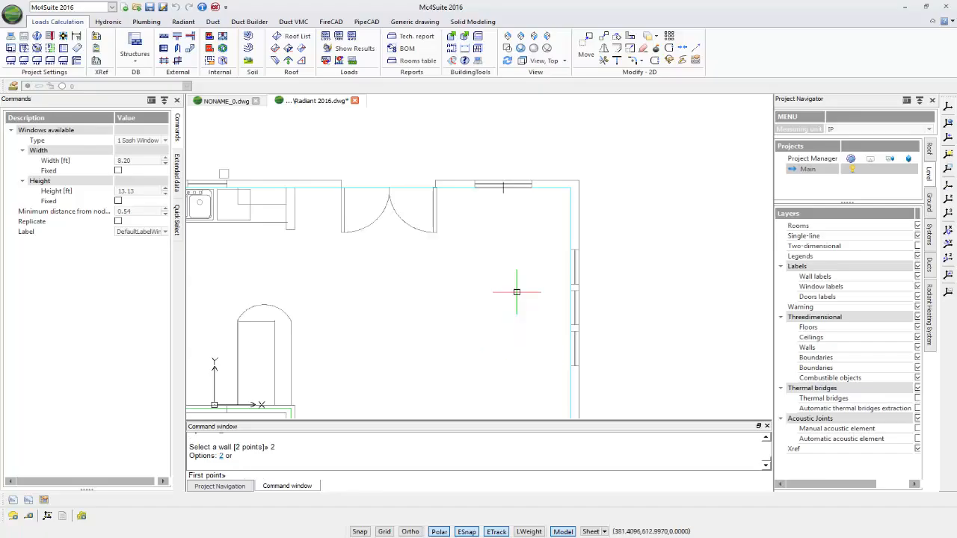
scroll(572, 257, "up", 5)
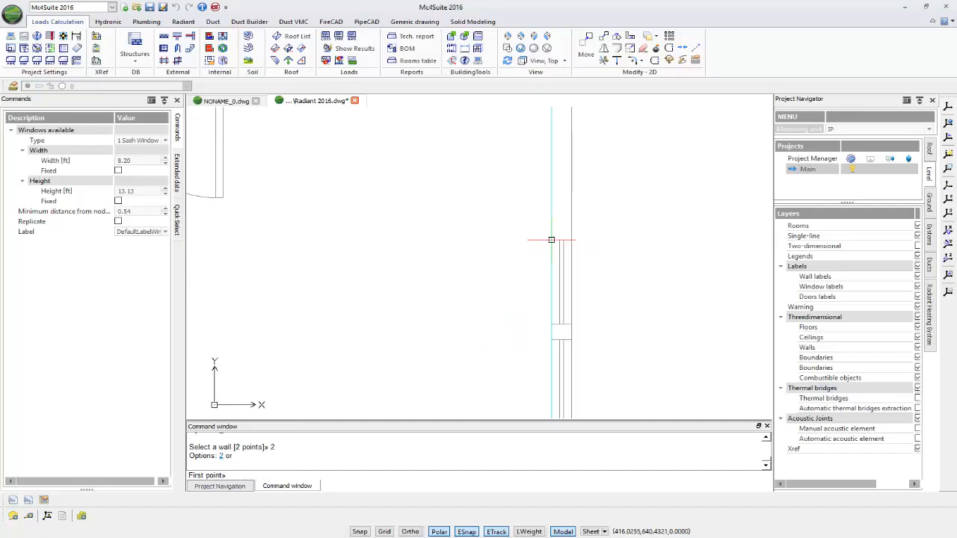
left_click(550, 240)
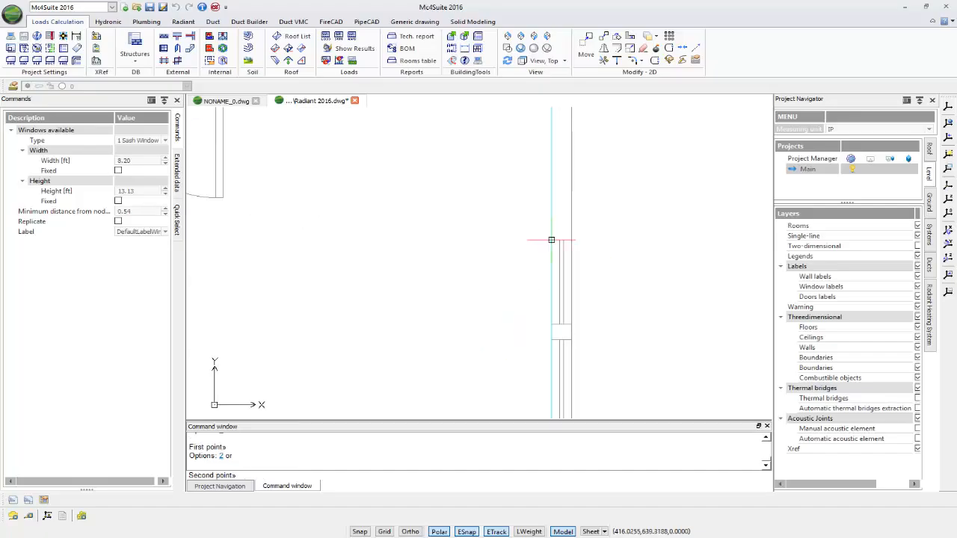
left_click(551, 324)
Step: Draw windows by two points across the second and third openings of the upper room's right exterior wall
middle_click_drag(467, 337, 484, 210)
left_click(547, 198)
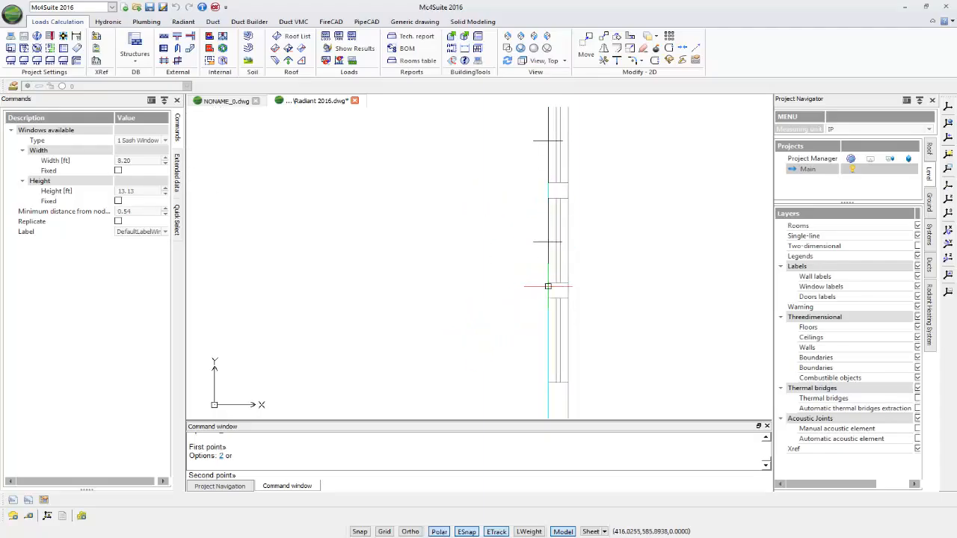
left_click(548, 286)
left_click(548, 298)
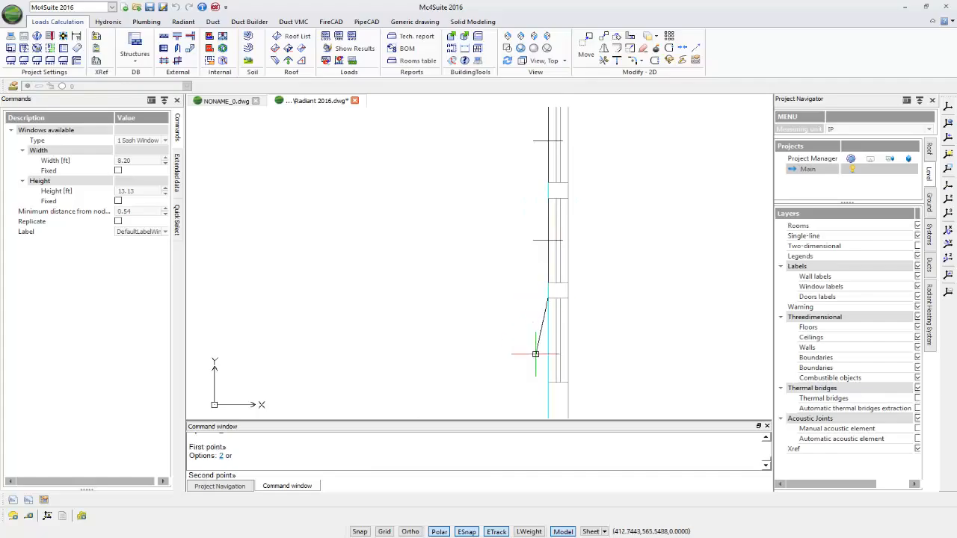
left_click(548, 382)
Step: Draw three windows by two points across the openings beside the staircase in the right exterior wall
scroll(486, 346, "down", 5)
mouse_move(514, 372)
middle_mouse_down()
mouse_move(531, 323)
mouse_move(551, 165)
middle_mouse_up()
left_click(547, 196)
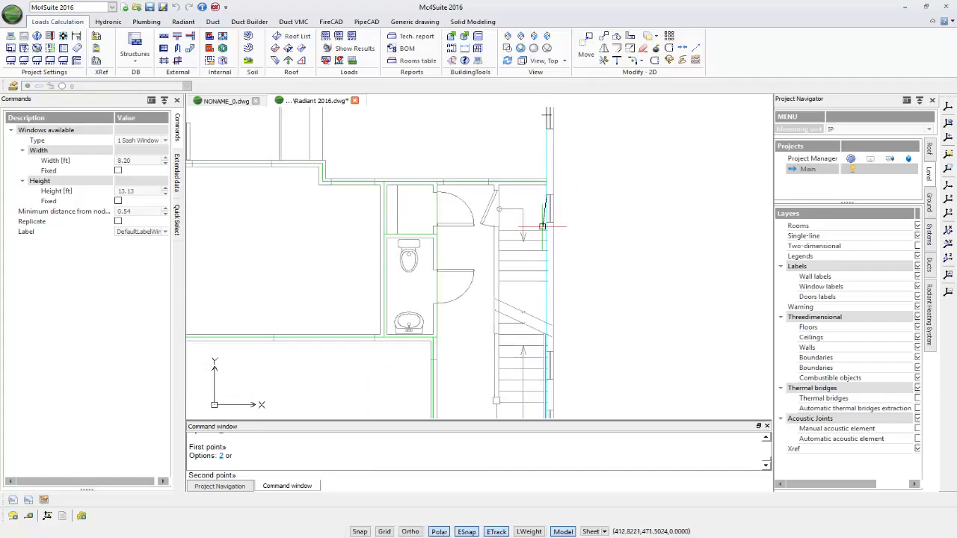
left_click(545, 225)
scroll(543, 362, "up", 4)
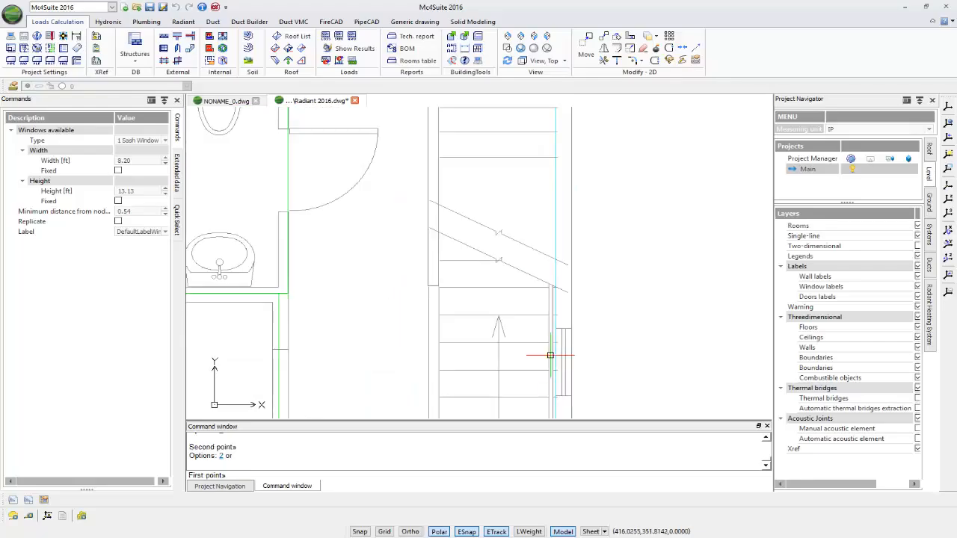
left_click(558, 331)
middle_click_drag(566, 337, 584, 212)
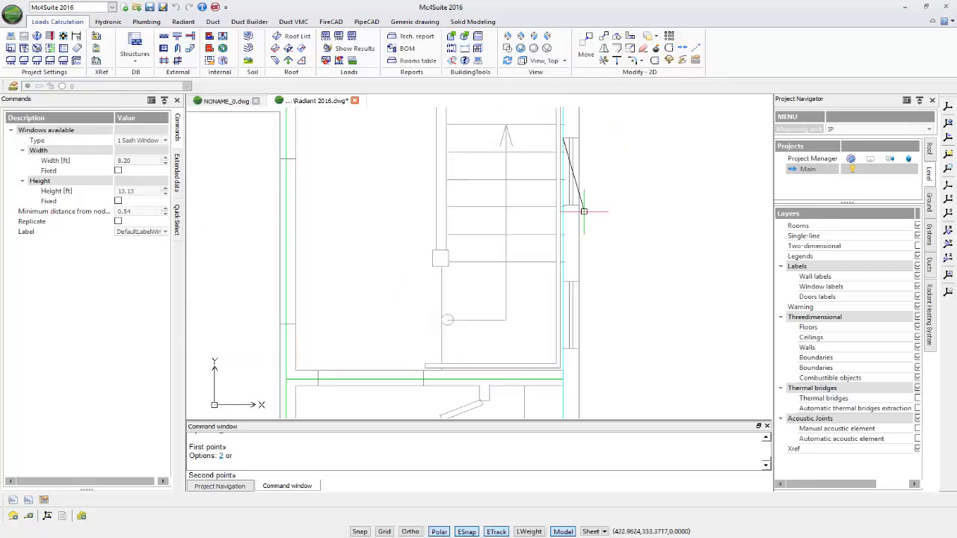
left_click(563, 172)
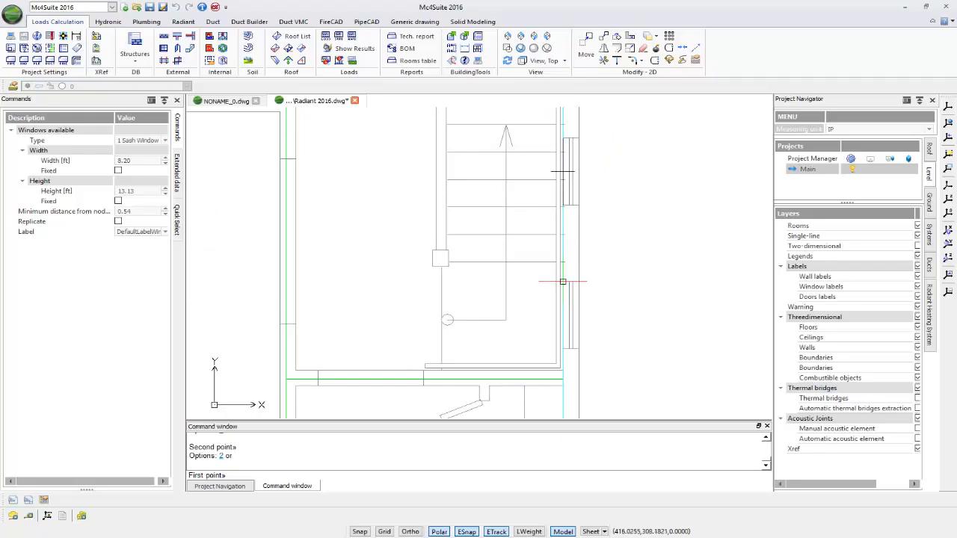
left_click(563, 281)
left_click(563, 349)
Step: Draw one window by two points spanning the triple opening in the lower exterior wall
middle_click_drag(636, 344, 675, 158)
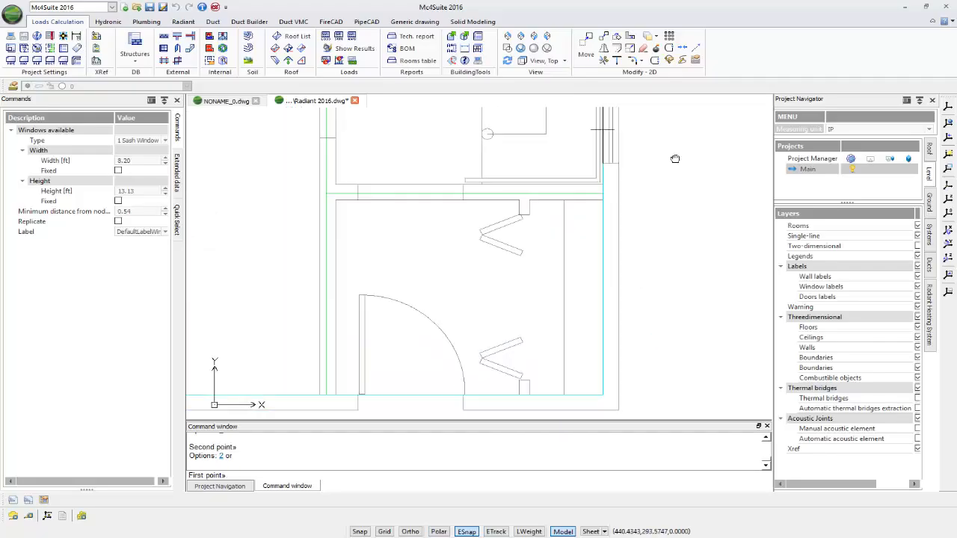
scroll(674, 158, "down", 3)
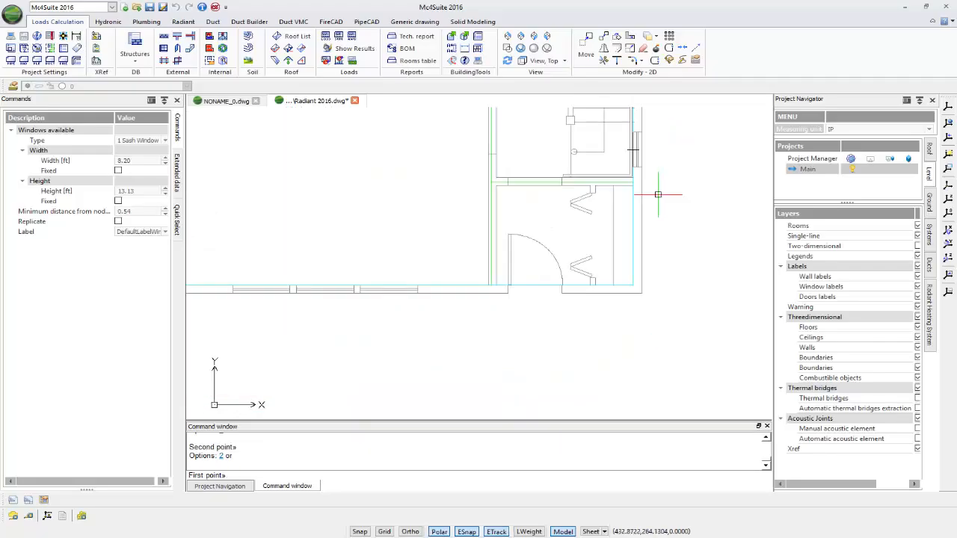
left_click(417, 285)
left_click(232, 285)
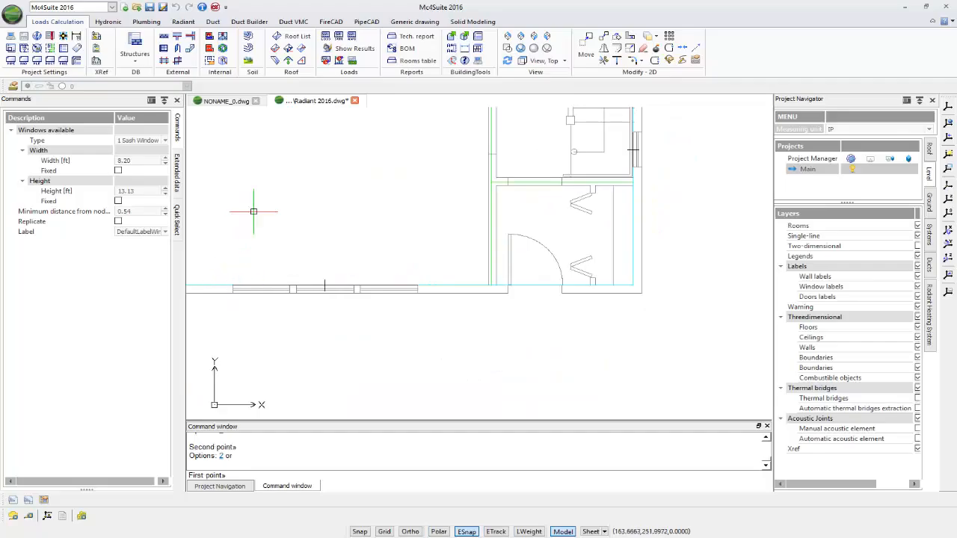
Step: Draw one window by two points spanning the double opening in the lower room's left exterior wall
middle_click_drag(253, 212, 588, 292)
left_click(498, 307)
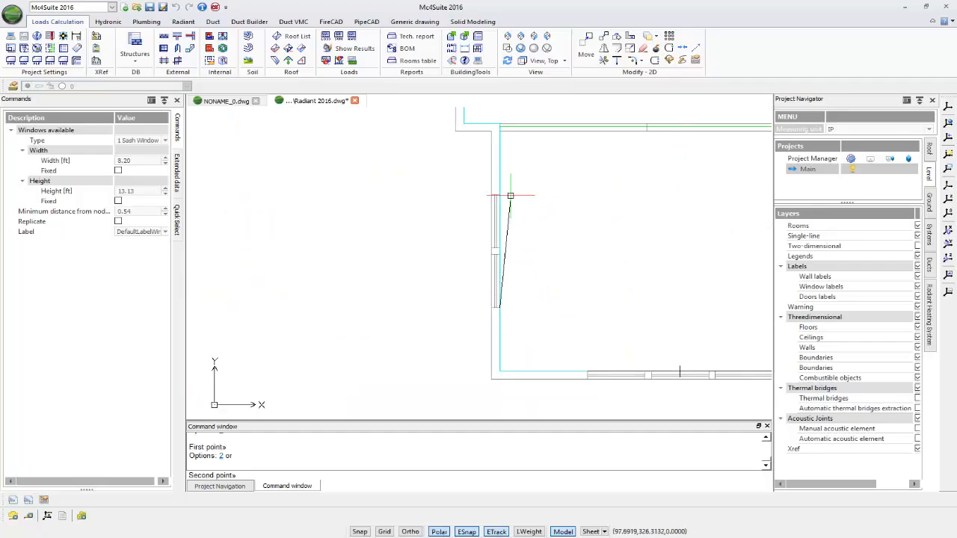
left_click(510, 196)
Step: Draw windows by two points across the middle room's triple left opening and the kitchen's left and upper openings, and end the command
middle_click_drag(519, 154, 552, 363)
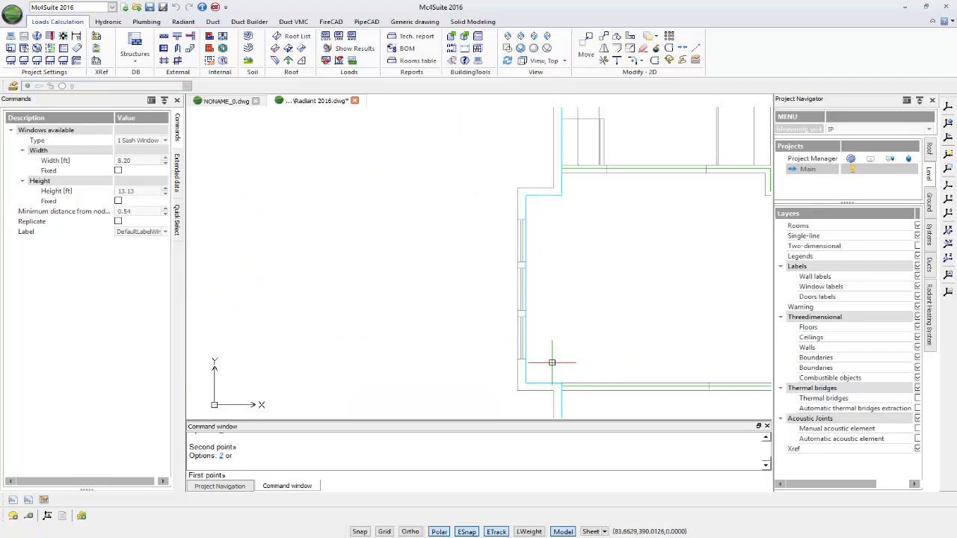
left_click(522, 357)
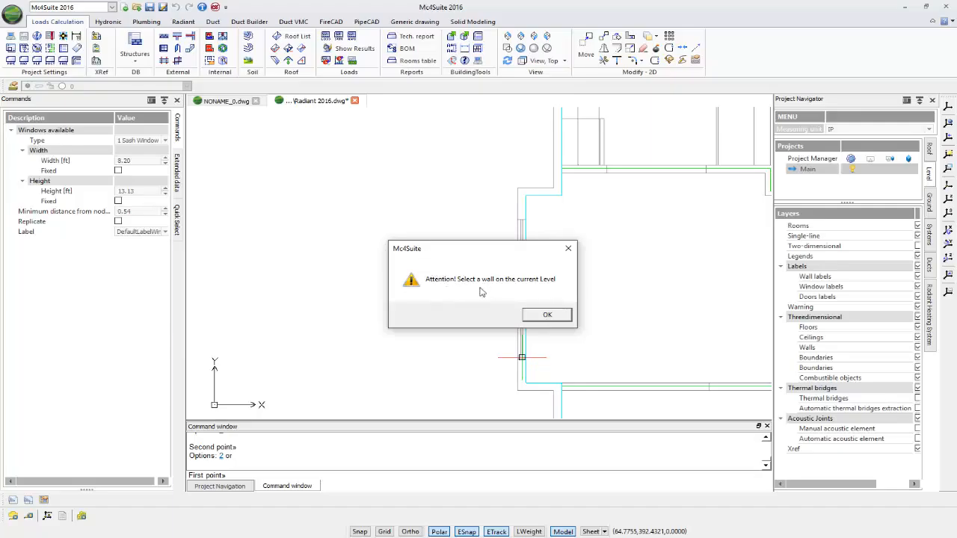
left_click(546, 316)
left_click(525, 359)
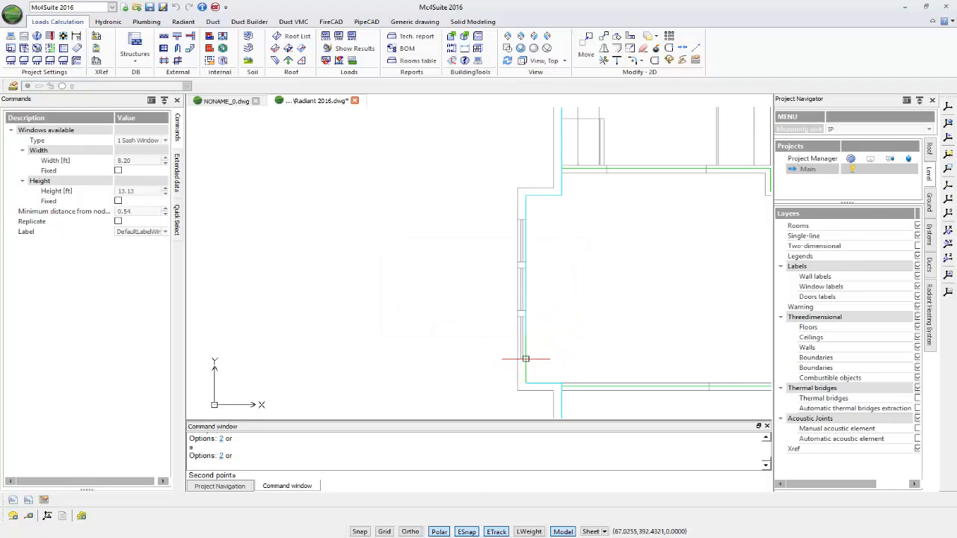
left_click(525, 220)
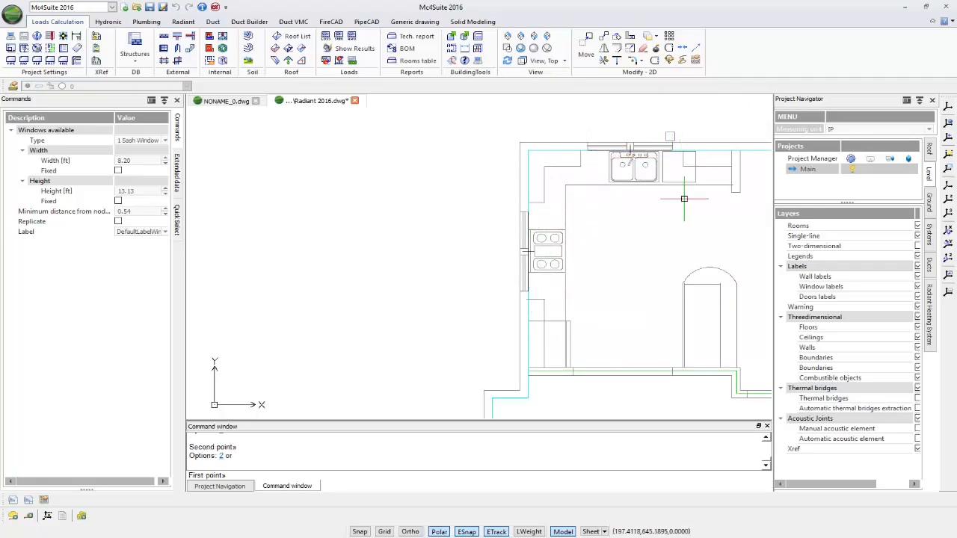
key("Escape")
scroll(684, 198, "down", 5)
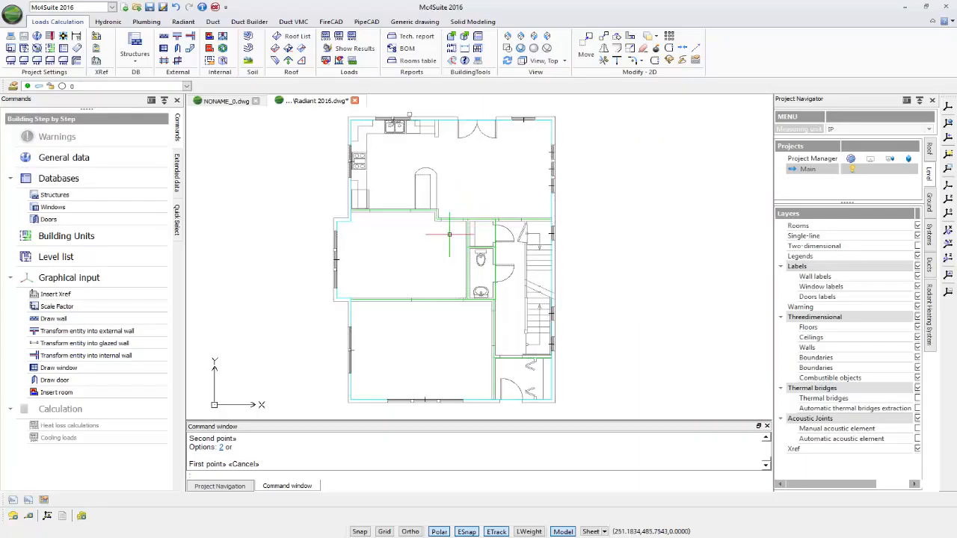
middle_click_drag(444, 252, 483, 250)
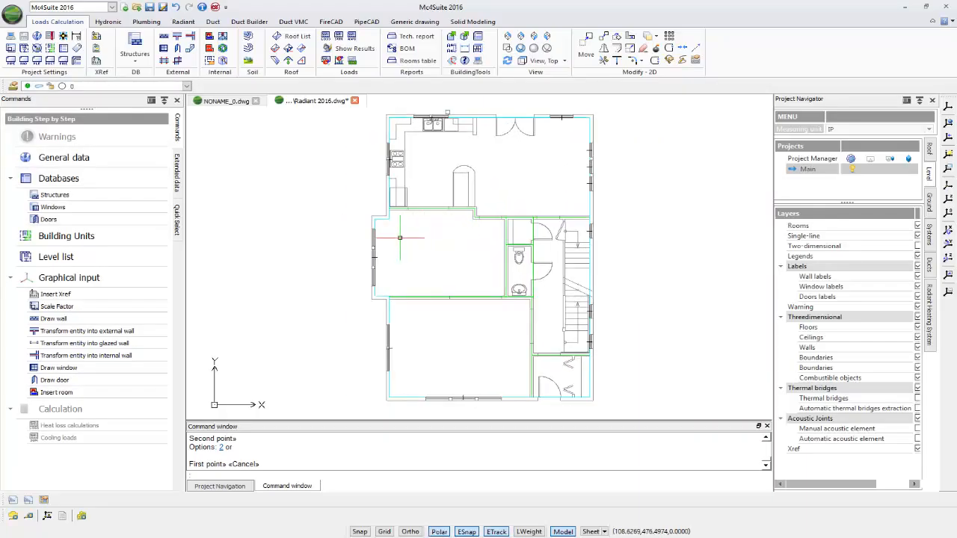
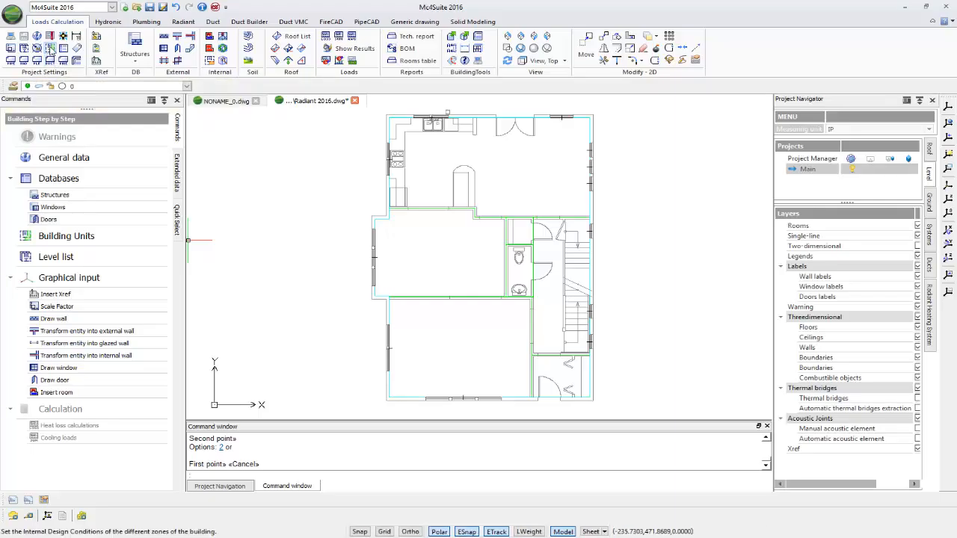
Step: Add a building unit with the description Unit-1 to the project's units and zones, and open its radiant systems data
left_click(52, 49)
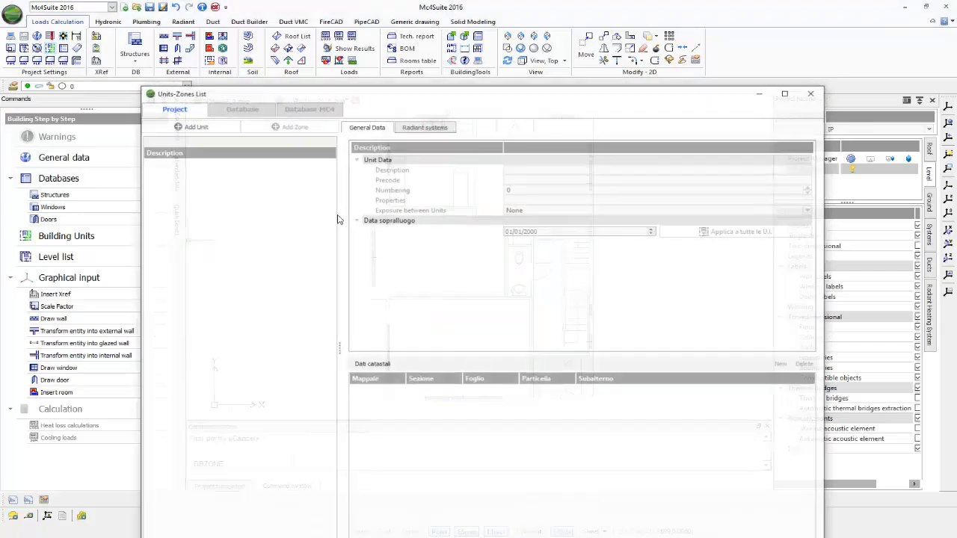
left_click_drag(426, 100, 431, 50)
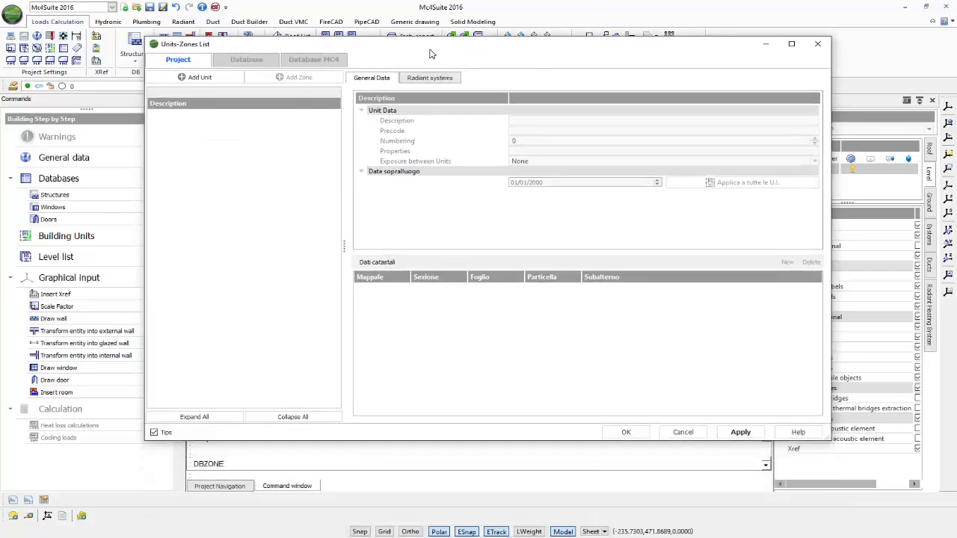
left_click(198, 78)
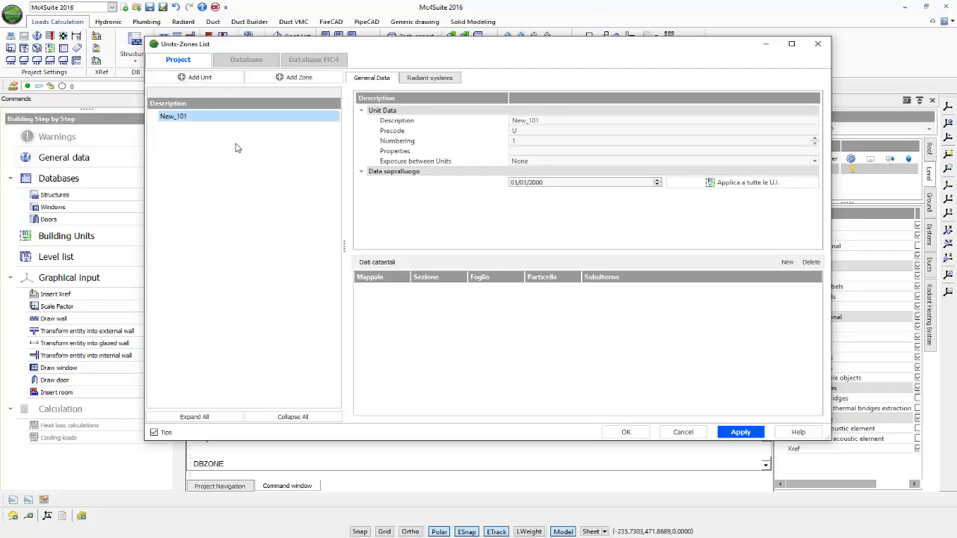
left_click(527, 131)
left_click(550, 124)
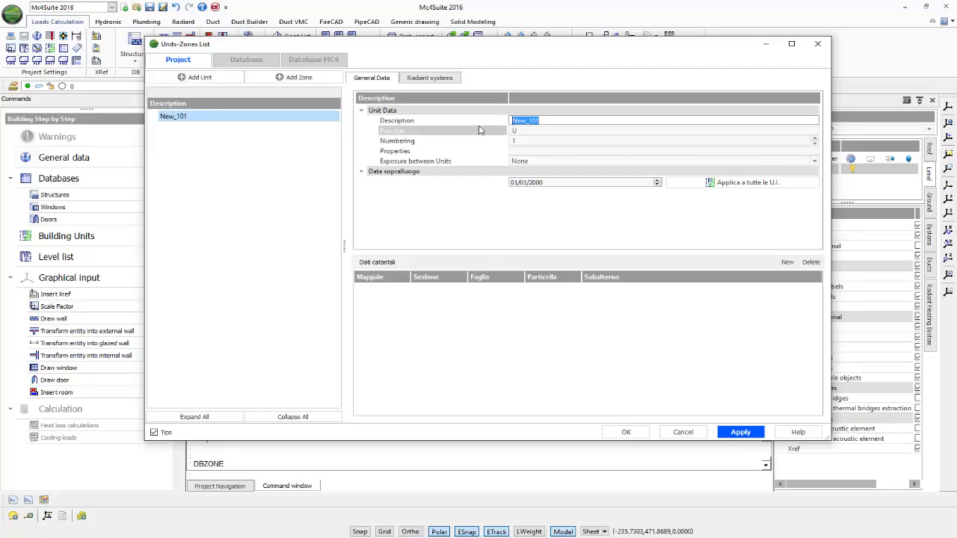
type("Unit-1")
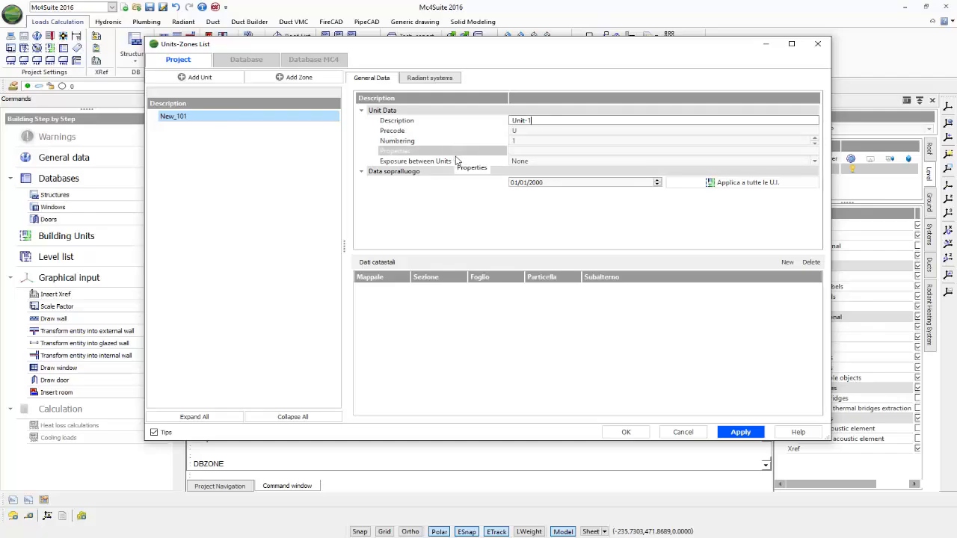
left_click(430, 80)
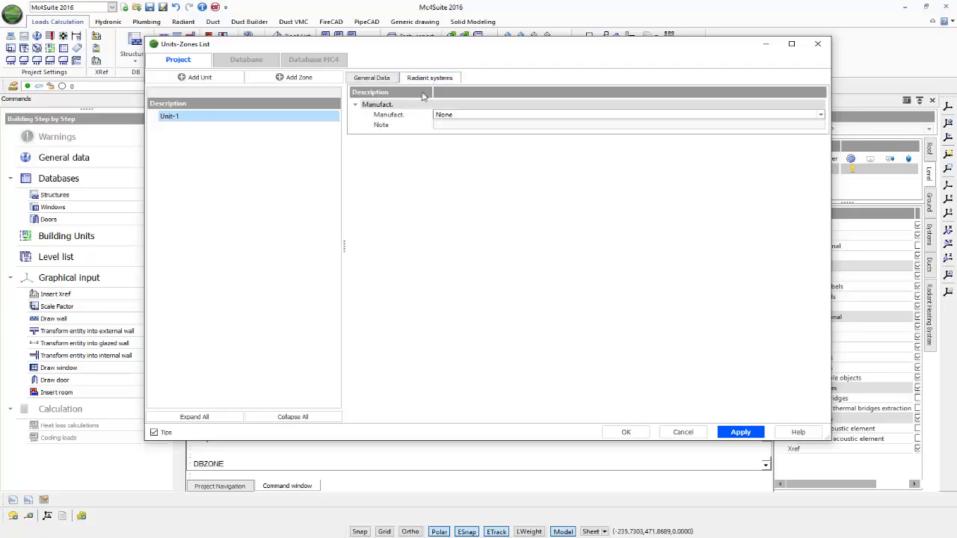
Step: Set the manufacturer of Unit-1's radiant systems to VIEGA and check the available design criteria options
left_click(490, 118)
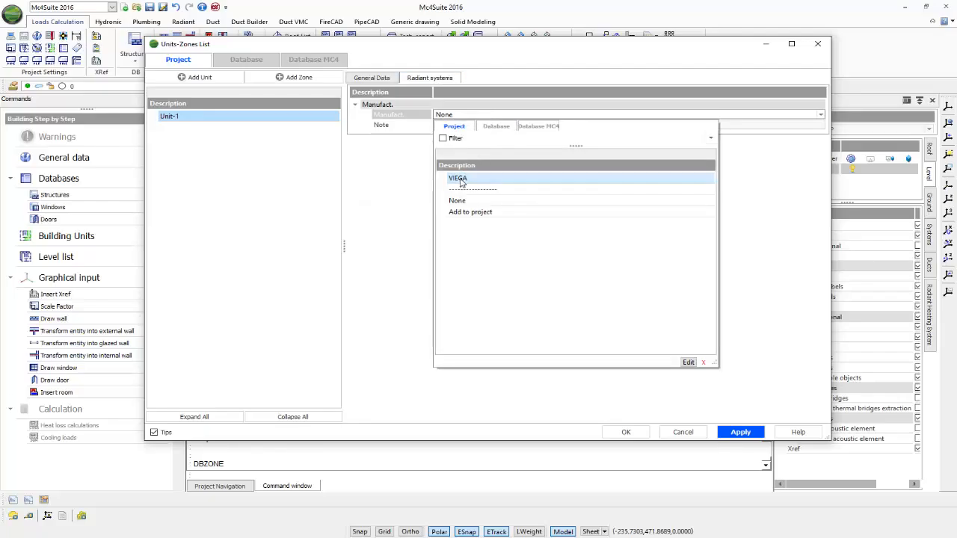
left_click(460, 179)
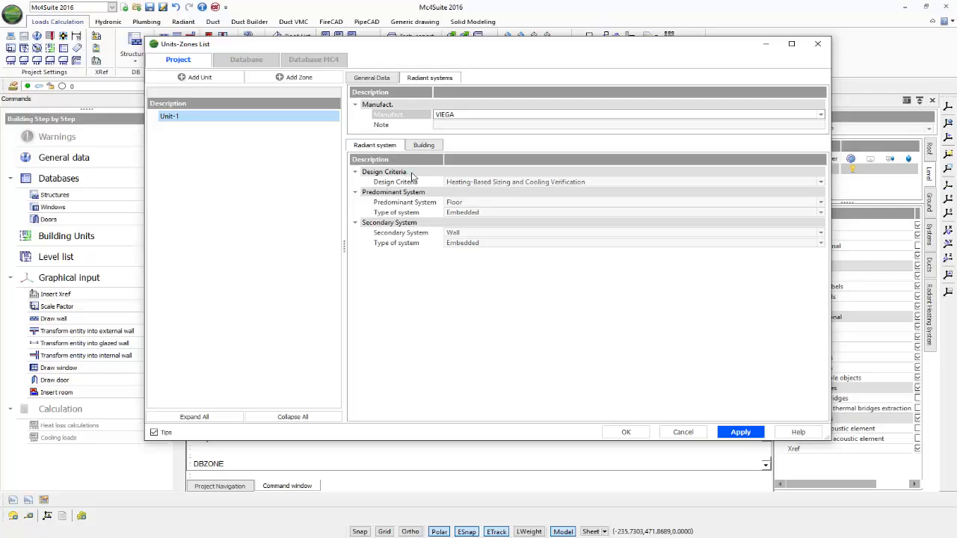
left_click(643, 183)
left_click(821, 185)
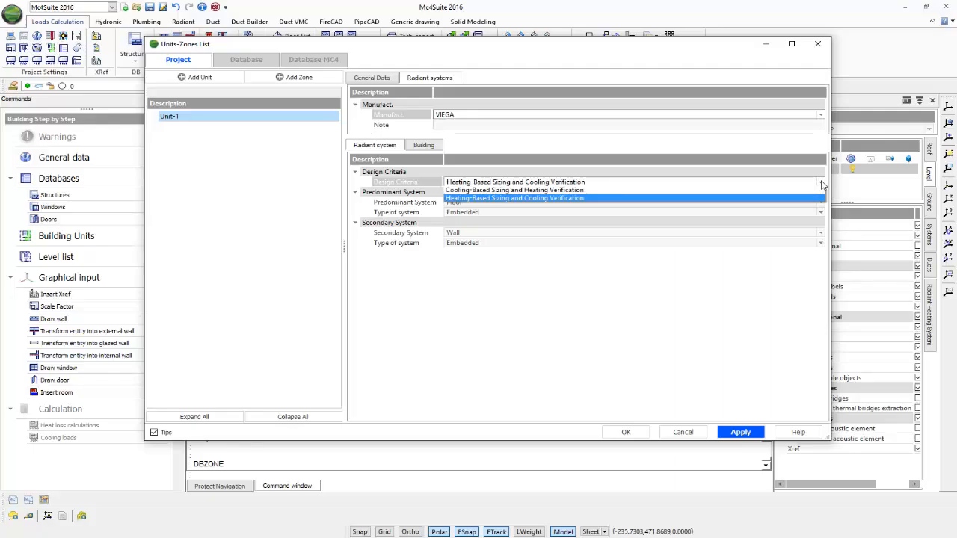
left_click(821, 184)
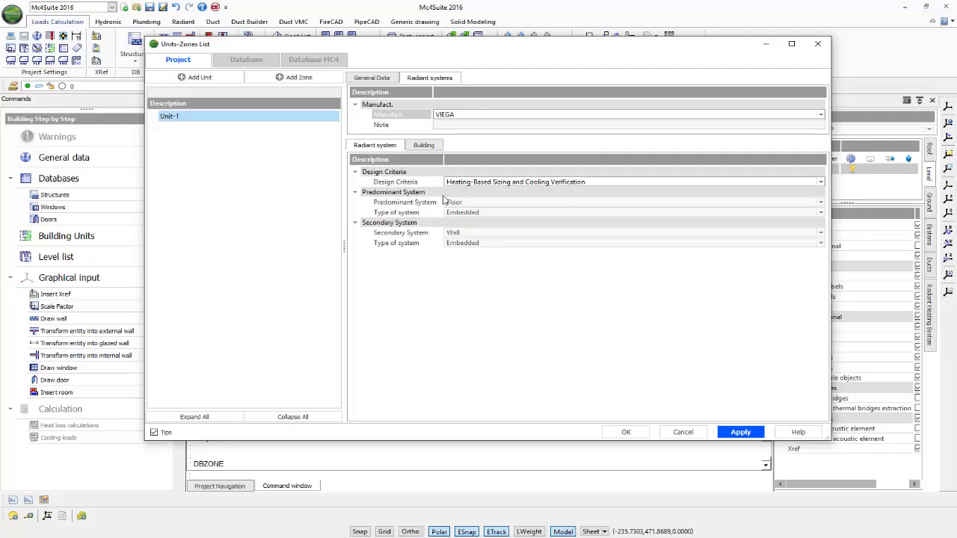
Step: Review the options for Unit-1's predominant and secondary radiant systems and their system types
left_click(448, 202)
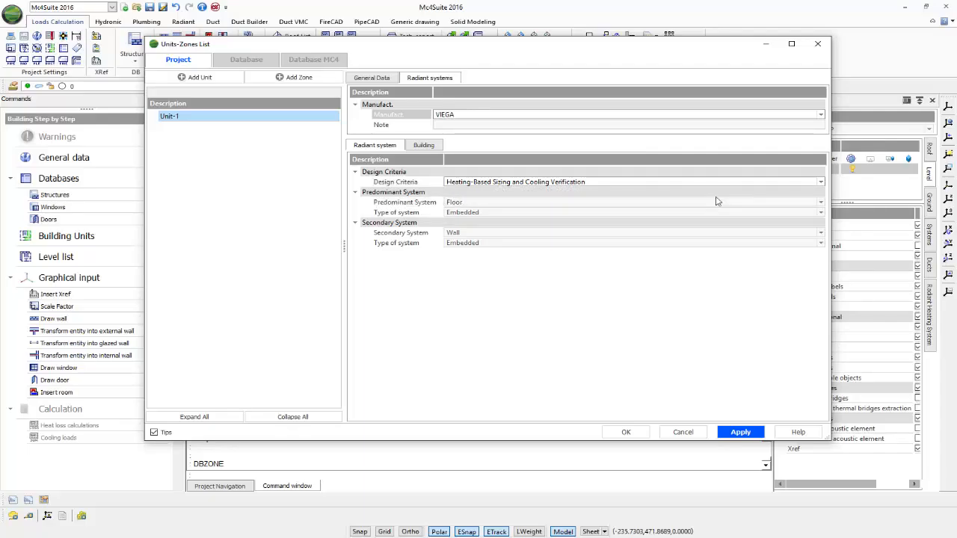
left_click(820, 203)
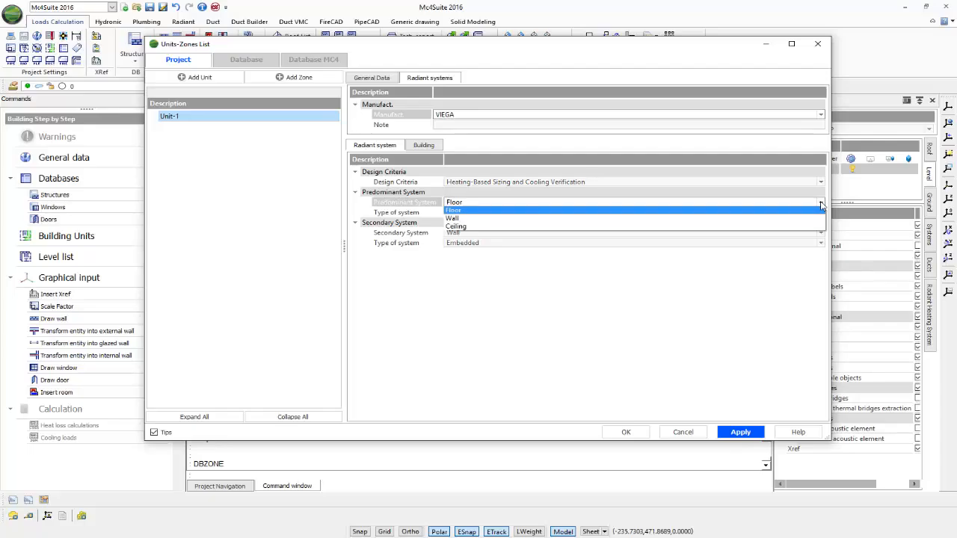
left_click(821, 204)
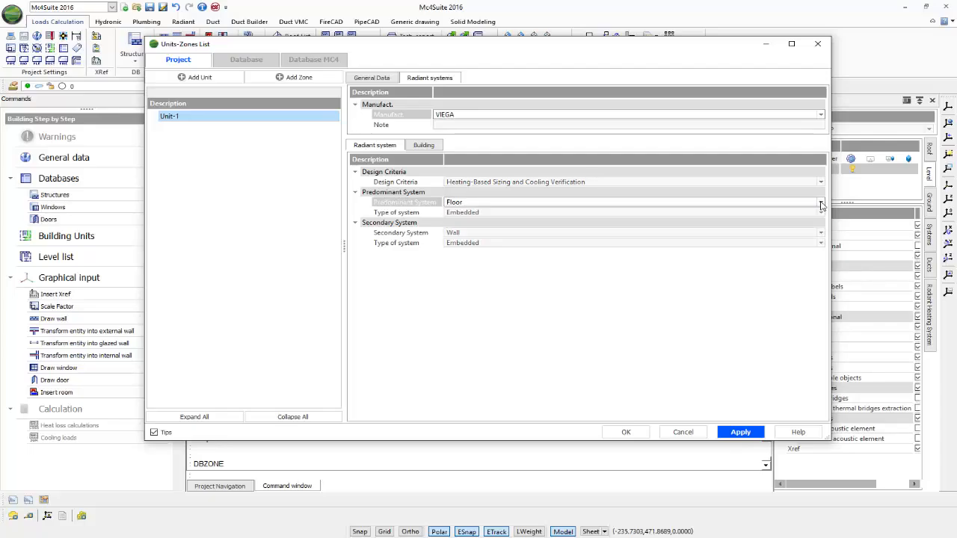
left_click(821, 213)
left_click(821, 214)
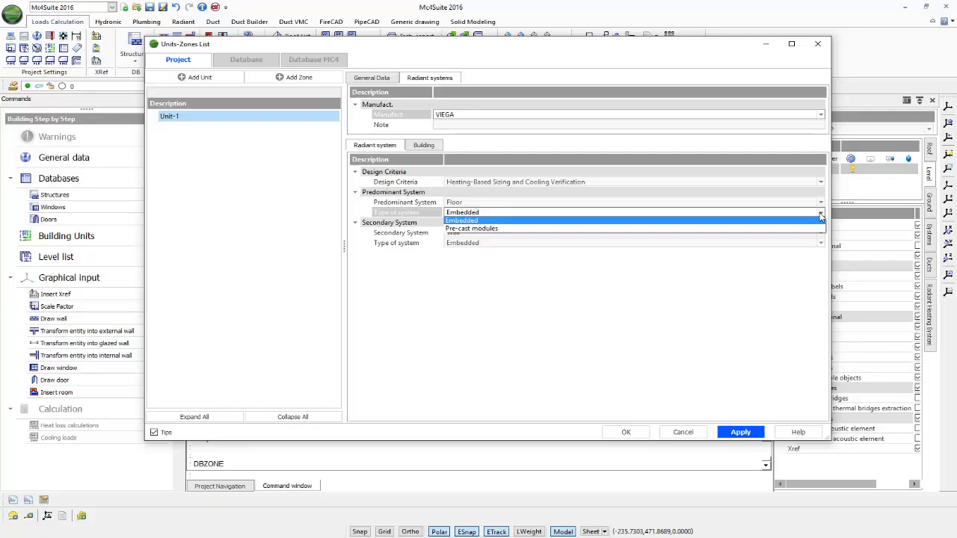
left_click(821, 214)
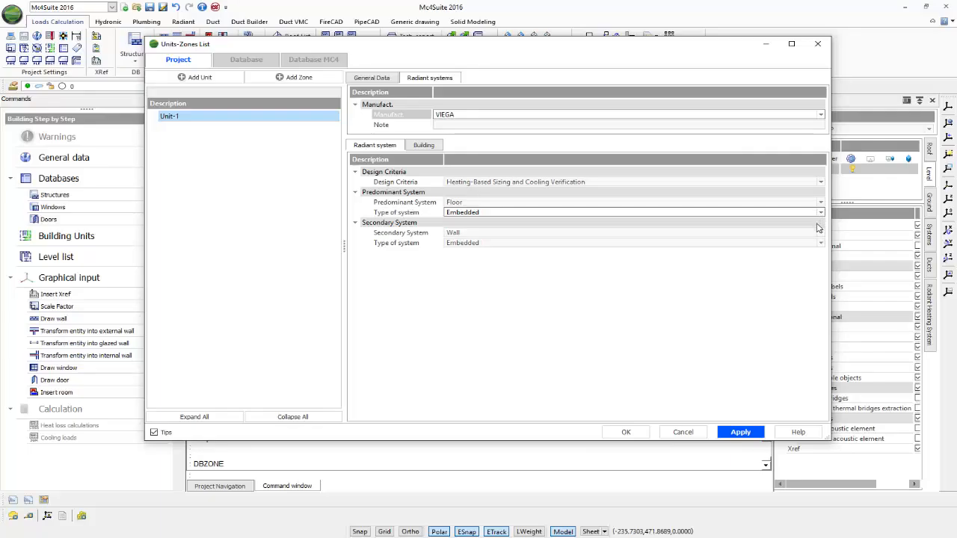
left_click(821, 233)
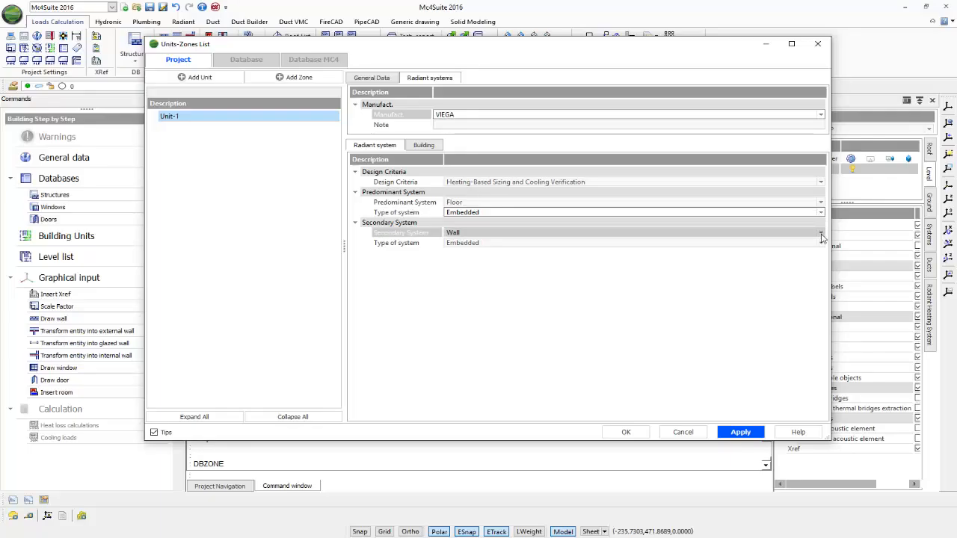
left_click(821, 234)
left_click(821, 239)
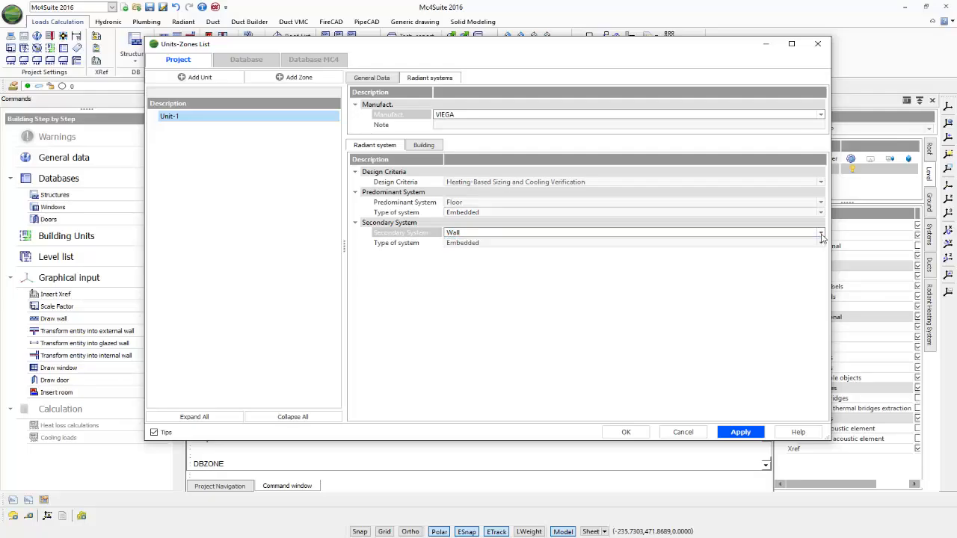
left_click(823, 244)
left_click(821, 244)
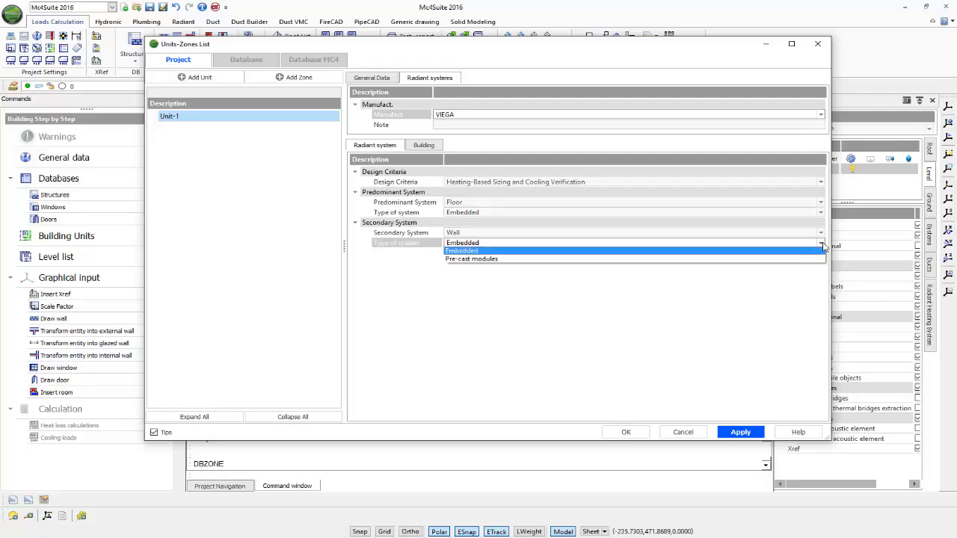
left_click(822, 245)
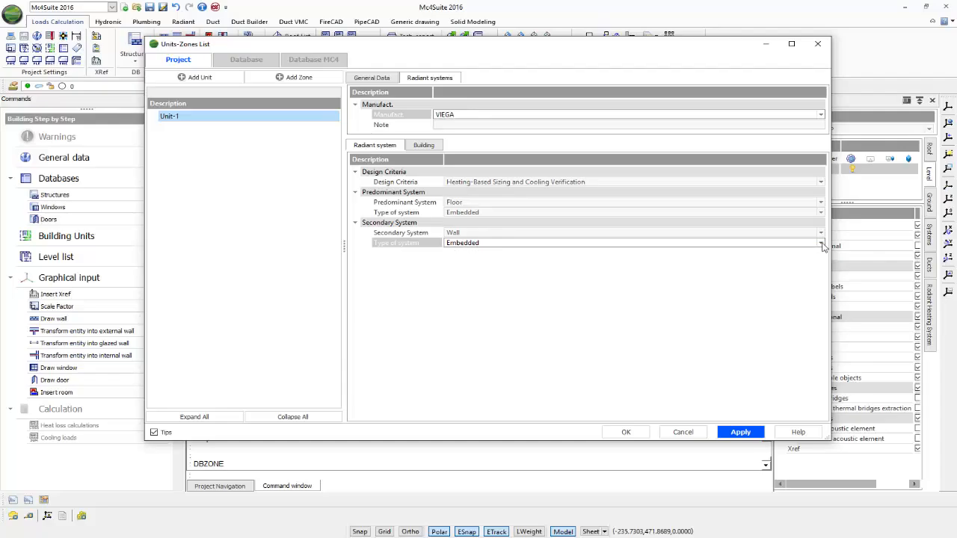
Step: Review Unit-1's radiant building data and the manufacturer project specifications with their temperature limits
left_click(424, 146)
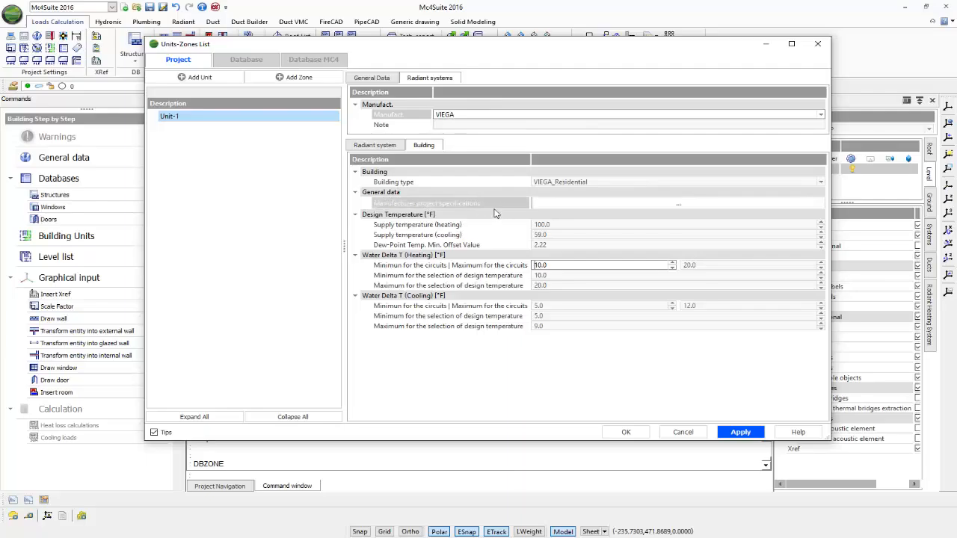
left_click(680, 205)
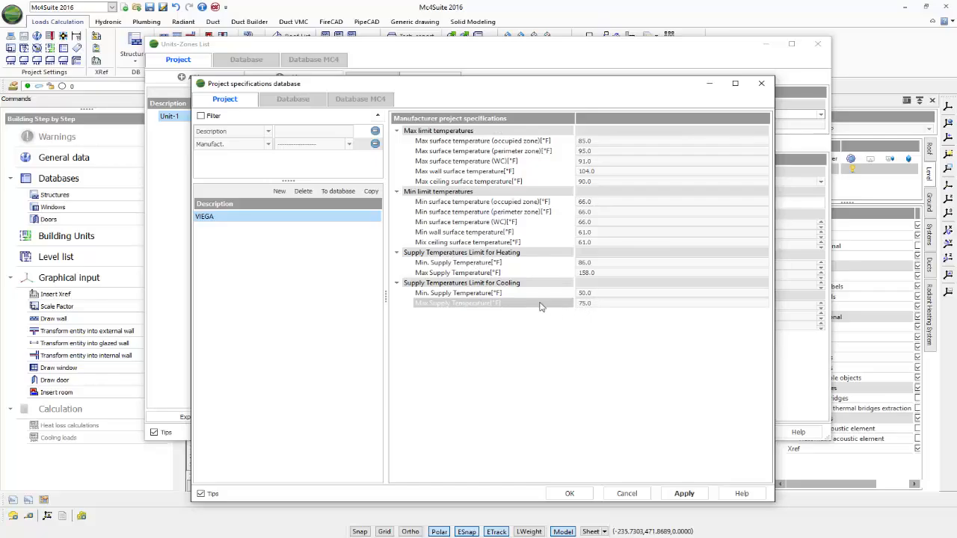
left_click(761, 85)
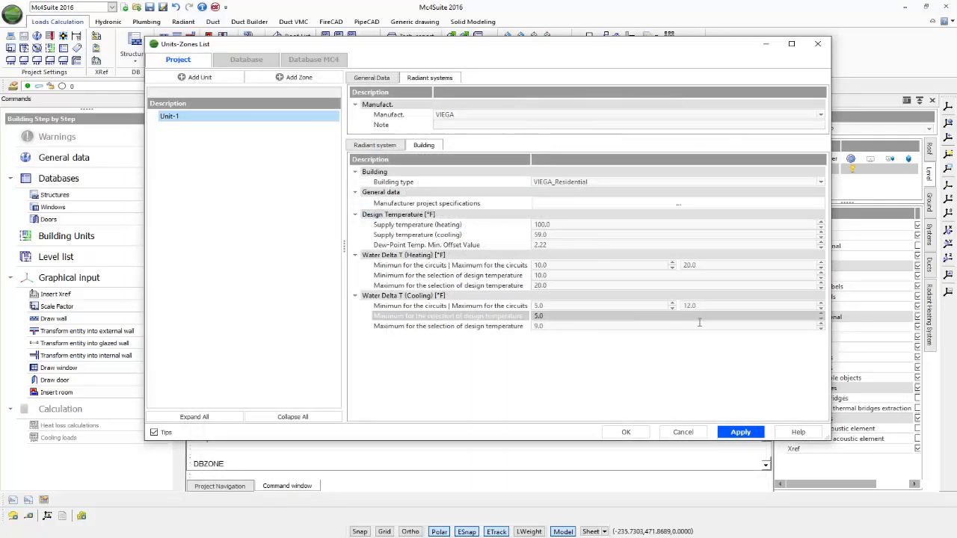
Step: Add a zone to Unit-1 with the description Zone-1 and set its zone type to Air Conditioned
left_click(283, 118)
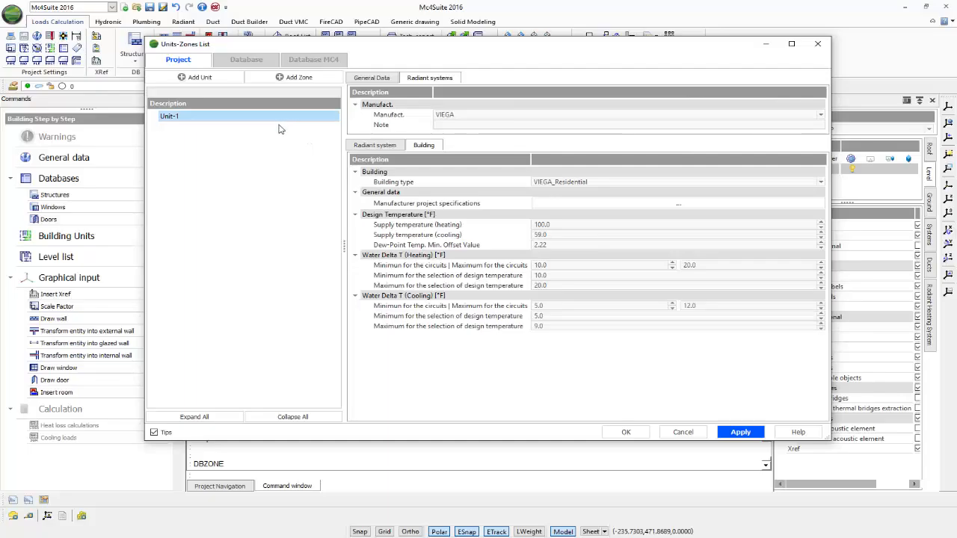
left_click(291, 78)
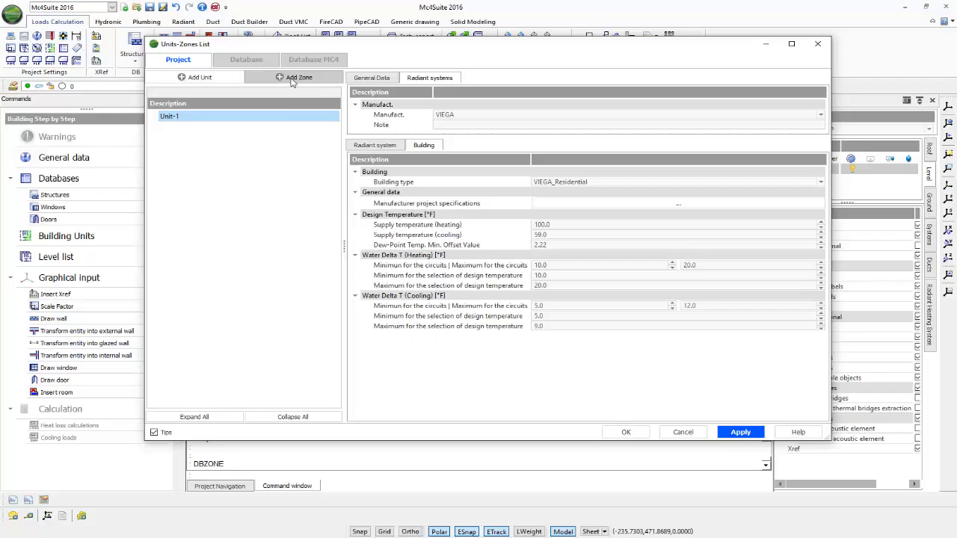
left_click(203, 129)
left_click(392, 118)
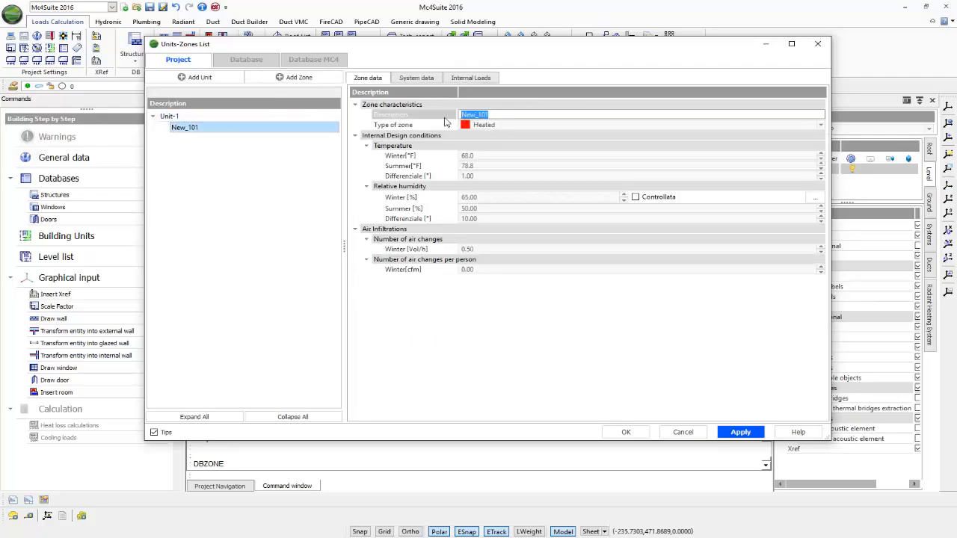
type("Zone-1")
left_click(449, 125)
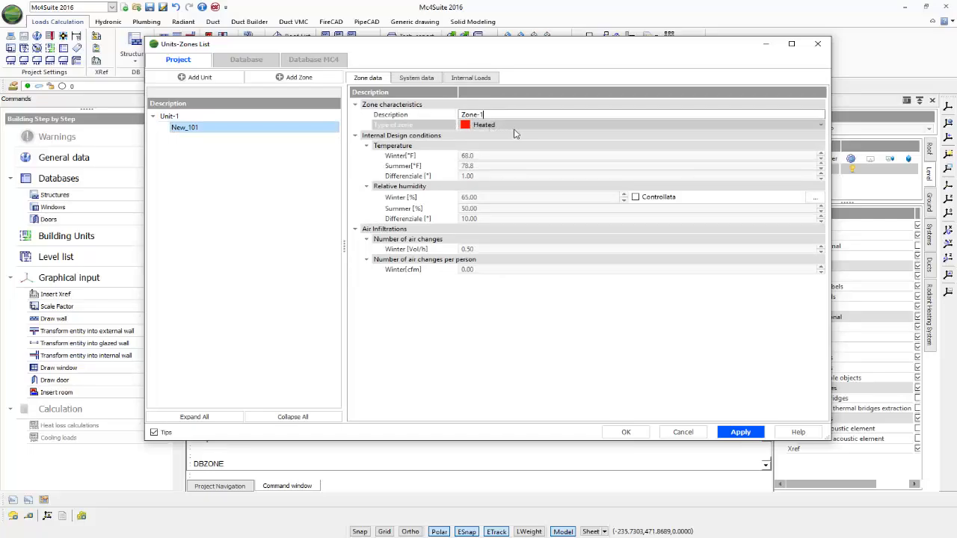
left_click(535, 128)
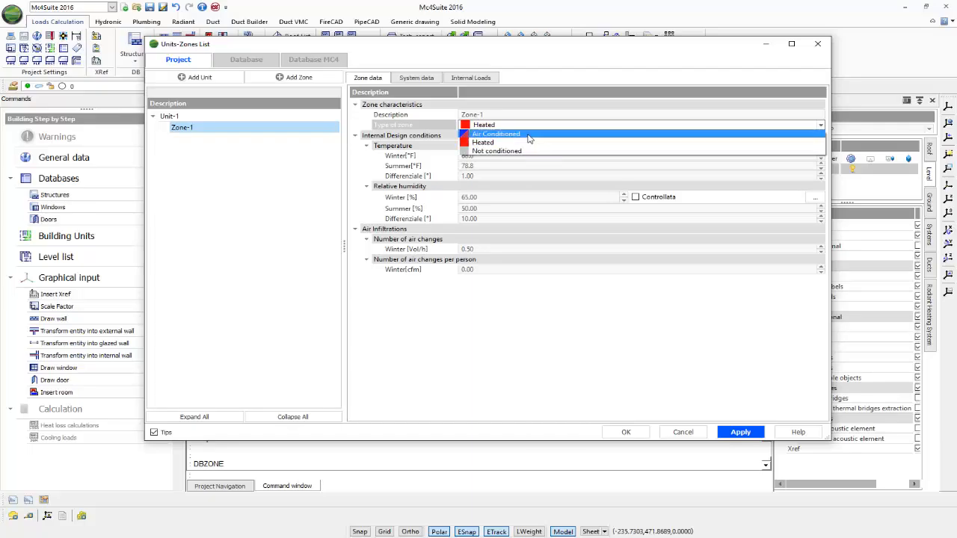
left_click(528, 134)
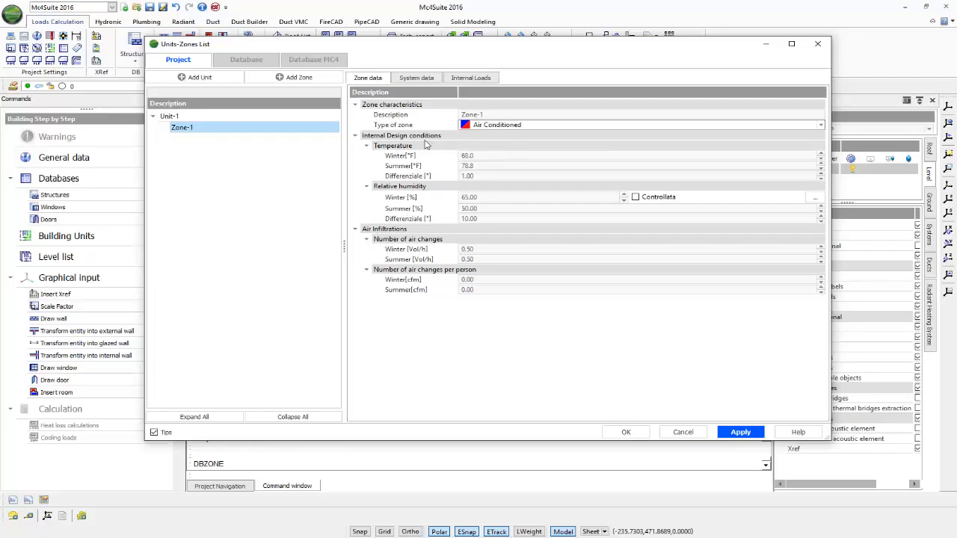
Step: Set Zone-1's number of air changes for air infiltration to 0.30 vol/h for both winter and summer
left_click(441, 157)
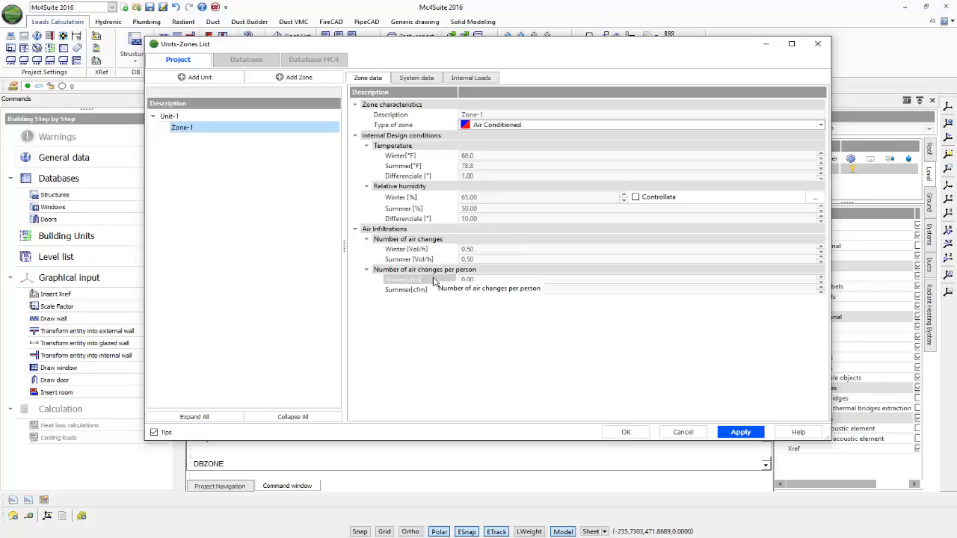
left_click(488, 253)
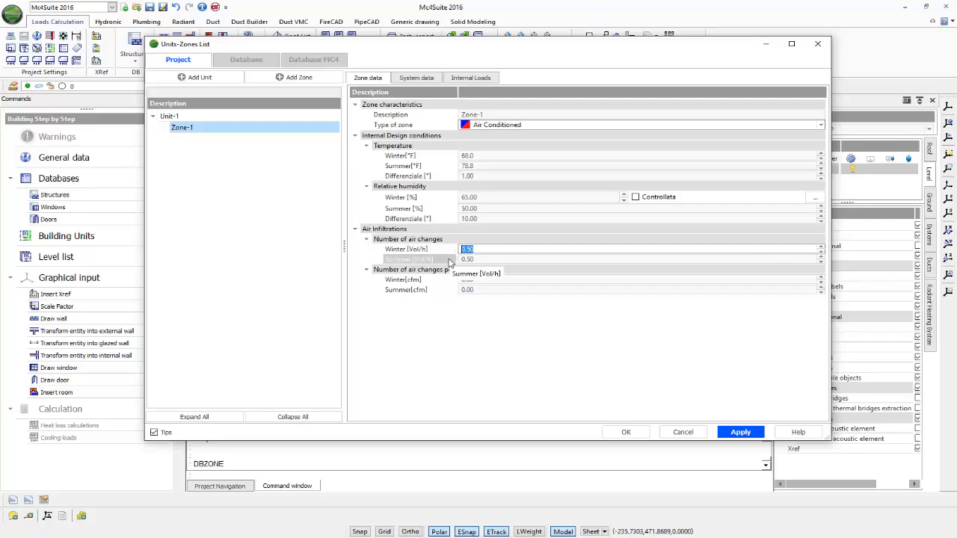
key("BackSpace")
key("BackSpace")
type("3")
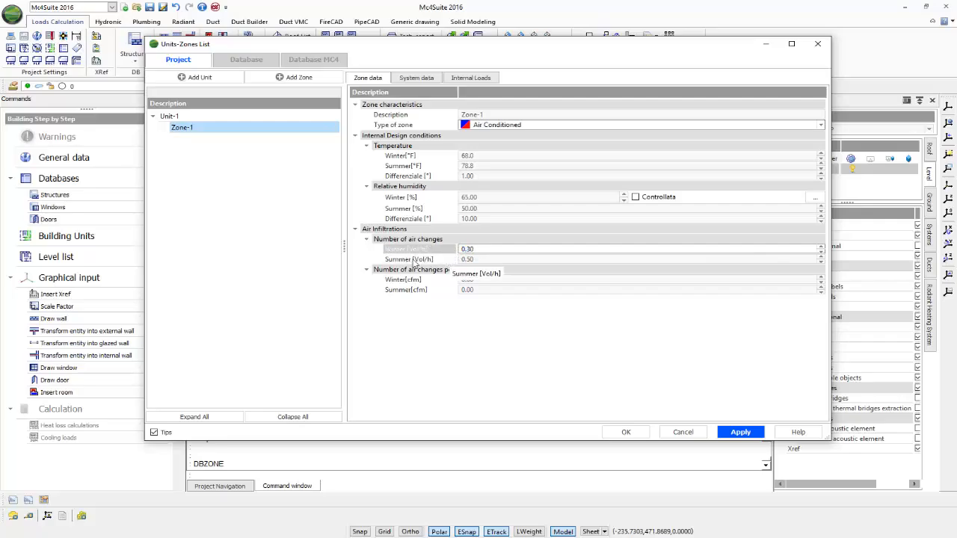
left_click(450, 260)
type("0.")
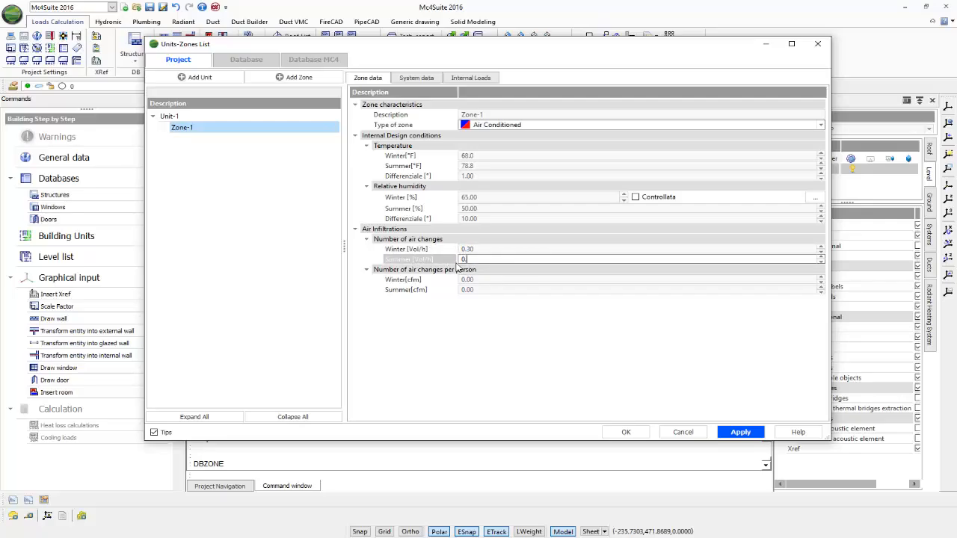
left_click(482, 307)
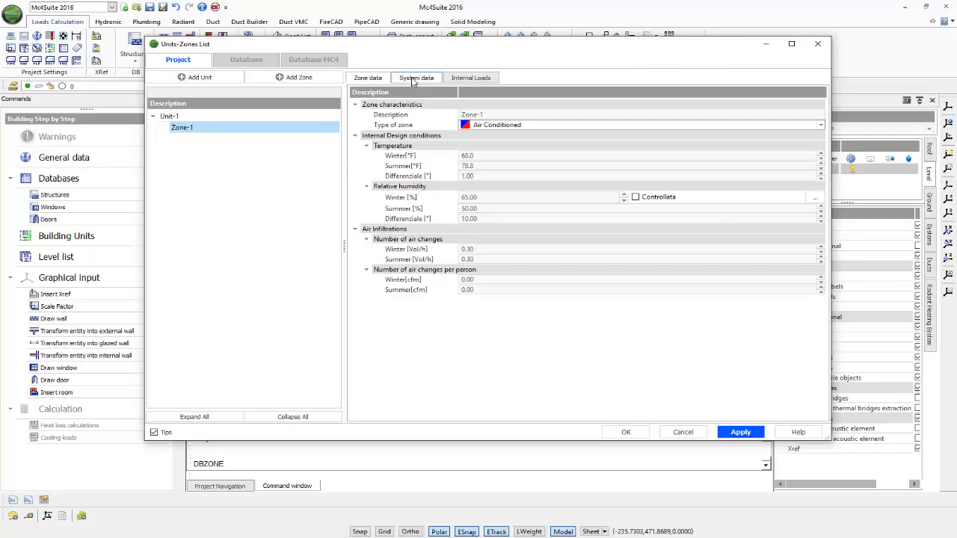
Step: Enable Radiant Heating System in Zone-1's system data and check the available air movement index options
left_click(412, 78)
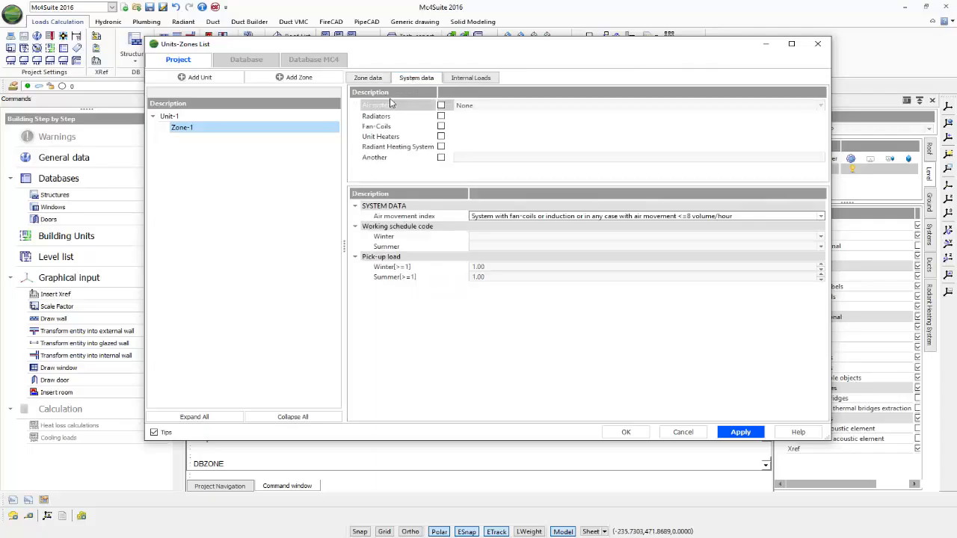
left_click(441, 146)
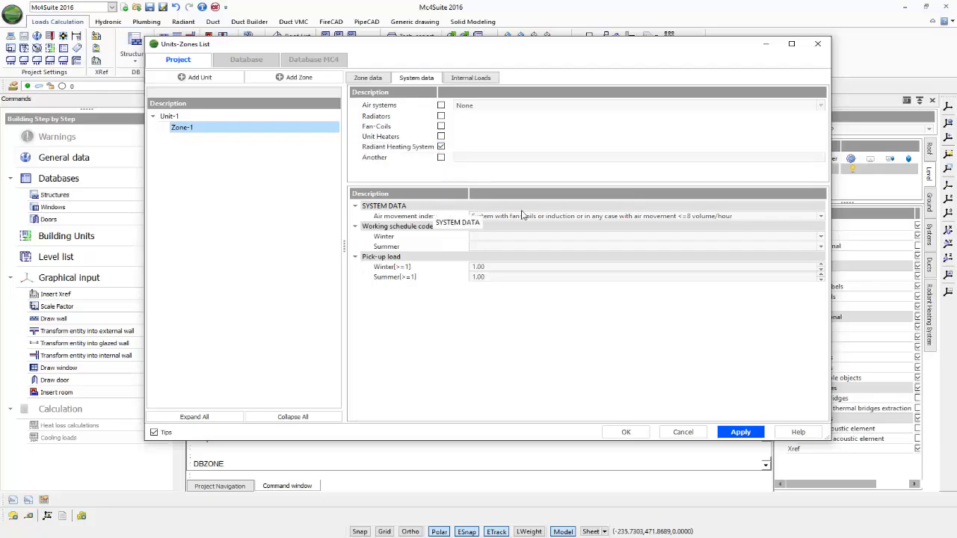
left_click(523, 216)
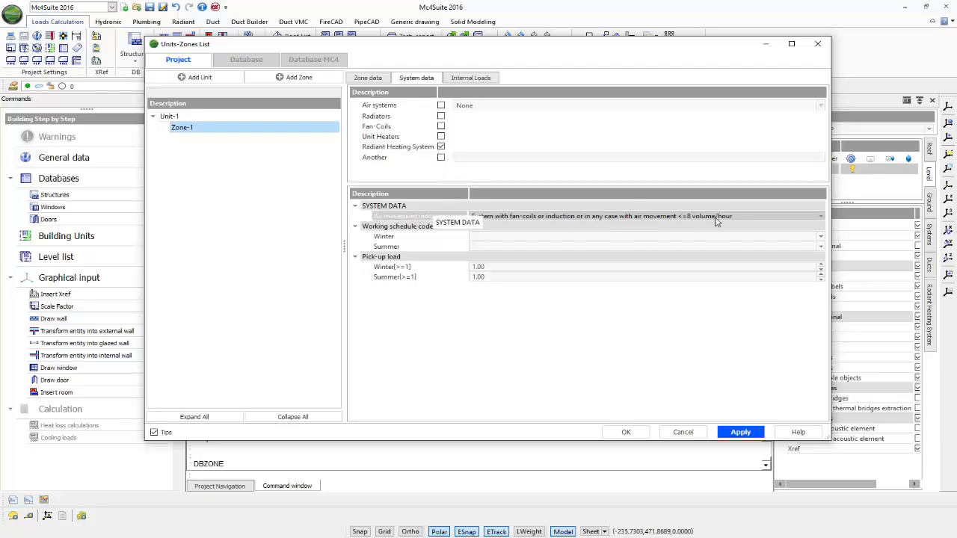
left_click(821, 217)
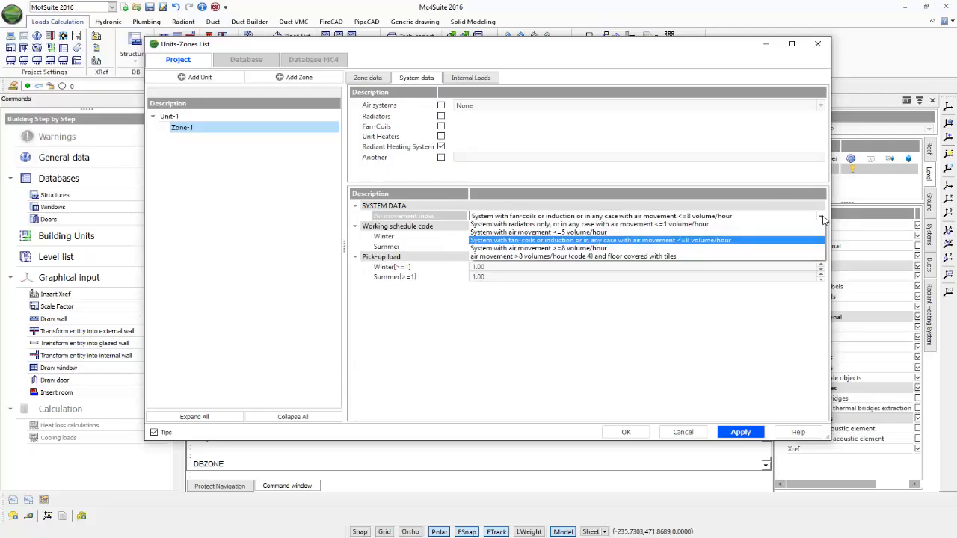
left_click(823, 217)
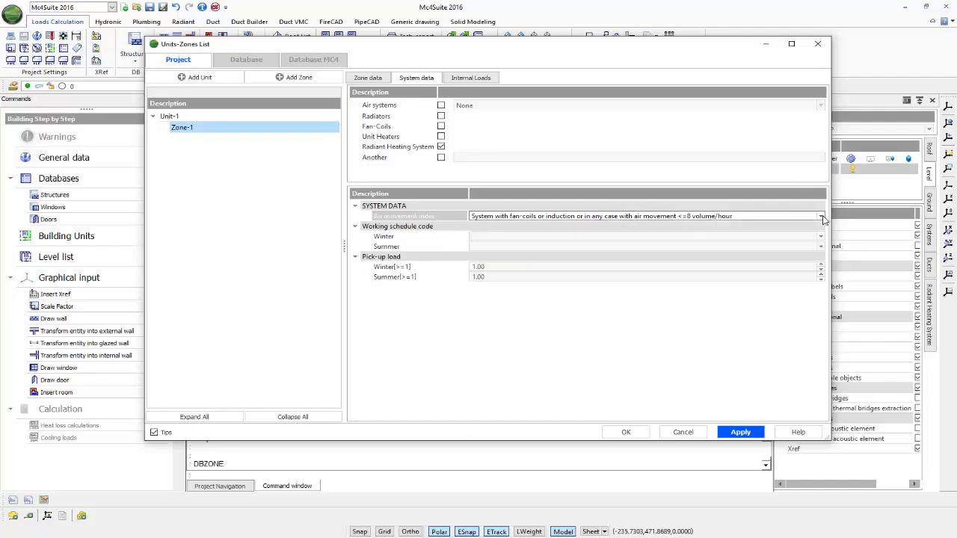
Step: Set Zone-1's winter and summer working schedule codes to Always ON from the MC4 database
left_click(820, 237)
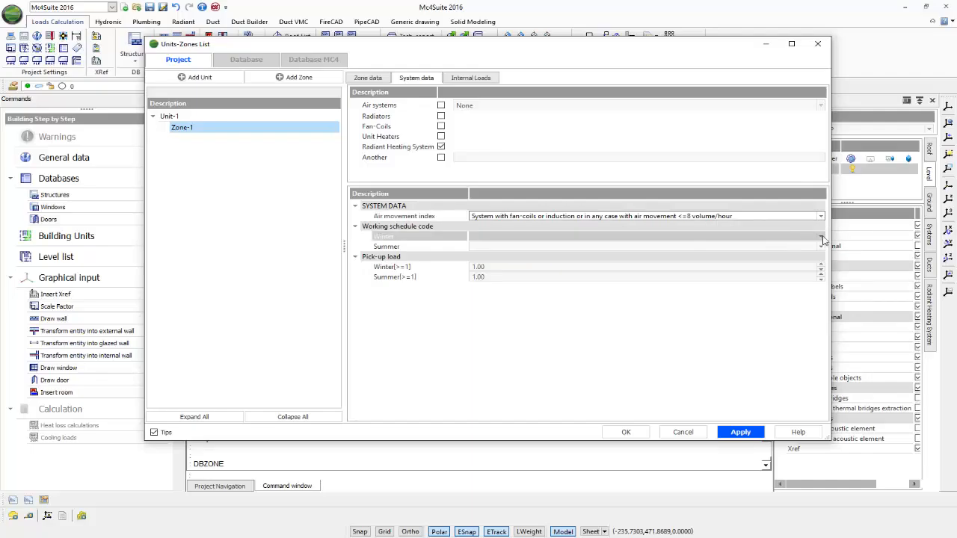
left_click(823, 239)
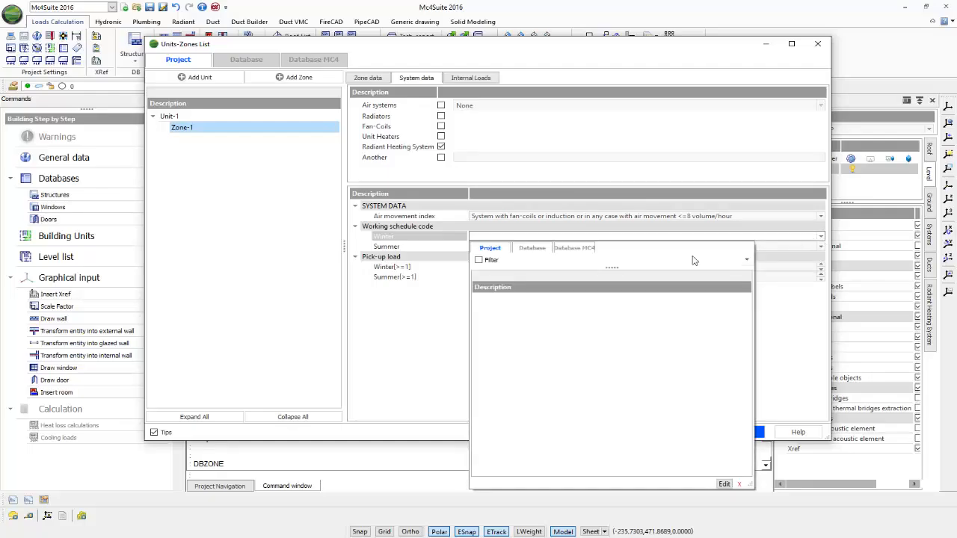
left_click(572, 254)
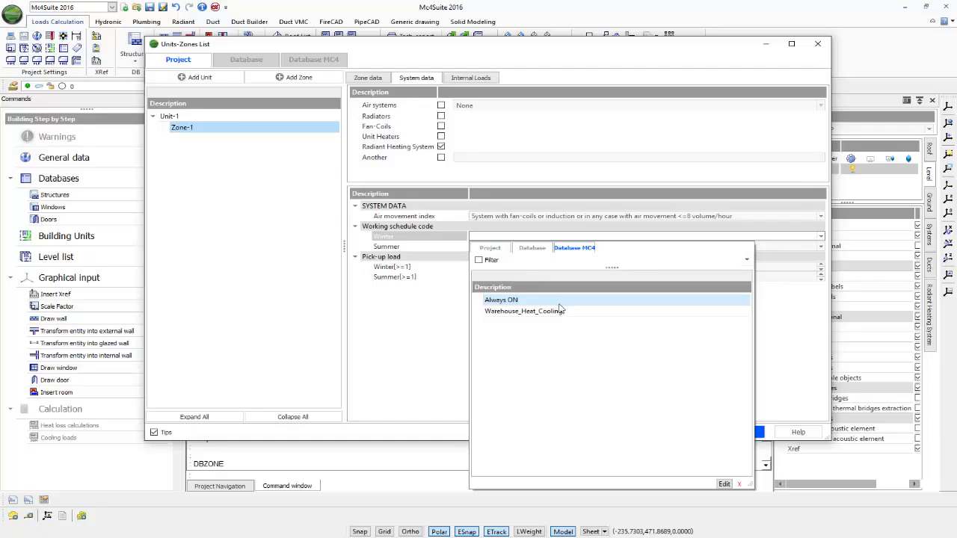
left_click_drag(560, 308, 587, 321)
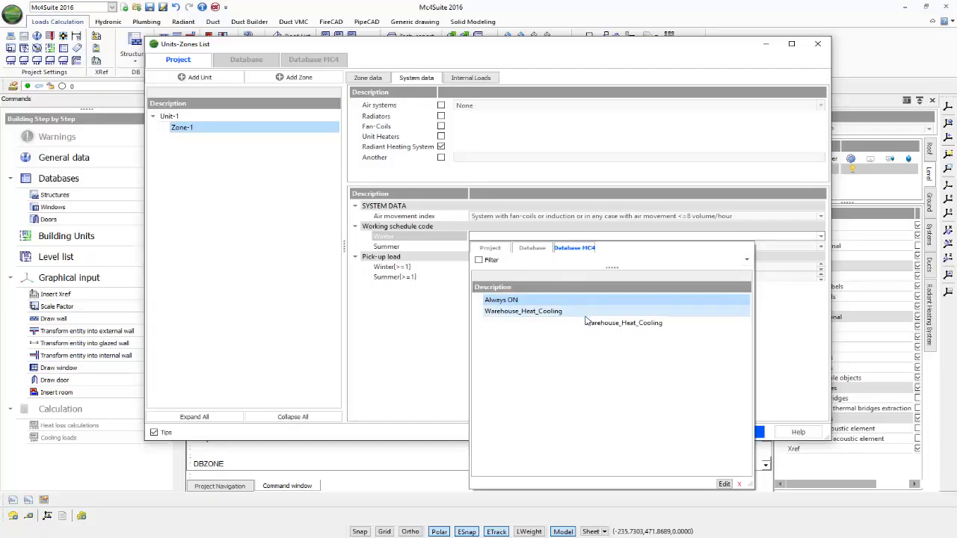
left_click(539, 300)
left_click(532, 251)
left_click(532, 252)
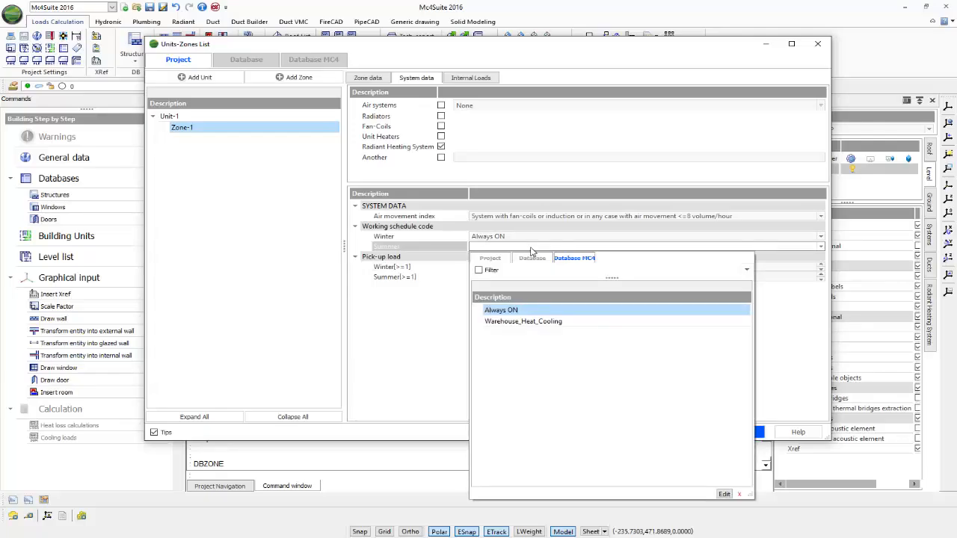
left_click(508, 311)
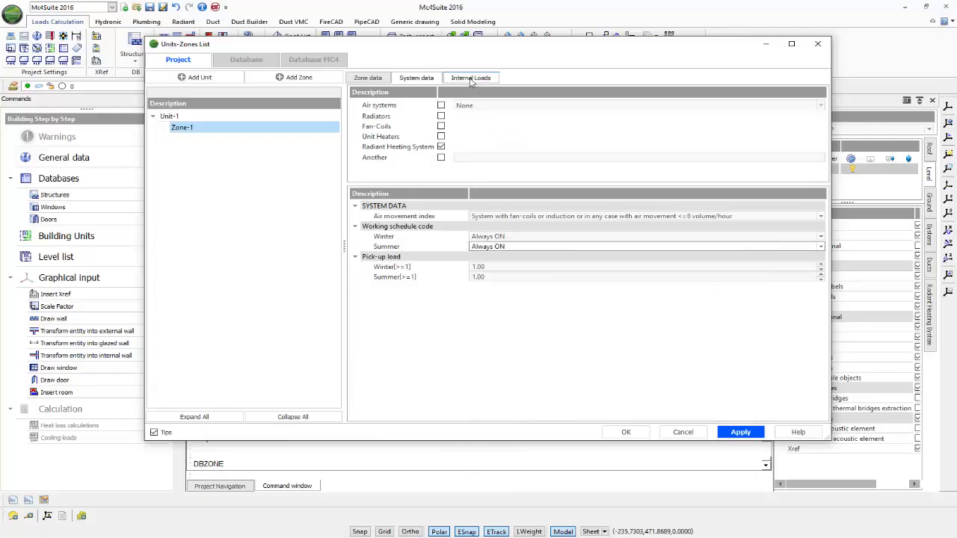
Step: Assign the People_Hotel_GuestRoom time profile to the people loads in Zone-1's internal loads
left_click(471, 79)
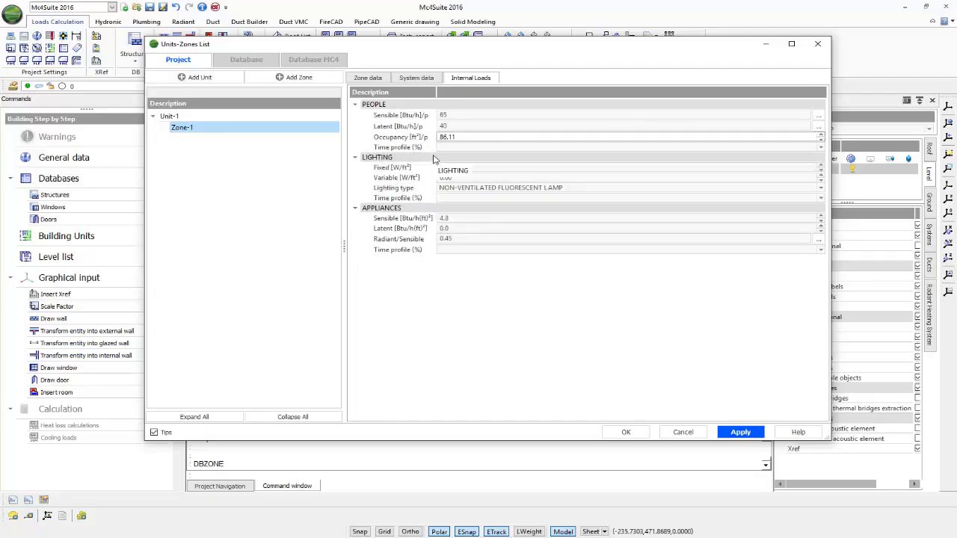
left_click(473, 115)
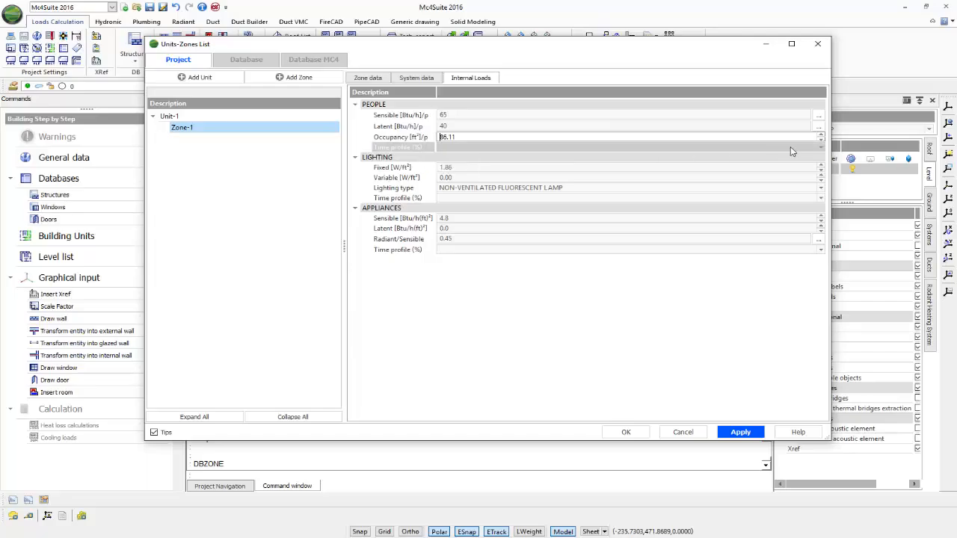
left_click(821, 149)
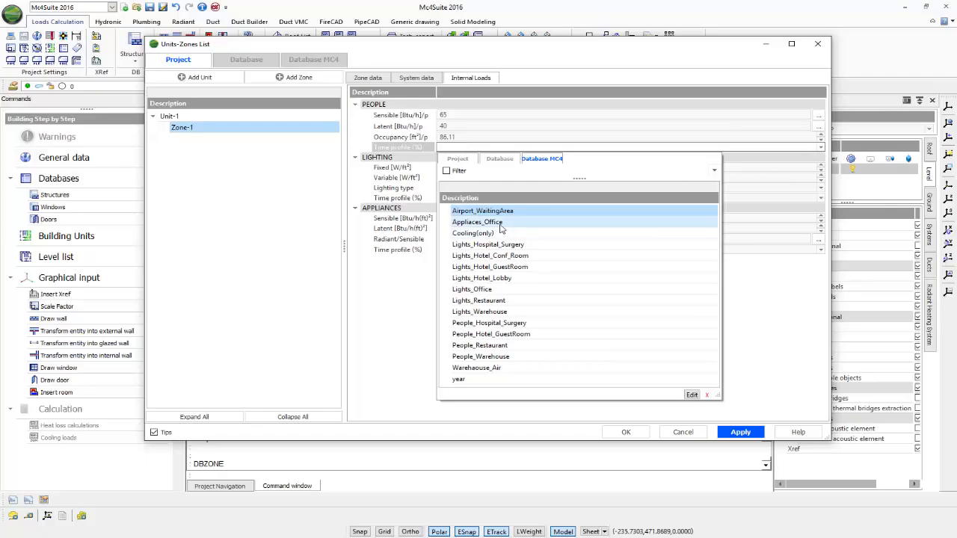
left_click(511, 337)
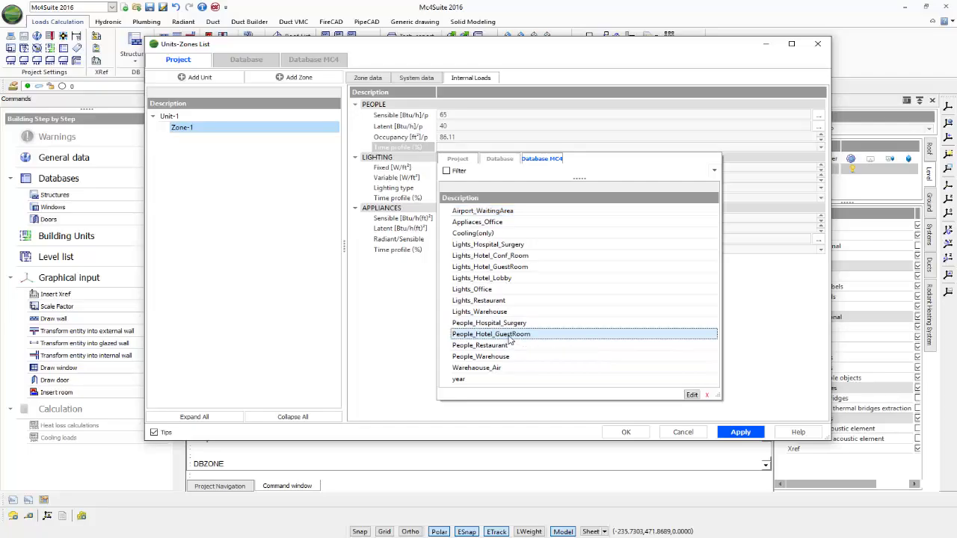
left_click(511, 338)
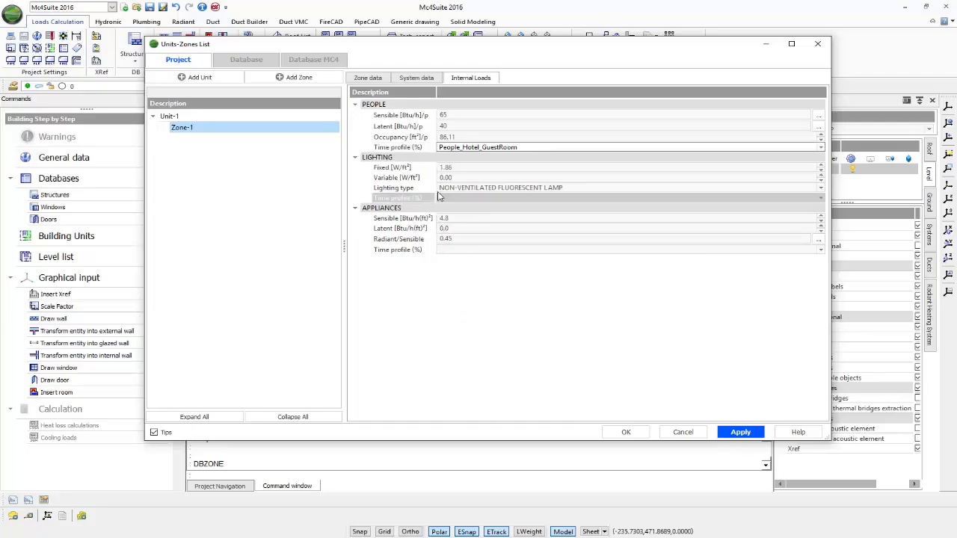
Step: Set Zone-1's lighting time profile to Lights_Hotel_GuestRoom and appliances time profile to Cooling(only), then apply and close the units-zones list
left_click(820, 198)
left_click(820, 198)
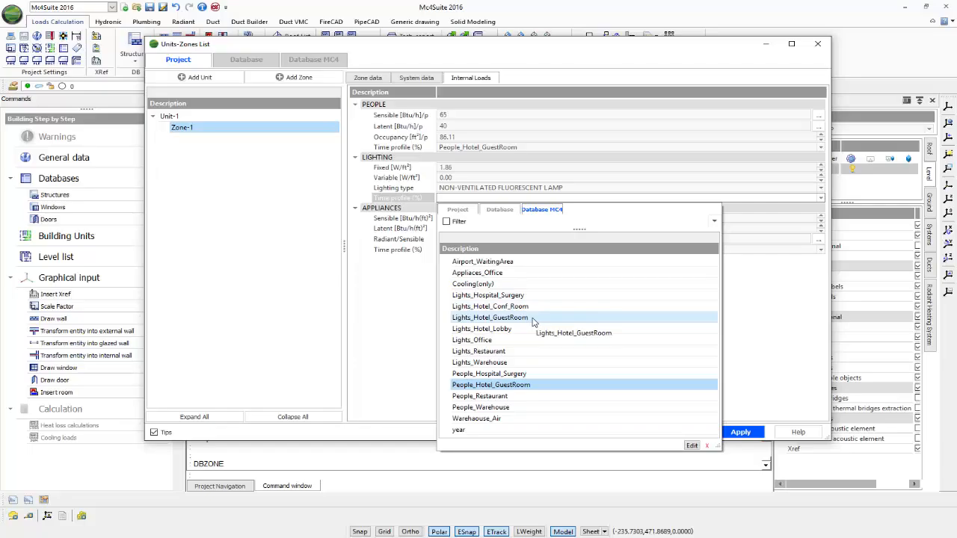
left_click(533, 318)
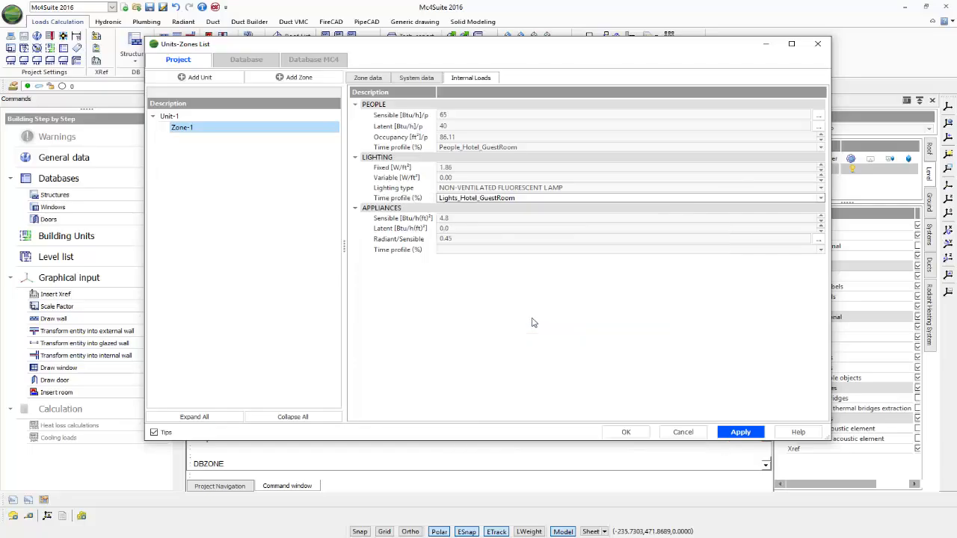
left_click(822, 251)
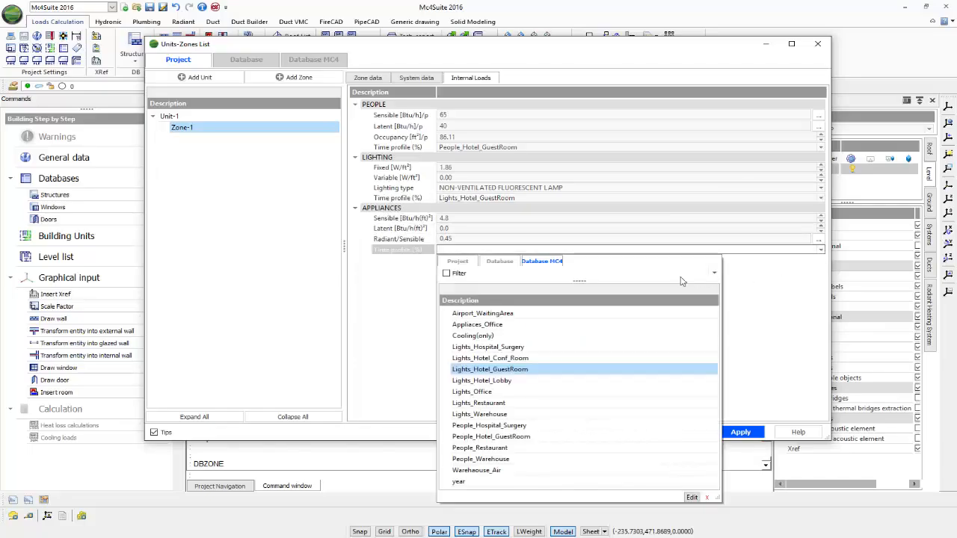
left_click(486, 338)
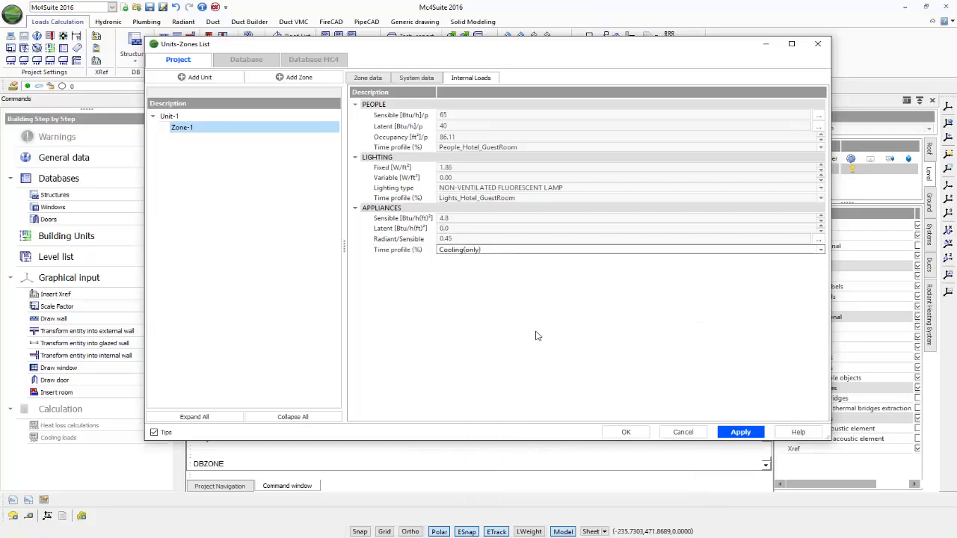
left_click(743, 434)
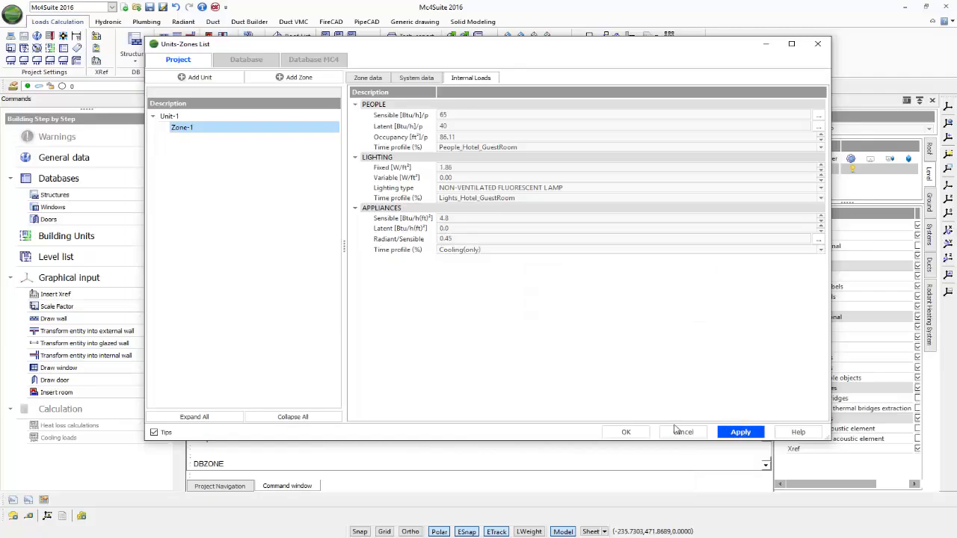
left_click(625, 433)
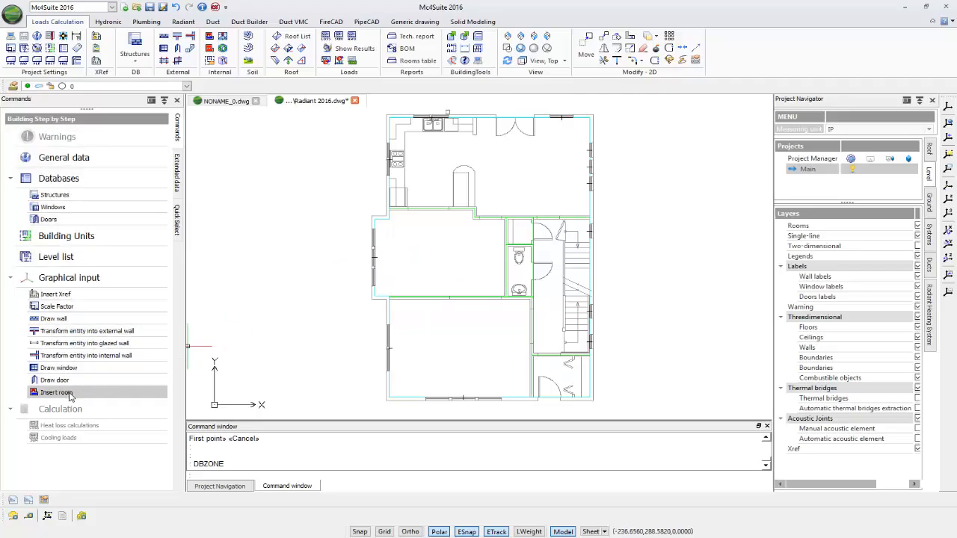
Step: Insert a room with zone Zone-1 and description Kitchen in the kitchen area of the floor plan
left_click(210, 38)
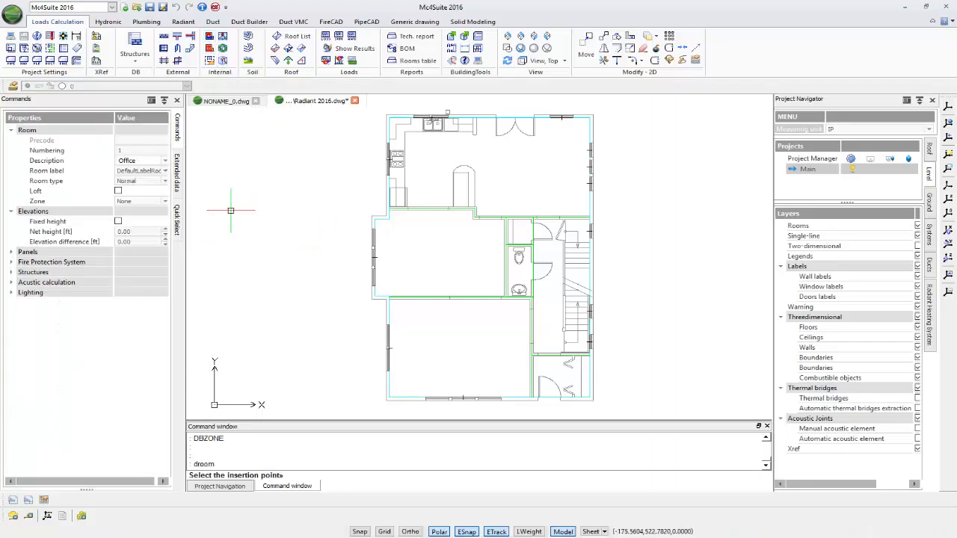
left_click(169, 203)
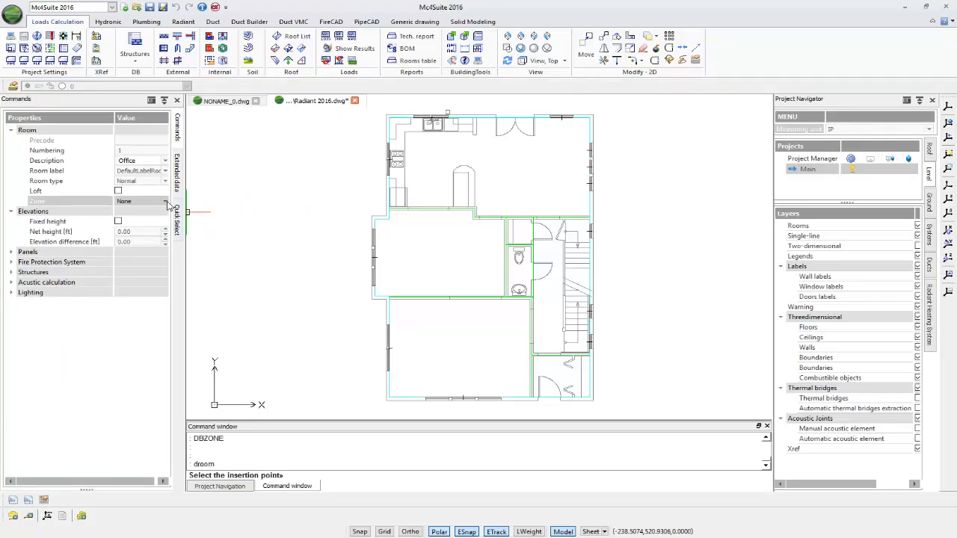
left_click(166, 202)
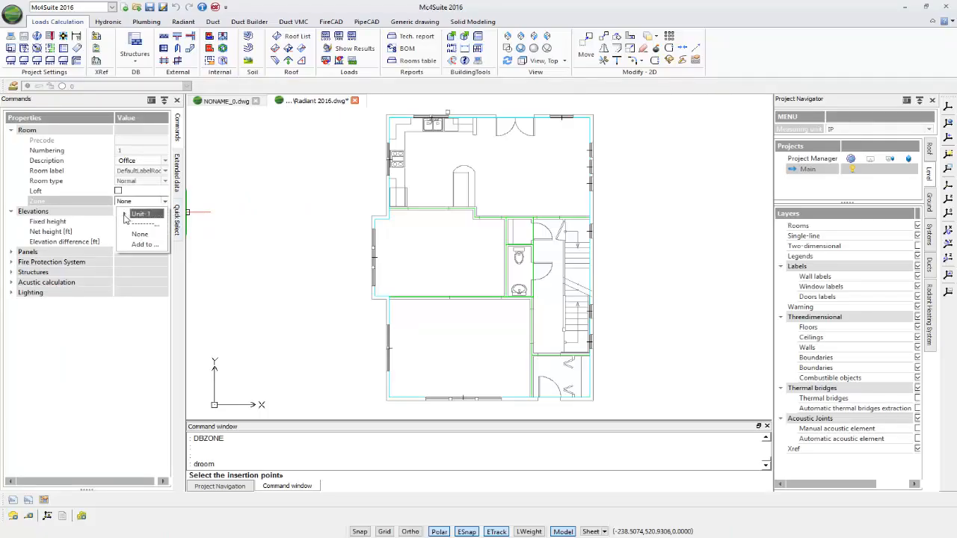
left_click(124, 216)
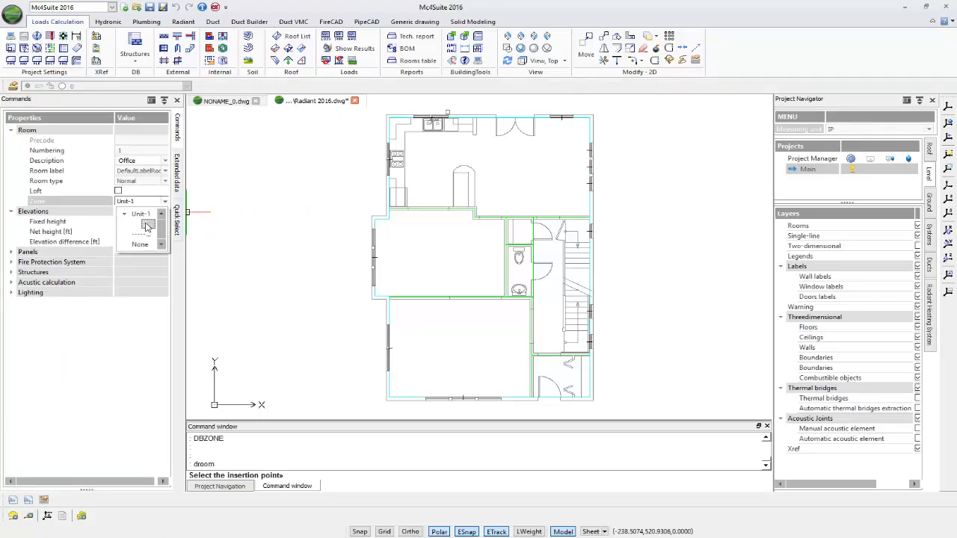
left_click(147, 227)
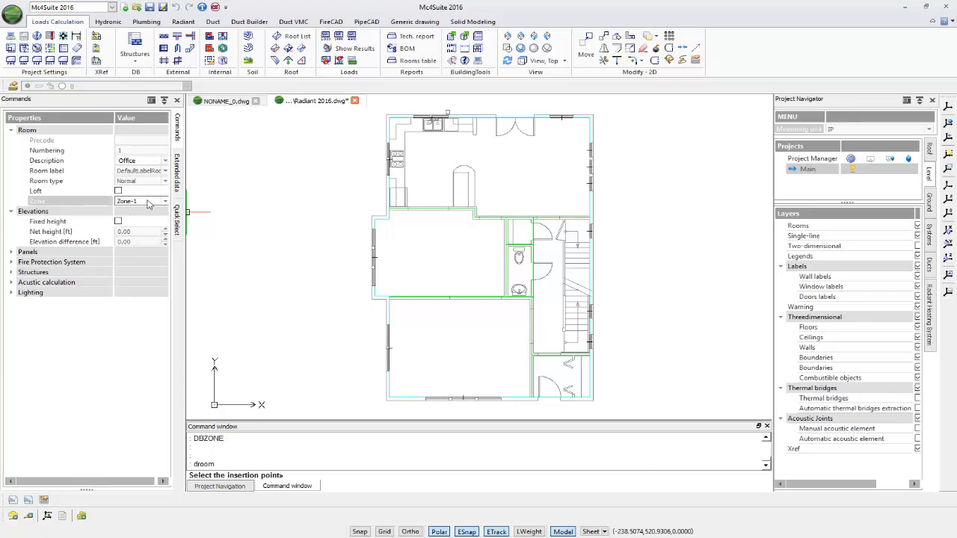
left_click(163, 163)
left_click(165, 161)
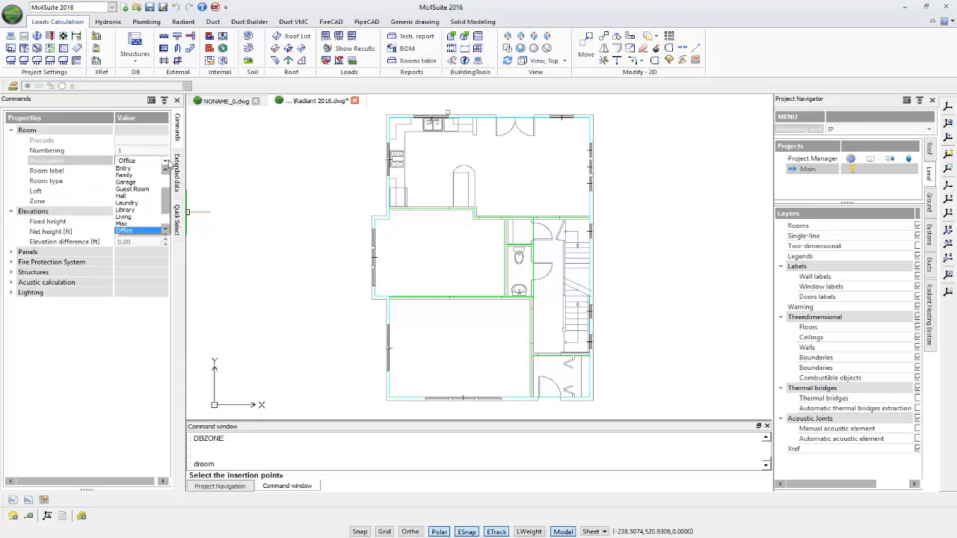
left_click_drag(169, 201, 167, 176)
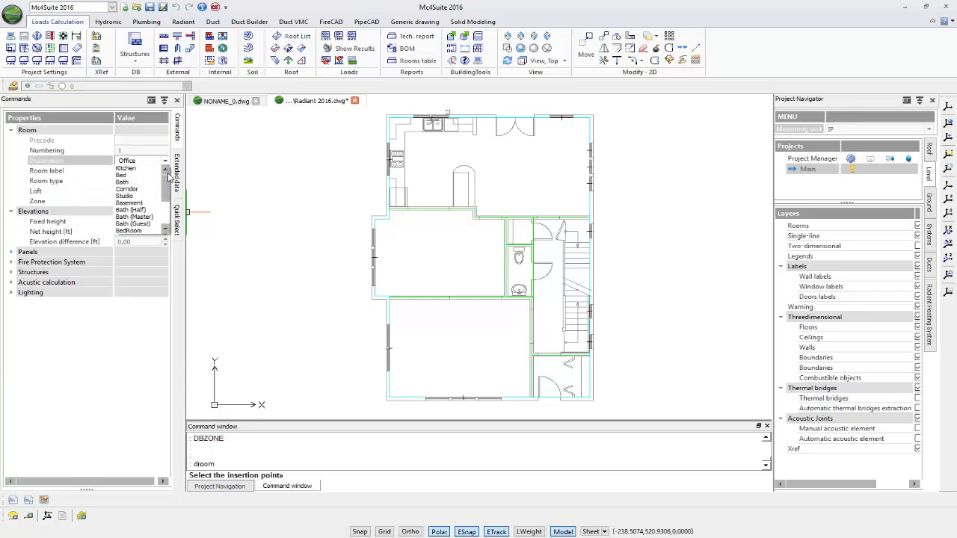
left_click(128, 168)
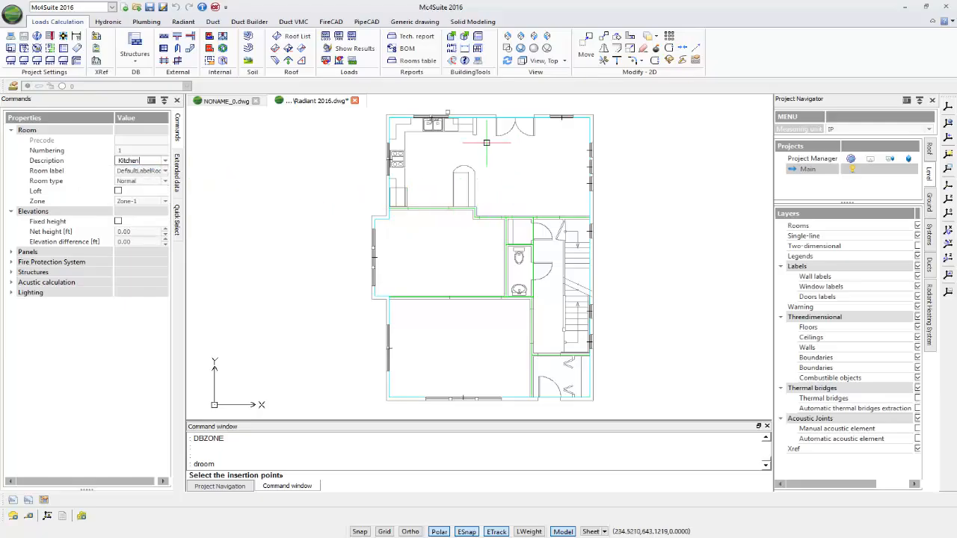
left_click(517, 193)
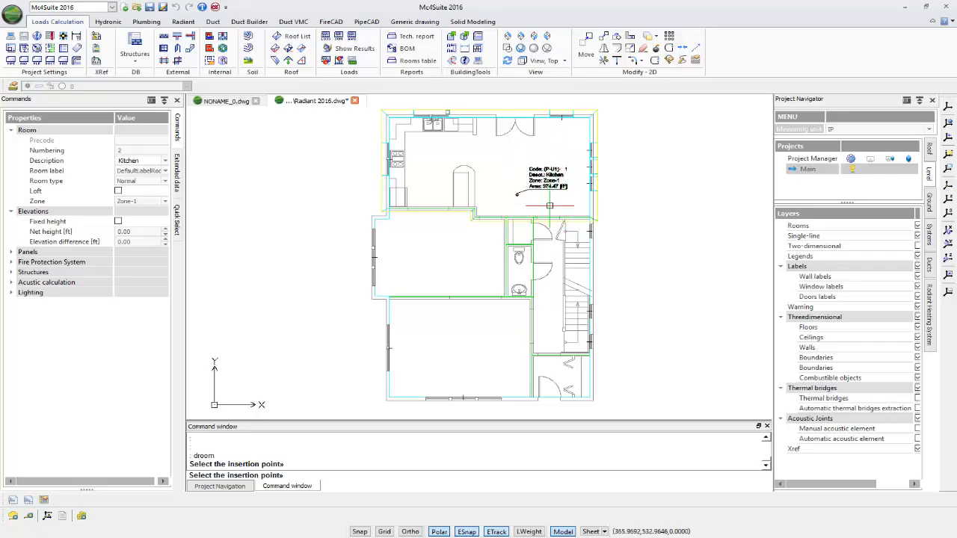
key("Escape")
Step: Inspect the kitchen's room label up close and its 3D geometry in the southwest isometric view, then restore the top view
scroll(517, 194, "up", 5)
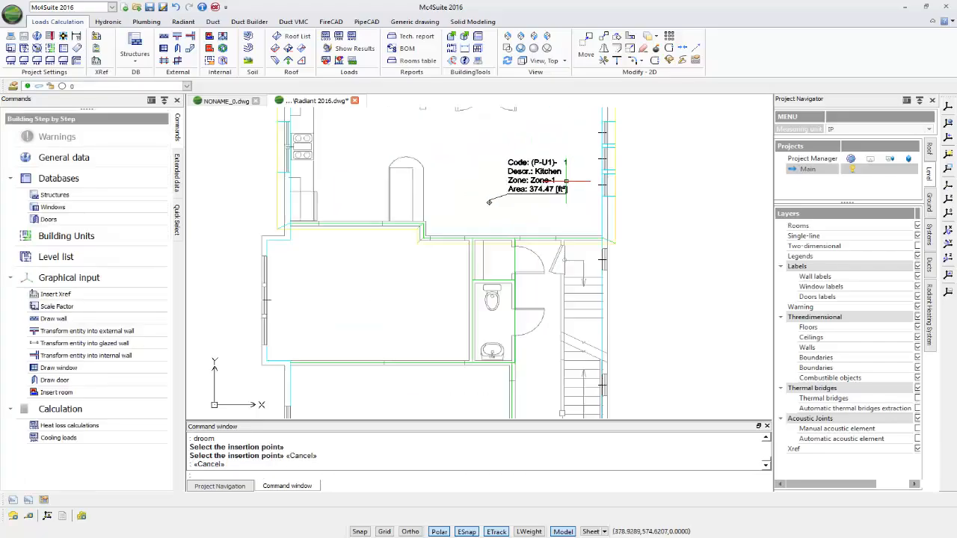
scroll(584, 178, "up", 4)
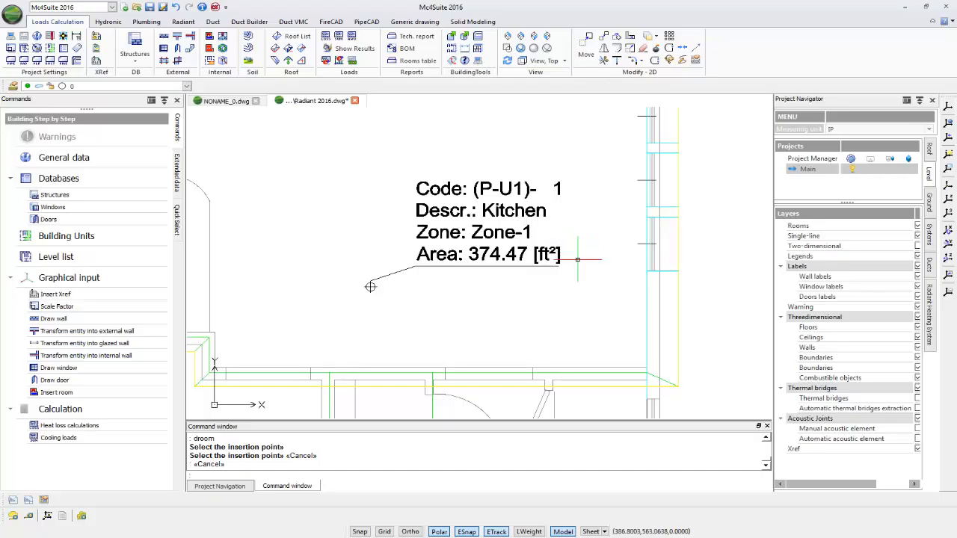
scroll(580, 272, "down", 4)
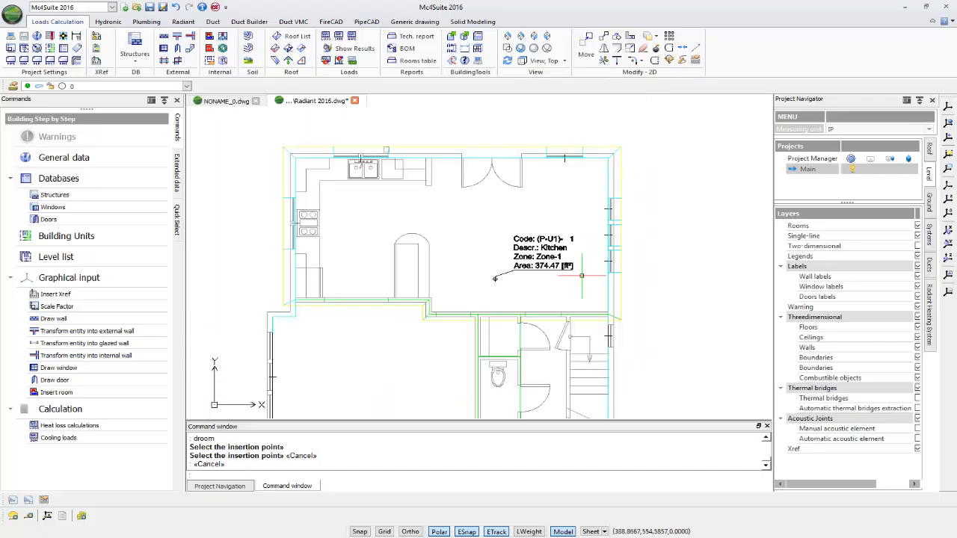
left_click(548, 37)
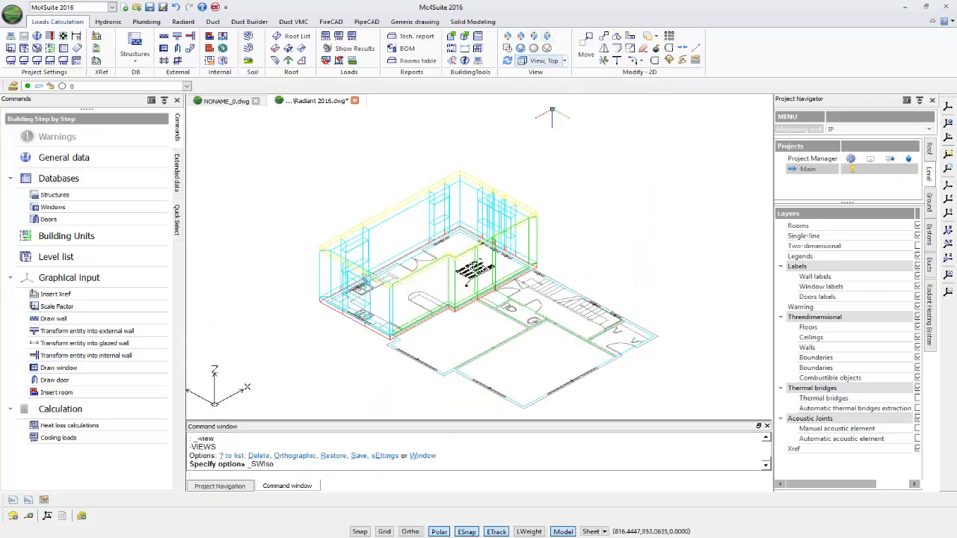
middle_click_drag(466, 284, 575, 287)
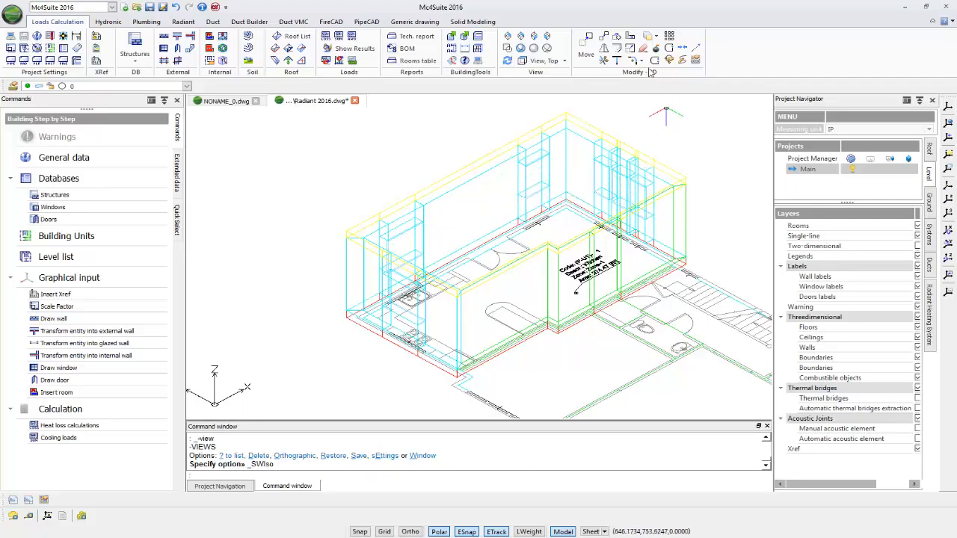
left_click(543, 60)
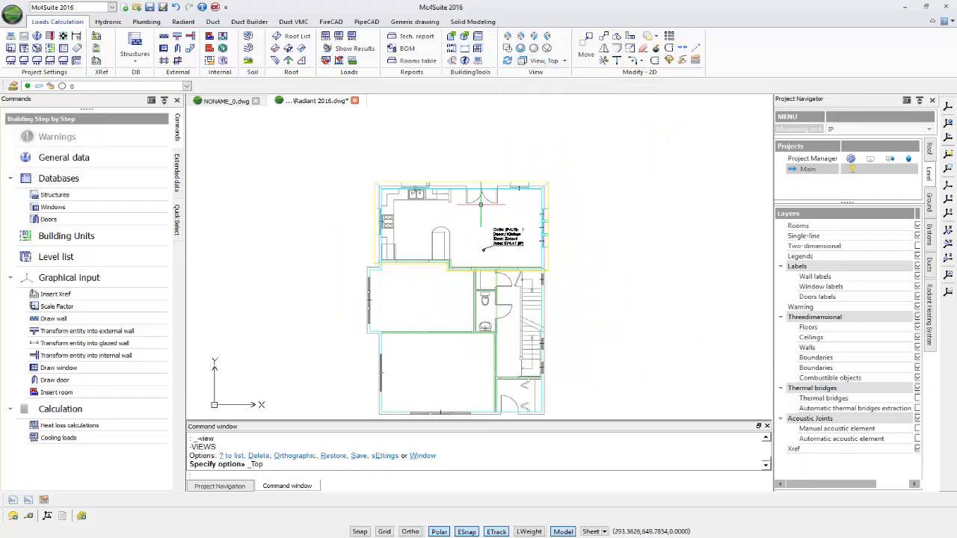
Step: Insert a room described as Corridor in the staircase hallway of the floor plan
left_click(209, 37)
left_click(160, 161)
left_click(166, 161)
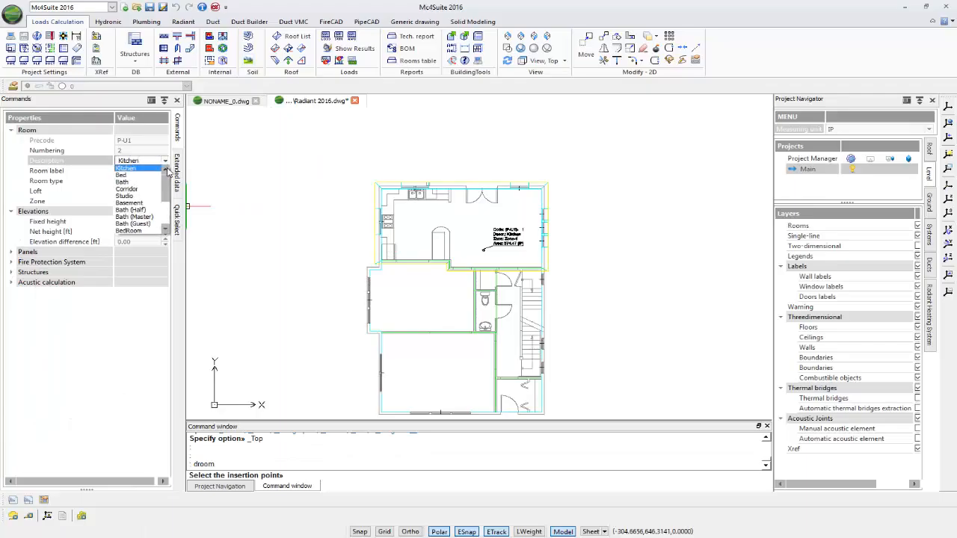
left_click(150, 189)
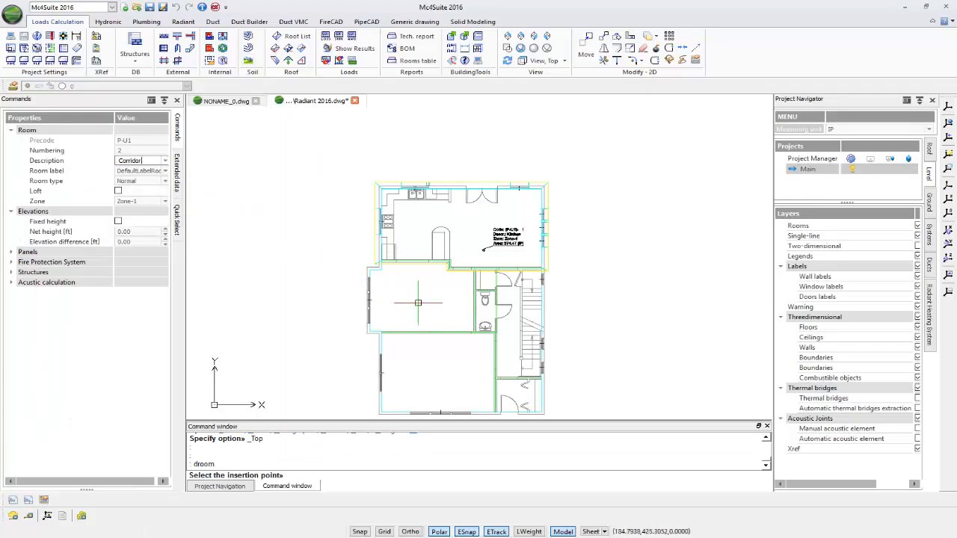
left_click(508, 366)
Step: Insert a room described as Bath (Half) in the small toilet room beside the staircase hallway
left_click(160, 160)
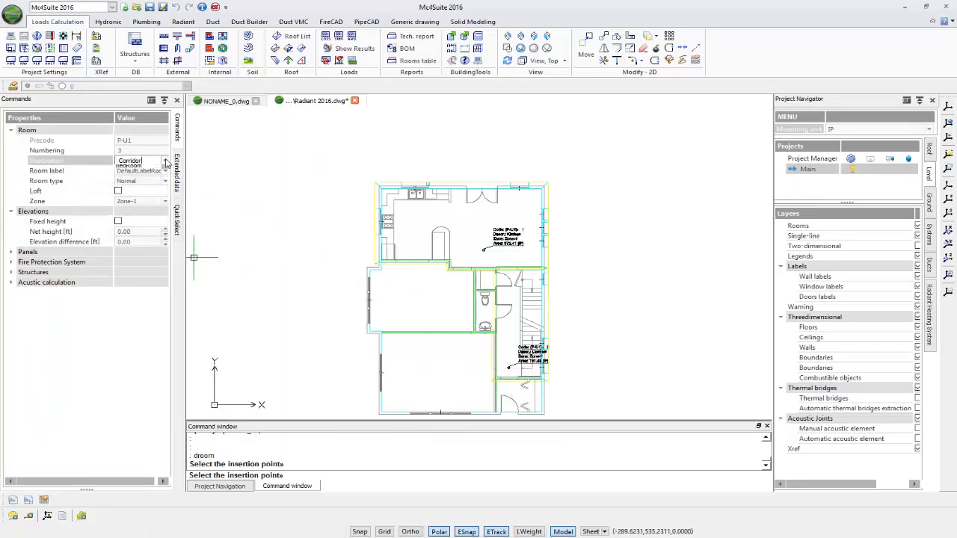
left_click(166, 160)
left_click(149, 212)
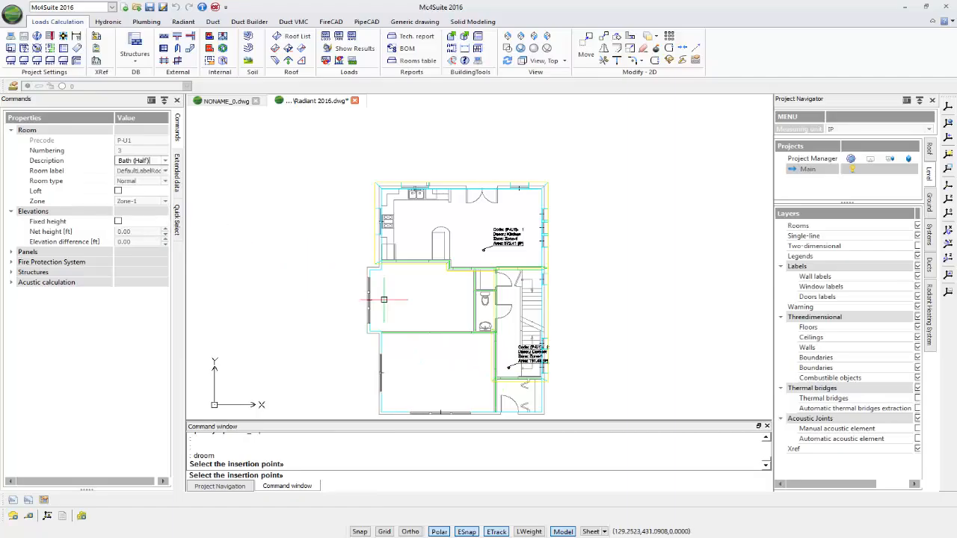
left_click(481, 319)
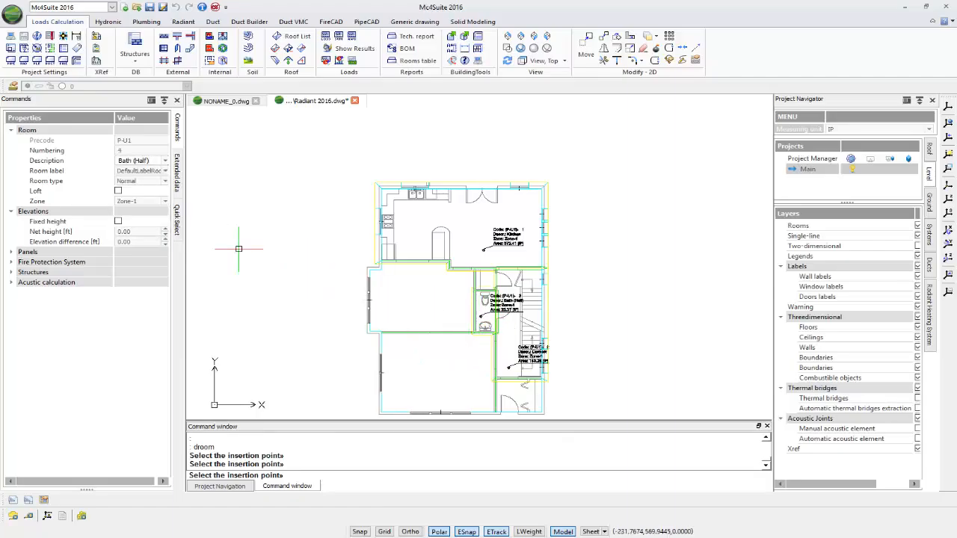
Step: Insert a room described as Closet in the small space between the half bath and the kitchen
left_click(160, 161)
left_click(165, 161)
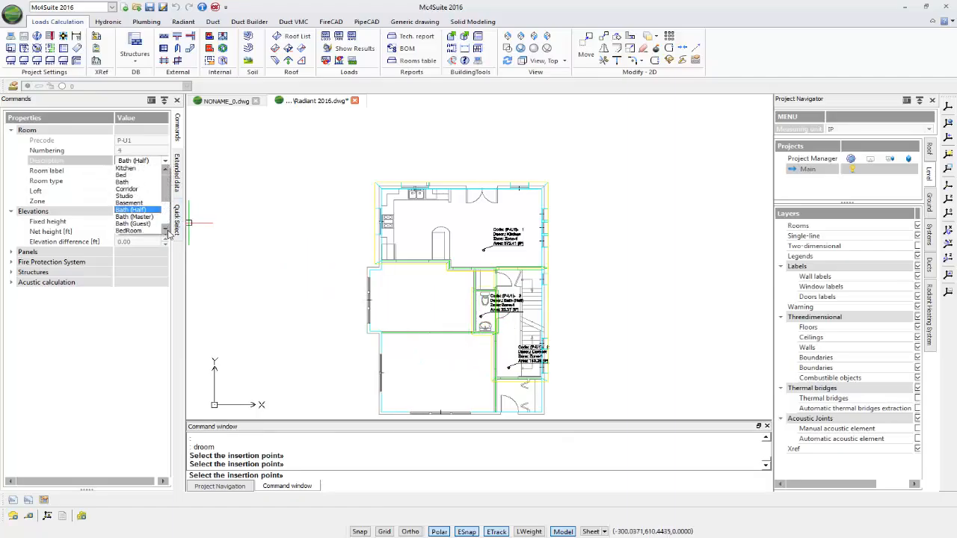
scroll(165, 231, "down", 2)
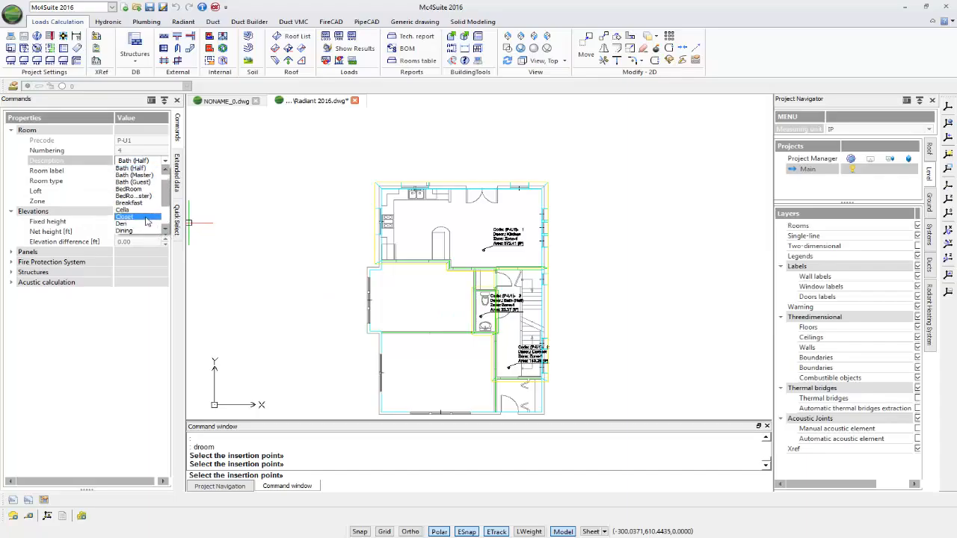
left_click(147, 217)
scroll(490, 277, "up", 3)
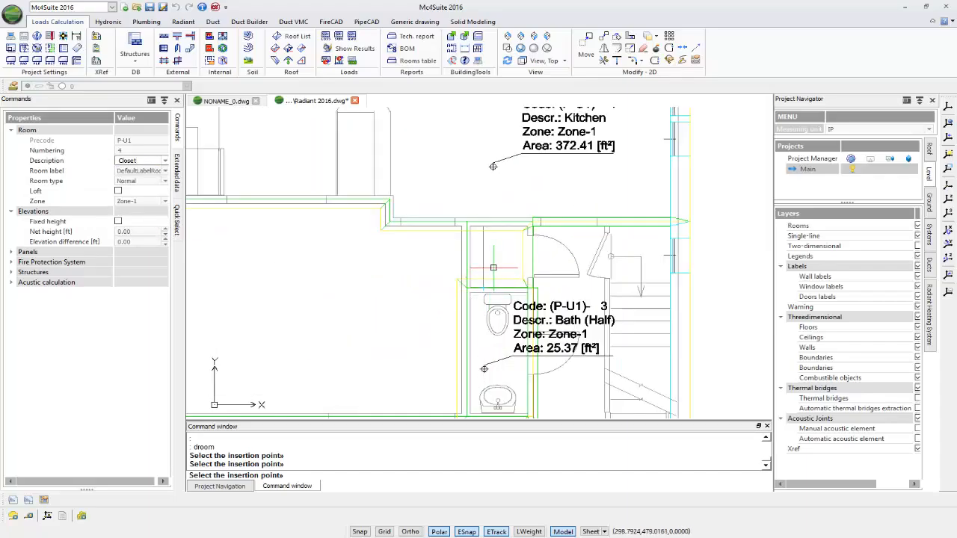
left_click(493, 267)
Step: Insert a room described as Dining in the middle room of the floor plan, just below the kitchen
scroll(428, 284, "down", 5)
middle_click_drag(308, 309, 330, 240)
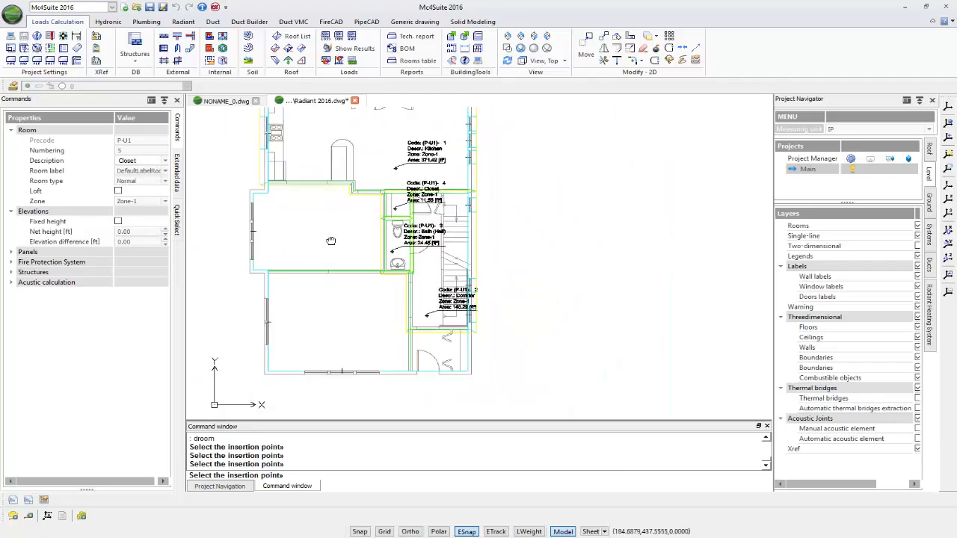
left_click(165, 160)
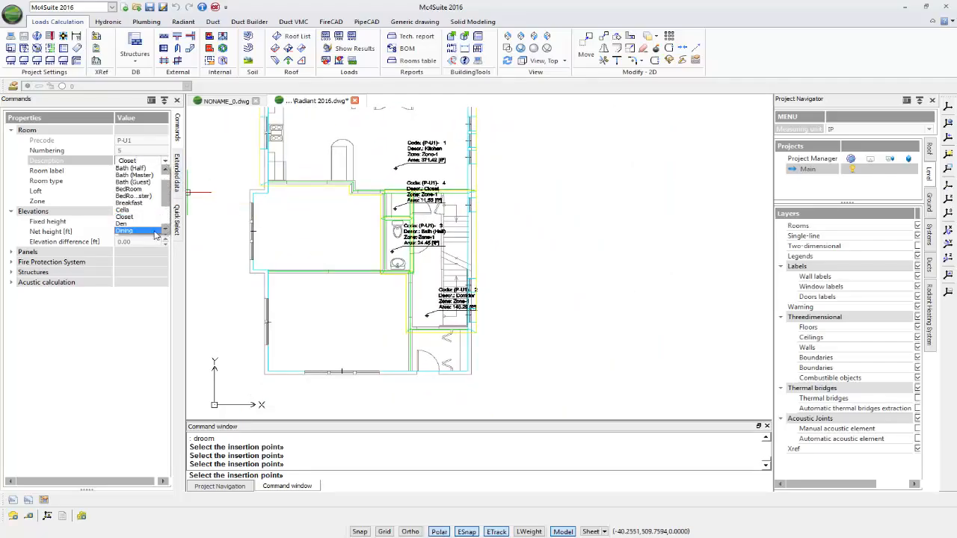
left_click(155, 234)
left_click(321, 233)
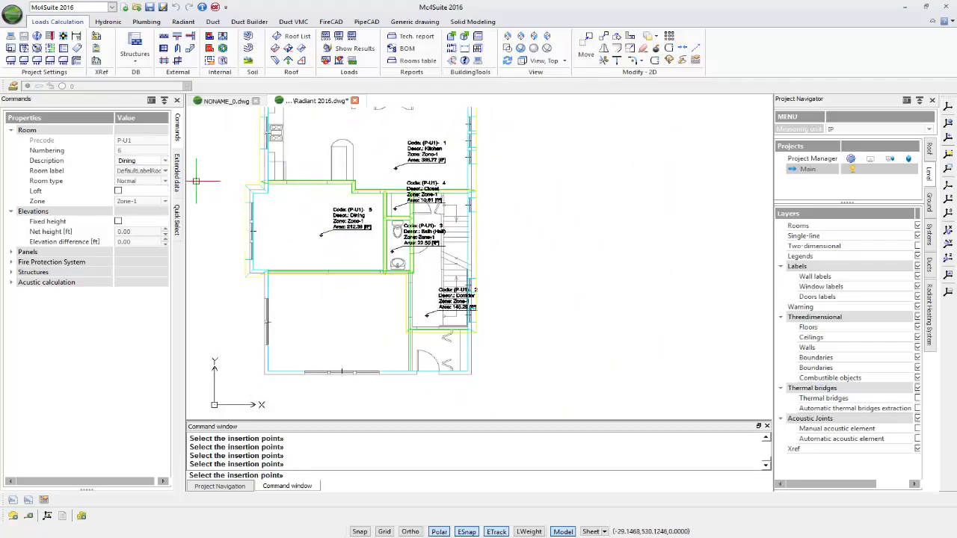
Step: Insert a room described as Entry in the front-door area below the staircase corridor
left_click(165, 161)
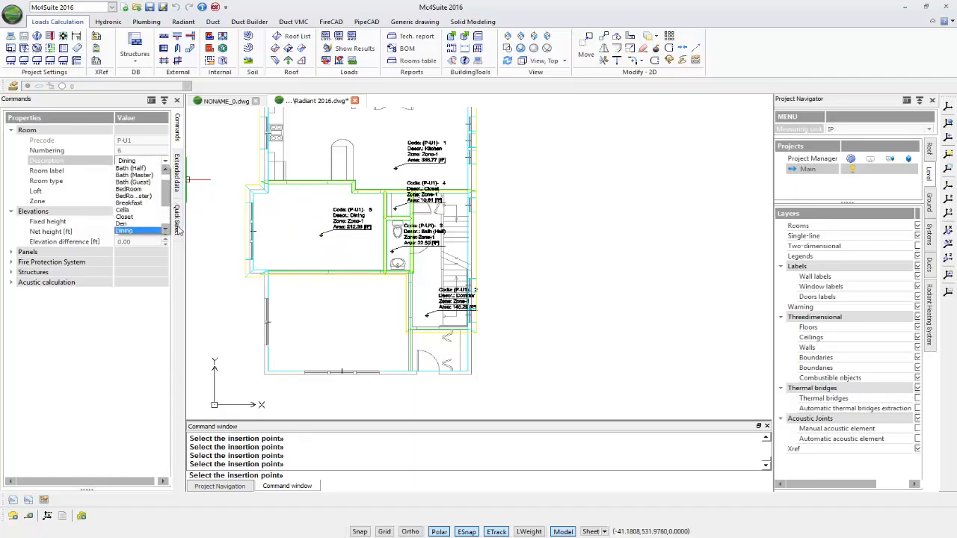
scroll(153, 220, "down", 2)
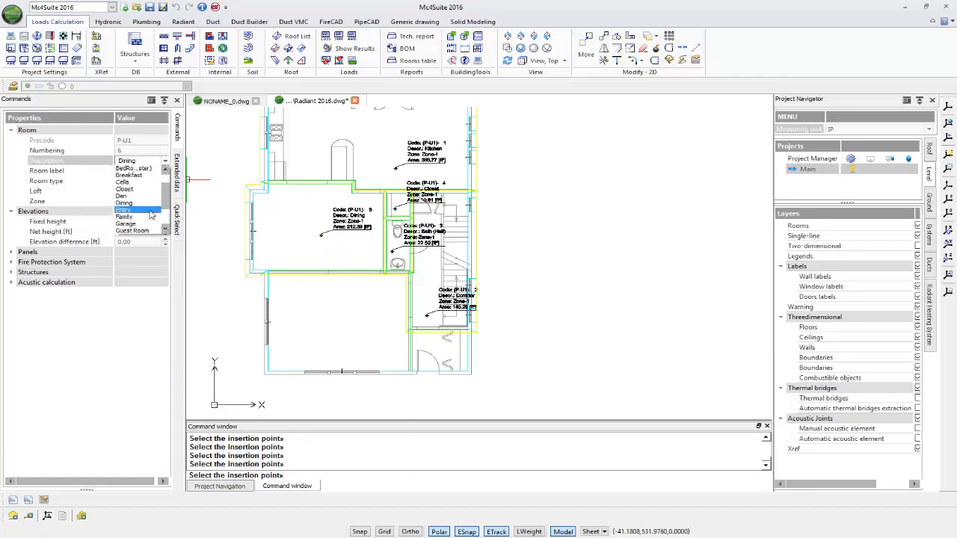
left_click(151, 215)
left_click(425, 363)
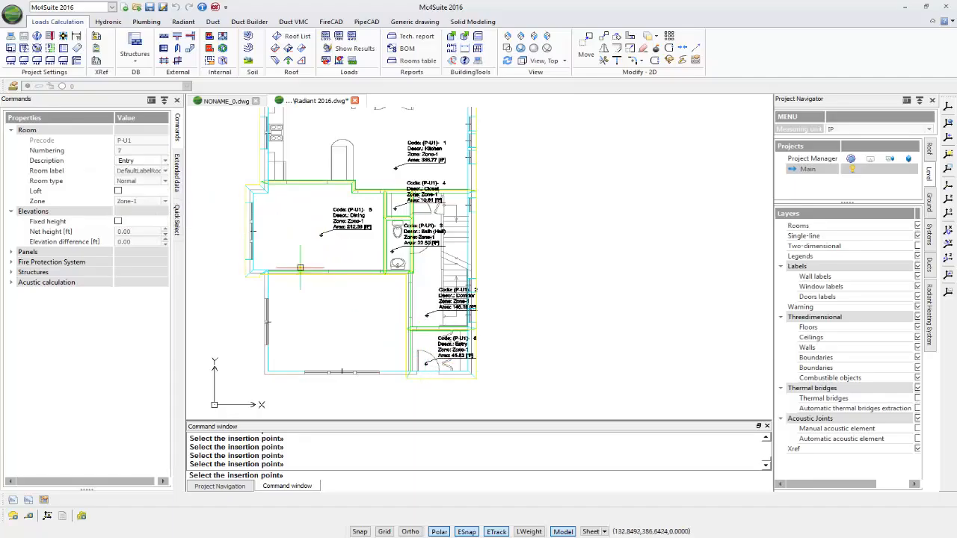
Step: Insert a room described as Family in the large room below the dining room and end room insertion
left_click(165, 161)
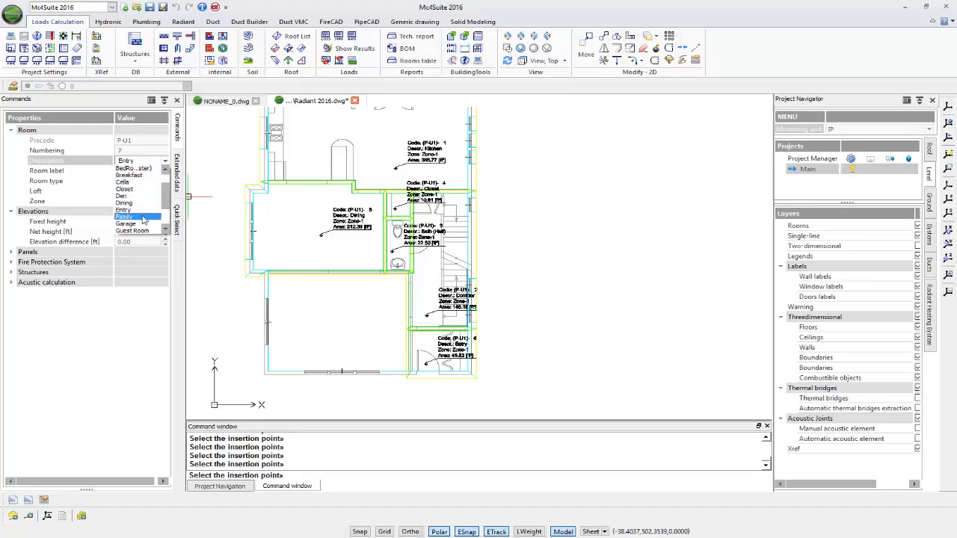
left_click(143, 218)
left_click(362, 337)
key("Escape")
scroll(449, 325, "down", 1)
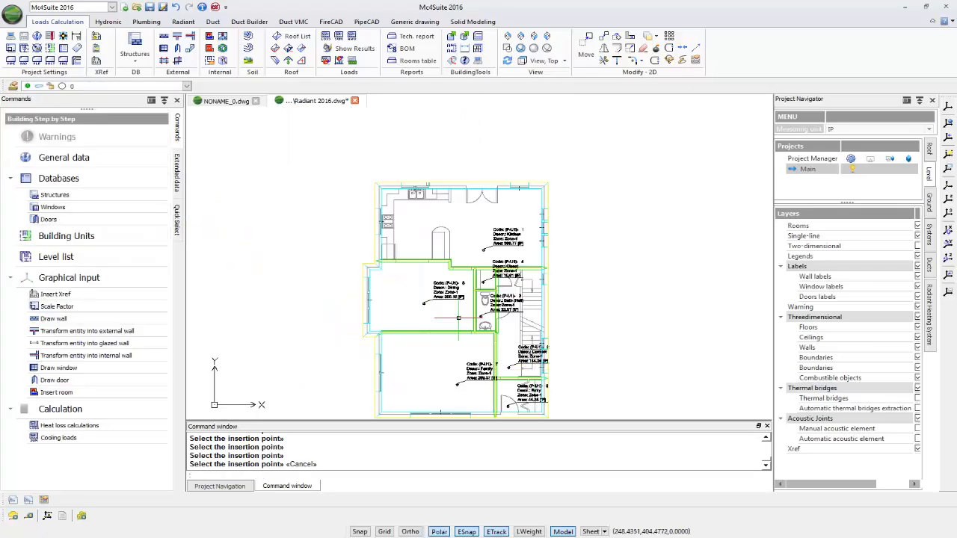
Step: Check the 3D geometry of all inserted rooms in the southwest isometric view, then restore the top view
left_click(547, 37)
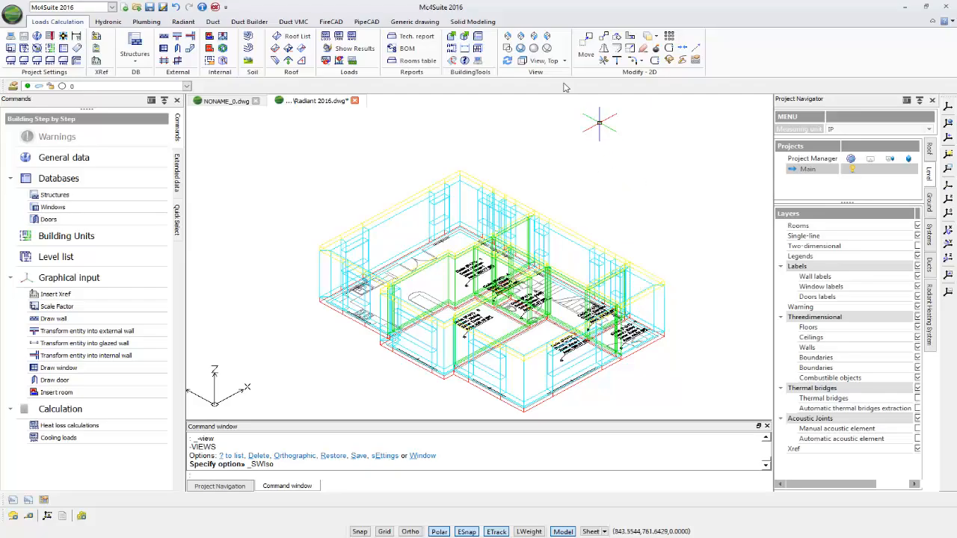
left_click(535, 63)
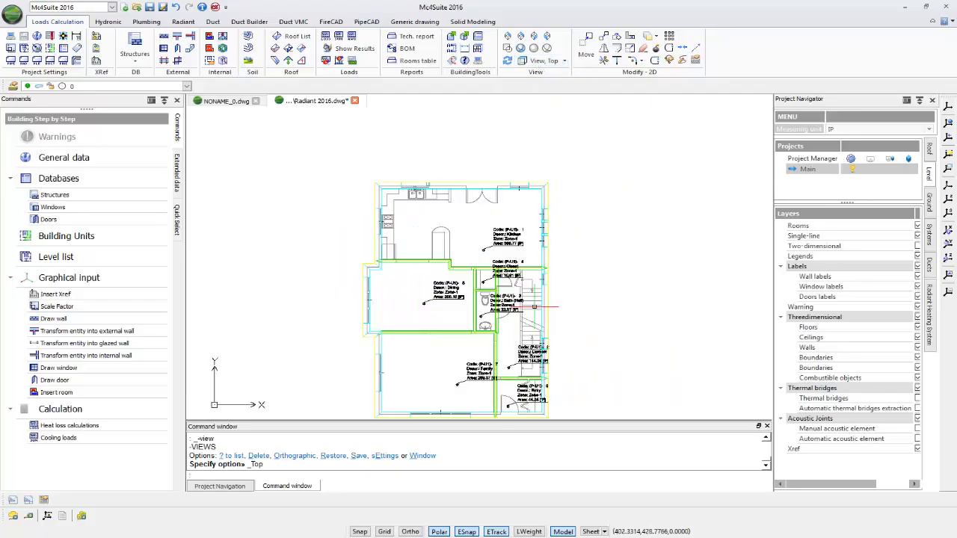
middle_click_drag(538, 333, 544, 310)
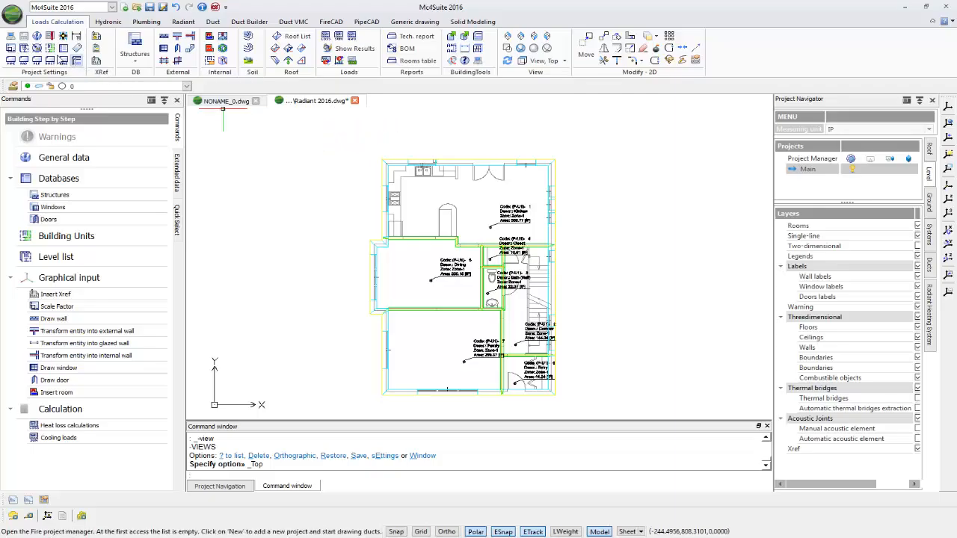
Step: Insert the north symbol to the right of the floor plan with an insertion angle of 45
left_click(36, 48)
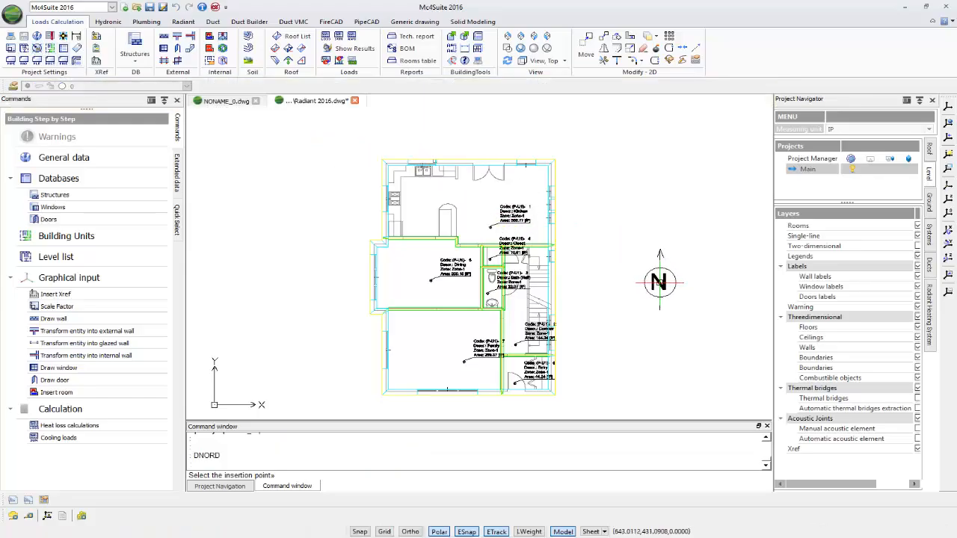
left_click(695, 282)
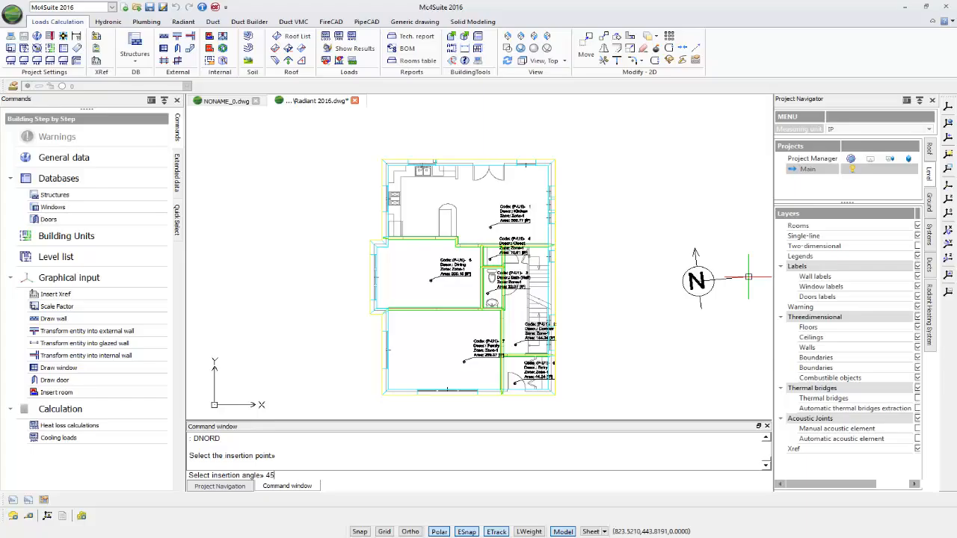
key("Return")
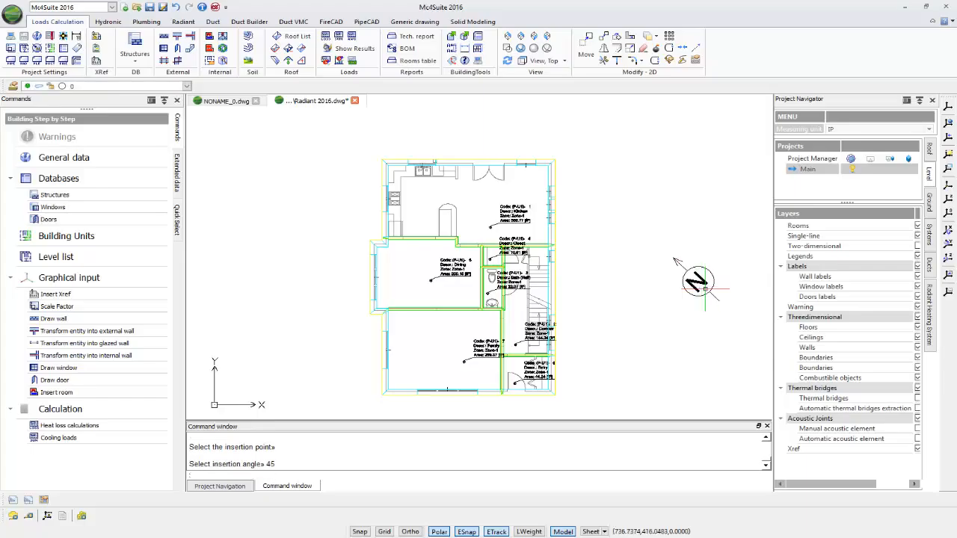
key("Escape")
key("Escape")
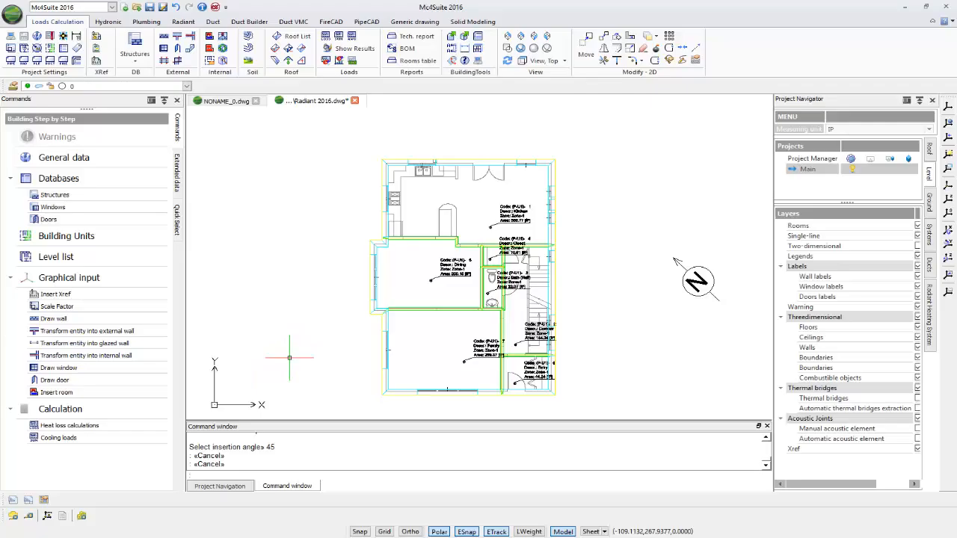
Step: Run the heat loss calculation and display its statistics chart with the legend position set to Bottom
left_click(60, 426)
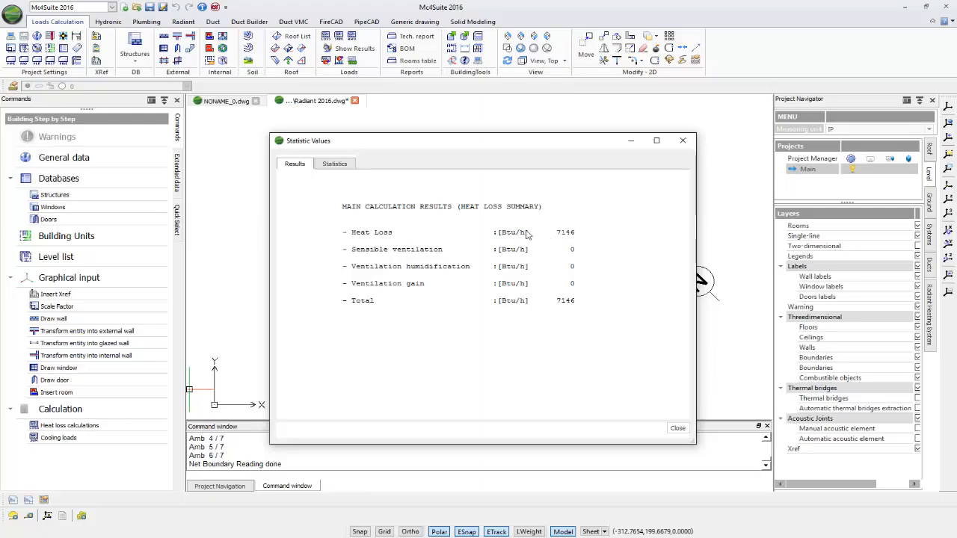
left_click(337, 164)
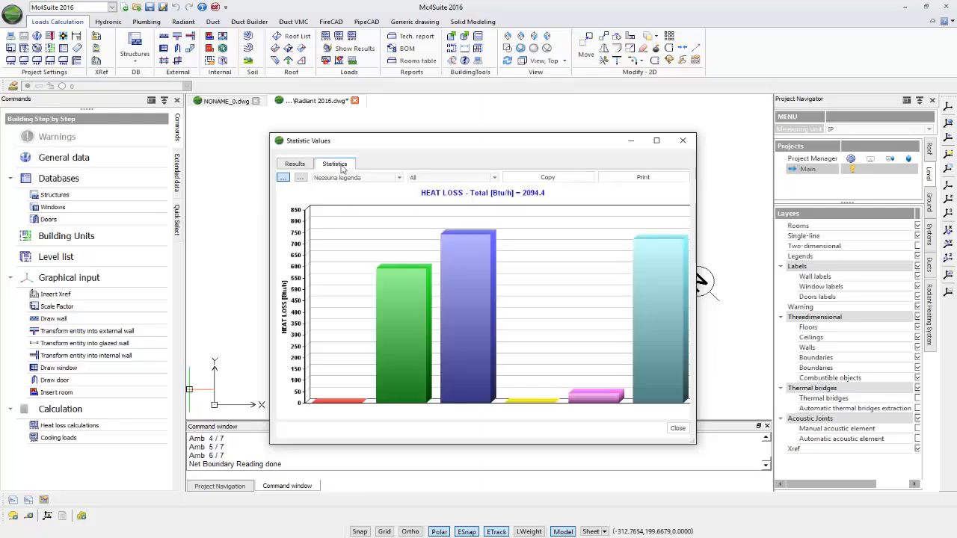
left_click(354, 179)
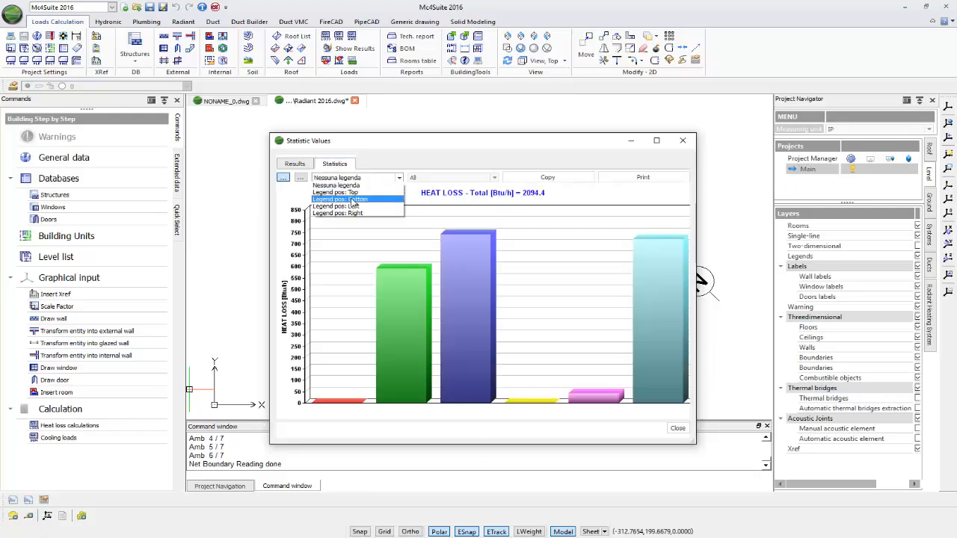
left_click(351, 201)
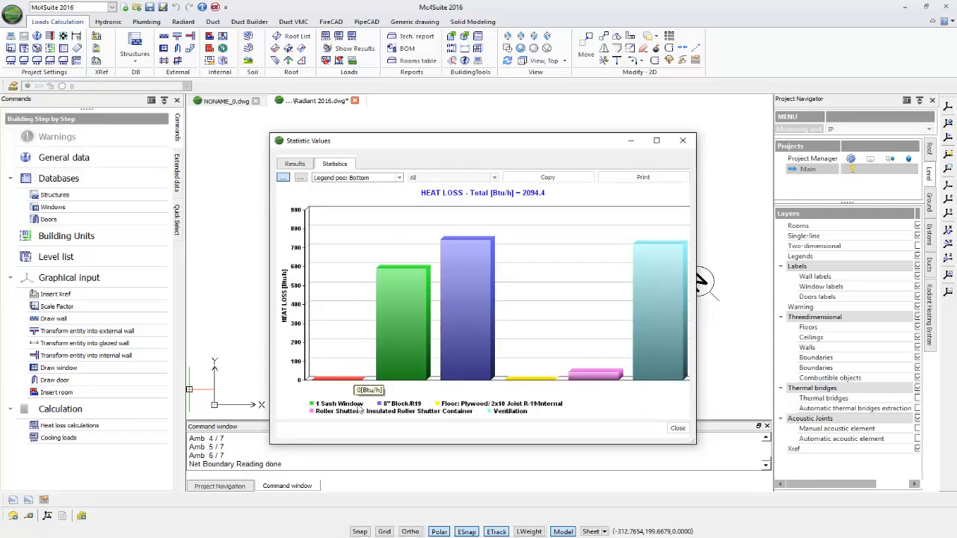
Step: Examine the heat loss contribution of the window, block wall and ventilation in the bar chart
mouse_move(399, 358)
mouse_move(403, 319)
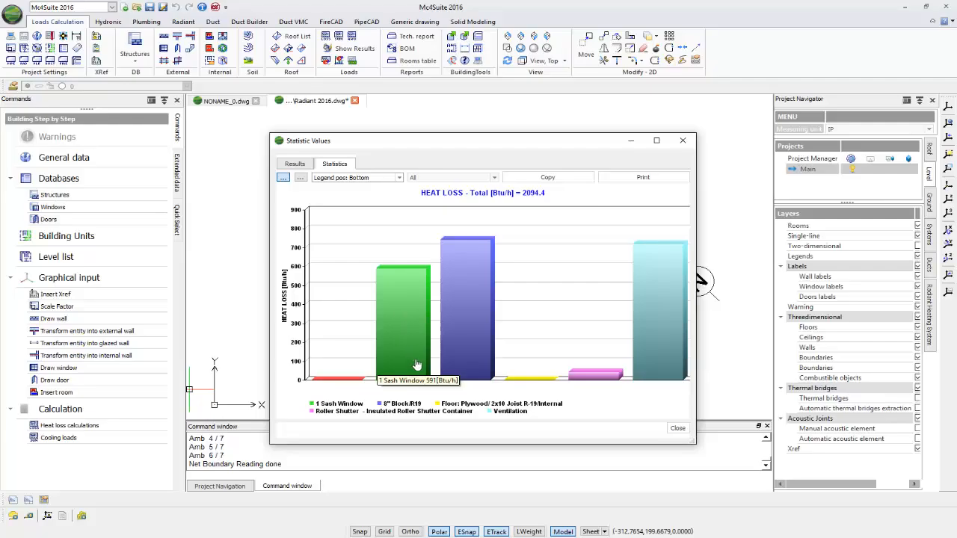
mouse_move(462, 335)
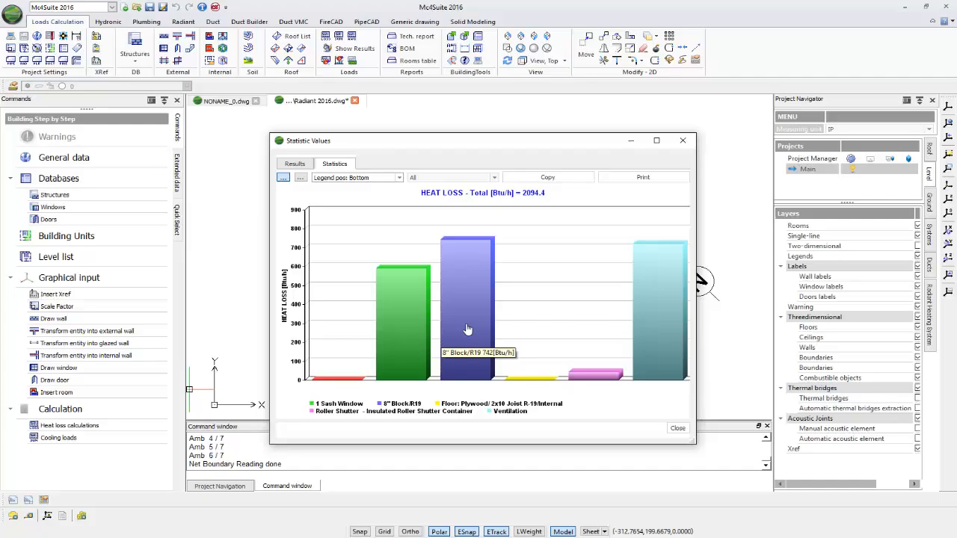
mouse_move(681, 304)
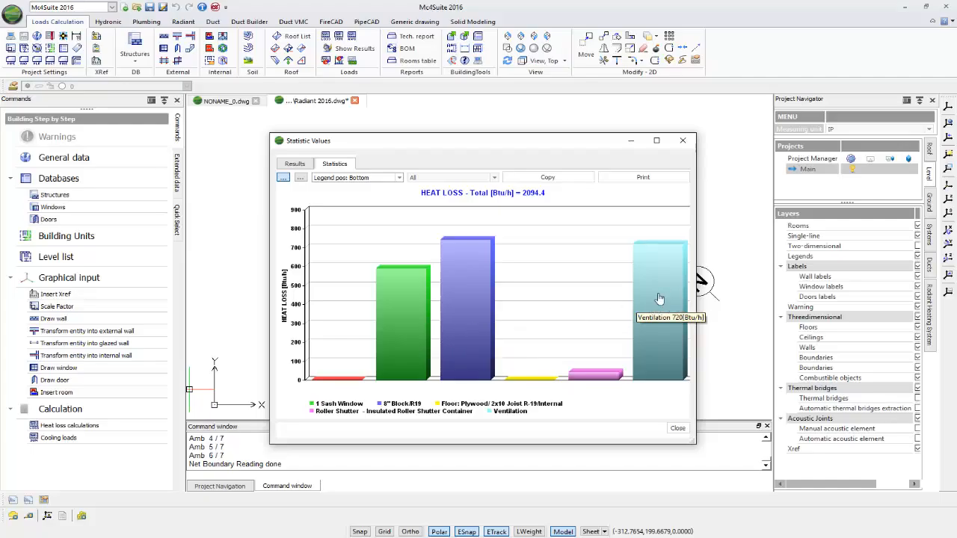
Step: Show the heat loss statistics as a pie chart, examine its slices, and close the statistic values
left_click(301, 179)
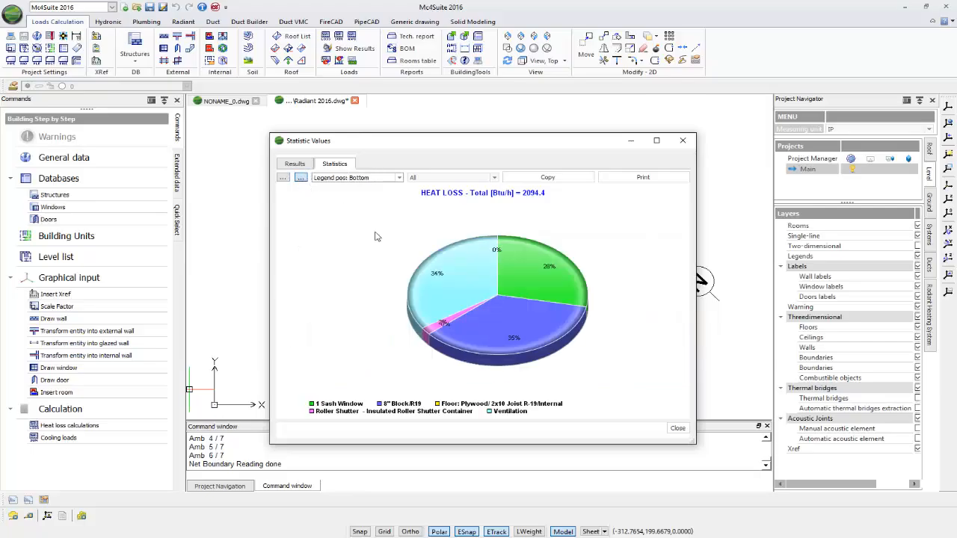
mouse_move(402, 294)
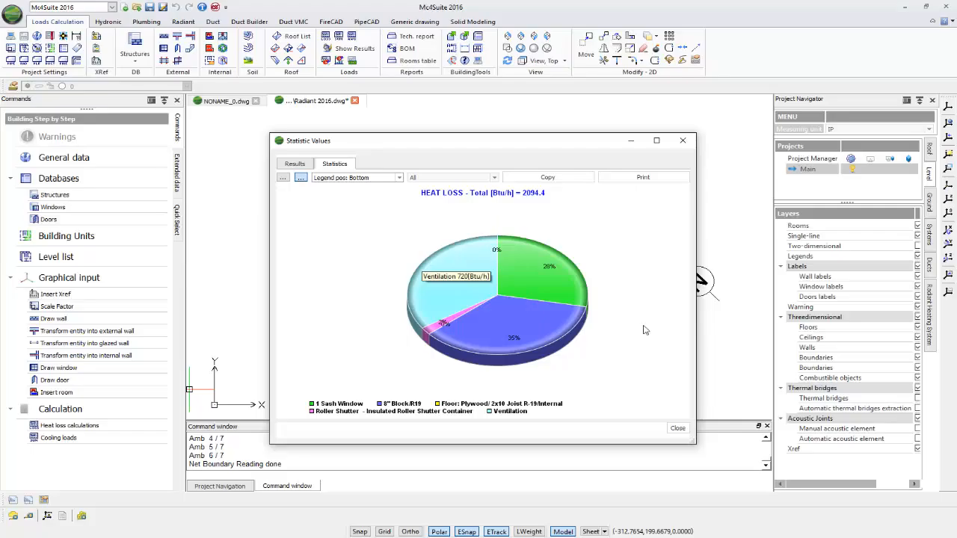
mouse_move(540, 278)
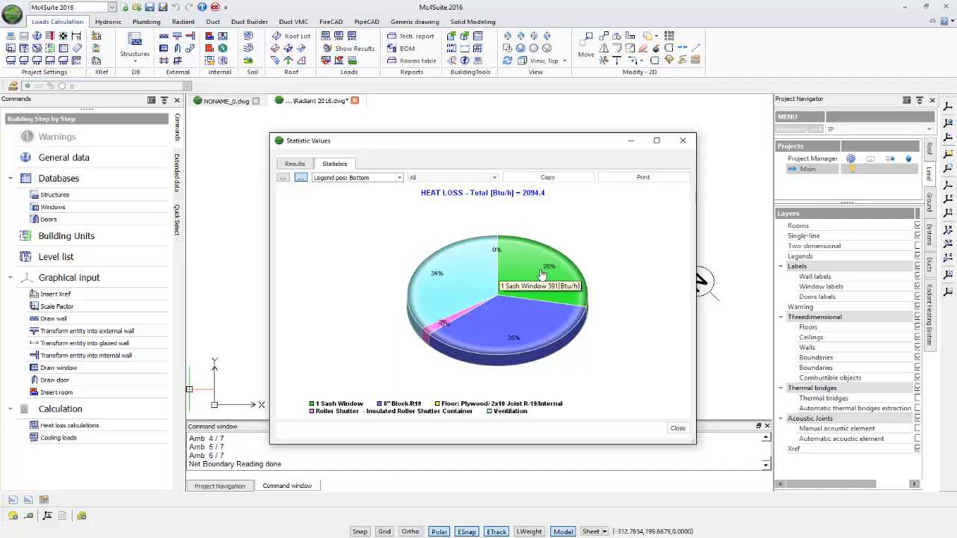
mouse_move(515, 317)
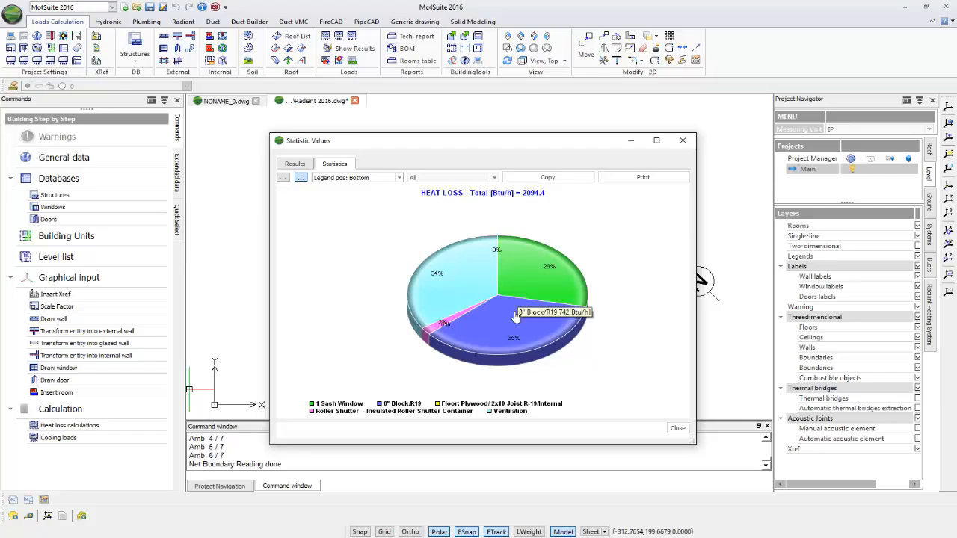
left_click(294, 164)
left_click(677, 428)
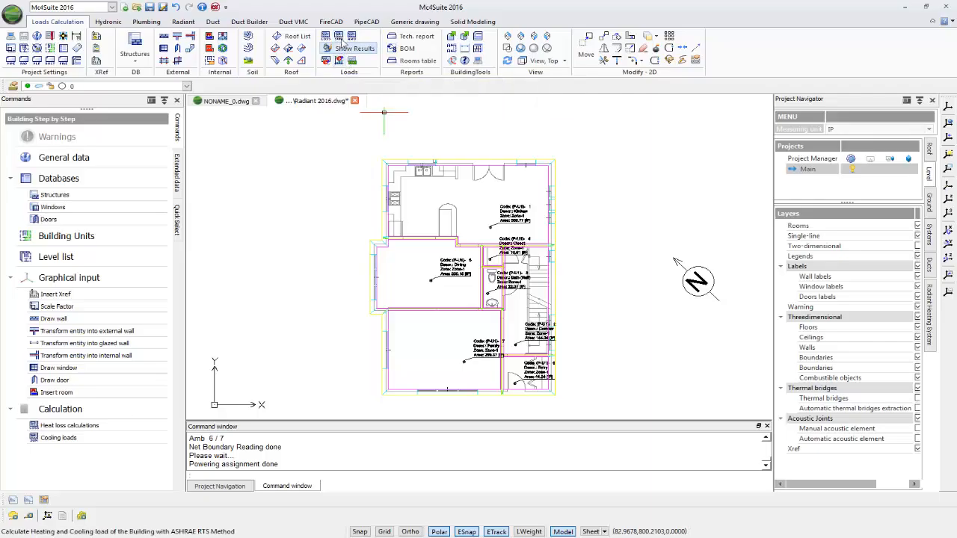
Step: Calculate the building's heating and cooling loads with the ASHRAE RTS method from July to July, and close the results
left_click(338, 36)
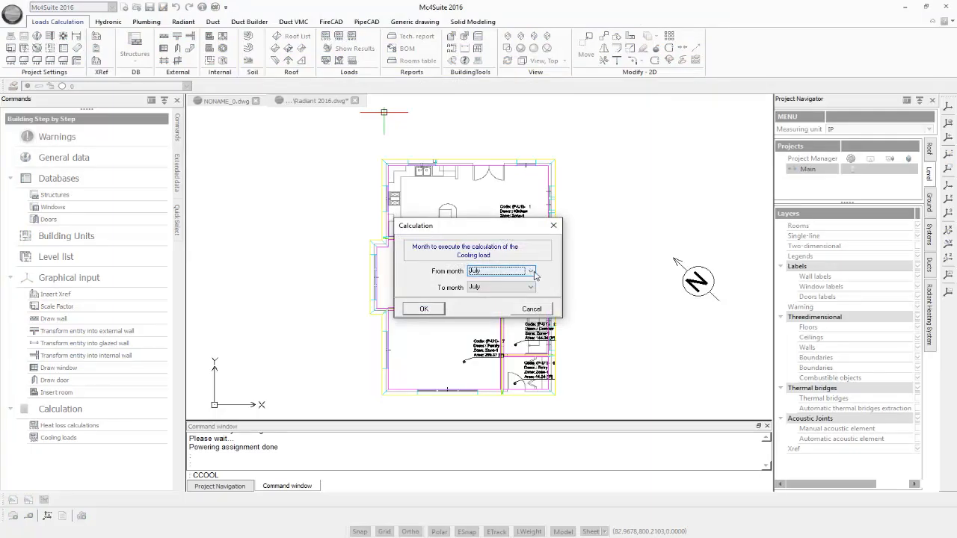
left_click(533, 272)
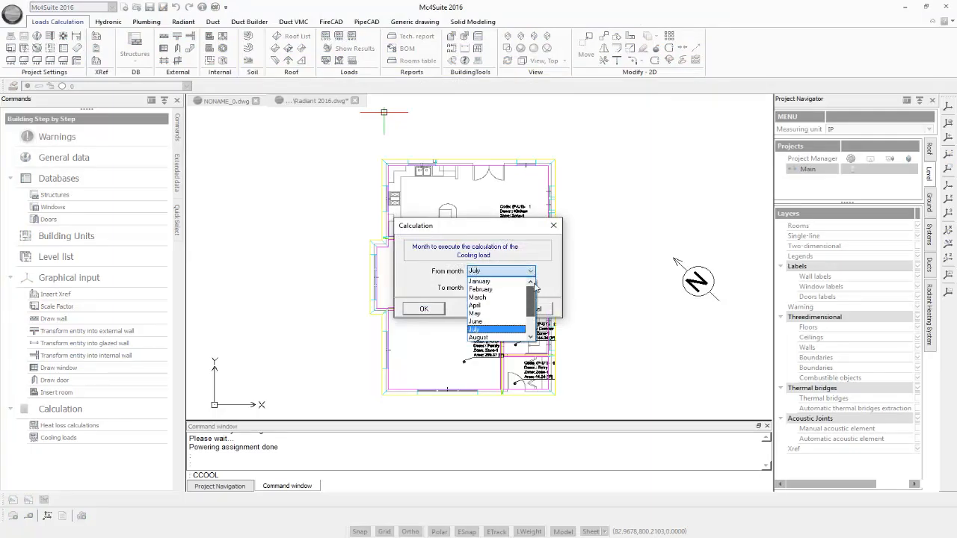
mouse_move(535, 286)
left_mouse_down()
mouse_move(532, 318)
mouse_move(532, 289)
left_mouse_up()
left_click(500, 329)
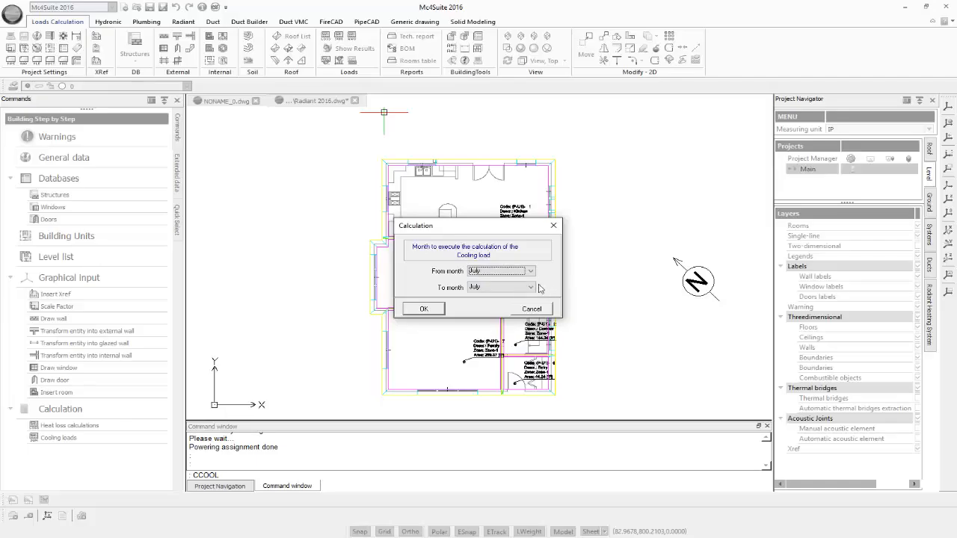
left_click(424, 309)
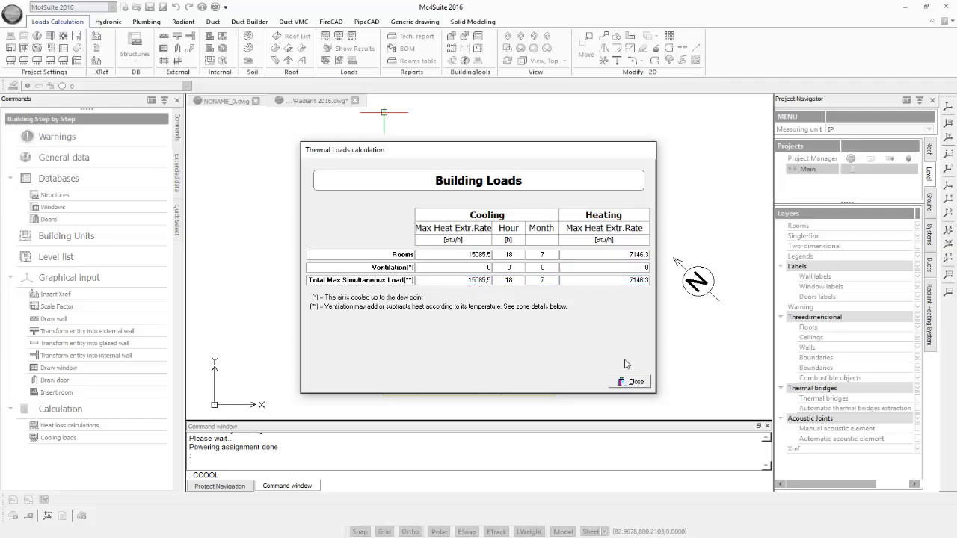
left_click(630, 382)
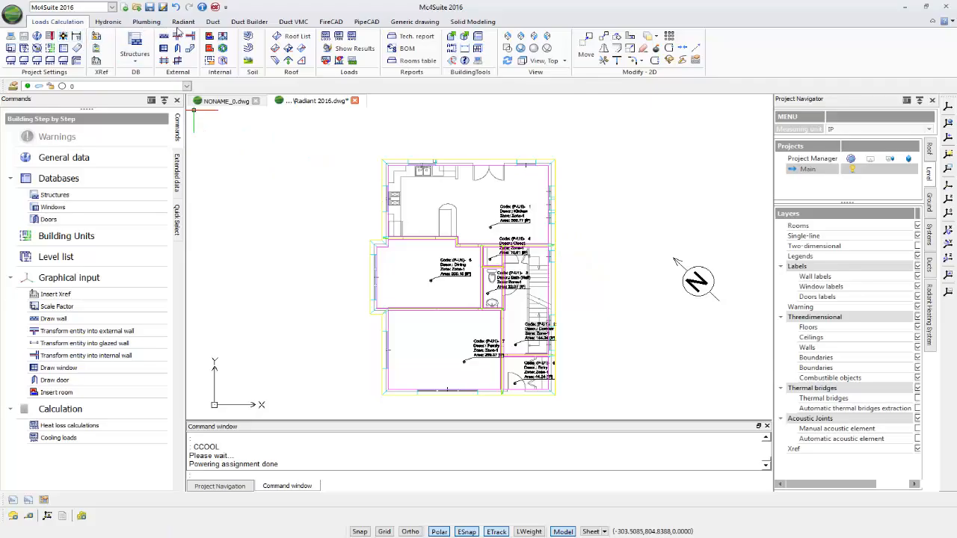
Step: Start a new piping system in the radiant pipe project list, named Radiant, with system type Thermal
left_click(181, 22)
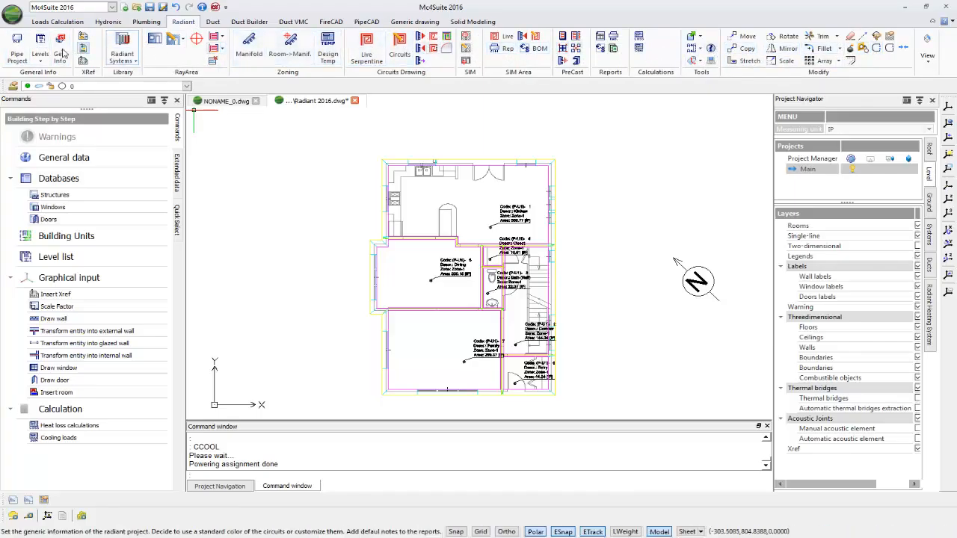
left_click(16, 49)
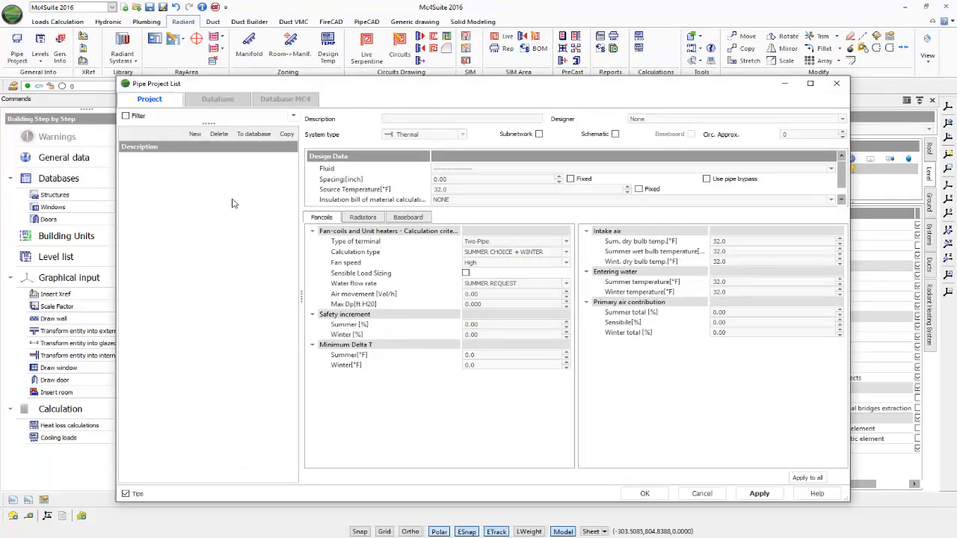
left_click(195, 135)
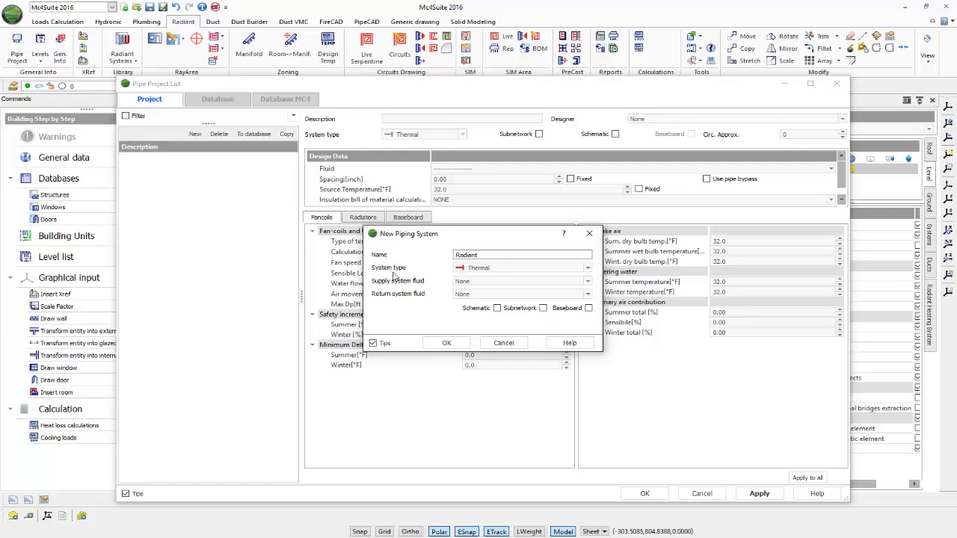
left_click(588, 267)
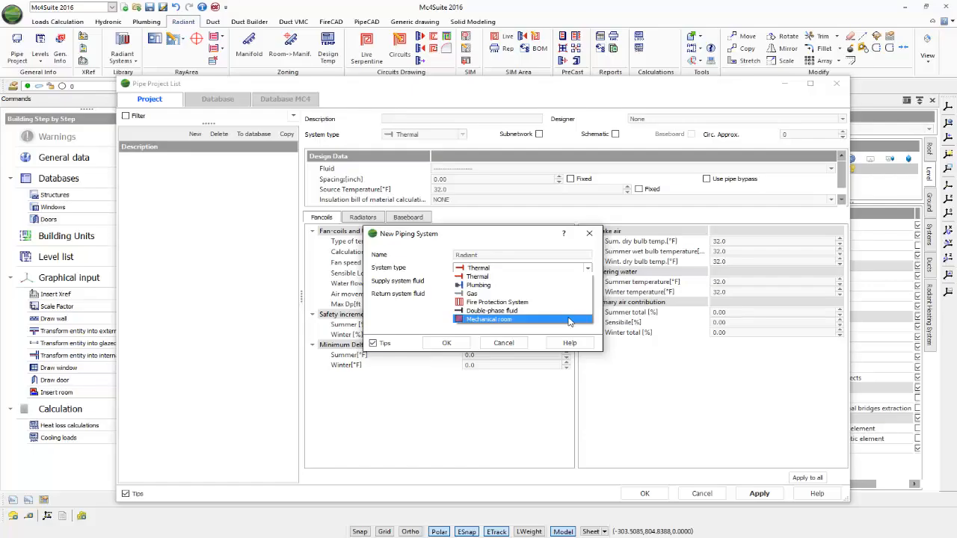
left_click(562, 277)
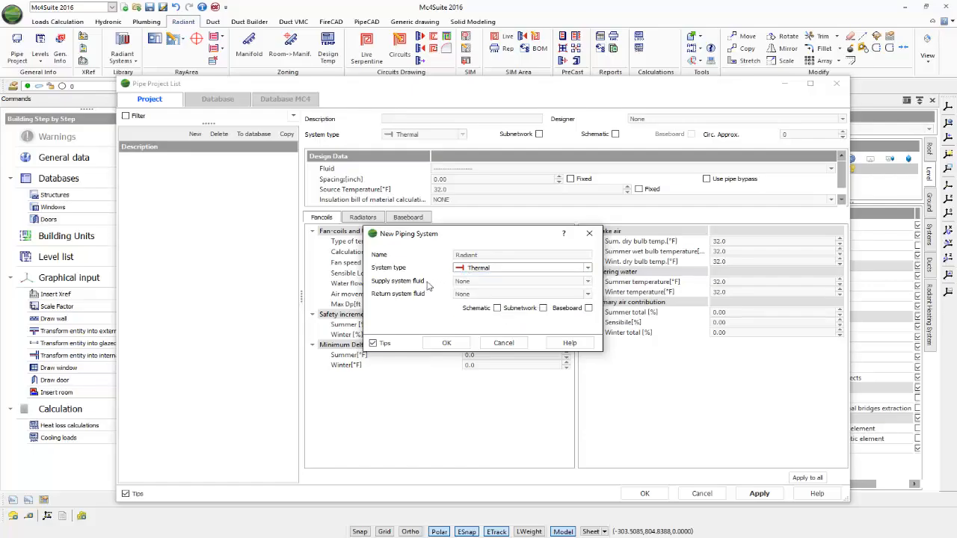
Step: Set the new piping system's supply fluid to Water 40°C-104F from the MC4 database
left_click(589, 282)
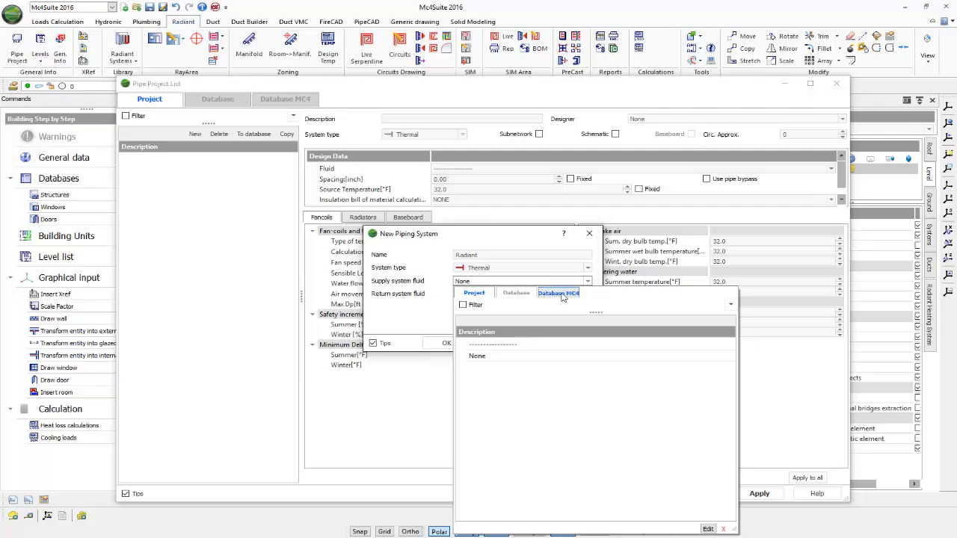
left_click(562, 294)
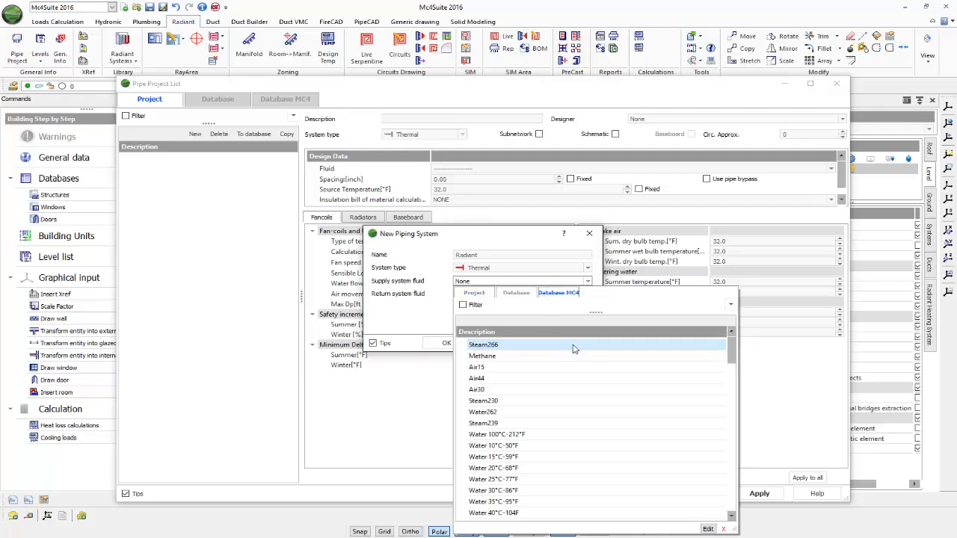
left_click_drag(732, 346, 741, 375)
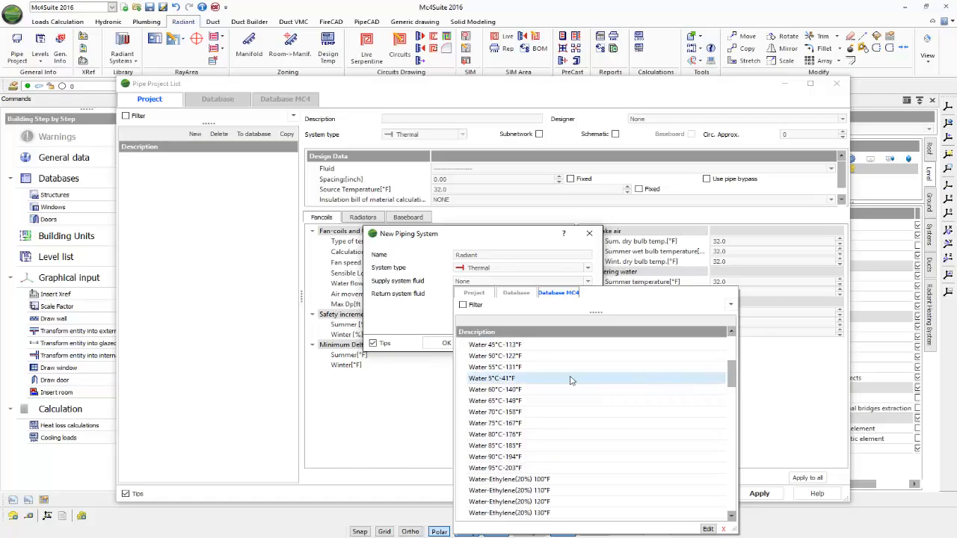
left_click(731, 332)
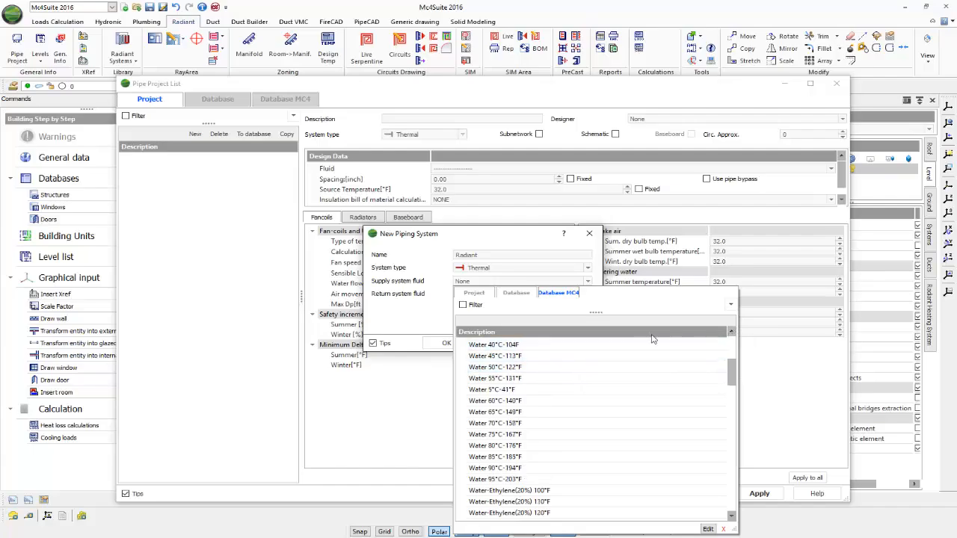
left_click(503, 346)
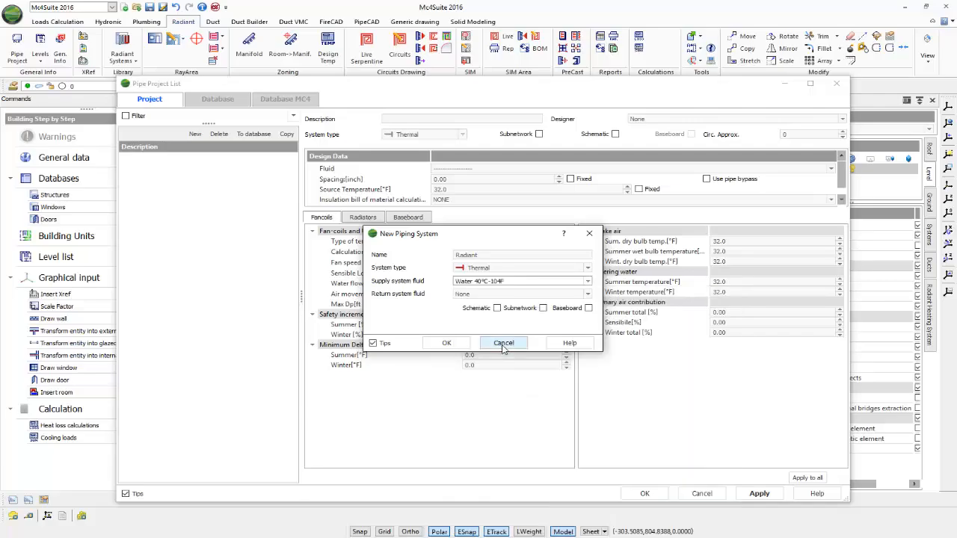
Step: Set the return system fluid to Water 40°C-104F and create the piping system as schematic
left_click(506, 294)
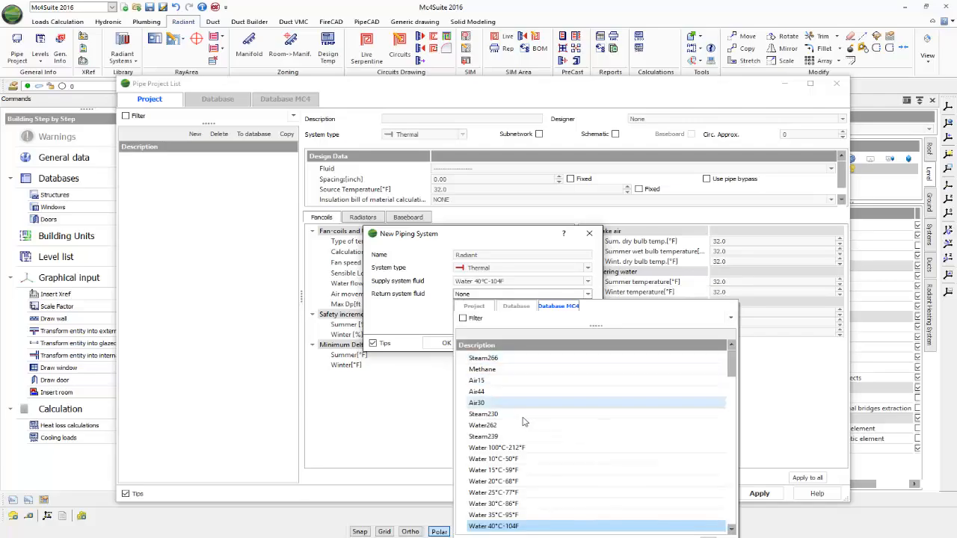
left_click(497, 526)
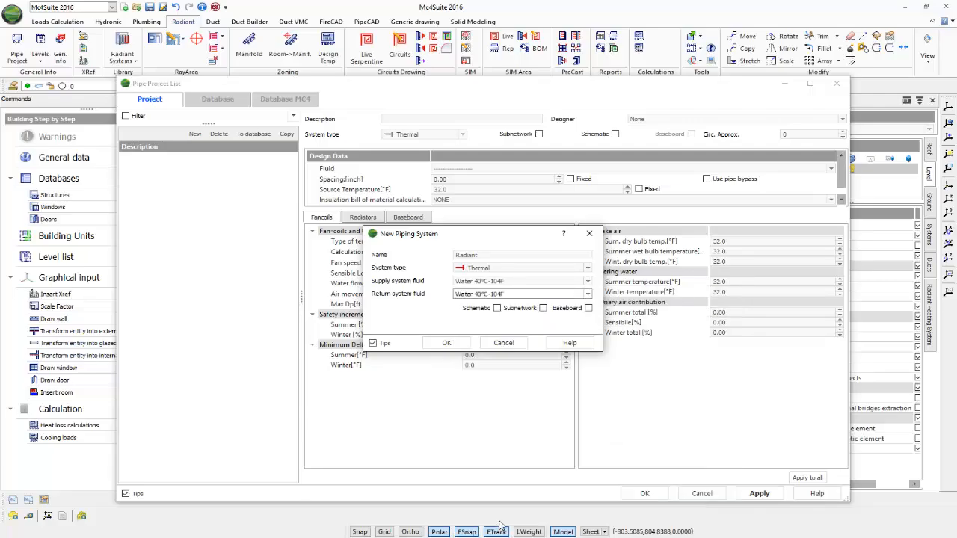
left_click(497, 308)
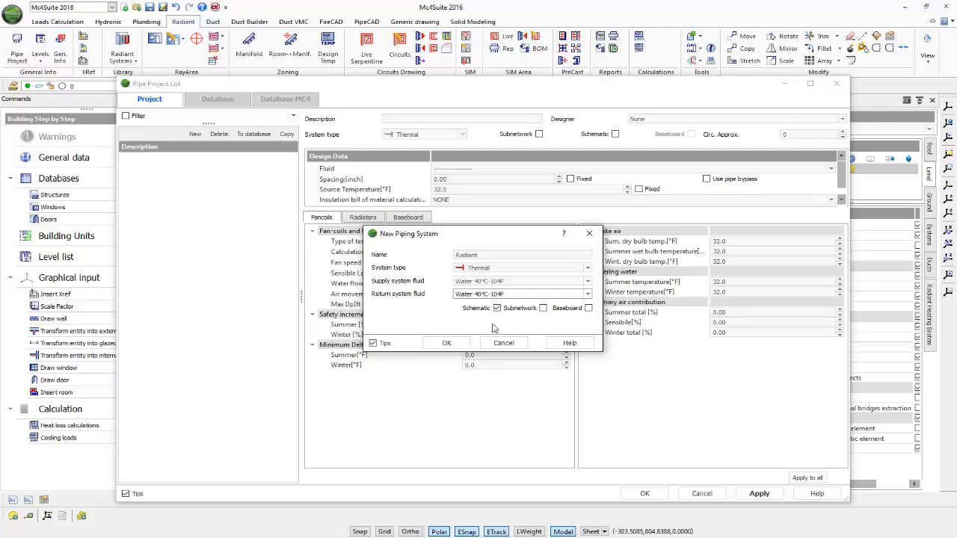
left_click(446, 343)
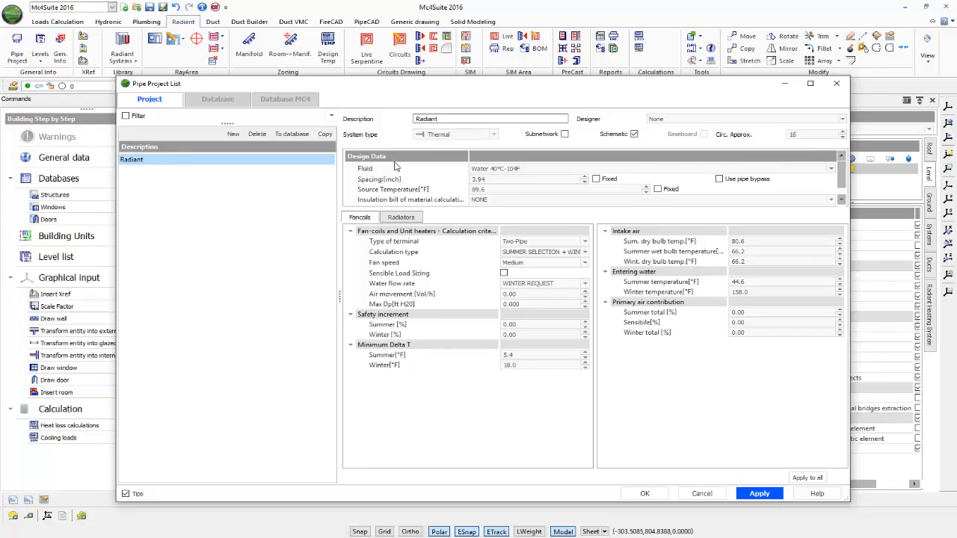
Step: Try fixing the pipe spacing in the Radiant system's design data
left_click(471, 180)
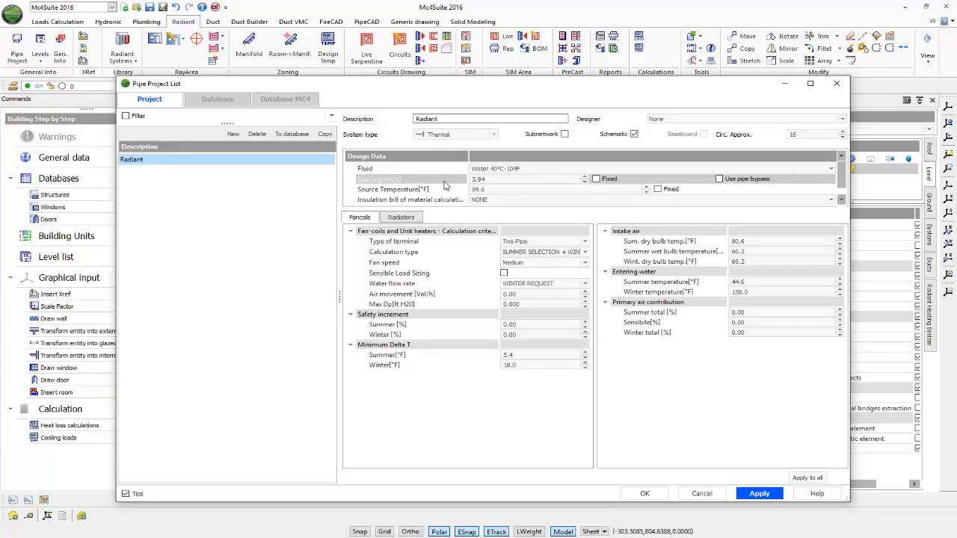
left_click(595, 179)
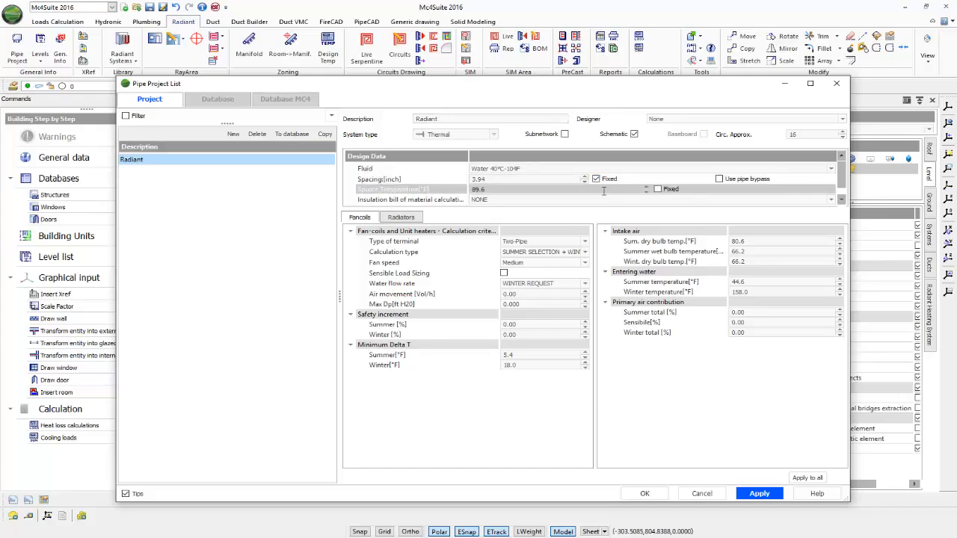
left_click(596, 180)
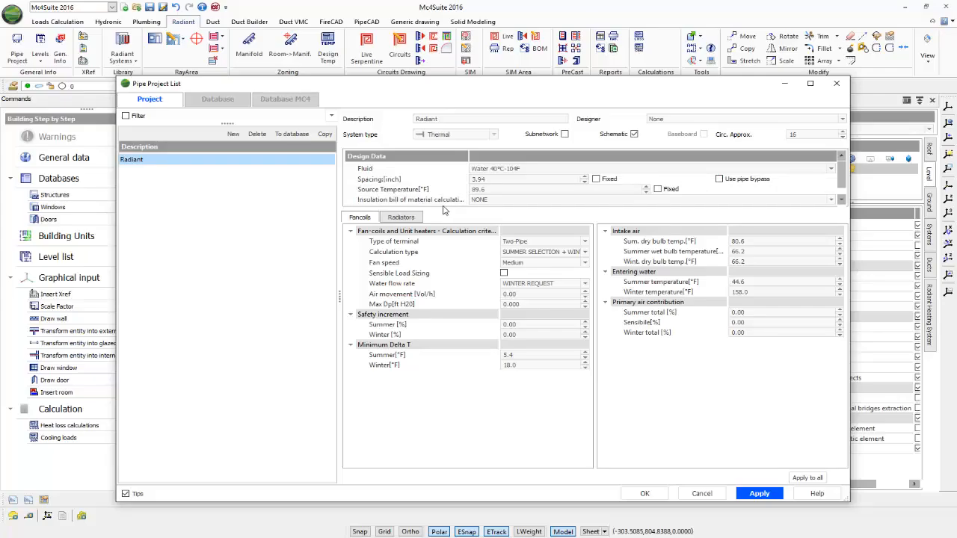
Step: Review the Radiant system's fan-coil calculation criteria, checking the options for terminal type, calculation type and fan speed
left_click_drag(471, 165, 499, 165)
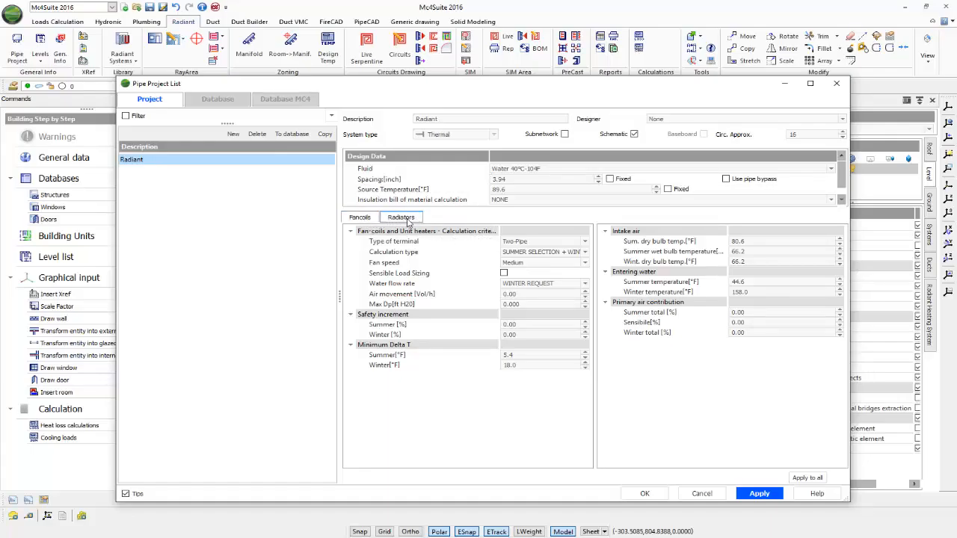
left_click(586, 241)
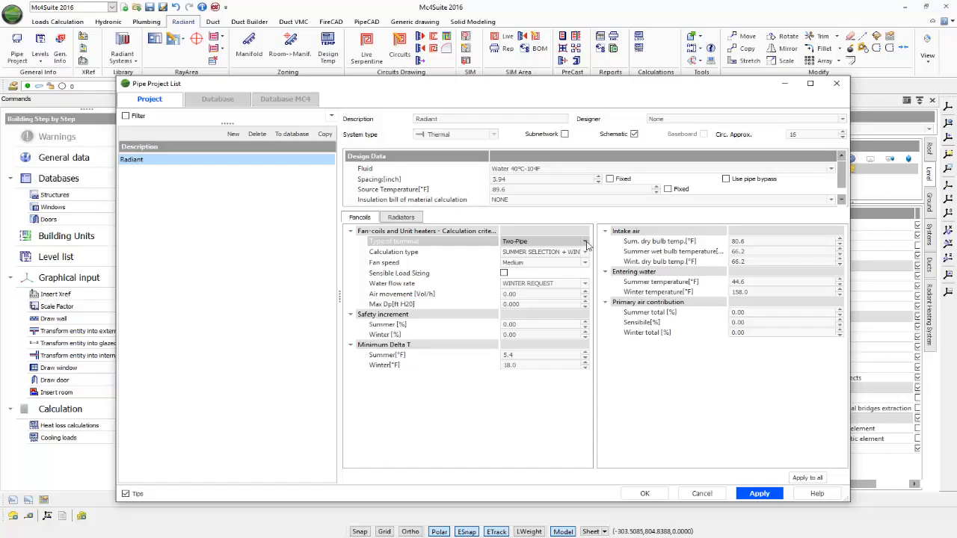
left_click(585, 242)
left_click(587, 248)
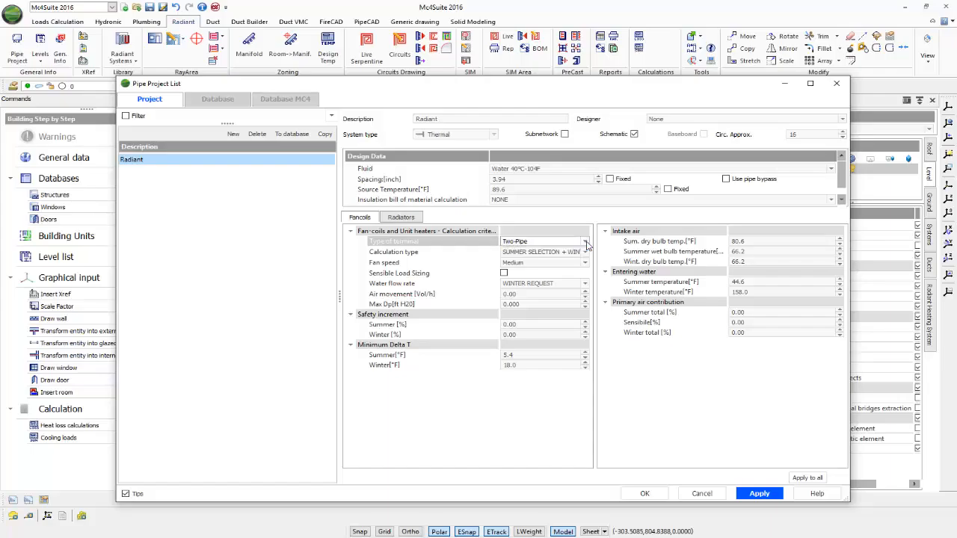
left_click(587, 253)
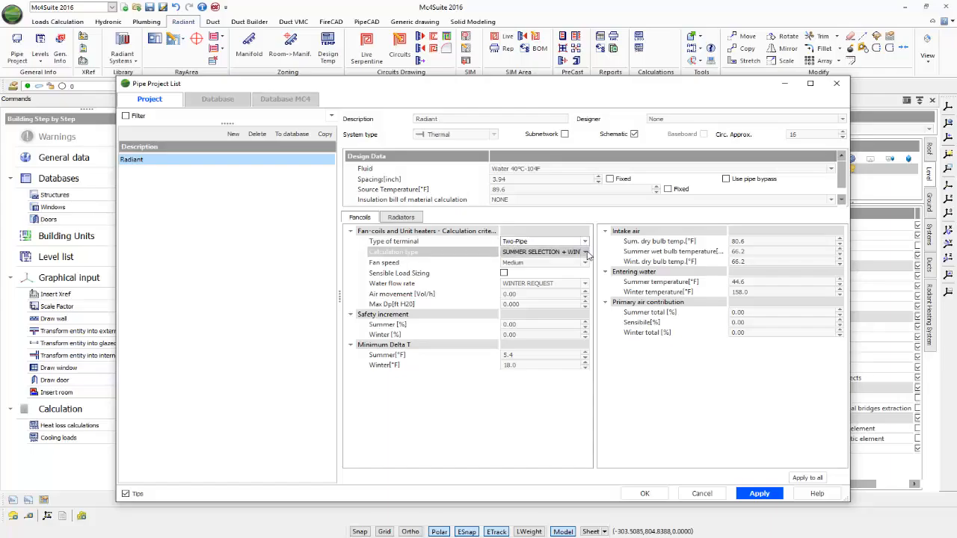
left_click(585, 252)
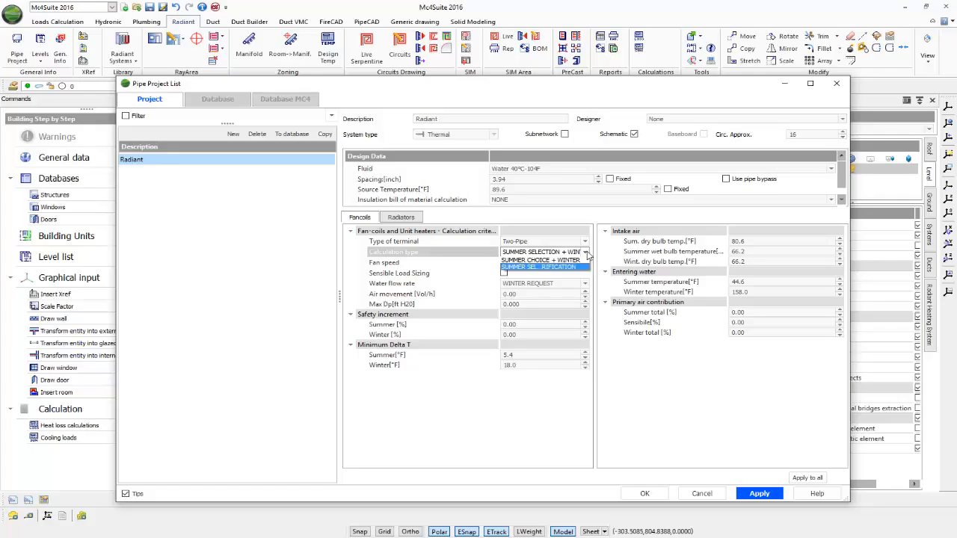
left_click(586, 253)
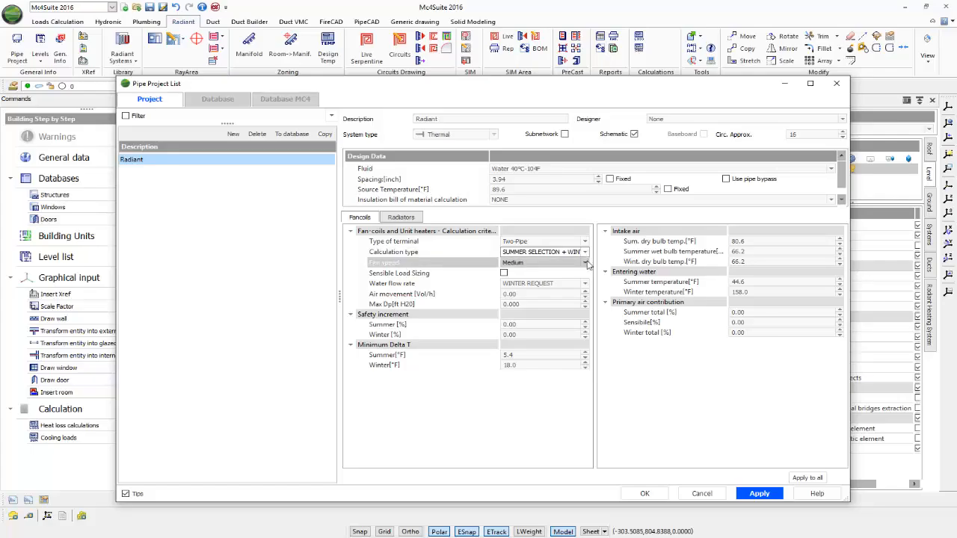
left_click(556, 275)
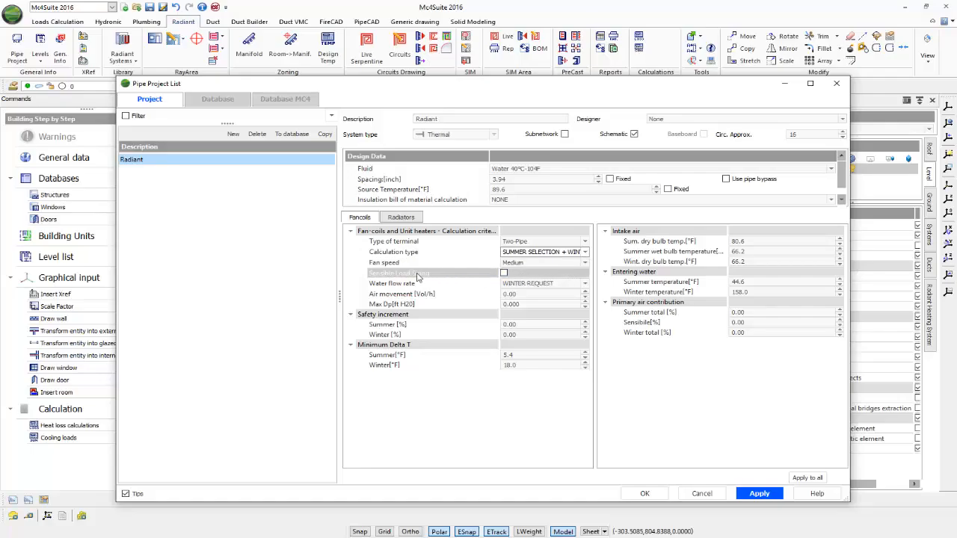
left_click(548, 266)
left_click(548, 267)
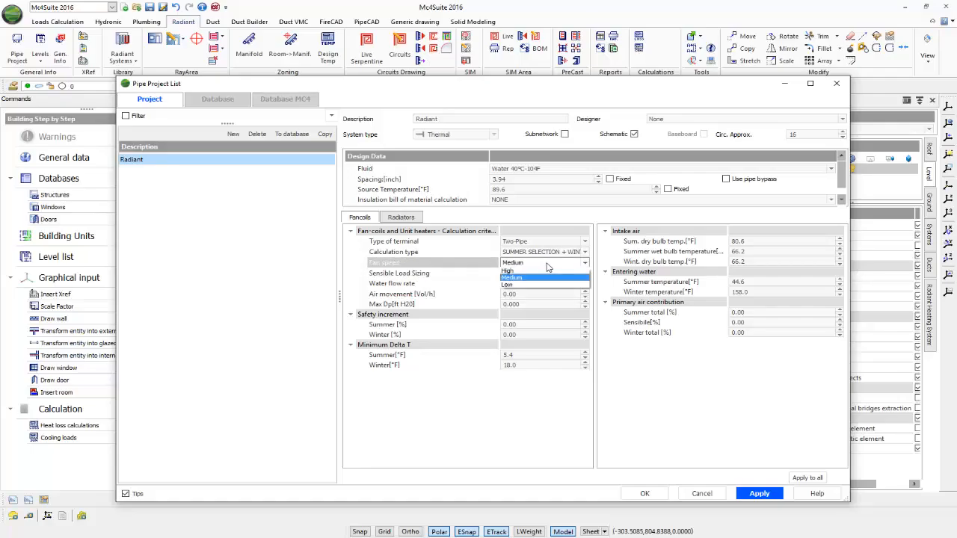
left_click(548, 267)
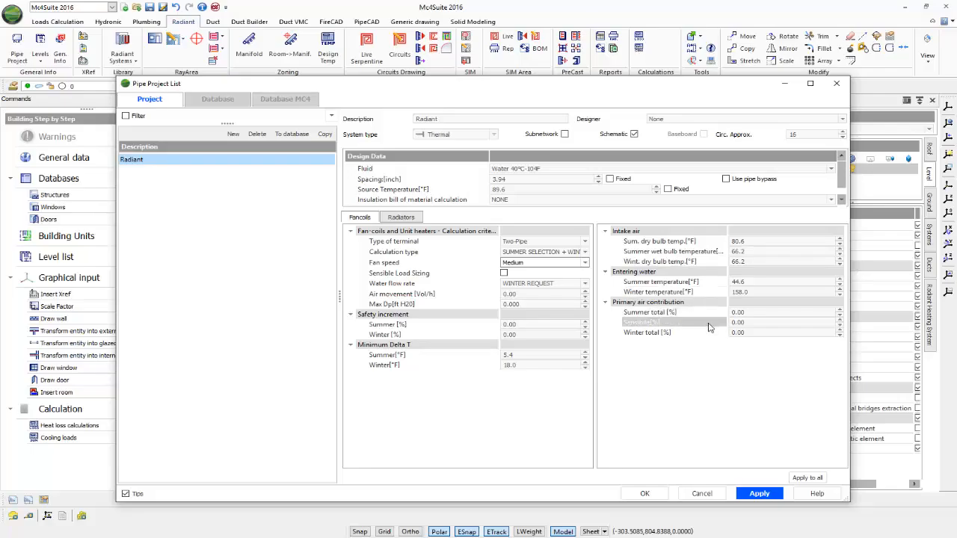
Step: Check the radiator calculation criteria, apply the Radiant system's settings and close the pipe project list
left_click(403, 218)
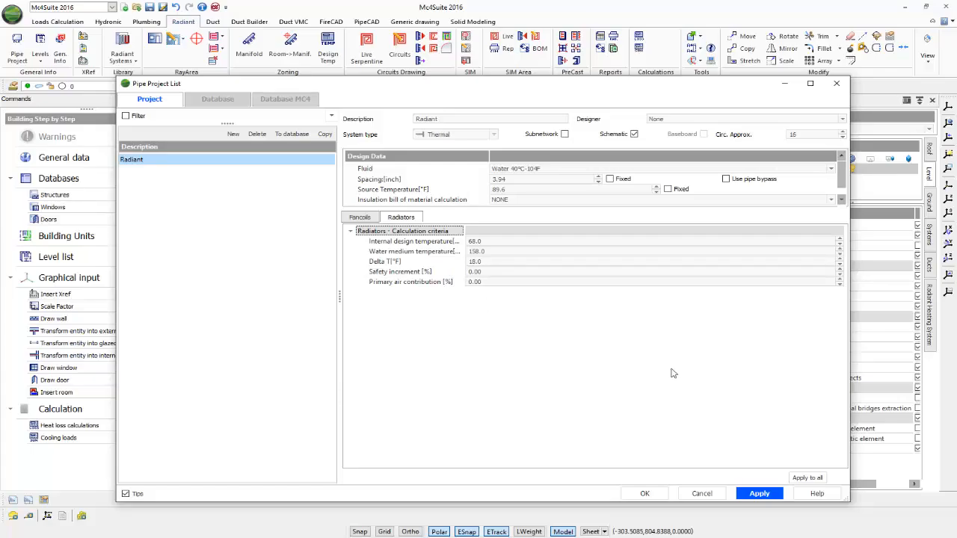
left_click(757, 494)
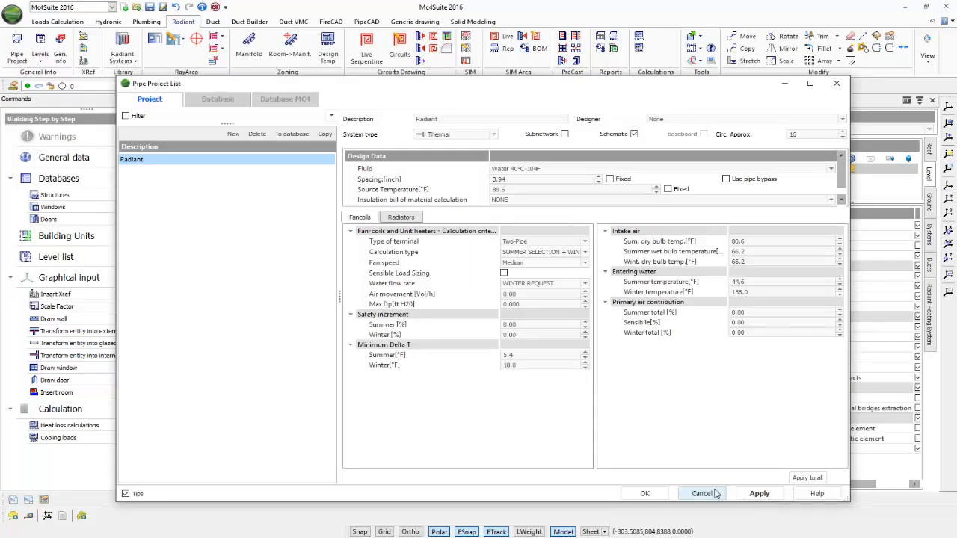
left_click(644, 495)
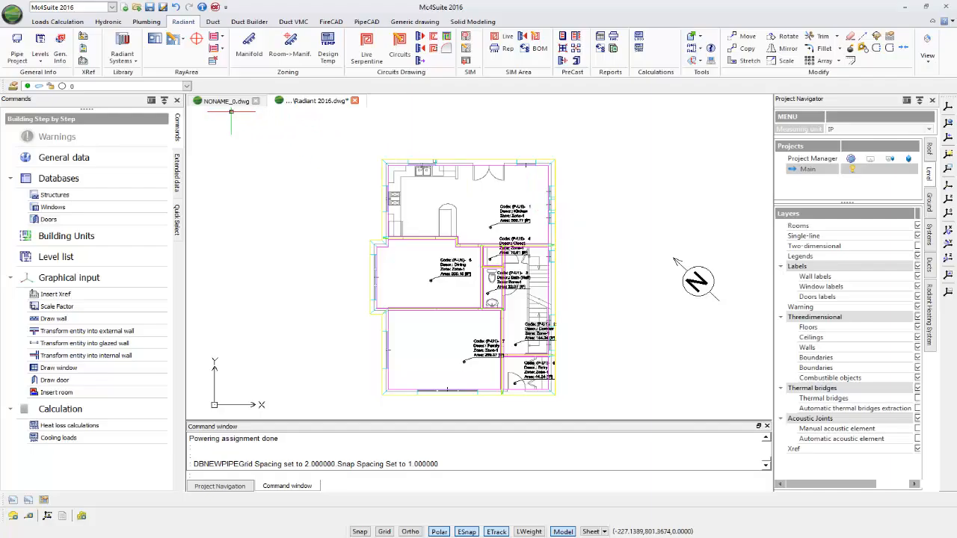
Step: Start inserting a radiant circuit area from a room, keeping its type as Allowed
left_click(155, 41)
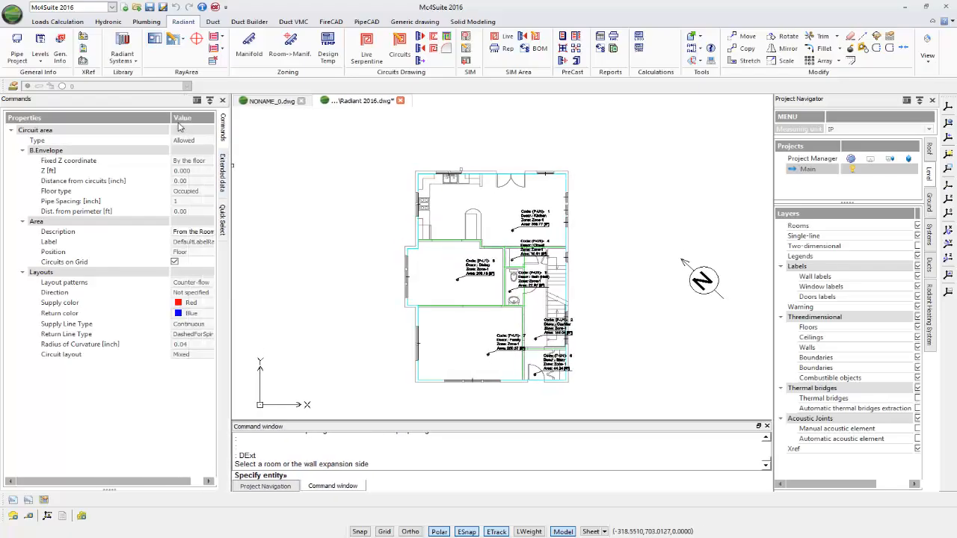
left_click_drag(179, 122, 144, 125)
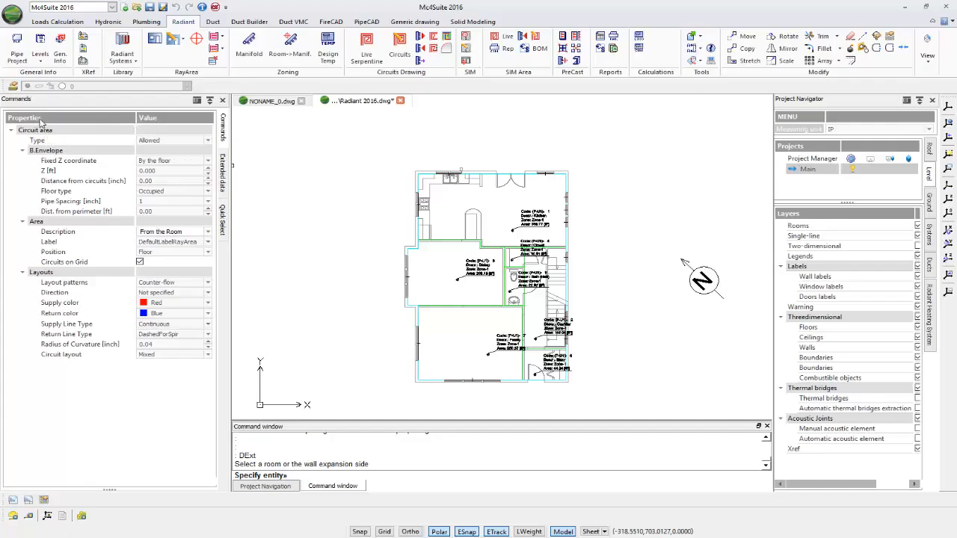
left_click(46, 140)
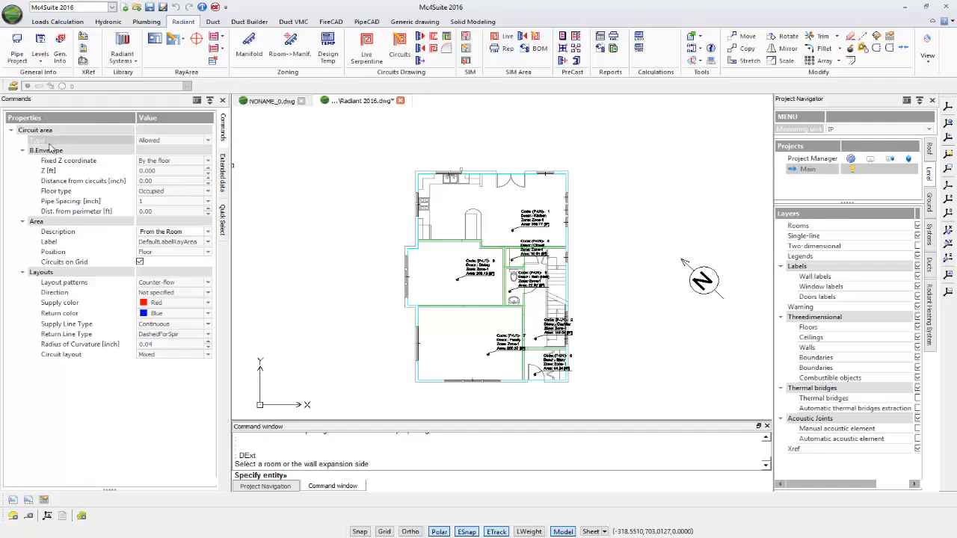
left_click(208, 140)
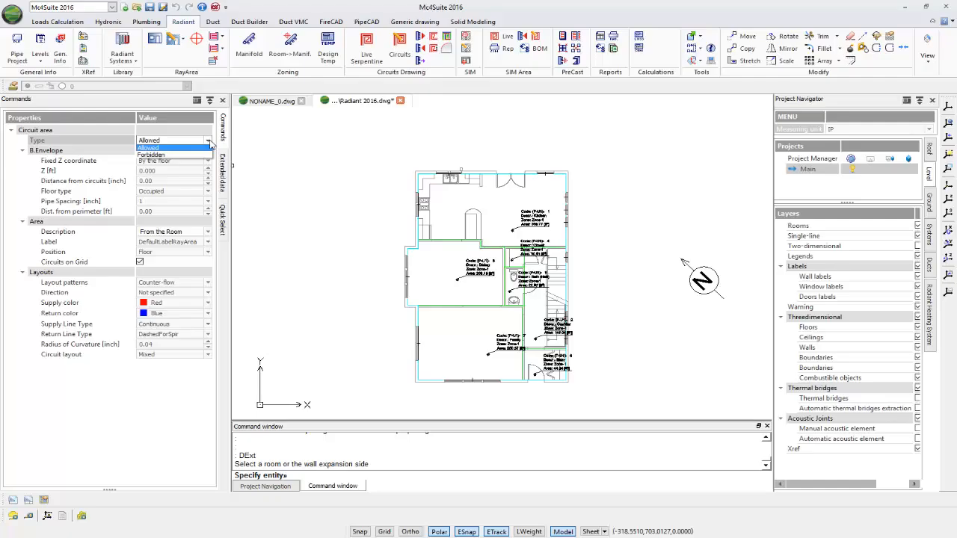
left_click(210, 142)
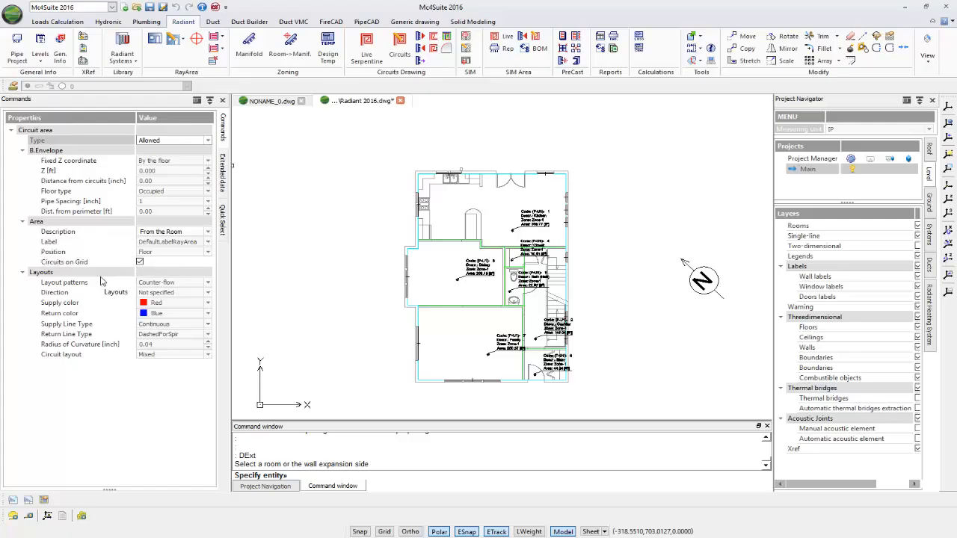
Step: Check the available layout patterns and direction options for the new circuit area
left_click(208, 282)
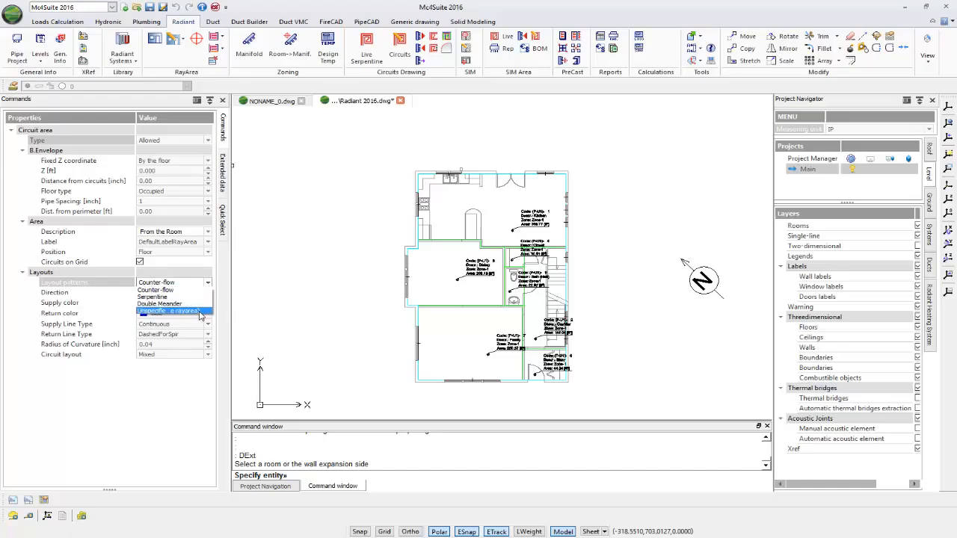
left_click(209, 282)
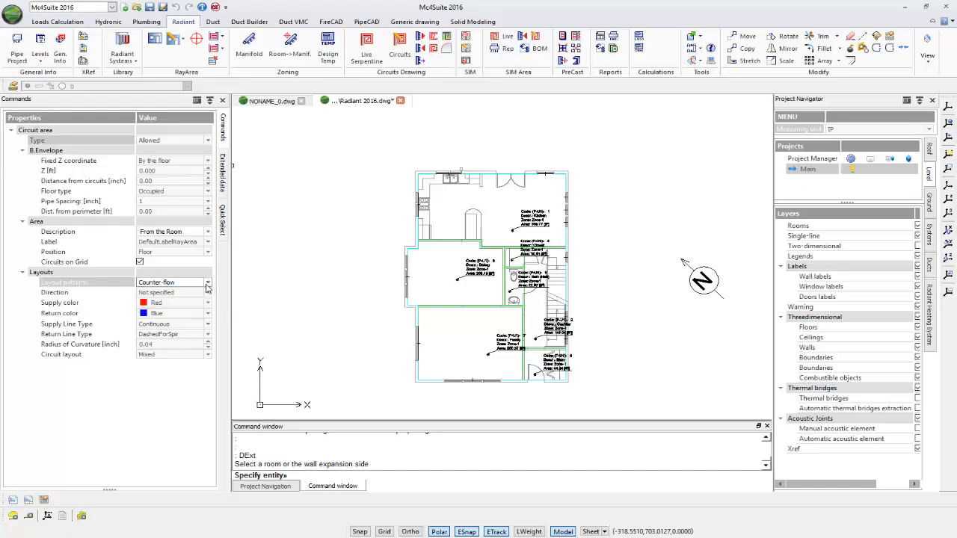
left_click(208, 293)
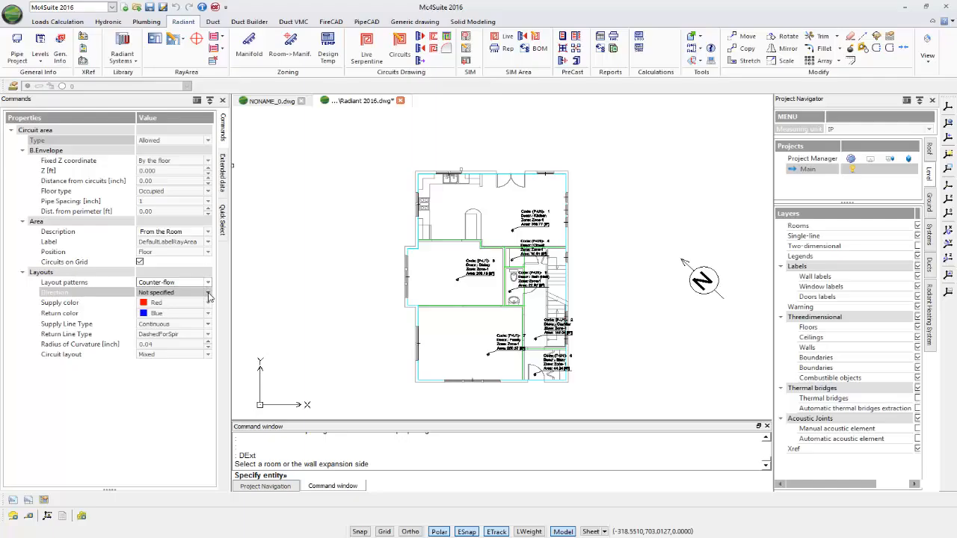
left_click(209, 295)
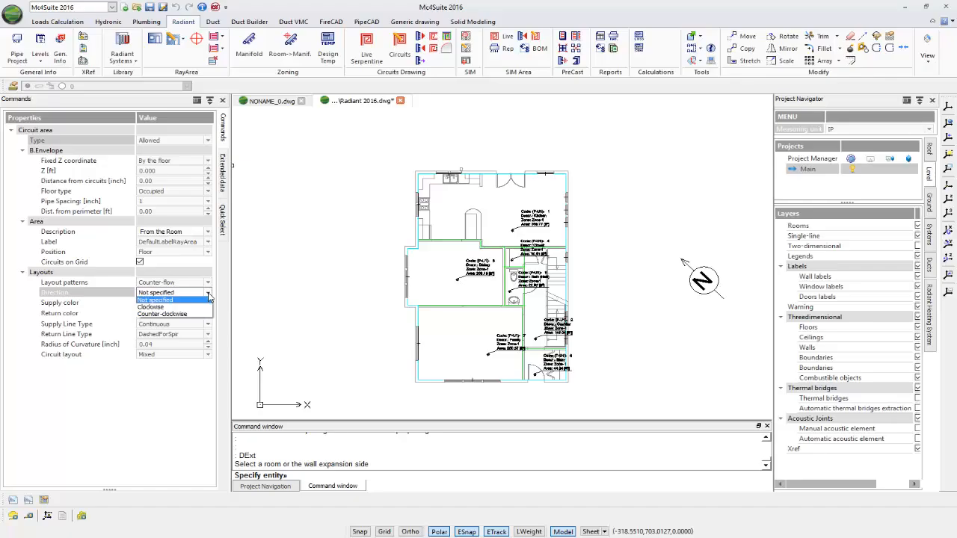
left_click(208, 296)
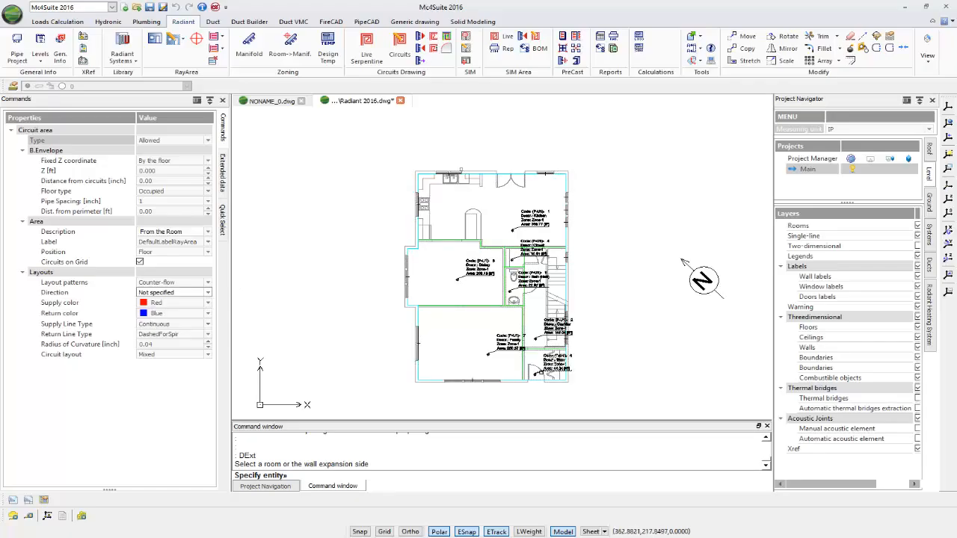
Step: Create the radiant circuit area in the Entry room, end the command and inspect the area's label
left_click(537, 374)
key("Escape")
middle_click_drag(589, 379, 572, 287)
scroll(555, 318, "up", 3)
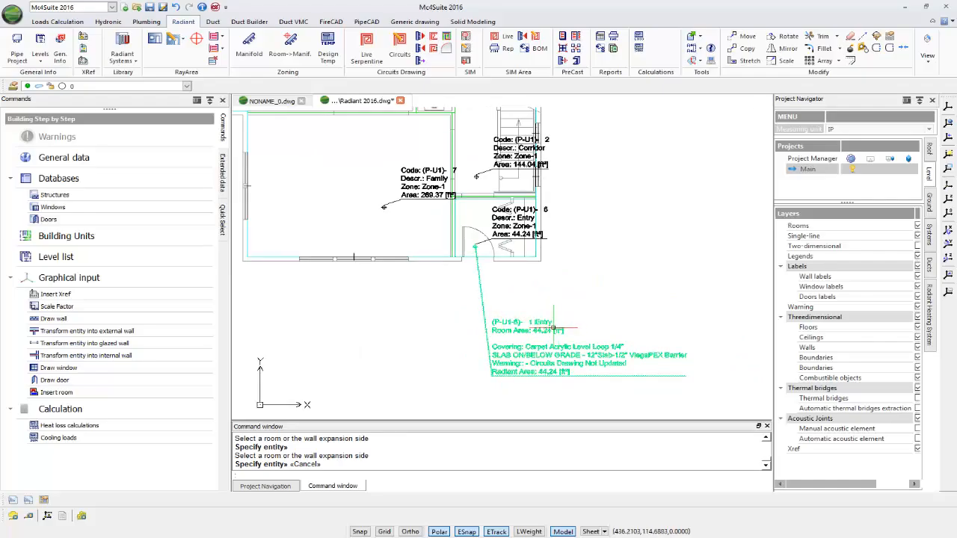
scroll(568, 326, "up", 2)
middle_click_drag(581, 329, 566, 300)
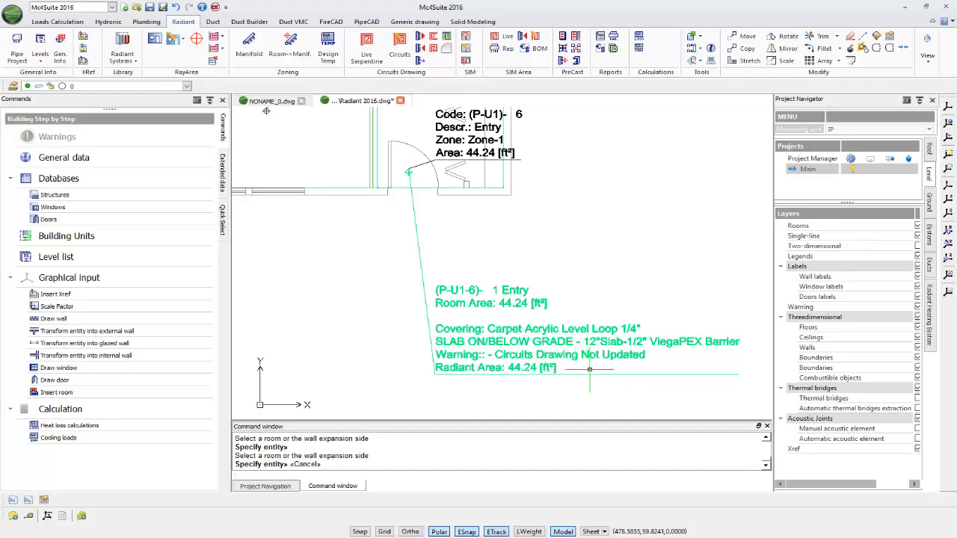
Step: Select the lower edge of the Entry's radiant area, along the door wall, and inspect its extended data
scroll(523, 299, "down", 2)
scroll(493, 277, "up", 6)
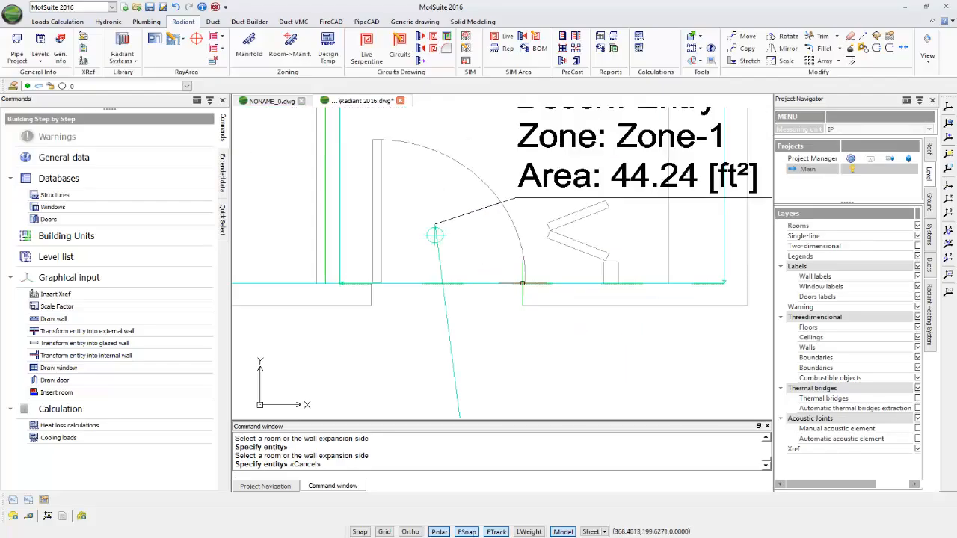
scroll(444, 299, "up", 2)
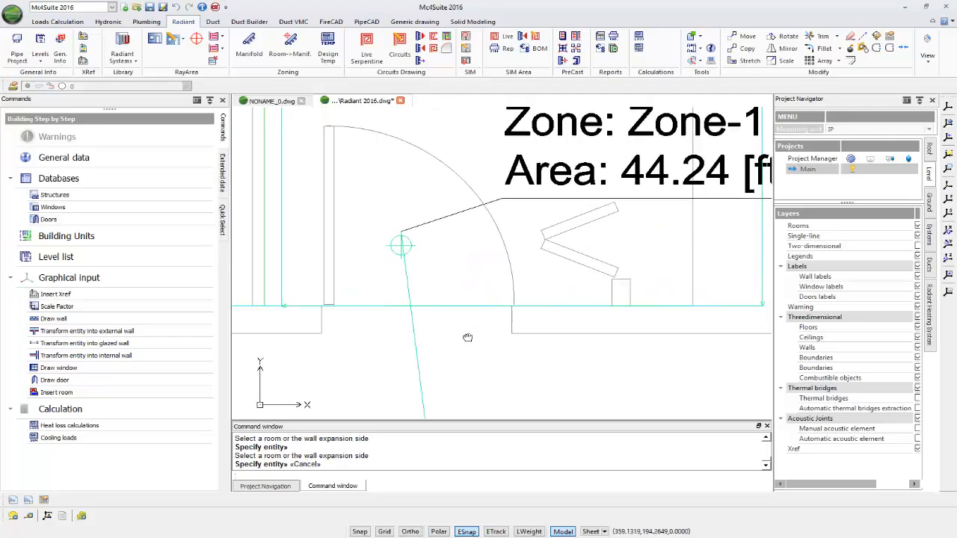
left_click(432, 303)
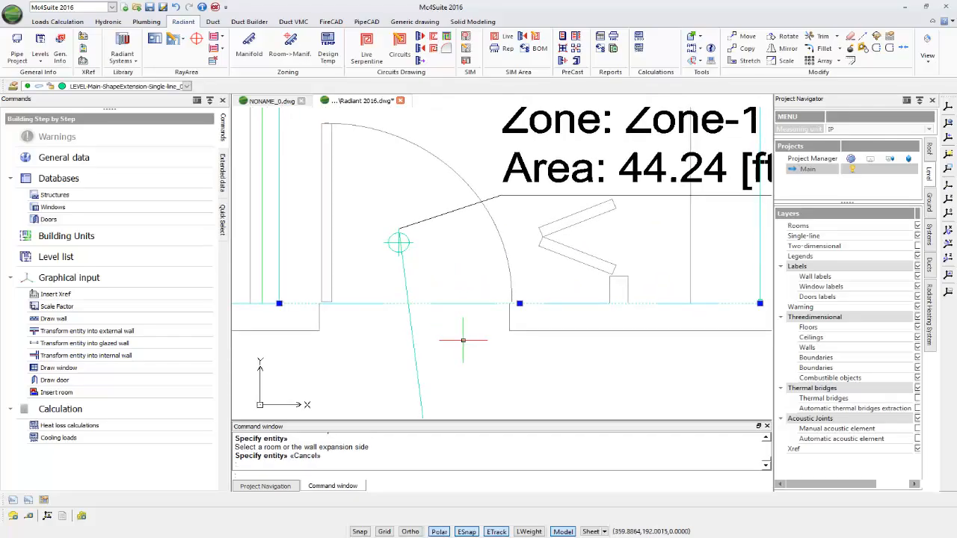
scroll(463, 340, "down", 2)
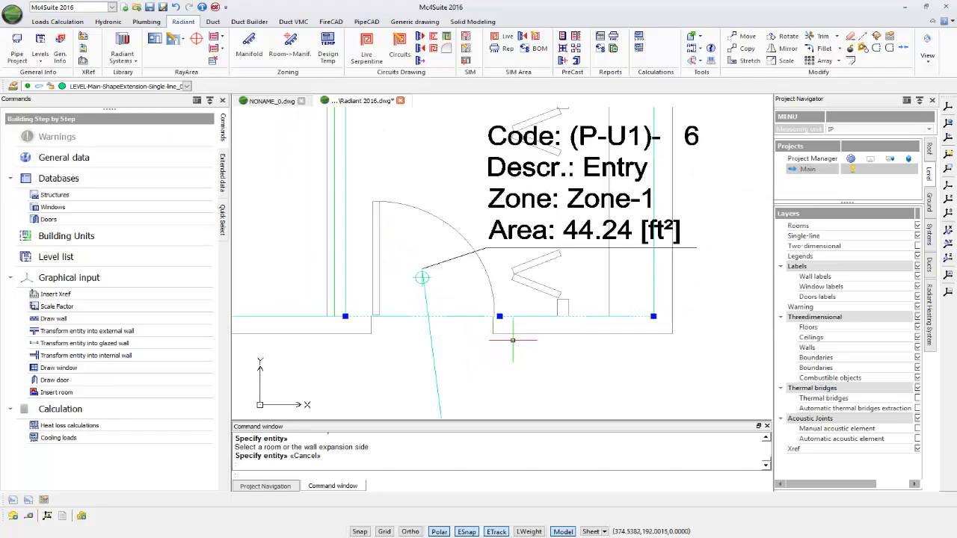
scroll(606, 340, "up", 2)
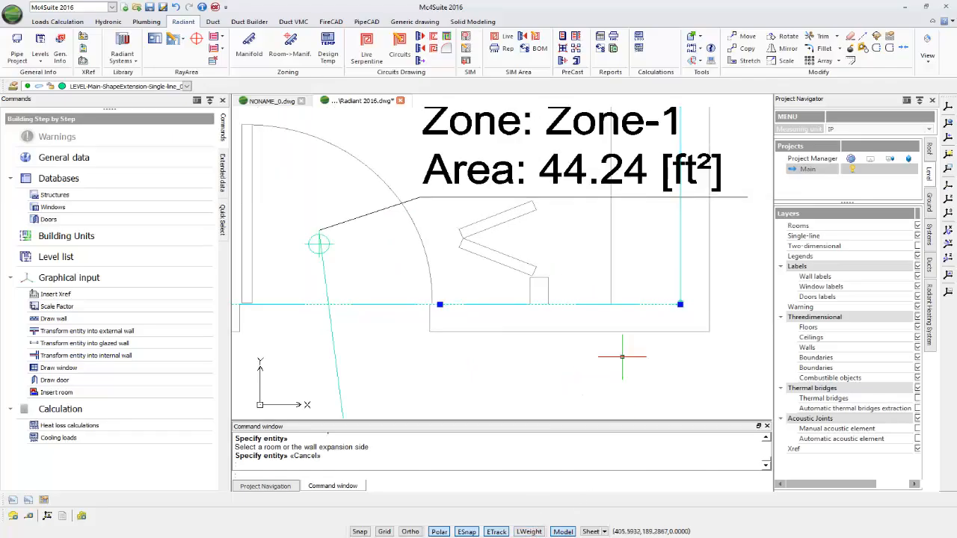
scroll(668, 327, "up", 3)
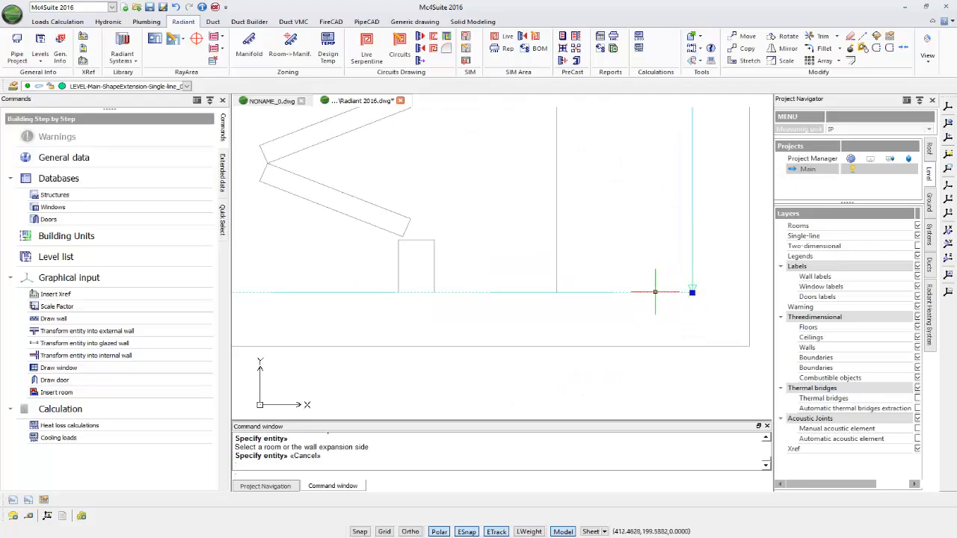
middle_click_drag(418, 323, 673, 311)
middle_click_drag(416, 312, 557, 299)
scroll(511, 323, "down", 3)
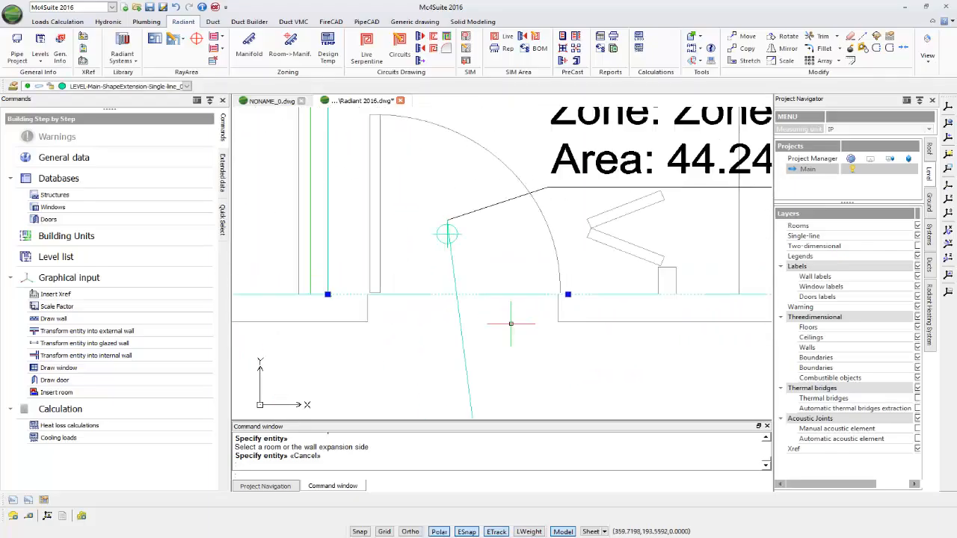
scroll(404, 288, "down", 2)
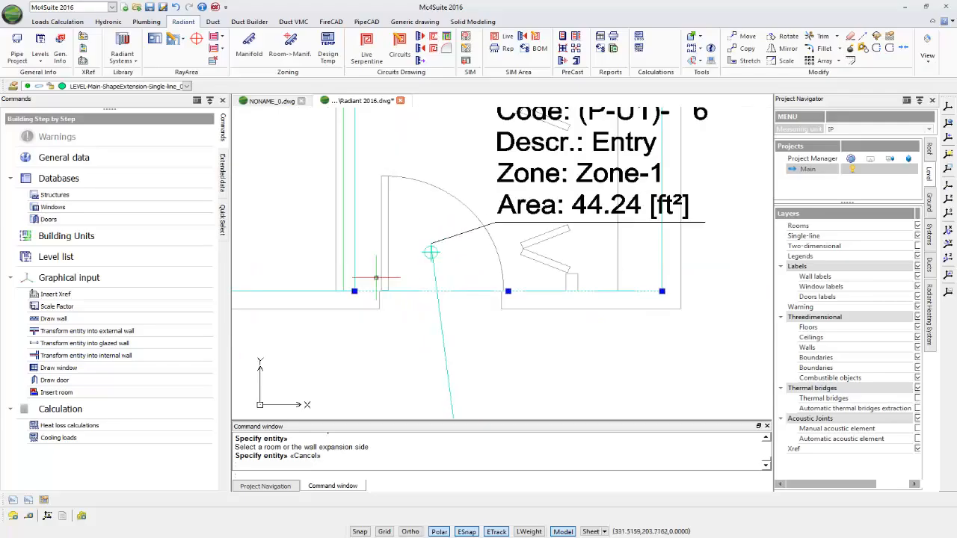
left_click(222, 170)
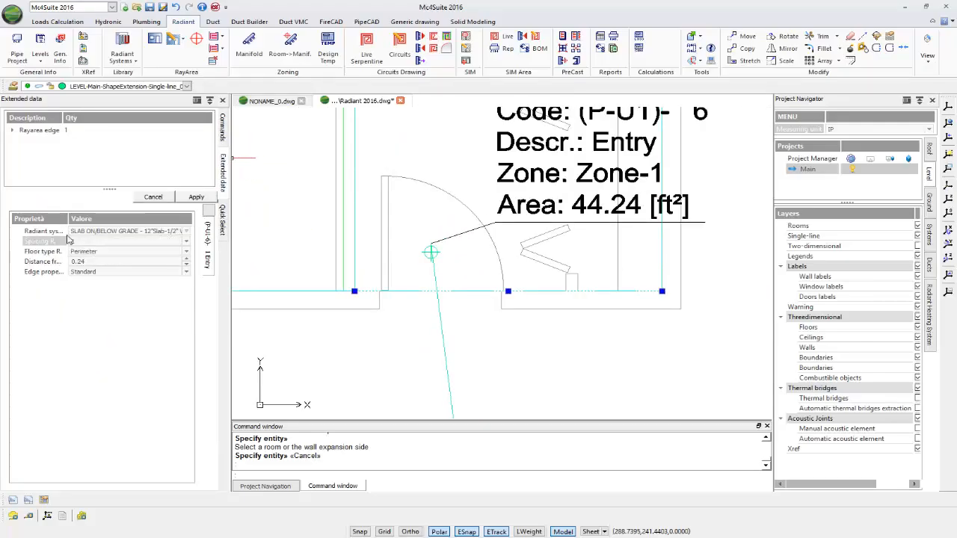
left_click_drag(77, 222, 97, 221)
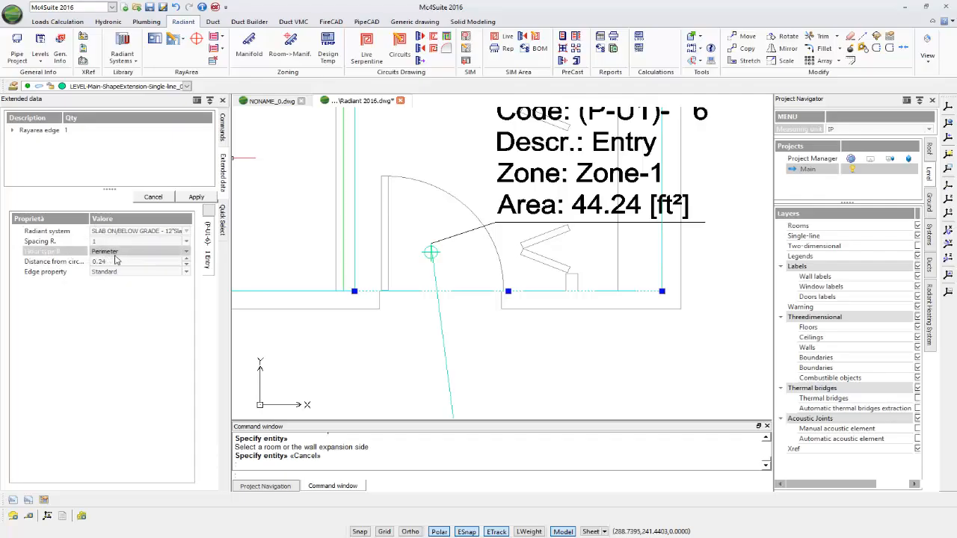
Step: Select the Entry radiant area's edge along the wall shared with the Family room and inspect its extended data
left_click(357, 229)
key("Escape")
key("Escape")
left_click(356, 232)
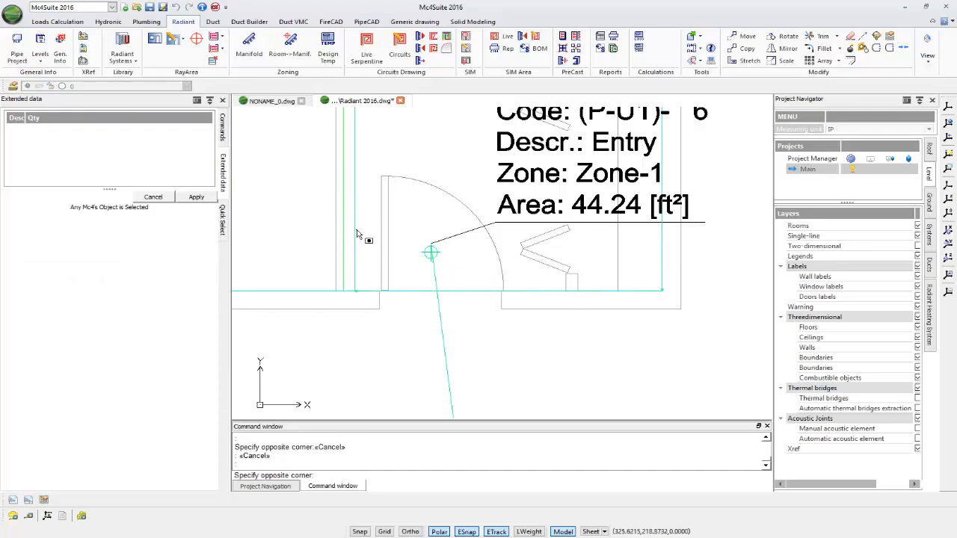
left_click(356, 227)
left_click(356, 226)
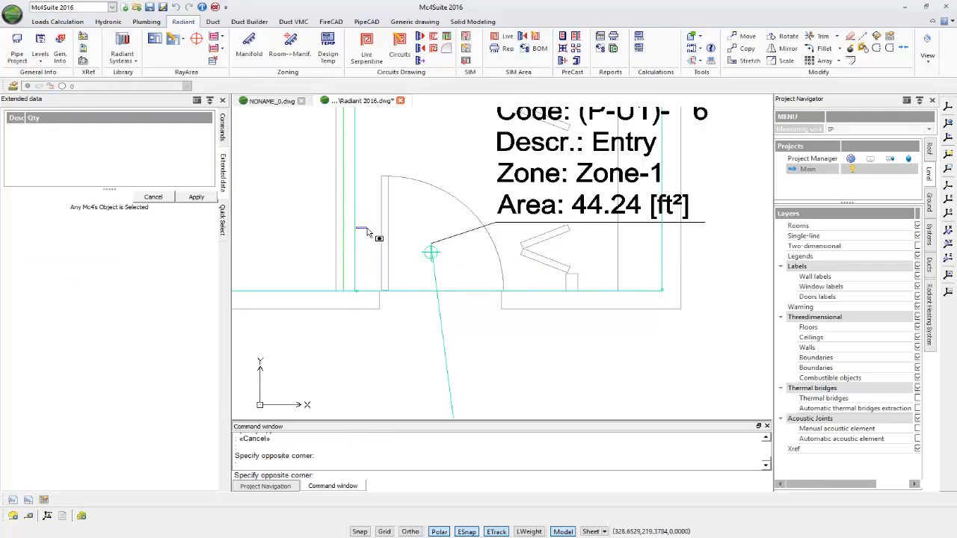
left_click(354, 222)
left_click(354, 222)
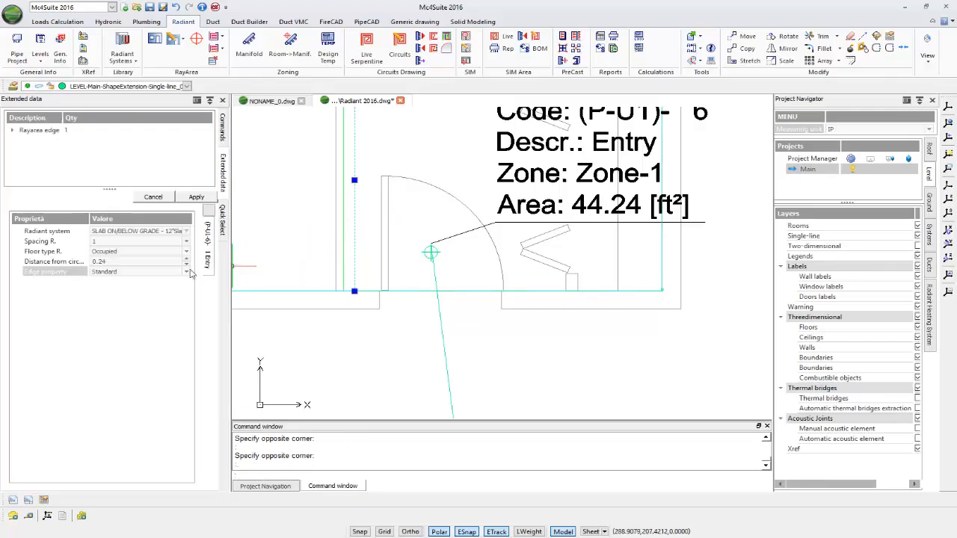
middle_click_drag(390, 212, 376, 300)
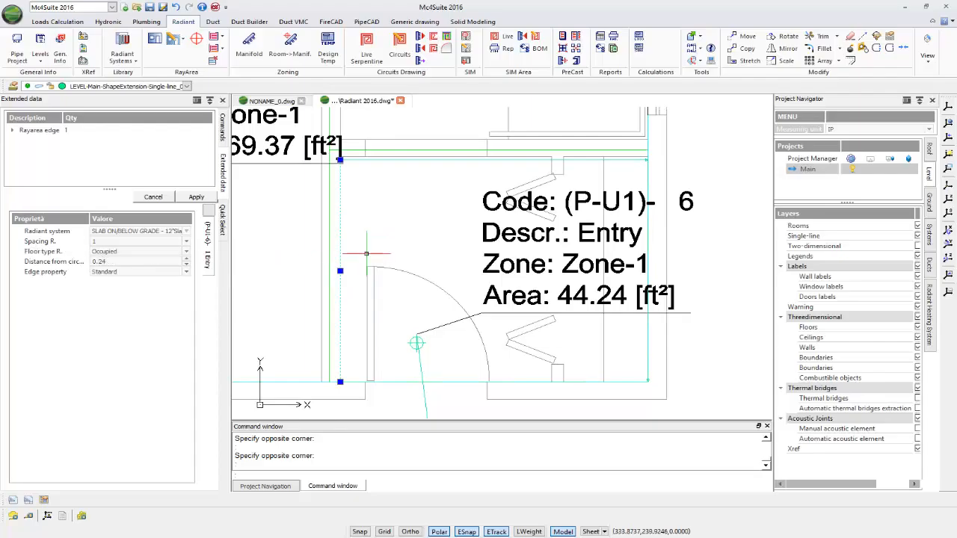
key("Escape")
key("Escape")
Step: Create radiant circuit areas in the Family, Corridor, Bath (Half) and Dining rooms
scroll(400, 293, "down", 3)
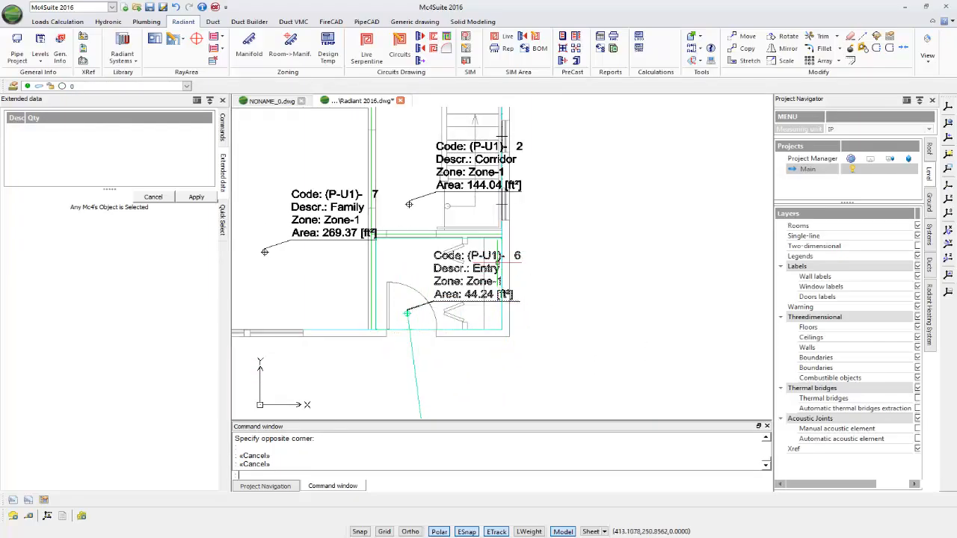
scroll(402, 270, "down", 2)
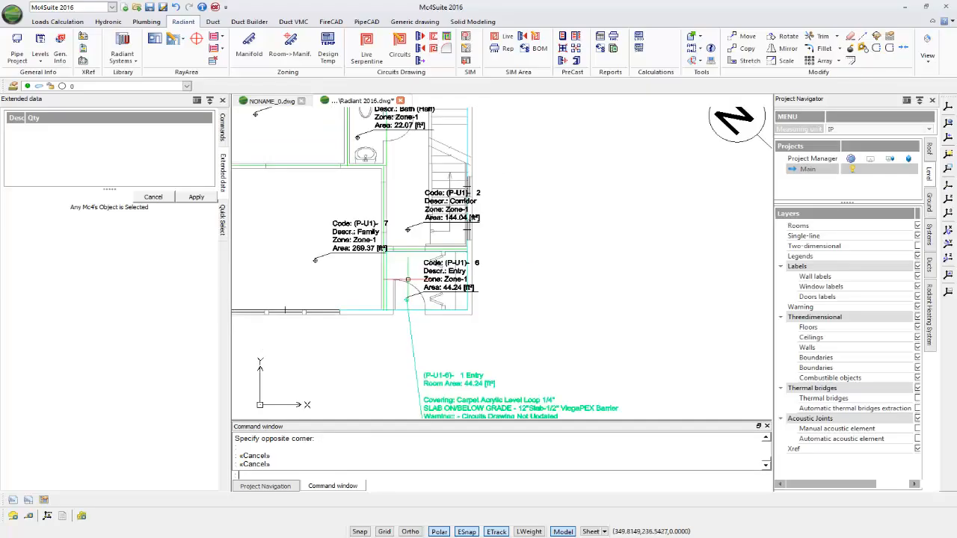
middle_click_drag(404, 224, 486, 270)
scroll(485, 270, "down", 2)
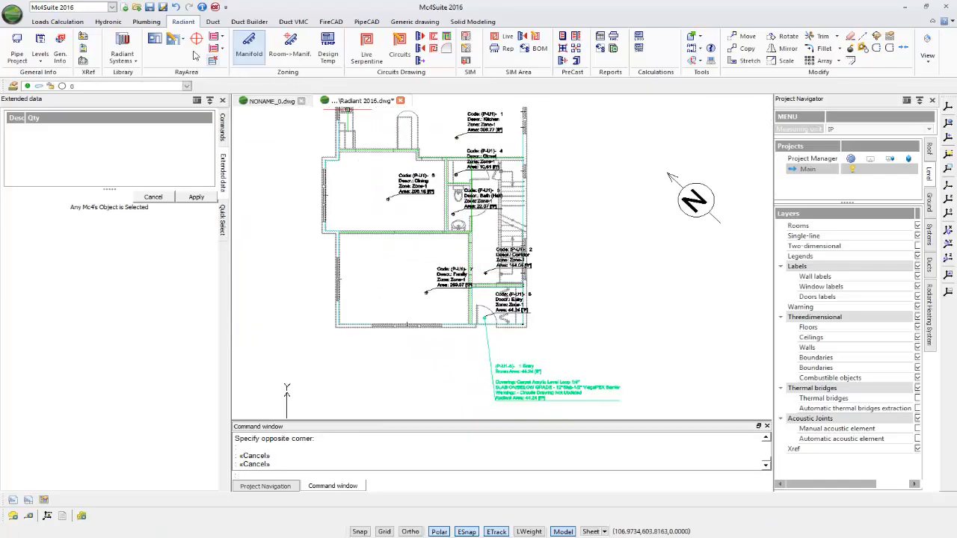
left_click(155, 40)
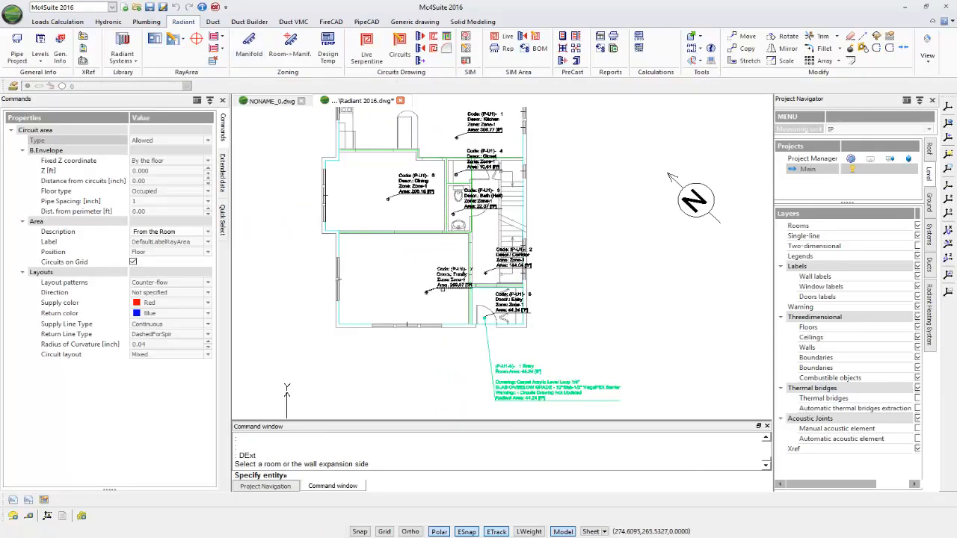
left_click(426, 291)
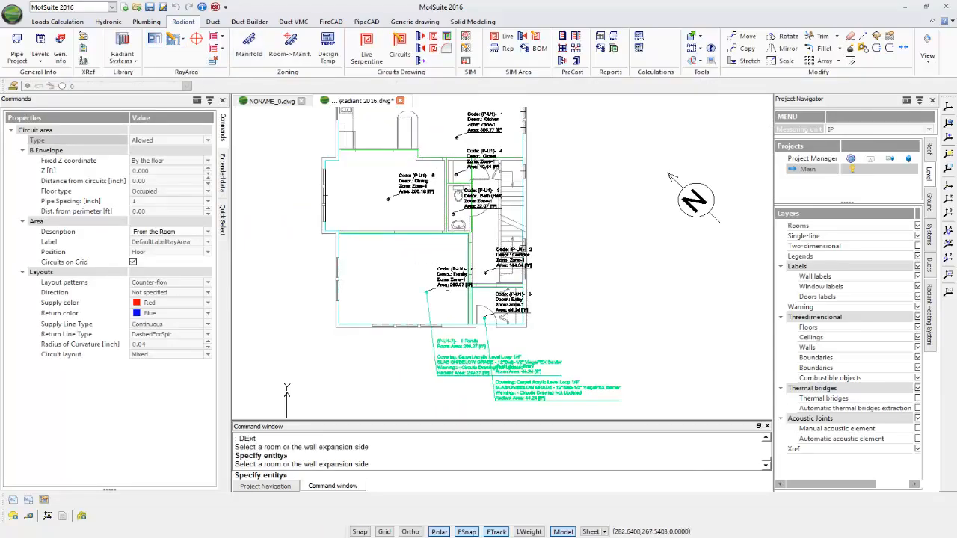
left_click(486, 269)
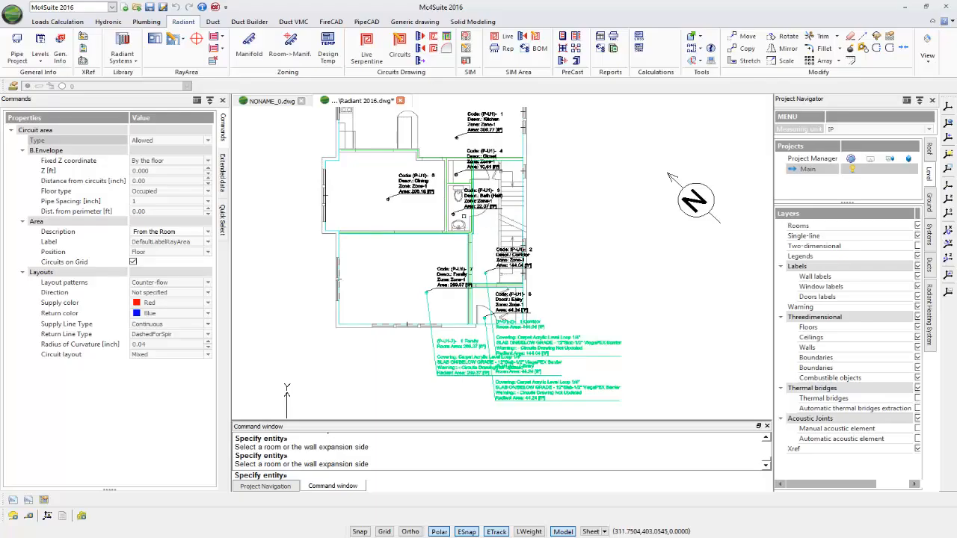
left_click(462, 214)
left_click(407, 211)
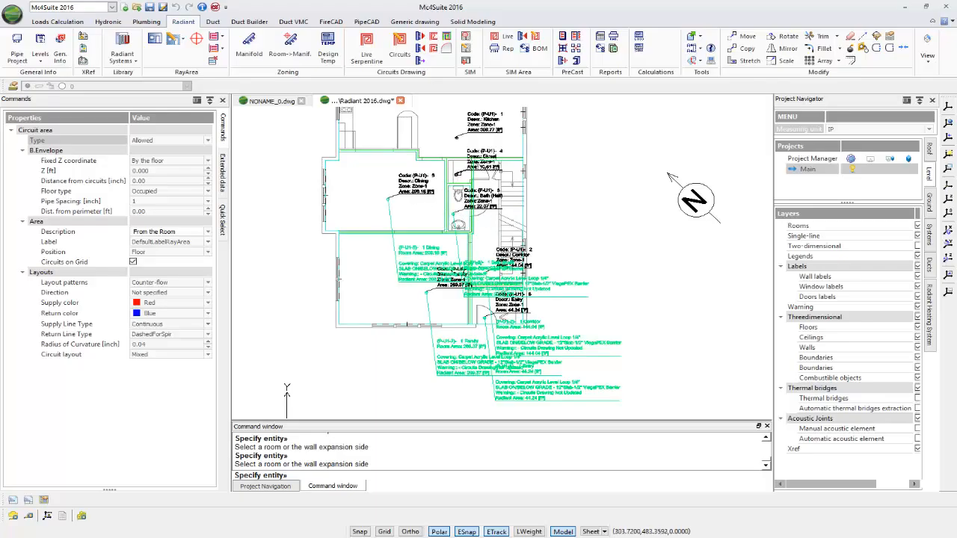
Step: Create radiant circuit areas in the Closet and Kitchen, and end the command
right_click(459, 170)
key("Return")
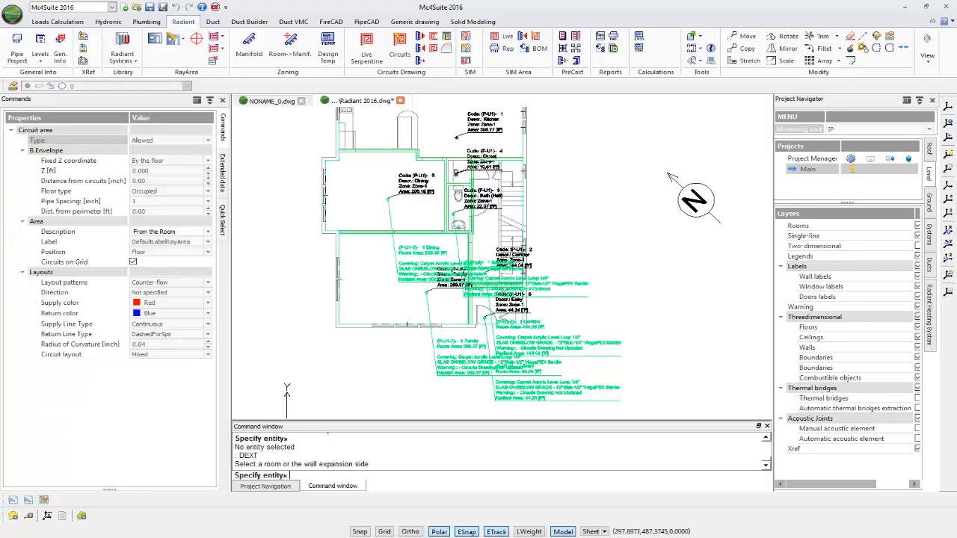
left_click(459, 171)
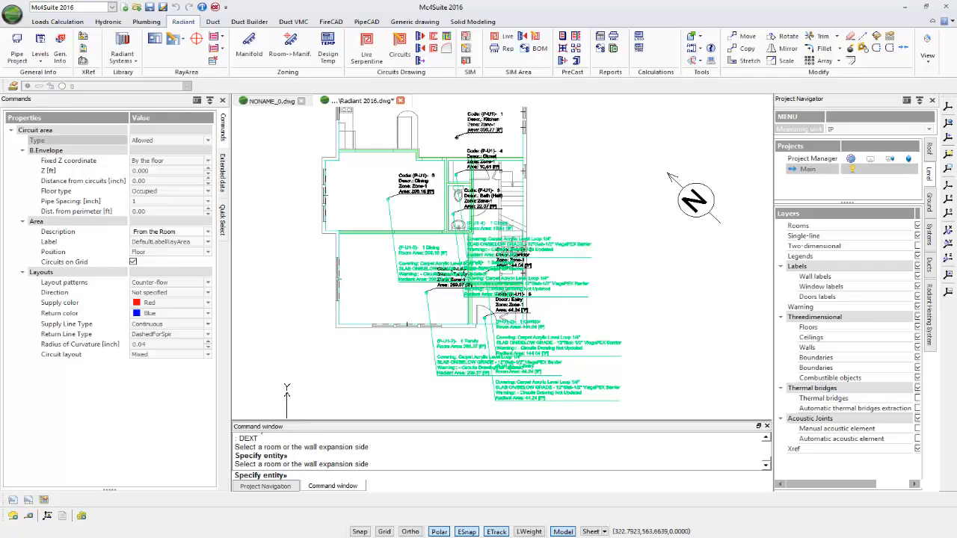
left_click(459, 137)
right_click(458, 154)
key("Escape")
key("Escape")
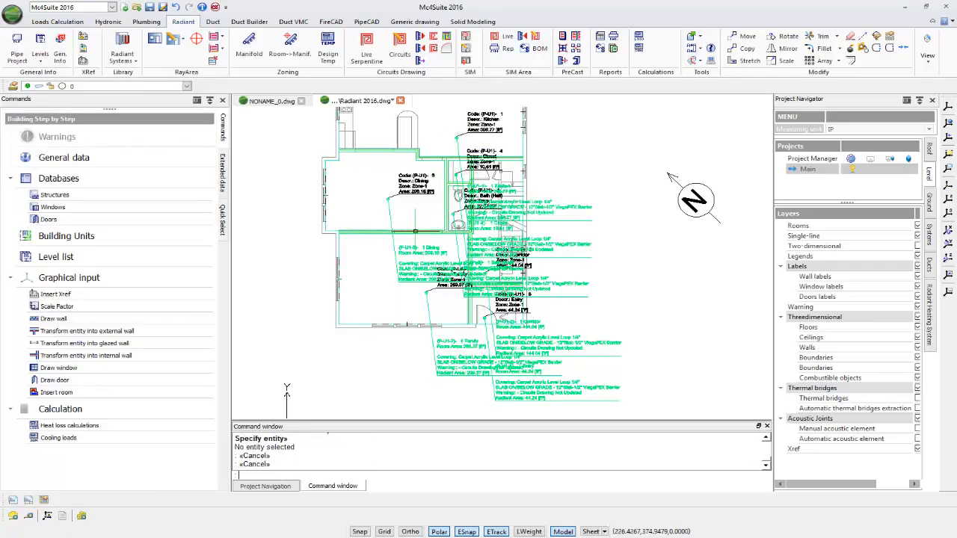
Step: Relocate the Dining and Family radiant area labels to clear space left of the floor plan
left_click(398, 281)
left_click(398, 282)
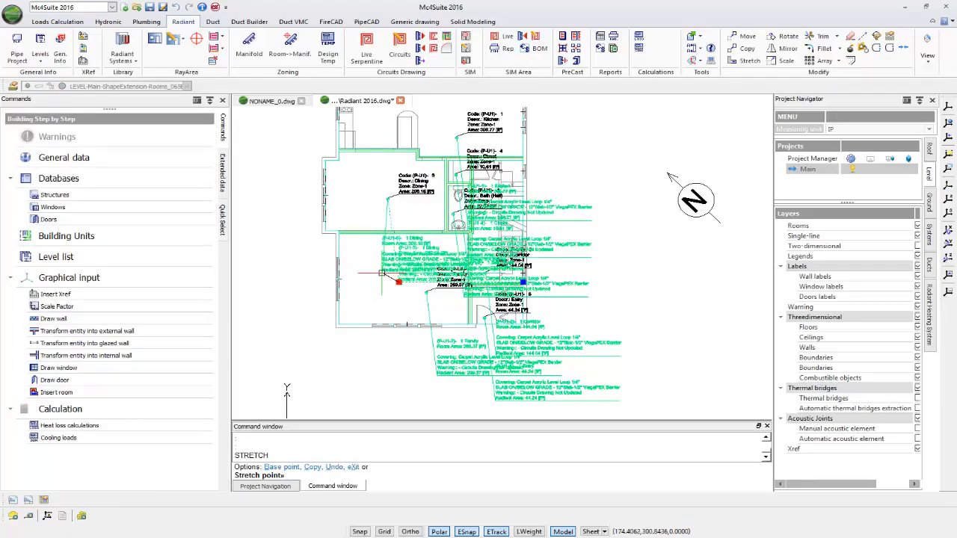
middle_click_drag(397, 277, 563, 299)
key("Escape")
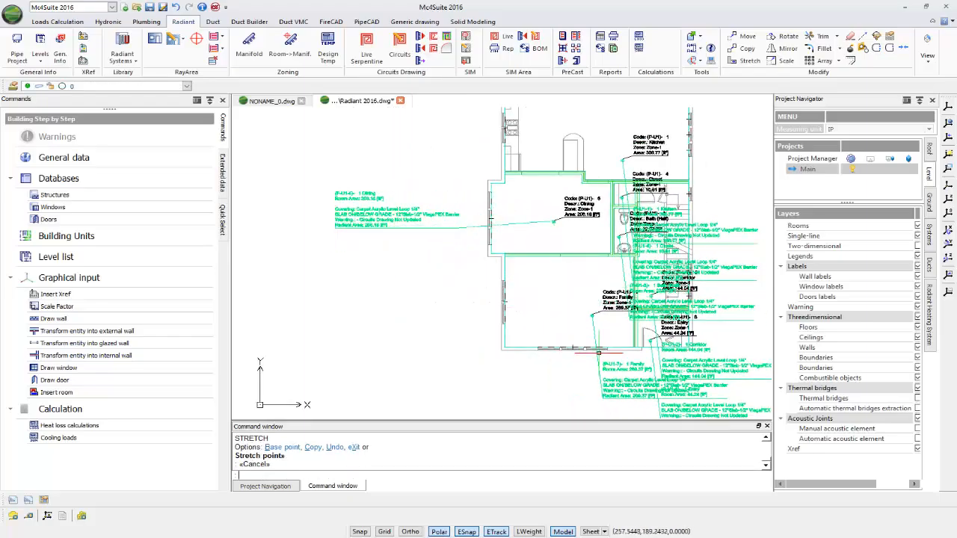
left_click(603, 397)
left_click(602, 398)
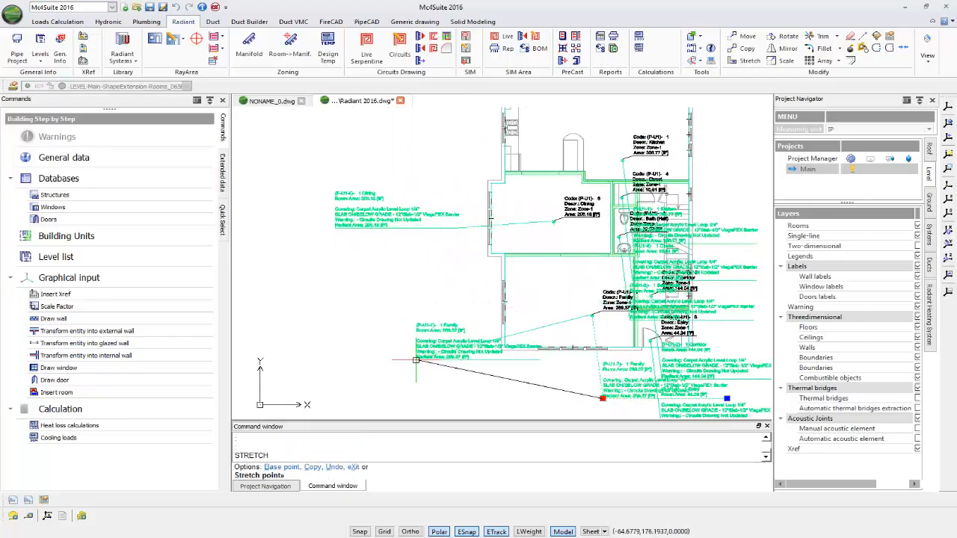
left_click(369, 352)
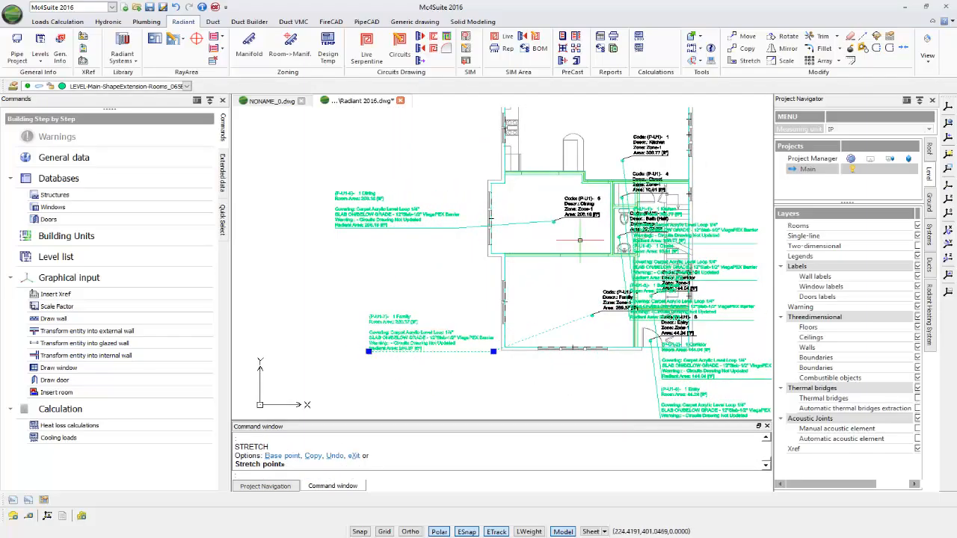
Step: Relocate the Kitchen and Closet radiant area labels to clear space right of the floor plan
left_click(740, 243)
left_click(633, 244)
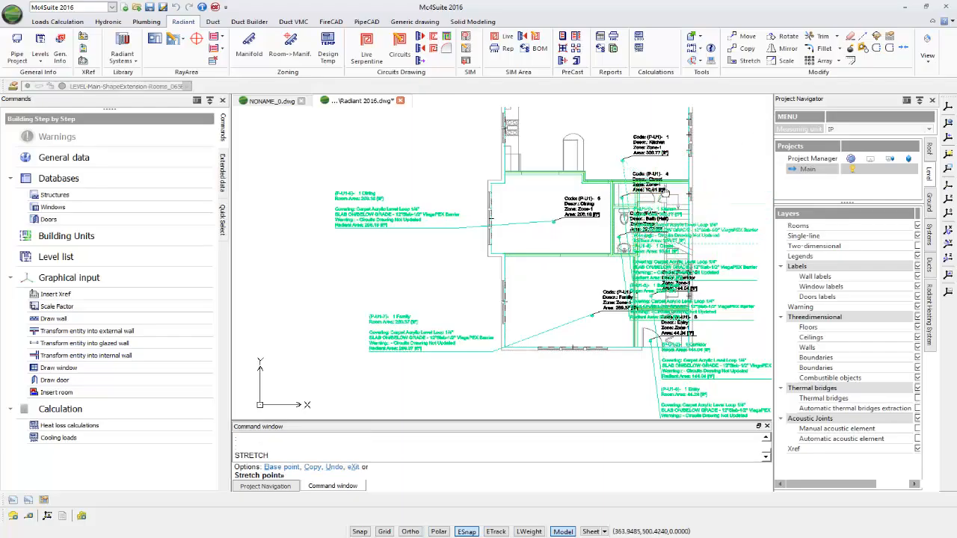
middle_click_drag(681, 196, 552, 314)
left_click(594, 209)
middle_click_drag(612, 328, 633, 214)
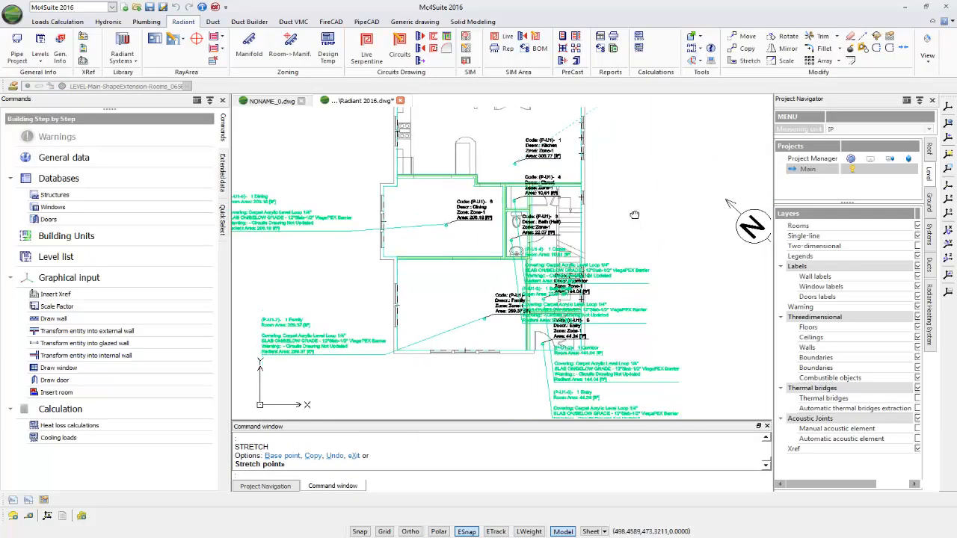
left_click(612, 276)
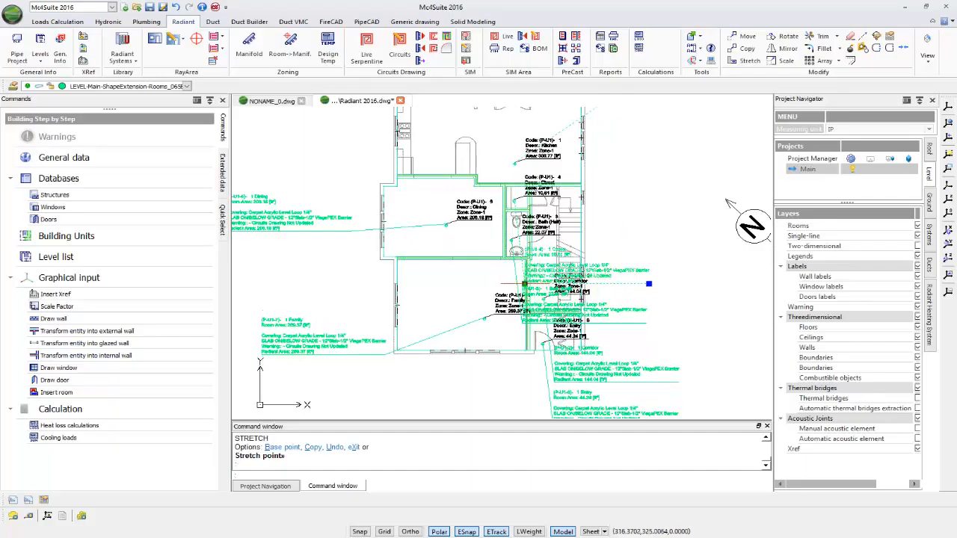
left_click(616, 158)
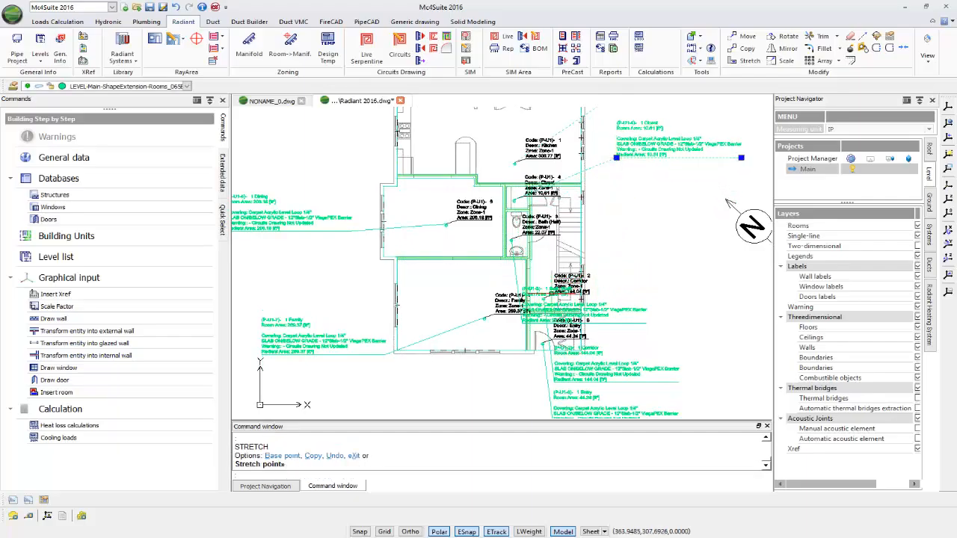
Step: Relocate the Bath (Half), Corridor and Entry radiant area labels to the right of the floor plan, stacked below the Closet label
left_click(613, 320)
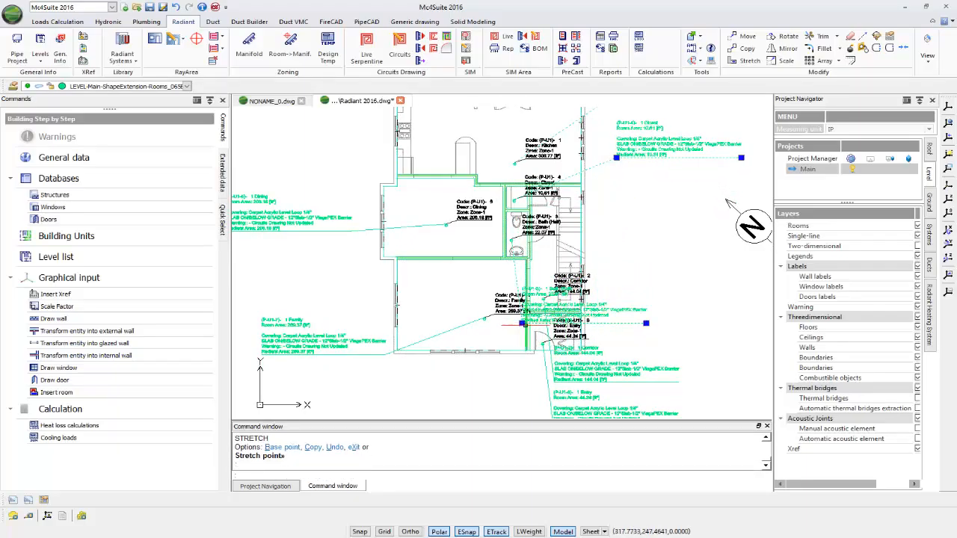
left_click(610, 255)
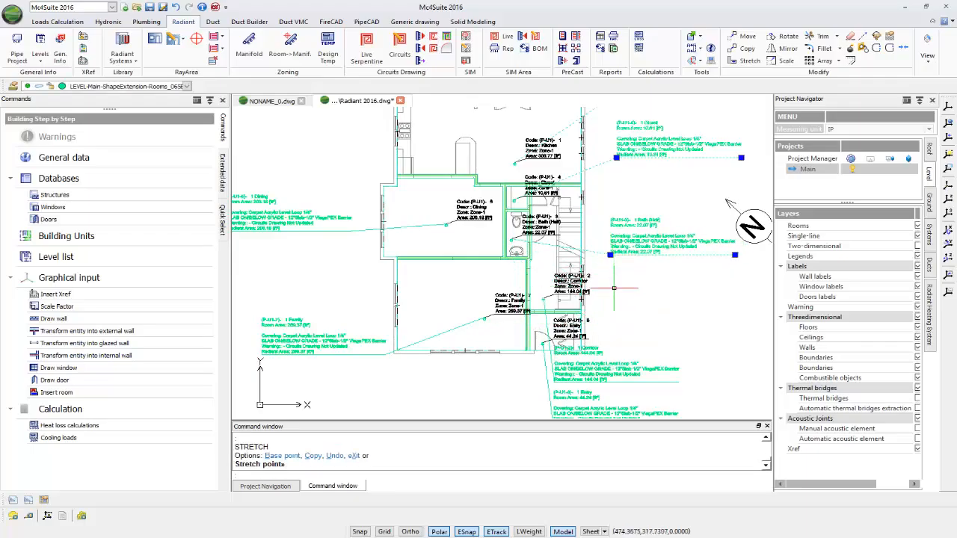
left_click(583, 370)
left_click(553, 382)
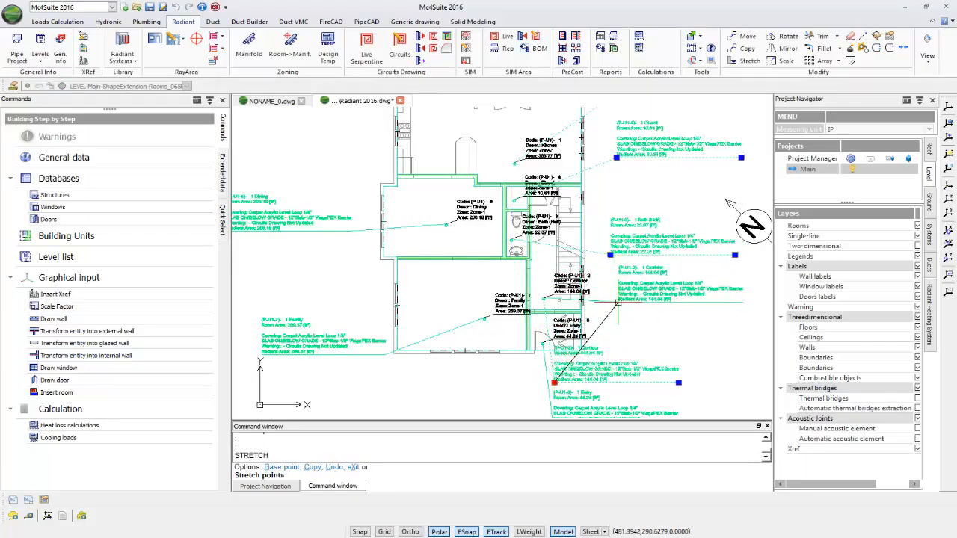
left_click(607, 311)
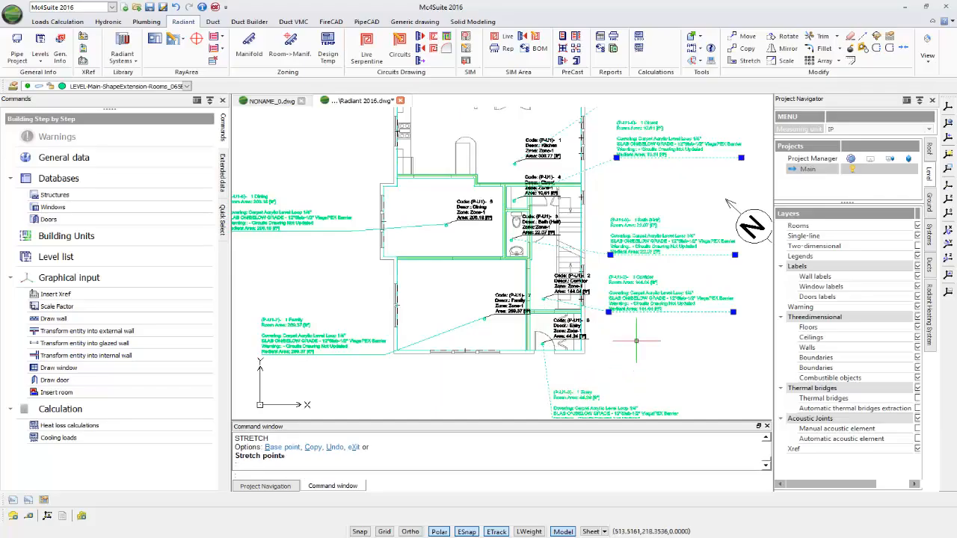
middle_click_drag(641, 354, 639, 249)
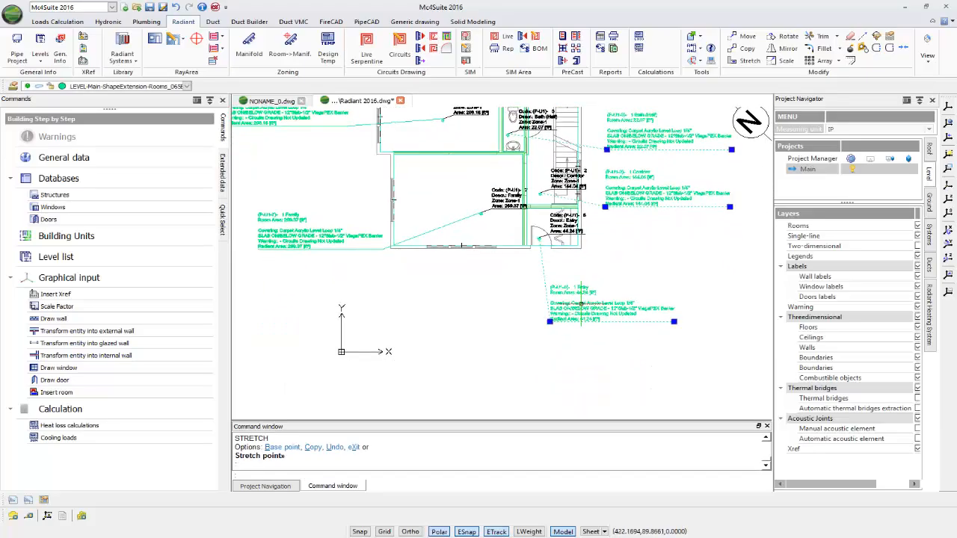
left_click(549, 322)
left_click(614, 262)
key("Escape")
Step: Start a radiant circuit area edge in the Kitchen with its floor type set to Perimeter
middle_click_drag(628, 285, 632, 350)
scroll(632, 350, "down", 2)
middle_click_drag(619, 273, 613, 334)
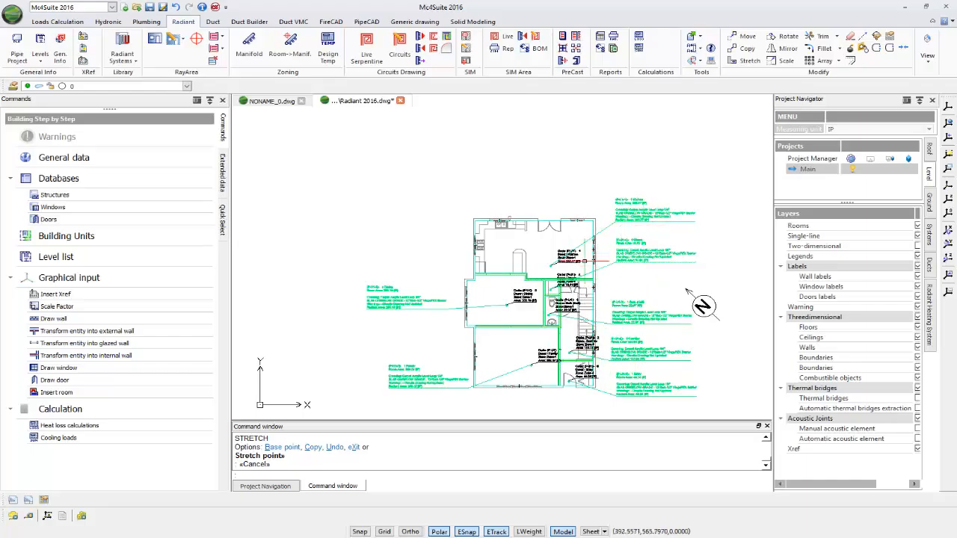
scroll(524, 237, "up", 4)
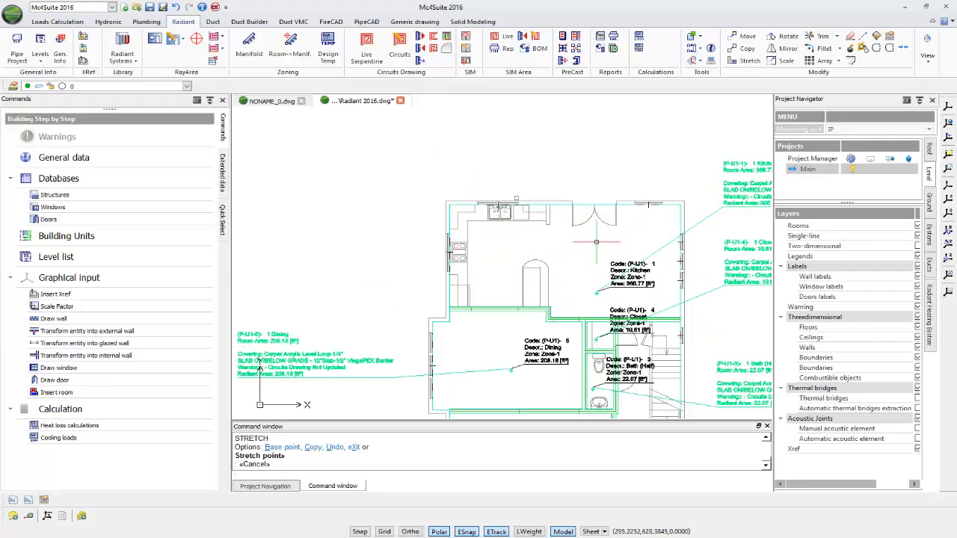
middle_click_drag(577, 257, 521, 276)
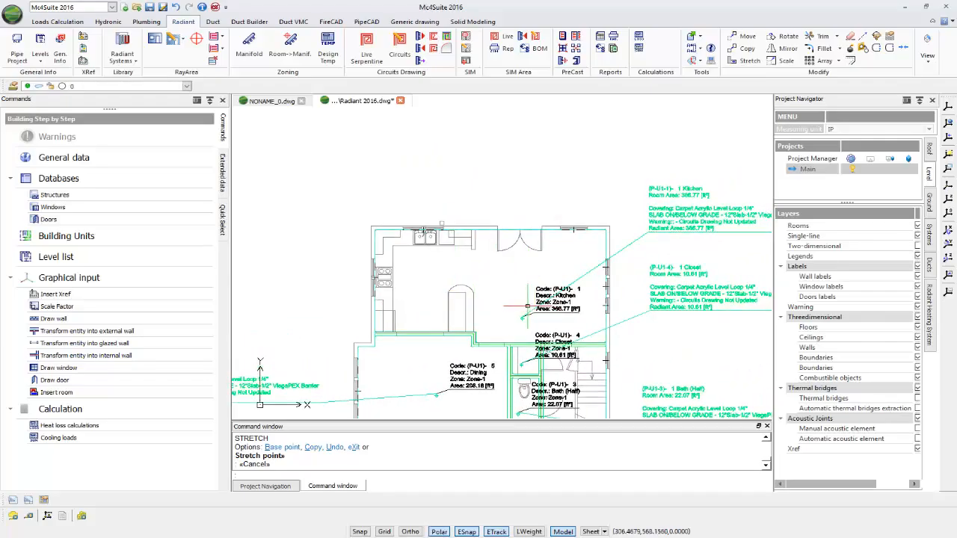
scroll(557, 323, "up", 2)
scroll(563, 327, "up", 1)
middle_click_drag(563, 327, 592, 255)
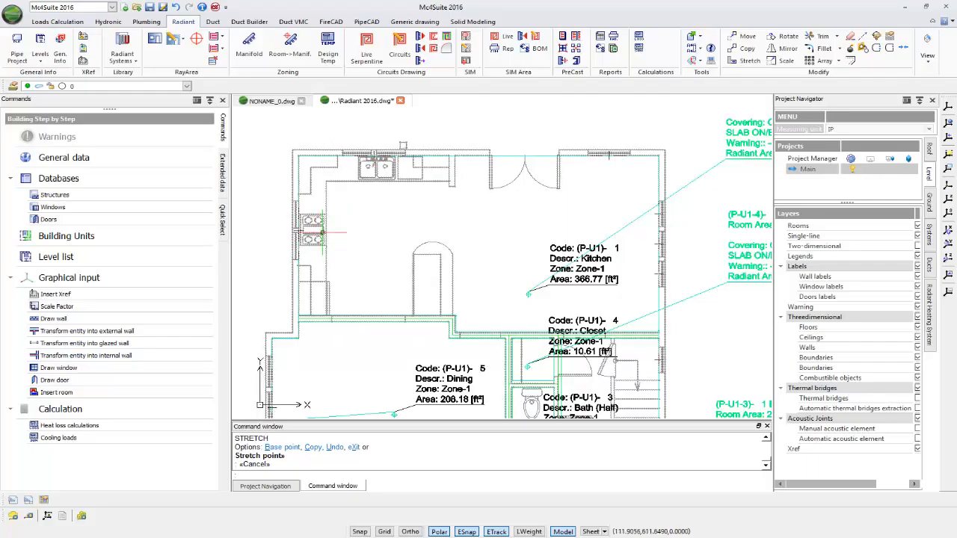
left_click(174, 42)
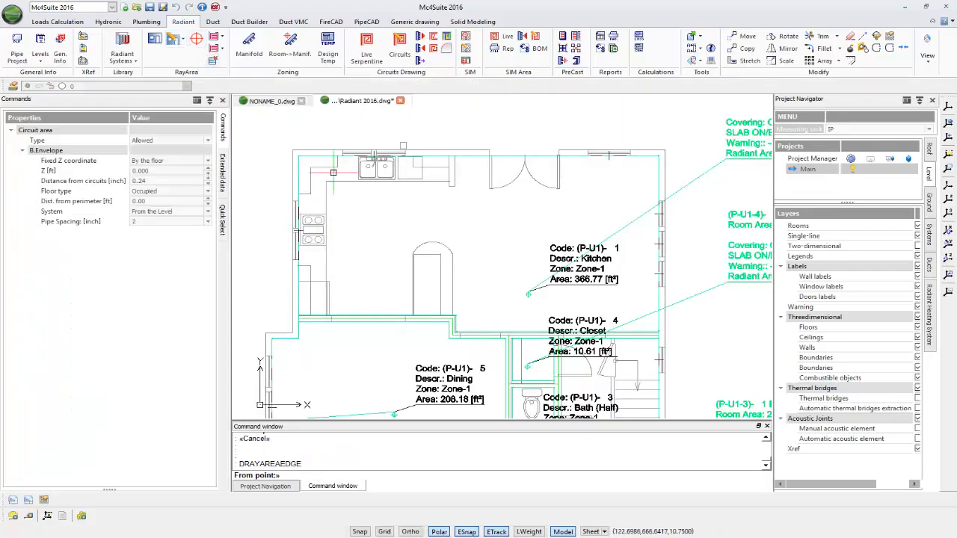
left_click(208, 191)
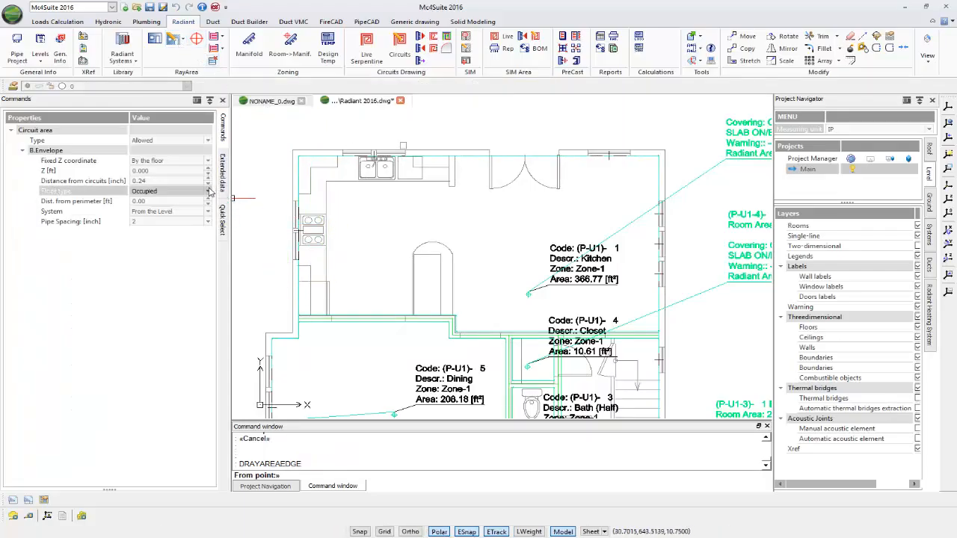
left_click(208, 191)
left_click(200, 206)
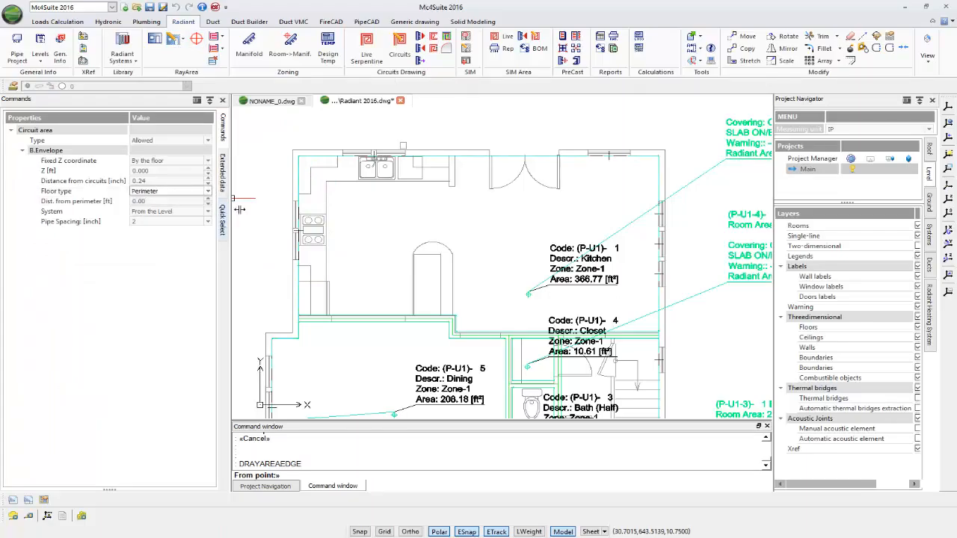
Step: Draw the circuit area edge from the Kitchen's lower wall along the counter fronts past the end partition and up to the upper wall
scroll(331, 315, "up", 1)
scroll(332, 316, "up", 4)
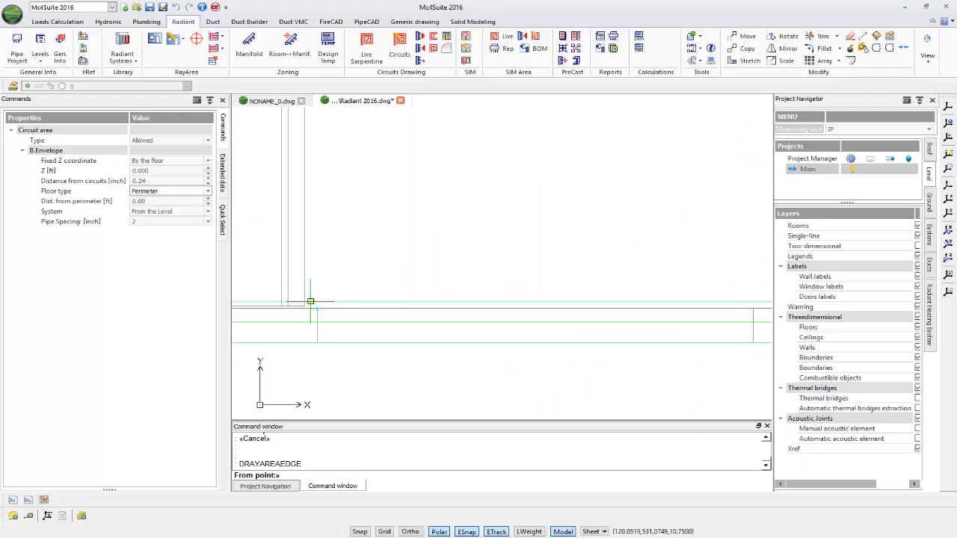
left_click(311, 302)
scroll(410, 252, "down", 3)
mouse_move(411, 252)
middle_mouse_down()
mouse_move(448, 258)
mouse_move(449, 266)
middle_mouse_up()
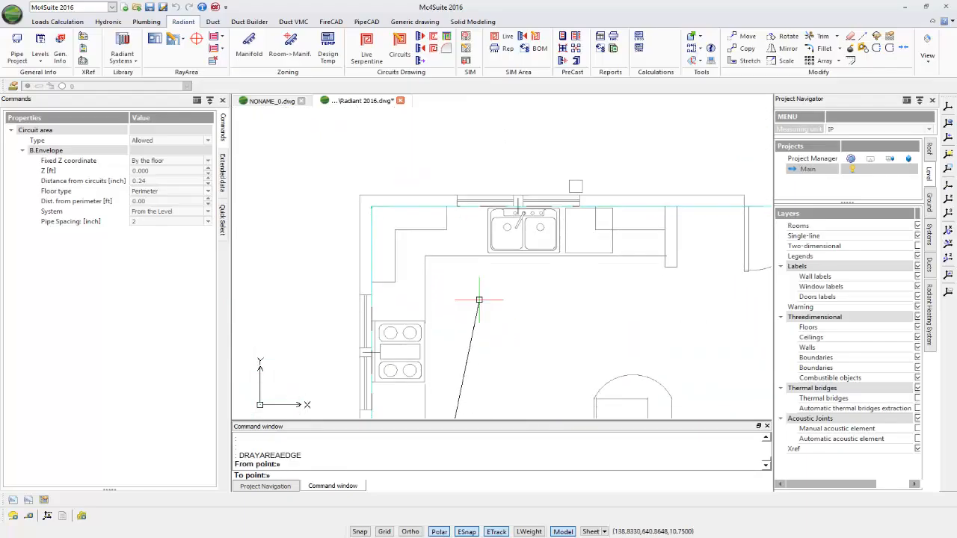
left_click(433, 260)
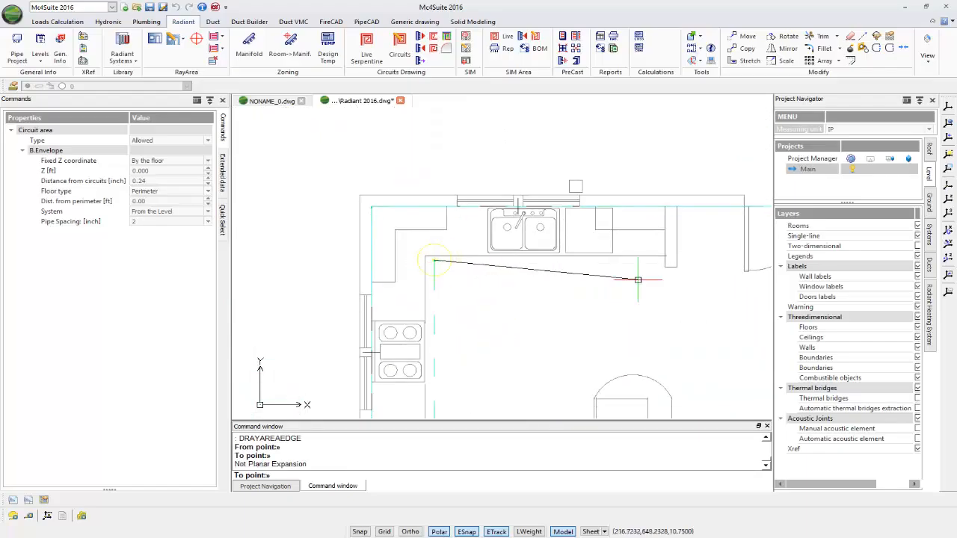
scroll(676, 260, "up", 3)
left_click(679, 259)
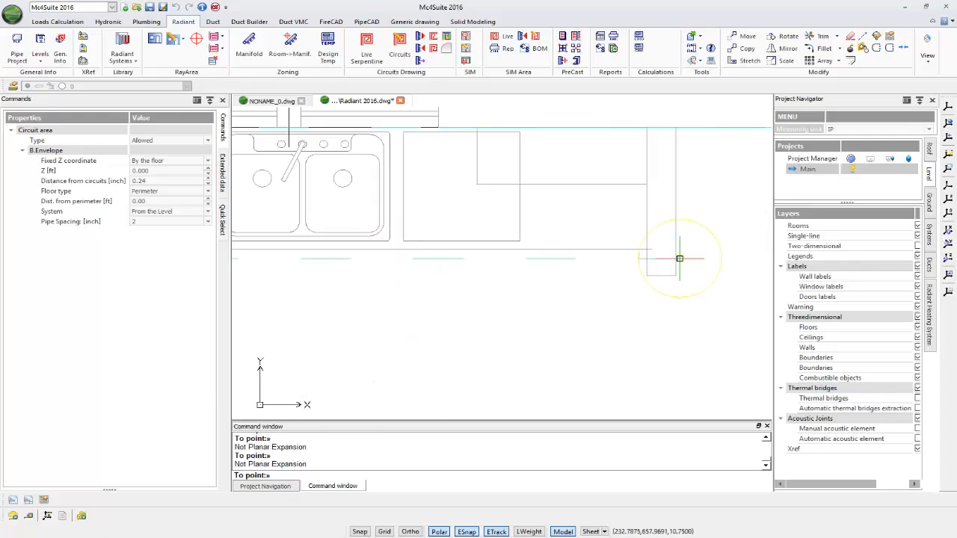
left_click(679, 127)
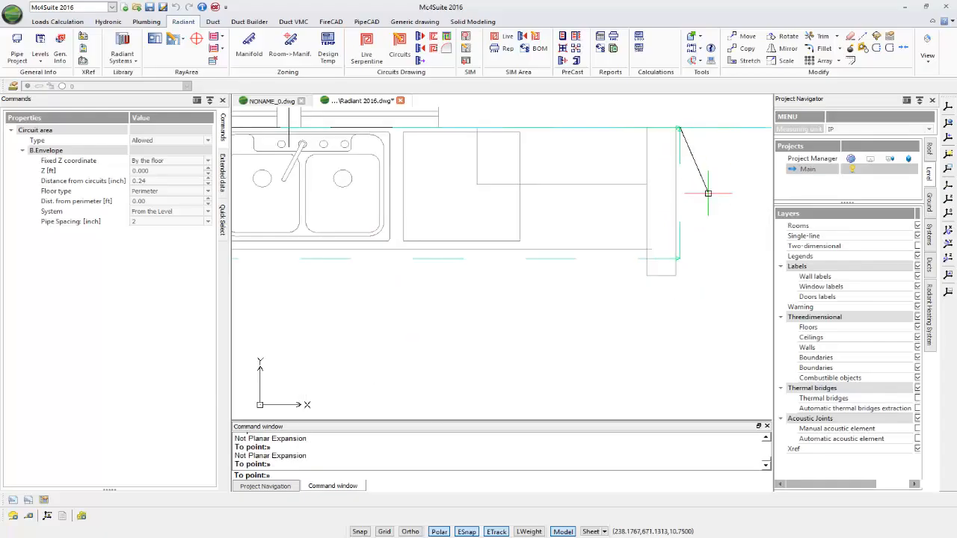
key("Return")
Step: Run the heat loss calculation for the building and dismiss its results summary
scroll(649, 331, "down", 5)
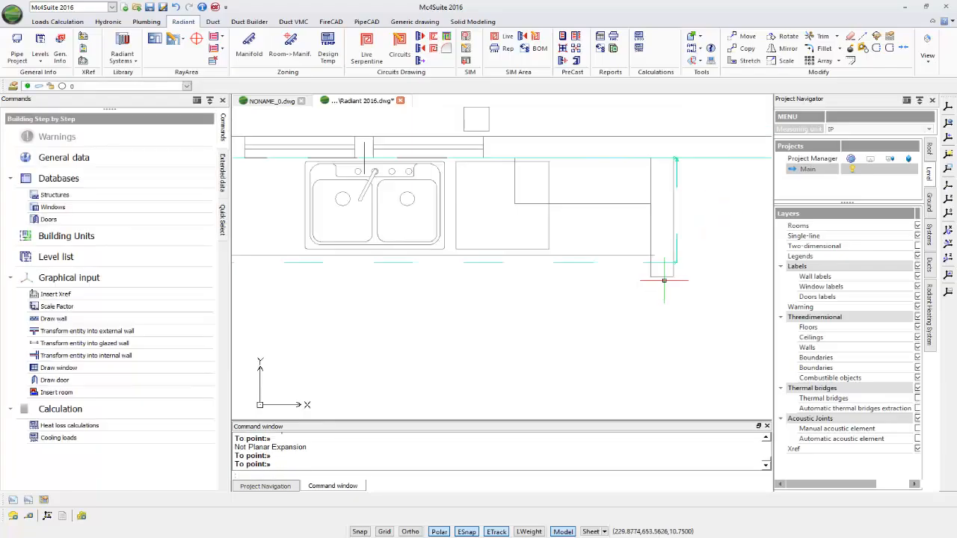
middle_click_drag(650, 331, 542, 247)
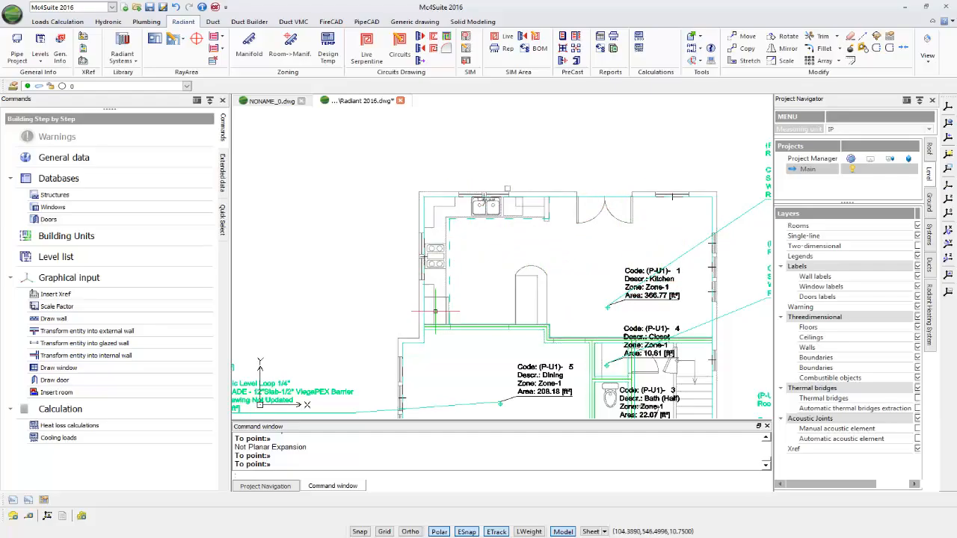
middle_click_drag(601, 289, 549, 243)
scroll(530, 217, "down", 3)
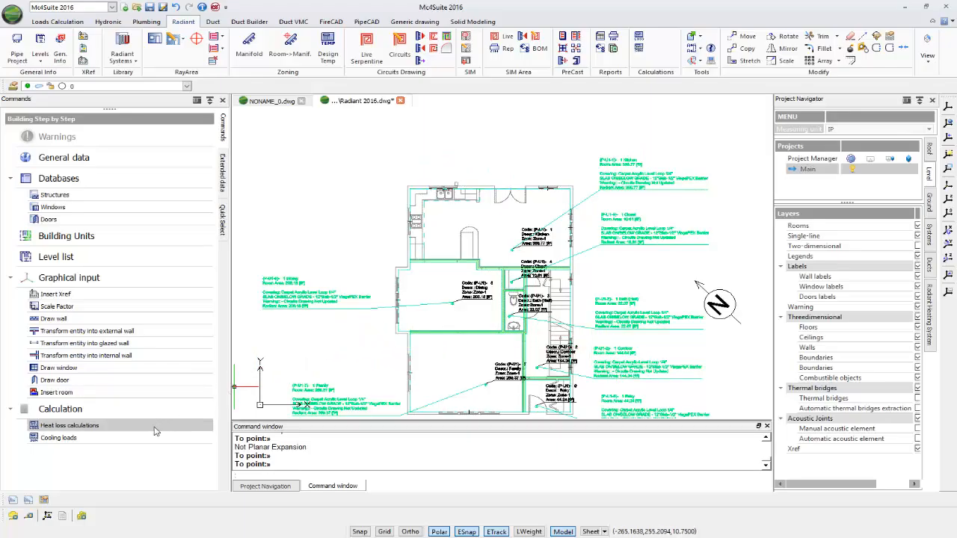
left_click(87, 427)
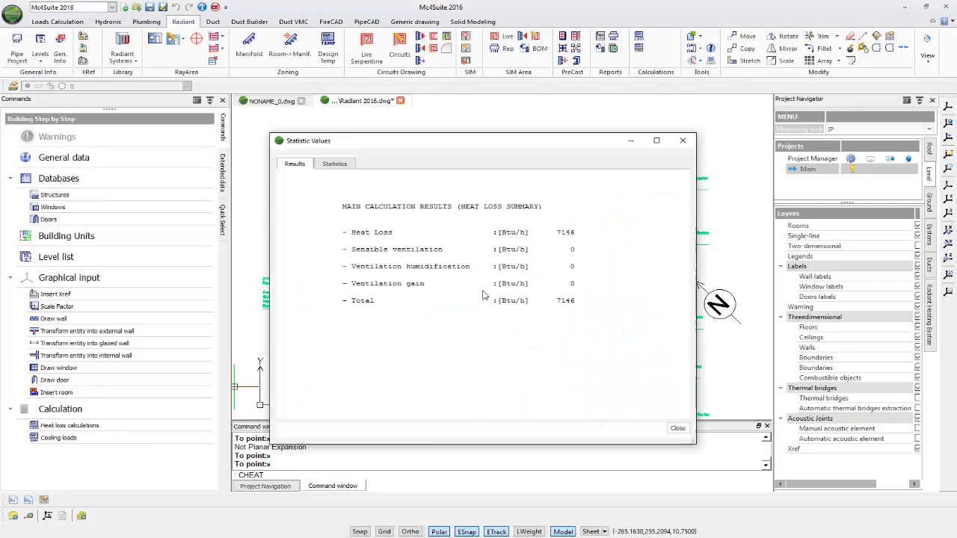
left_click(677, 427)
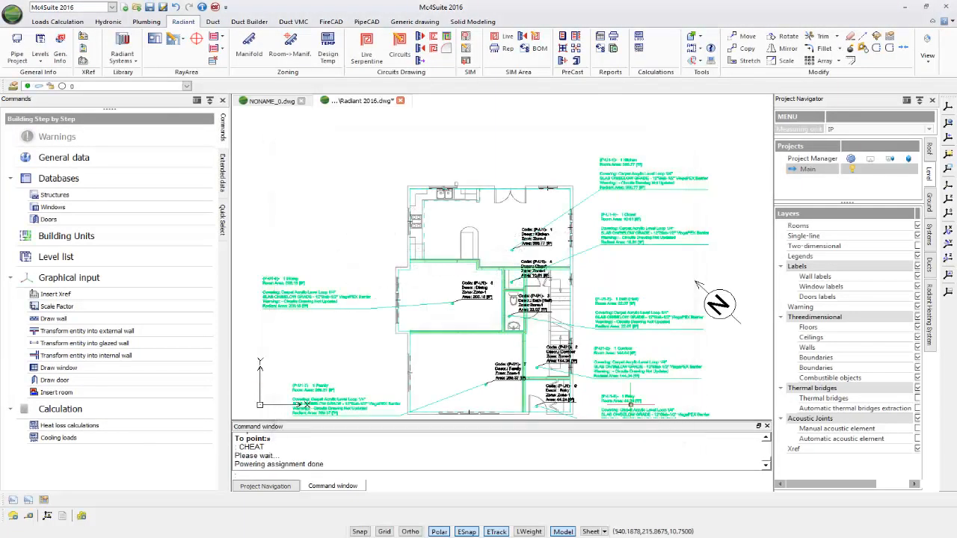
Step: Run the cooling load calculation from July to July and dismiss the building loads summary
left_click(66, 440)
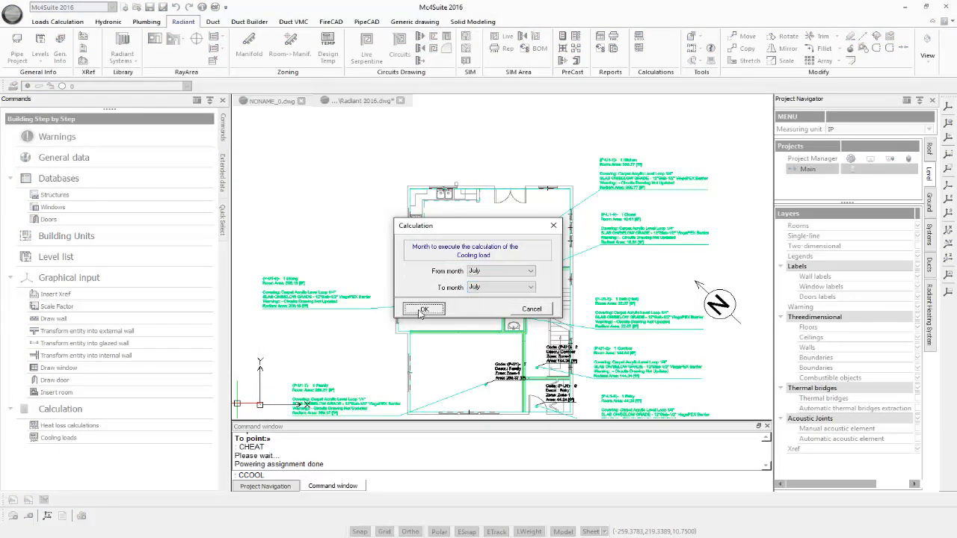
left_click(422, 310)
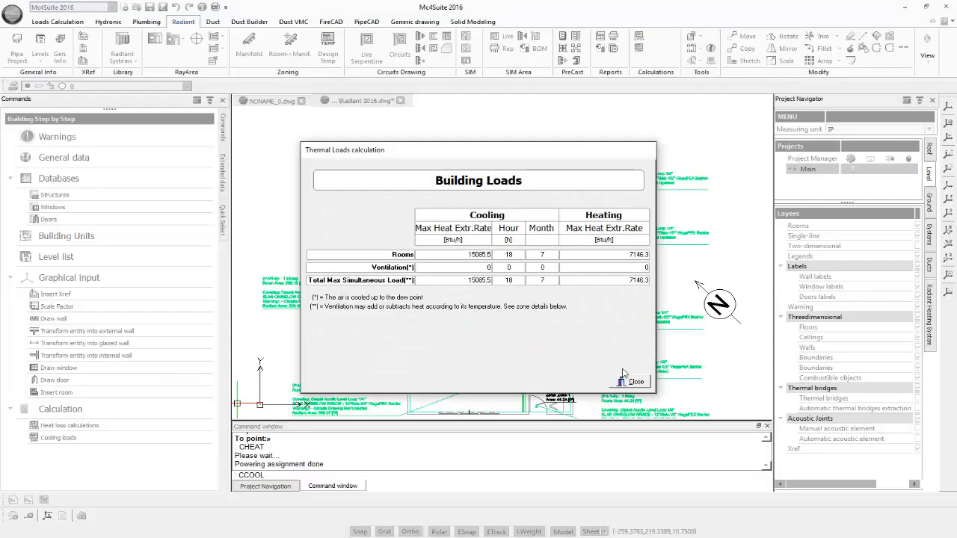
left_click(632, 381)
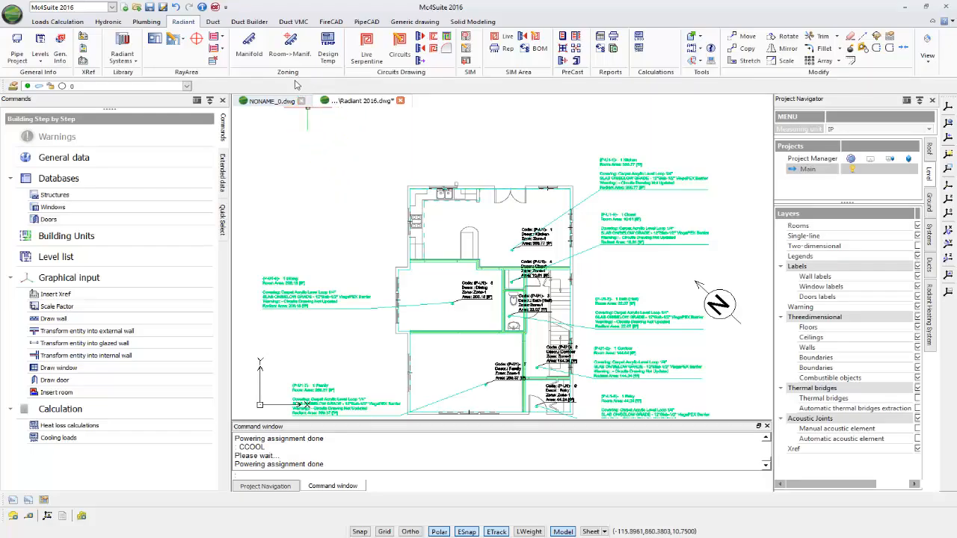
Step: Open the Manifolds Library and filter the MC4 database by manufacturer VIEGA LLC
left_click(250, 47)
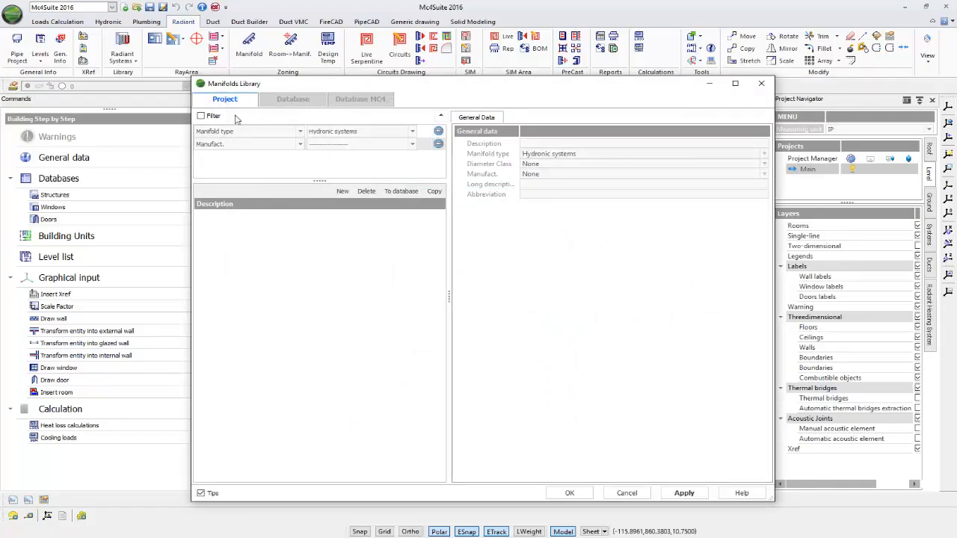
left_click(359, 101)
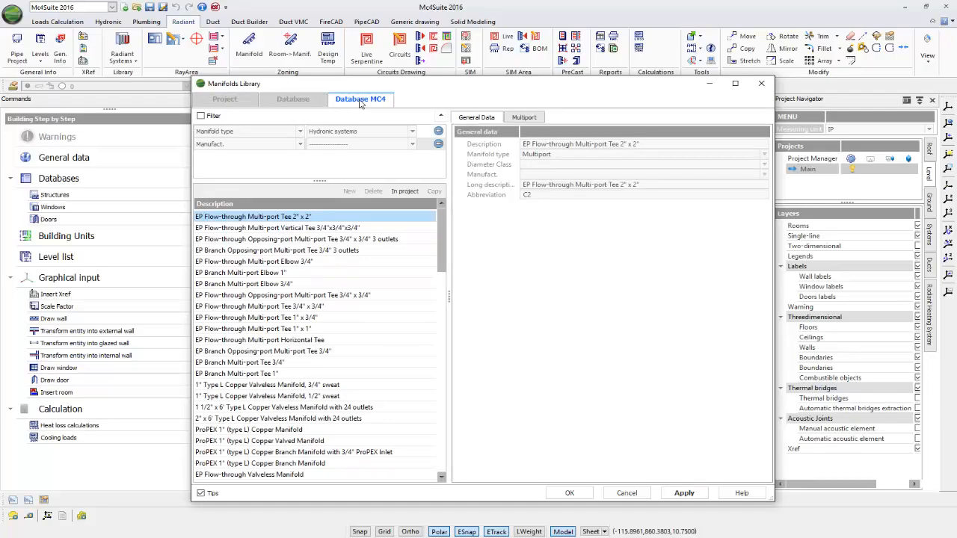
left_click(360, 144)
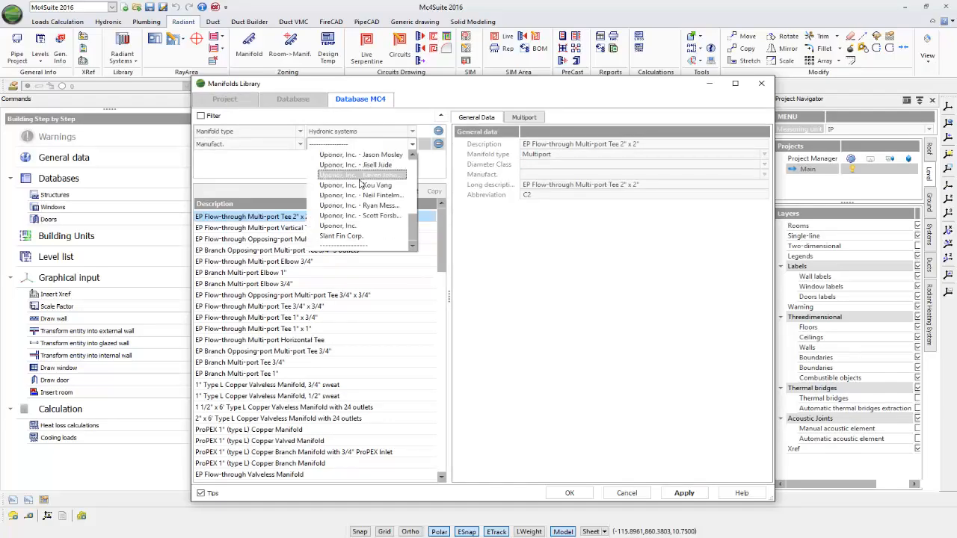
scroll(362, 184, "down", 5)
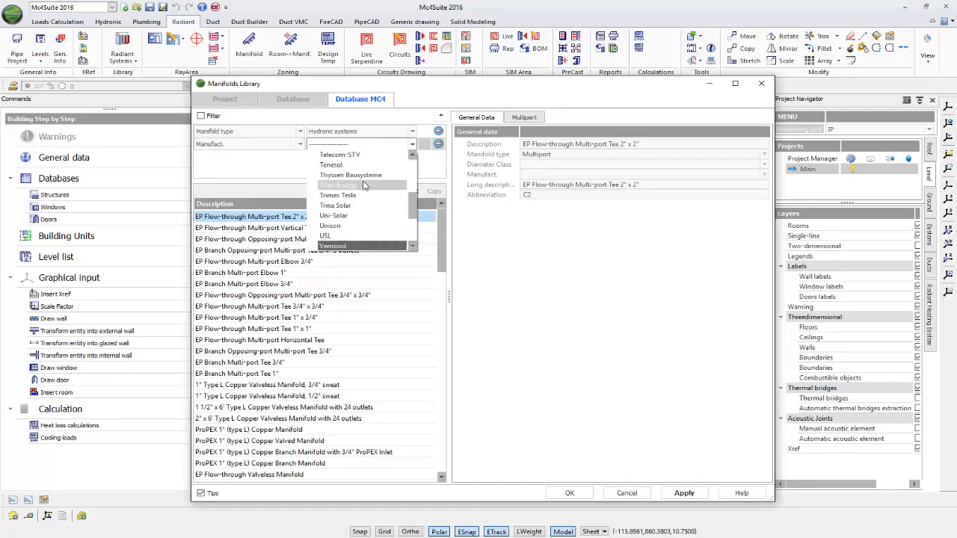
scroll(363, 186, "down", 5)
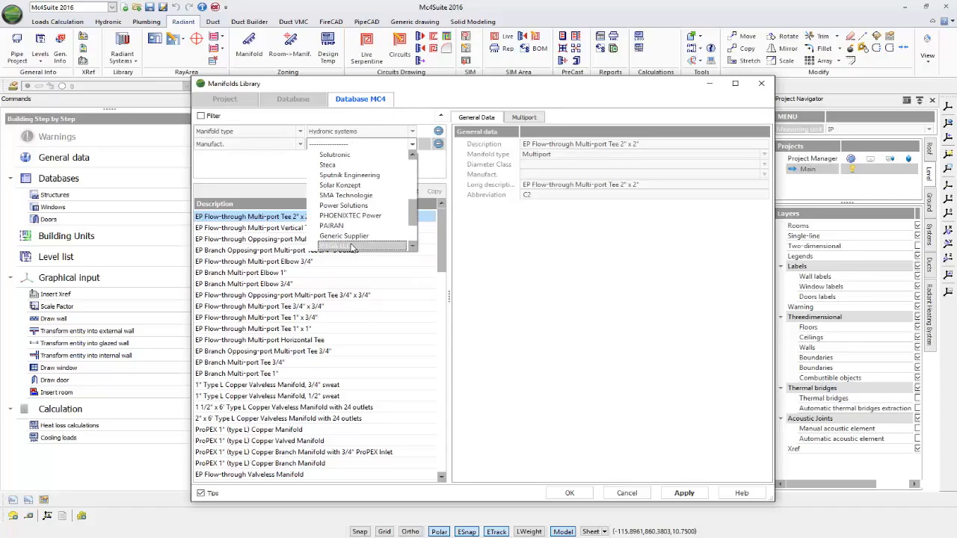
left_click(352, 247)
left_click(207, 118)
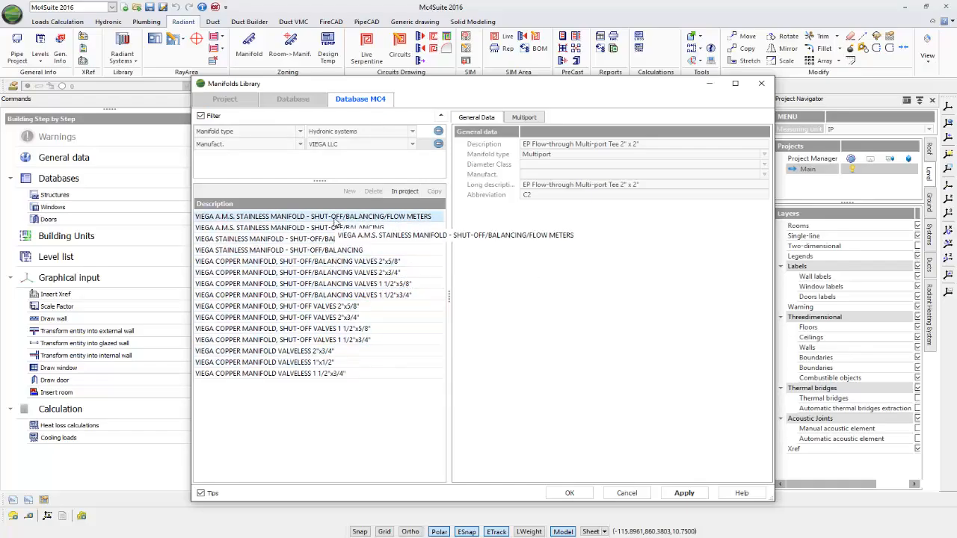
Step: Add the VIEGA A.M.S. STAINLESS MANIFOLD - SHUT-OFF/BALANCING/FLOW METERS to the project's manifolds
left_click(335, 217)
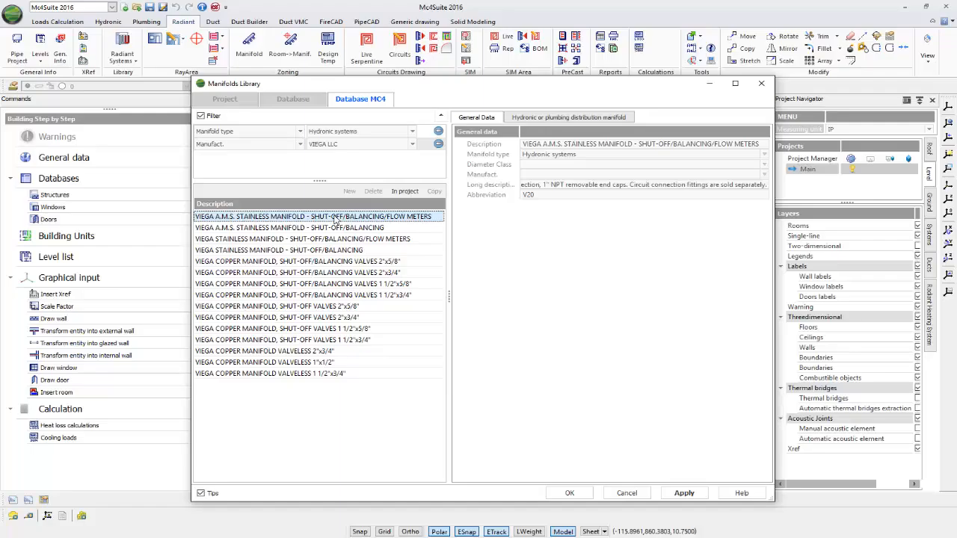
left_click(404, 192)
left_click(223, 100)
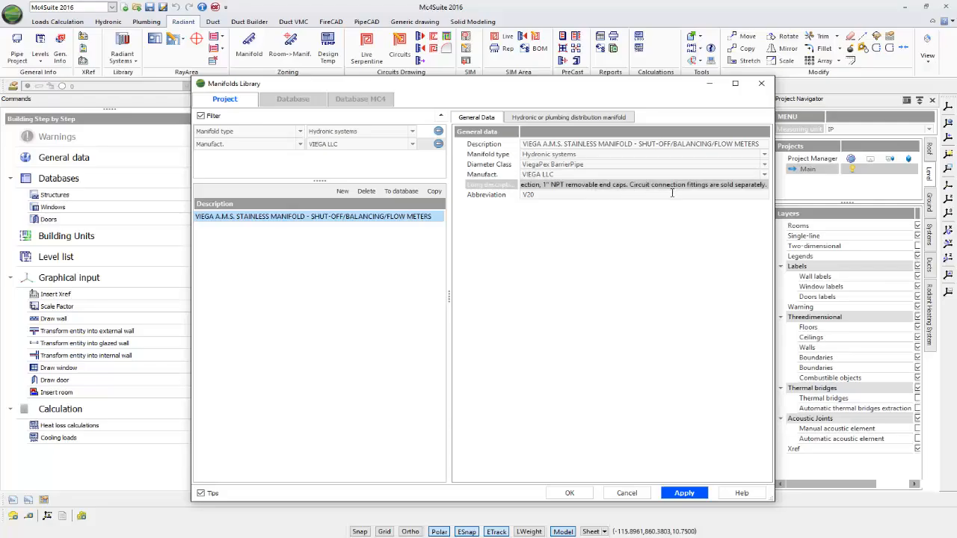
Step: Review the project manifold's distribution data, including drawing type, diameter, length, connections, valves and cabinet
left_click(589, 118)
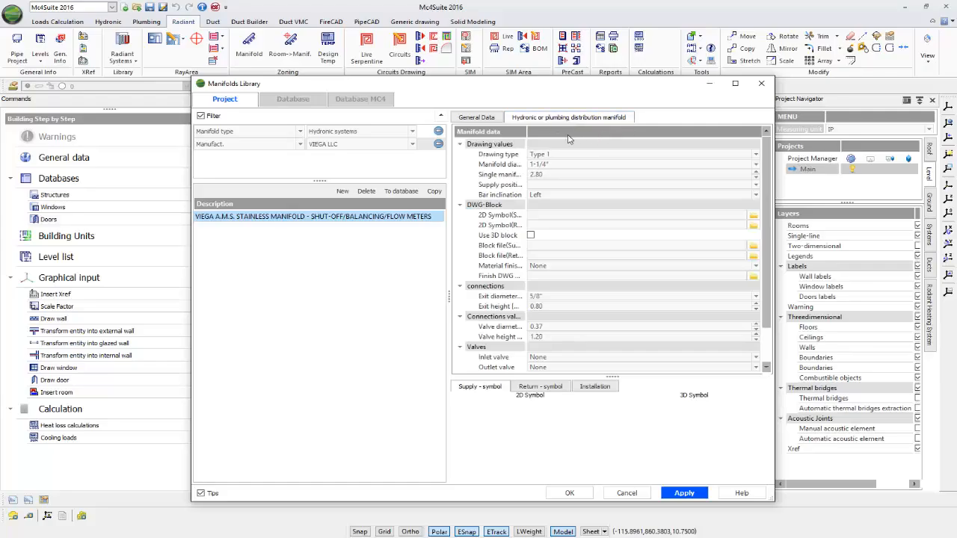
left_click_drag(534, 139, 583, 128)
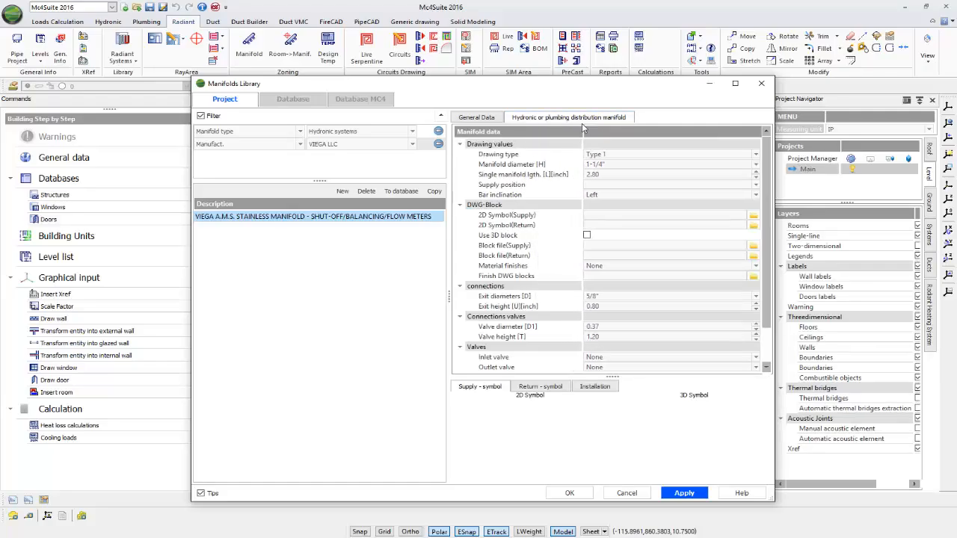
left_click(544, 155)
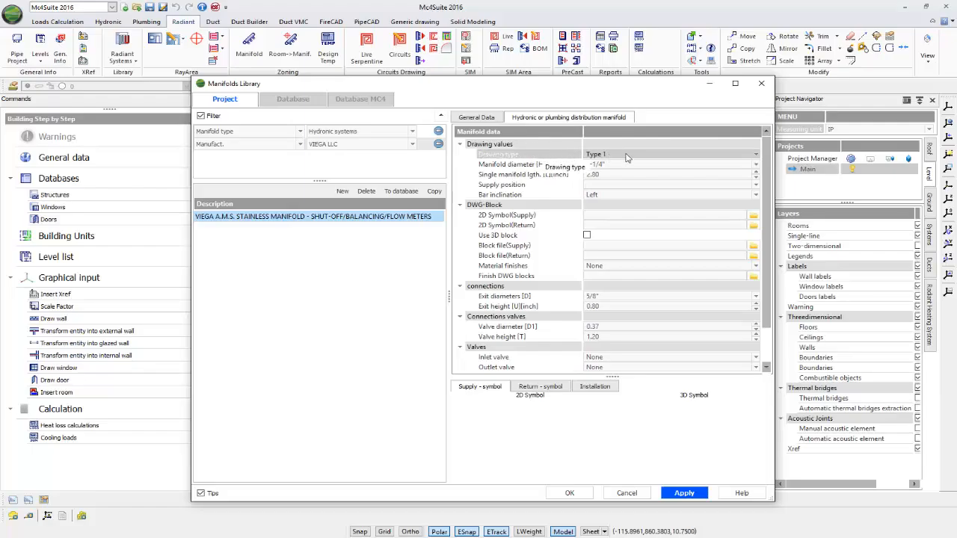
left_click(755, 155)
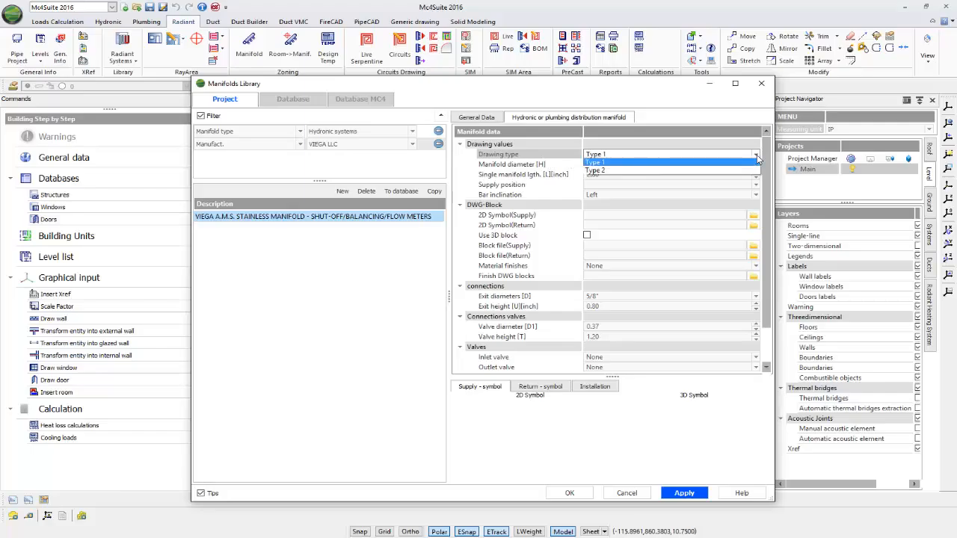
left_click(757, 161)
left_click(753, 165)
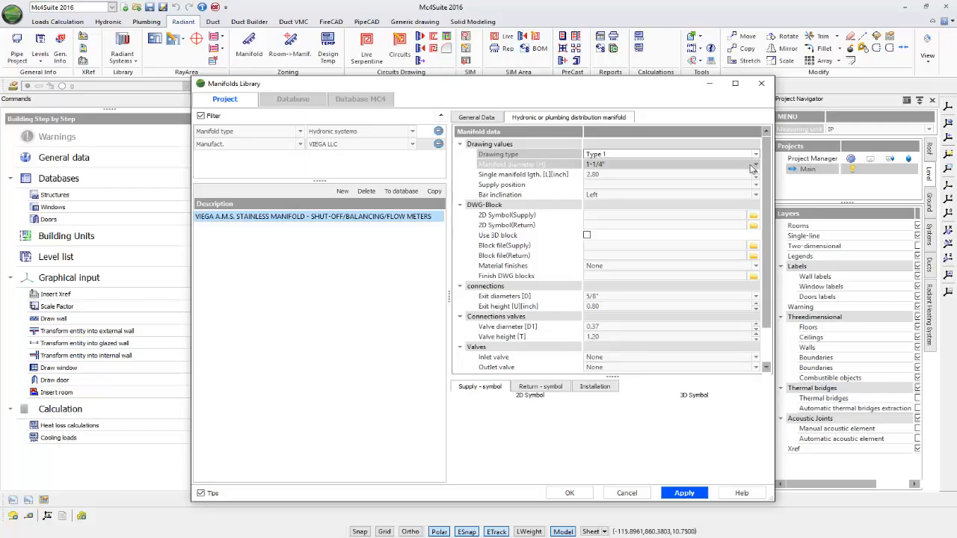
left_click(749, 175)
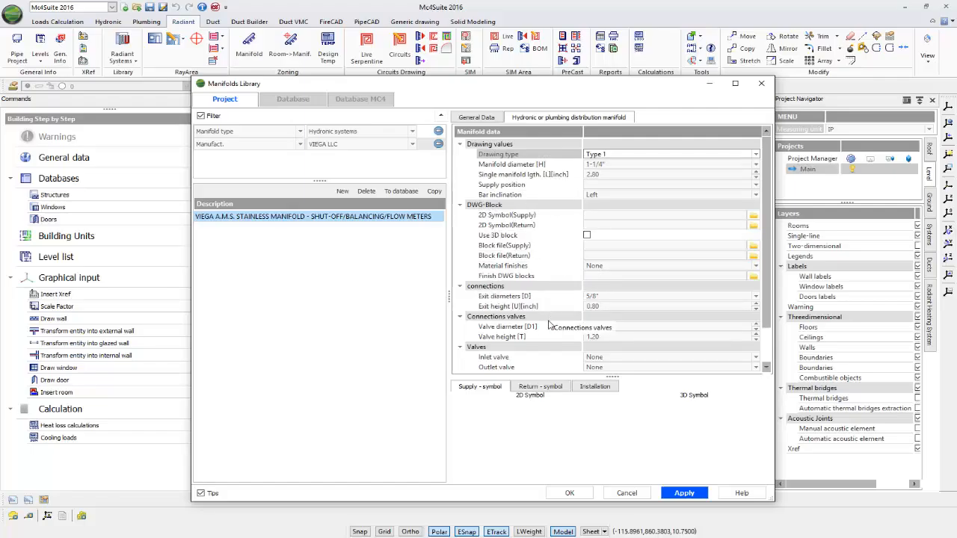
scroll(761, 316, "down", 2)
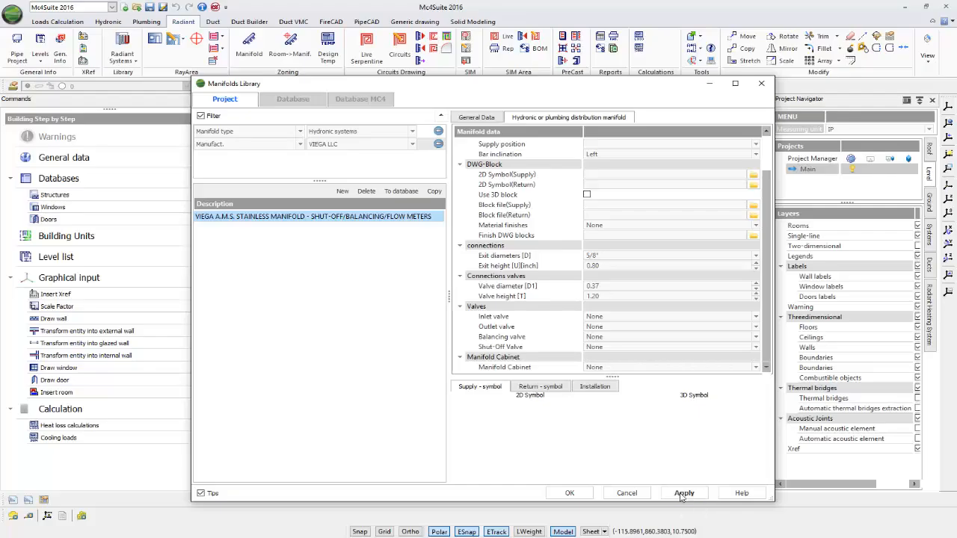
Step: Confirm the manifolds library and set a new supply manifold's type to VIEGA A.M.S. STAINLESS MANIFOLD - SHUT-OFF/BALANCING/FLOW METERS
left_click(566, 496)
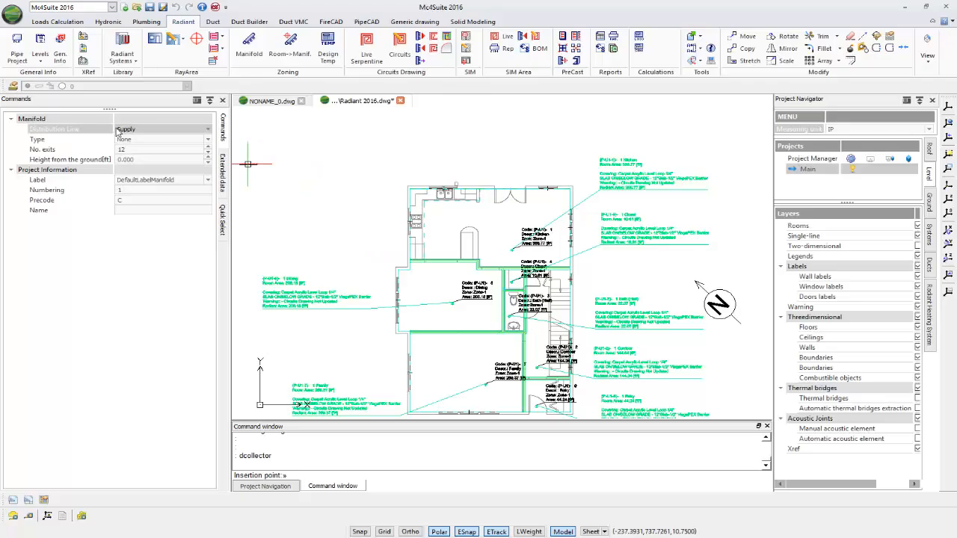
left_click(208, 130)
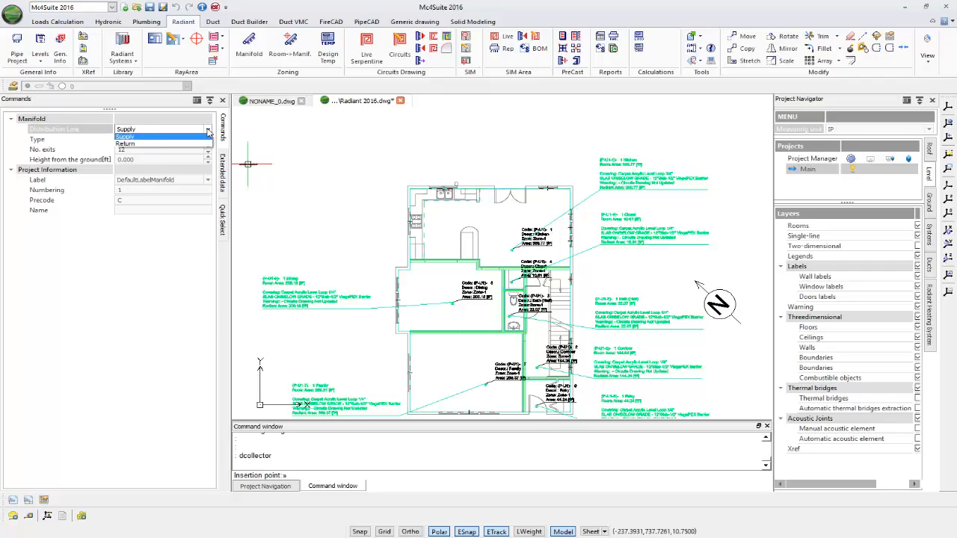
left_click(207, 133)
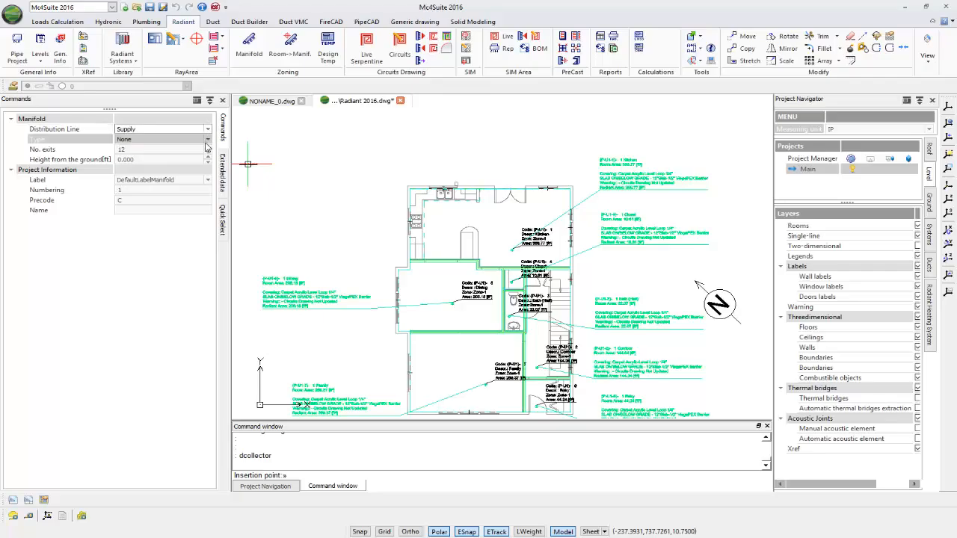
left_click(207, 141)
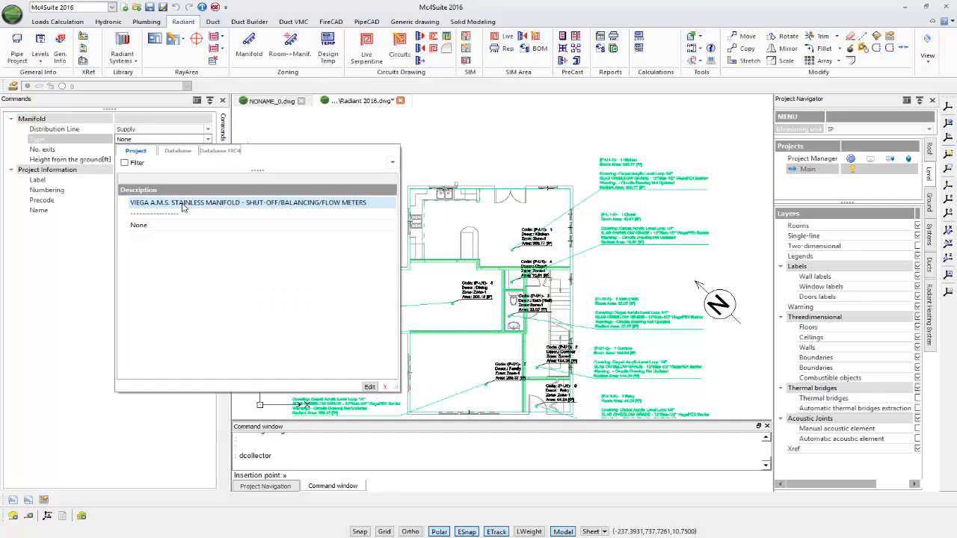
left_click(181, 204)
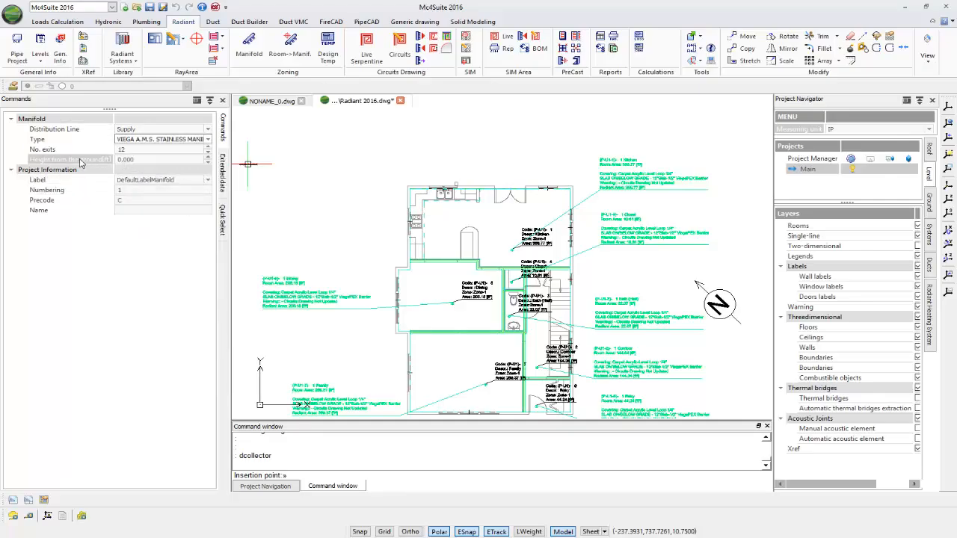
Step: Set the manifold to 4 exits, a height from the ground of 3 ft and the precode M
left_click(208, 151)
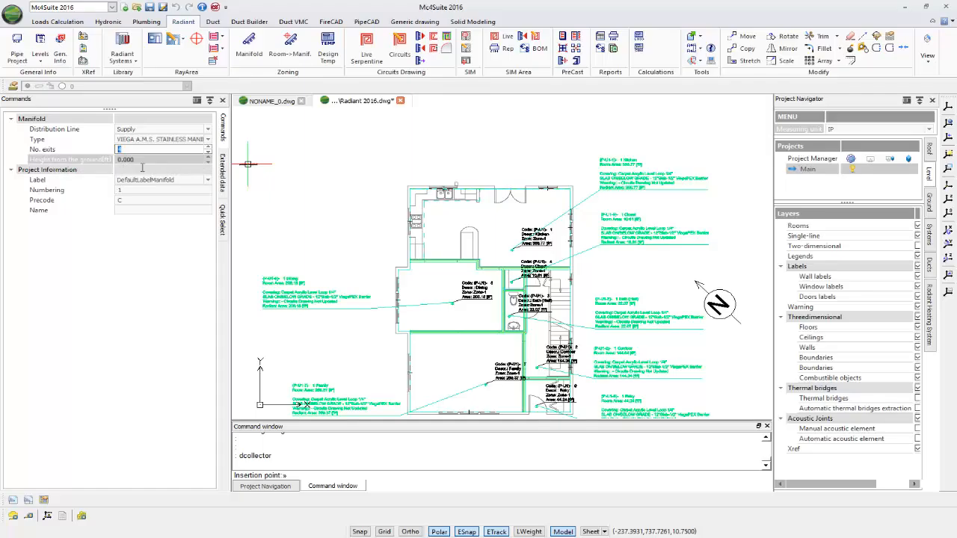
left_click(119, 163)
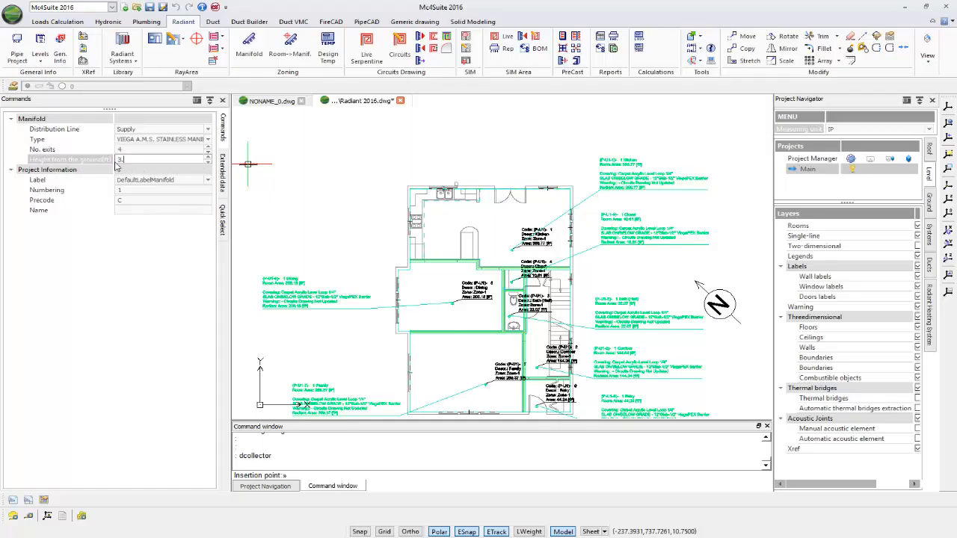
left_click(134, 200)
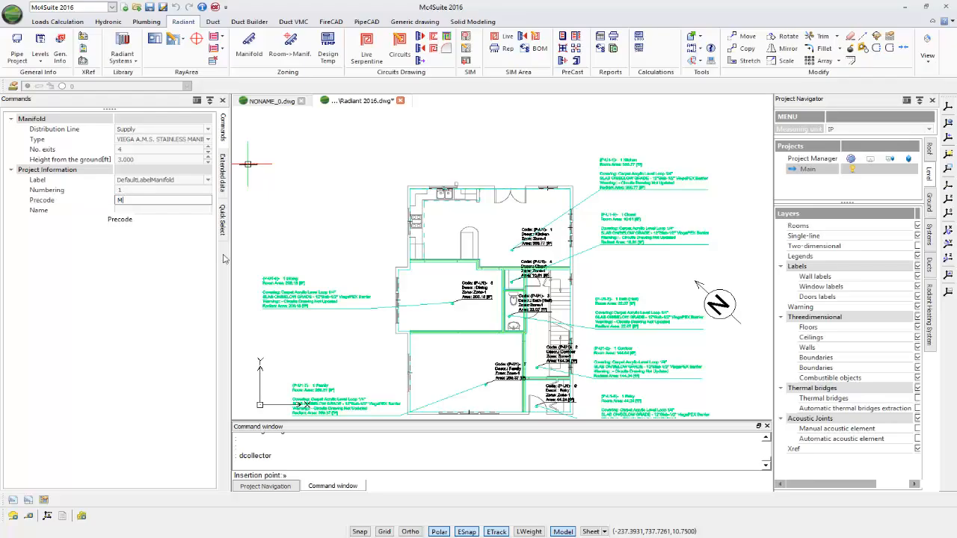
Step: Insert the manifold horizontally at the wall between the Closet and Bath (Half), with its label horizontal beside it
scroll(525, 299, "up", 3)
scroll(525, 299, "up", 6)
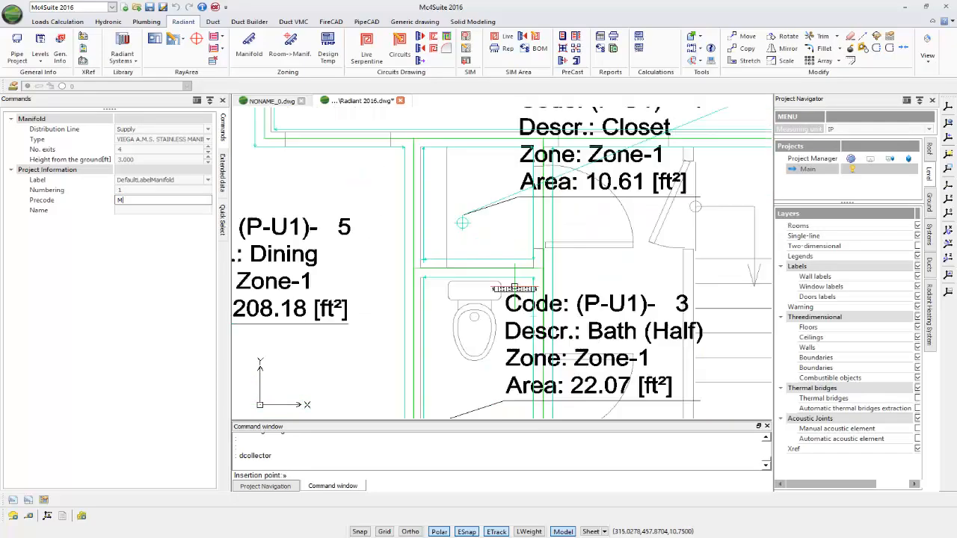
scroll(507, 252, "up", 2)
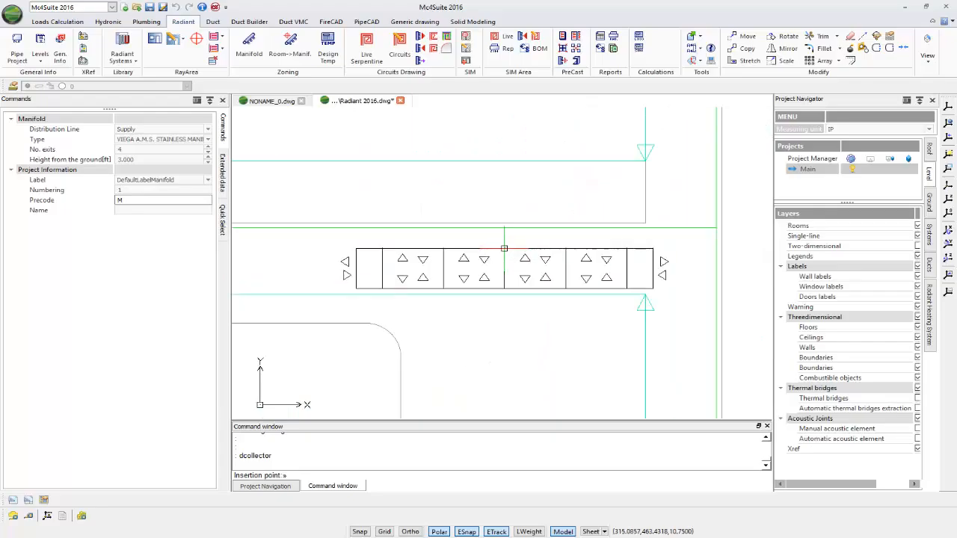
left_click(480, 241)
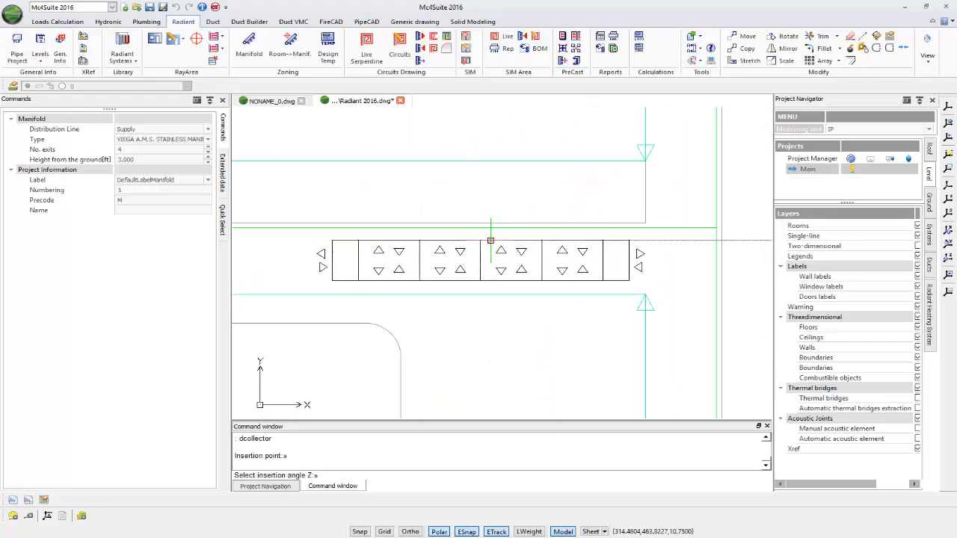
scroll(590, 256, "down", 3)
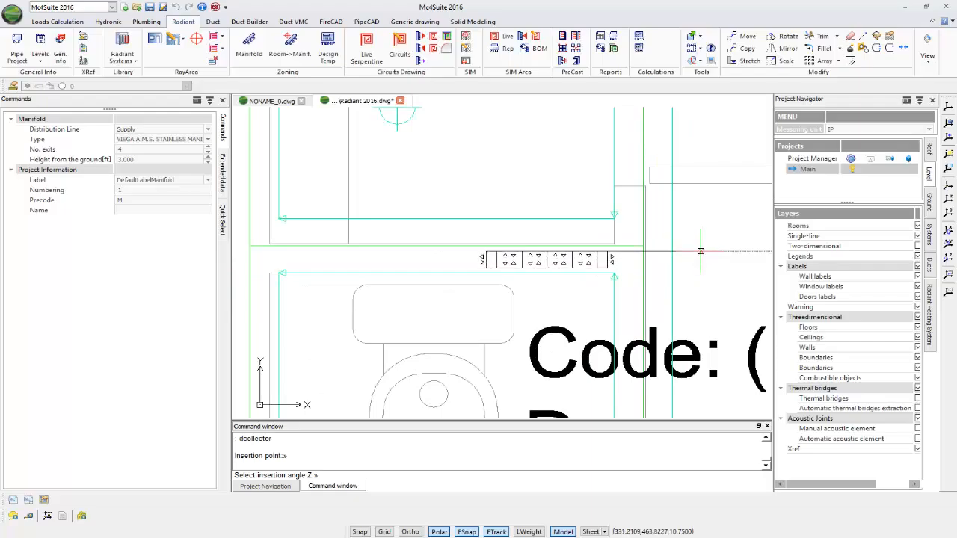
left_click(700, 251)
scroll(621, 243, "down", 3)
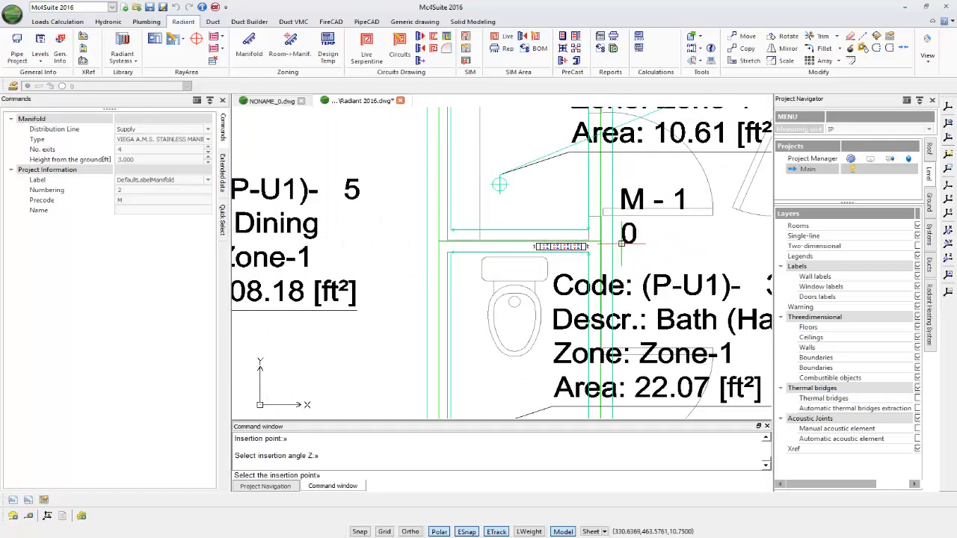
left_click(624, 236)
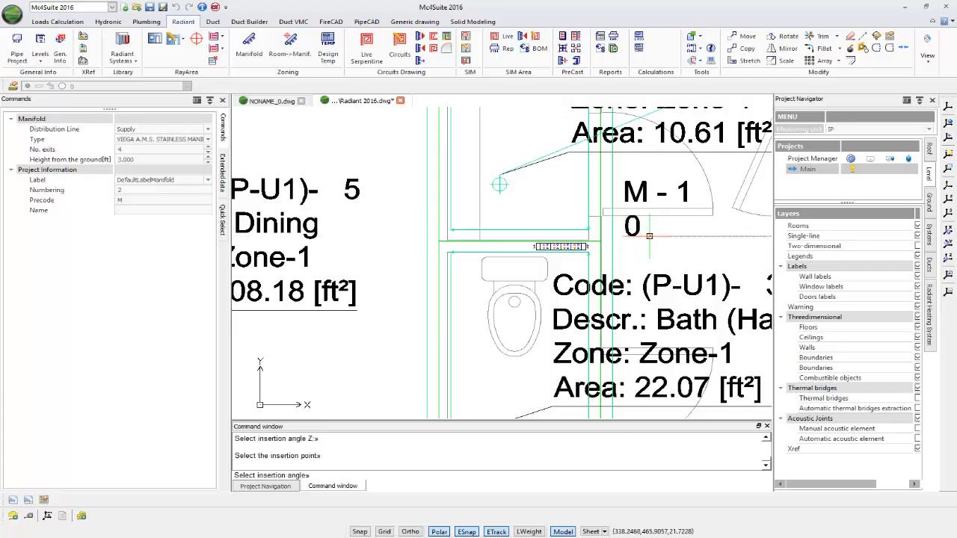
left_click(667, 237)
Step: Insert a second 4-exit manifold vertically at the wall between the Family room and the Entry
scroll(666, 237, "down", 5)
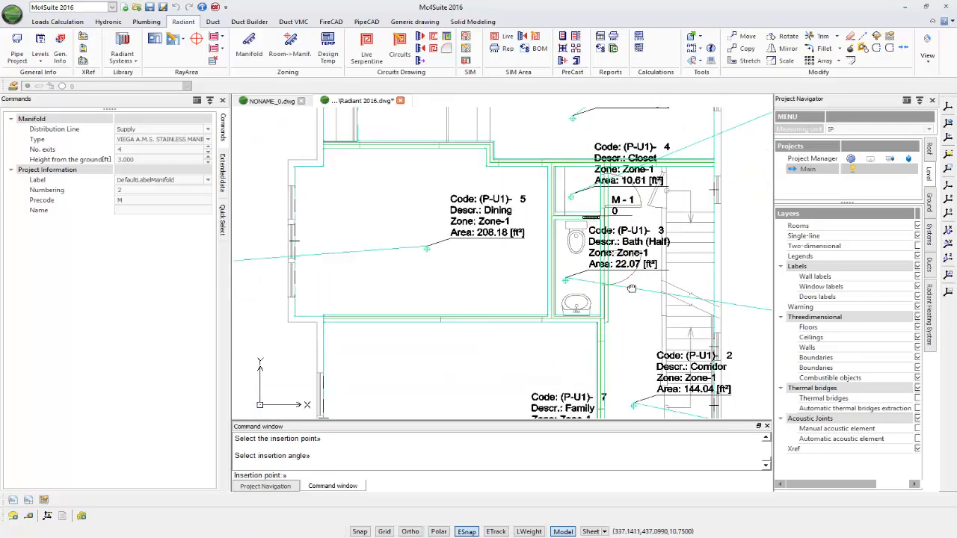
scroll(628, 161, "up", 5)
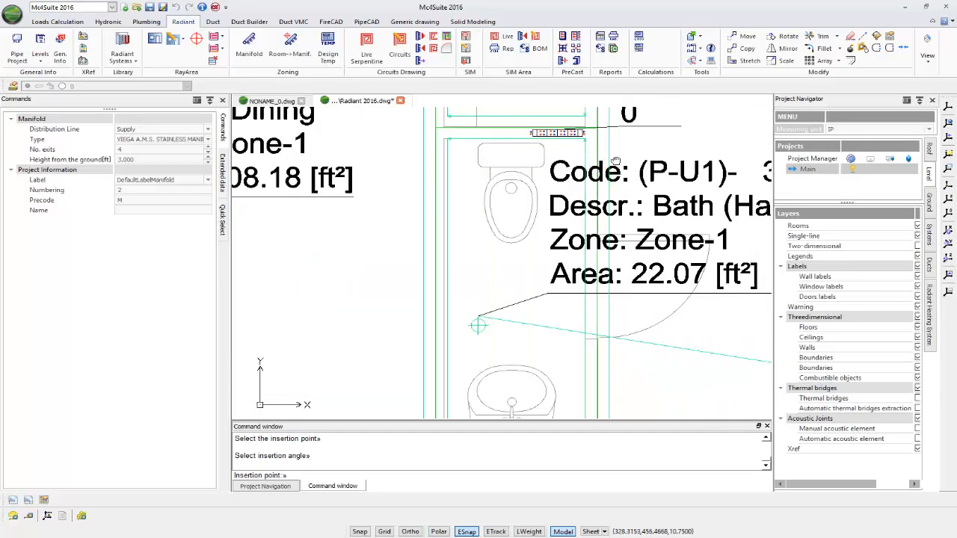
scroll(596, 322, "up", 3)
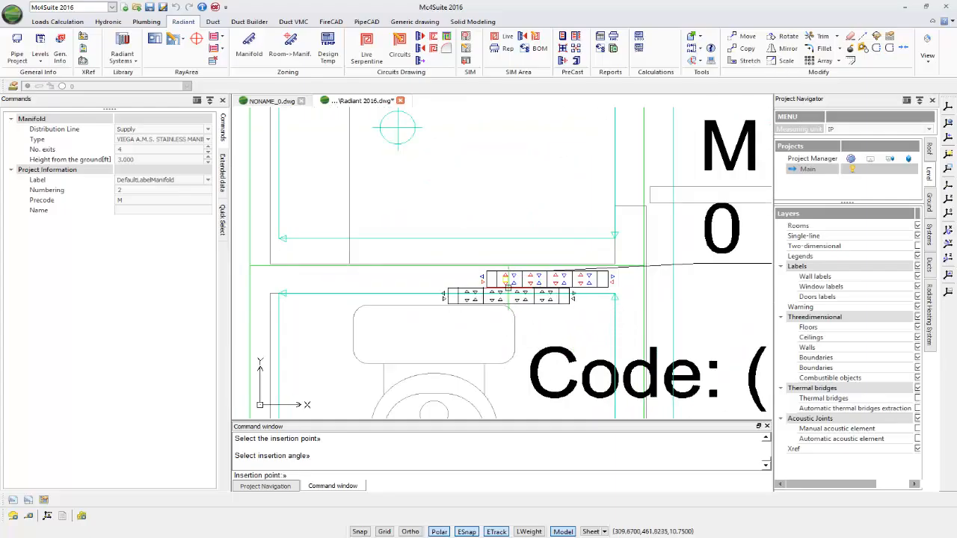
scroll(581, 311, "down", 2)
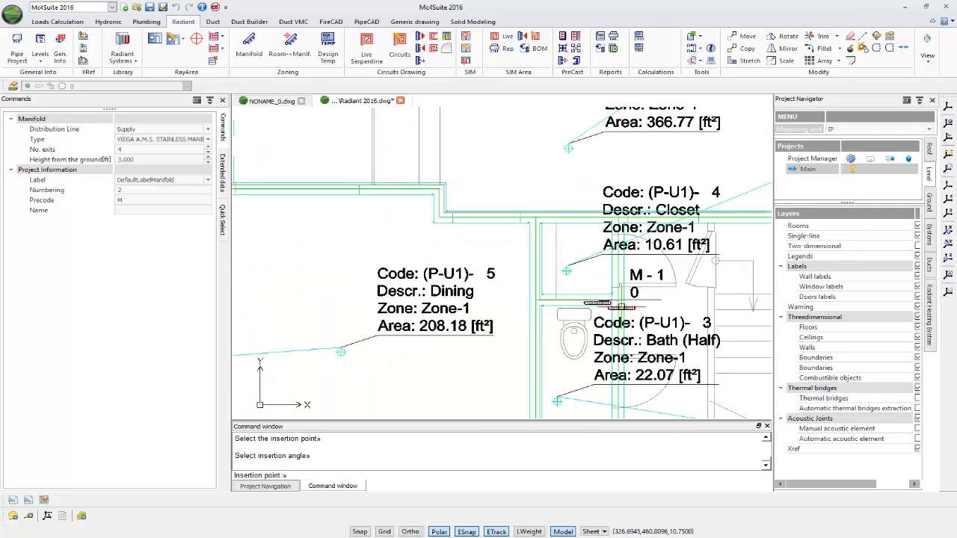
scroll(620, 306, "down", 3)
middle_click_drag(596, 314, 546, 109)
middle_click_drag(568, 411, 557, 215)
scroll(557, 215, "up", 5)
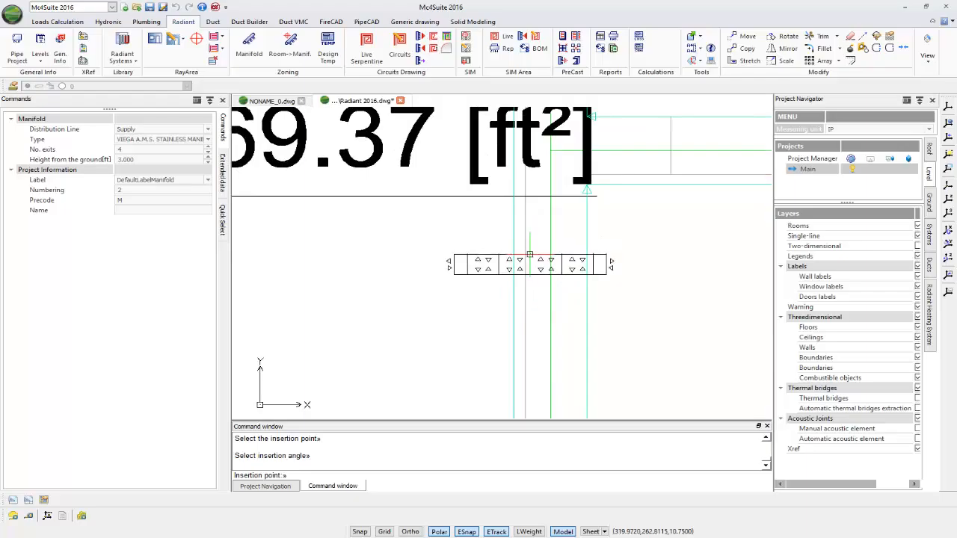
left_click(529, 255)
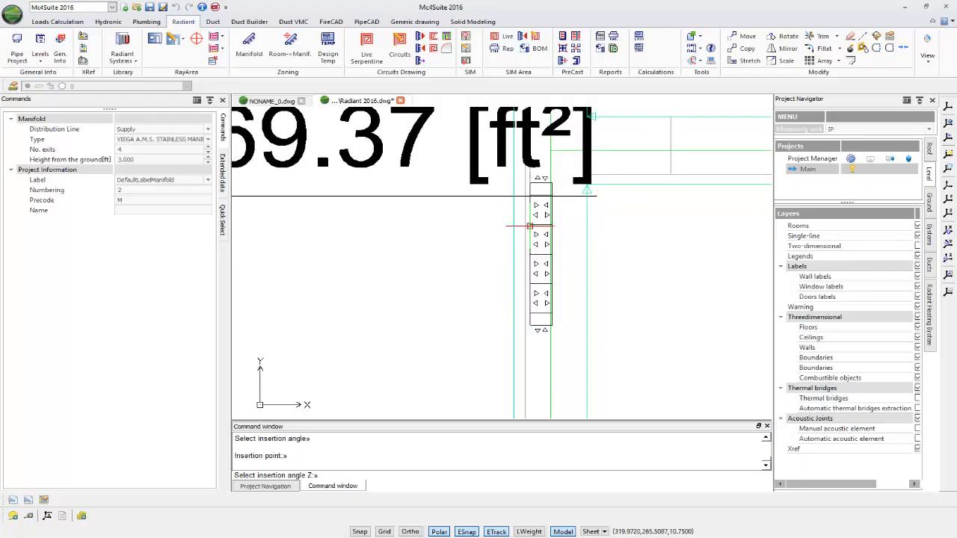
left_click(528, 224)
Step: Place the second manifold's label horizontally on the Entry side of the wall and end manifold insertion
scroll(534, 231, "down", 4)
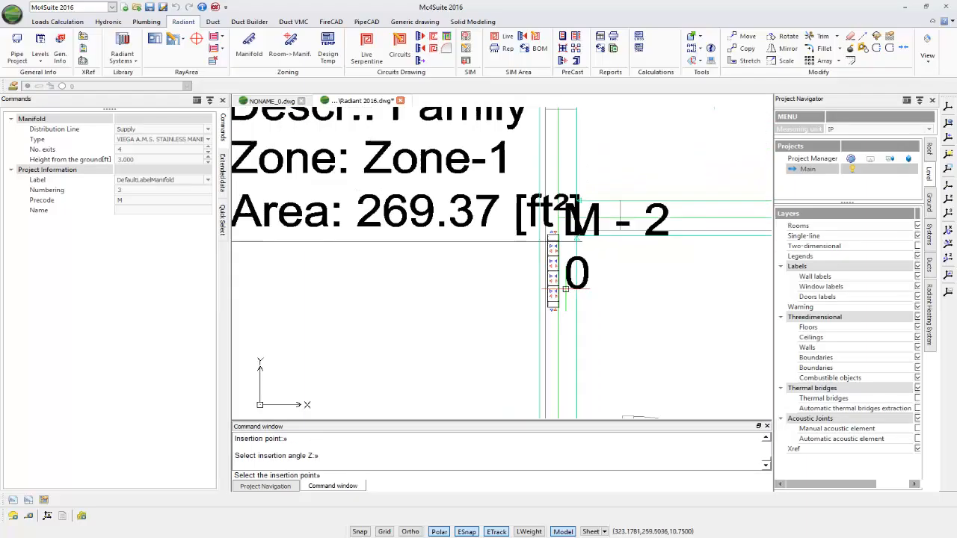
left_click(592, 348)
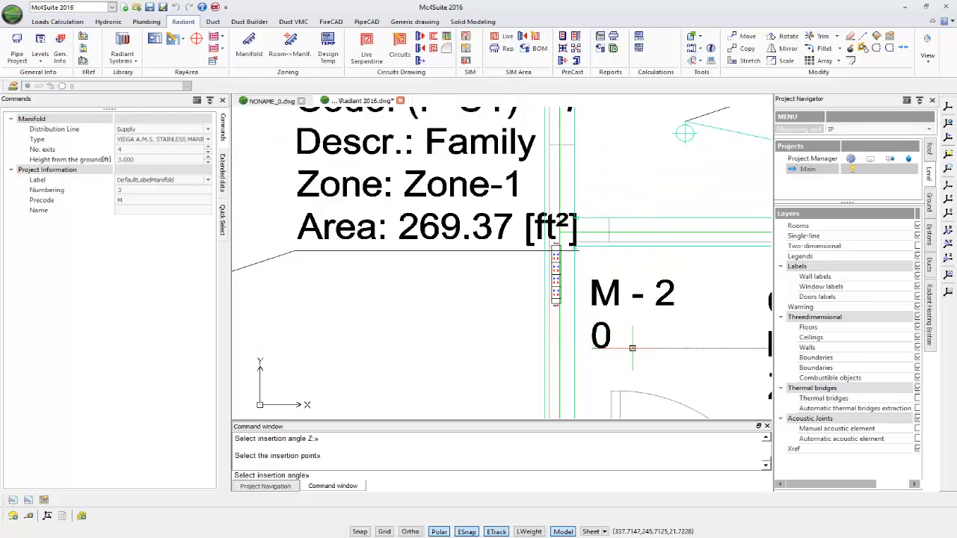
key("Escape")
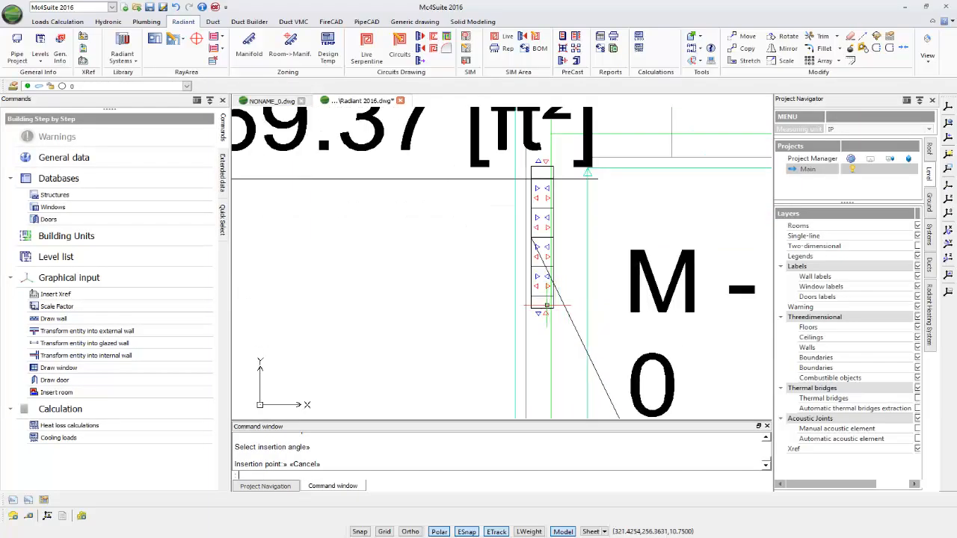
Step: Move manifold M - 2 slightly toward the Family room side and farther down along the wall
left_click(543, 295)
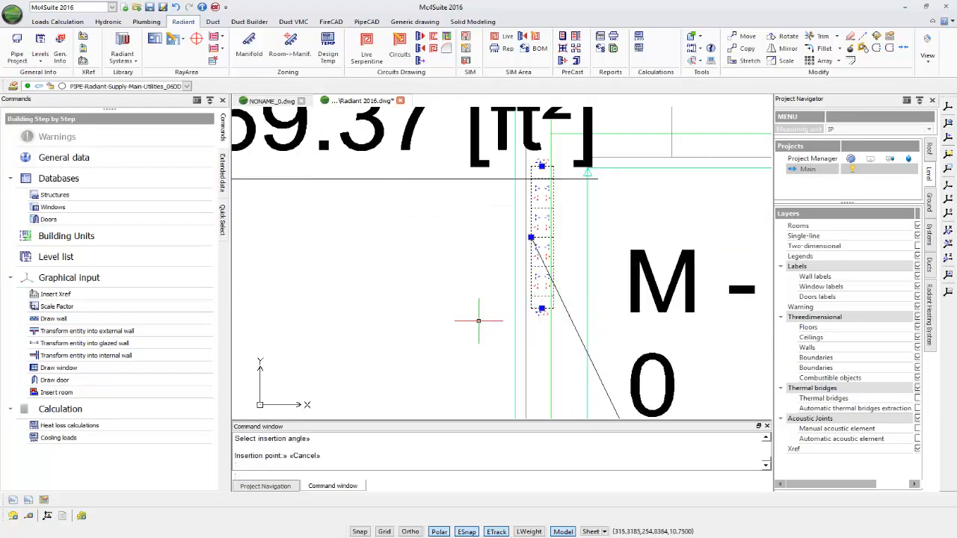
type("m")
key("Return")
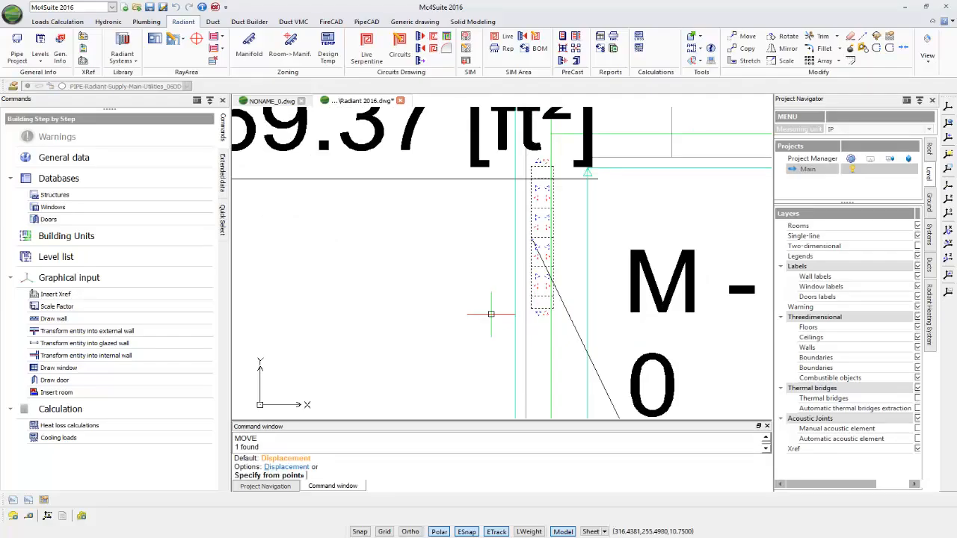
left_click(491, 314)
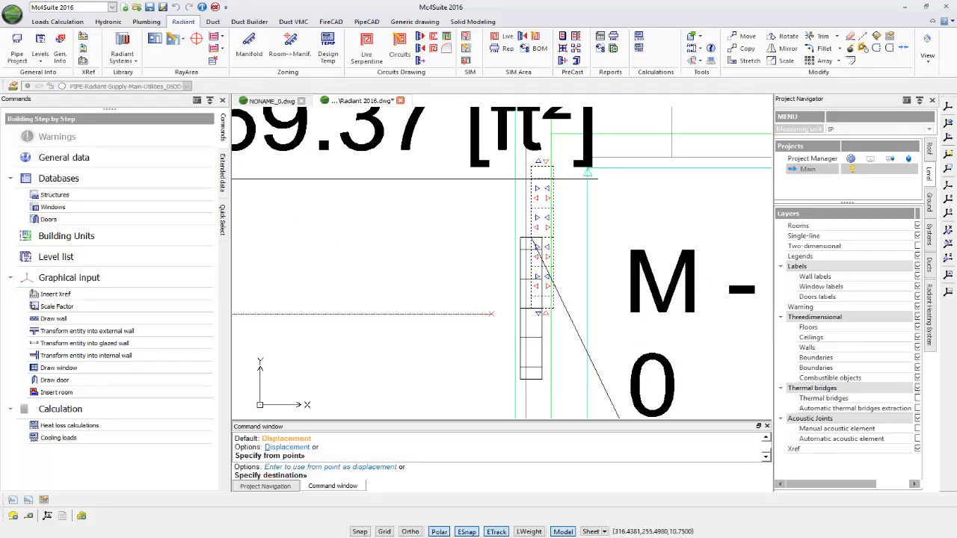
left_click(476, 351)
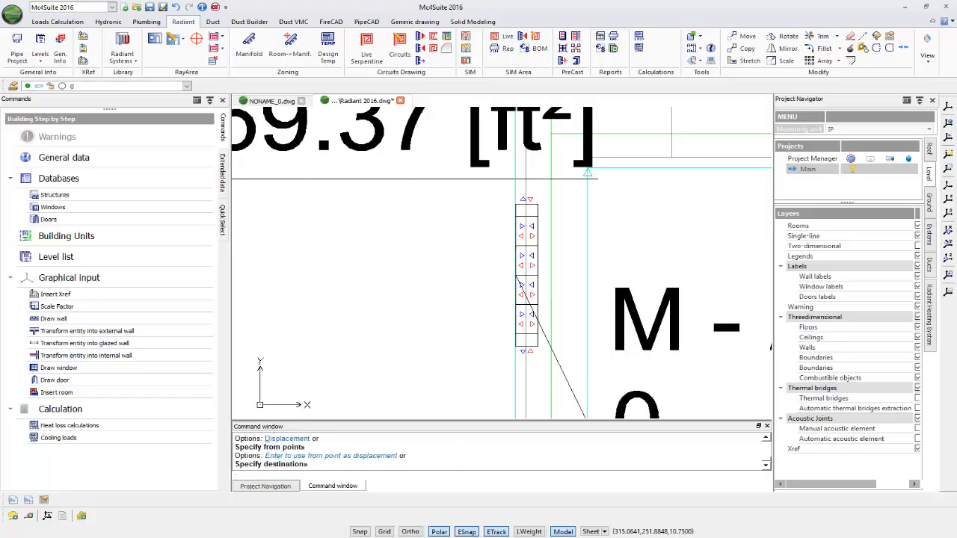
scroll(459, 307, "down", 3)
scroll(458, 306, "down", 2)
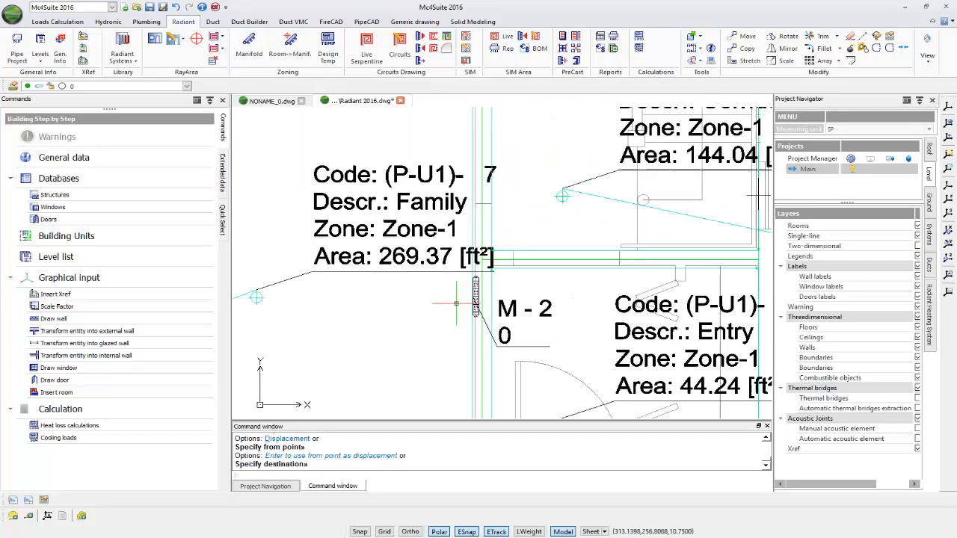
scroll(467, 306, "up", 1)
scroll(473, 307, "down", 4)
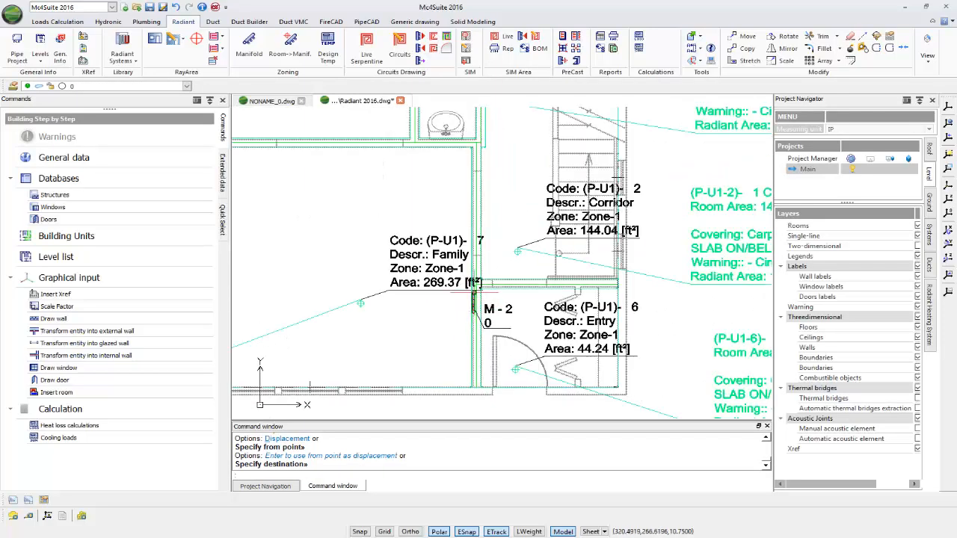
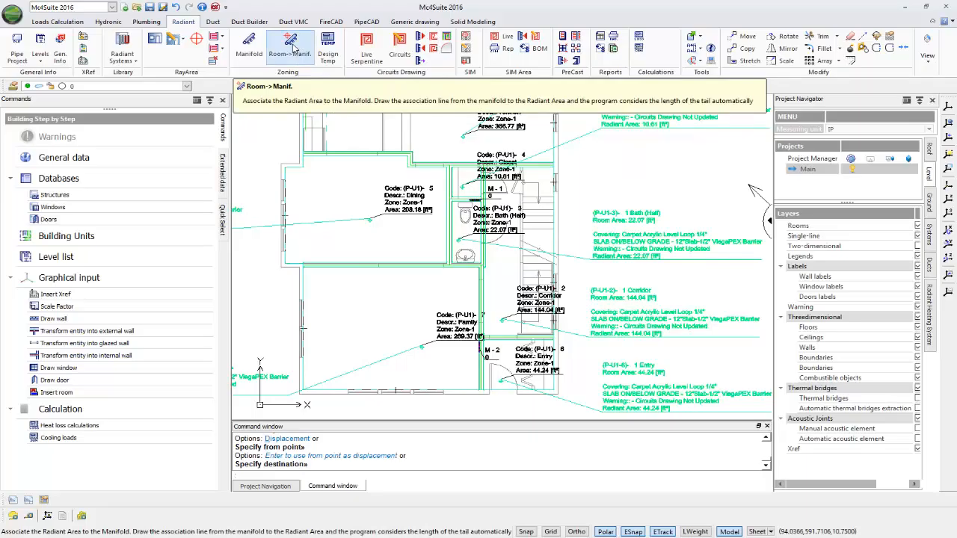
Step: Associate manifold M - 1 with the Kitchen radiant area by drawing a direct association line, and end the command
left_click(290, 46)
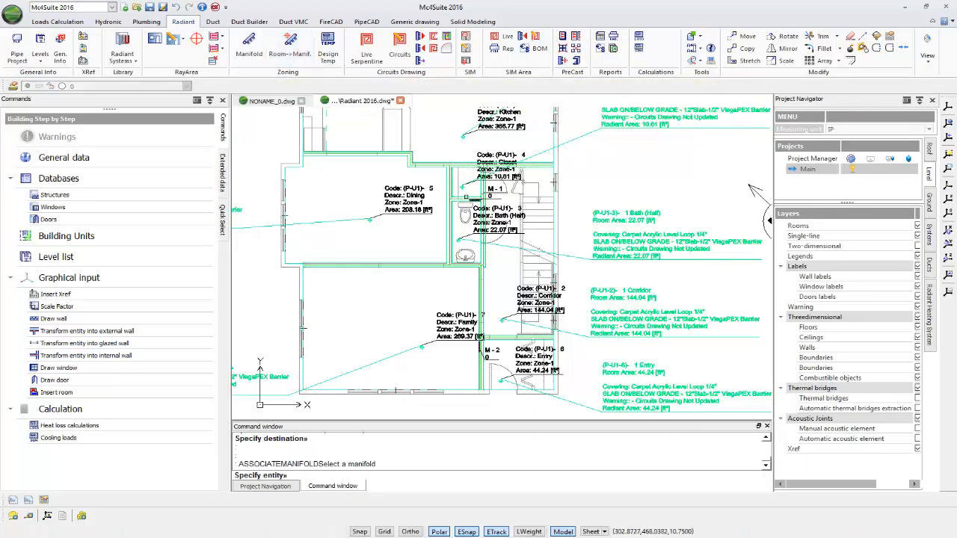
scroll(467, 198, "up", 4)
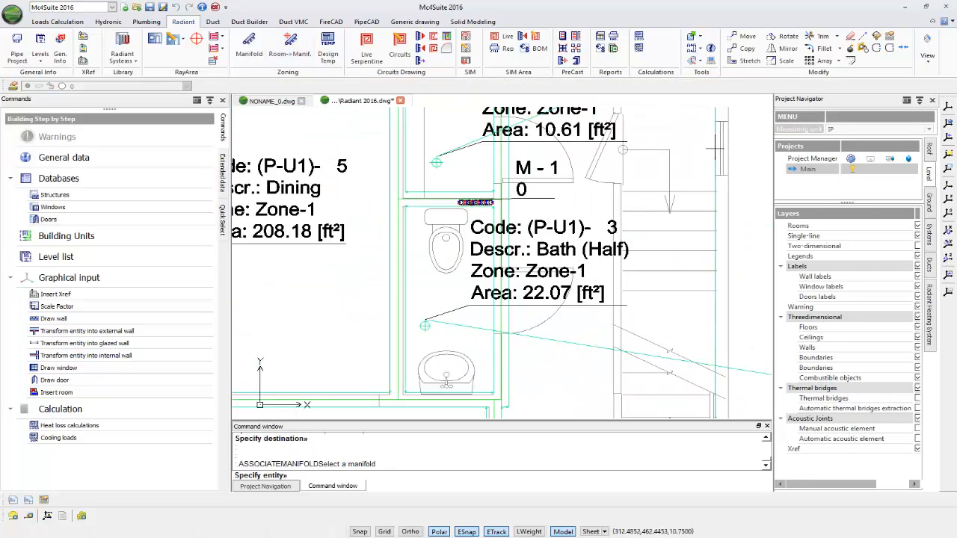
left_click(475, 202)
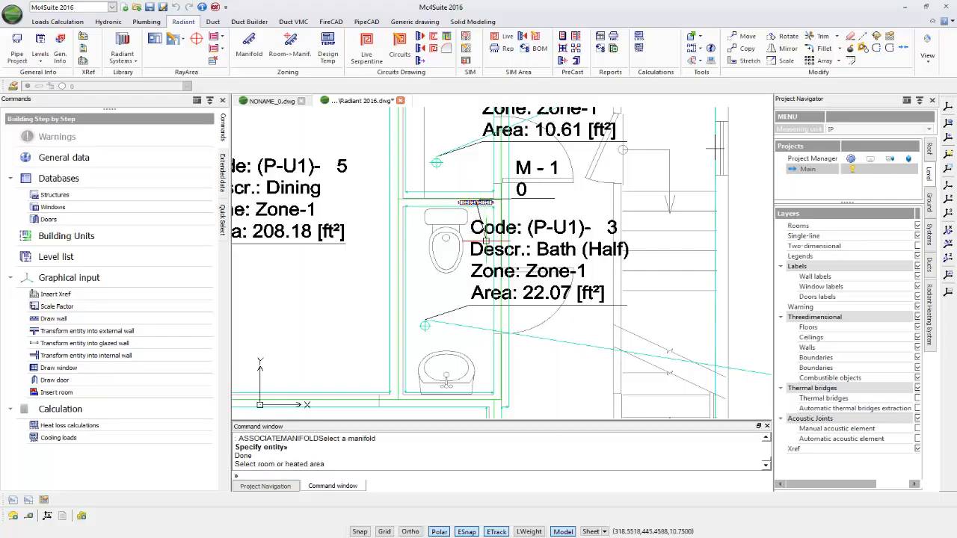
scroll(478, 224, "down", 3)
scroll(469, 152, "down", 2)
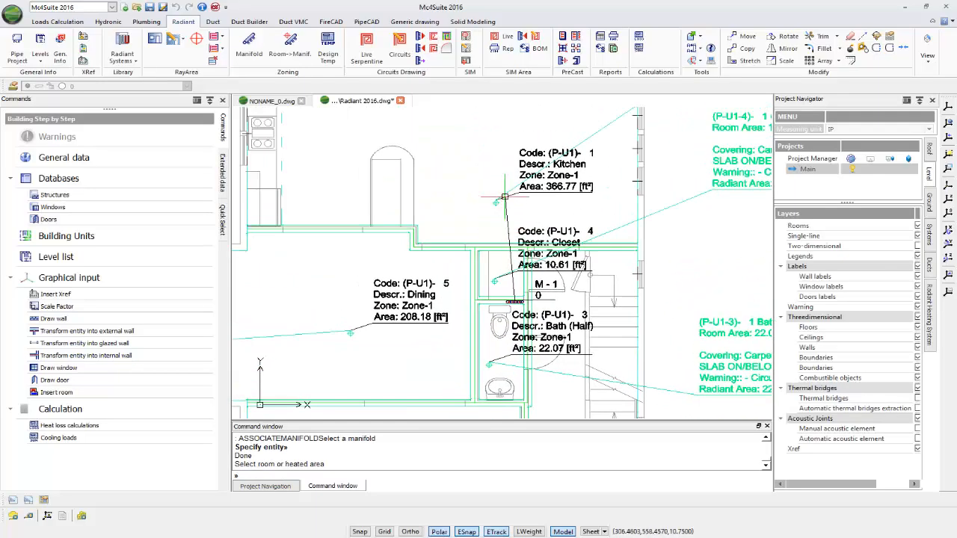
scroll(500, 196, "up", 4)
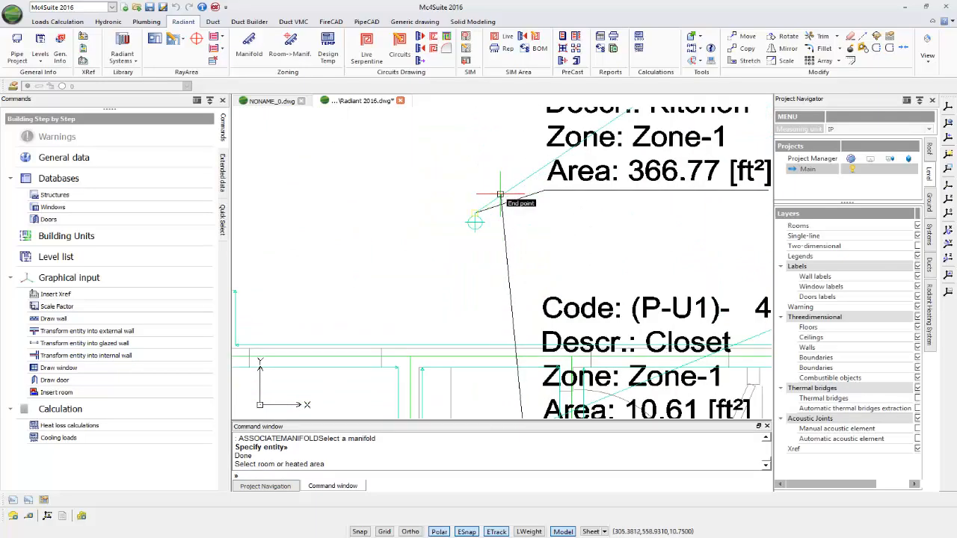
left_click(500, 195)
scroll(501, 198, "down", 5)
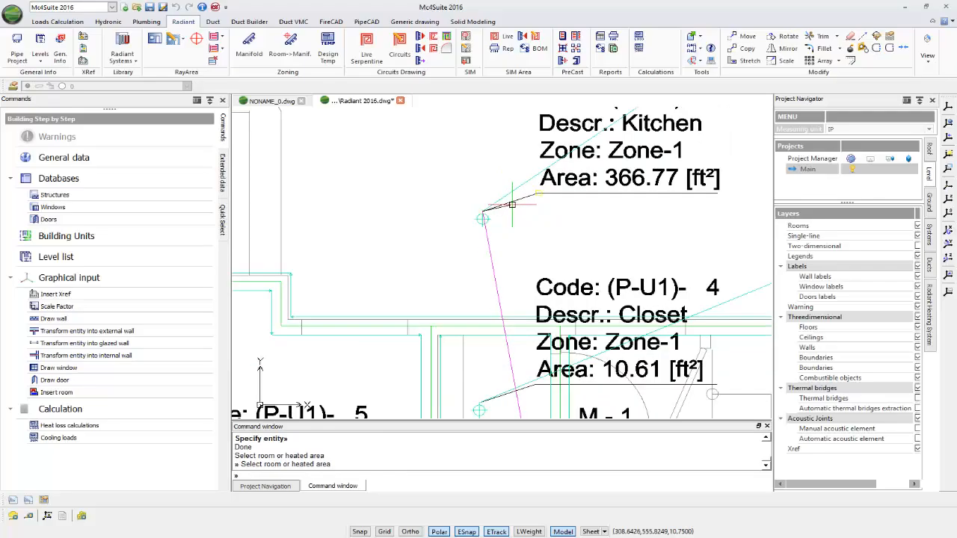
left_click(518, 209)
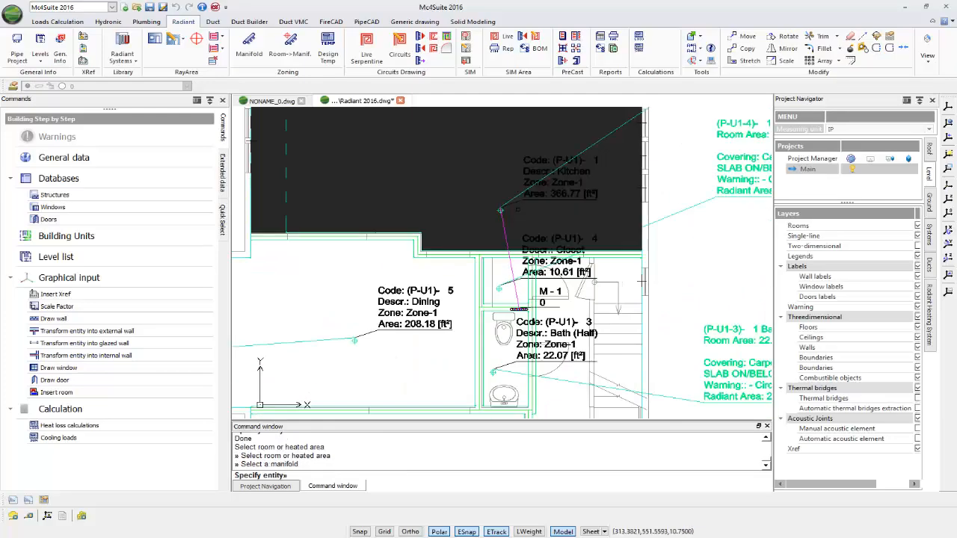
key("Escape")
scroll(549, 232, "down", 4)
key("Escape")
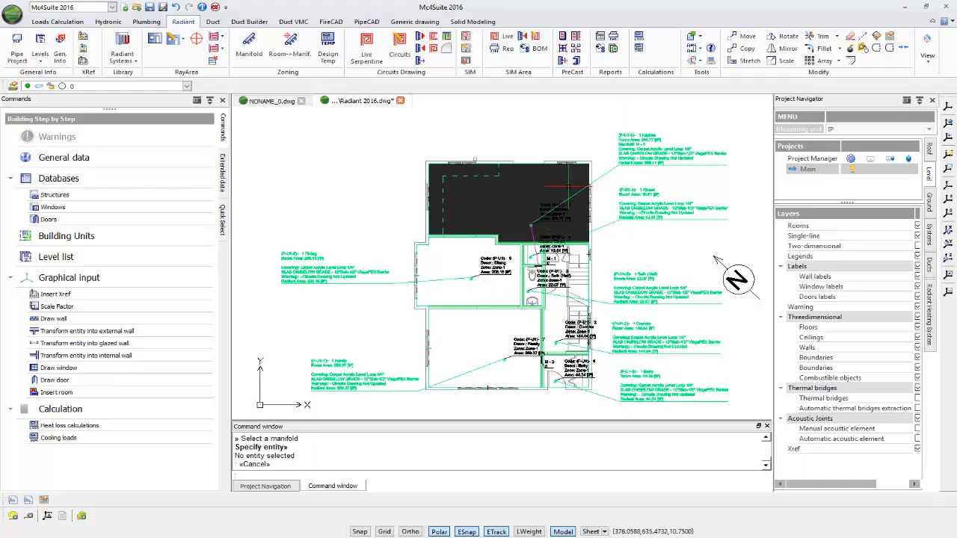
key("Escape")
key("Escape")
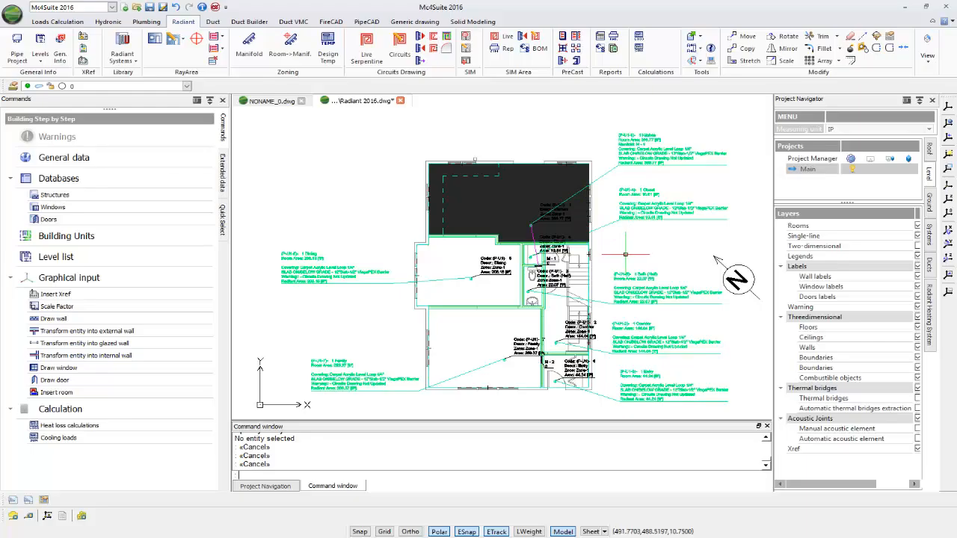
Step: Associate manifold M - 1 with the Dining radiant area, routing the line horizontally through the wall before angling it to the area's marker
scroll(537, 270, "up", 3)
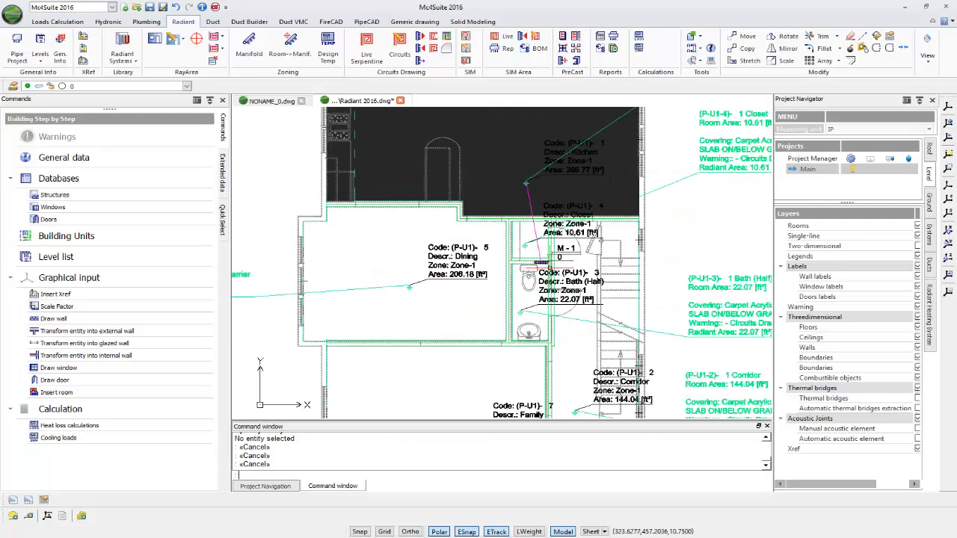
middle_click_drag(578, 177, 586, 245)
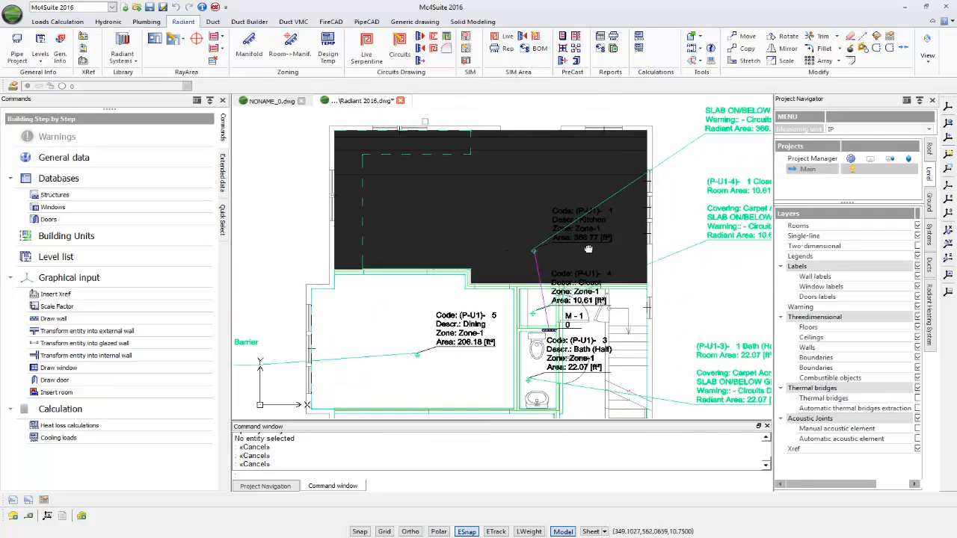
left_click(290, 47)
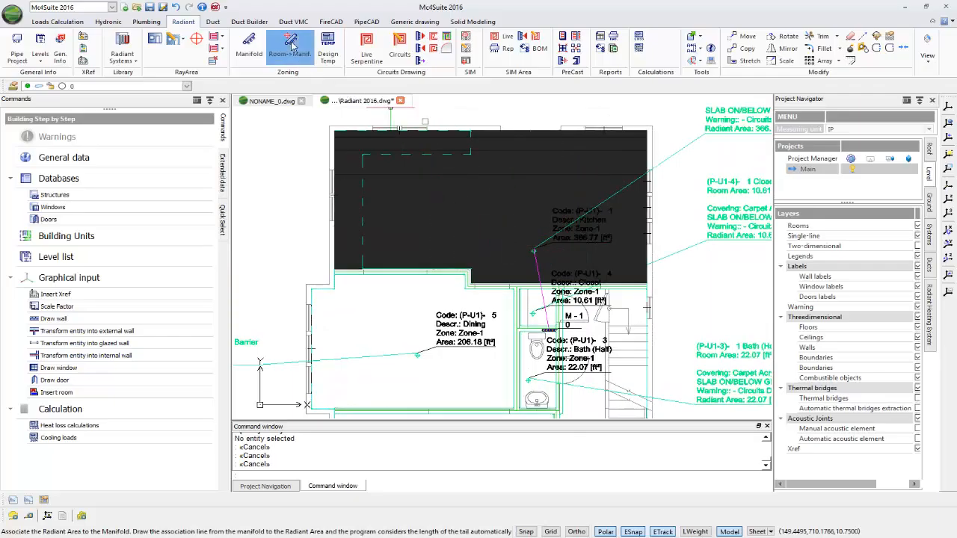
scroll(552, 331, "up", 4)
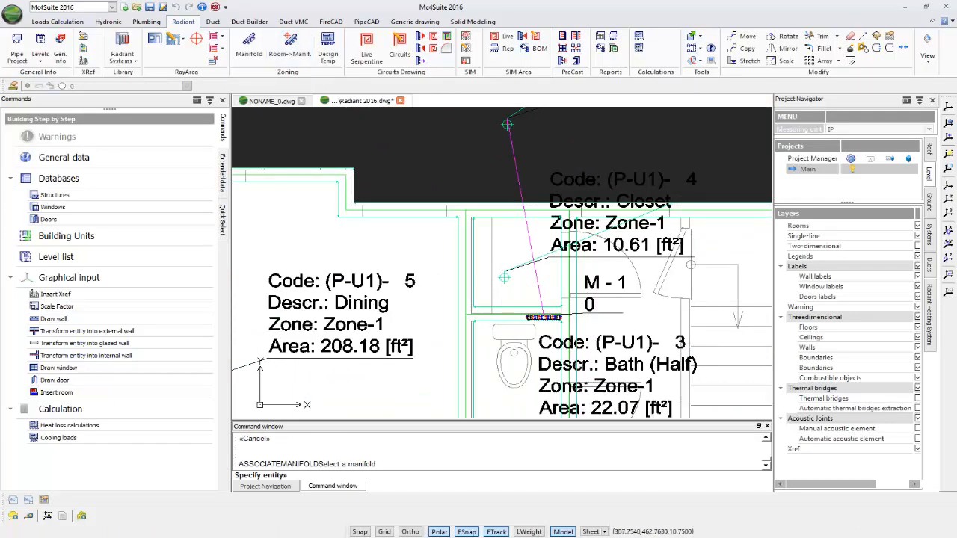
left_click(543, 316)
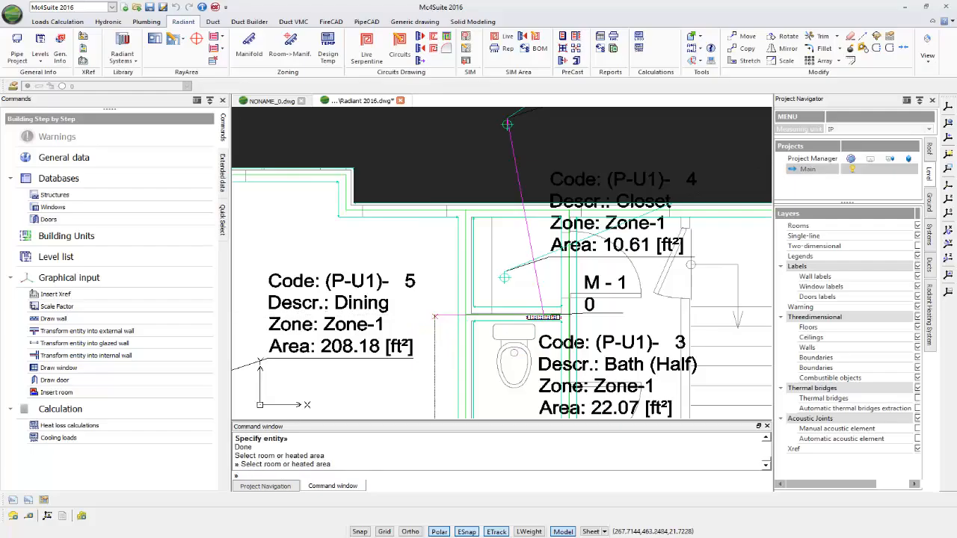
middle_click_drag(435, 343, 675, 261)
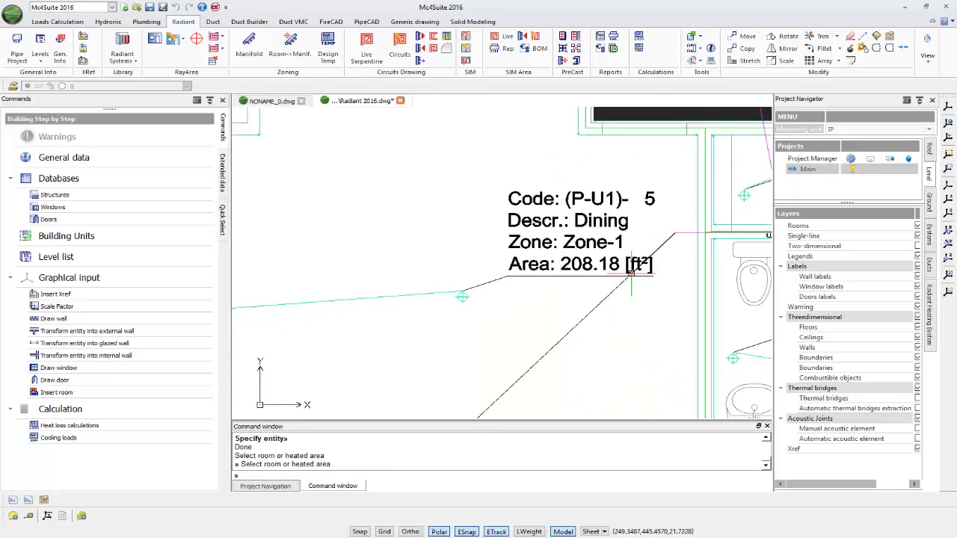
left_click(445, 293)
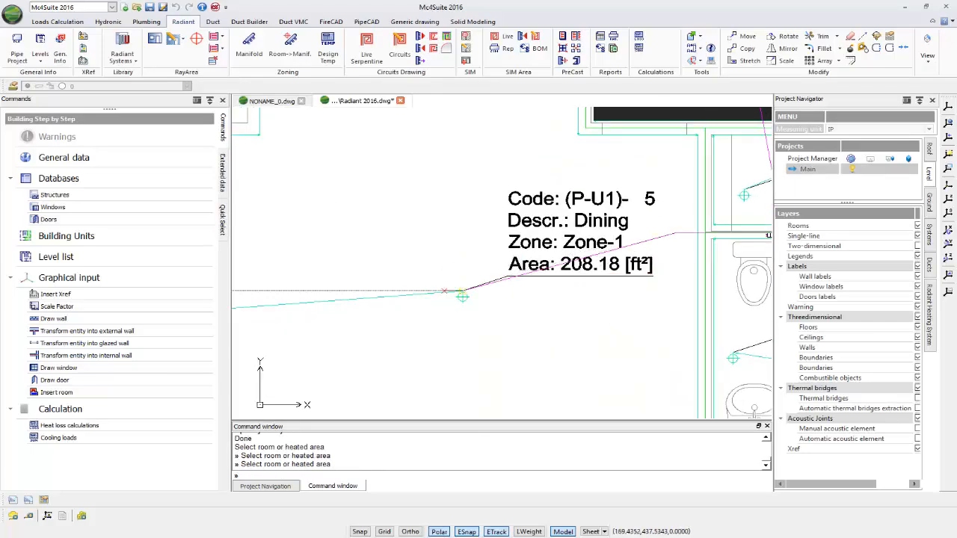
left_click(450, 291)
scroll(451, 292, "down", 2)
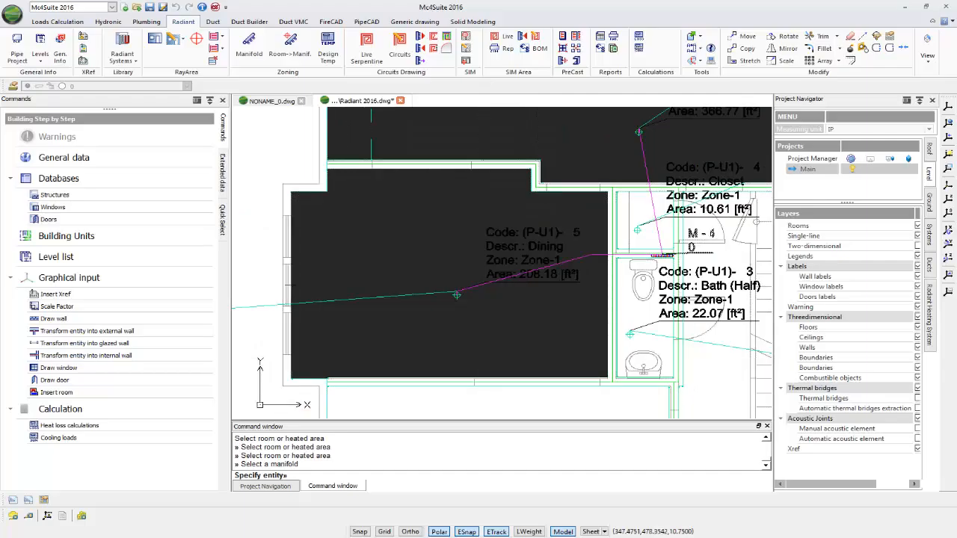
Step: Associate manifold M - 1 with the Closet radiant area using a direct association line
left_click(662, 255)
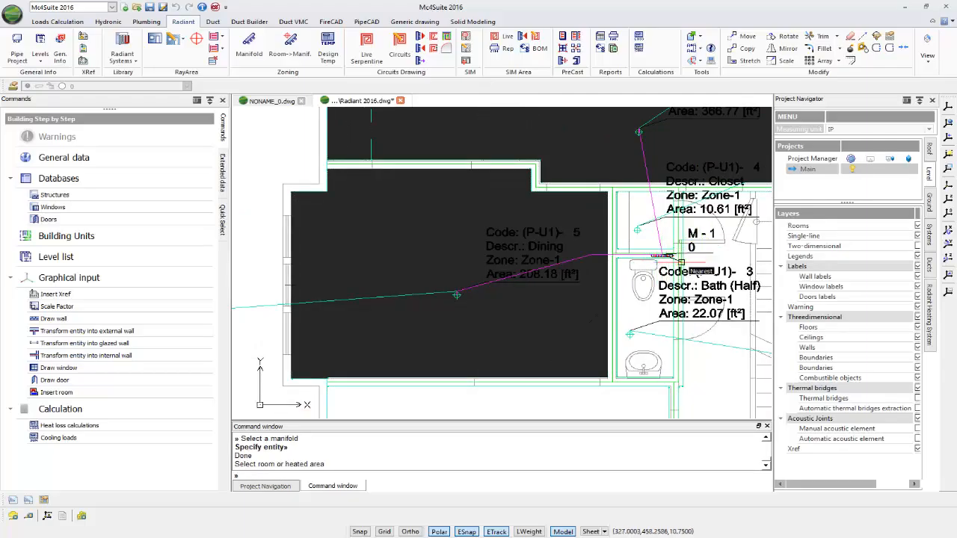
scroll(650, 218, "up", 5)
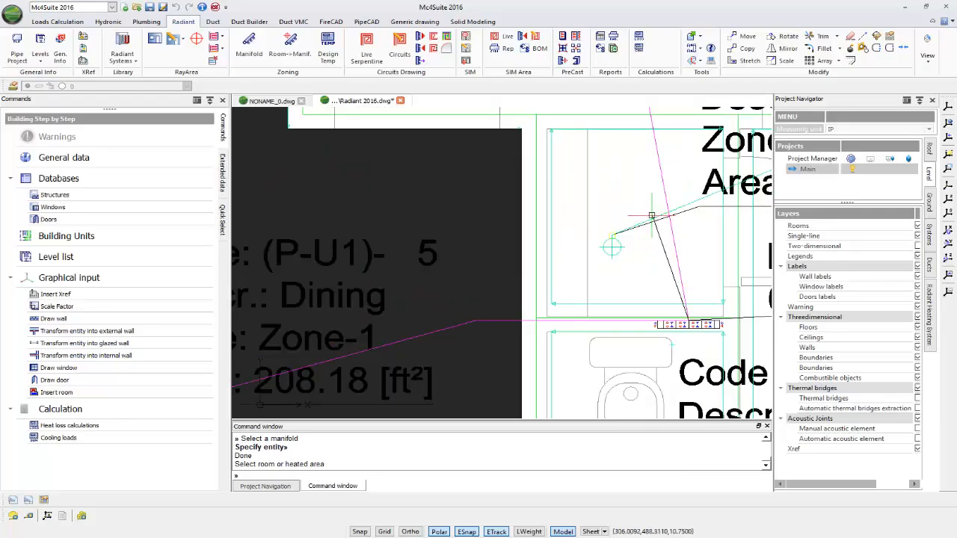
left_click(651, 217)
scroll(651, 217, "down", 5)
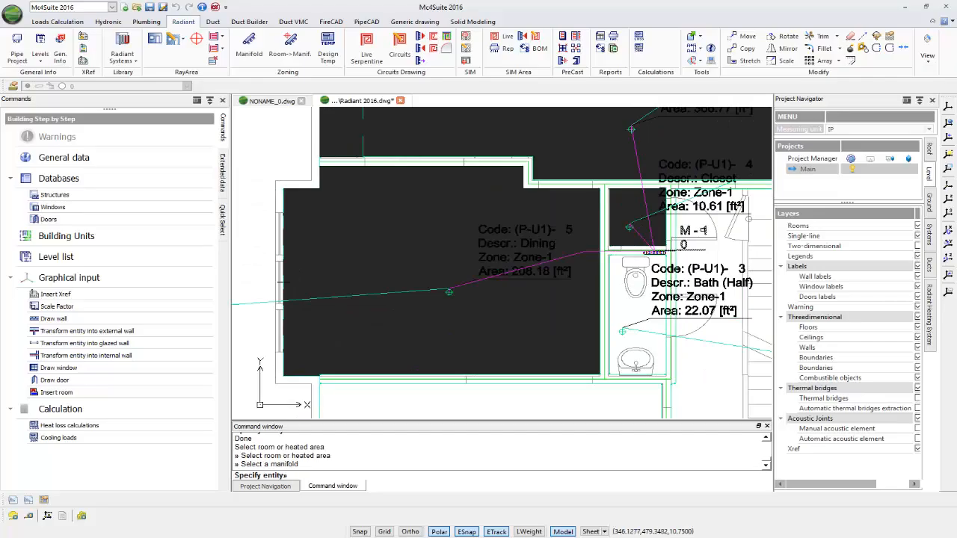
Step: Associate manifold M - 1 with the Bath (Half) radiant area using a direct association line
left_click(655, 252)
scroll(637, 345, "up", 4)
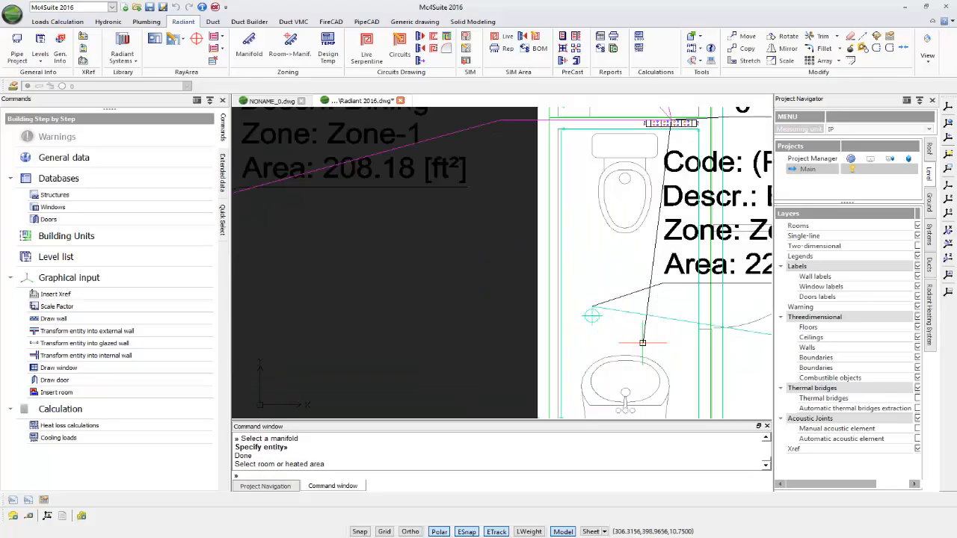
left_click(612, 306)
scroll(612, 309, "down", 4)
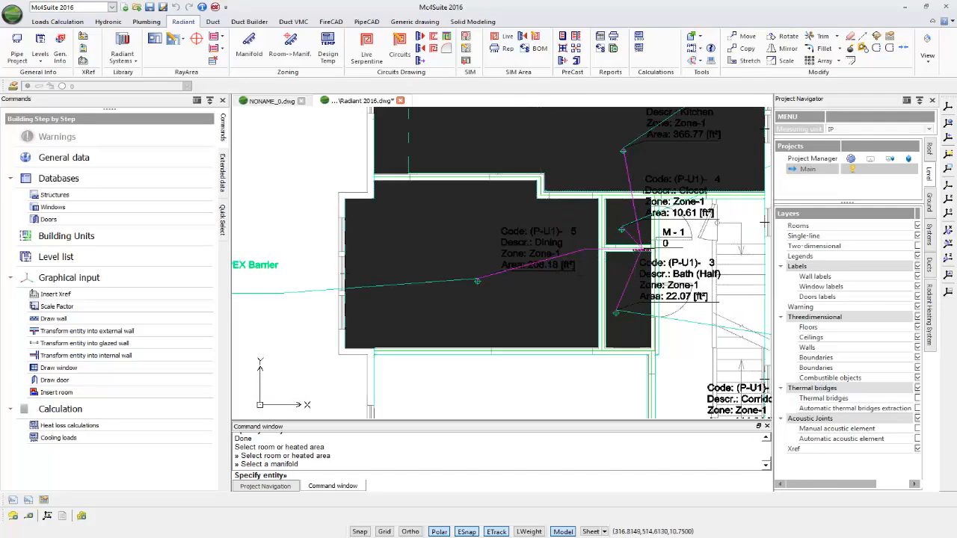
Step: Associate manifold M - 2 with the Corridor radiant area, bending the association line in the Entry just below the Corridor wall
middle_click_drag(677, 397, 611, 306)
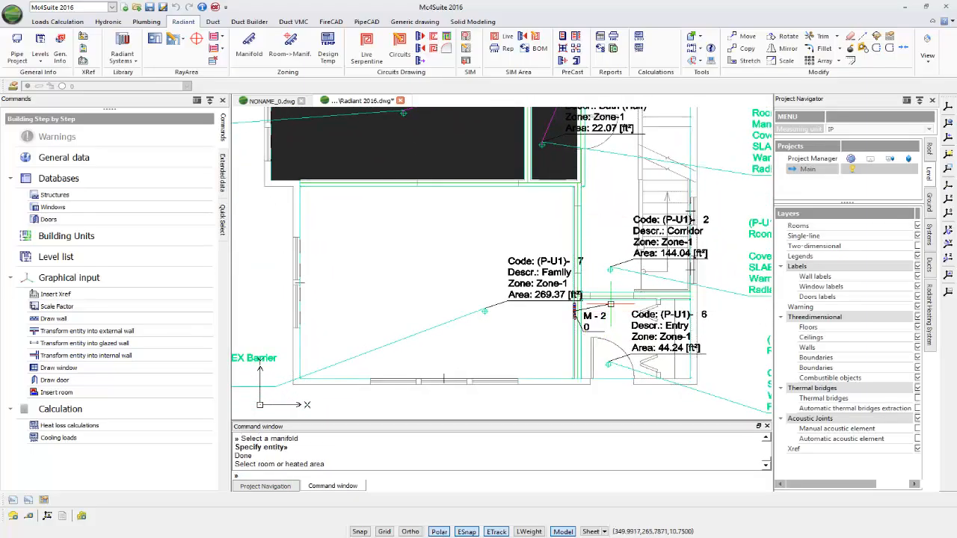
scroll(612, 280, "up", 3)
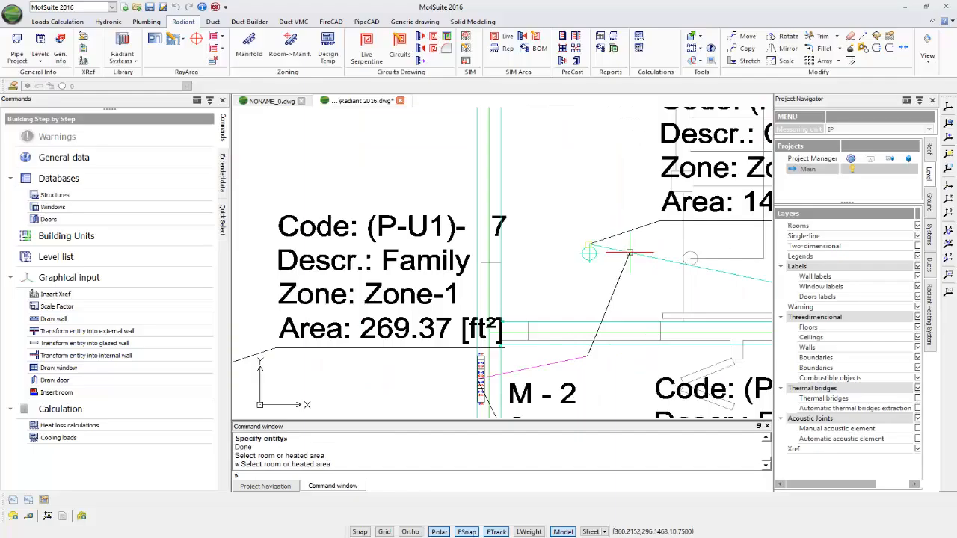
left_click(589, 253)
scroll(637, 264, "down", 3)
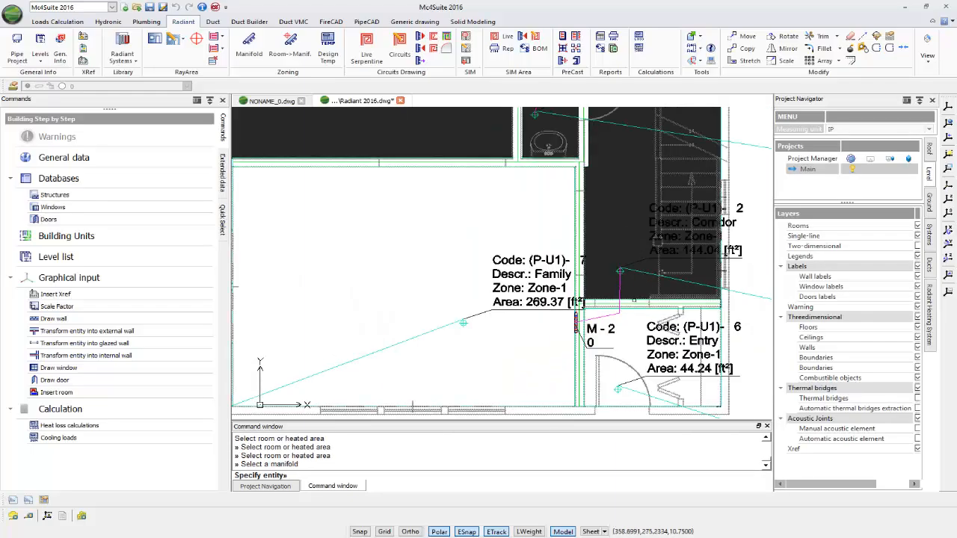
Step: Associate manifold M - 2 with the Family and Entry radiant areas and end the association command
left_click(575, 323)
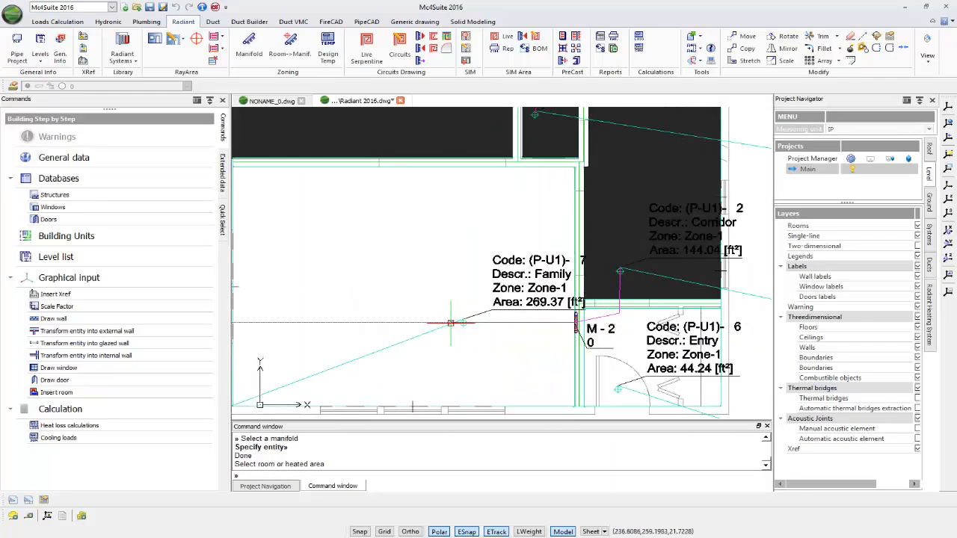
left_click(475, 338)
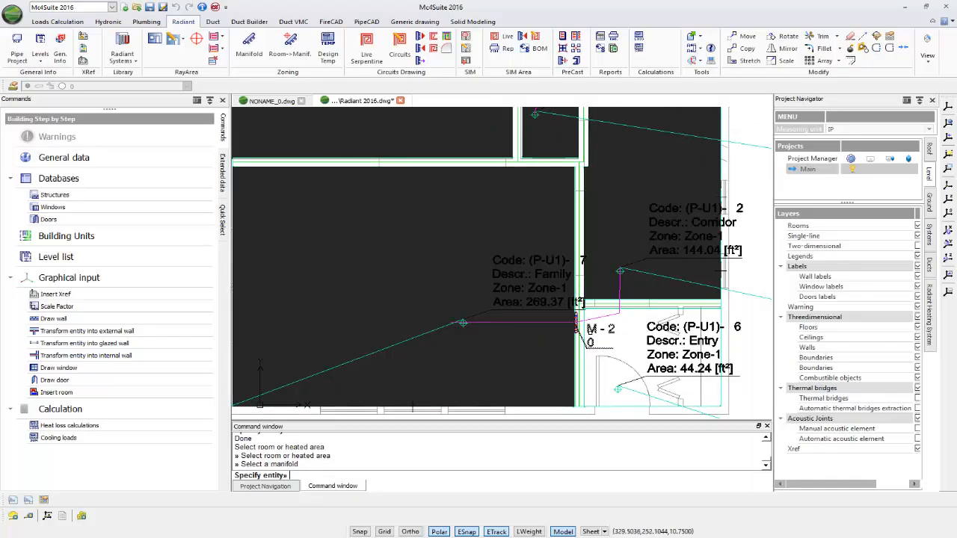
left_click(622, 380)
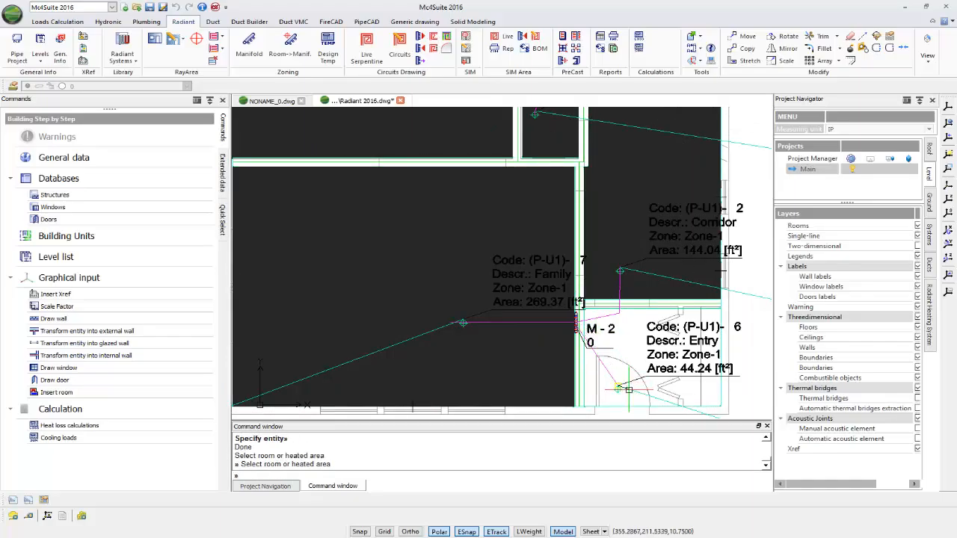
key("Escape")
scroll(616, 354, "down", 4)
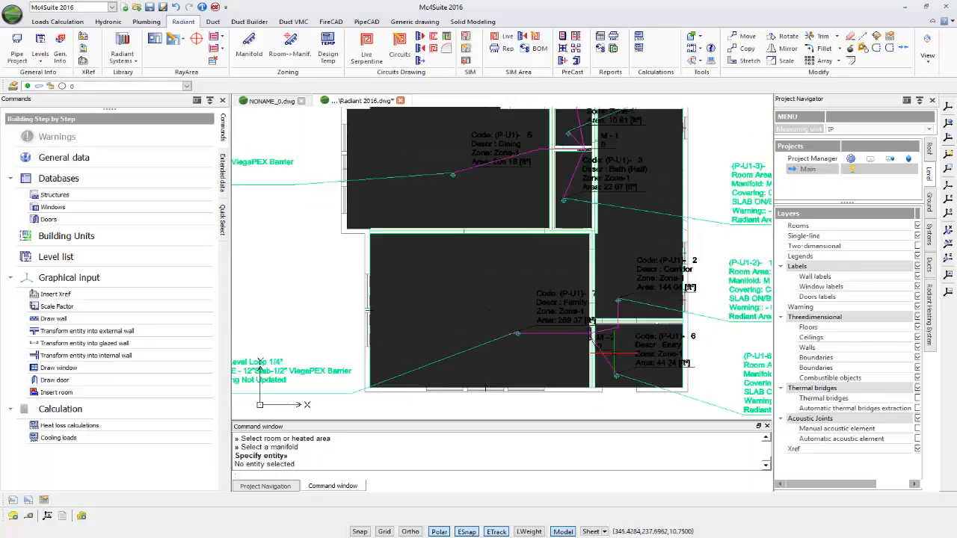
key("Escape")
key("Escape")
key("Escape")
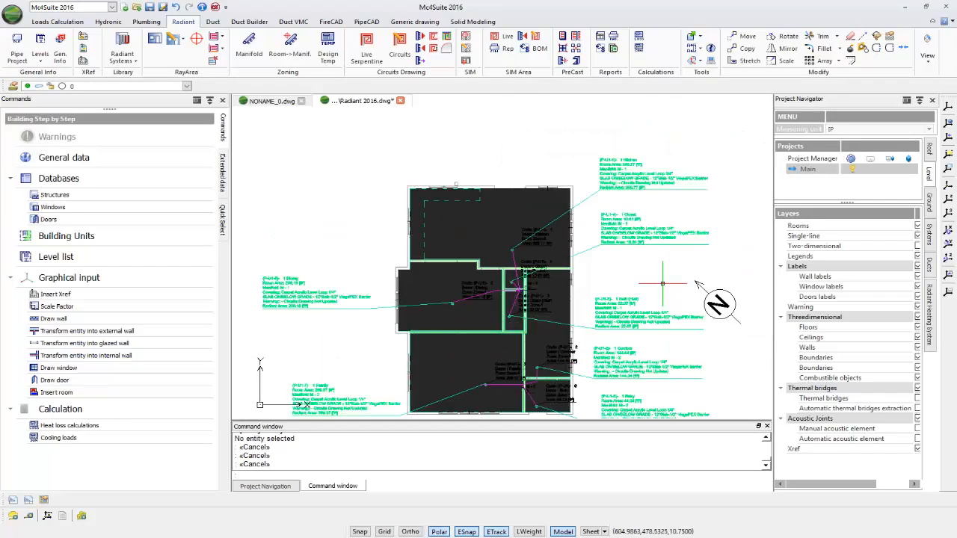
Step: Toggle the radiant heating system's Highlighted Areas layer and leave it hidden in the plan
middle_click_drag(665, 282, 673, 250)
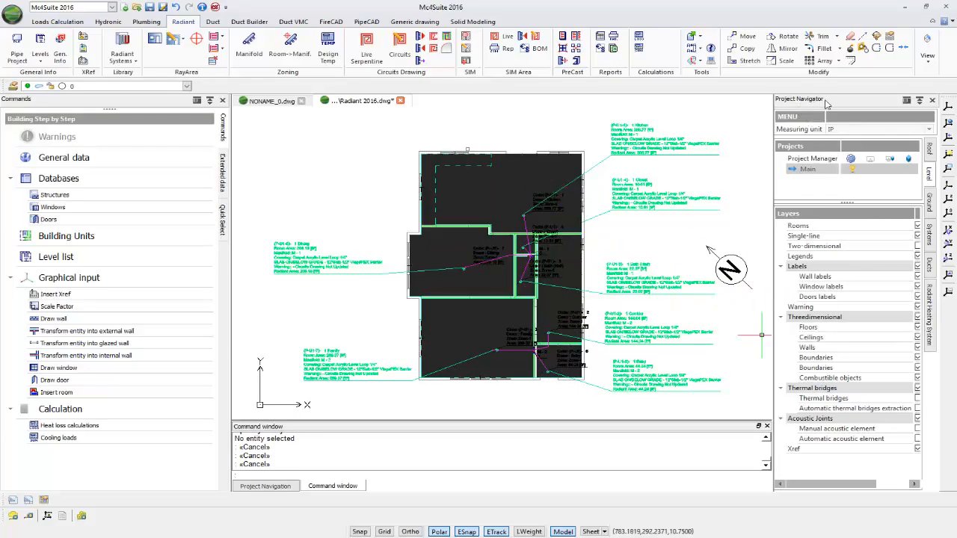
left_click(934, 340)
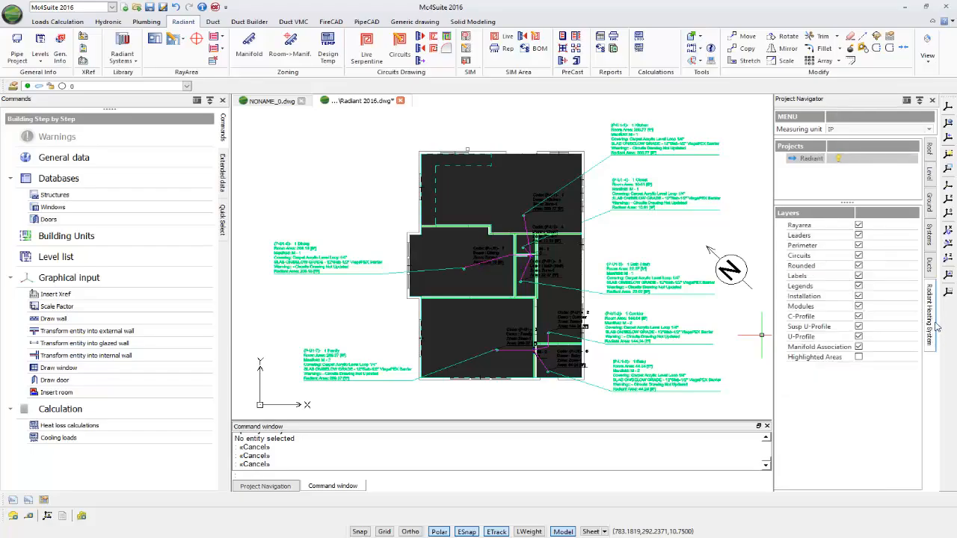
left_click(859, 358)
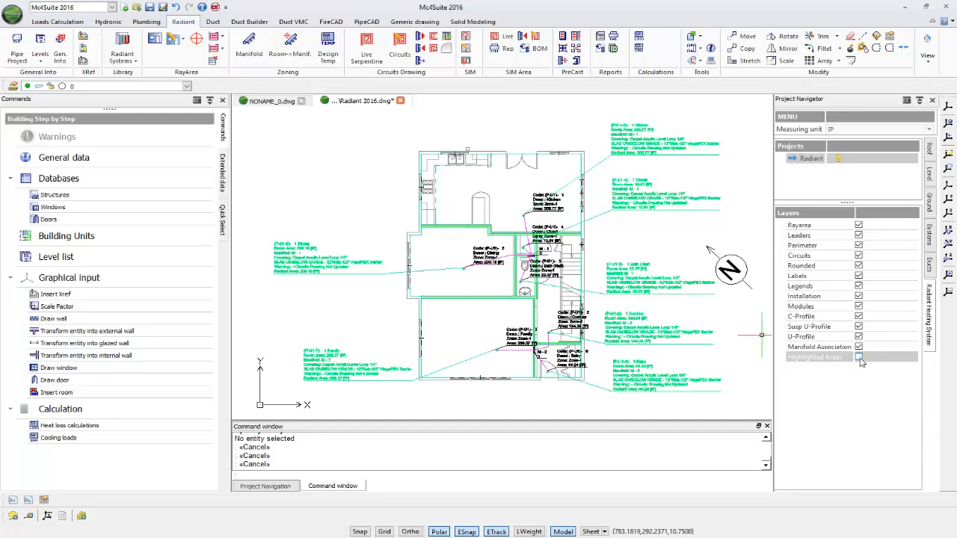
left_click(859, 358)
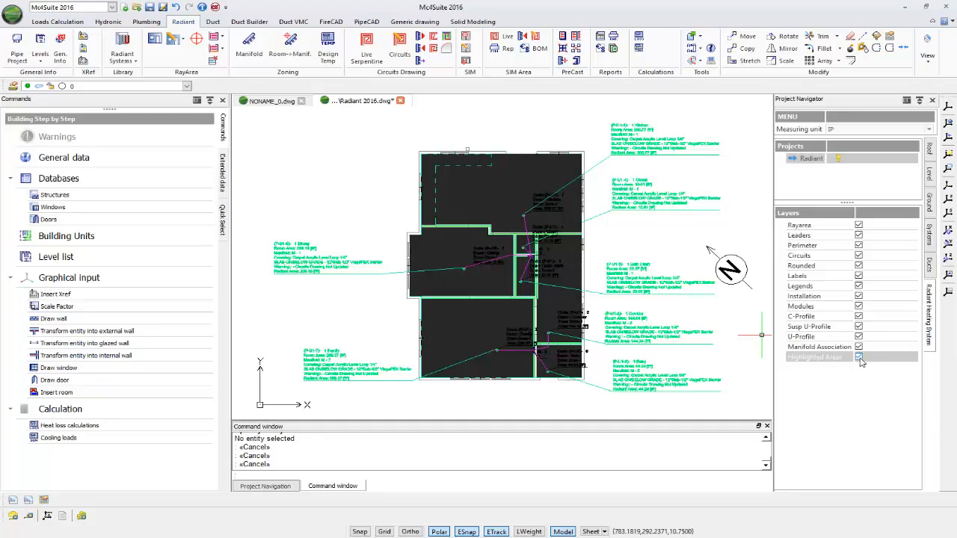
left_click(859, 358)
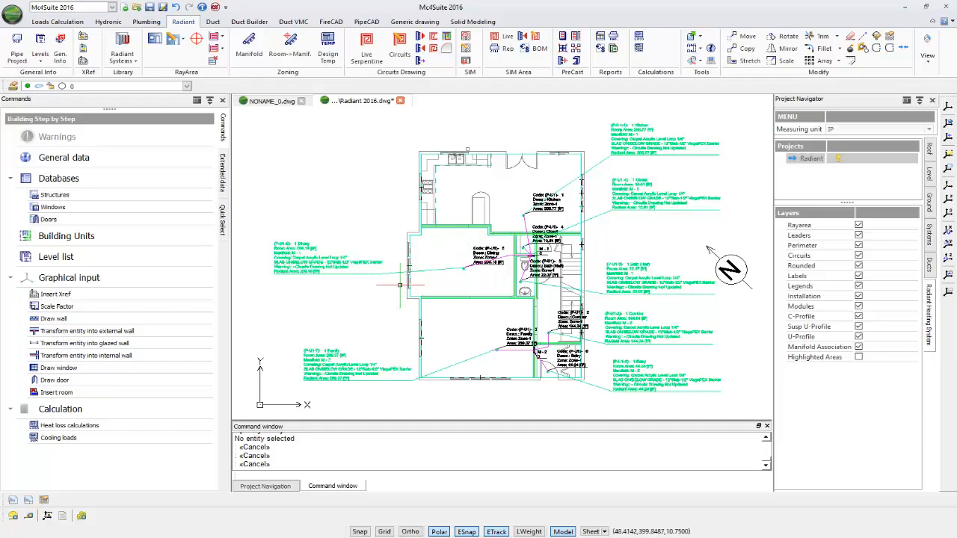
Step: Recalculate the building's heat losses and run the cooling loads calculation for July, closing the results of each
key("Escape")
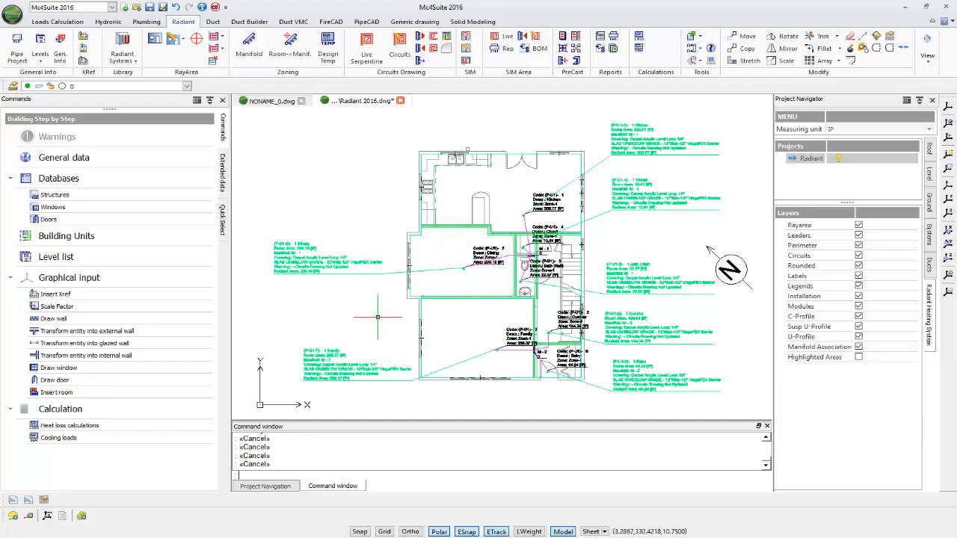
left_click(71, 425)
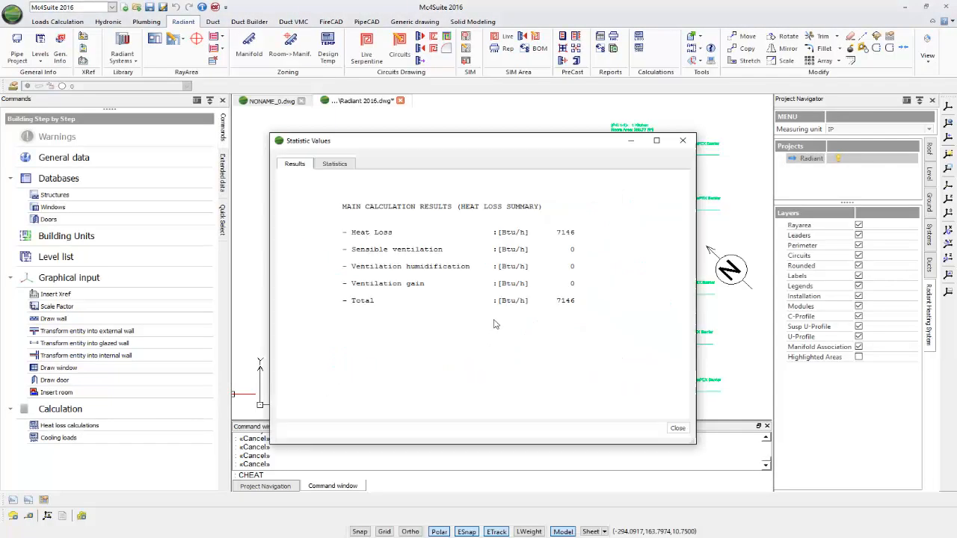
left_click(671, 427)
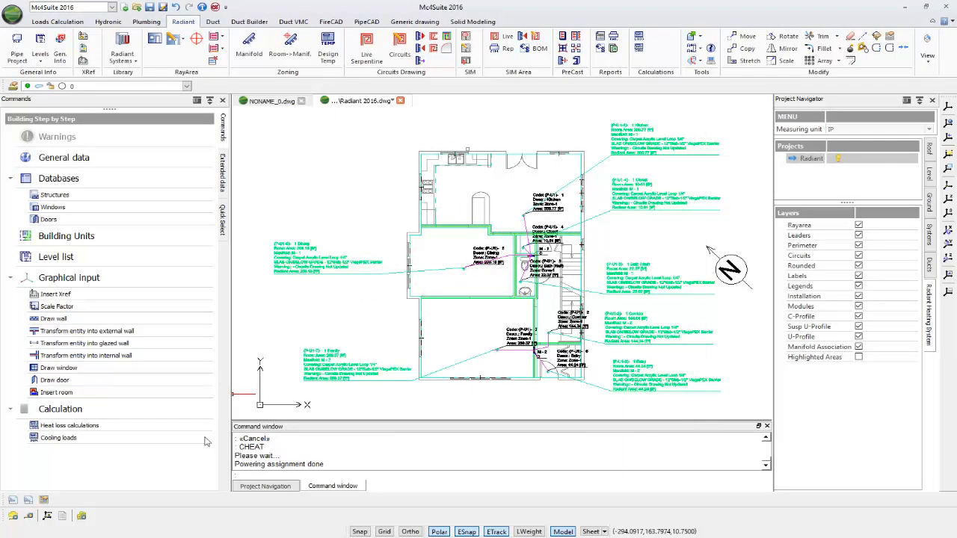
left_click(118, 438)
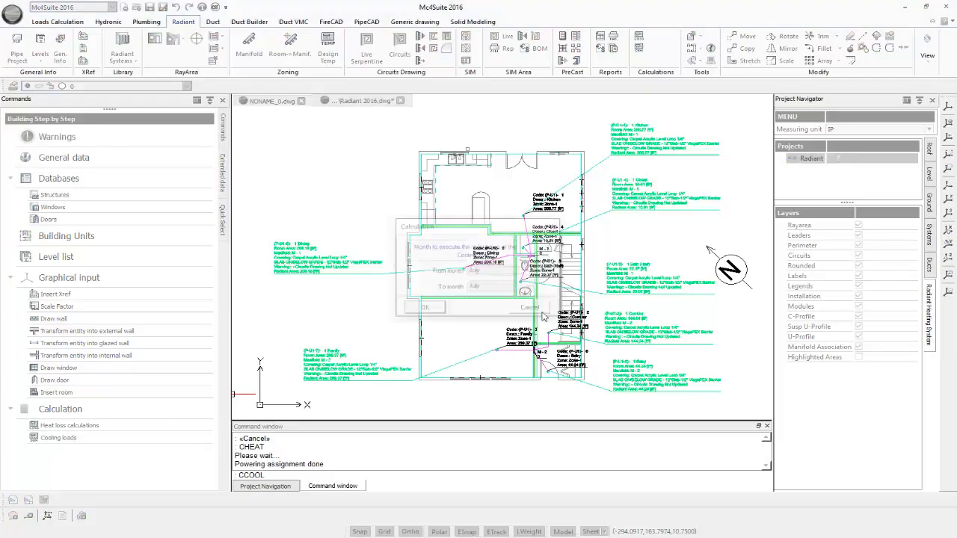
left_click(423, 311)
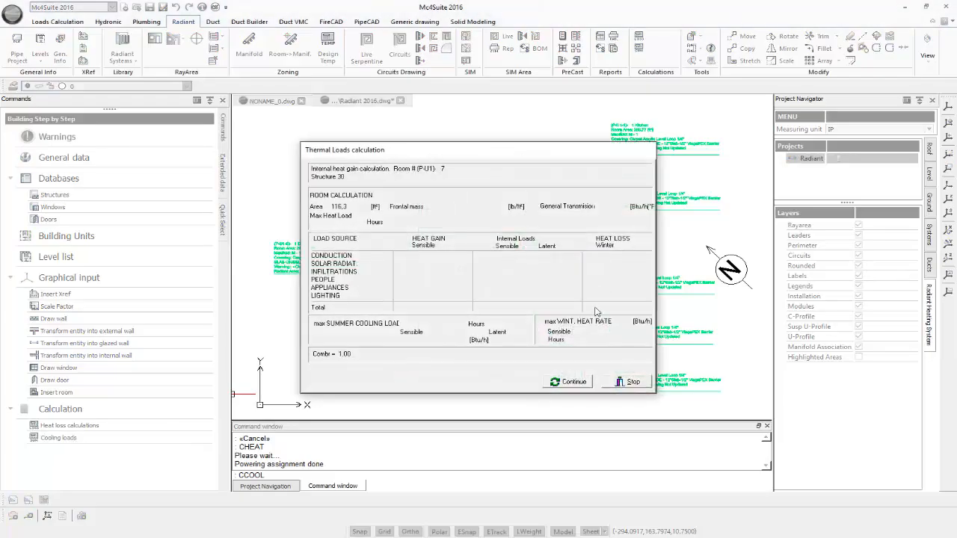
left_click(630, 384)
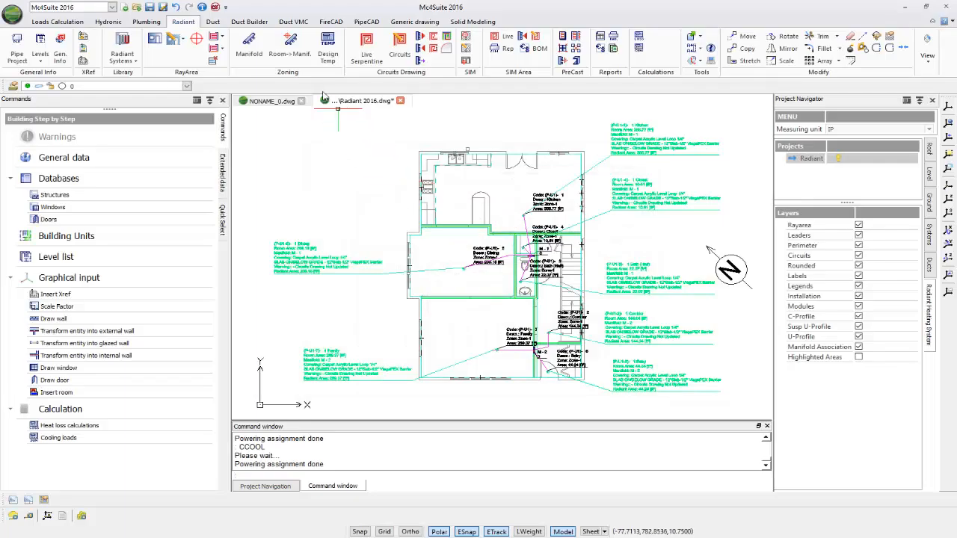
Step: Open the supply temperature design and examine the rooms under both manifolds and the Kitchen's two radiant areas
left_click(328, 46)
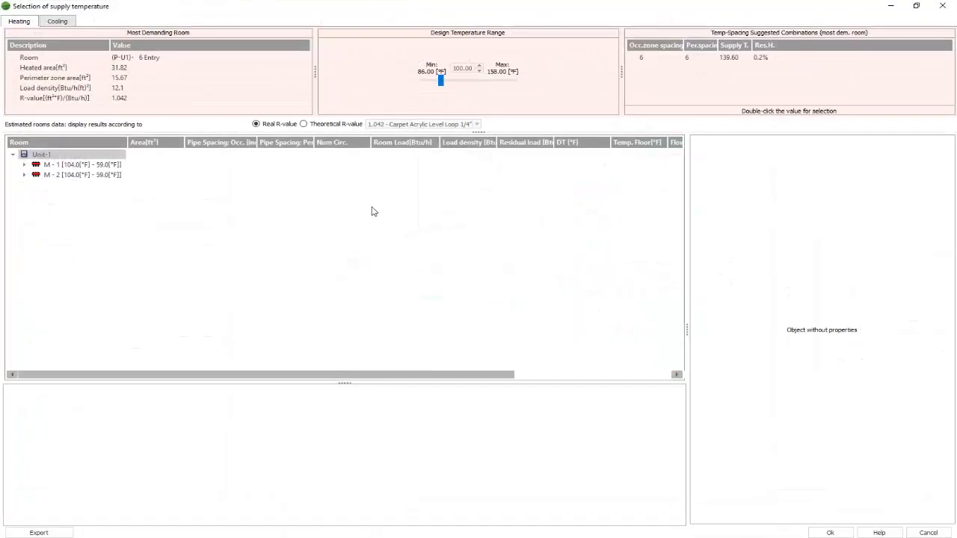
left_click(24, 165)
left_click(25, 215)
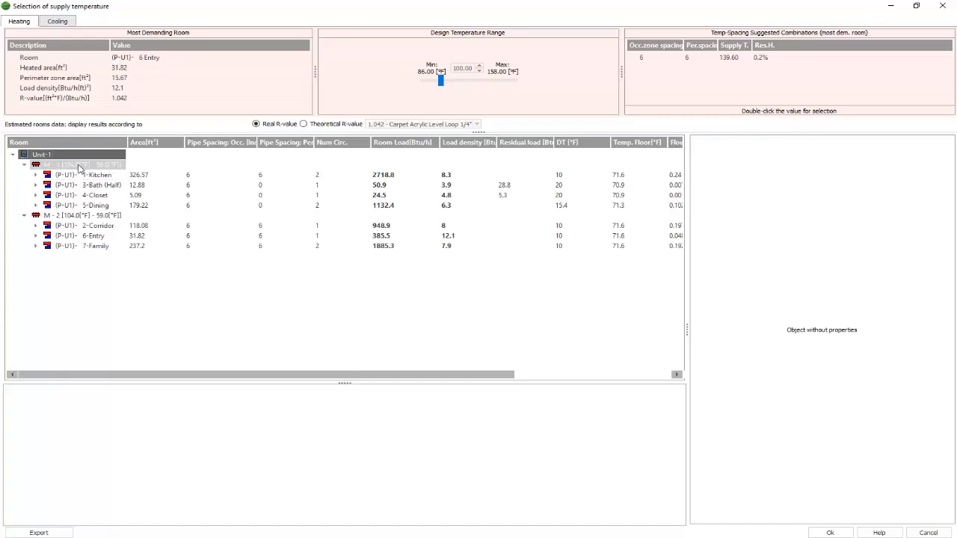
left_click(35, 176)
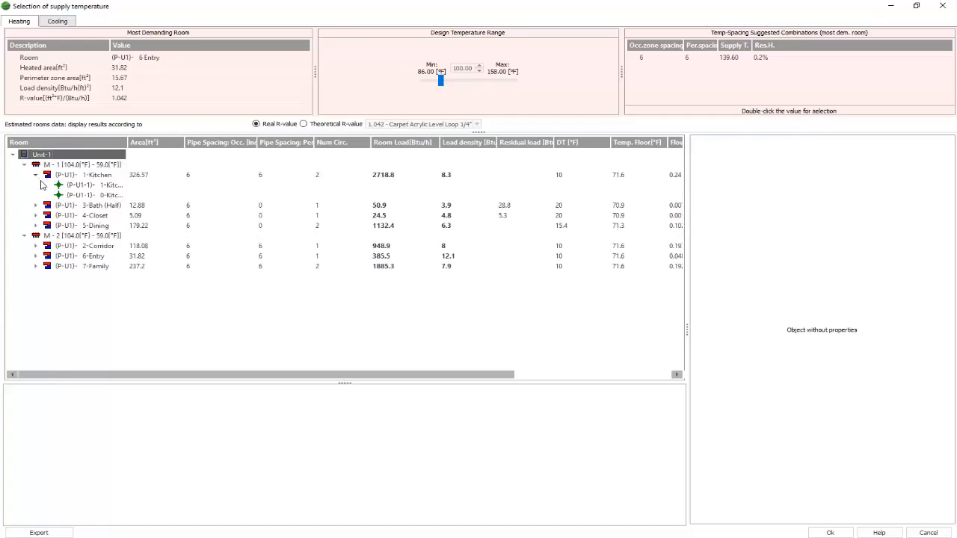
left_click(93, 186)
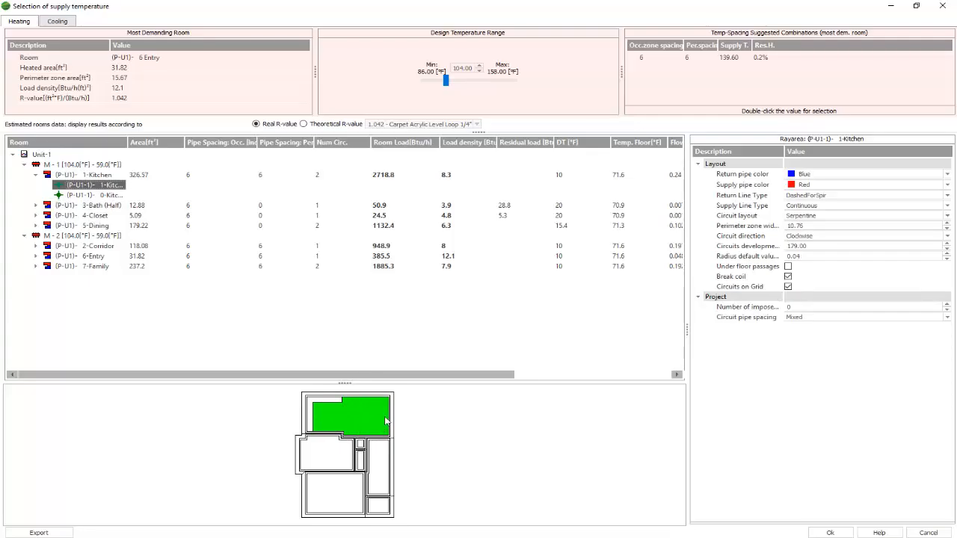
left_click(105, 195)
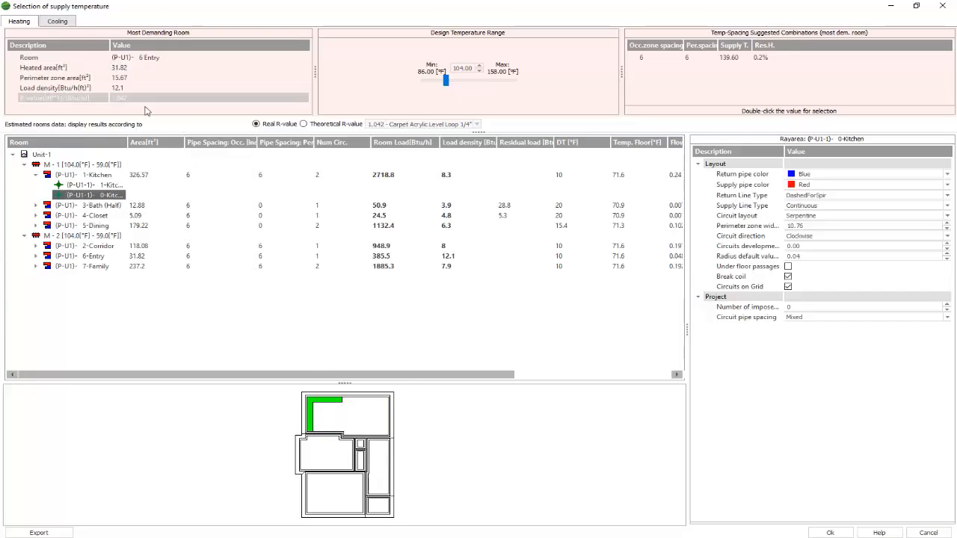
Step: Examine the Entry room's properties and compare the rooms' estimated flow rates, circuit lengths and pressure drops
left_click(36, 176)
left_click(90, 236)
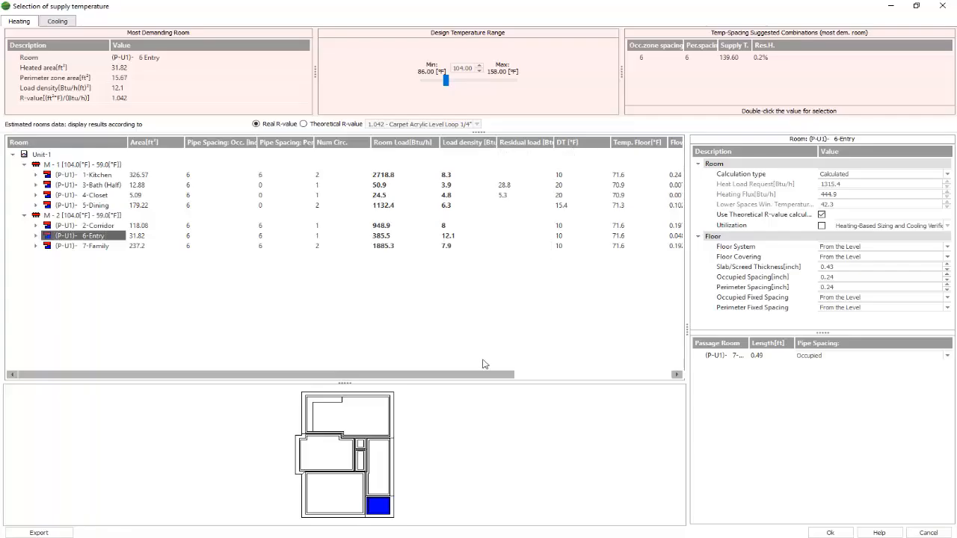
left_click_drag(477, 379, 648, 372)
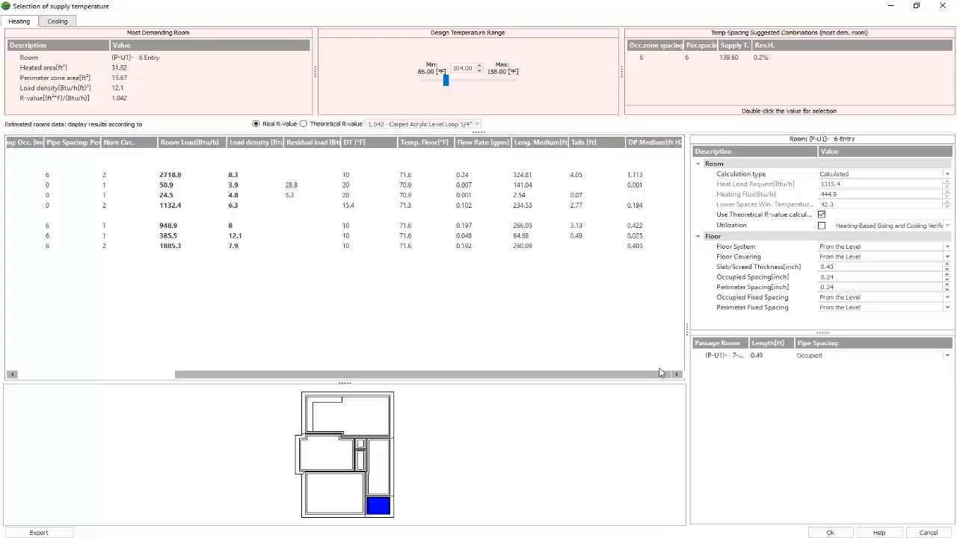
left_click_drag(660, 372, 464, 381)
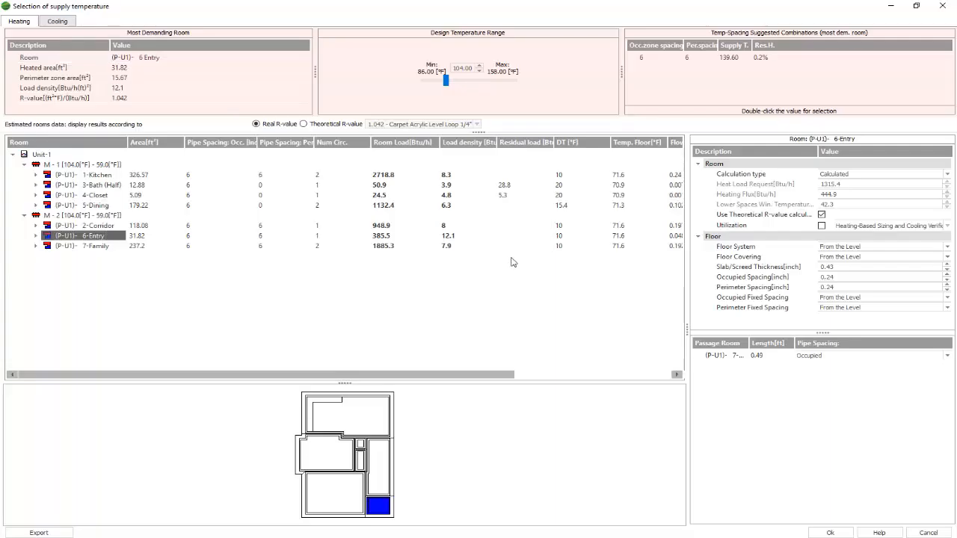
Step: Try a supply temperature of 136.7 °F for manifold M - 2, then set it to 104 °F and accept the design
left_click(445, 80)
left_click_drag(446, 83, 486, 81)
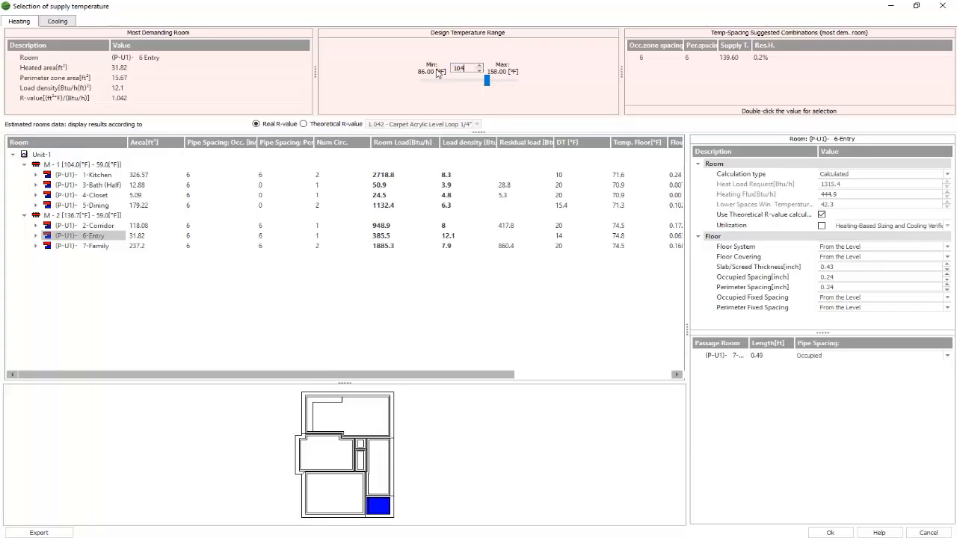
key("Return")
left_click(831, 533)
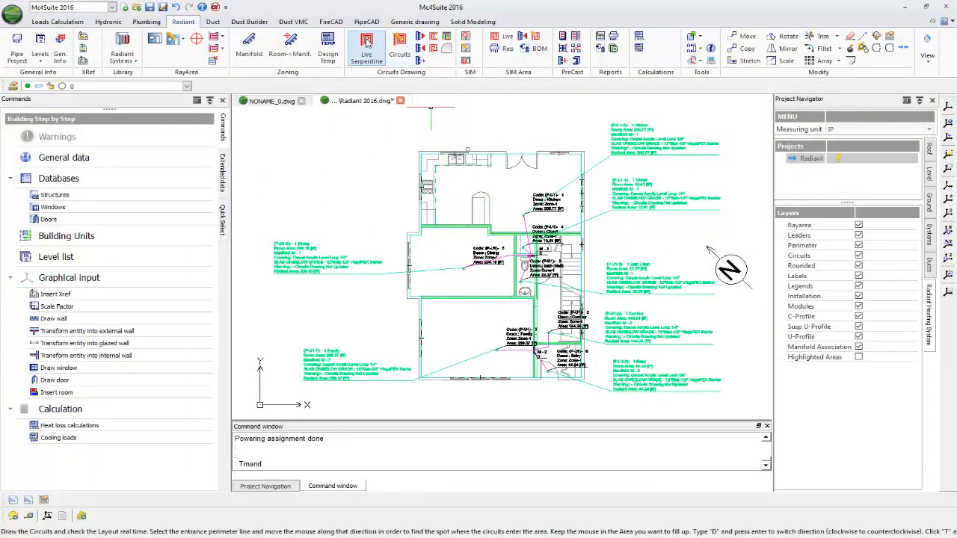
Step: Start a live serpentine with the Occupied floor type and select the Kitchen's perimeter side above the Closet for the pipe entry
left_click(367, 44)
left_click(195, 143)
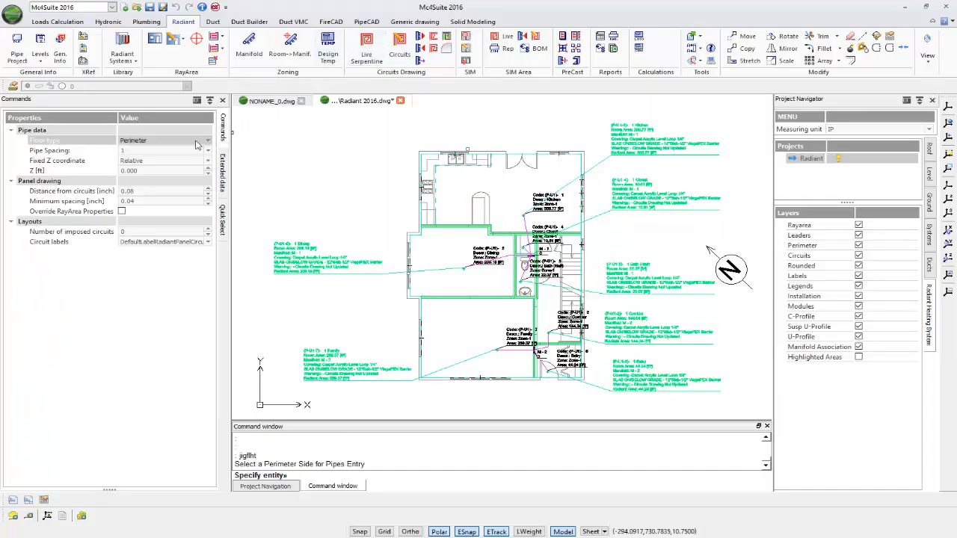
left_click(207, 141)
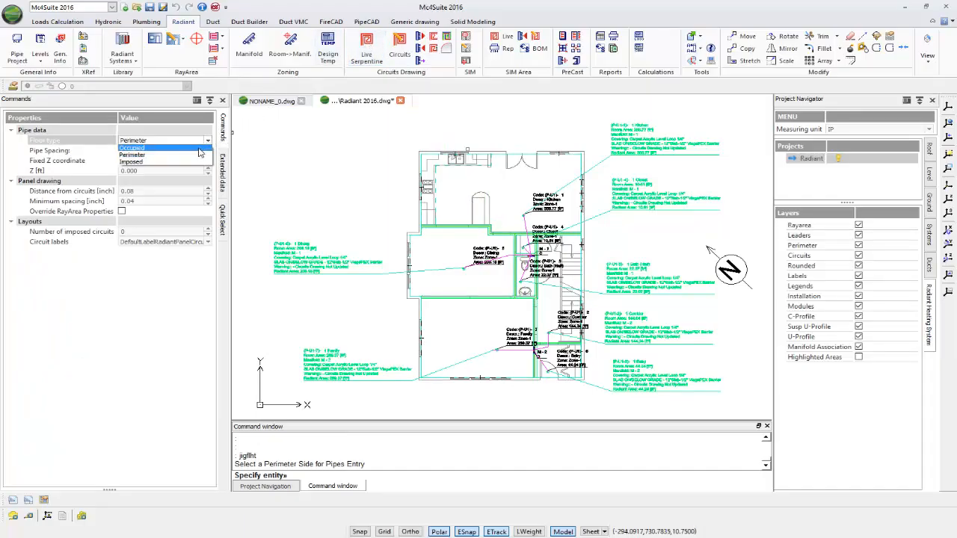
left_click(157, 152)
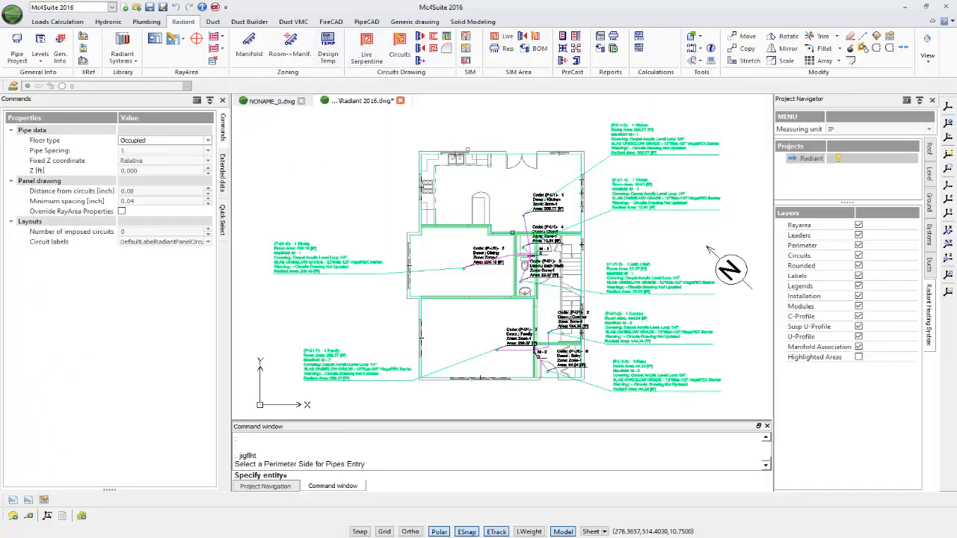
scroll(509, 233, "up", 3)
scroll(521, 232, "up", 2)
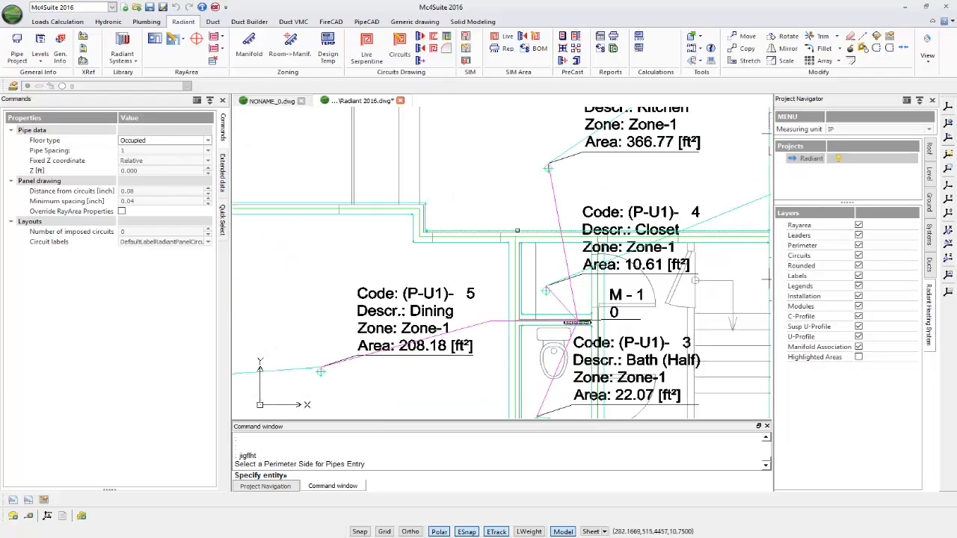
scroll(516, 230, "up", 2)
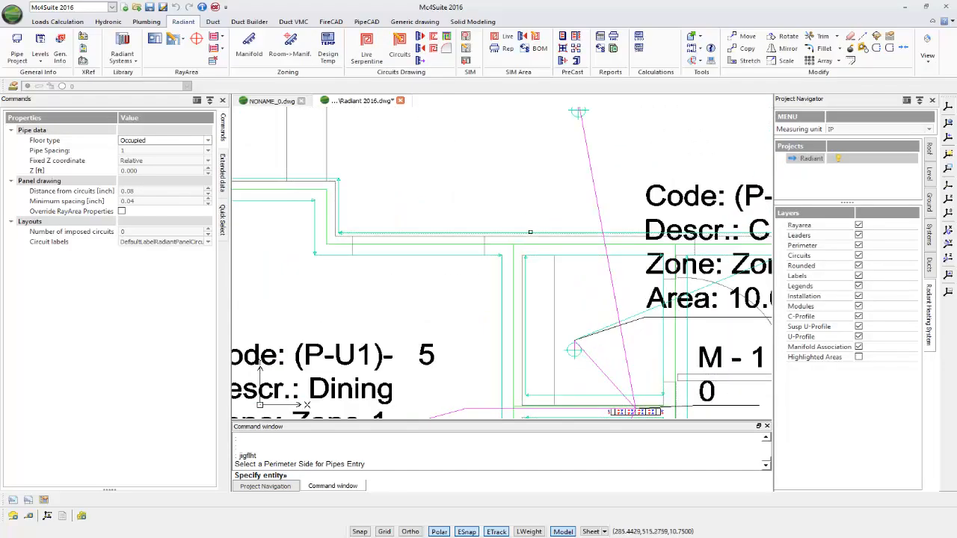
left_click(530, 233)
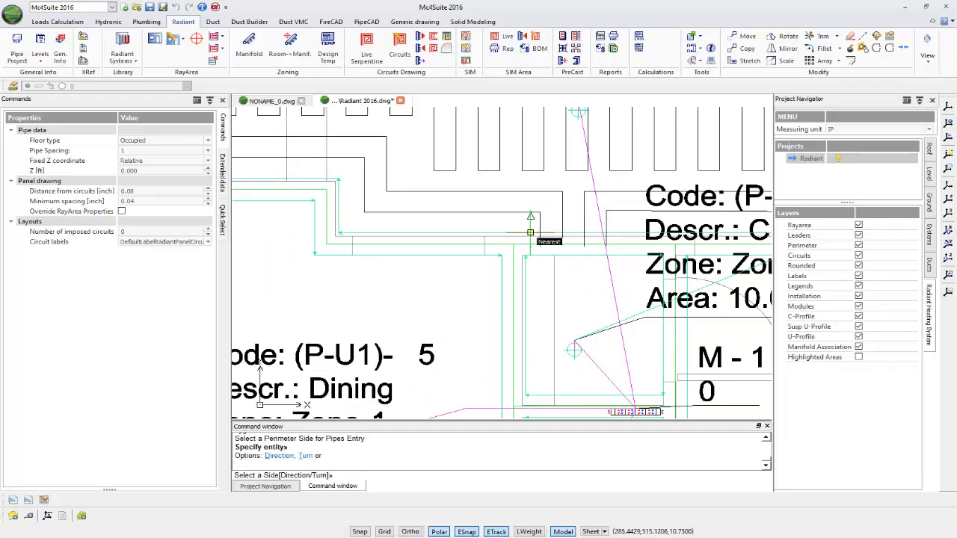
Step: Cycle the Turn option of the Kitchen serpentine preview to change how its loops are laid out
scroll(530, 228, "down", 2)
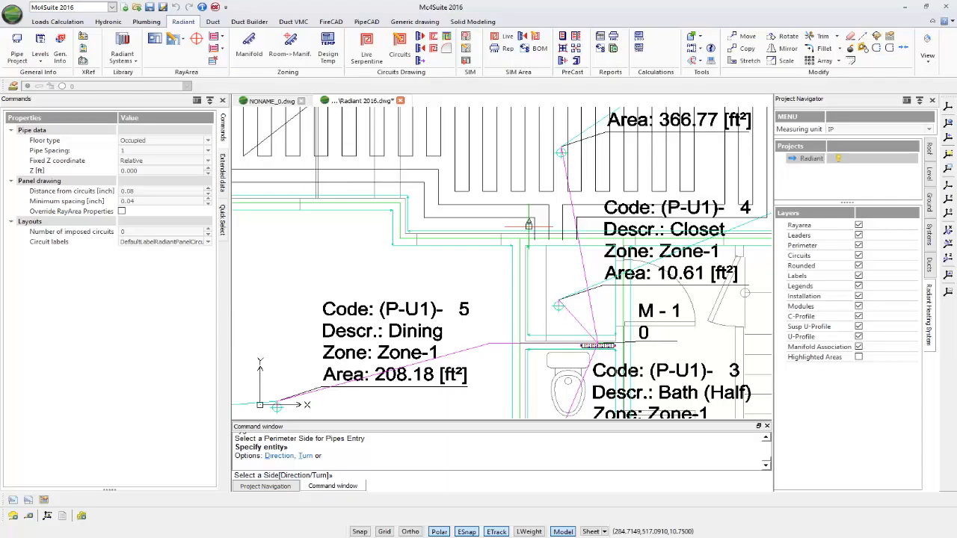
scroll(529, 226, "down", 2)
middle_click_drag(541, 194, 543, 317)
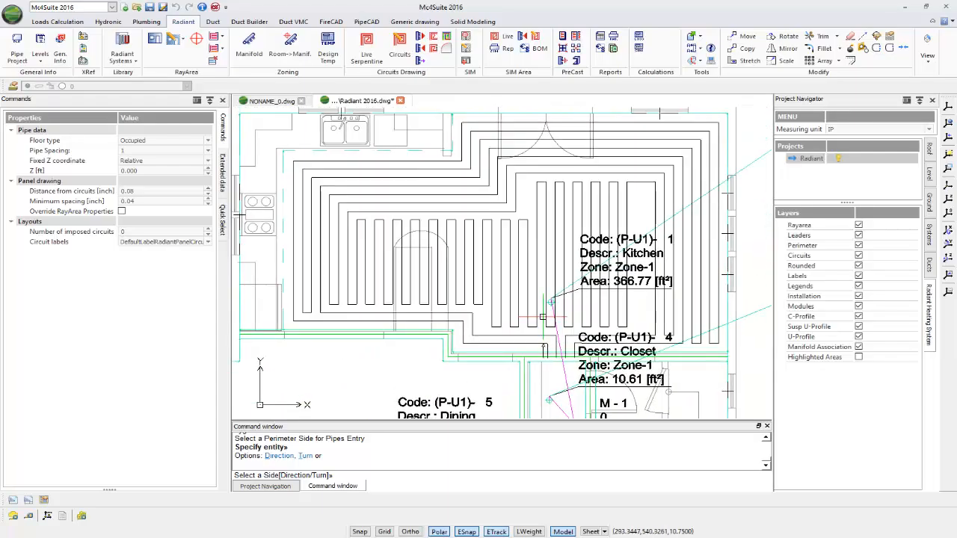
scroll(542, 317, "down", 2)
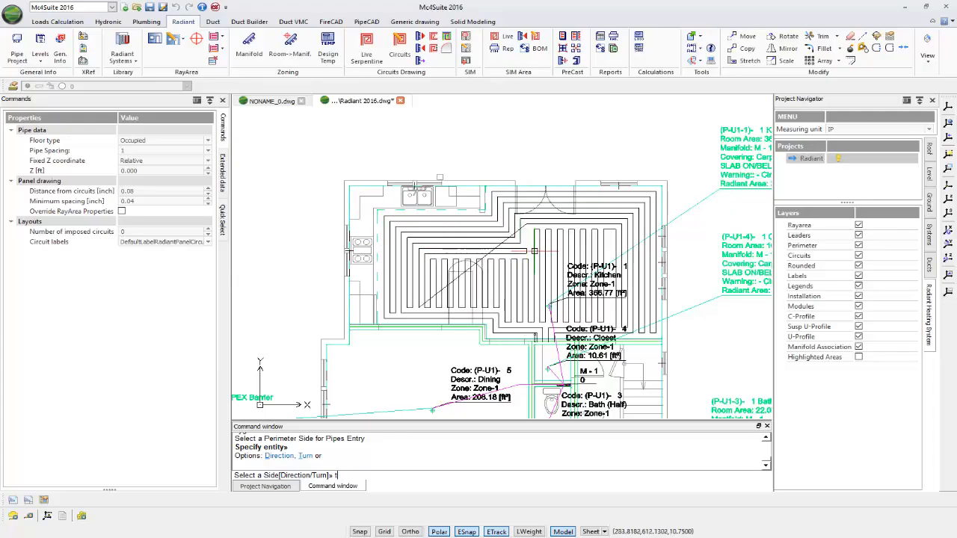
key("Return")
type("t")
key("Return")
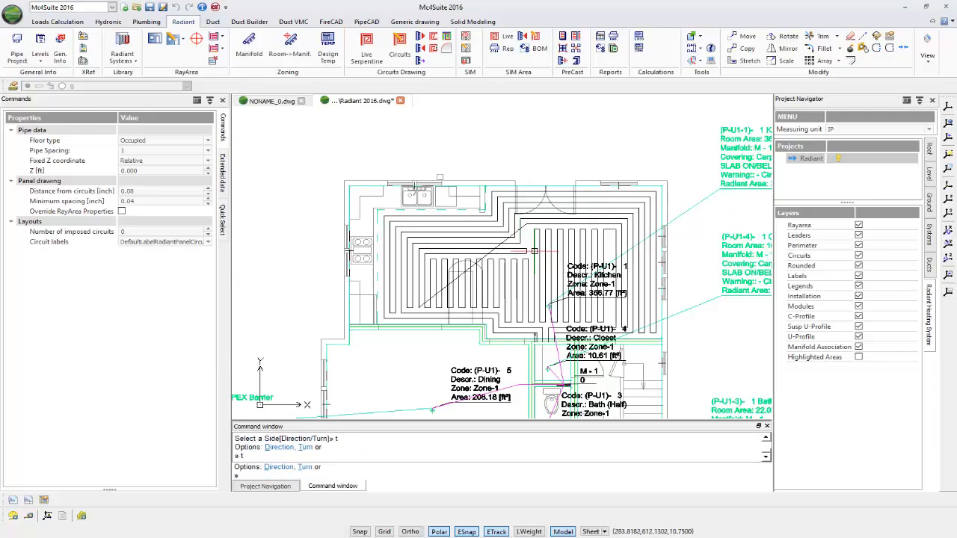
type("t")
key("Return")
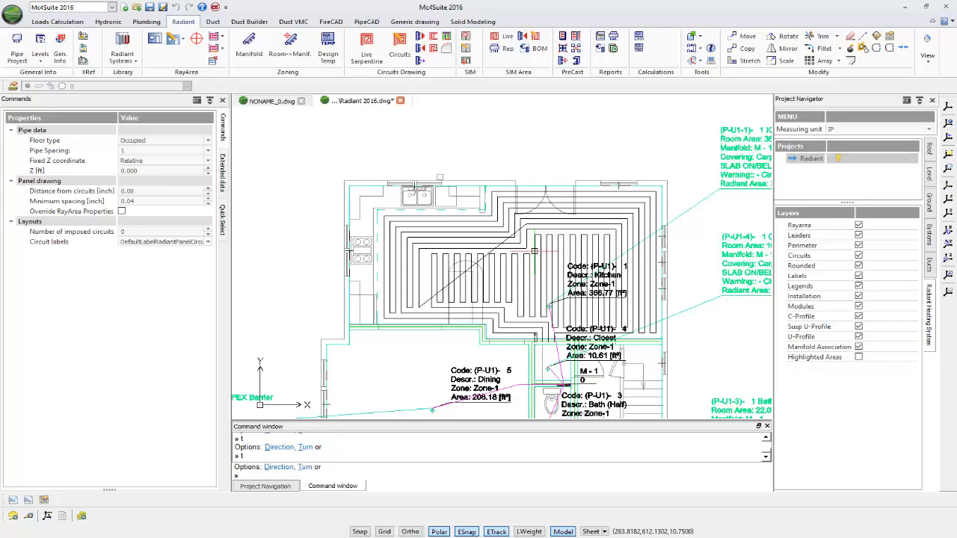
Step: Toggle the Kitchen serpentine's direction to the opposite and back, and place the circuits entering through the wall above the Closet
scroll(548, 301, "up", 3)
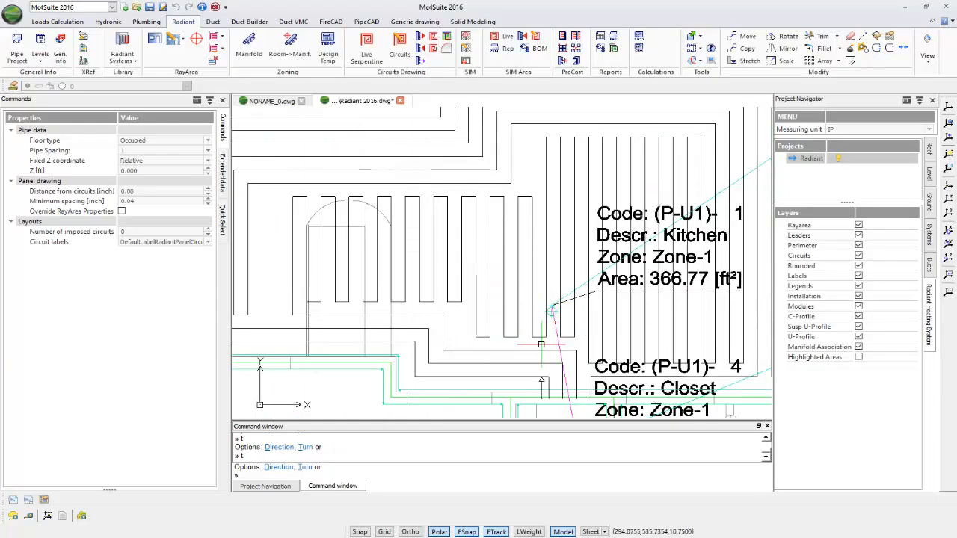
middle_click_drag(541, 345, 544, 235)
scroll(545, 246, "up", 2)
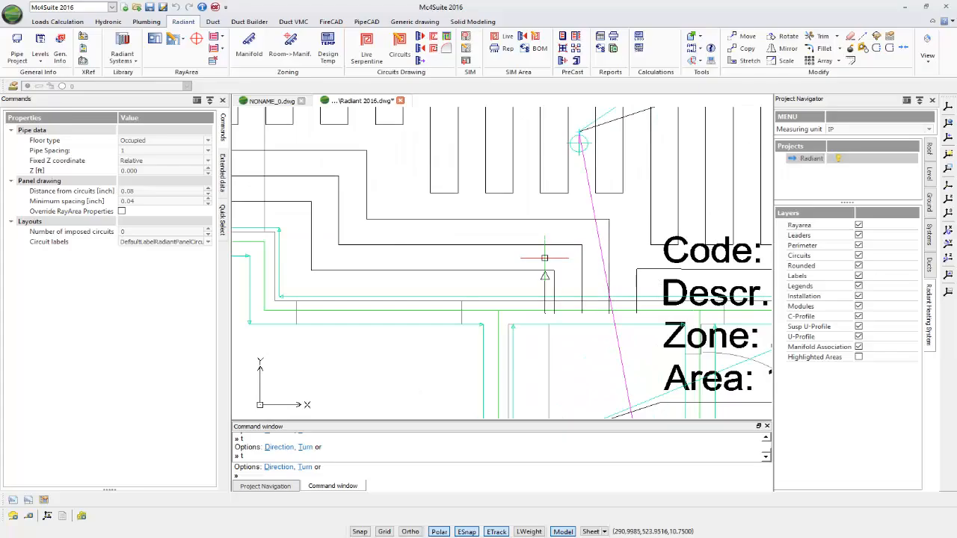
key("Return")
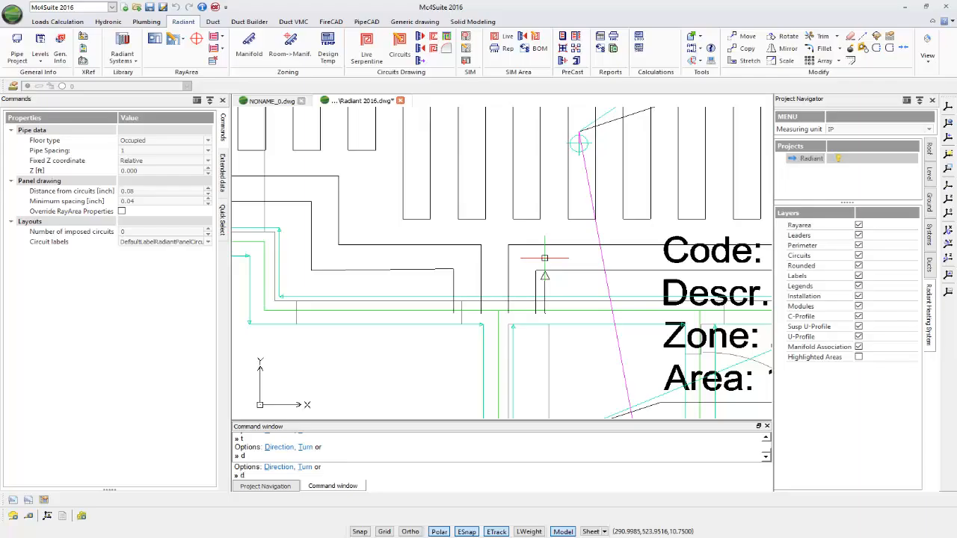
key("Return")
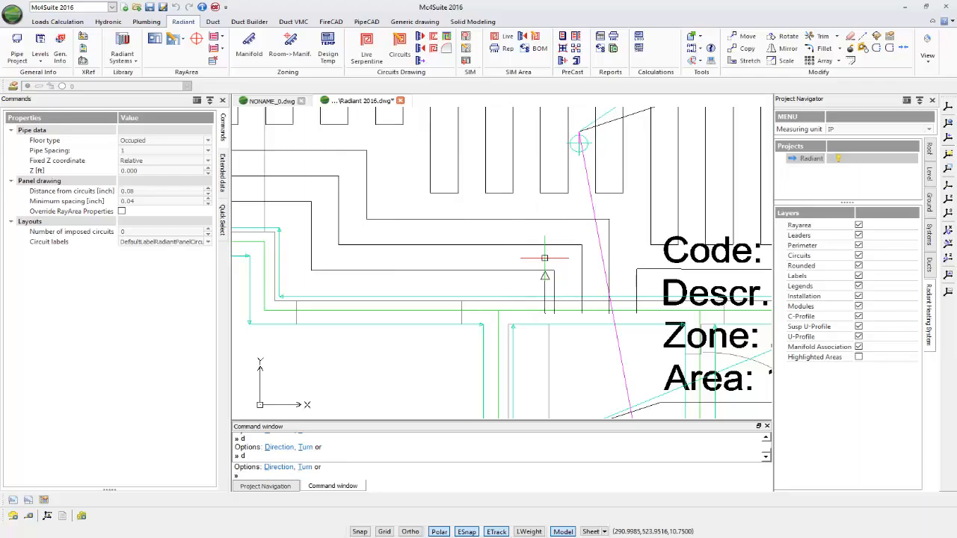
left_click(535, 260)
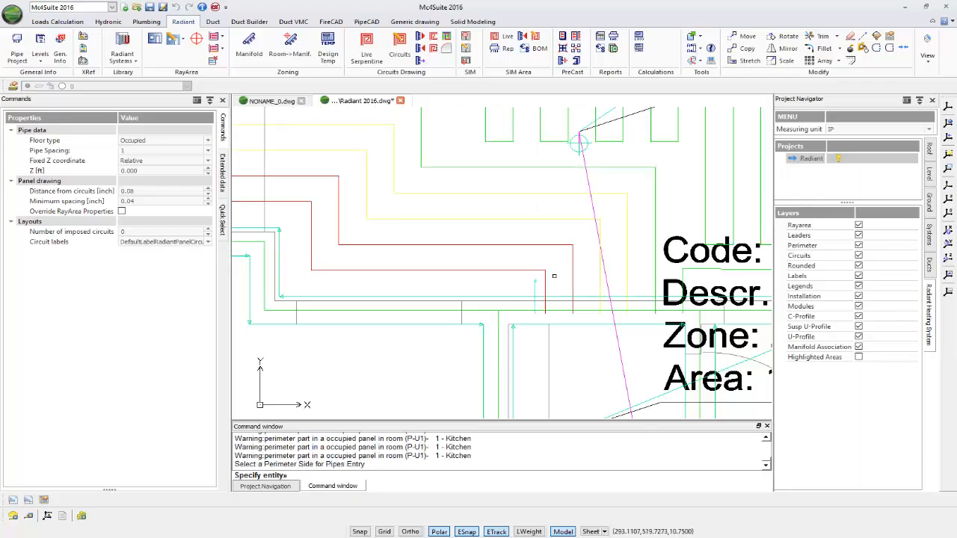
Step: Select the Dining room's perimeter side next to the Bath (Half) for the pipe entry and place the Dining serpentine circuits
scroll(554, 276, "down", 5)
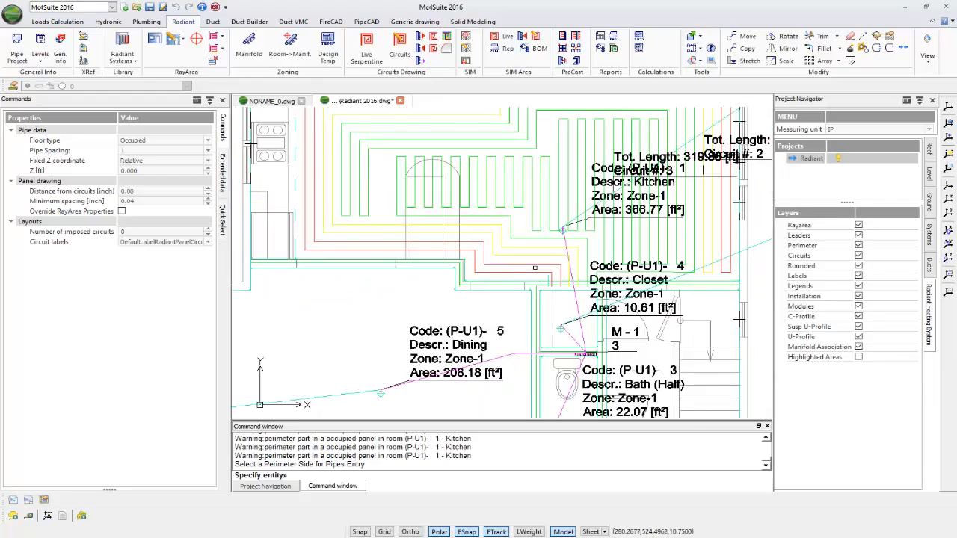
scroll(554, 254, "down", 2)
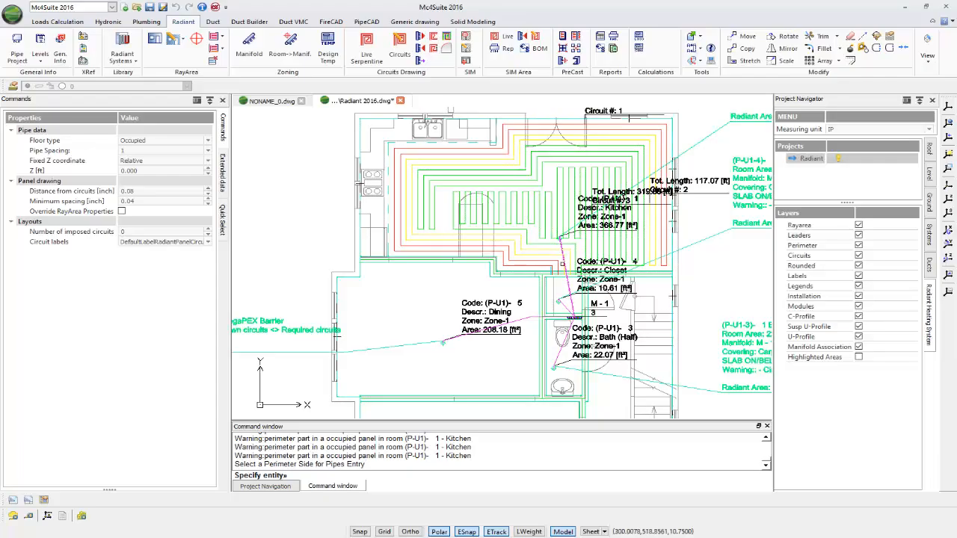
left_click(538, 380)
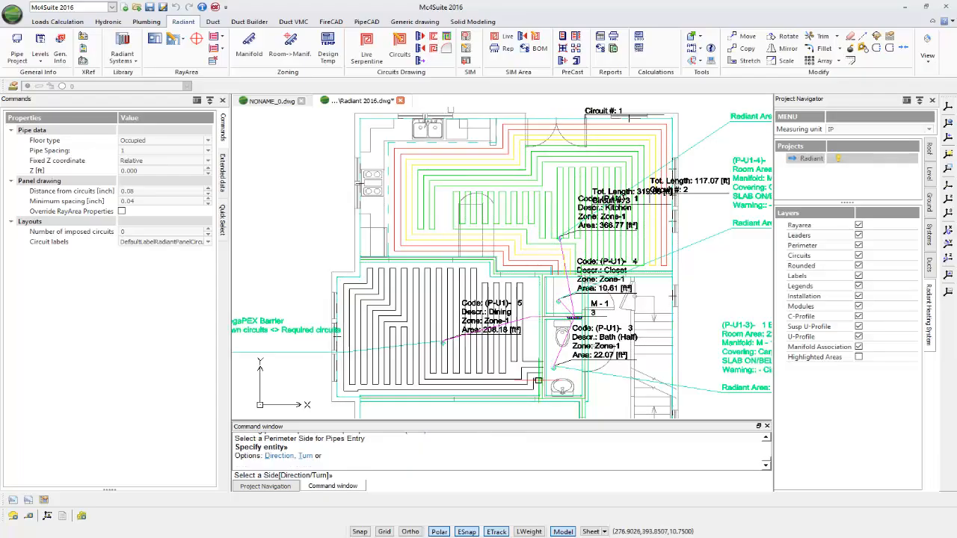
scroll(532, 385, "up", 3)
scroll(531, 388, "up", 2)
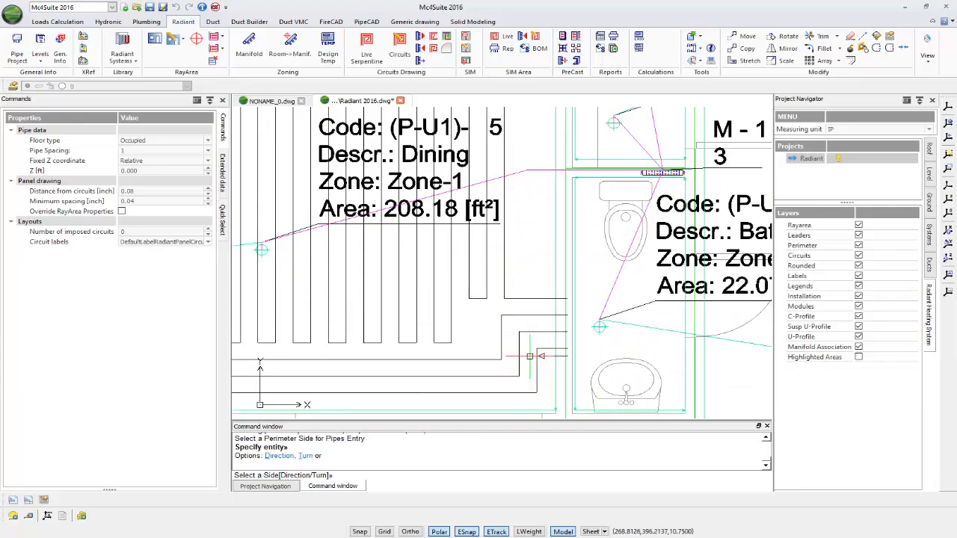
left_click(530, 358)
Step: Place the Family room's serpentine circuits with the pipe entry near its corner by the Entry and end the live serpentine command
scroll(530, 366, "down", 5)
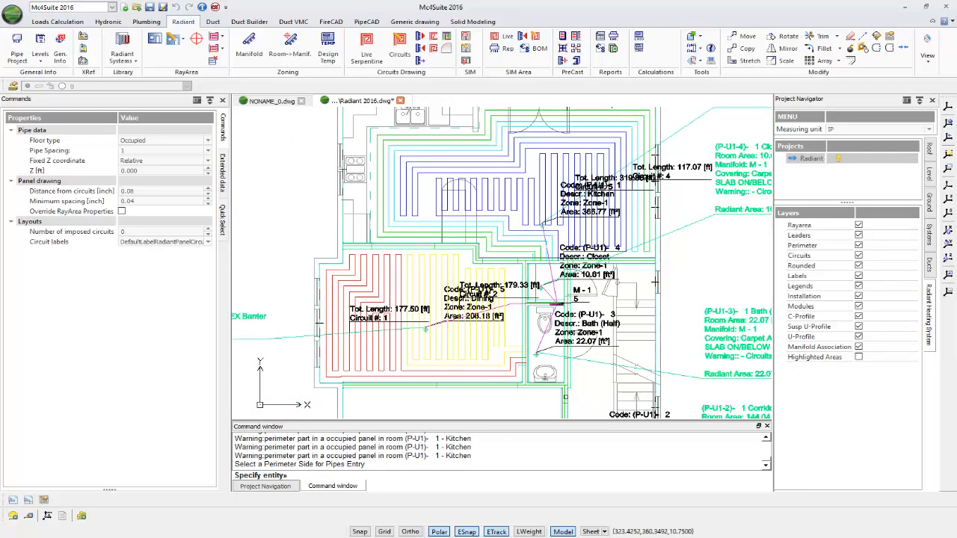
middle_click_drag(560, 400, 557, 208)
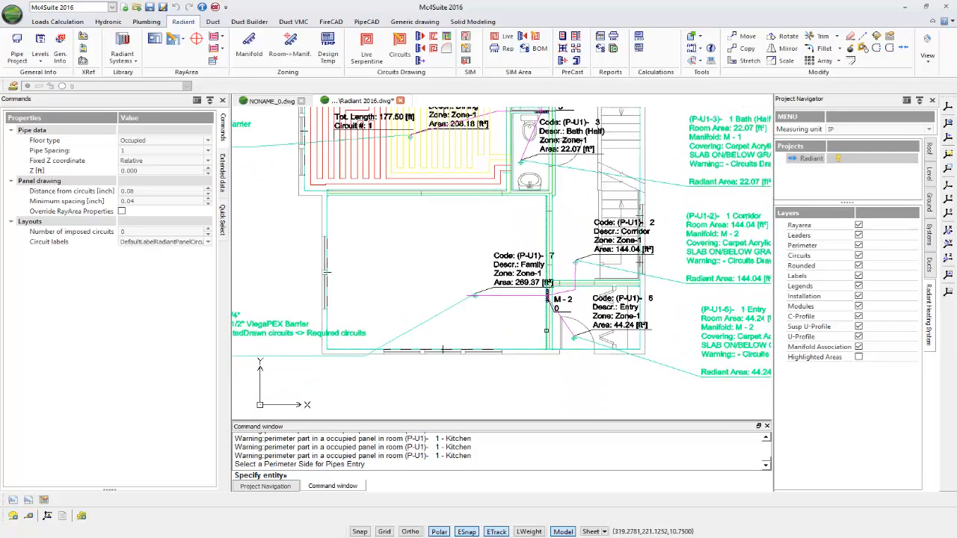
left_click(443, 349)
left_click(542, 333)
scroll(542, 332, "down", 2)
key("Escape")
mouse_move(553, 256)
middle_mouse_down()
mouse_move(590, 321)
mouse_move(564, 282)
middle_mouse_up()
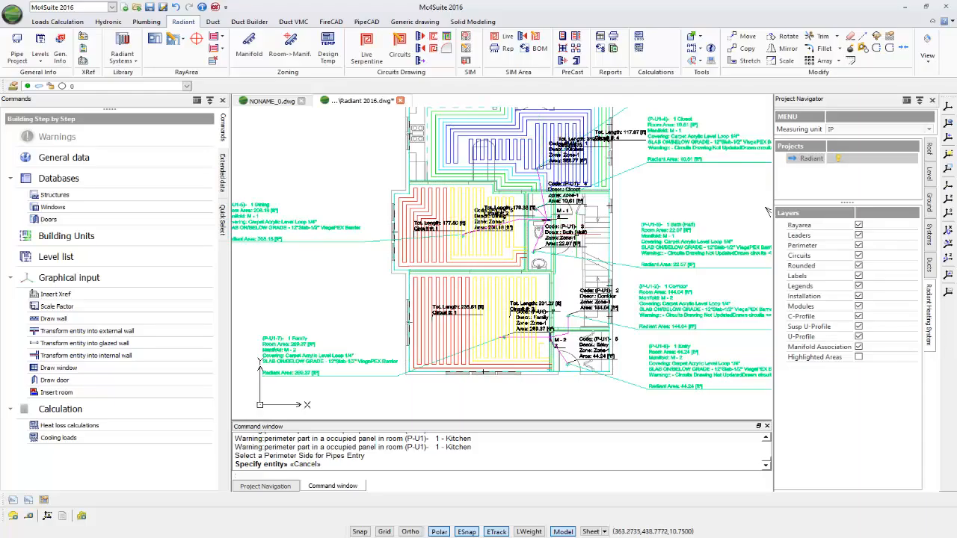
Step: Start a circuit path in the Corridor corner near manifold M - 2 and run it along the Family wall to the jog below the Bath (Half)
scroll(585, 257, "up", 2)
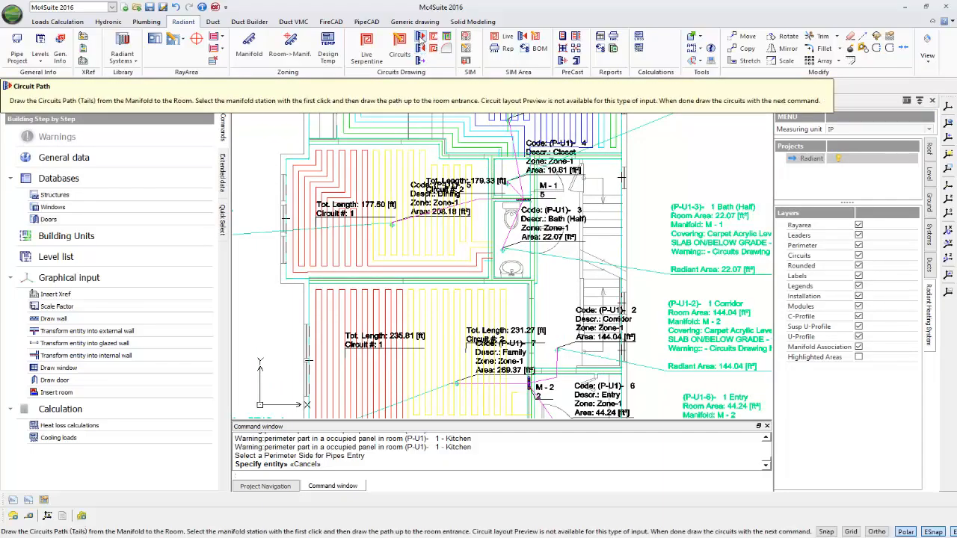
left_click(420, 36)
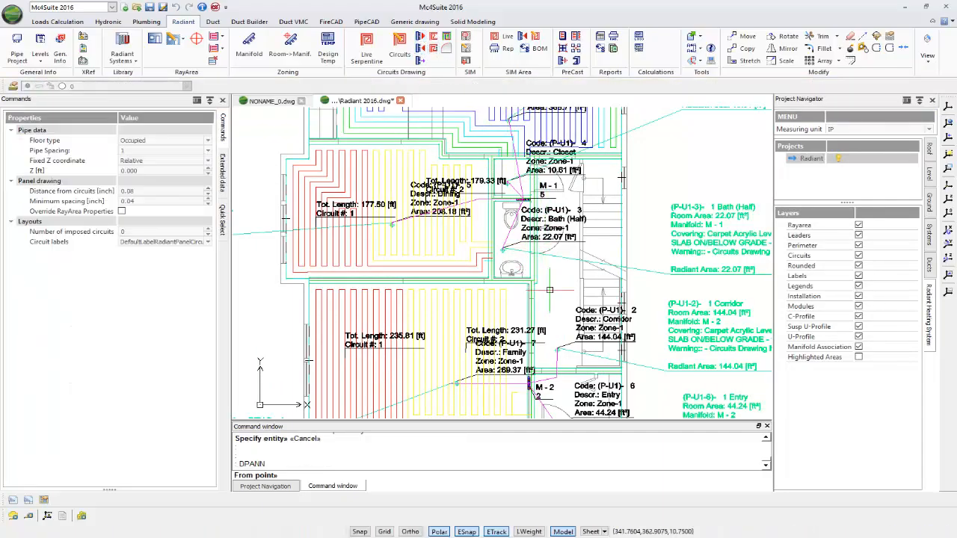
scroll(538, 366, "up", 10)
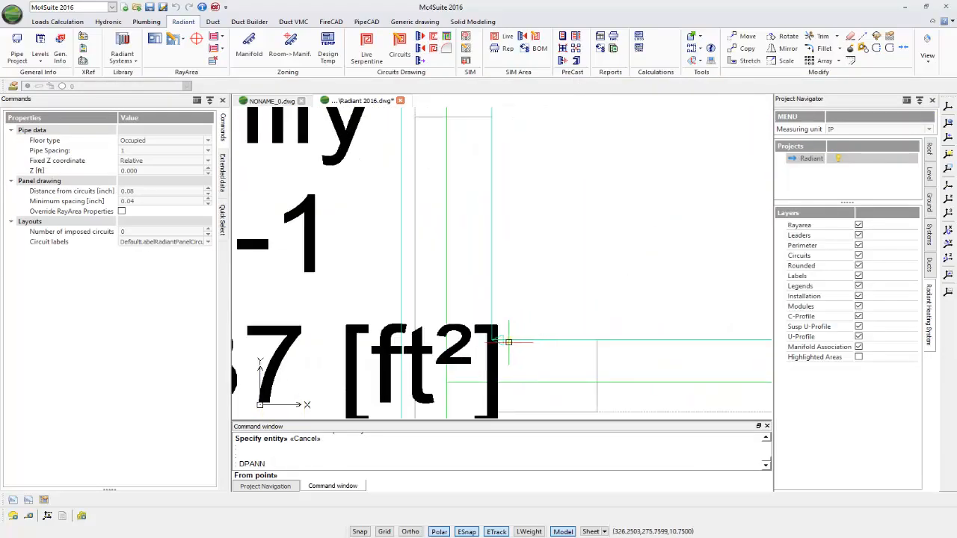
left_click(508, 342)
scroll(542, 383, "down", 3)
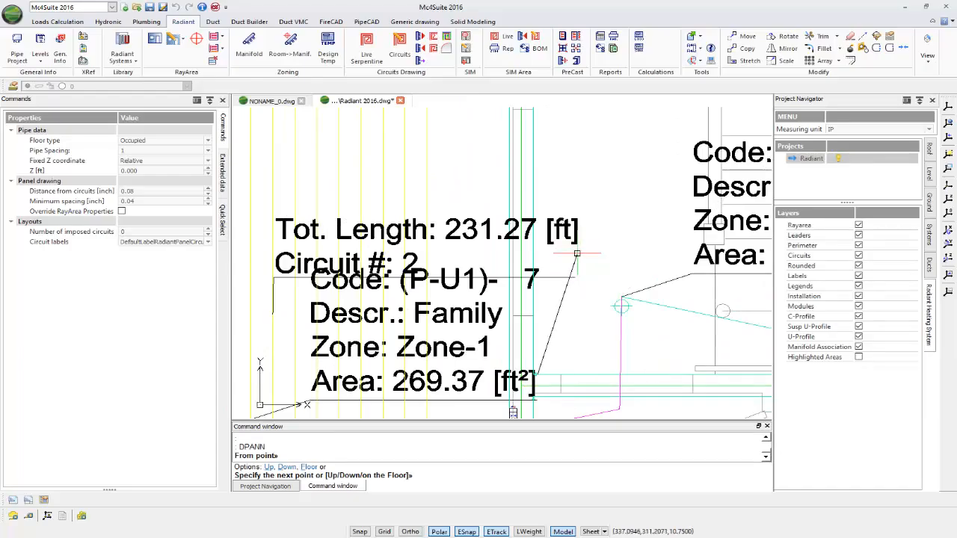
scroll(576, 254, "down", 3)
scroll(557, 147, "up", 5)
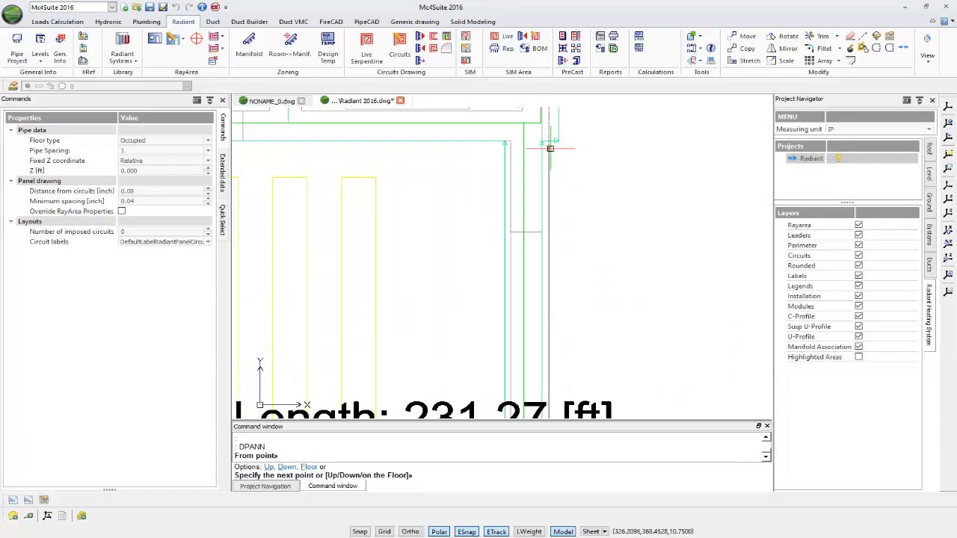
left_click(564, 148)
left_click(566, 148)
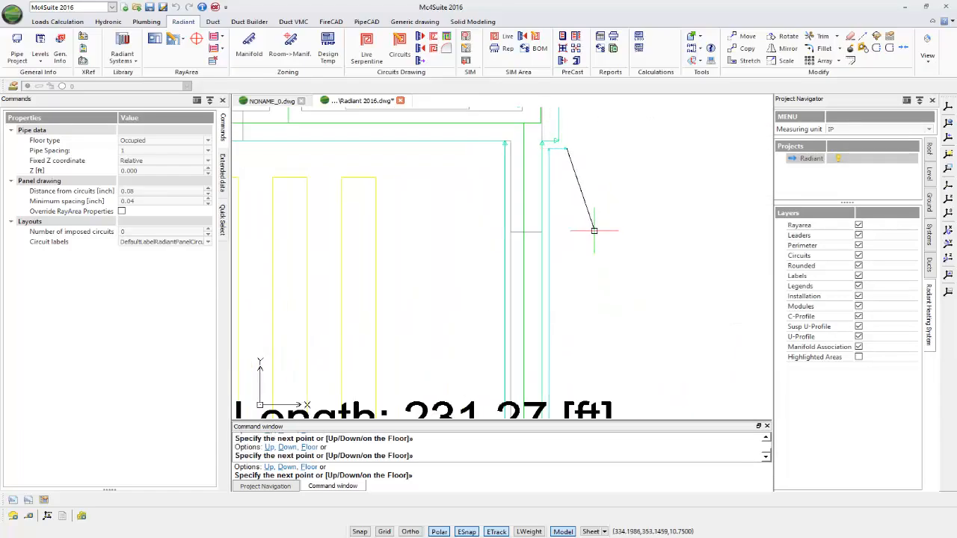
Step: Continue the Corridor circuit path up to the Kitchen wall, across to the exterior wall and down to the edge of the stairs
scroll(647, 227, "down", 3)
scroll(601, 308, "up", 4)
scroll(584, 208, "up", 4)
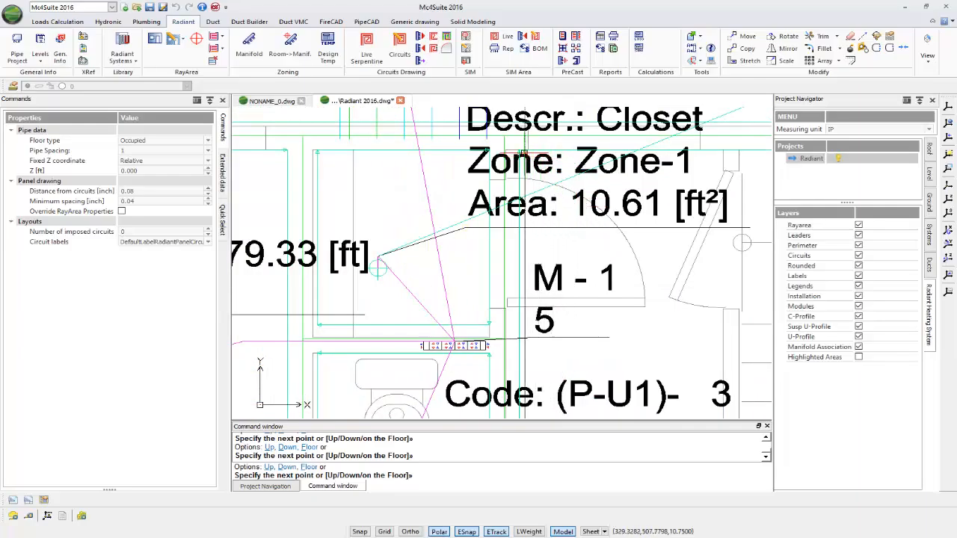
middle_click_drag(718, 187, 484, 198)
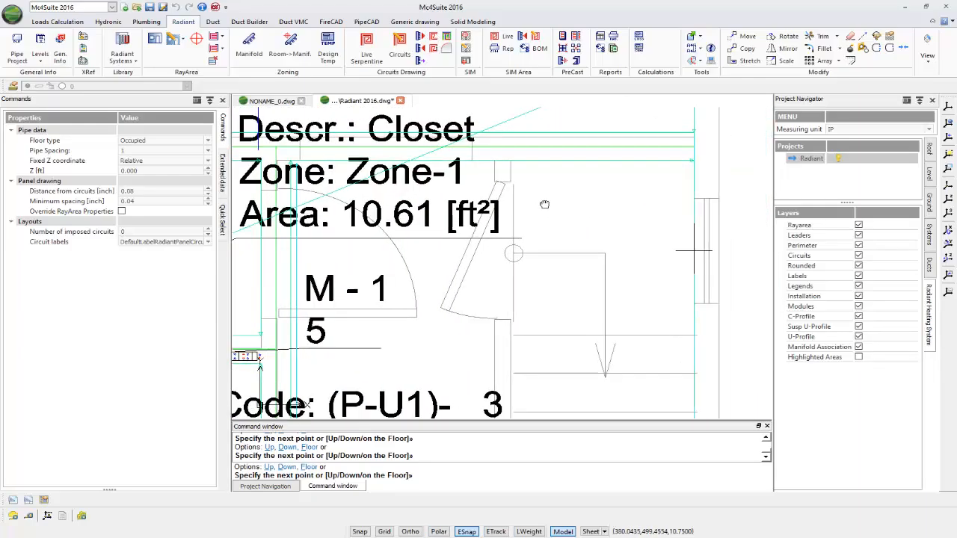
left_click(680, 163)
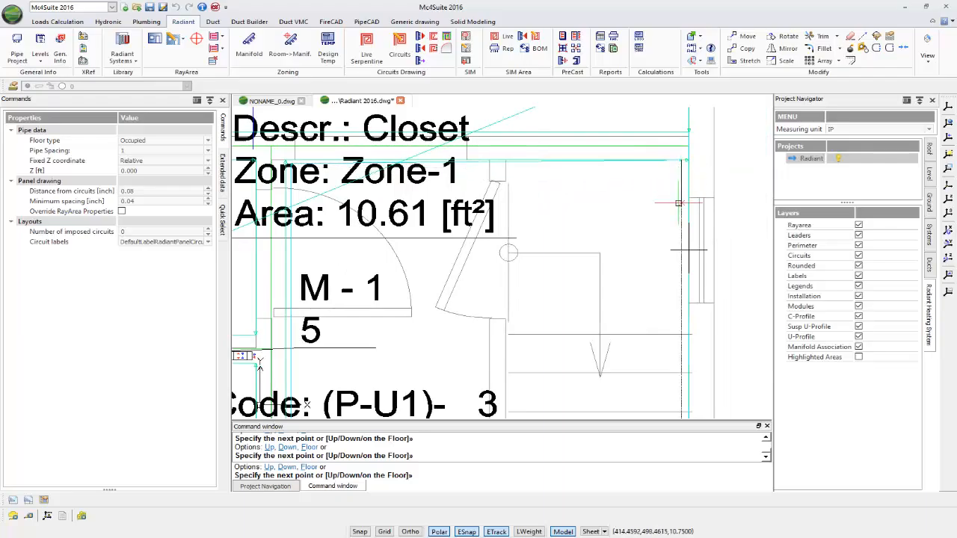
left_click(681, 328)
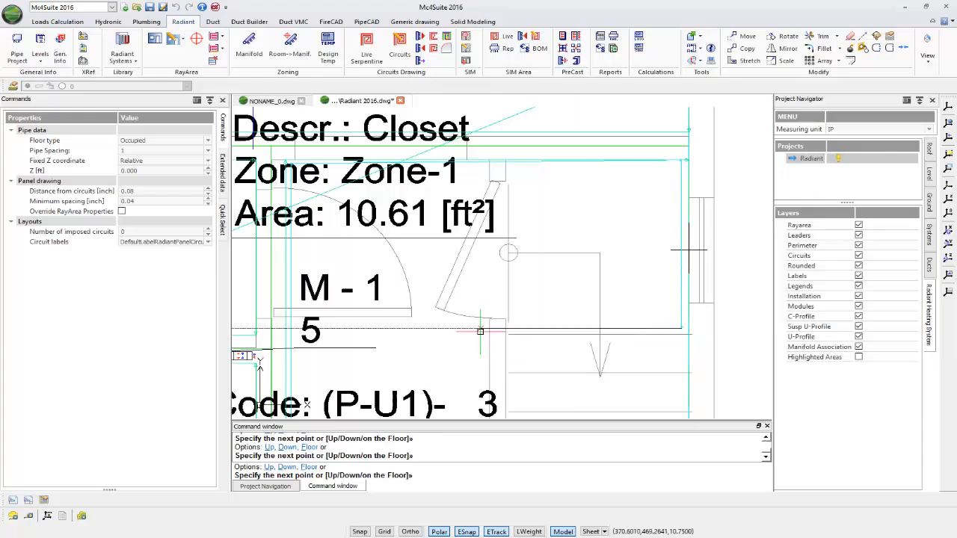
Step: Run the Corridor circuit path back along the stairs, down to the Entry wall and along that wall towards manifold M - 2, and end it
scroll(505, 339, "down", 5)
scroll(508, 261, "up", 3)
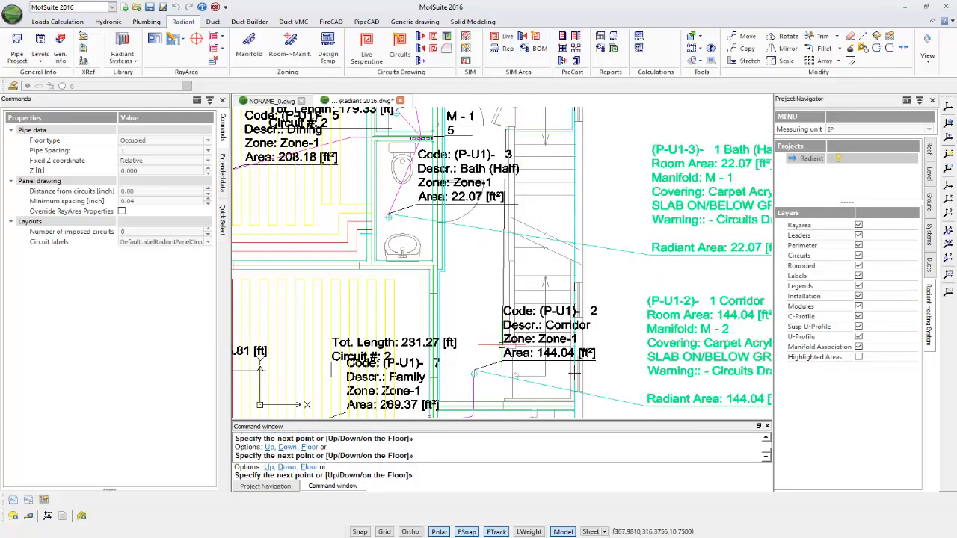
scroll(497, 376, "up", 5)
scroll(549, 284, "up", 3)
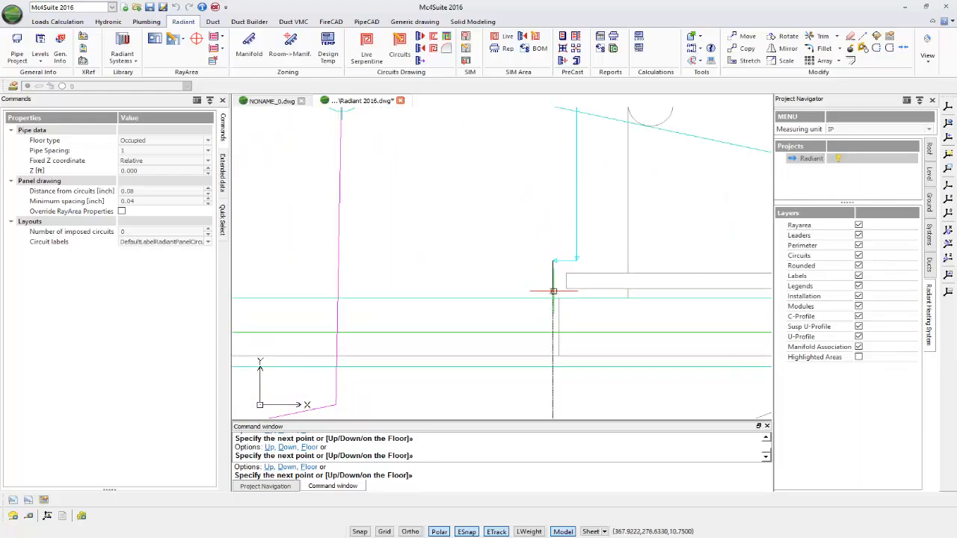
scroll(553, 291, "down", 5)
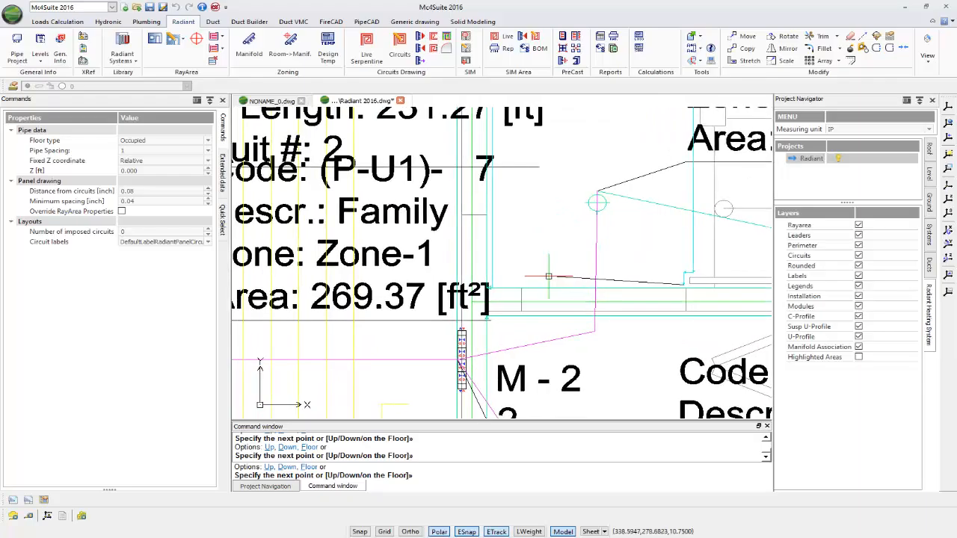
left_click(546, 285)
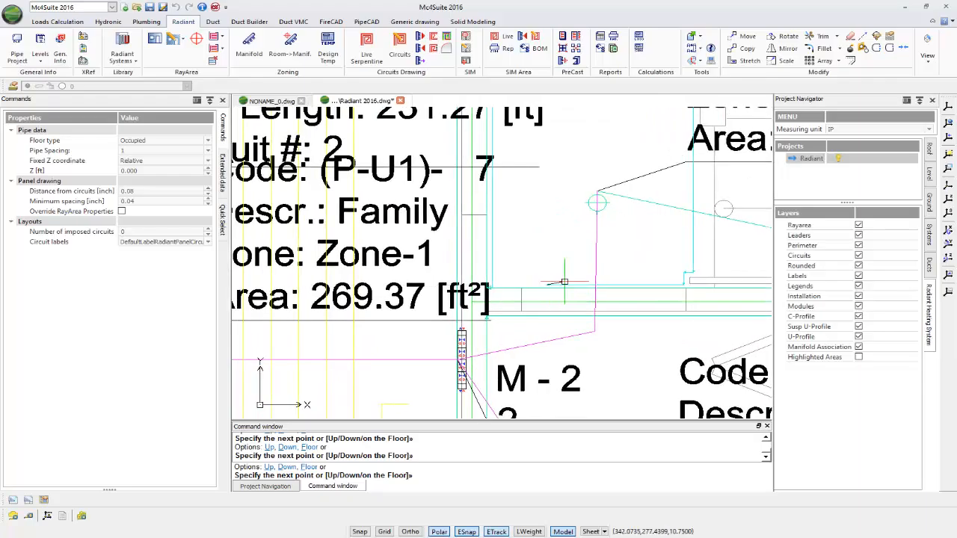
key("Return")
Step: Draw the Corridor's circuits from its finished circuit path with the Circuits command and end the command
scroll(568, 299, "down", 5)
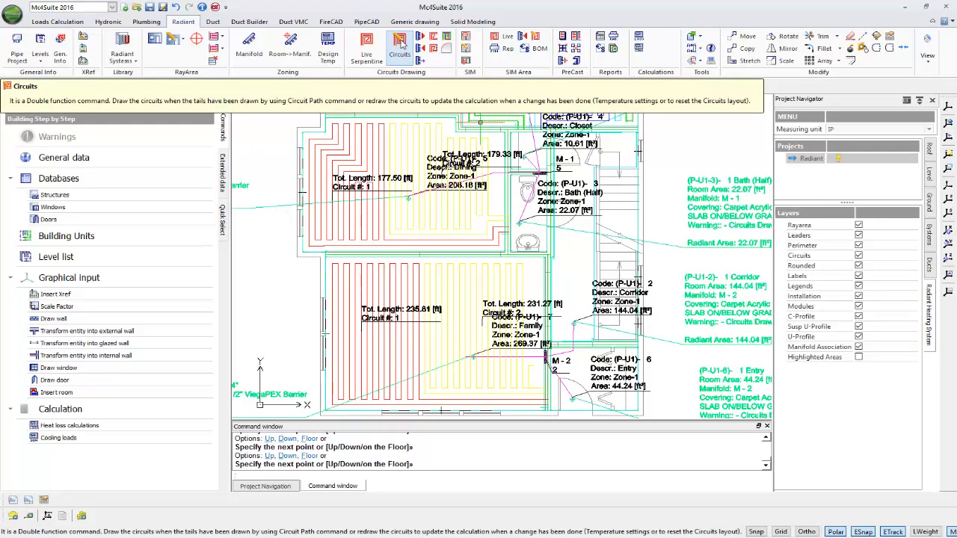
left_click(402, 43)
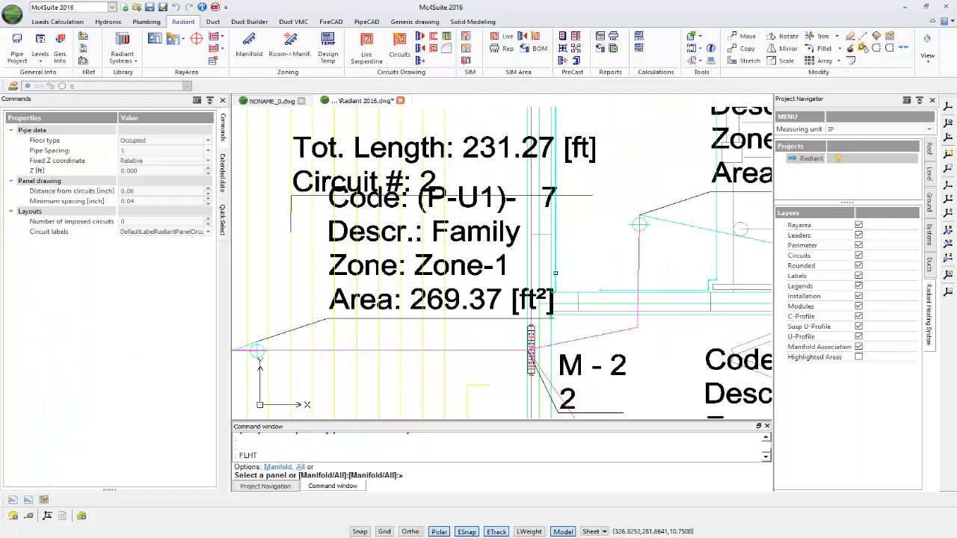
key("Return")
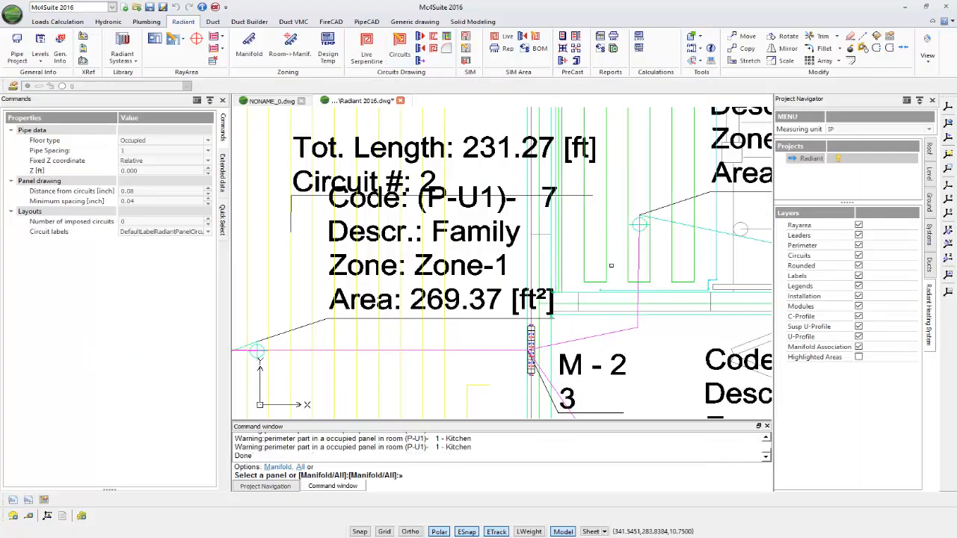
key("Escape")
scroll(624, 266, "down", 6)
key("Escape")
middle_click_drag(630, 263, 613, 346)
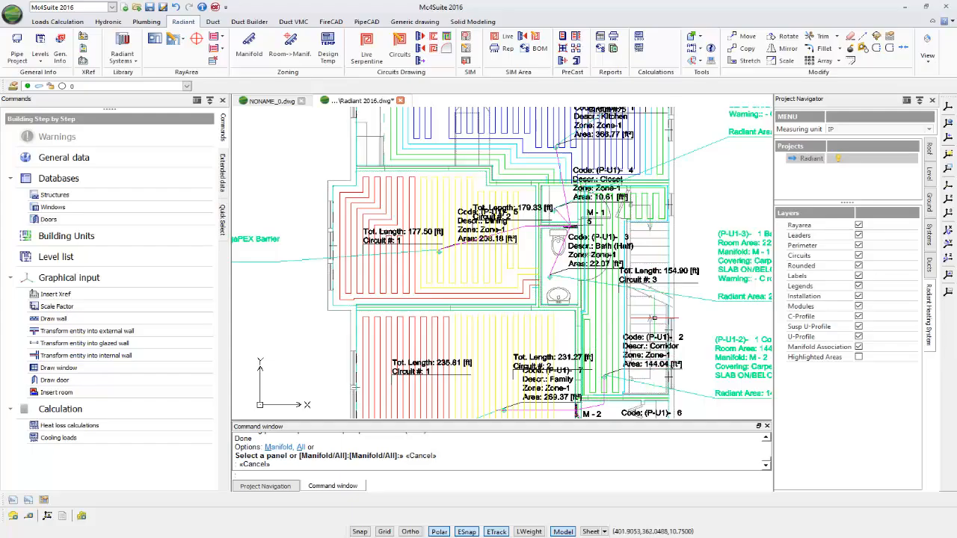
middle_click_drag(669, 368, 670, 366)
middle_click_drag(666, 275, 665, 279)
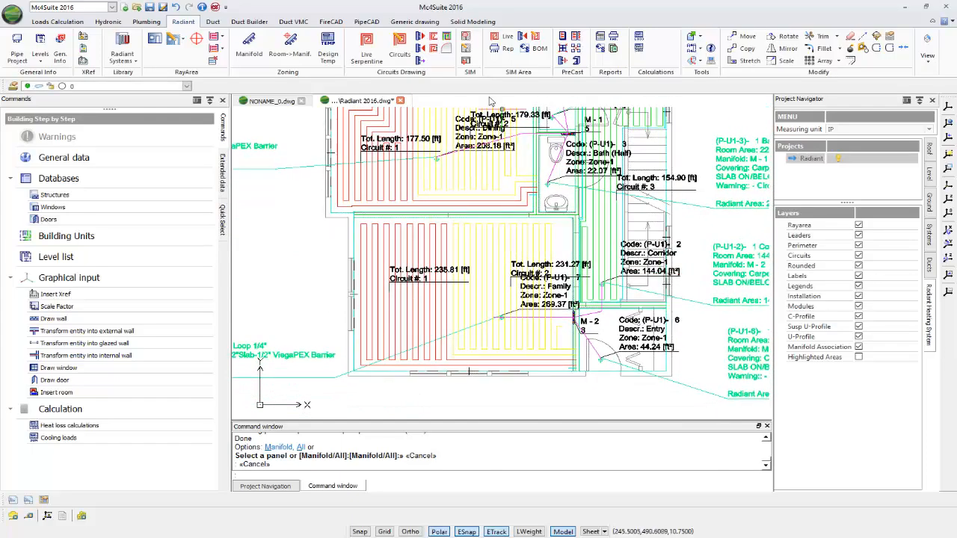
Step: Start a path to the manifold from the Corridor's path section and extend it through the Entry wall to beside manifold M - 2
left_click(421, 49)
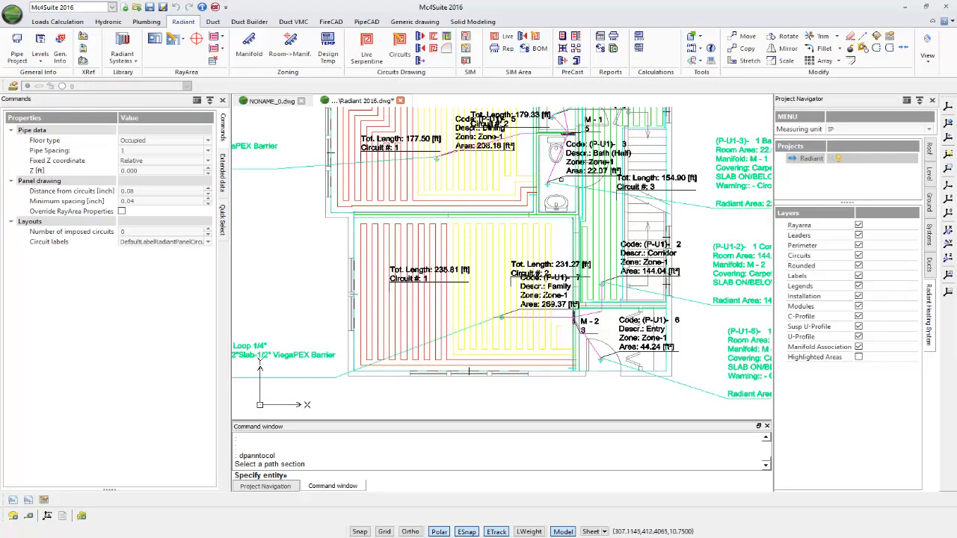
scroll(595, 325, "up", 5)
scroll(531, 285, "up", 2)
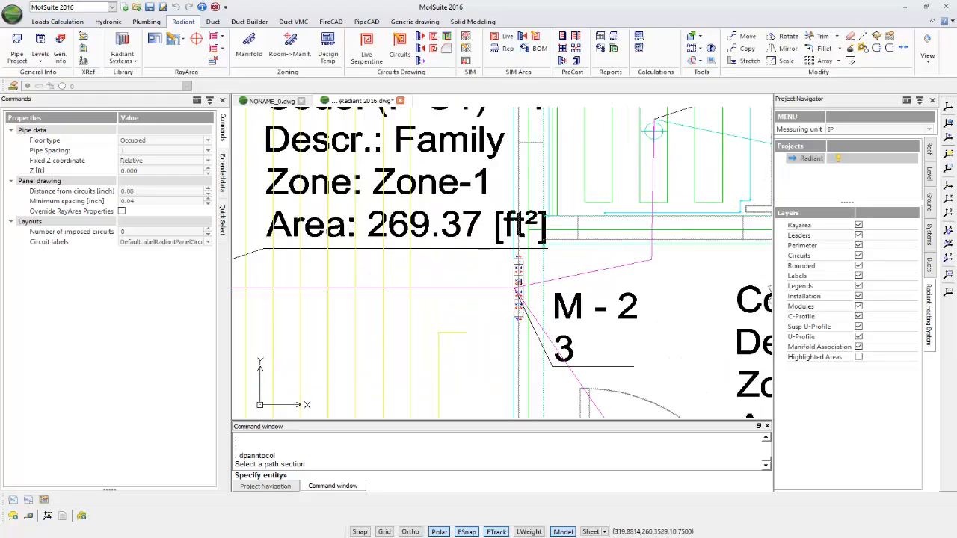
scroll(558, 225, "down", 1)
scroll(561, 215, "up", 3)
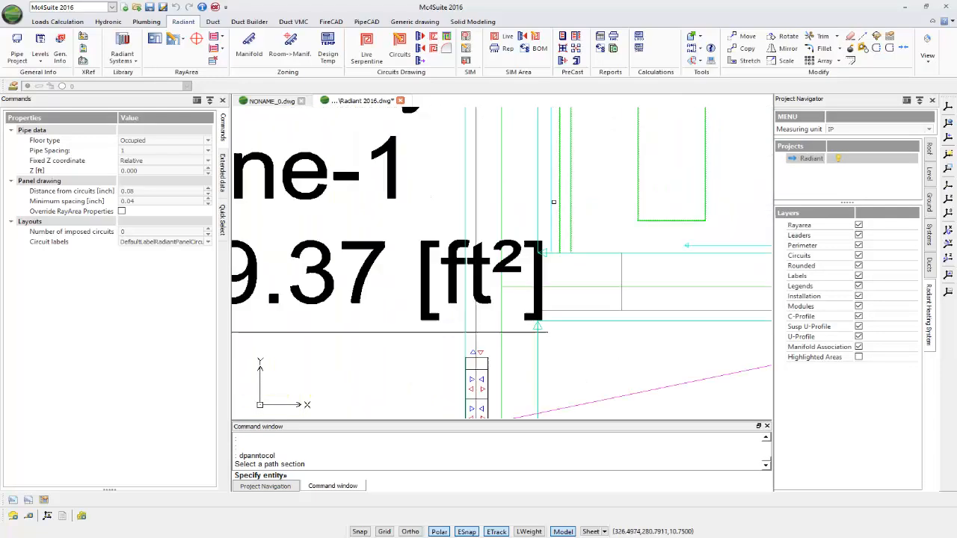
left_click(551, 207)
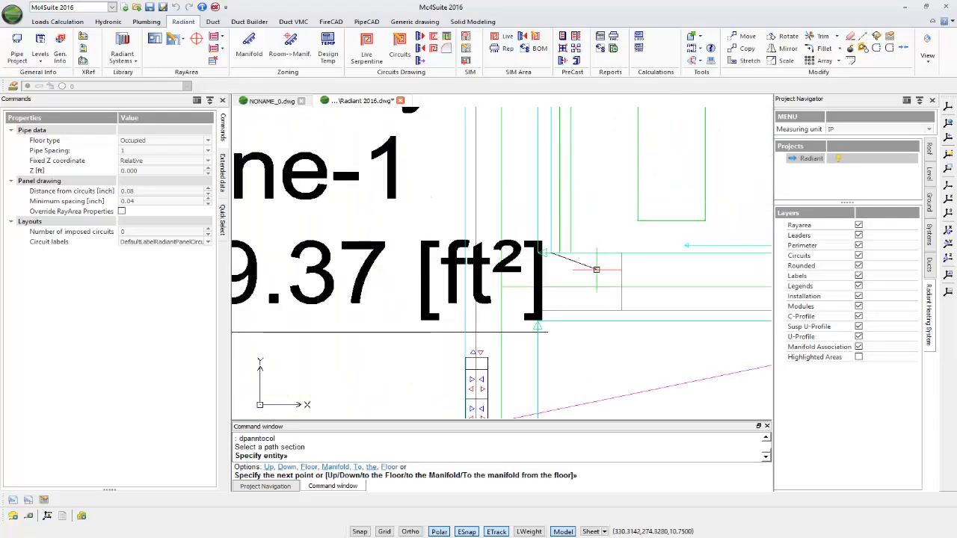
scroll(596, 269, "down", 3)
scroll(592, 276, "up", 3)
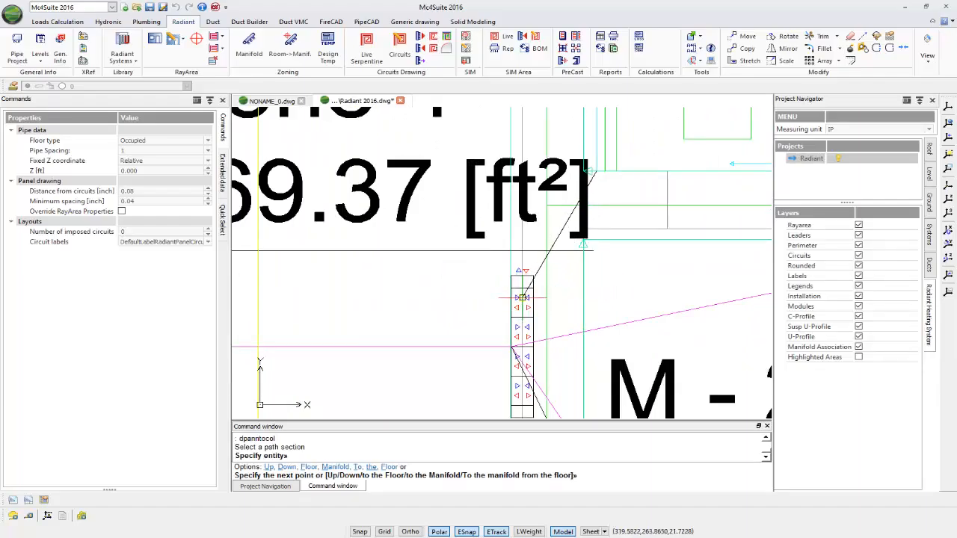
left_click(596, 298)
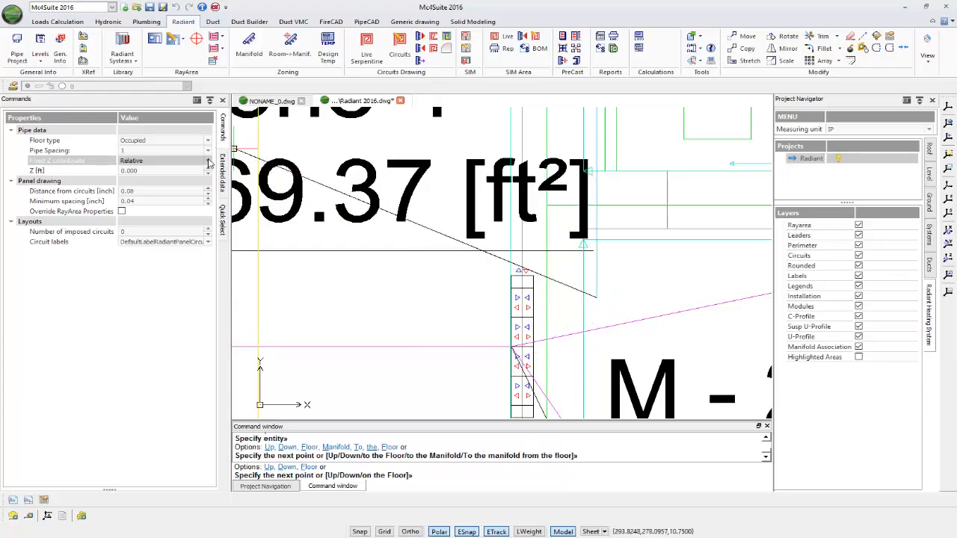
Step: Set the path's floor type to Imposed and increase its distance from circuits
left_click(209, 142)
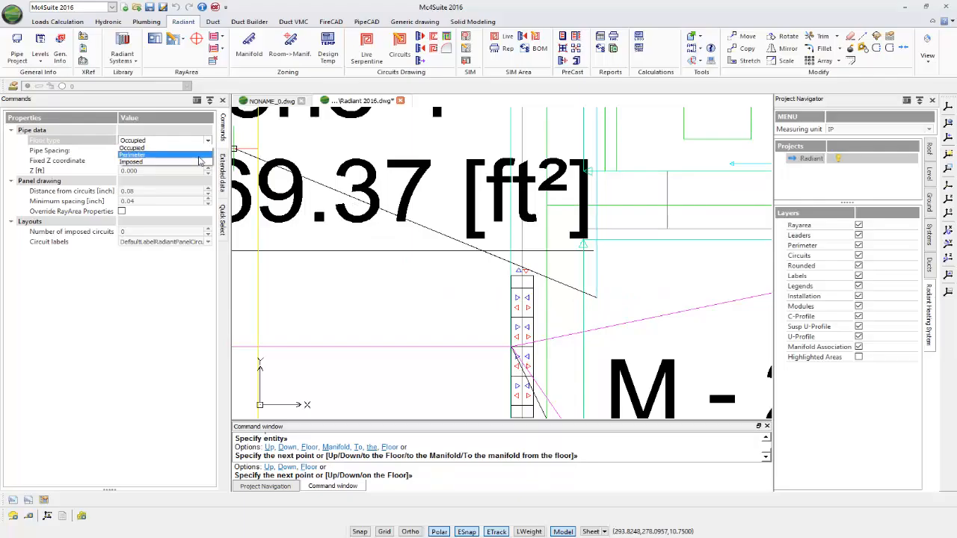
left_click(192, 162)
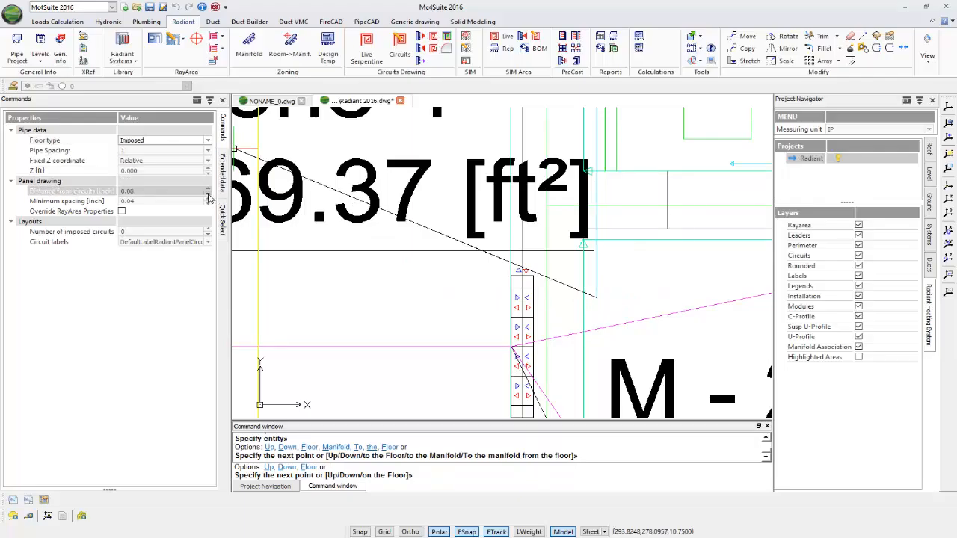
left_click(208, 194)
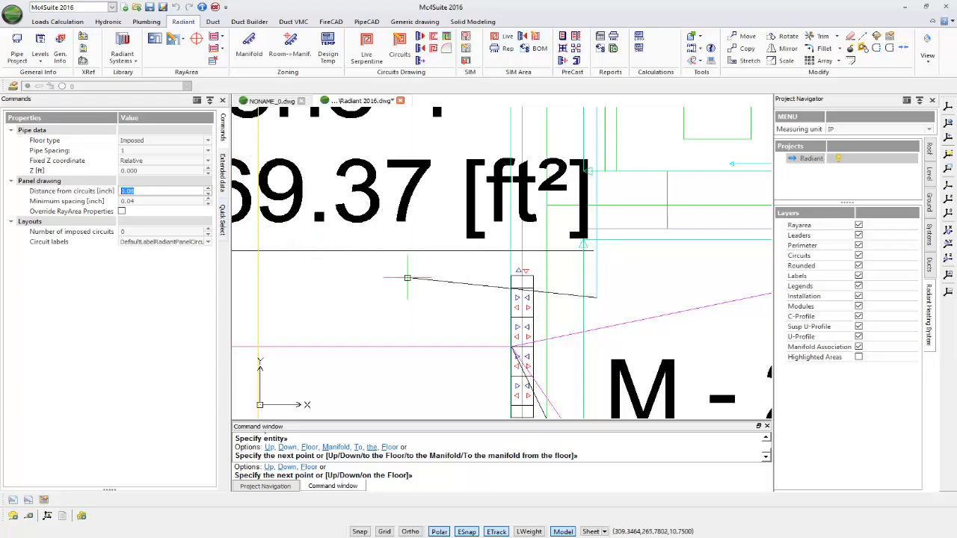
Step: Connect the Corridor's path to manifold M - 2 and end the command
left_click(521, 297)
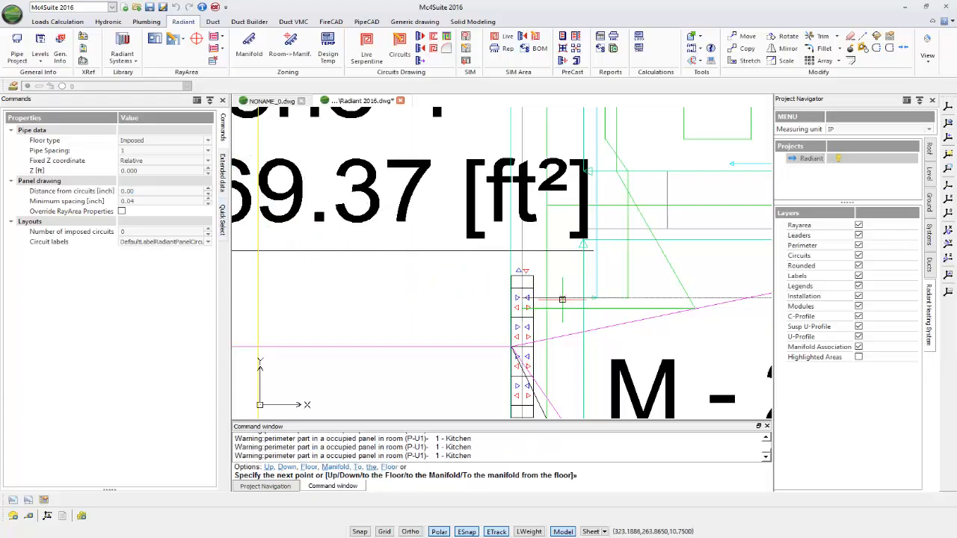
key("Escape")
scroll(592, 251, "down", 4)
scroll(606, 246, "down", 3)
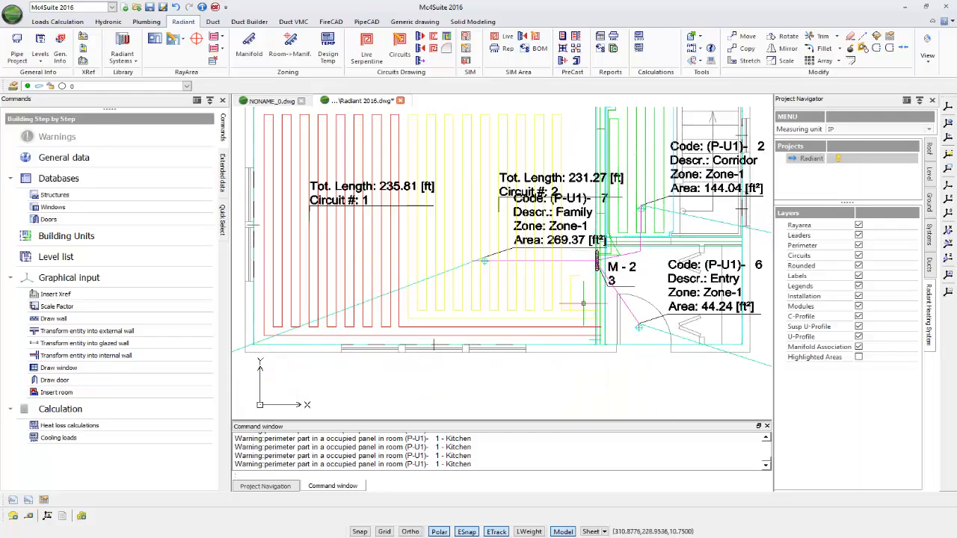
Step: Start a path to the manifold from the Family room's path section, with floor type Occupied and distance from circuits 0.08 inch
left_click(420, 48)
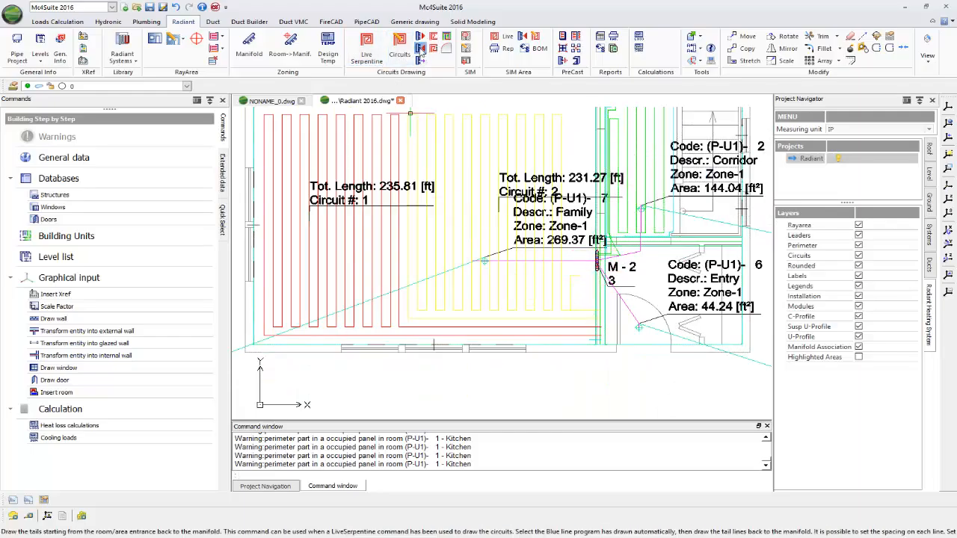
scroll(622, 340, "up", 5)
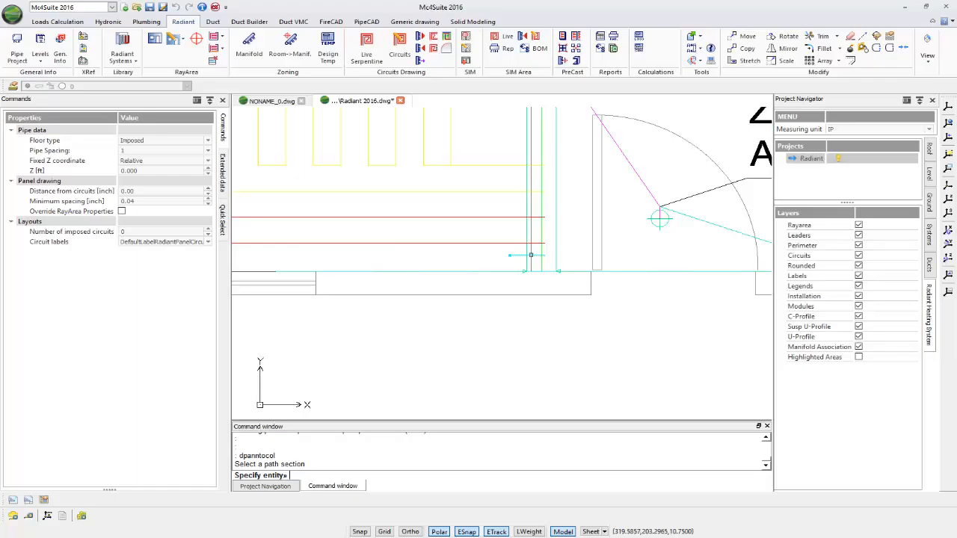
left_click(537, 254)
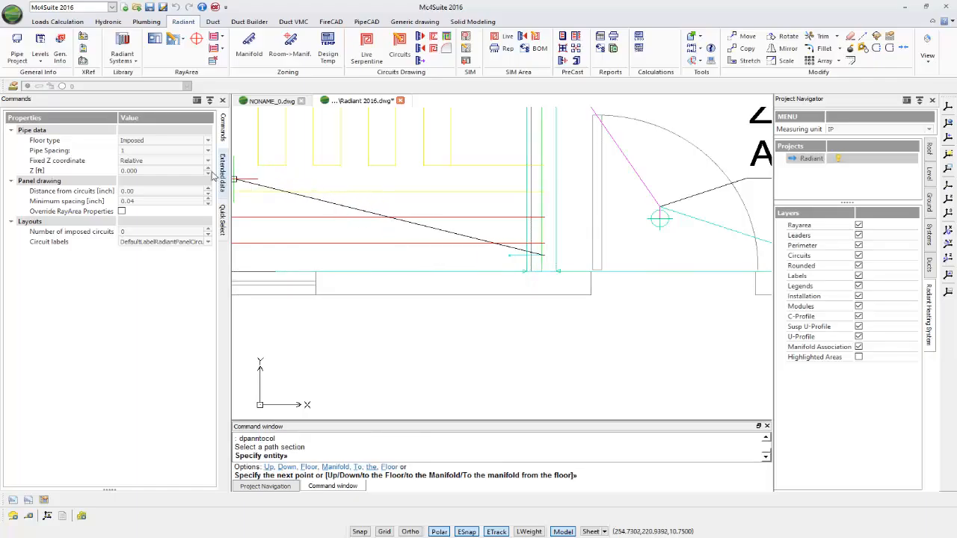
left_click(208, 144)
left_click(149, 151)
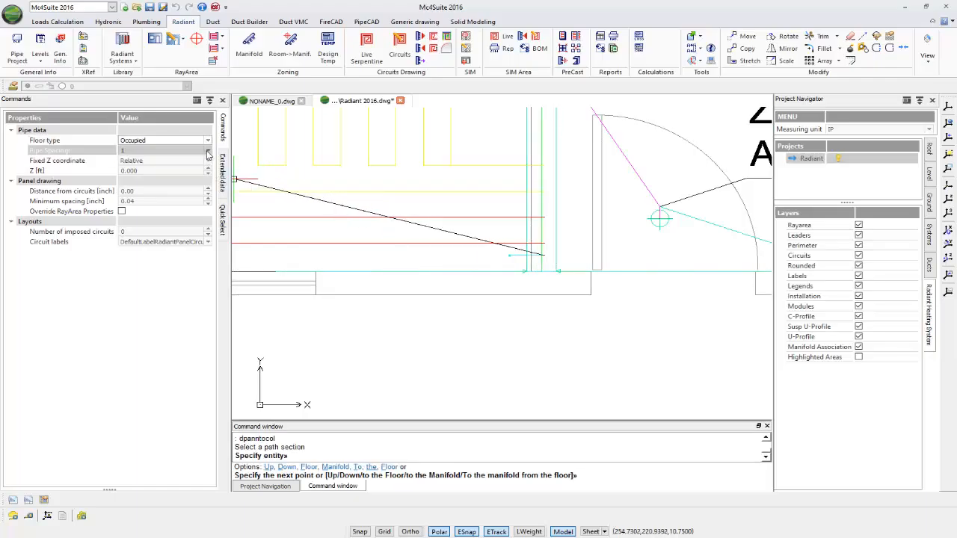
left_click(208, 188)
left_click(209, 189)
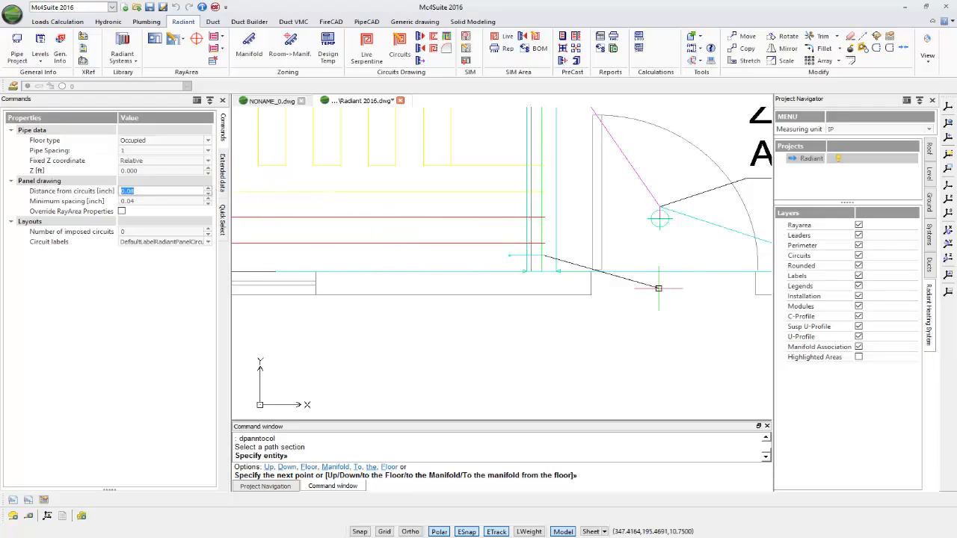
Step: Run the Family path across the Entry to its far wall and up along that wall, level with manifold M - 2
scroll(686, 311, "down", 2)
middle_click_drag(722, 311, 487, 311)
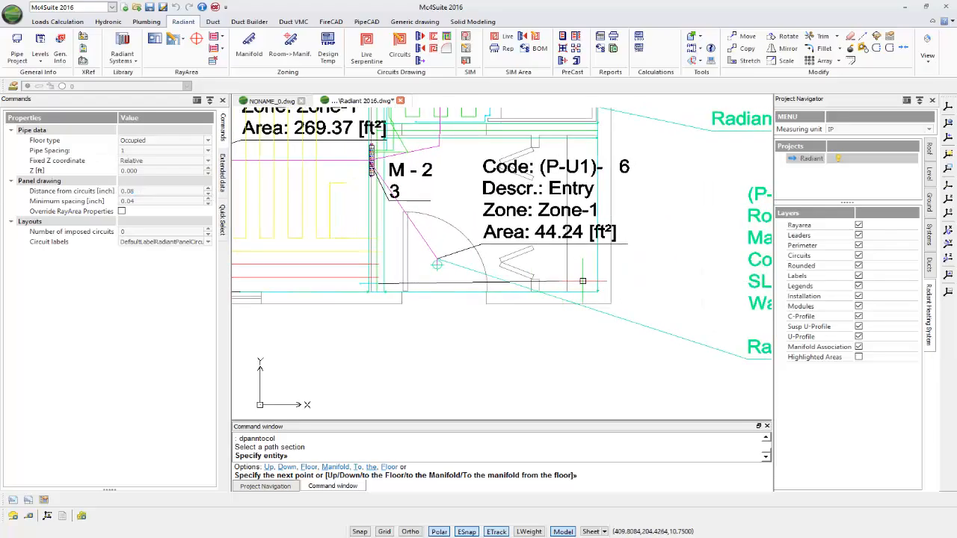
left_click(582, 281)
scroll(363, 162, "up", 4)
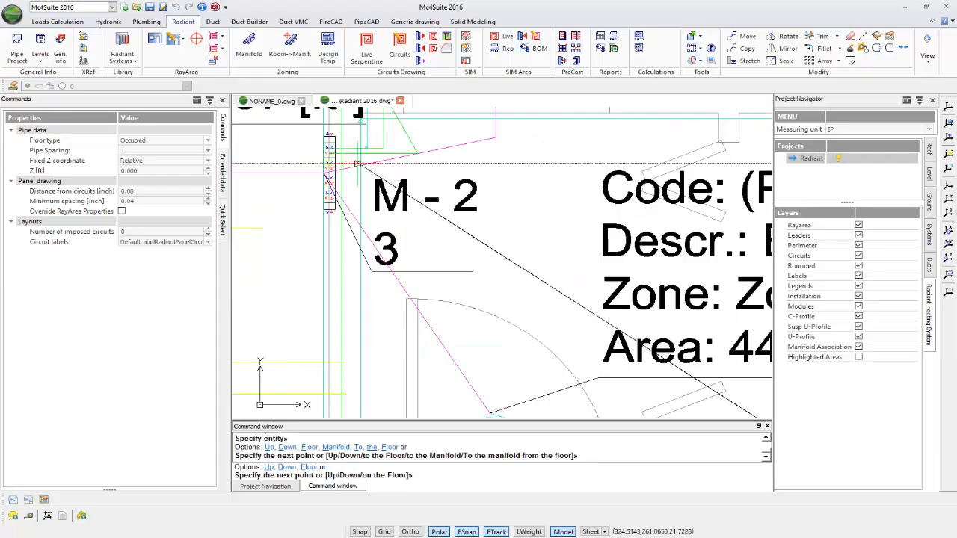
middle_click_drag(754, 167, 524, 163)
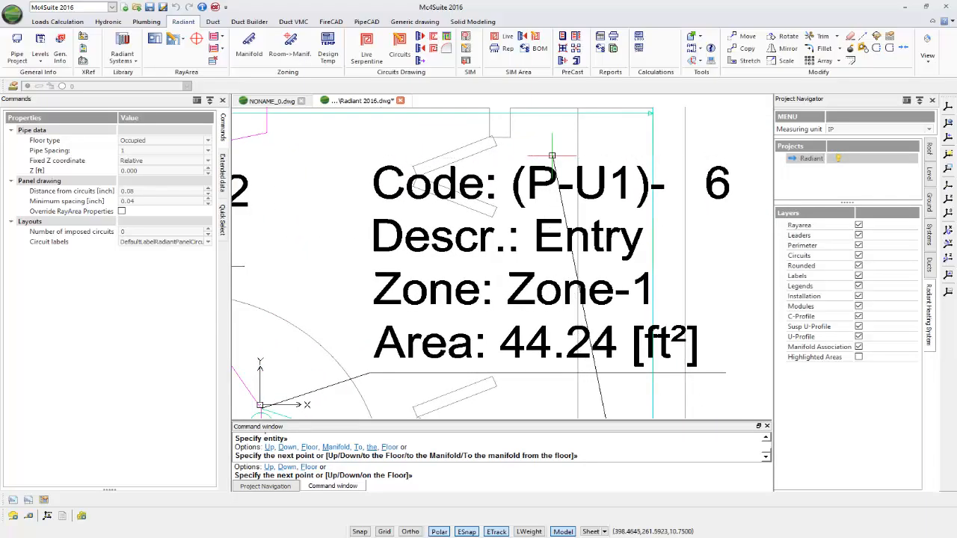
left_click(617, 158)
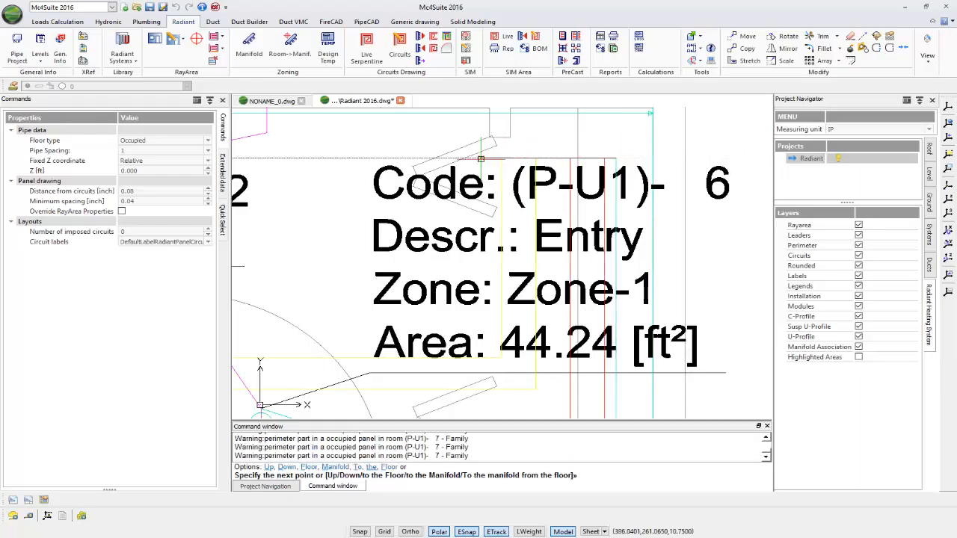
Step: Set the floor type to Imposed and distance from circuits to 0.00, connect the Family path to manifold M - 2 and end it
left_click(208, 142)
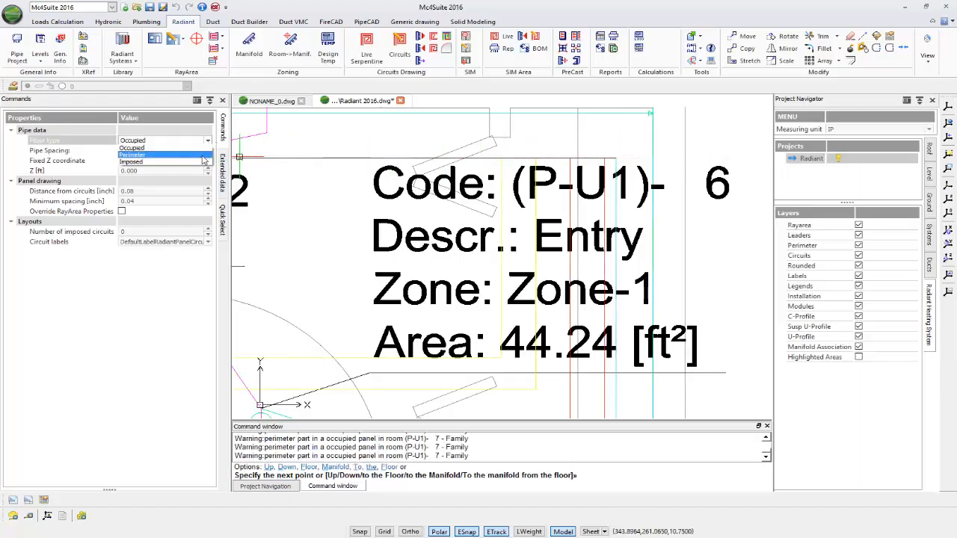
left_click(200, 161)
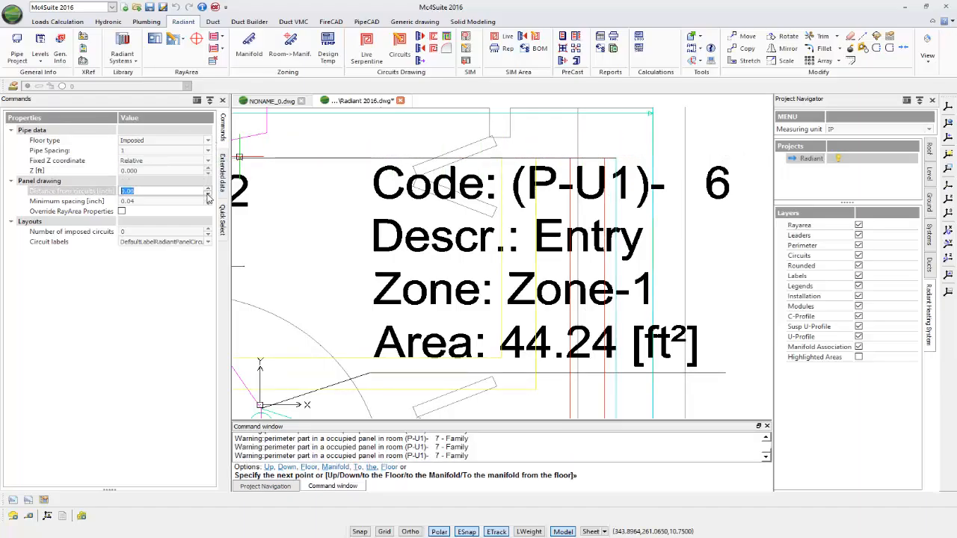
mouse_move(242, 164)
middle_mouse_down()
mouse_move(582, 197)
mouse_move(593, 142)
middle_mouse_up()
scroll(449, 140, "up", 3)
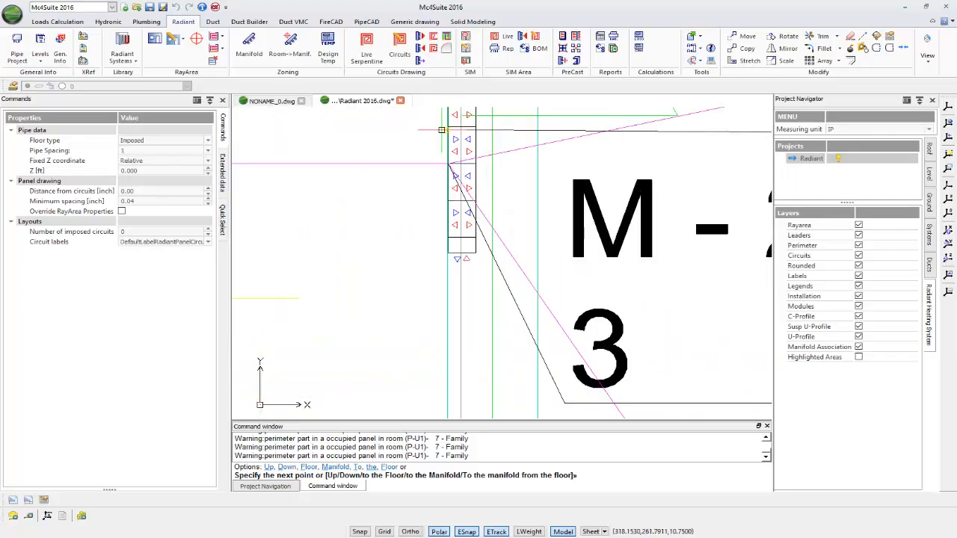
left_click(462, 139)
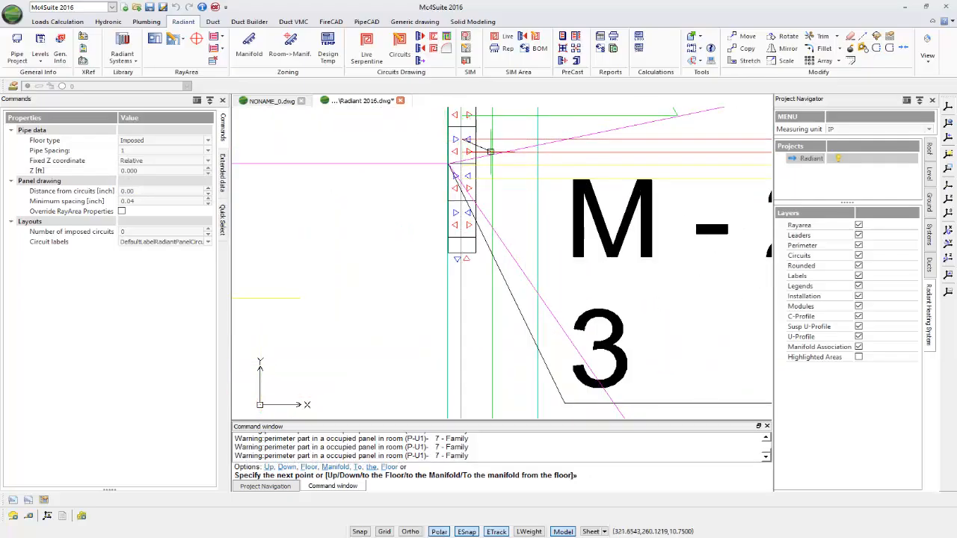
key("Escape")
Step: Examine manifold M - 1, its label and the circuits of the rooms around it
scroll(607, 174, "down", 3)
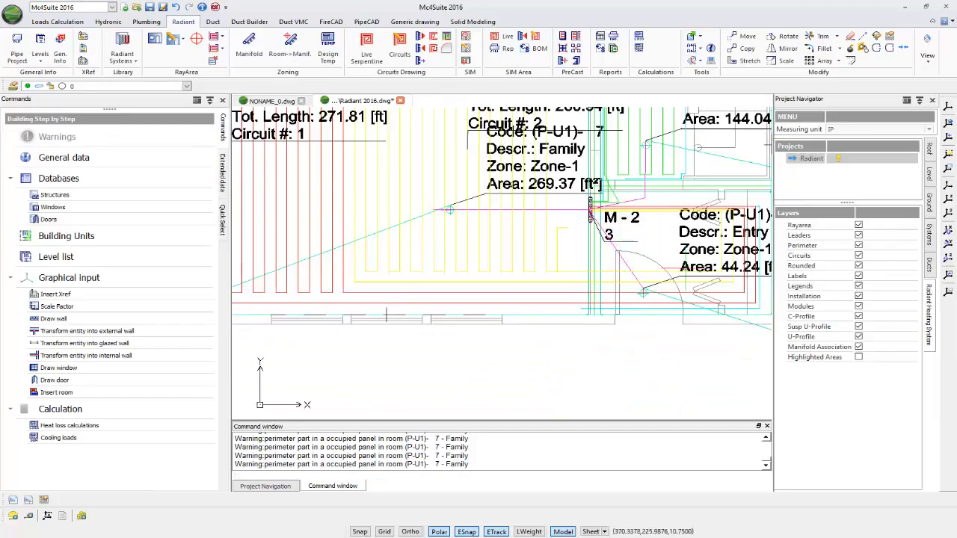
middle_click_drag(660, 233, 638, 392)
middle_click_drag(566, 114, 572, 334)
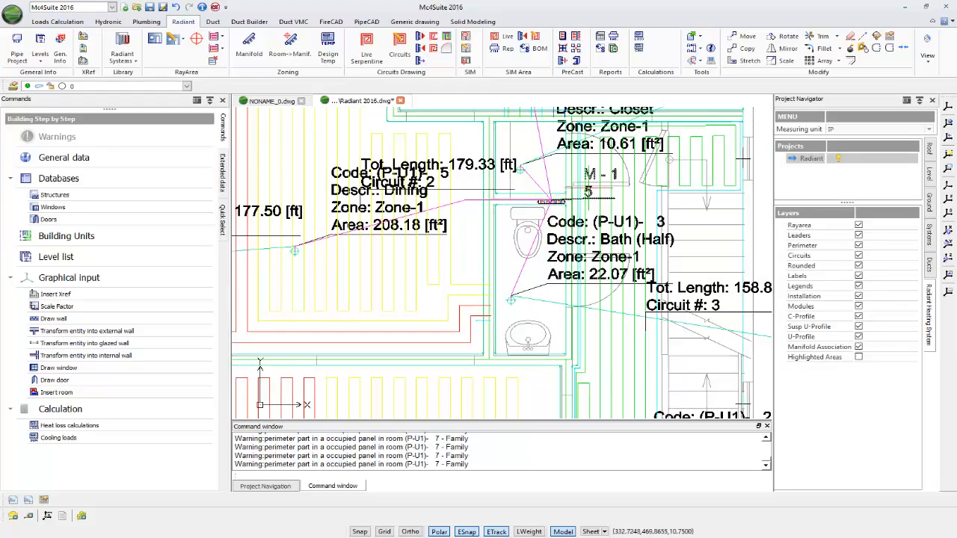
scroll(575, 201, "up", 3)
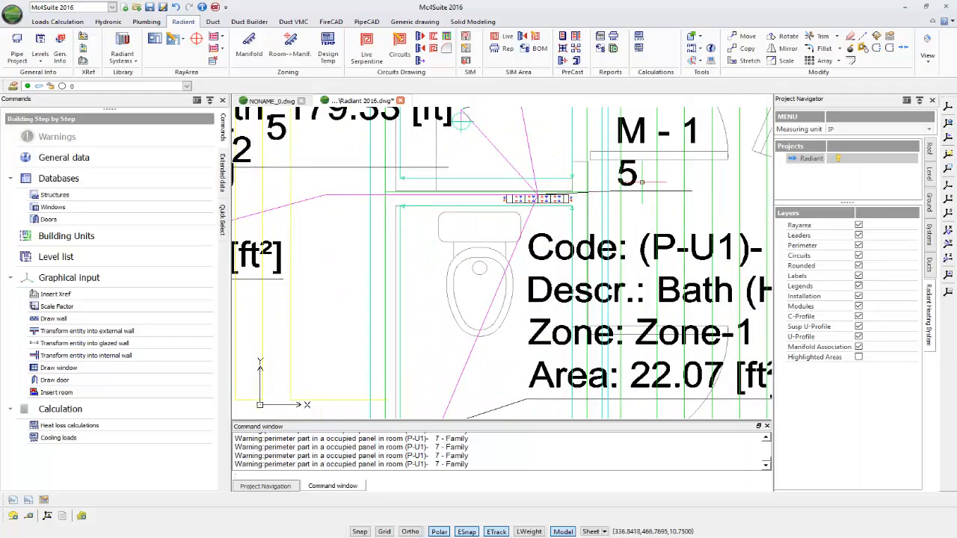
left_click(634, 192)
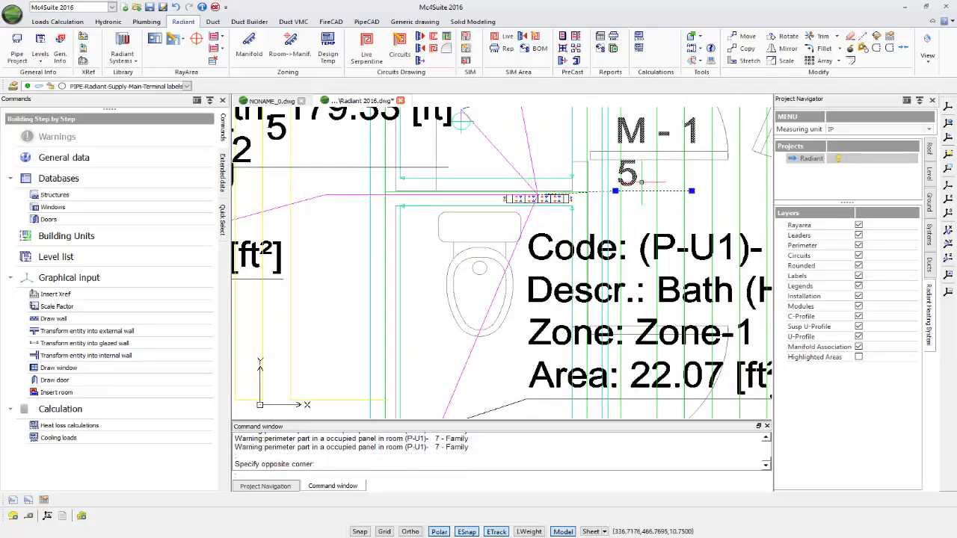
key("Escape")
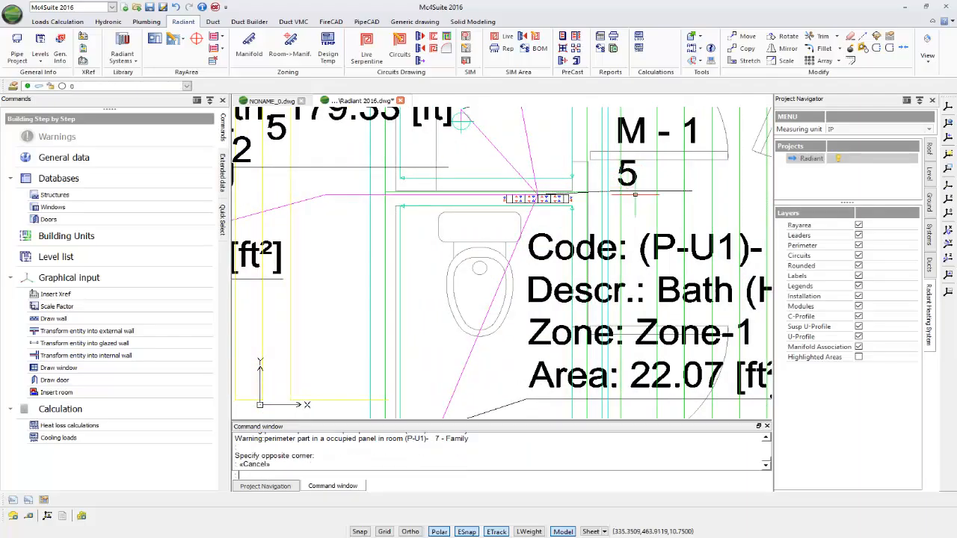
scroll(635, 202, "down", 2)
key("Escape")
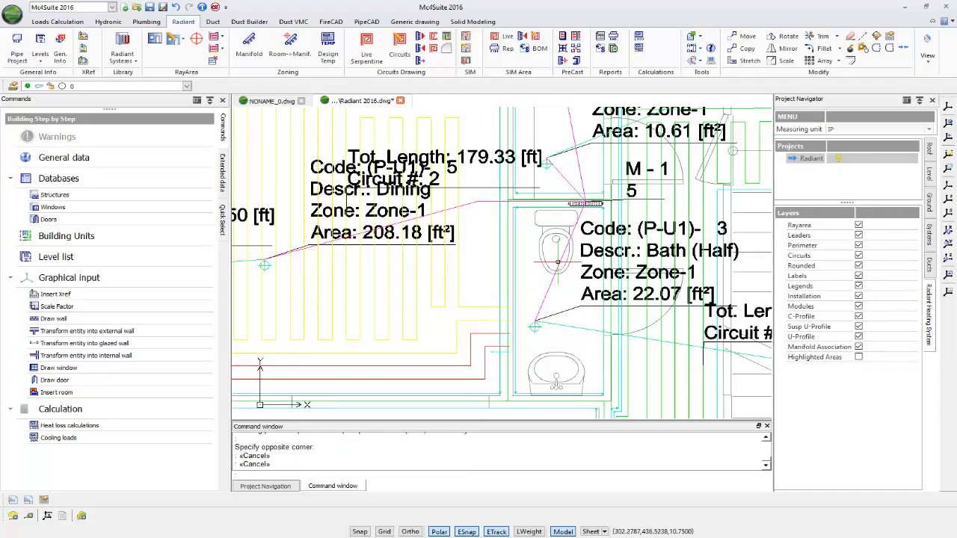
middle_click_drag(581, 167, 568, 329)
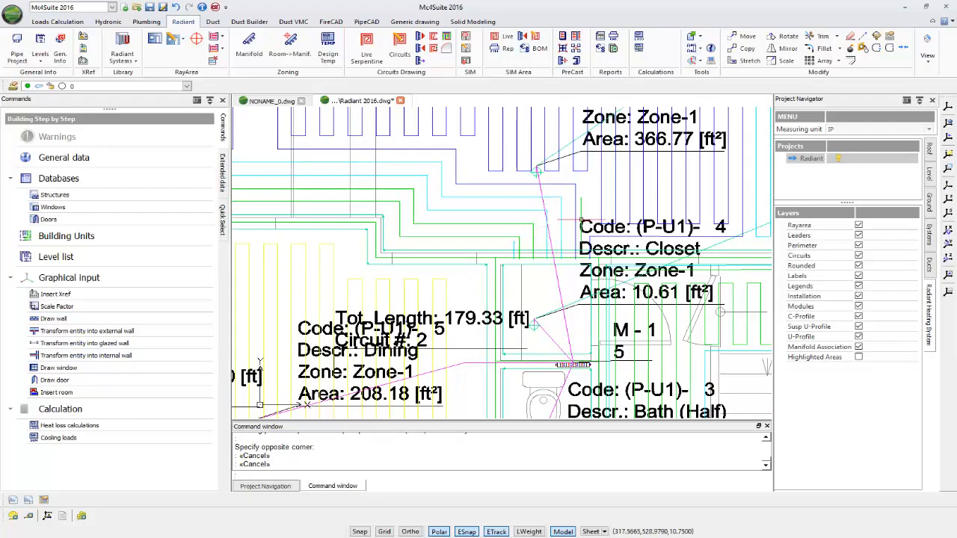
Step: Set the number of exits of manifold M - 1 to 5 and apply the change
middle_click_drag(571, 314, 551, 237)
scroll(556, 291, "up", 4)
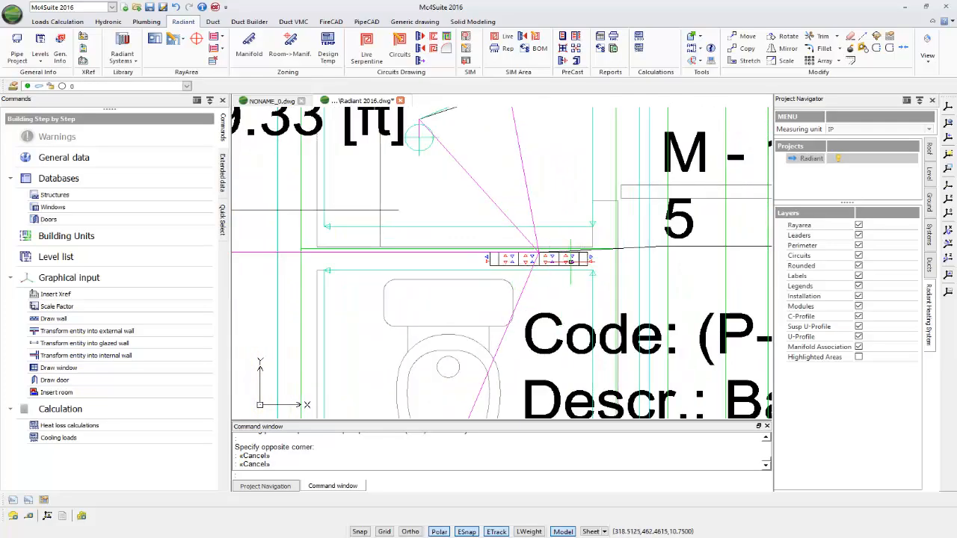
left_click(568, 258)
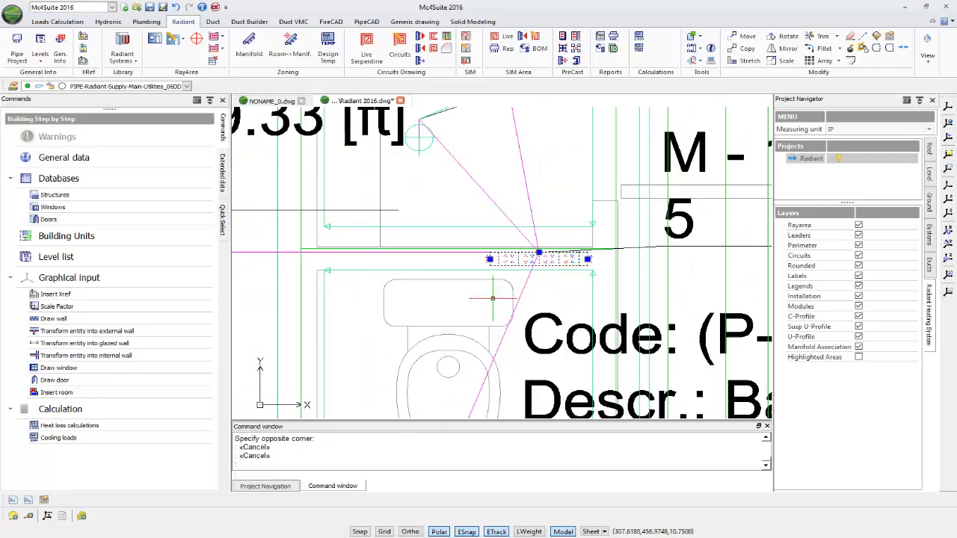
left_click(223, 171)
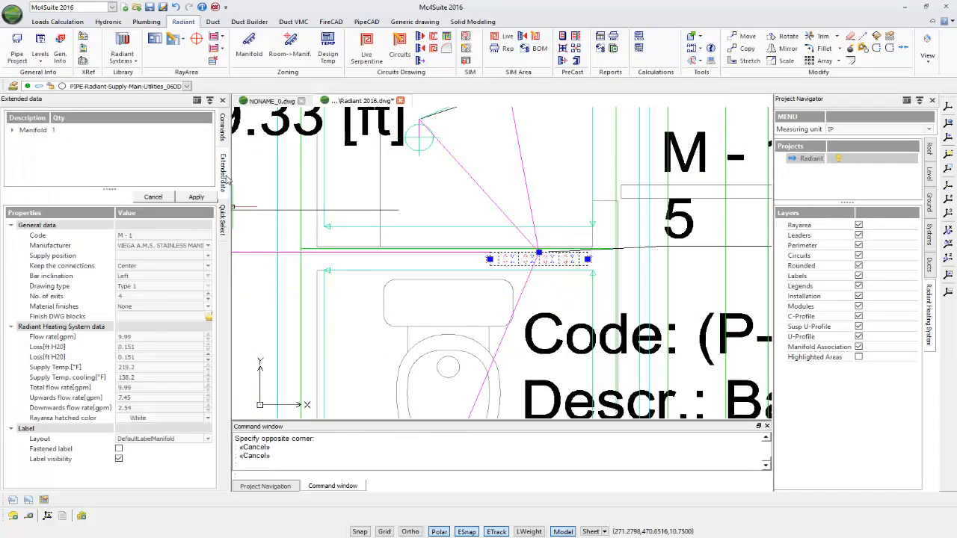
left_click(209, 296)
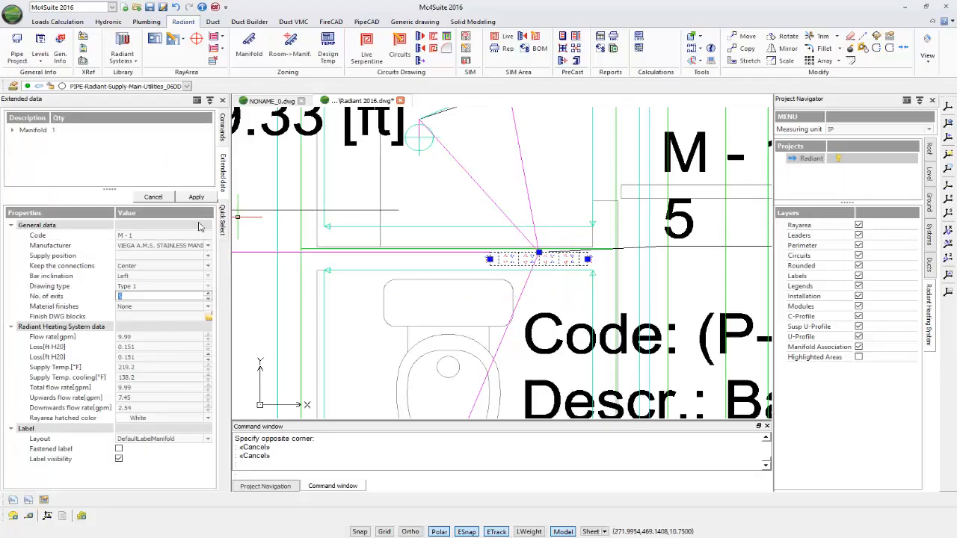
left_click(196, 197)
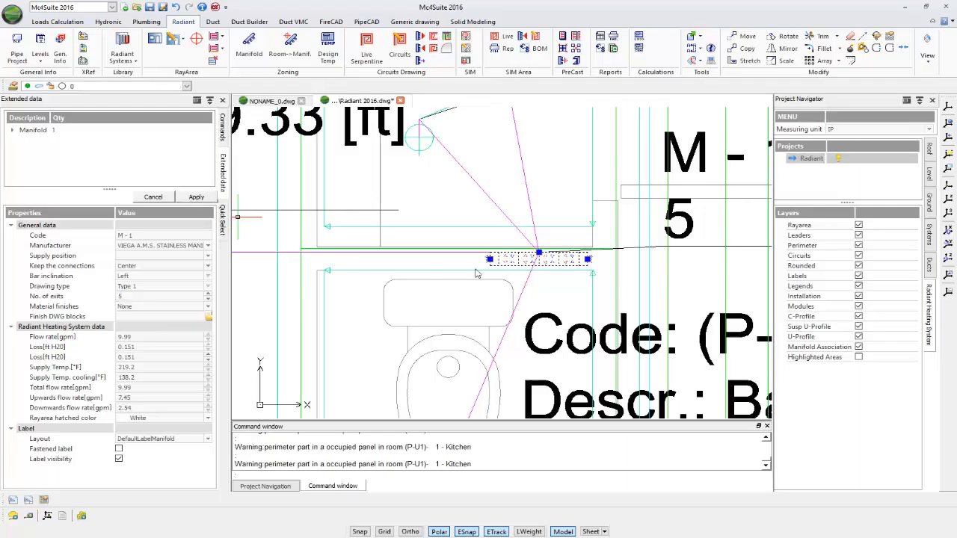
key("Escape")
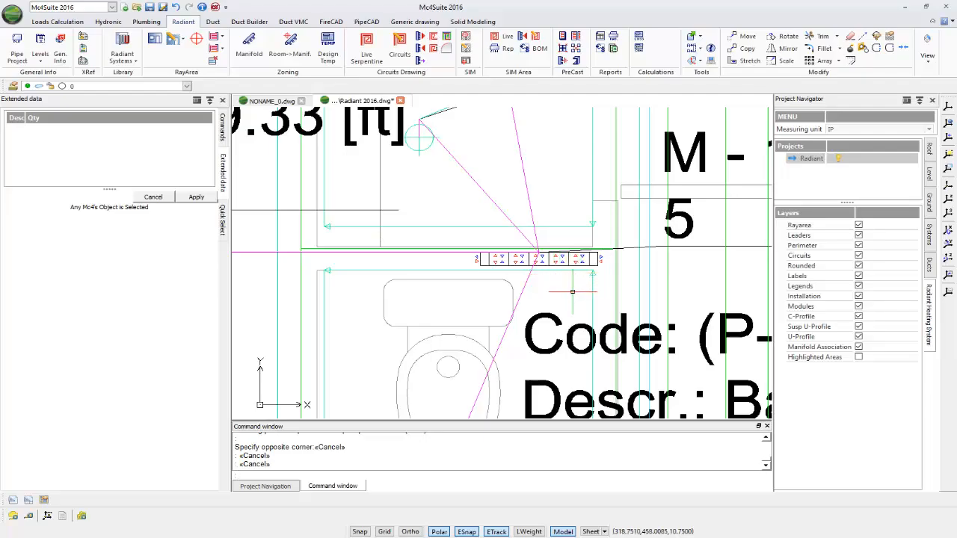
Step: Start an Occupied path to the manifold from the Kitchen's path section, with distance from circuits 0.08 inch, and run it down through the Closet
scroll(571, 292, "down", 3)
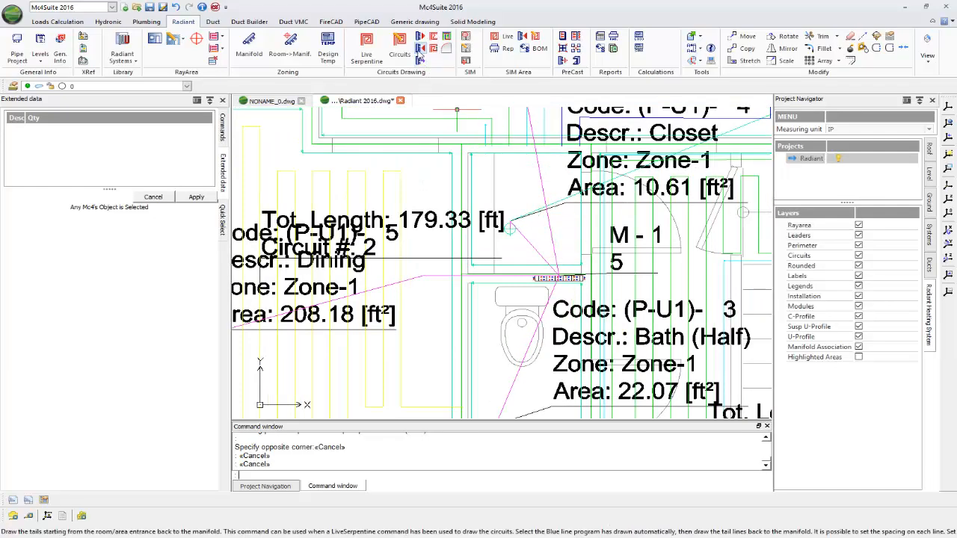
left_click(420, 47)
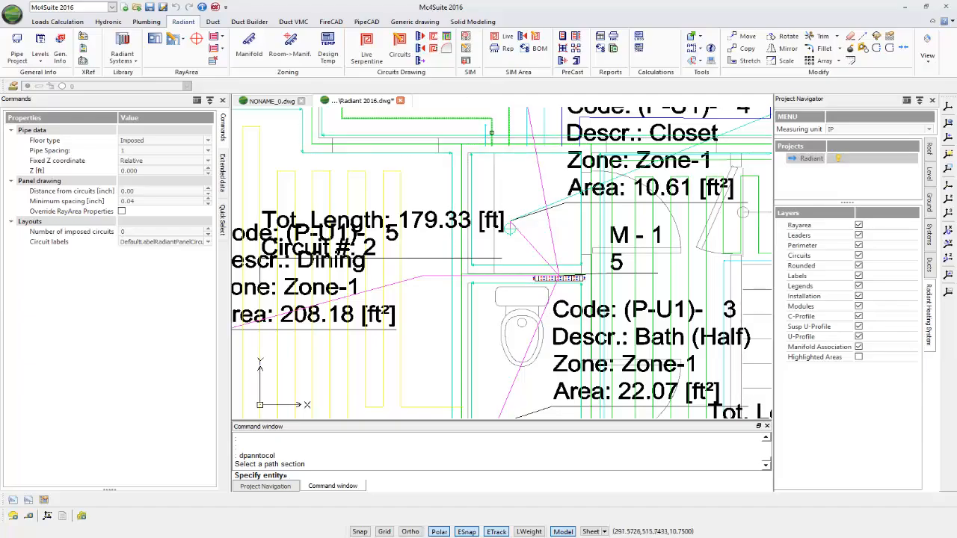
left_click(208, 141)
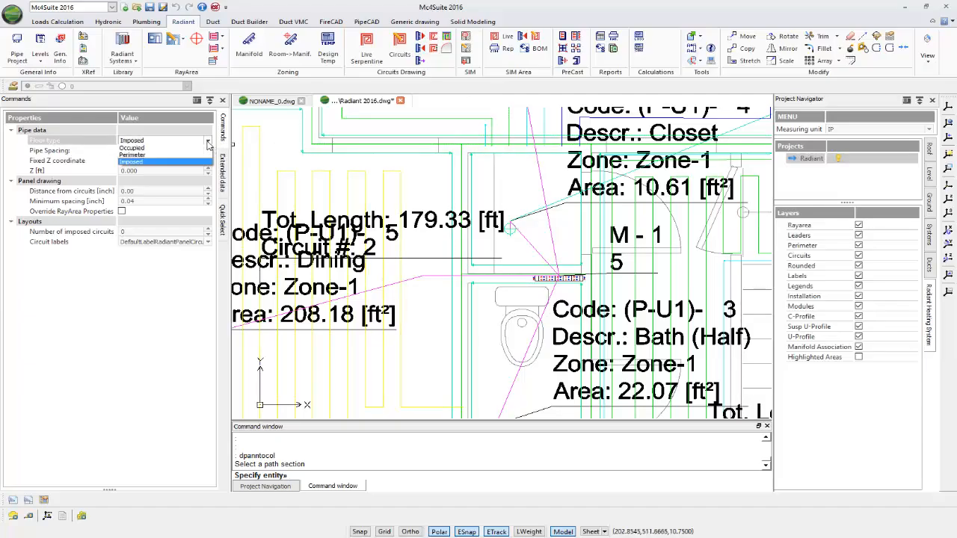
left_click(206, 152)
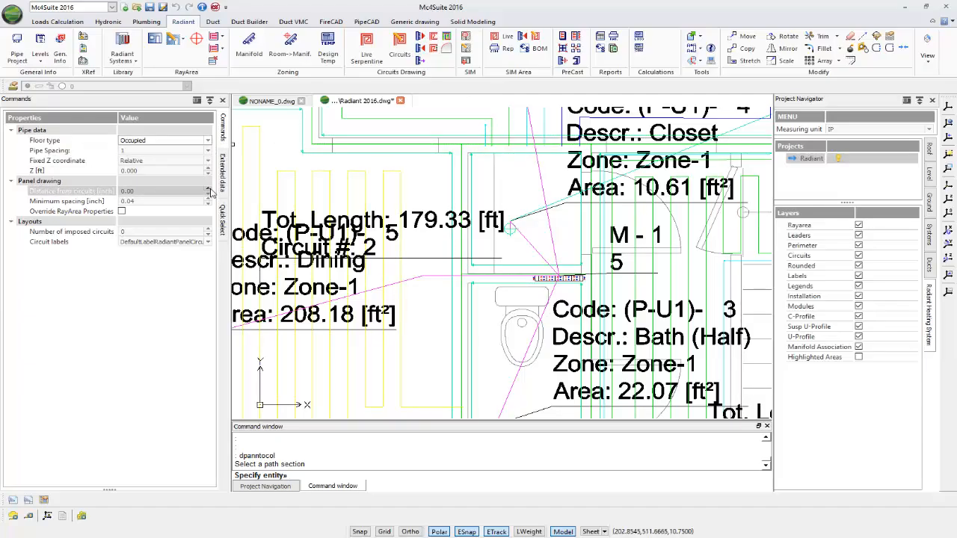
left_click(485, 126)
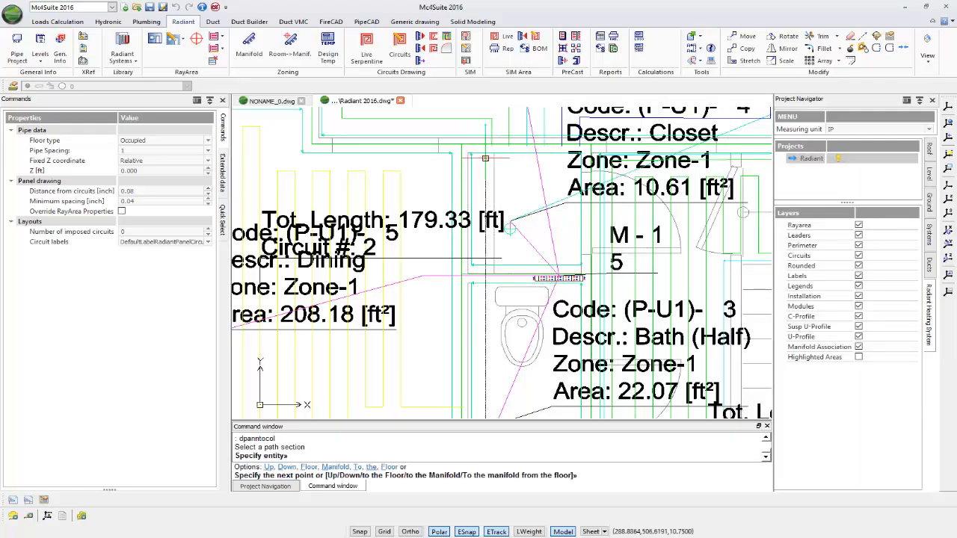
scroll(490, 252, "up", 3)
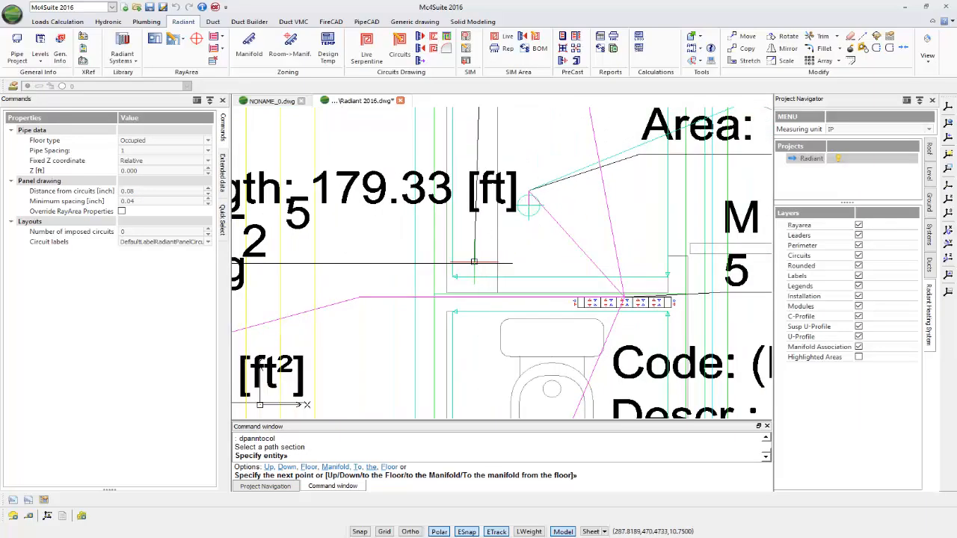
left_click(480, 258)
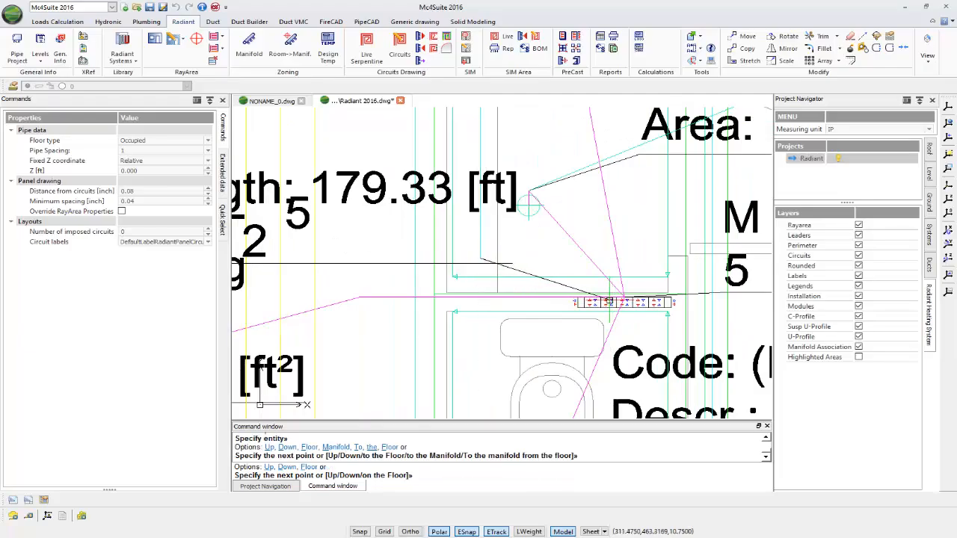
Step: Route the Kitchen path beside manifold M - 1, set floor type Imposed and distance from circuits 0.00, connect it to the manifold and end it
left_click(589, 260)
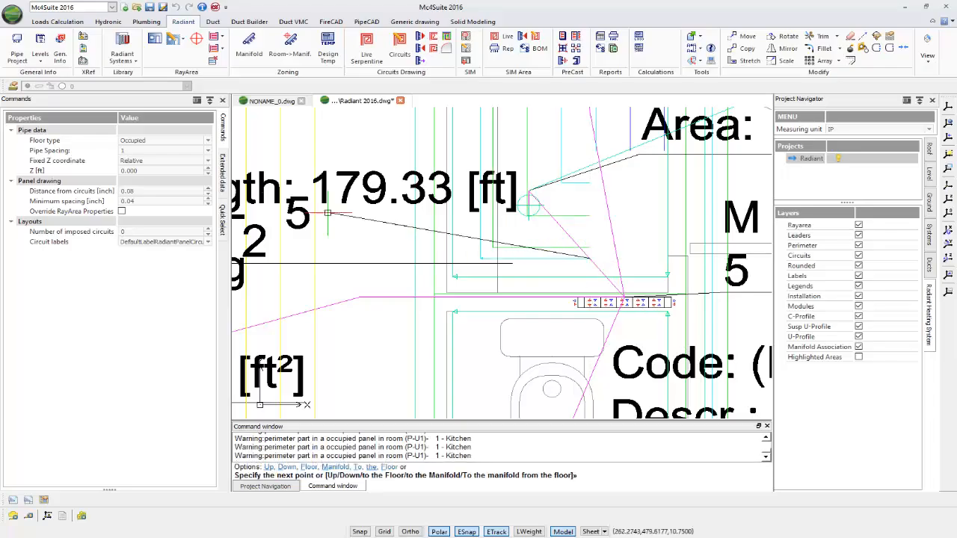
left_click(207, 140)
left_click(207, 141)
left_click(149, 159)
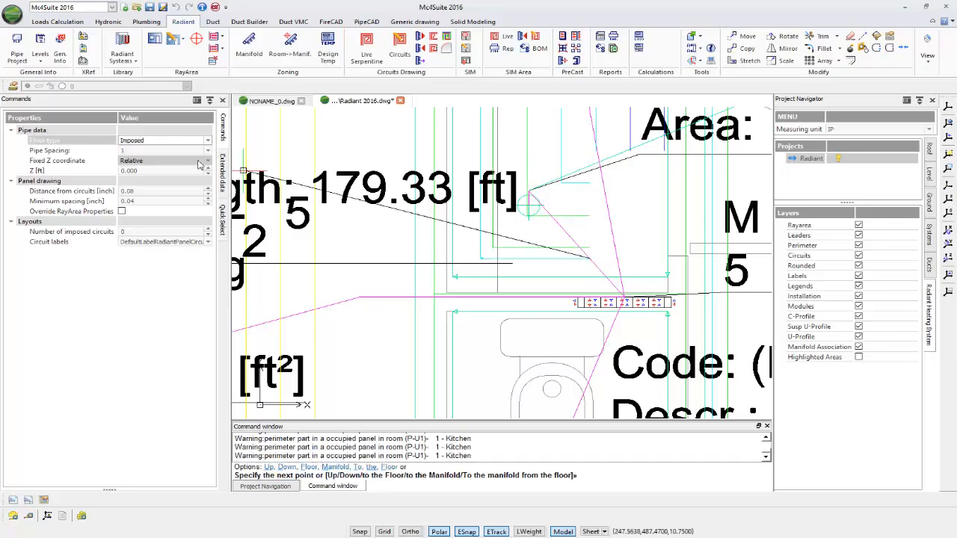
left_click(201, 191)
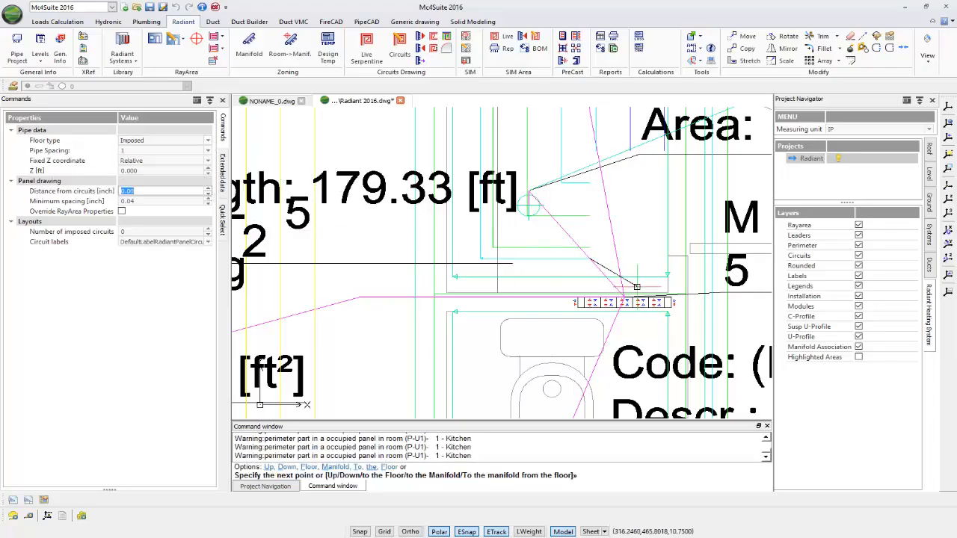
left_click(589, 302)
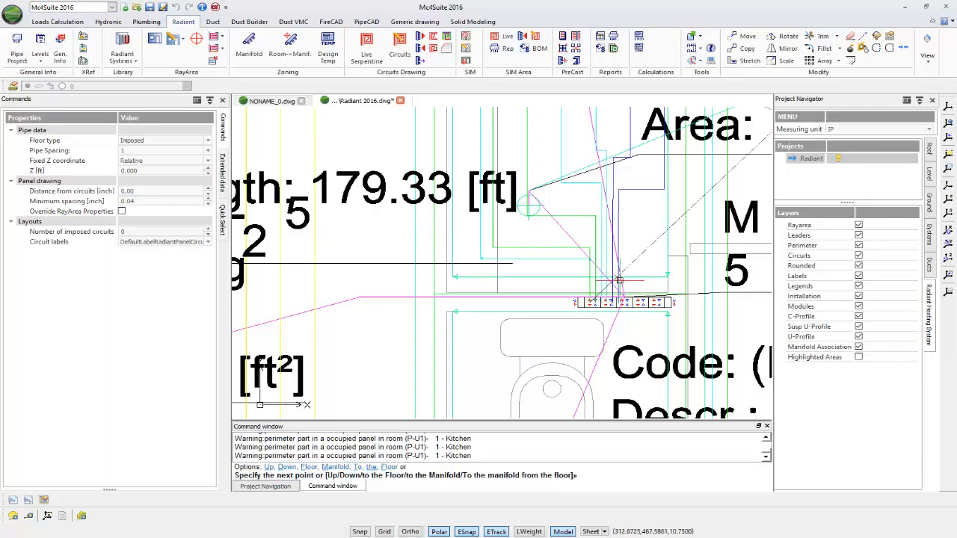
key("Return")
scroll(645, 259, "down", 3)
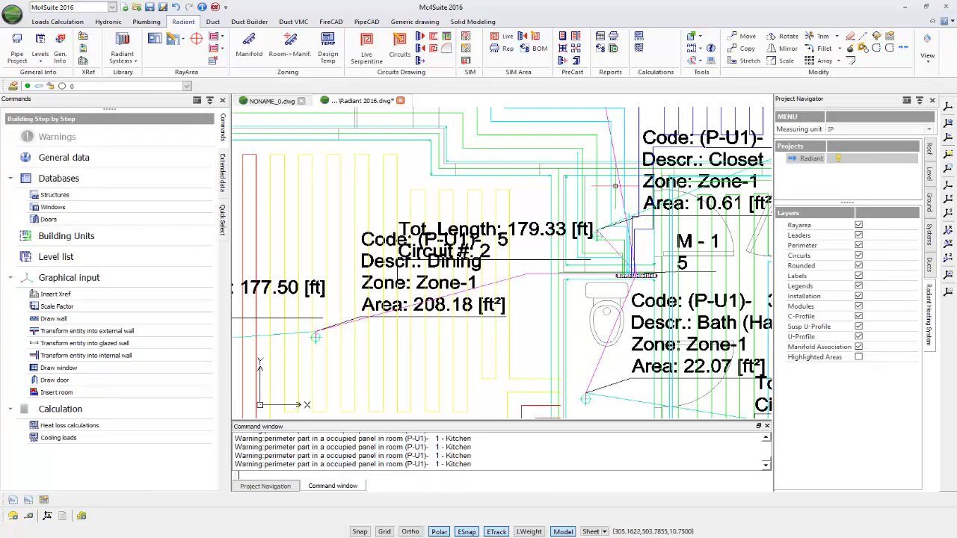
Step: Start an Occupied path to the manifold from the Dining room's path section, with distance from circuits 0.08 inch, and run it across the half bath
middle_click_drag(619, 306, 617, 221)
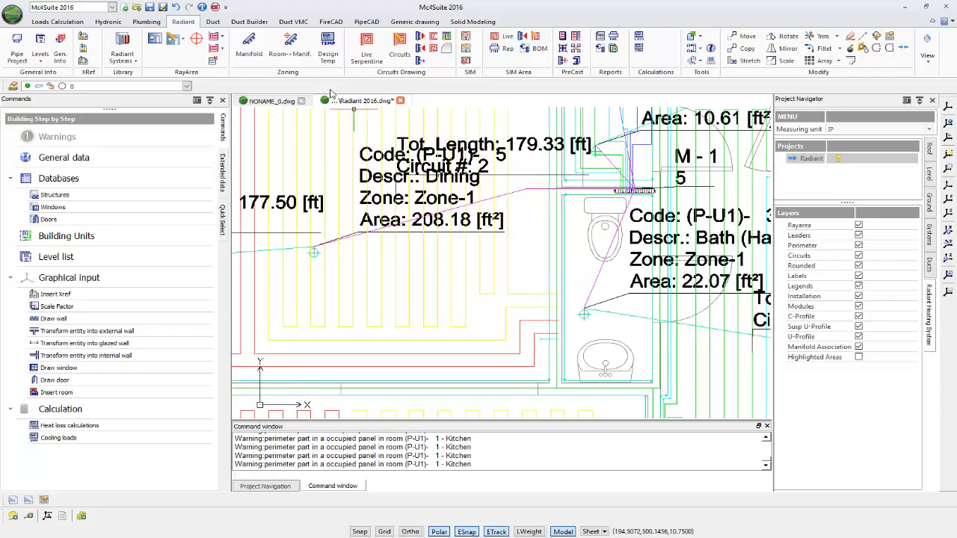
left_click(420, 48)
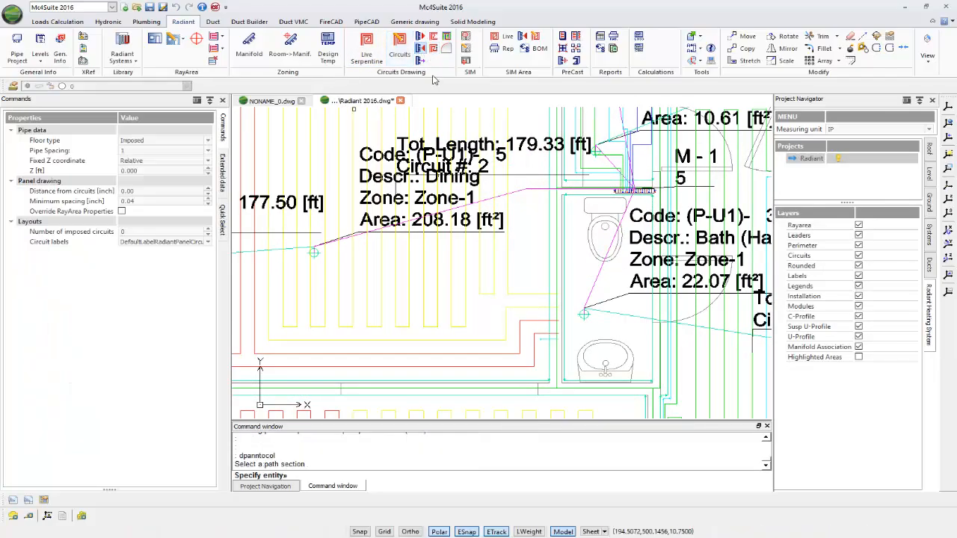
left_click(546, 339)
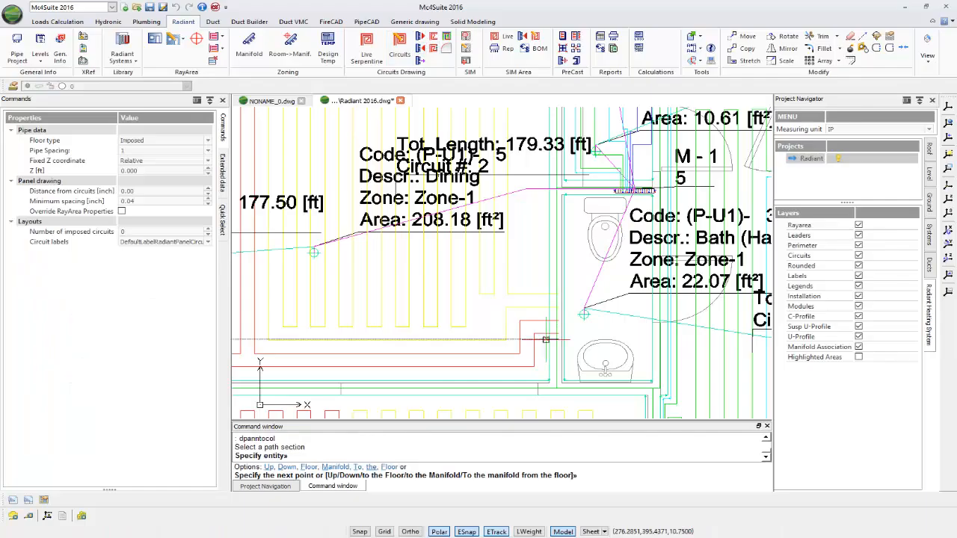
left_click(209, 141)
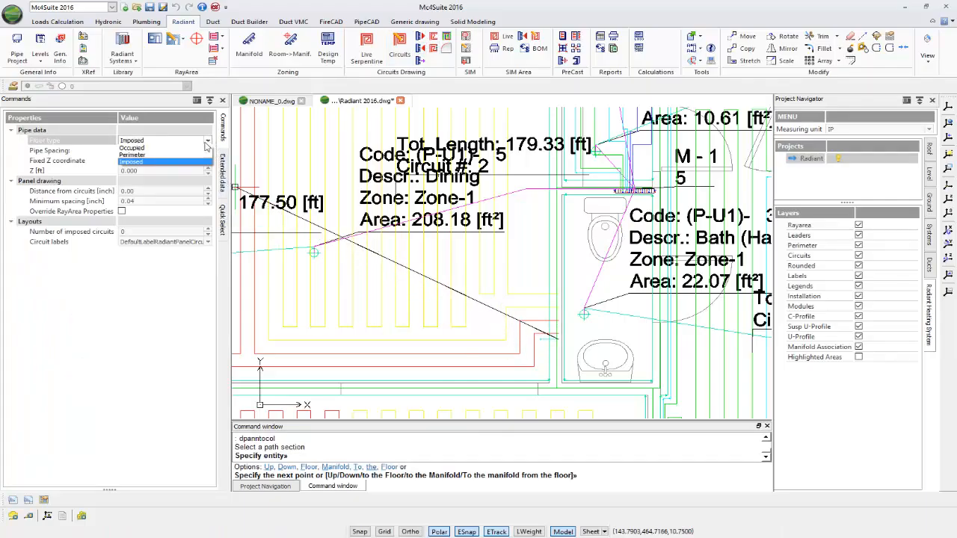
left_click(160, 150)
left_click(208, 193)
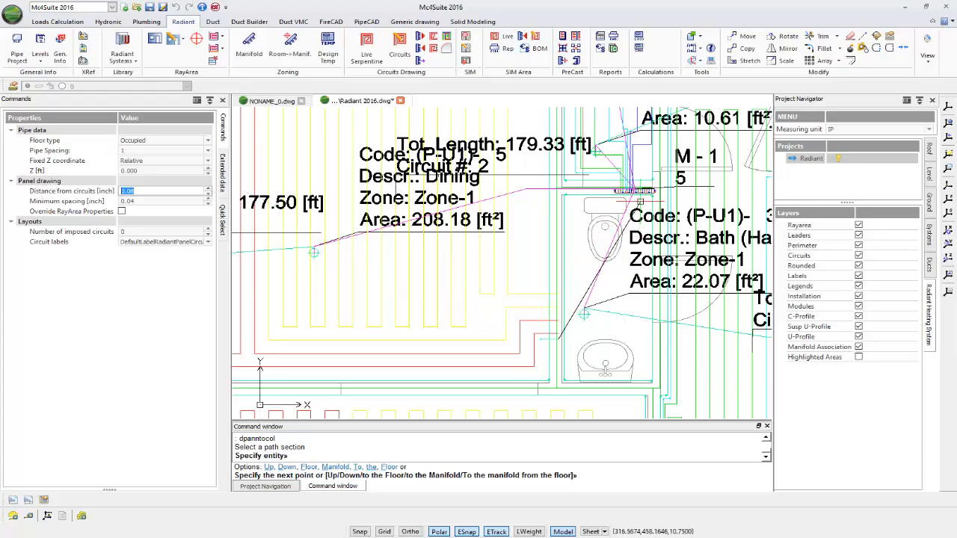
scroll(676, 200, "up", 3)
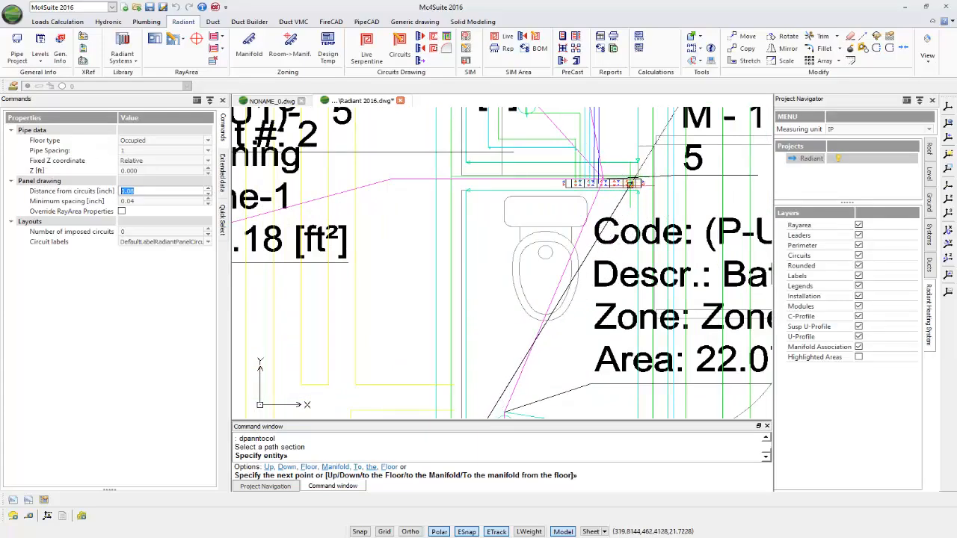
middle_click_drag(636, 401, 647, 244)
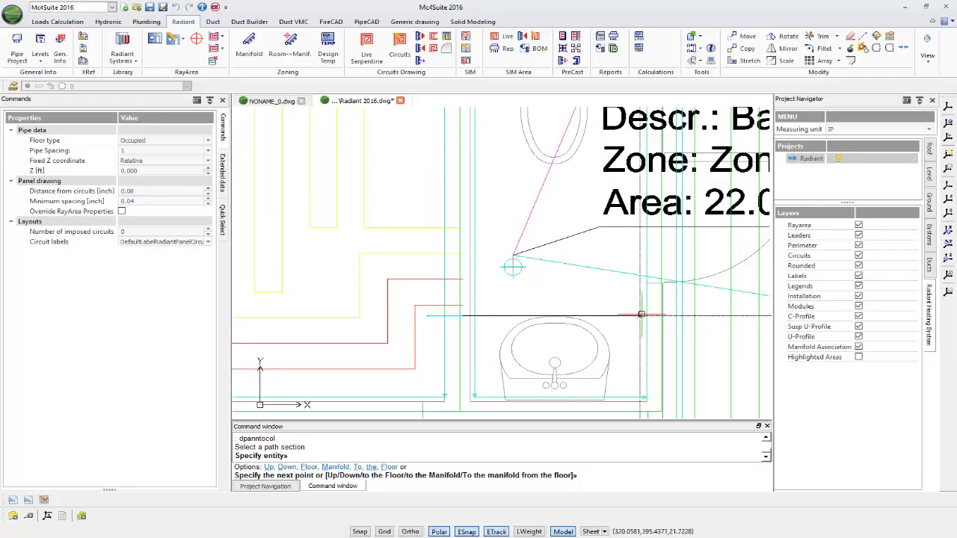
left_click(640, 315)
Step: Set the floor type to Imposed and distance from circuits to 0.00, connect the Dining path to manifold M - 1 and end it
left_click(209, 142)
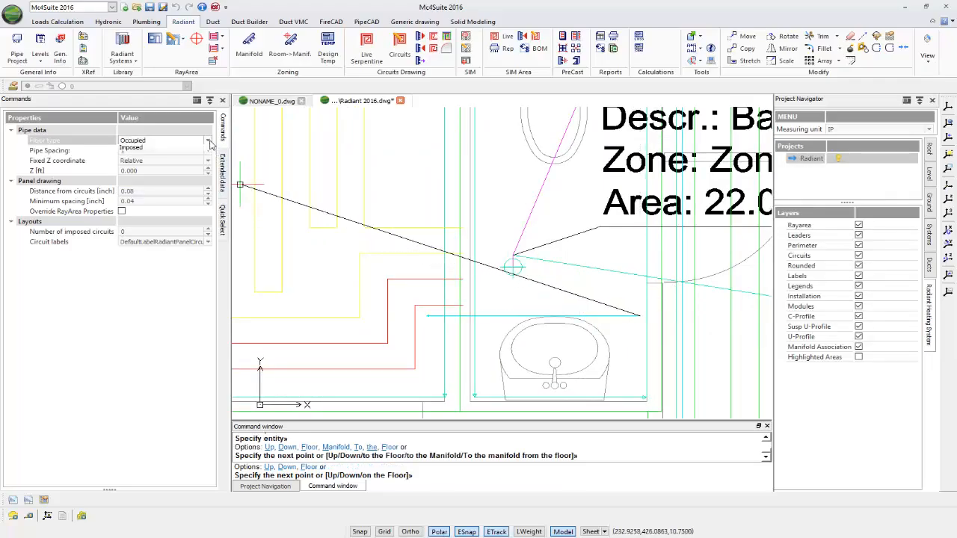
left_click(142, 148)
left_click(208, 195)
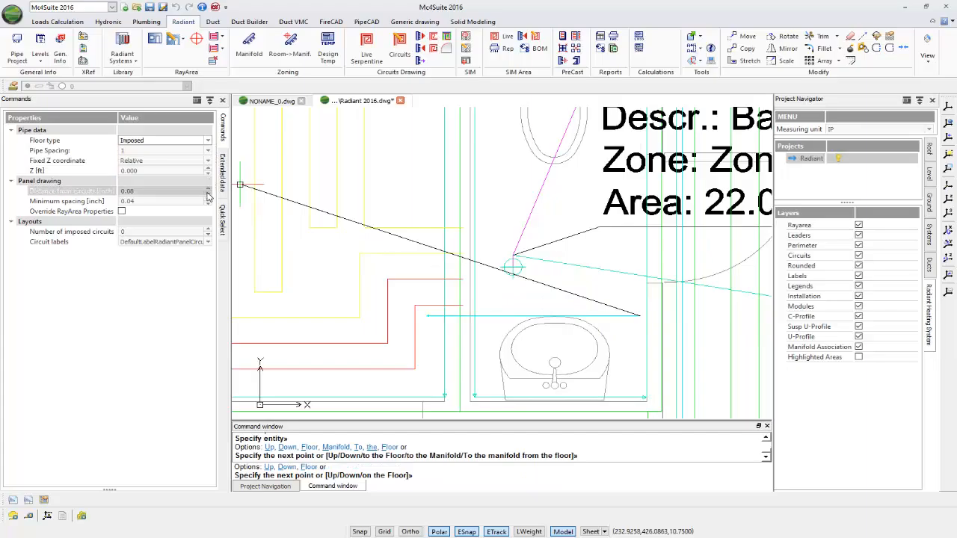
middle_click_drag(654, 140, 638, 317)
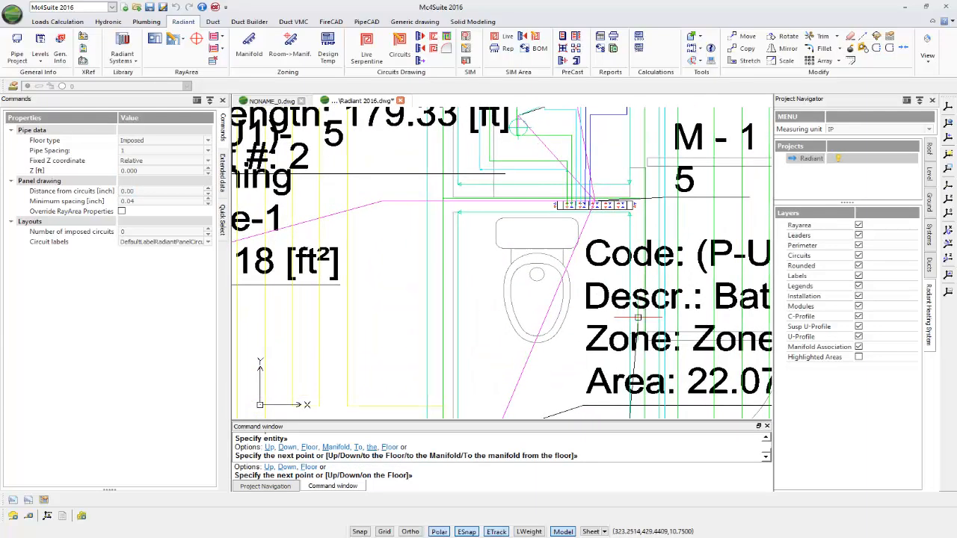
left_click(621, 205)
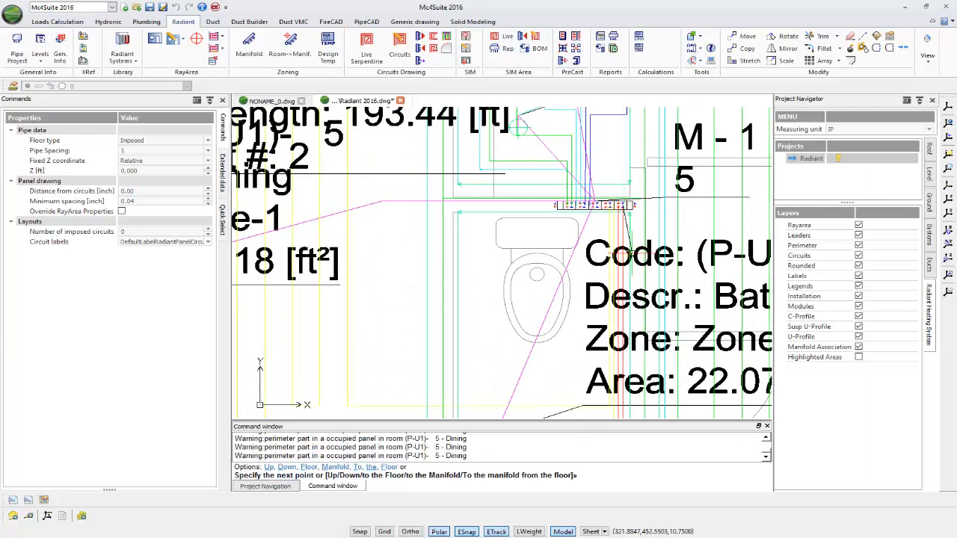
key("Escape")
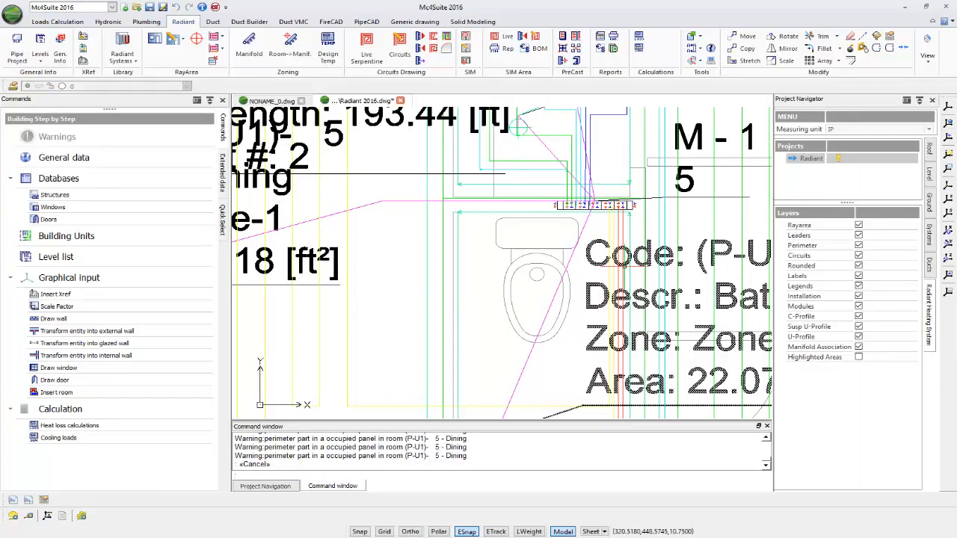
Step: Open the design supply temperature selection, review the heating data of the rooms under manifolds M - 2 and M - 1, and accept it
middle_click(624, 264)
middle_click_drag(633, 284, 672, 237)
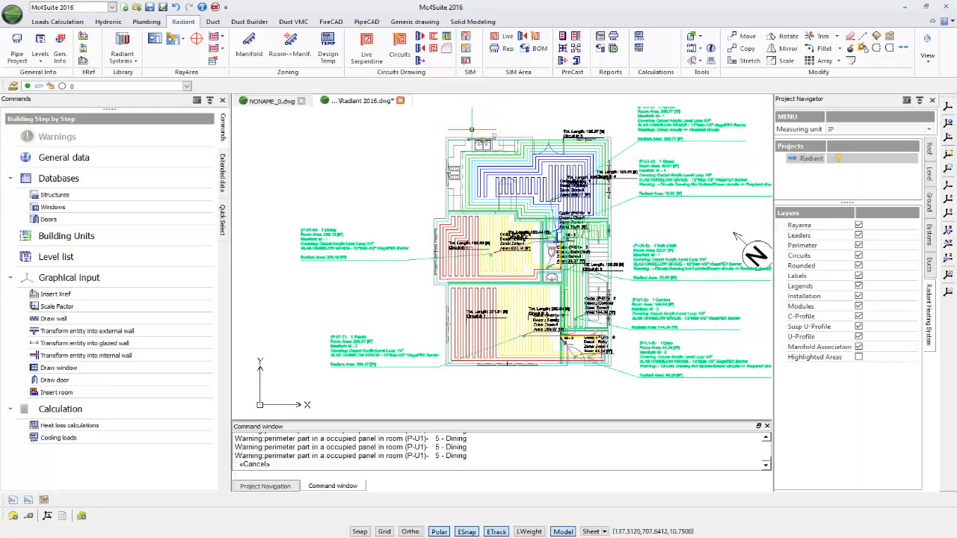
left_click(331, 50)
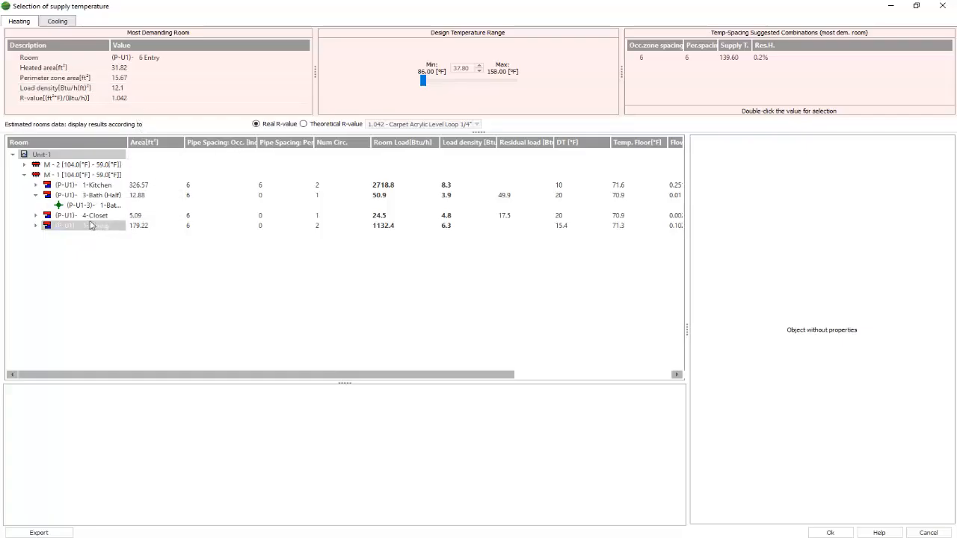
left_click(24, 166)
left_click(93, 184)
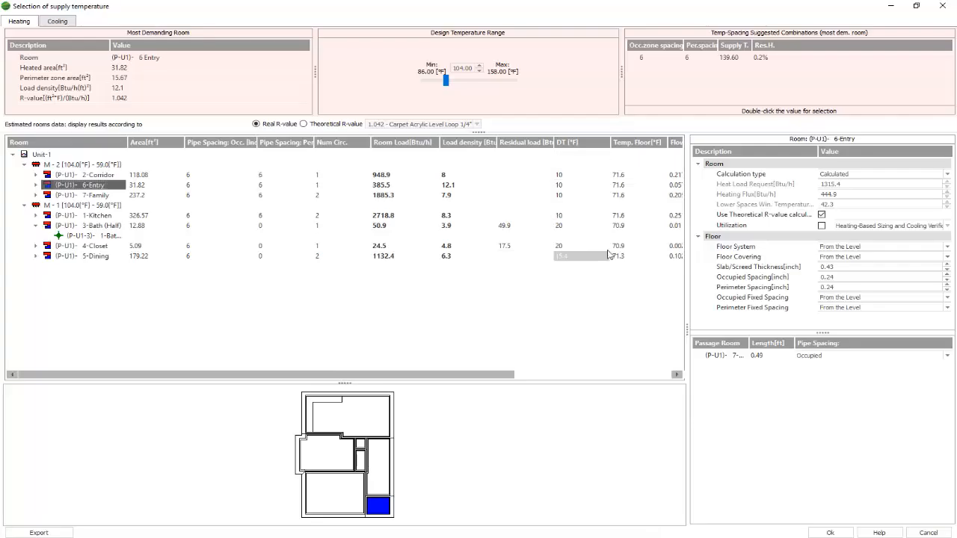
left_click(831, 533)
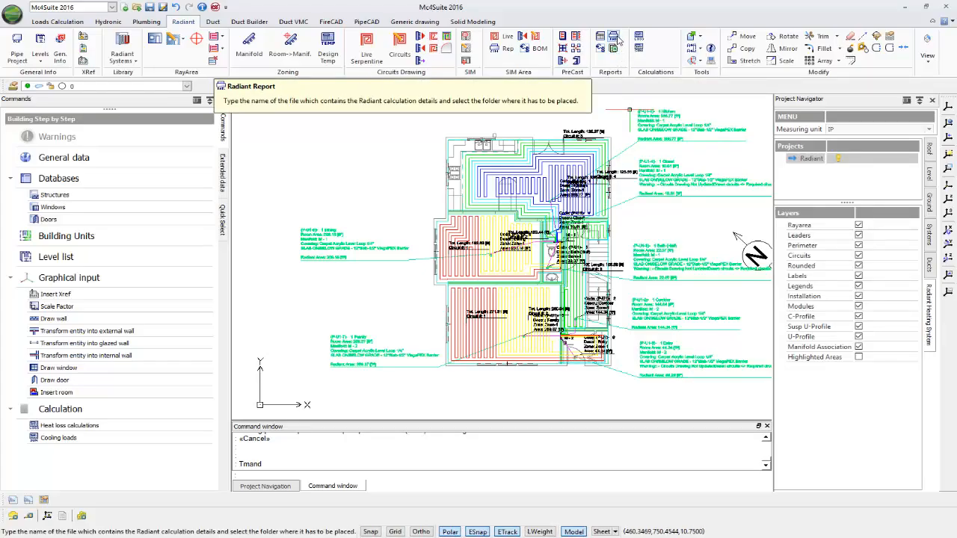
Step: Start a Radiant technical report as a Short report and set its language to English - USA
left_click(617, 38)
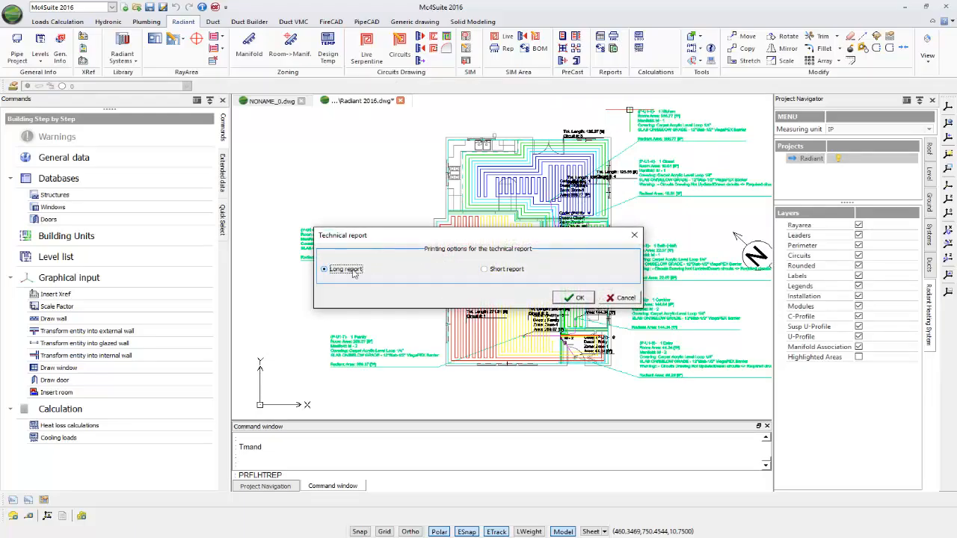
left_click(497, 273)
left_click(575, 298)
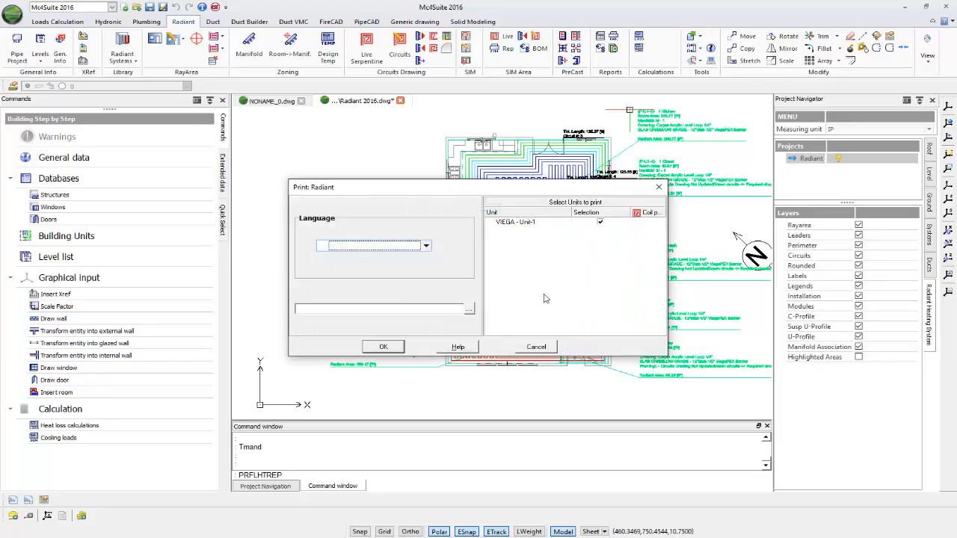
left_click(427, 248)
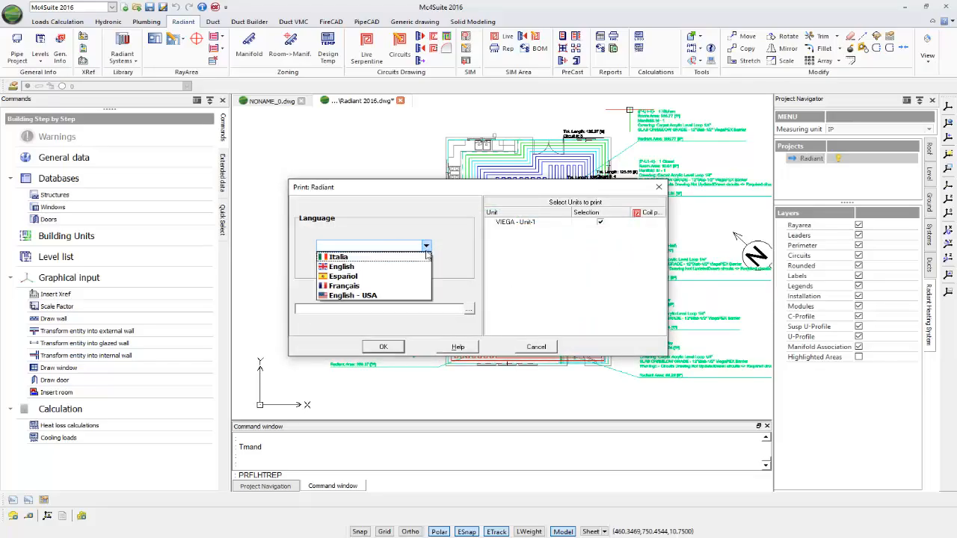
left_click(416, 296)
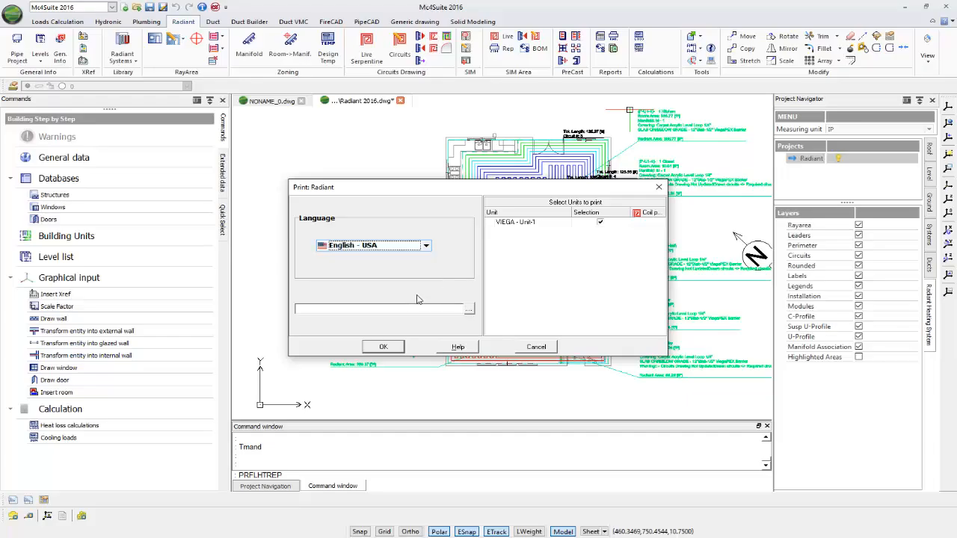
Step: Save the report as an RTF file named Radiant DC on the Desktop and generate it
left_click(470, 310)
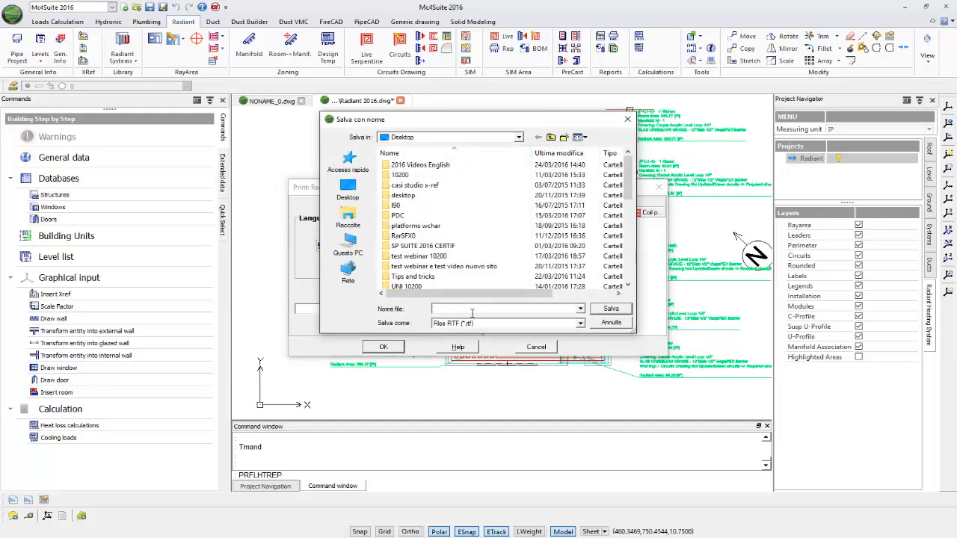
type("Radiant DC")
left_click(609, 310)
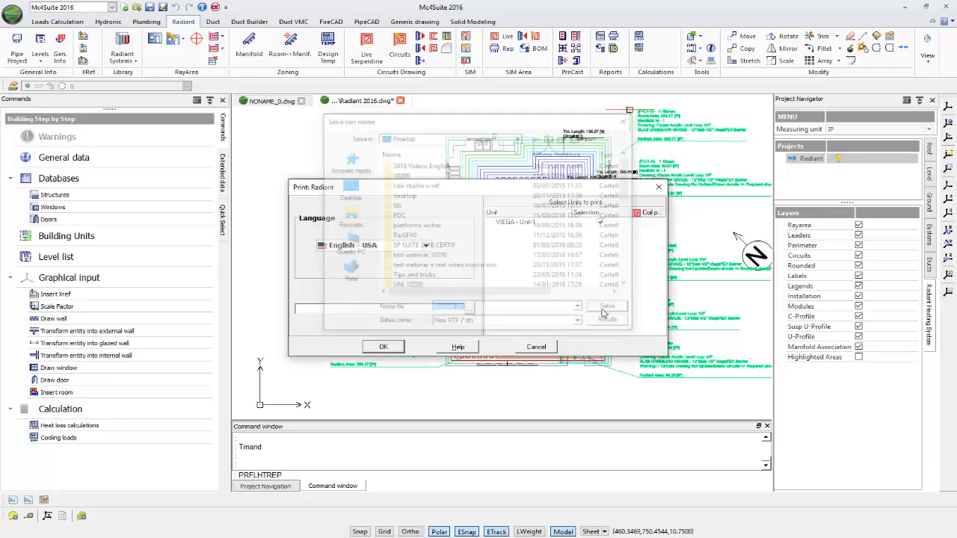
left_click(385, 347)
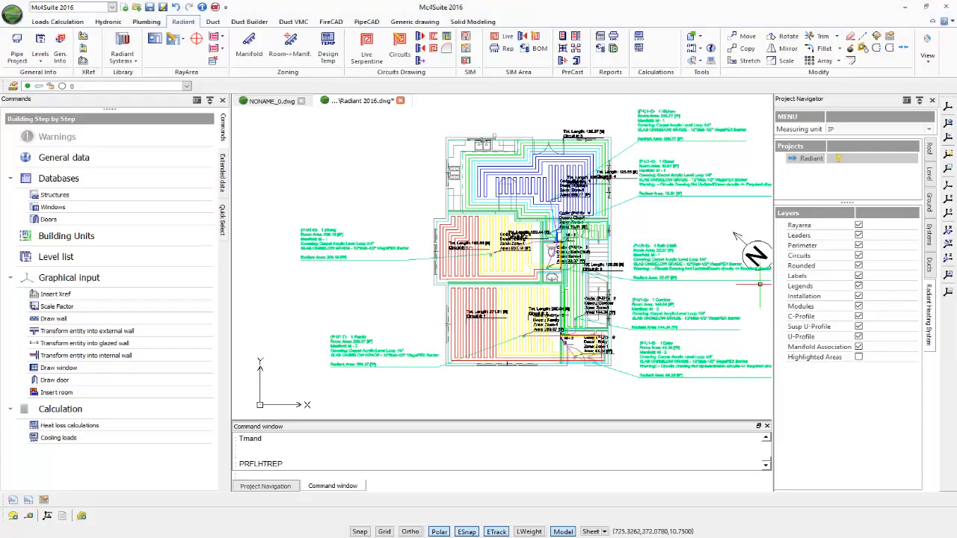
Step: Maximize the Radiant DC.rtf report in Word and examine its title page, project data, notes and Project Details
left_click_drag(956, 153, 542, 94)
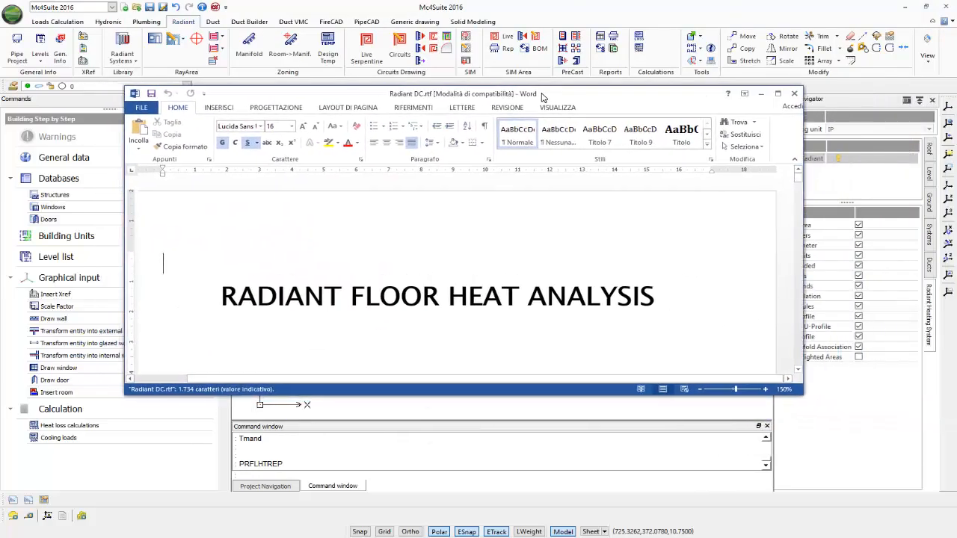
double_click(542, 95)
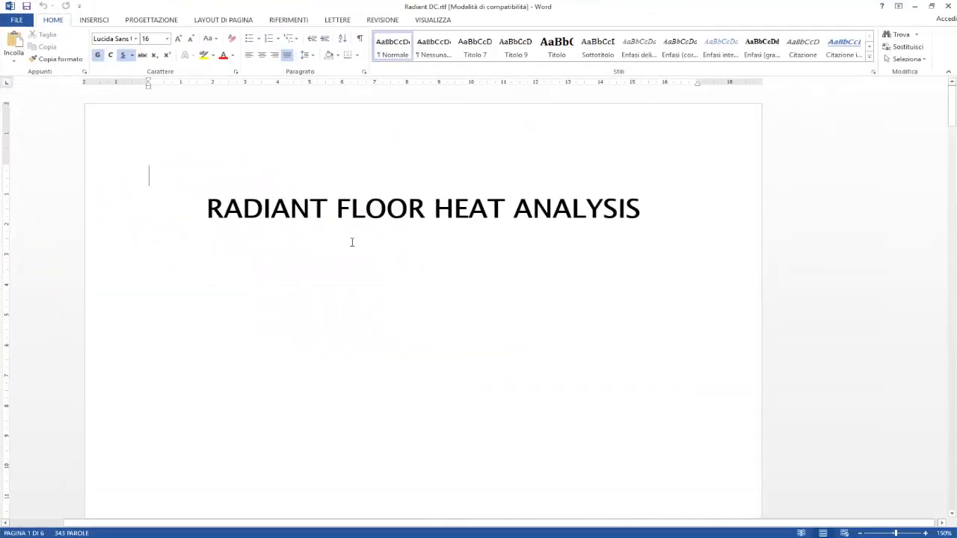
scroll(585, 288, "down", 6)
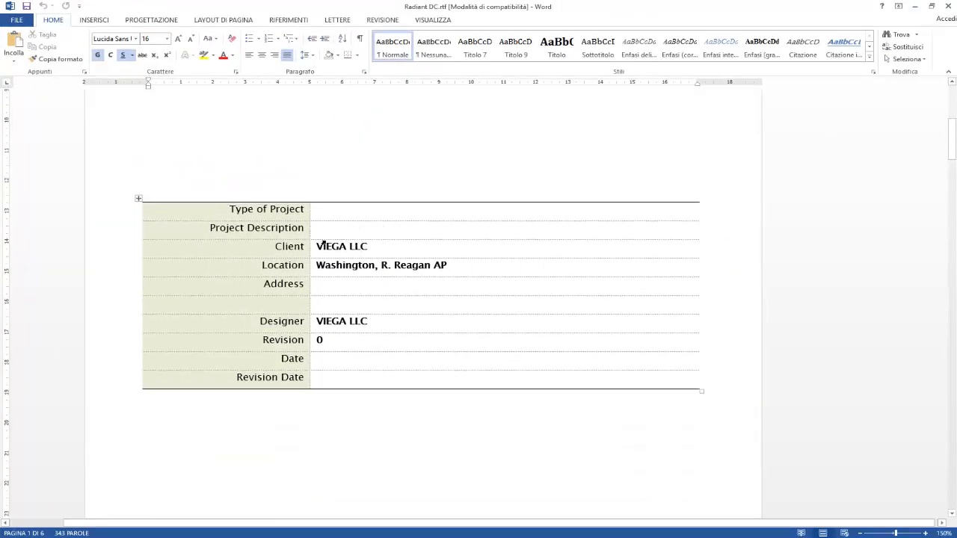
scroll(352, 304, "down", 8)
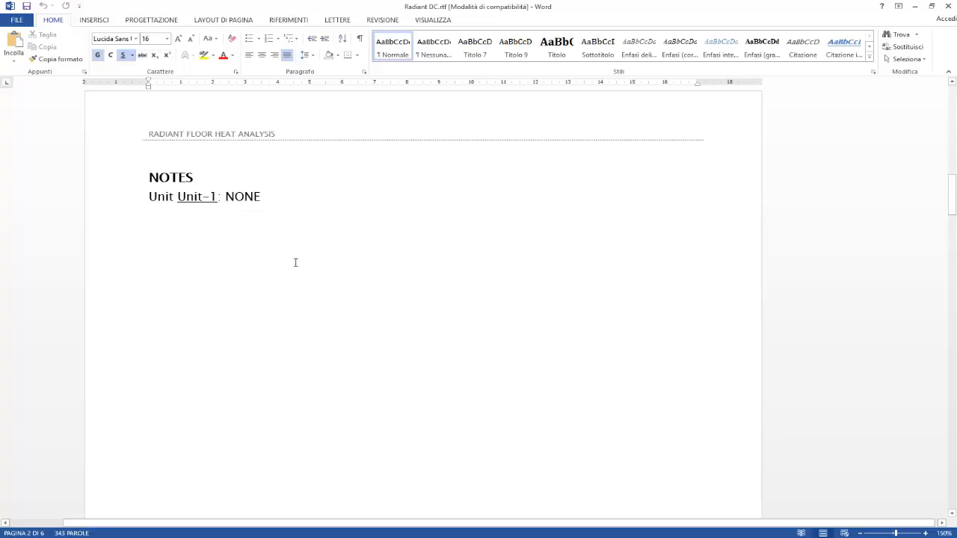
scroll(295, 263, "down", 5)
scroll(295, 262, "down", 10)
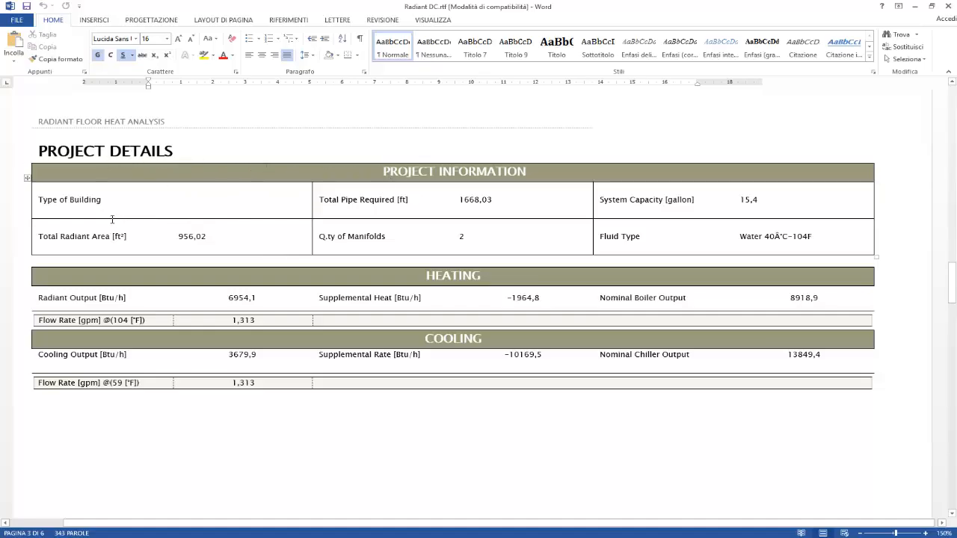
Step: Enter Residential as the Type of Building in the Project Information table
left_click(189, 209)
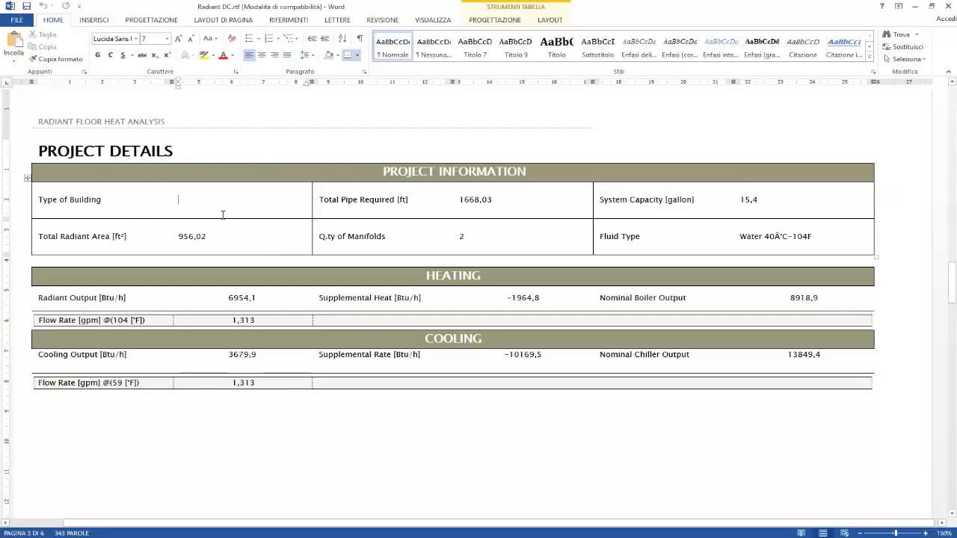
type("Resi")
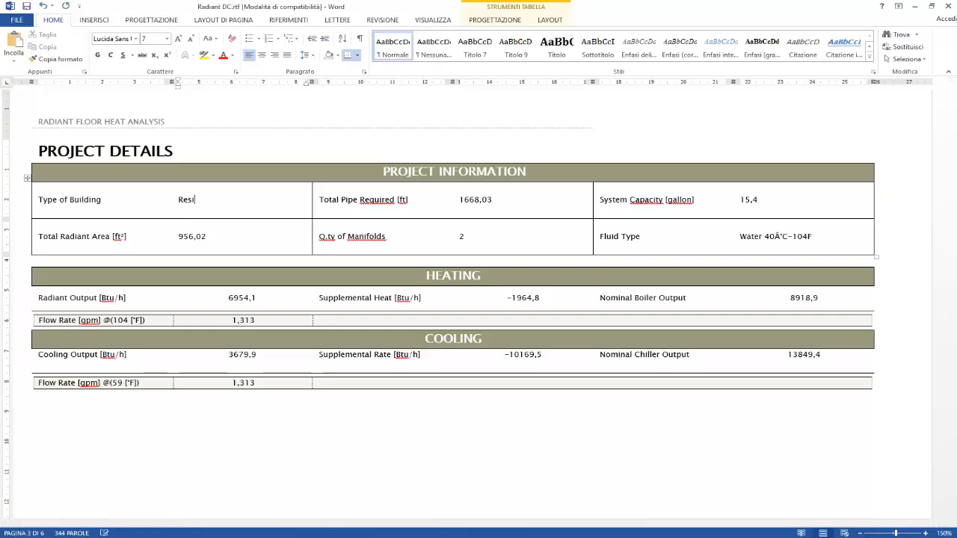
type("dential")
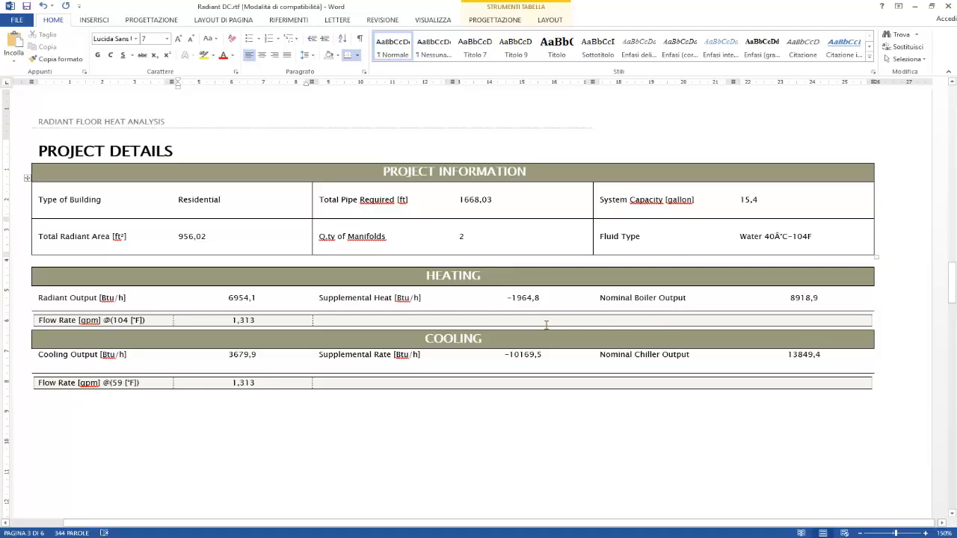
Step: Examine the report's Manifolds Summary and the Room Details table through its last page
scroll(547, 325, "down", 15)
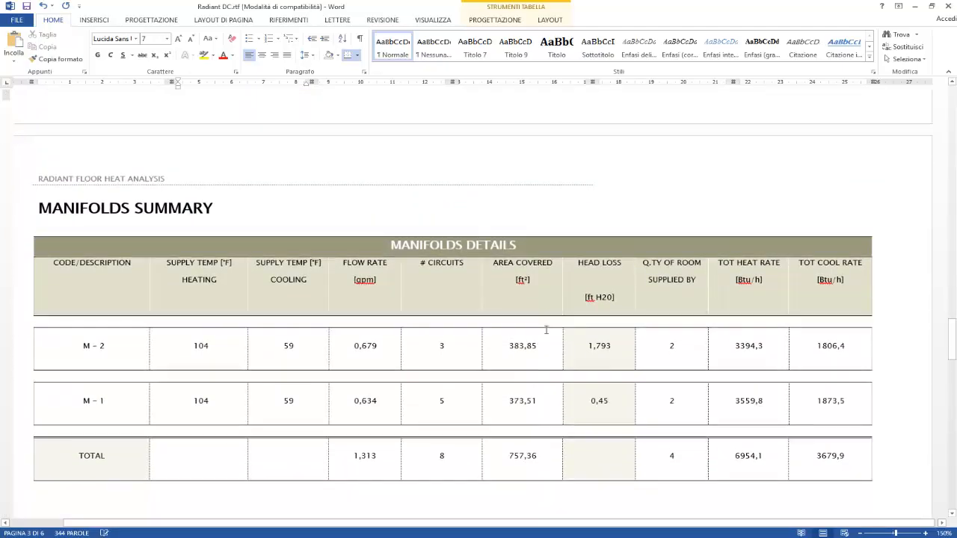
scroll(546, 330, "down", 2)
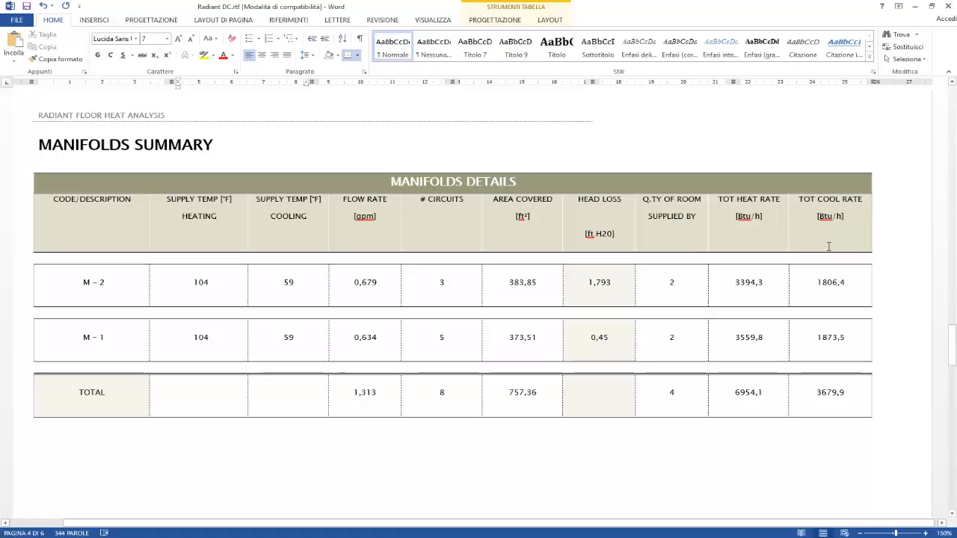
scroll(829, 246, "down", 12)
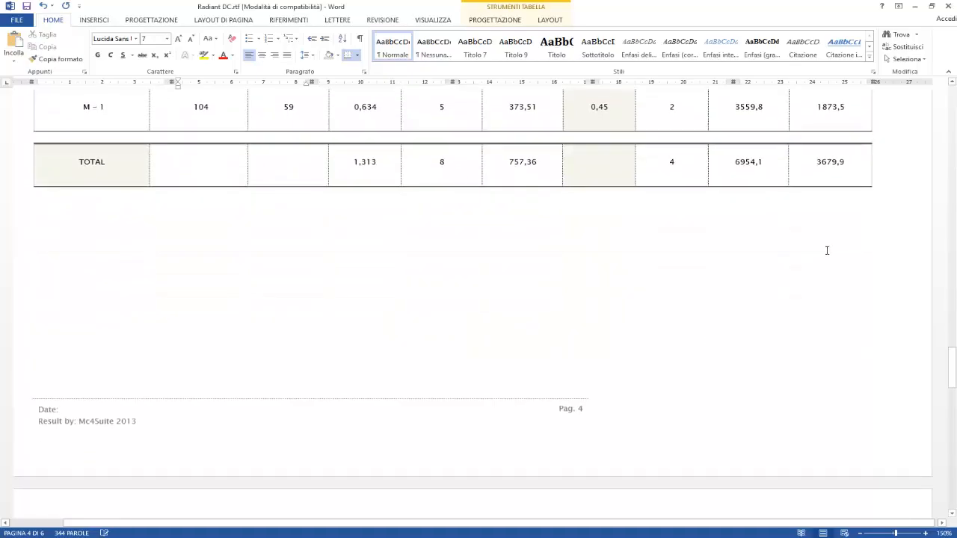
scroll(687, 282, "down", 1)
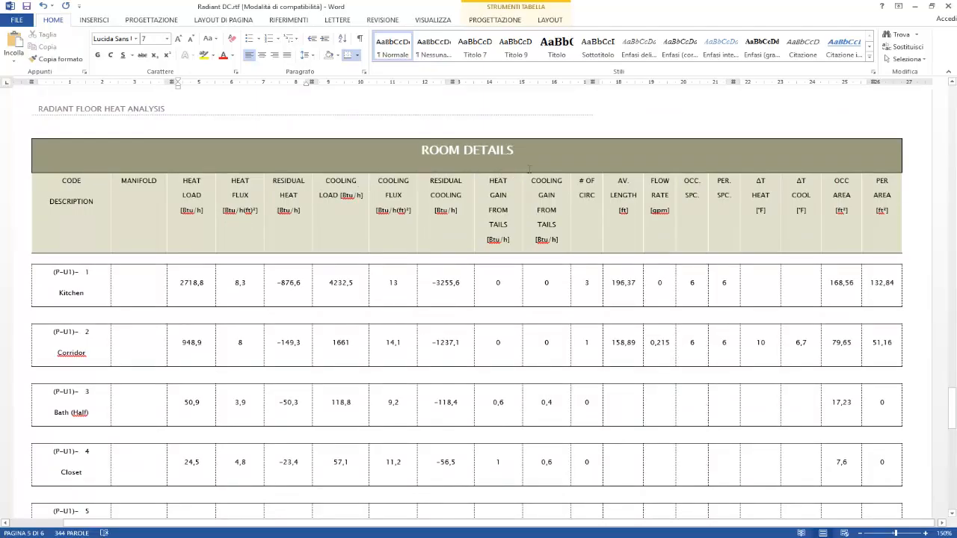
scroll(228, 203, "down", 2)
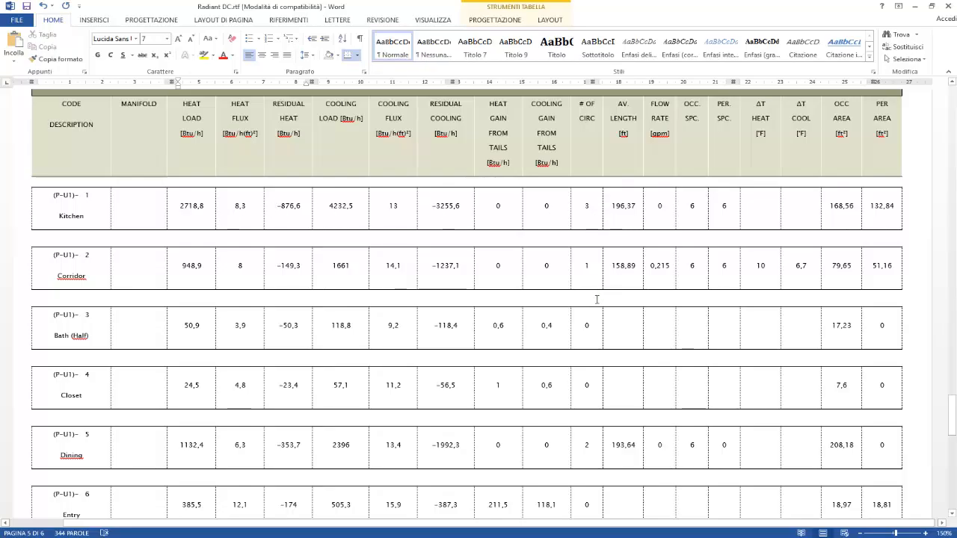
scroll(596, 299, "down", 15)
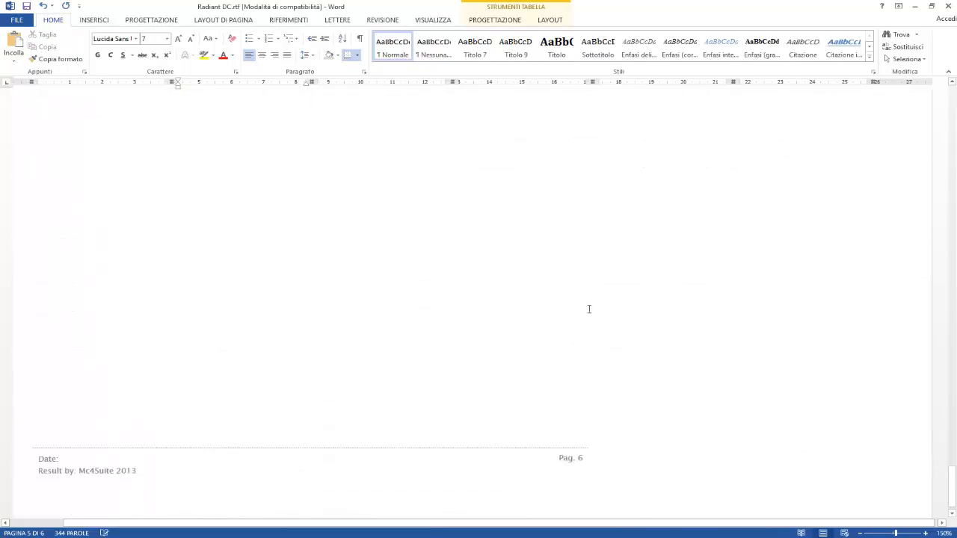
scroll(588, 309, "down", 1)
scroll(589, 306, "up", 20)
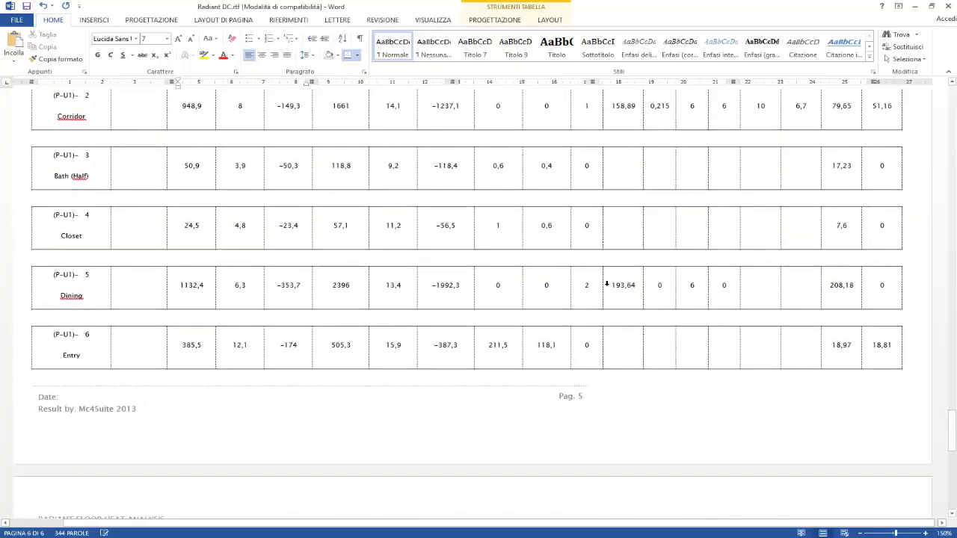
scroll(602, 267, "up", 3)
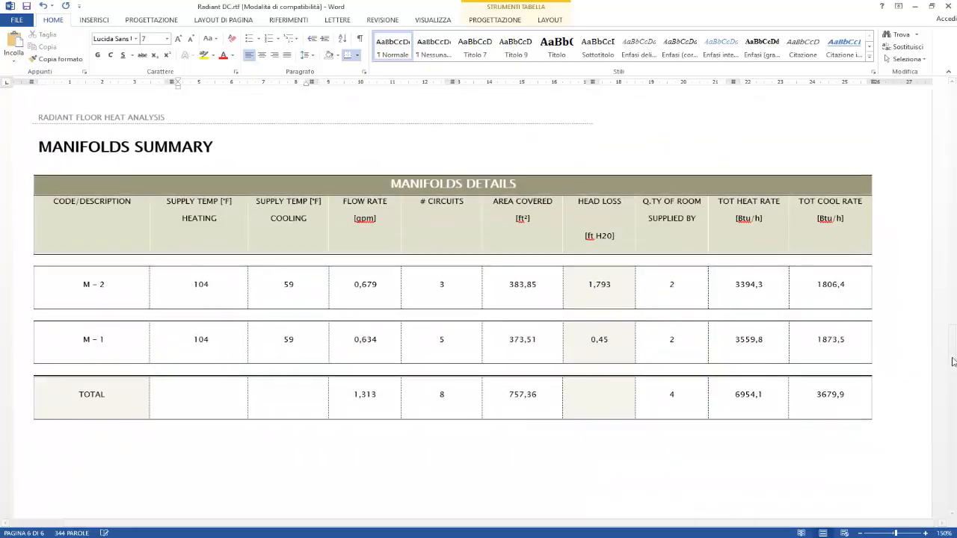
Step: Return to the report's title page and close Radiant DC.rtf, saving the changes
left_click_drag(951, 358, 936, 91)
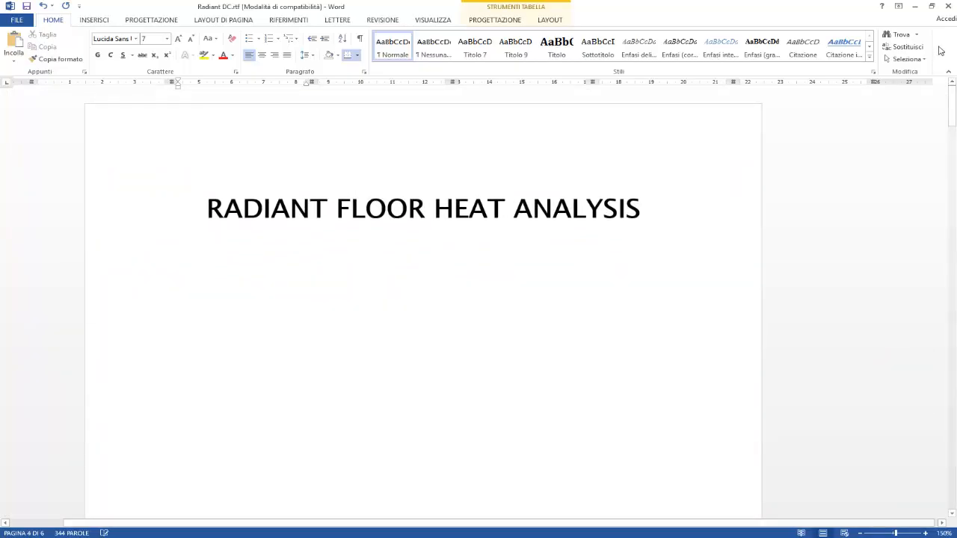
left_click(948, 6)
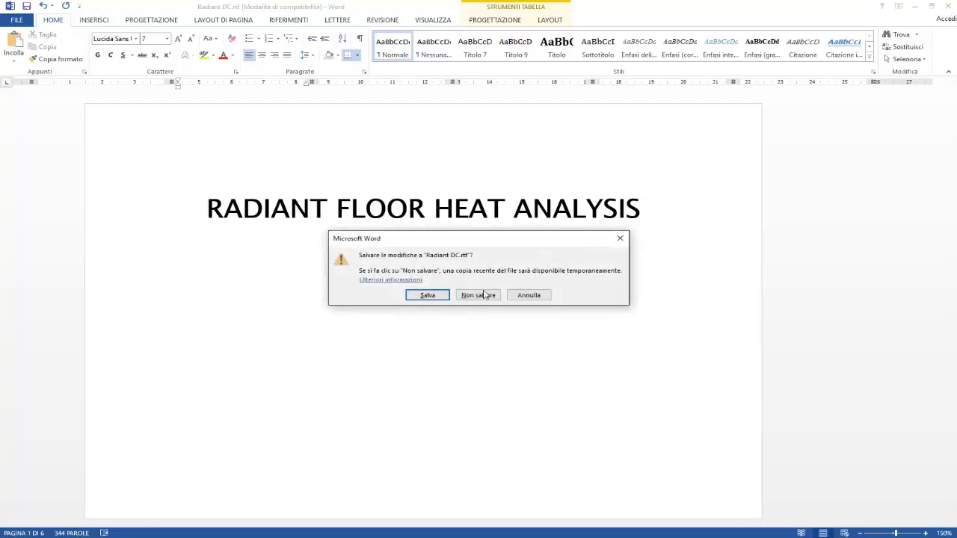
left_click(437, 298)
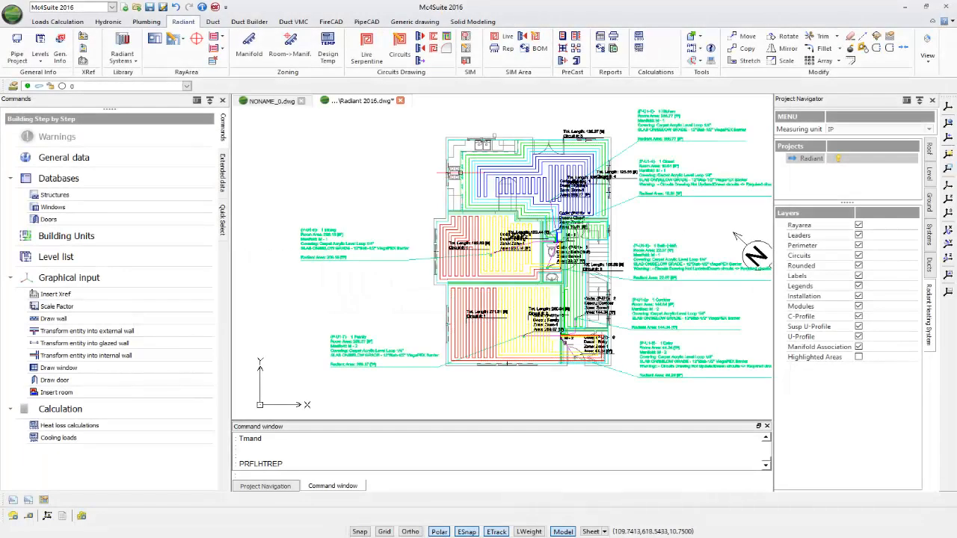
Step: Start a new bill of materials named BOM Radiant and include unassembled fan-coils and unassembled radiators
left_click(601, 49)
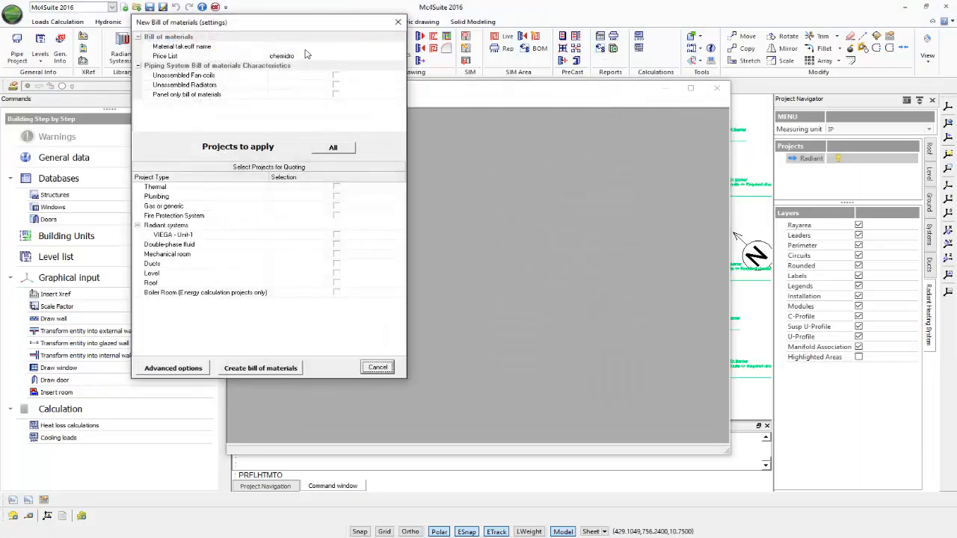
left_click(309, 48)
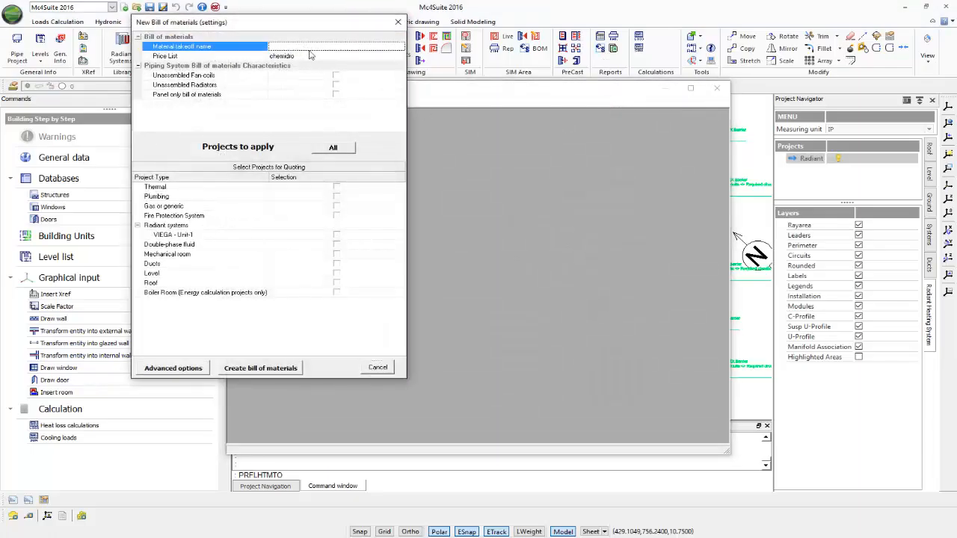
type("BOM Radiant")
left_click(336, 75)
left_click(335, 85)
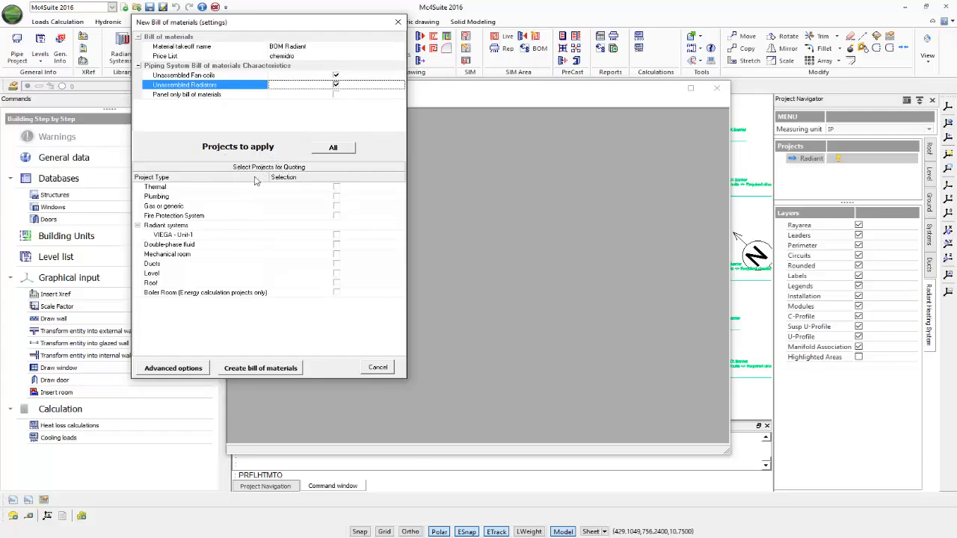
Step: Apply the bill of materials to the Thermal and VIEGA - Unit-1 projects and create it
left_click(336, 187)
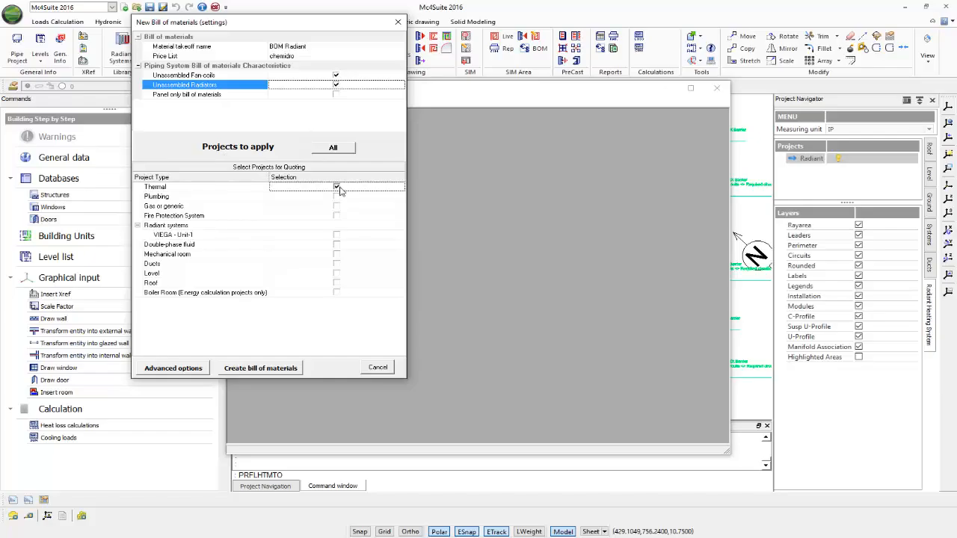
left_click(337, 235)
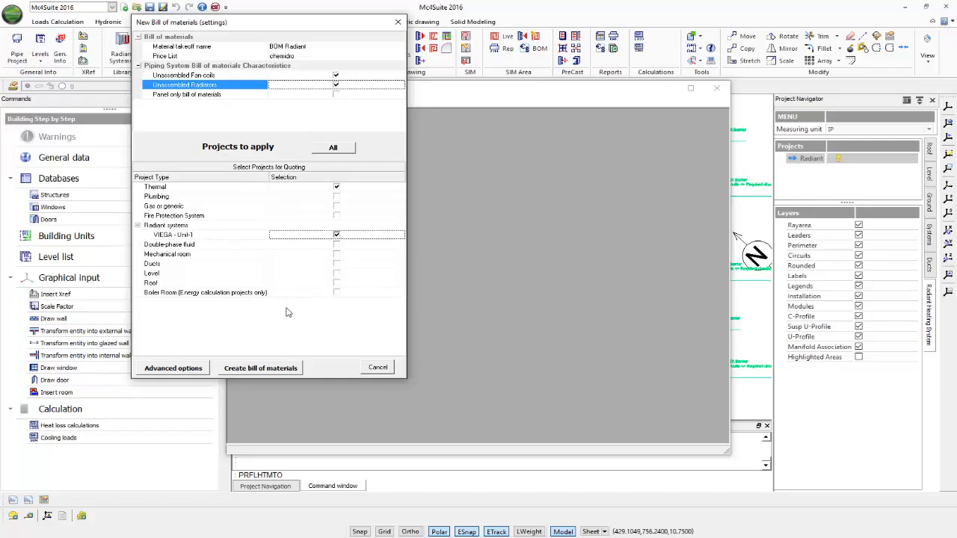
left_click(262, 368)
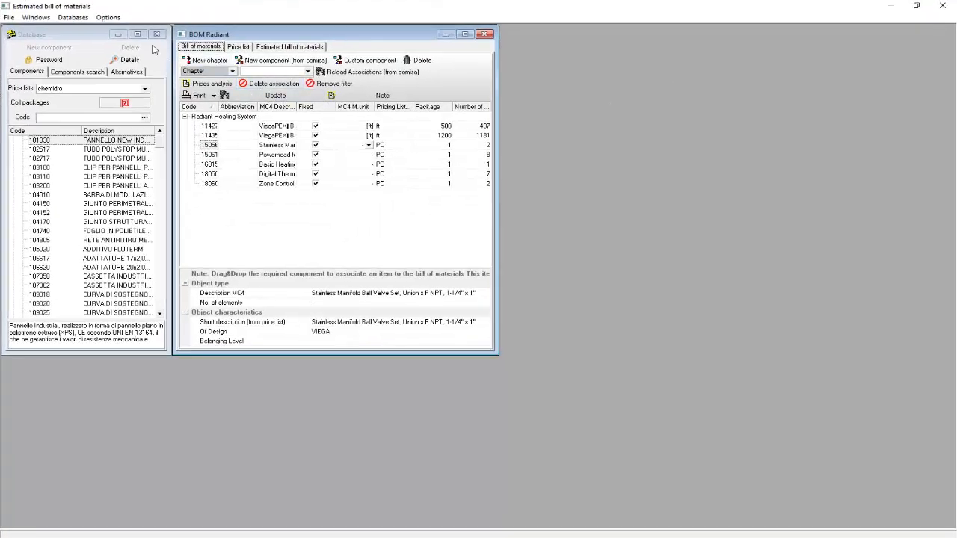
Step: Arrange the Database and BOM Radiant windows to fill the workspace and widen the MC4 Description column to show full texts
left_click(36, 17)
left_click(70, 29)
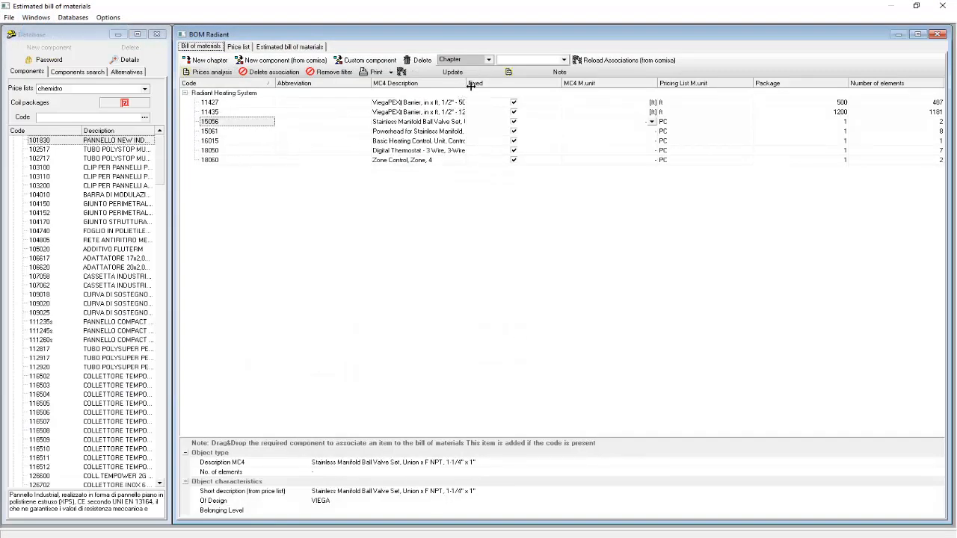
left_click_drag(470, 84, 571, 93)
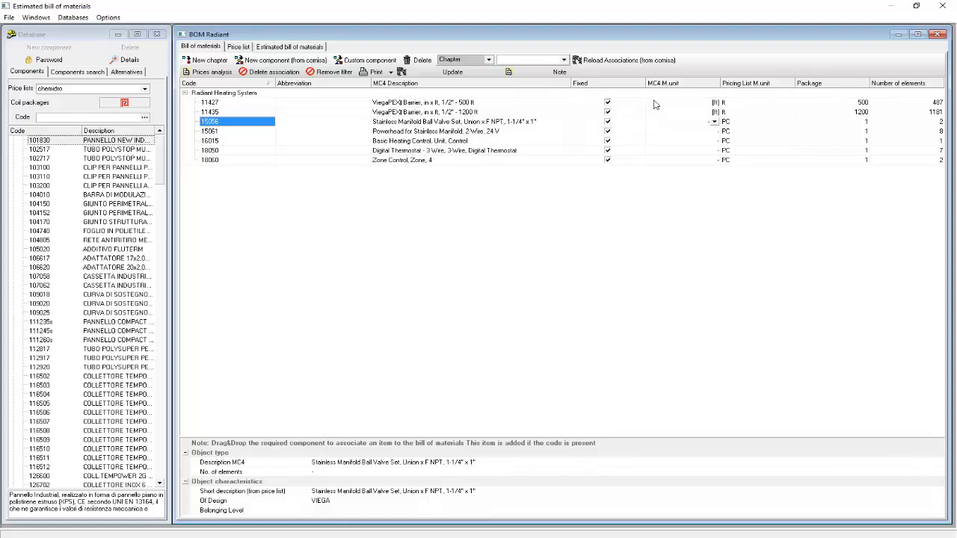
Step: Look through the MC4 measurement units available for the Stainless Manifold Ball Valve Set without choosing another
left_click(714, 121)
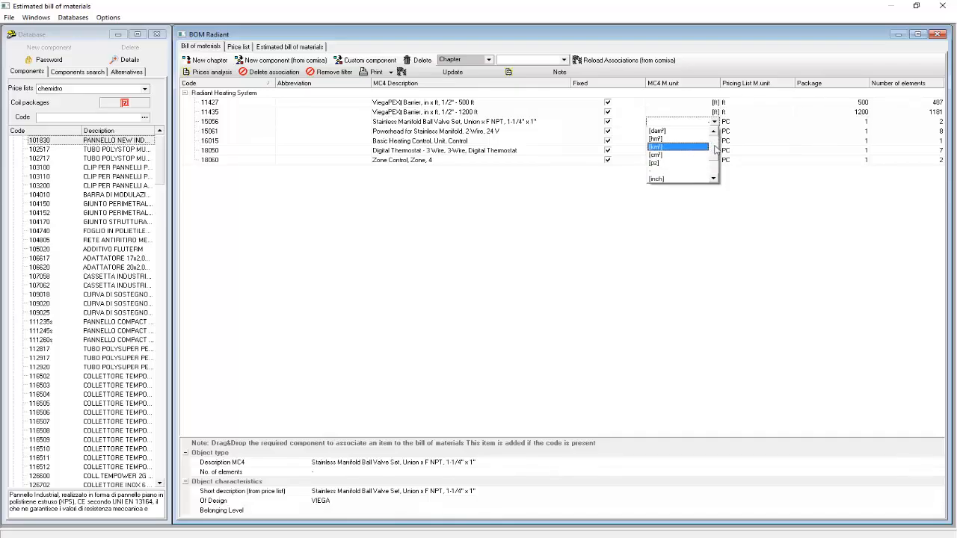
left_click(715, 157)
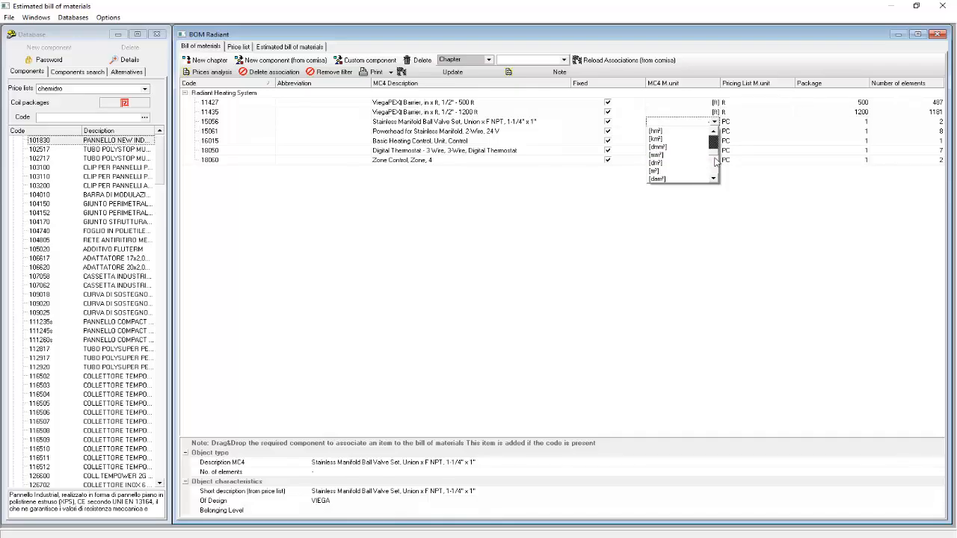
left_click(691, 226)
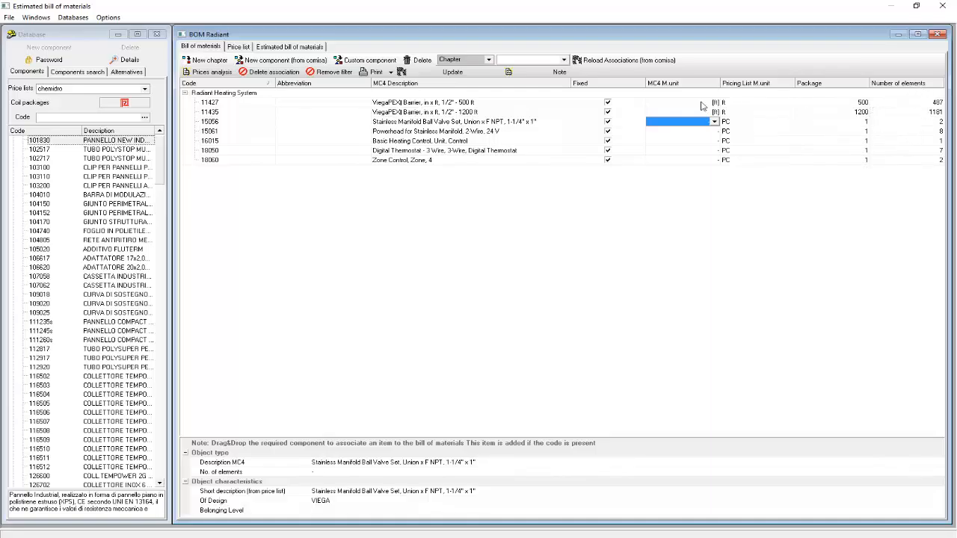
Step: Search the chemidro component database for the ball valve set's code 15056 and dismiss the message
left_click(213, 123)
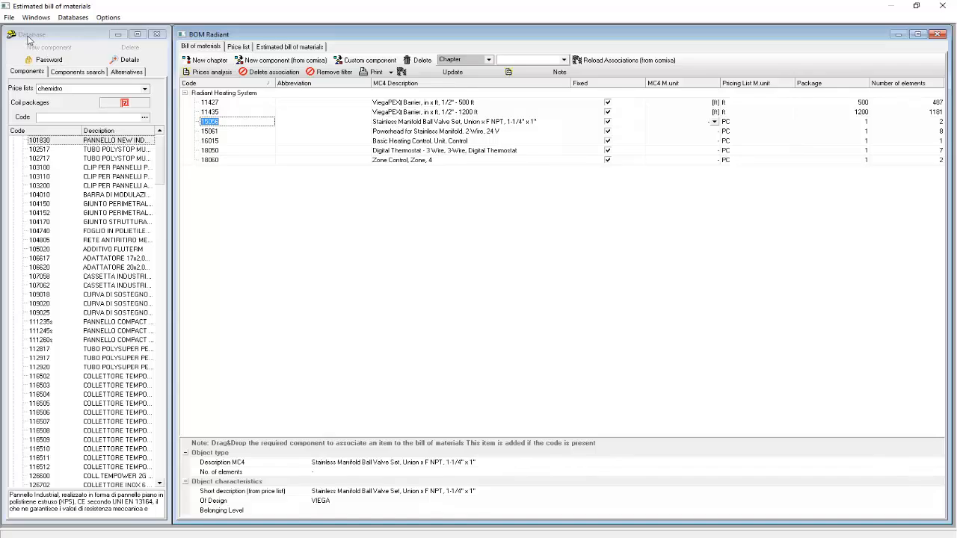
left_click(54, 117)
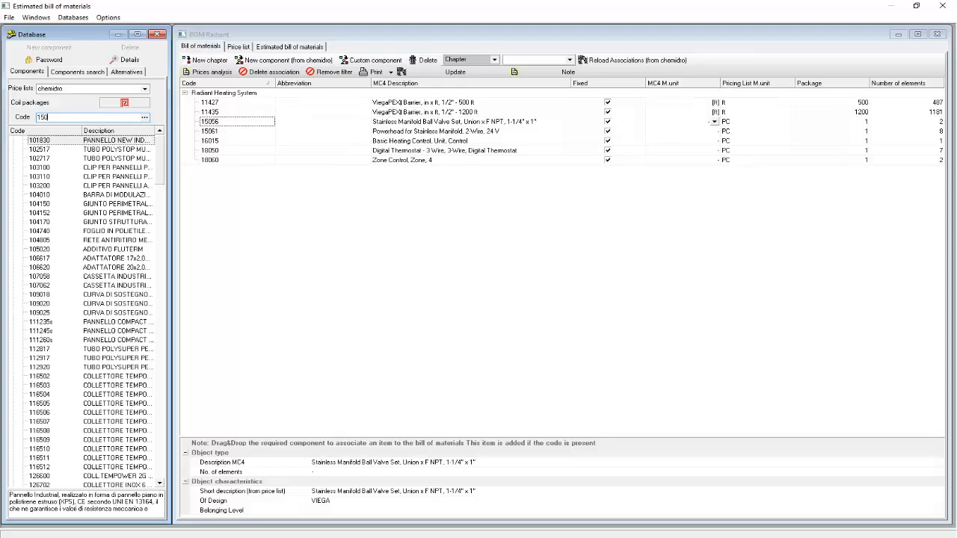
left_click(145, 118)
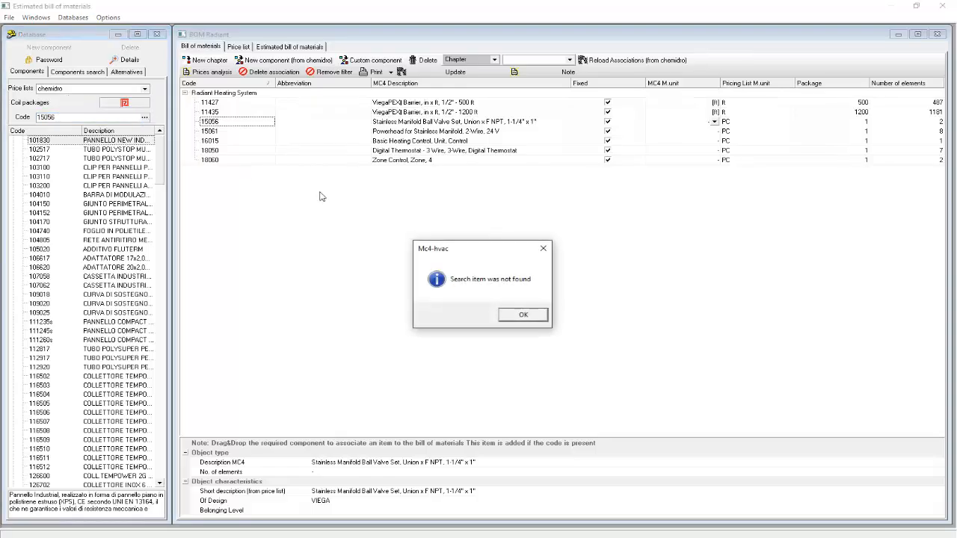
left_click(524, 316)
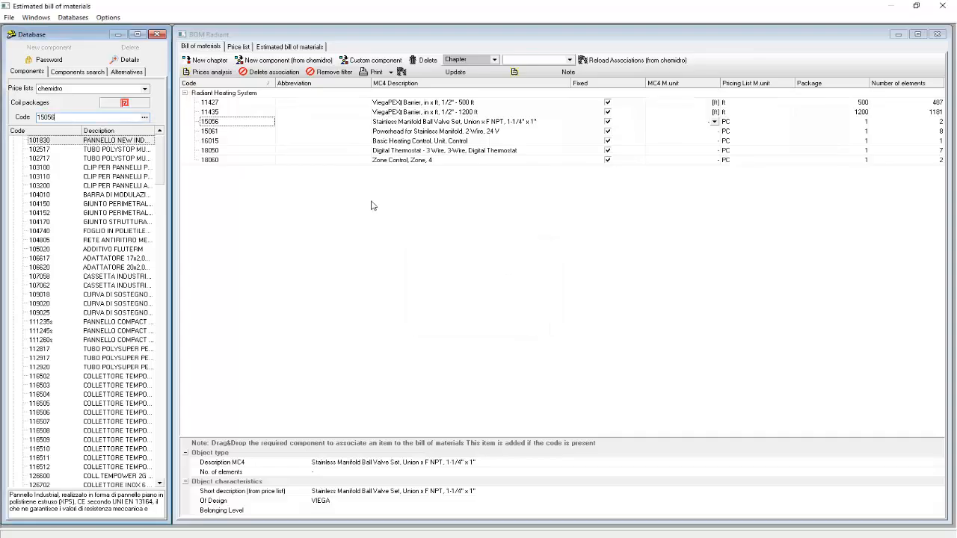
Step: Look through the chemidro component list to its end and check the print options for the bill of materials
left_click(216, 133)
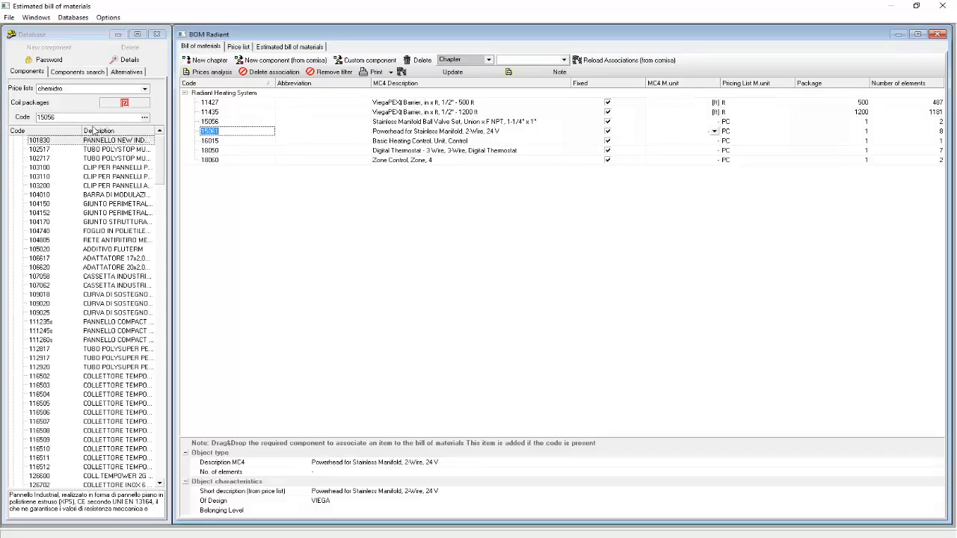
left_click_drag(167, 171, 171, 457)
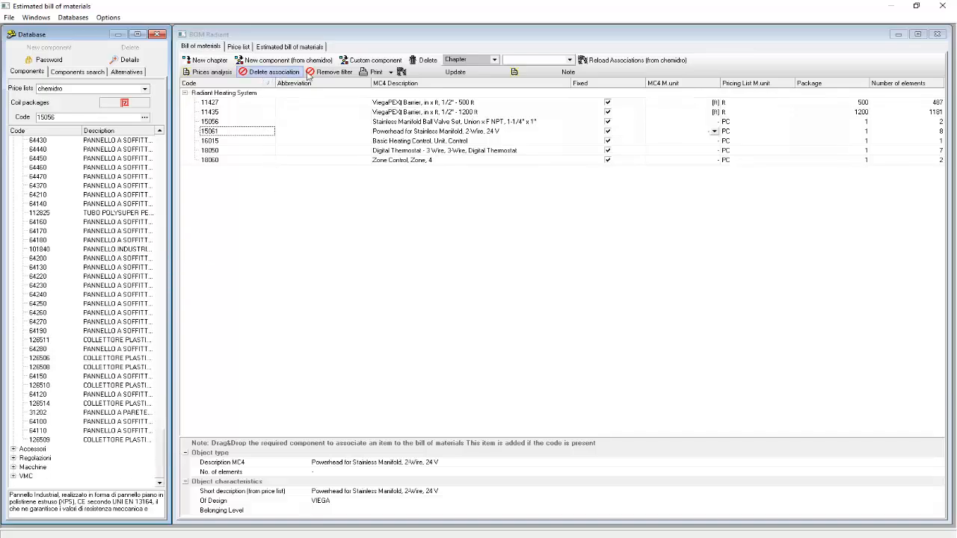
left_click(390, 72)
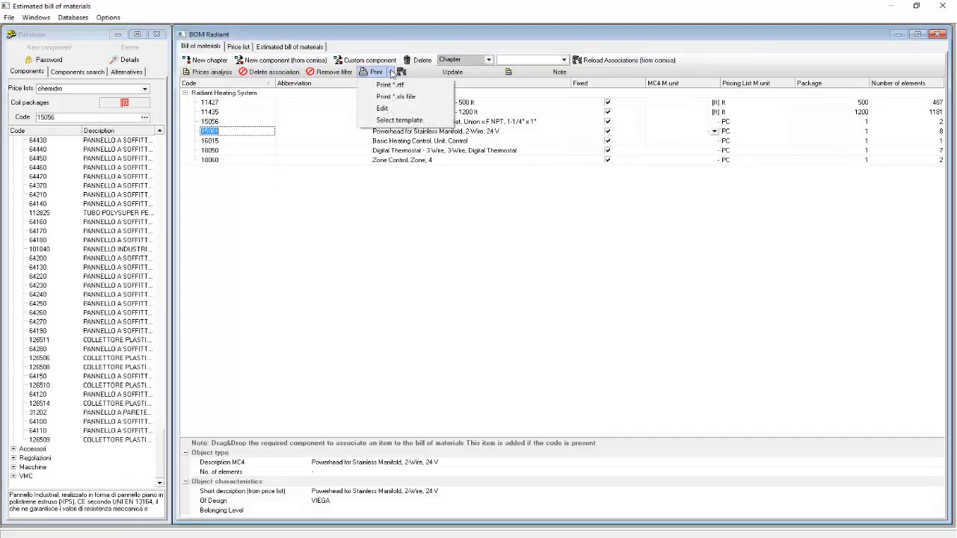
left_click(396, 71)
Step: Review the price list and the estimated bill of materials, widening the estimate's Description column to show full texts
left_click(239, 46)
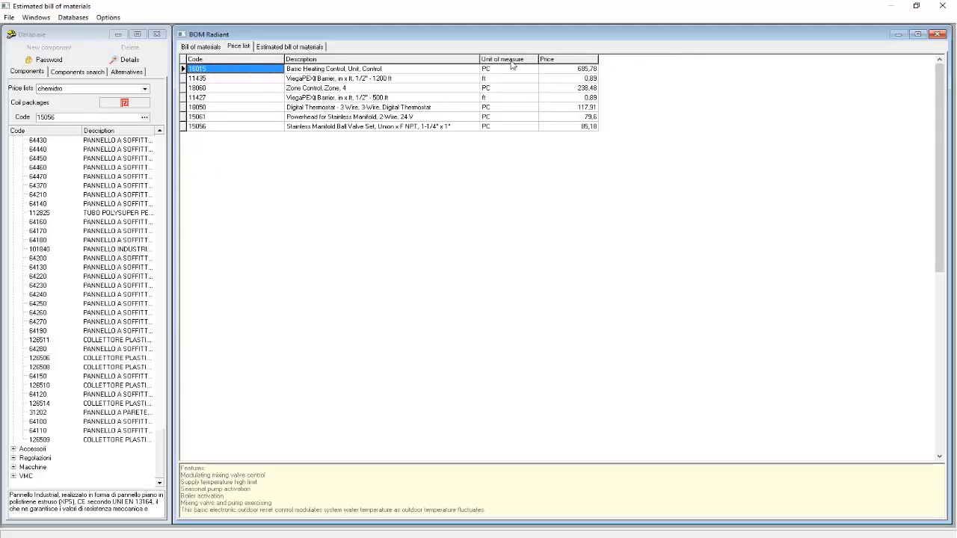
left_click(278, 47)
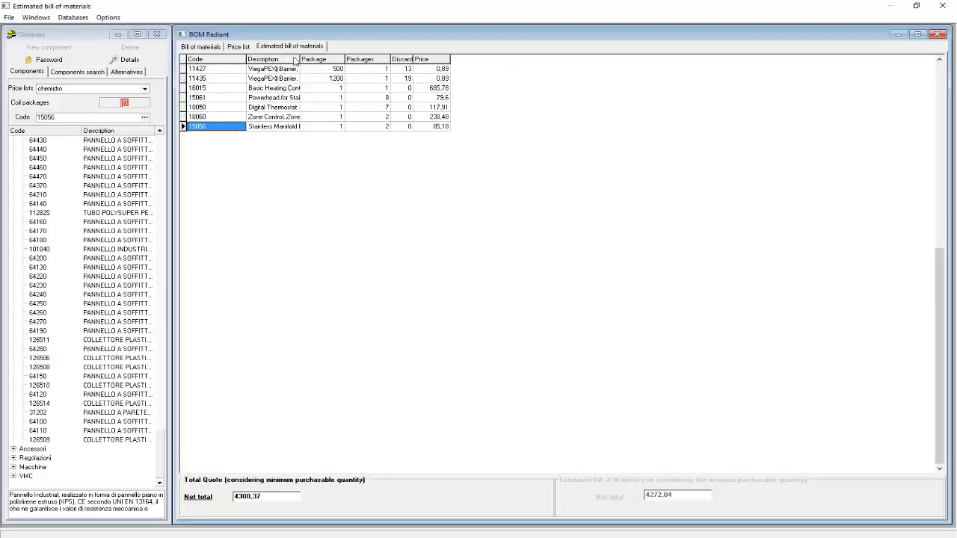
left_click_drag(309, 67, 442, 65)
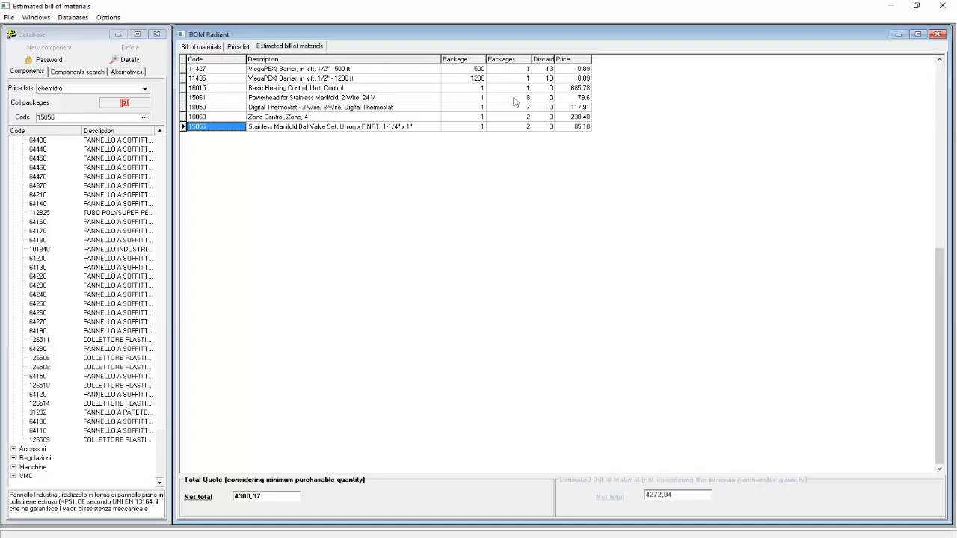
Step: Widen the estimate's Discarded column and start an RTF print of the bill of materials with full descriptions, prices, VAT, package quantity and images
left_click_drag(554, 59, 585, 63)
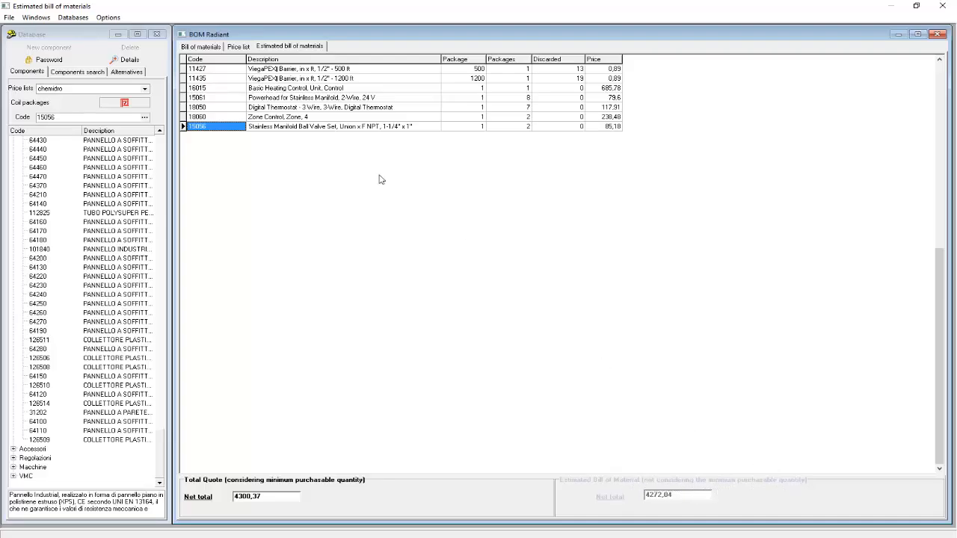
left_click(199, 47)
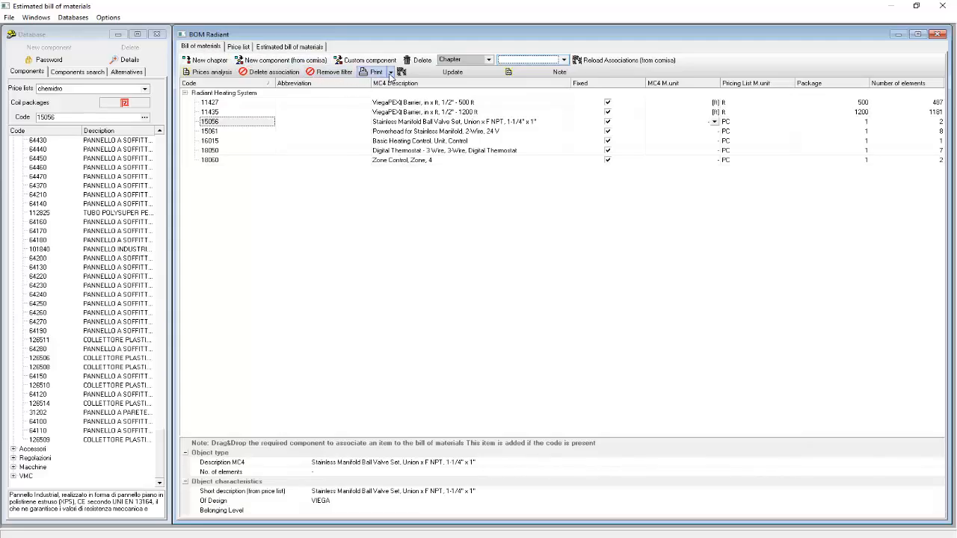
left_click(391, 73)
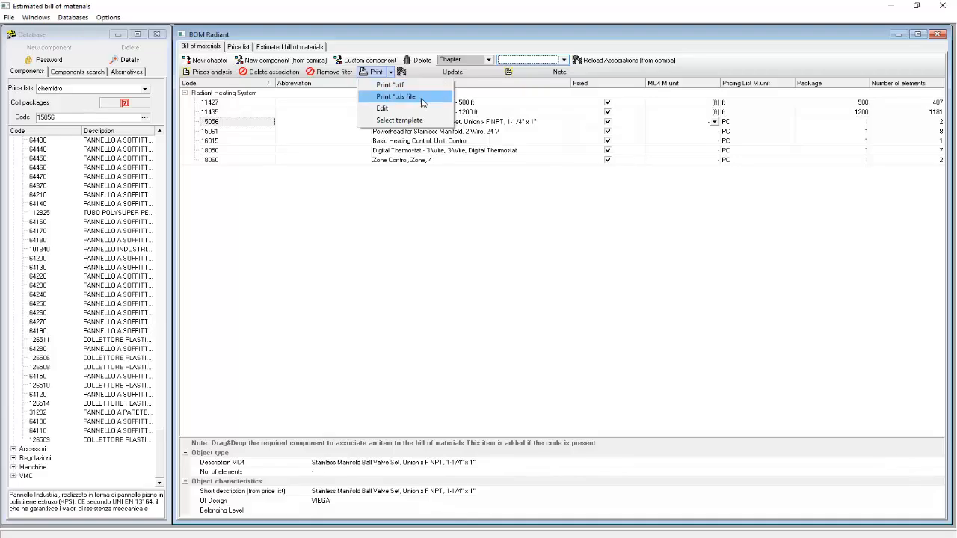
left_click(415, 86)
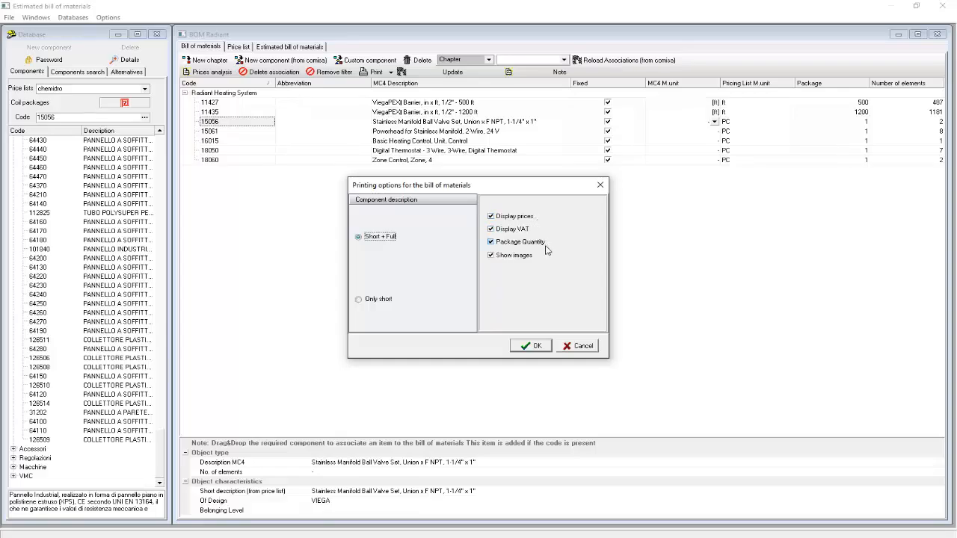
left_click(528, 348)
Step: Set the print language to English - USA and generate the bill of materials as Radiant BOM on the Desktop
left_click(531, 262)
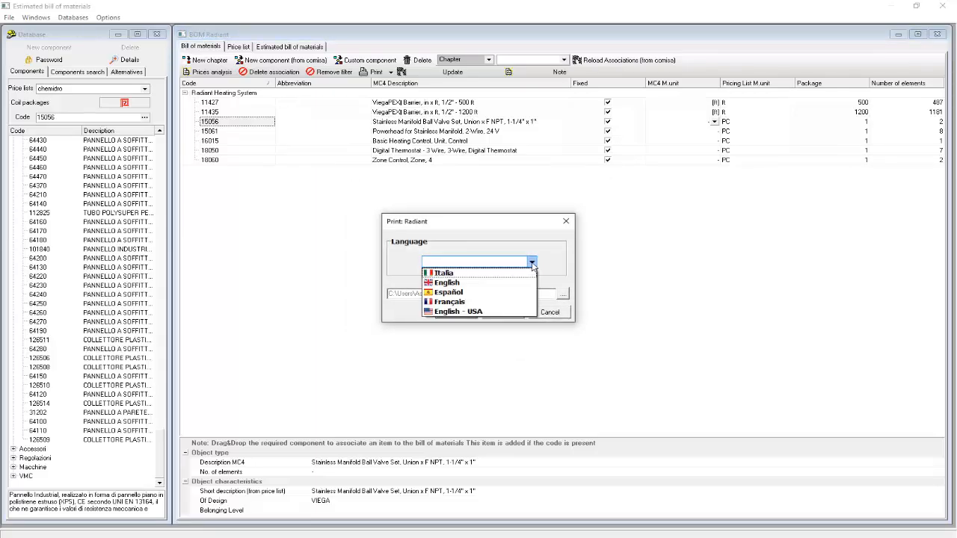
left_click(516, 313)
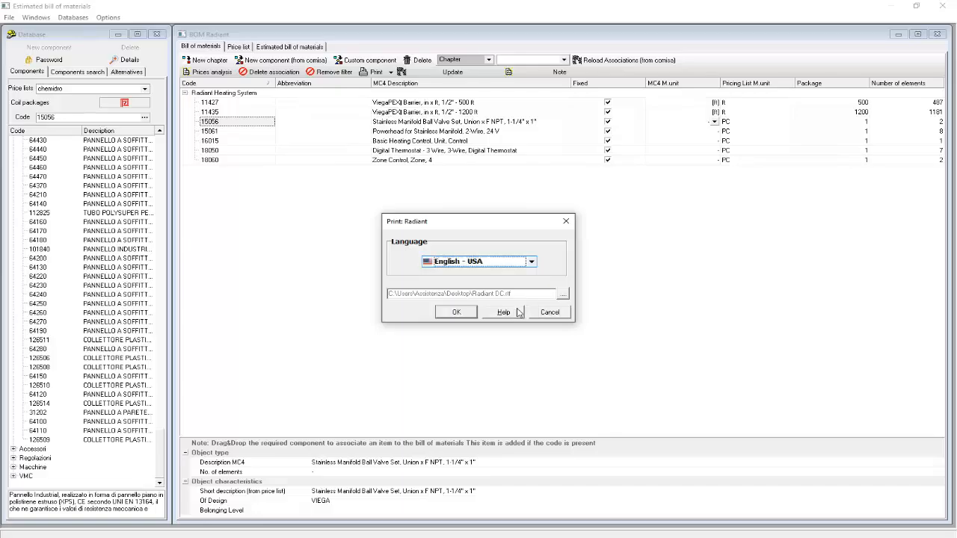
left_click(563, 296)
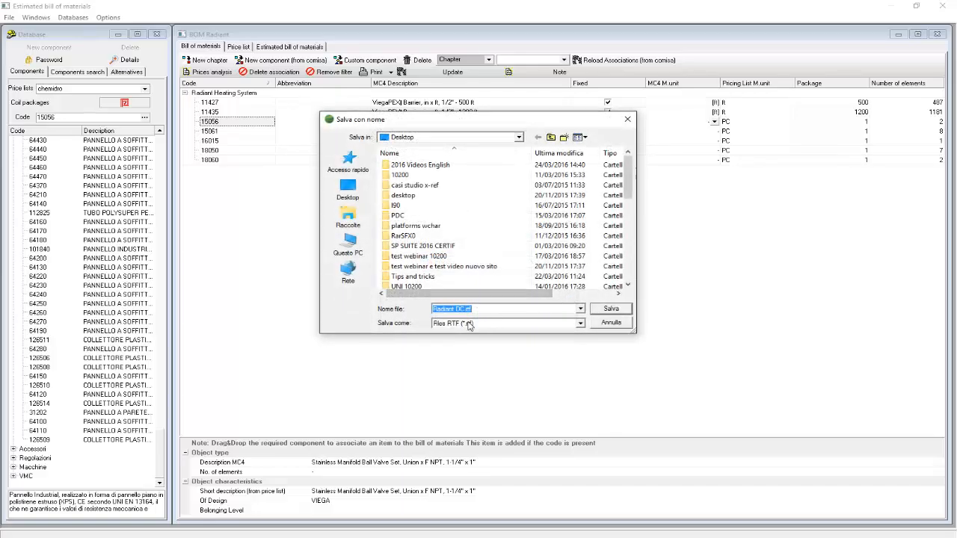
left_click_drag(455, 309, 472, 310)
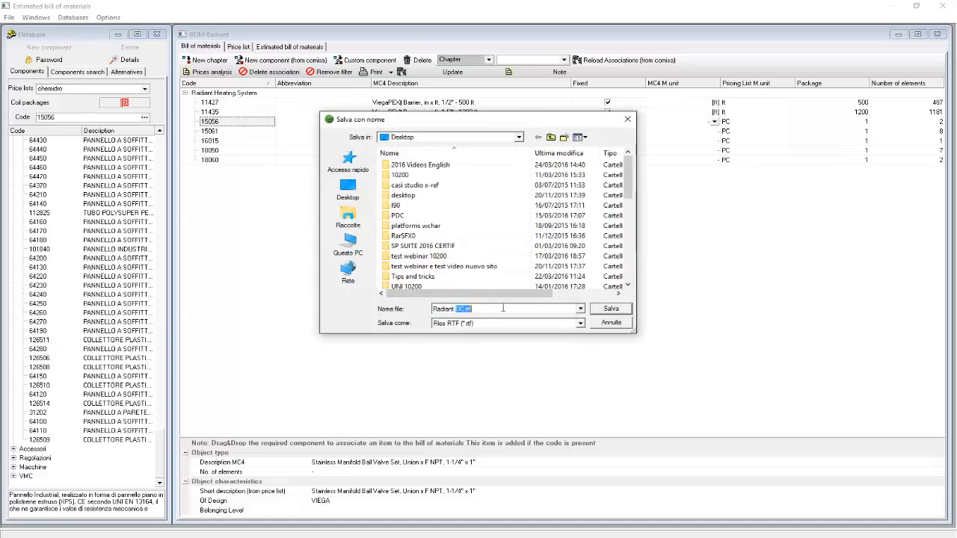
type("BOM")
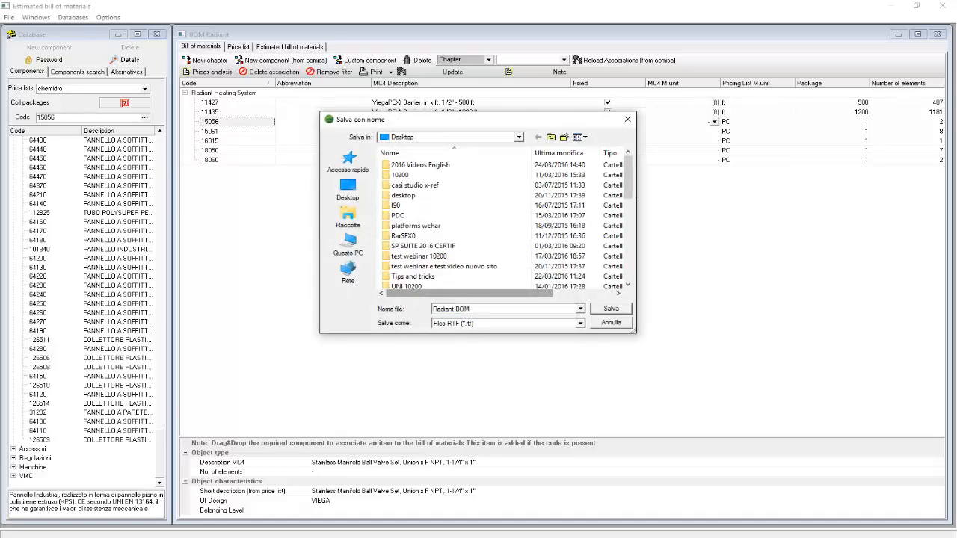
left_click(606, 309)
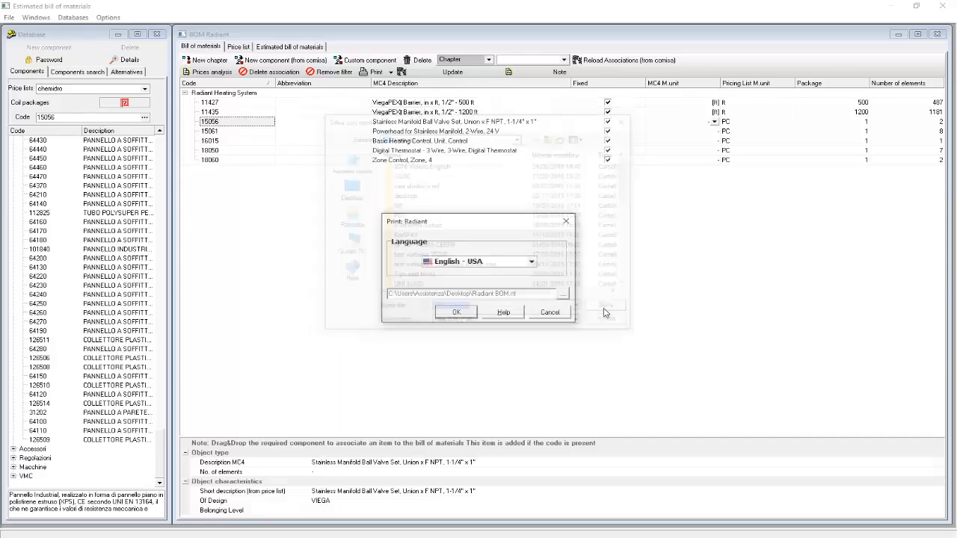
left_click(453, 316)
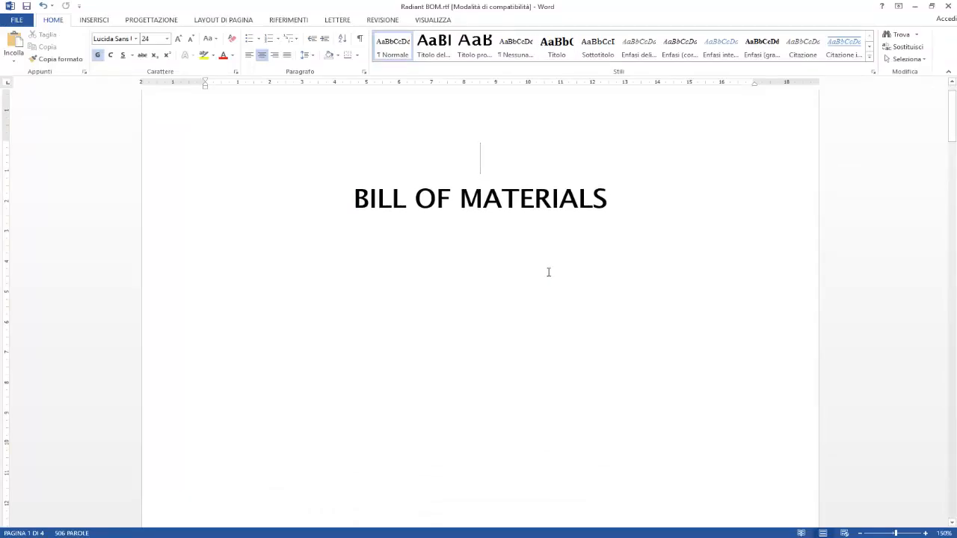
Step: Review the printed bill of materials in Word, from the project data and notes through the Radiant Heating System articles to the final total
scroll(552, 271, "down", 6)
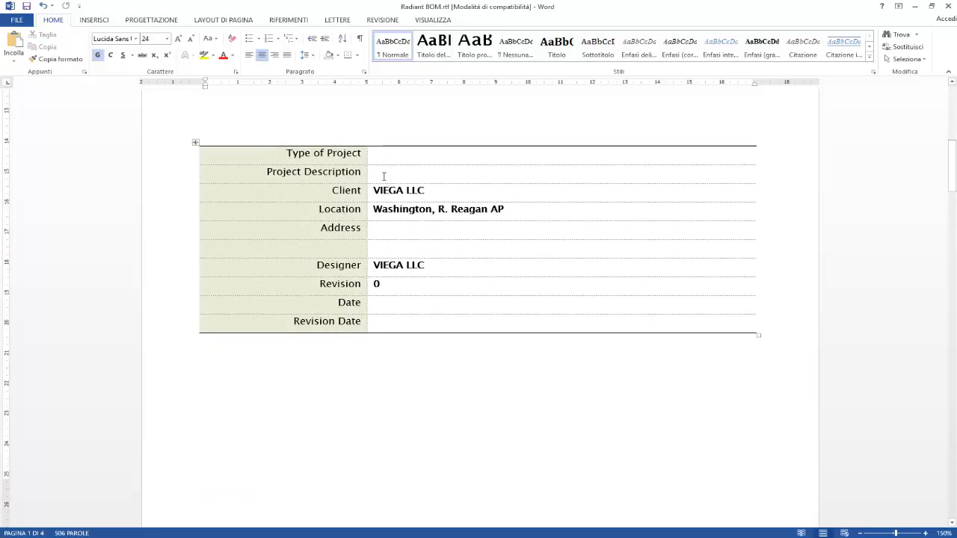
scroll(402, 222, "down", 3)
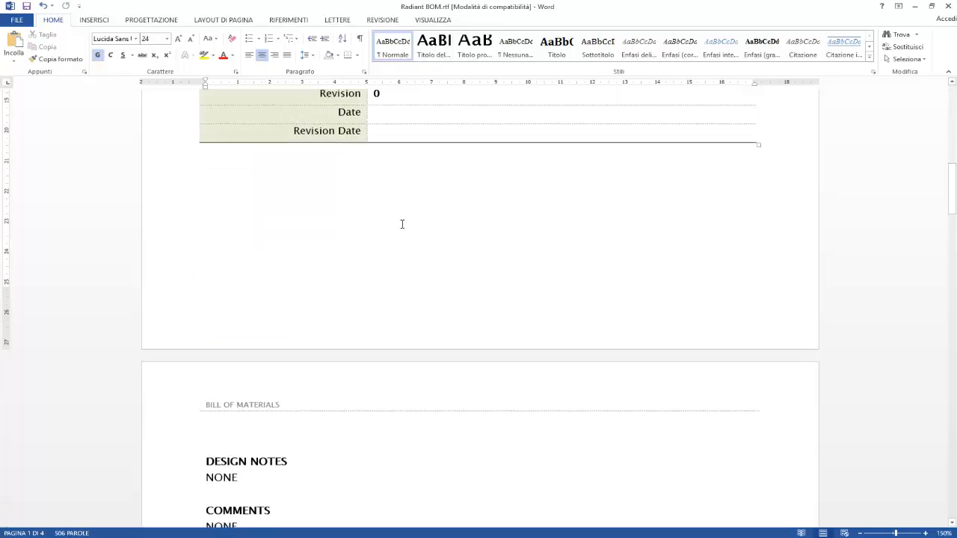
scroll(401, 224, "down", 4)
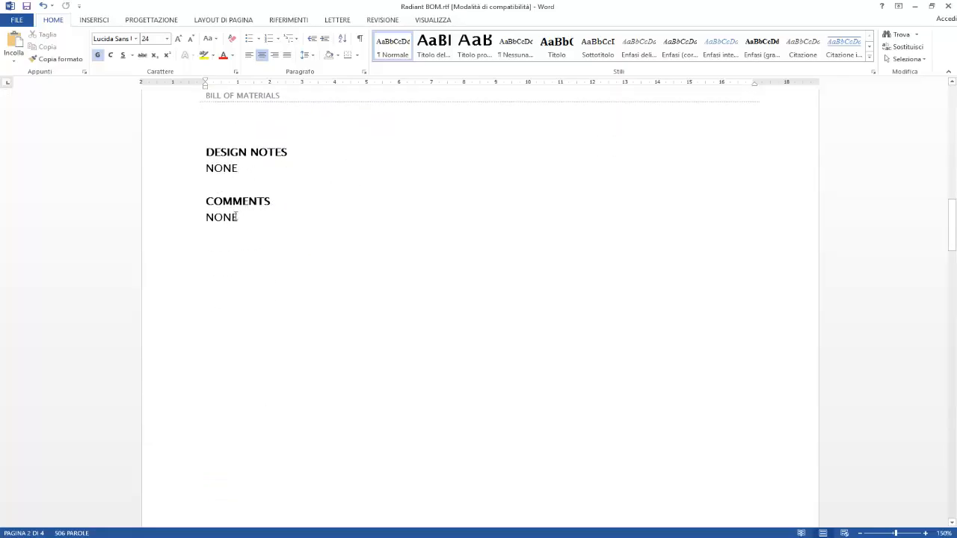
scroll(363, 255, "down", 3)
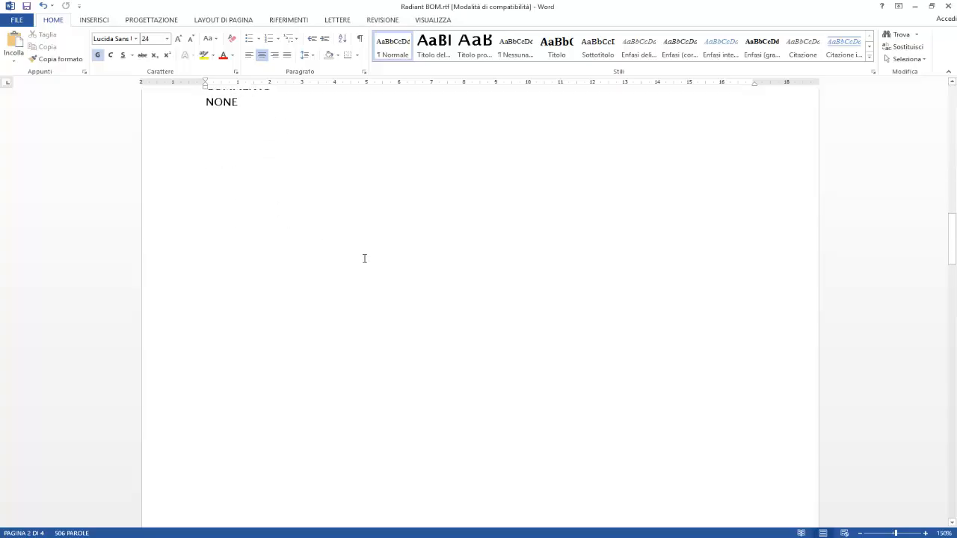
scroll(360, 235, "up", 2)
scroll(364, 239, "down", 10)
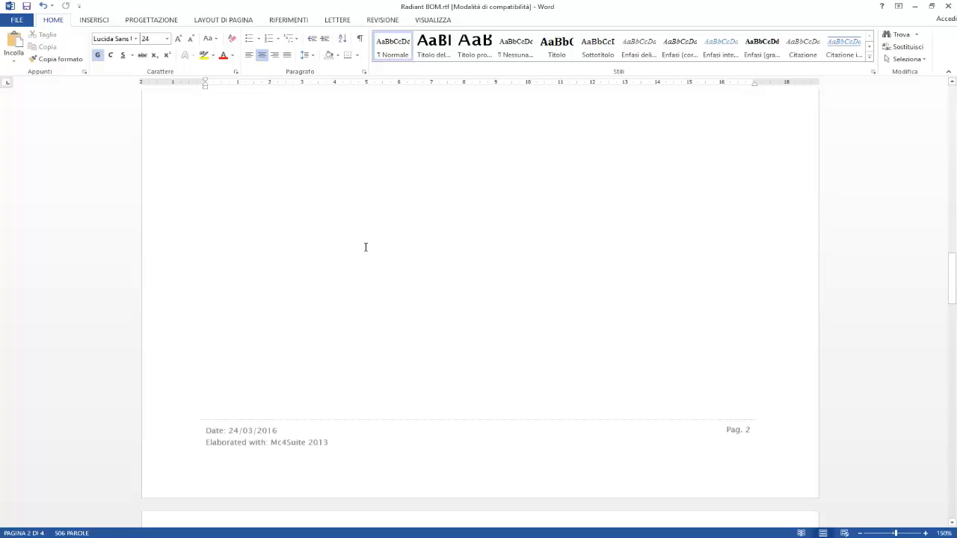
scroll(366, 254, "down", 2)
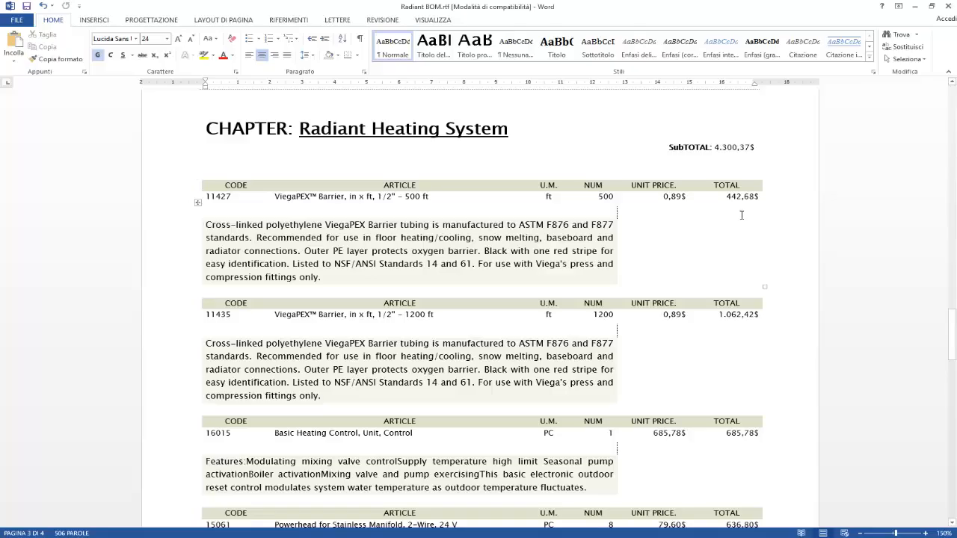
scroll(420, 256, "down", 5)
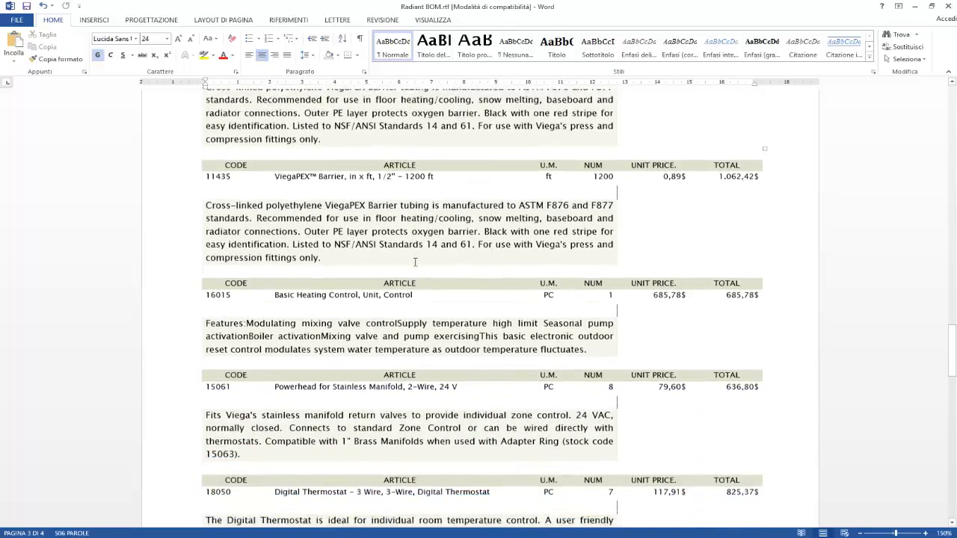
scroll(420, 256, "down", 16)
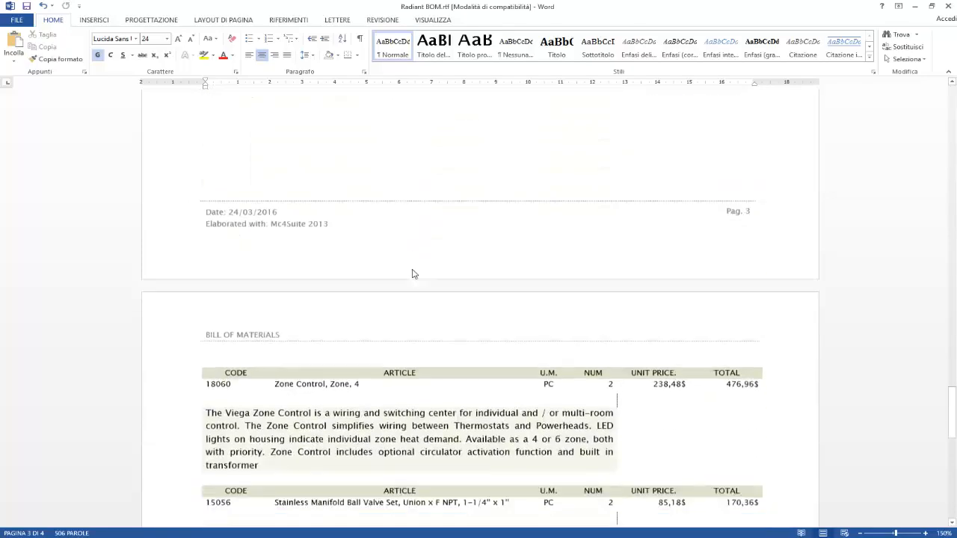
scroll(418, 276, "down", 2)
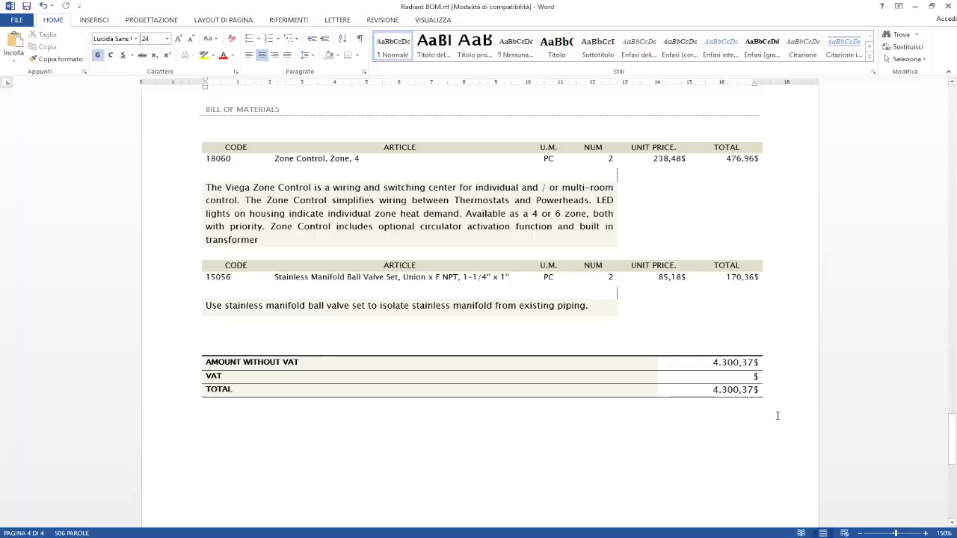
scroll(782, 397, "up", 12)
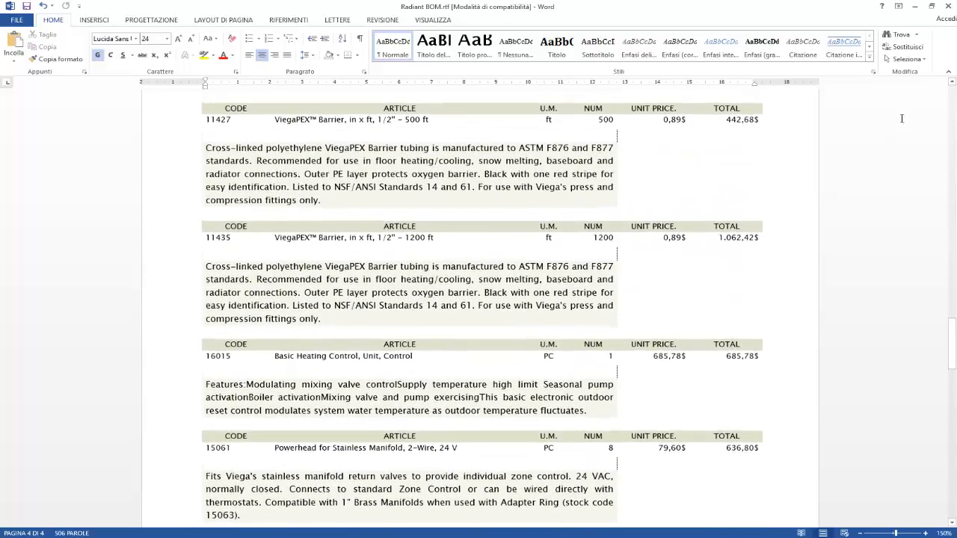
Step: Close the printed document and the estimated bill of materials, saving BOM Radiant and returning to the Mc4Suite drawing
left_click(948, 6)
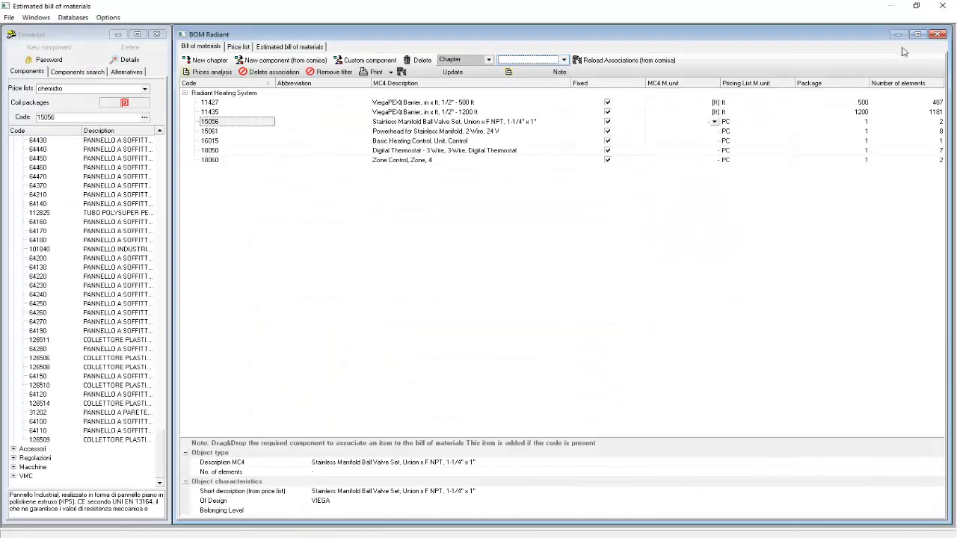
left_click(942, 6)
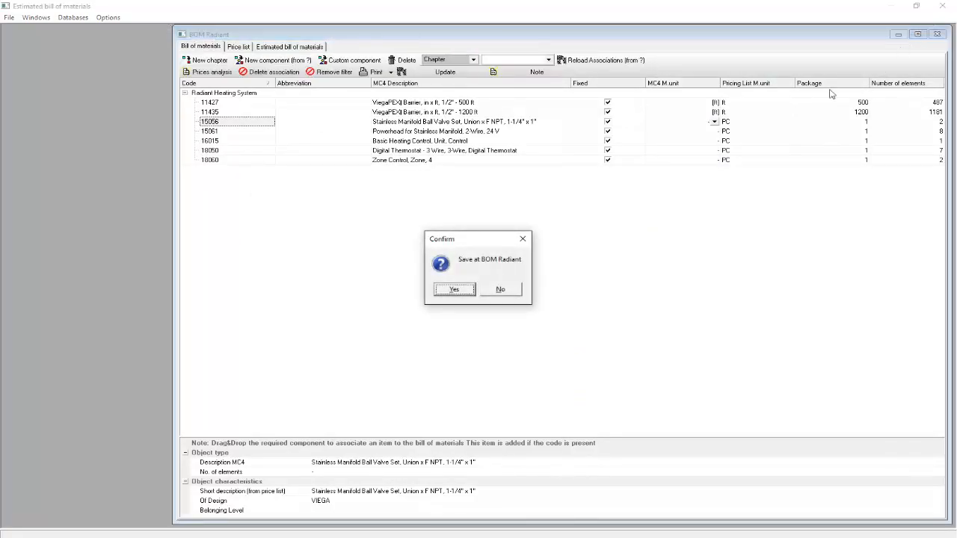
left_click(456, 291)
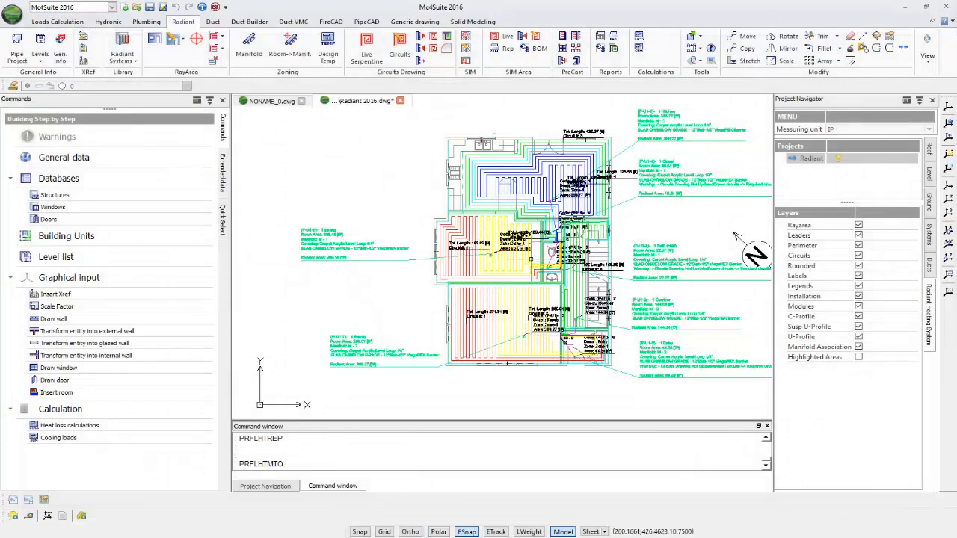